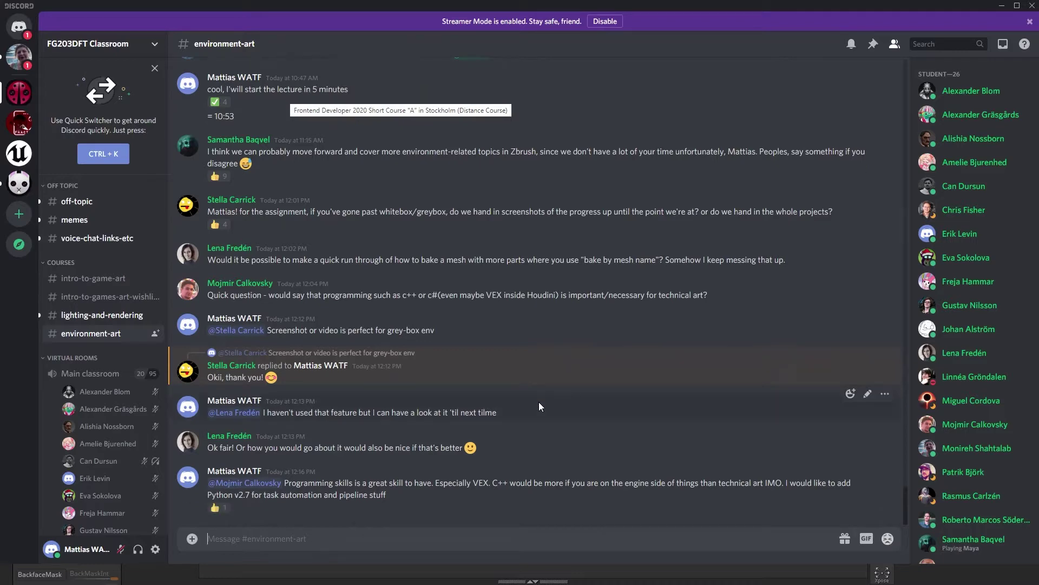
Step: Switch to Houdini and enlarge the network editor pane by shrinking the parameters pane above it
key("alt+Tab")
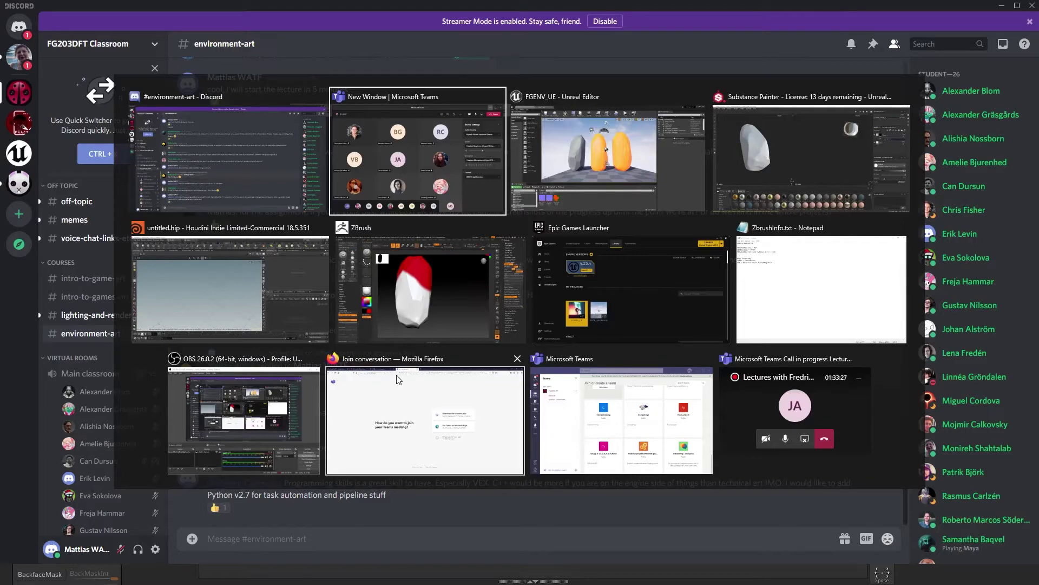
key("Tab")
key("Tab")
key("Tab")
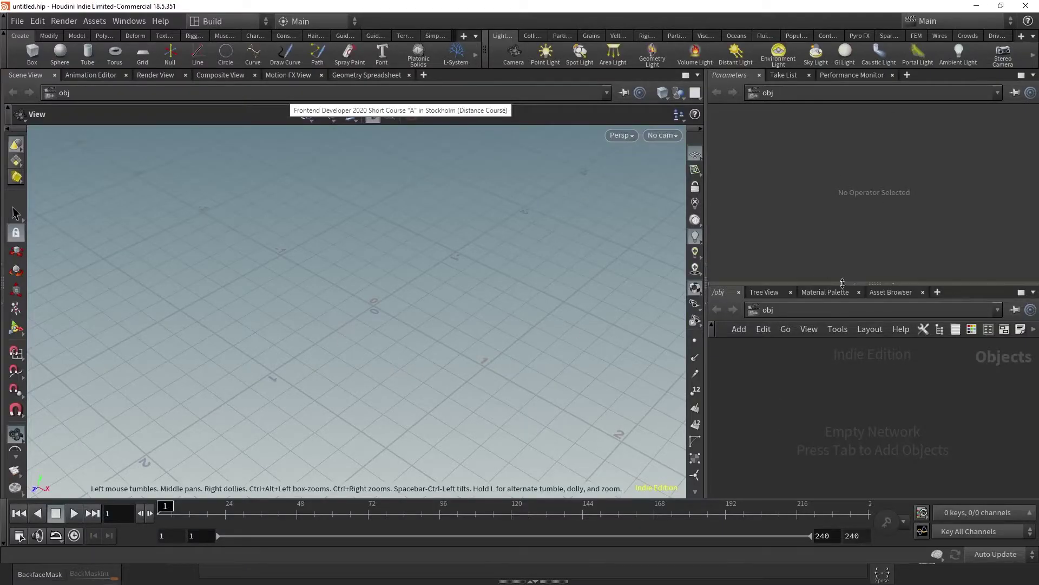
left_click_drag(842, 283, 842, 242)
Step: Show the scene in four viewports and create a Terrain: Hills object
key("v")
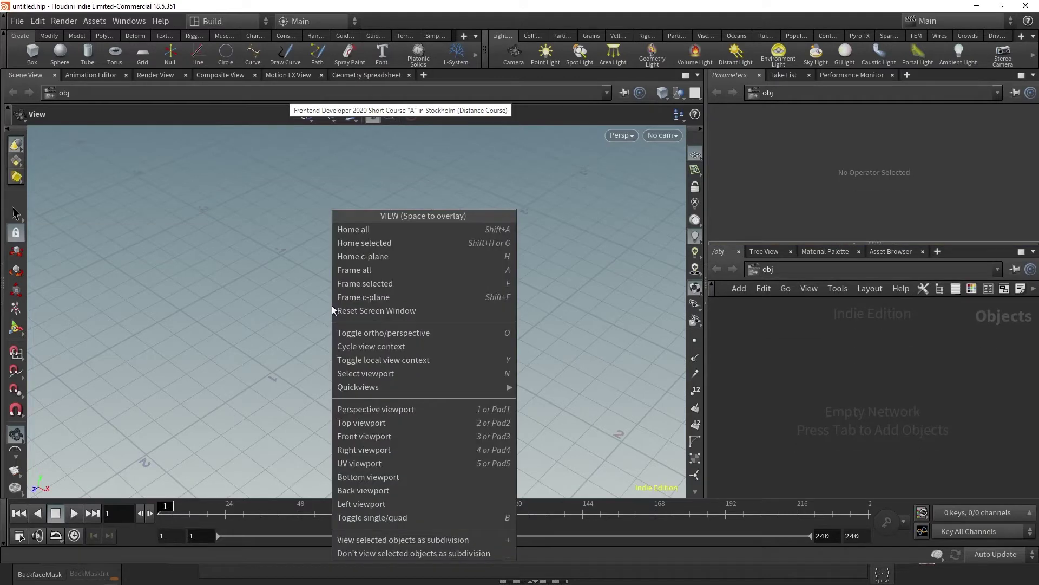
key("b")
key("c")
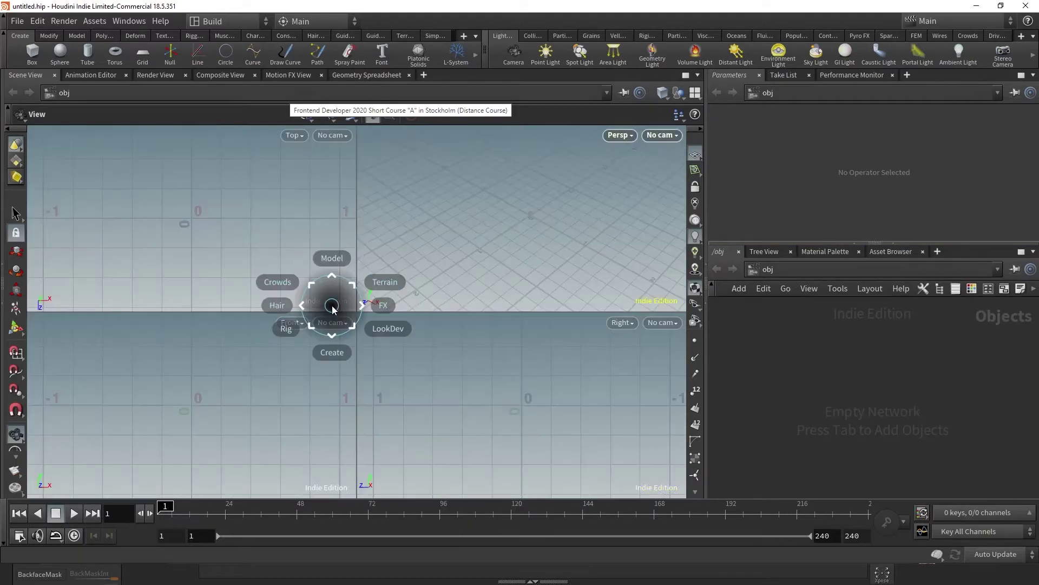
left_click(484, 195)
left_click(481, 246)
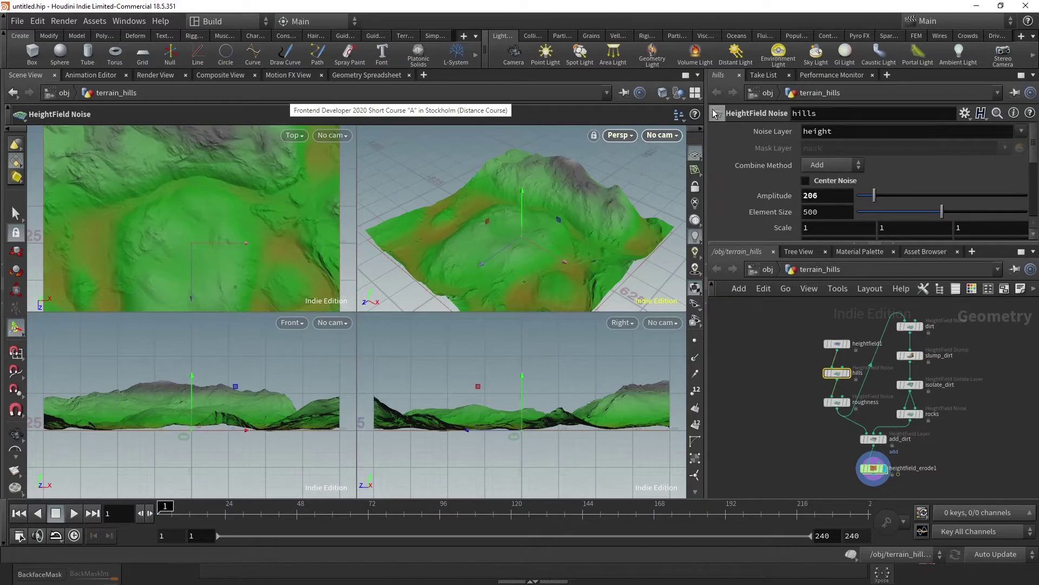
Step: Return to a single perspective viewport and start a new scene, discarding the unsaved terrain
left_click(695, 92)
left_click(720, 110)
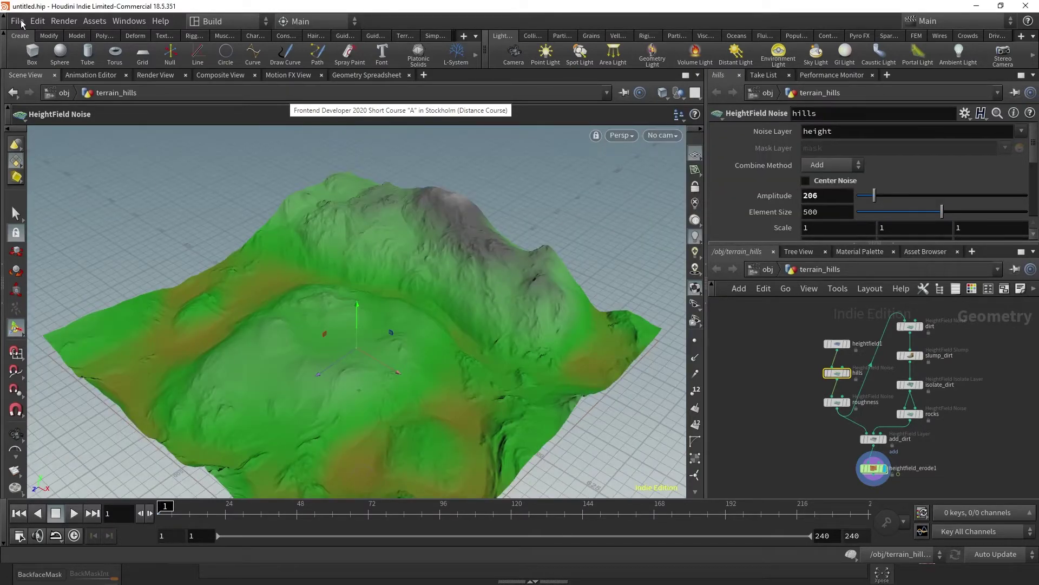
left_click(16, 21)
left_click(33, 33)
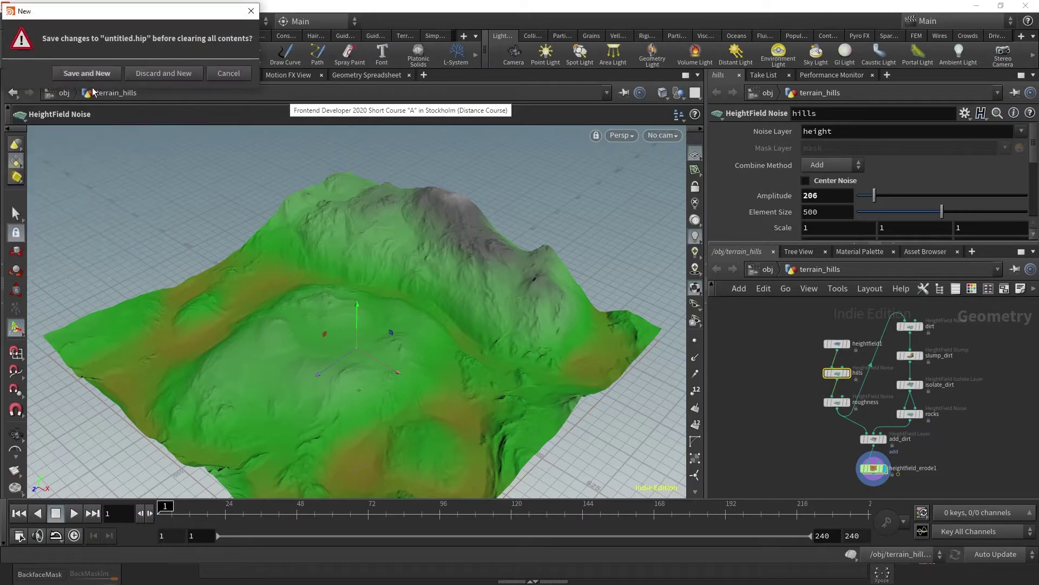
left_click(169, 73)
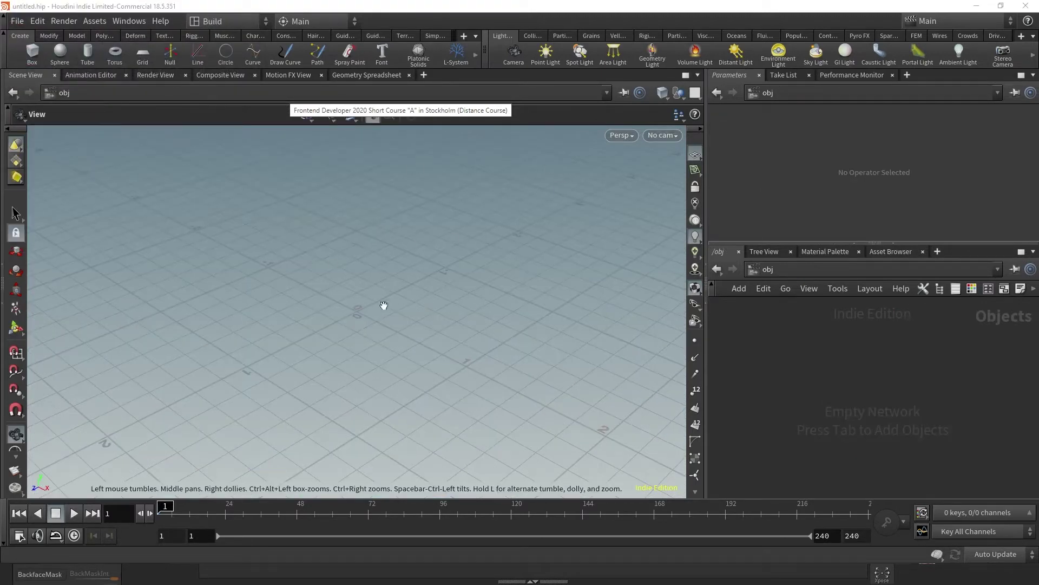
Step: Add a Box object to the scene, placed at the origin
key("Tab")
type("box")
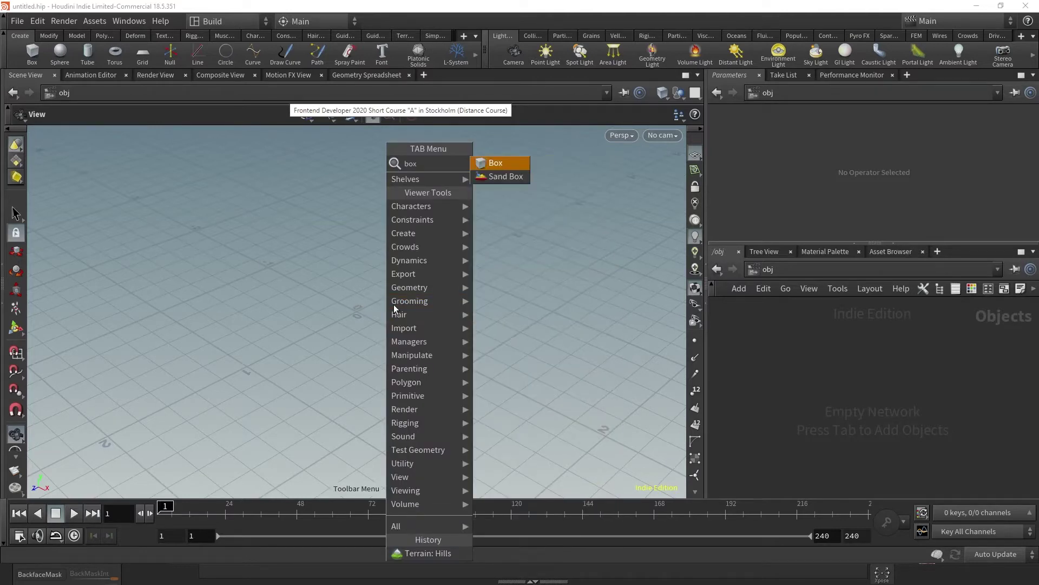
key("Return")
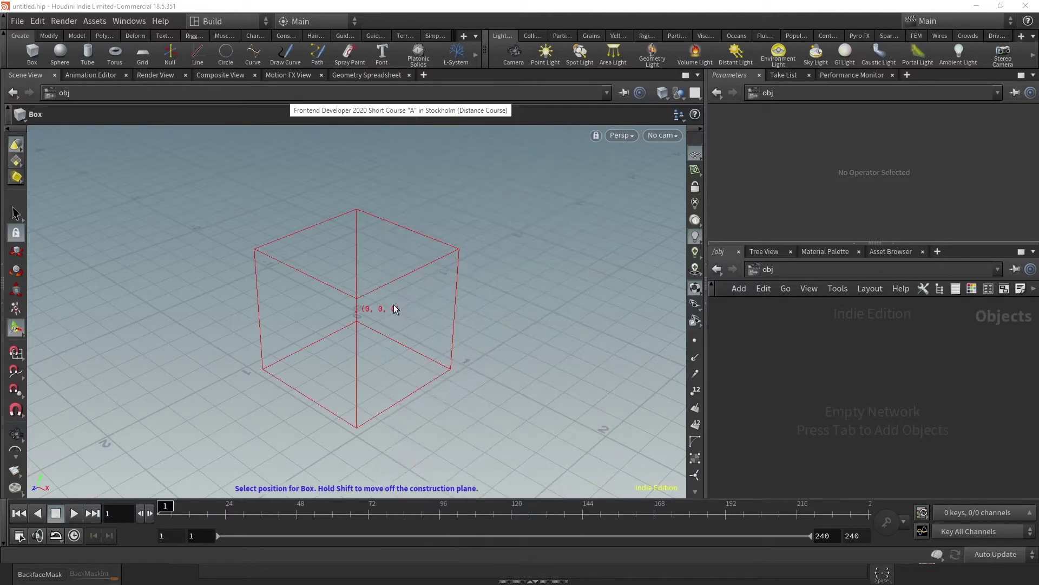
left_click(394, 306)
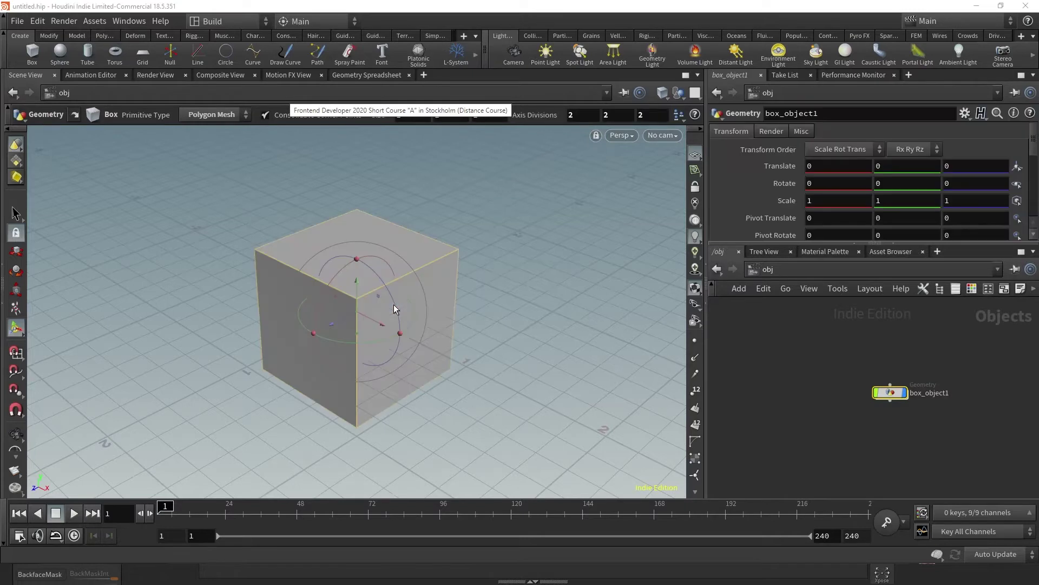
Step: Add a Tube object to the scene, placed at the origin
key("Tab")
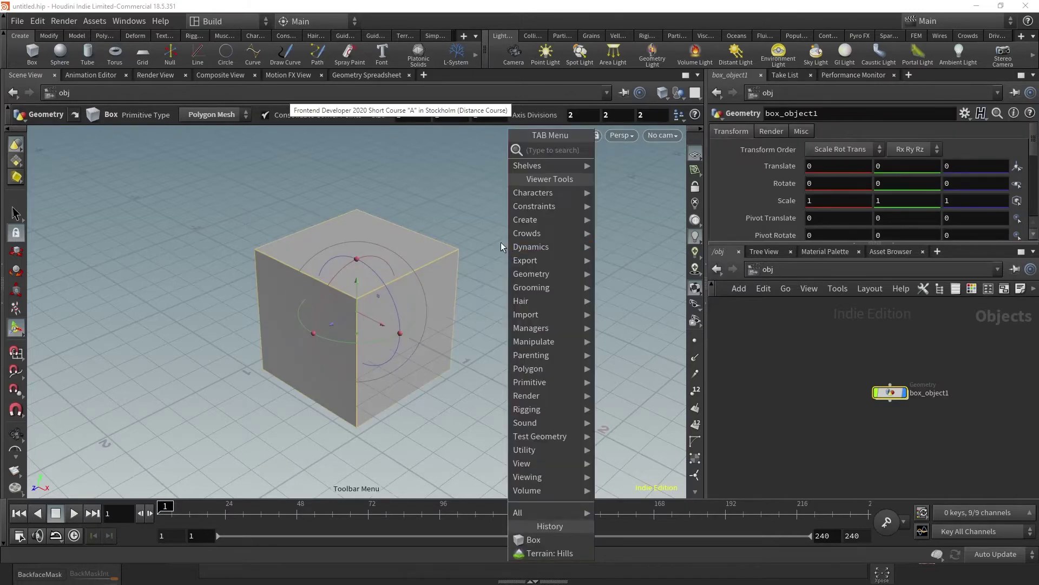
type("tube")
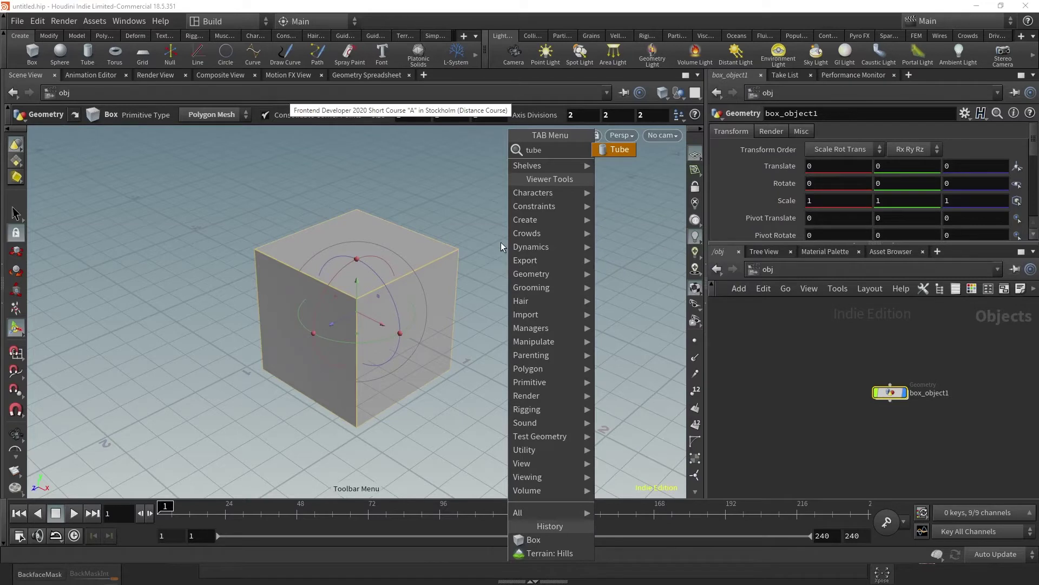
key("Return")
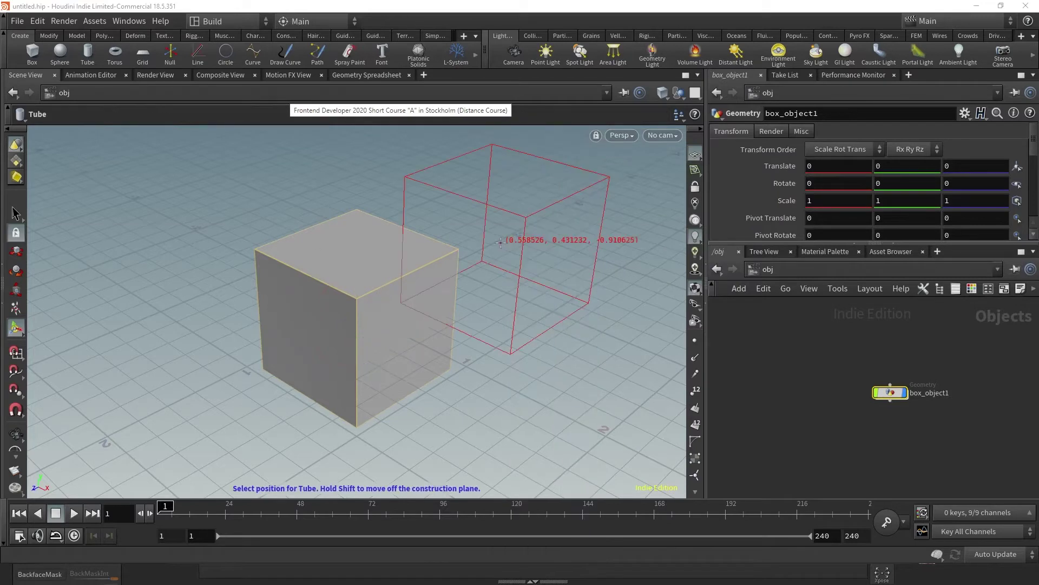
key("Return")
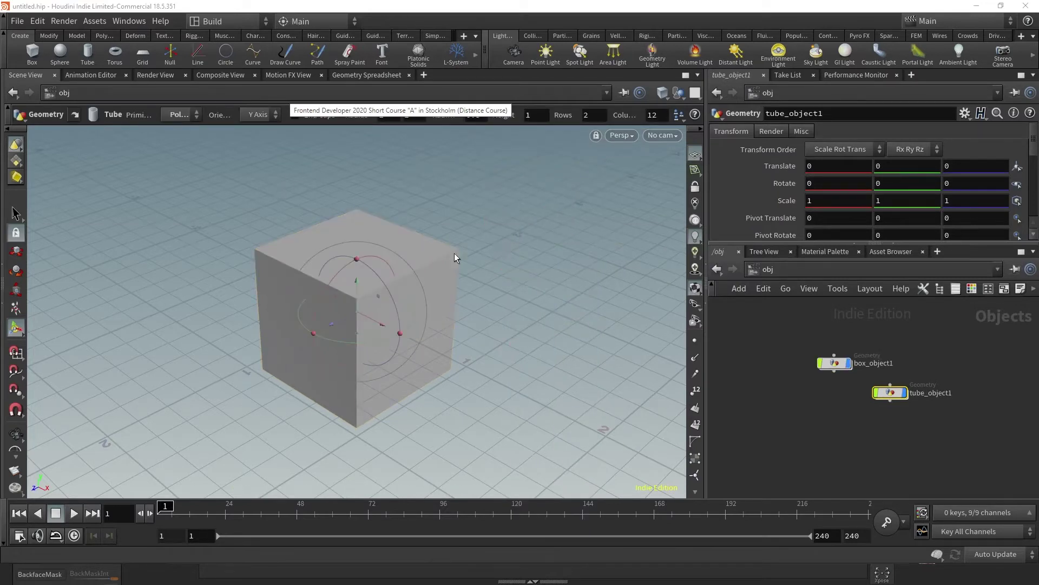
Step: Move the tube up and partly out of the box, to about 0.43 in Y and -0.76 in Z
key("t")
left_click_drag(318, 339, 392, 298)
left_click_drag(431, 226, 434, 172)
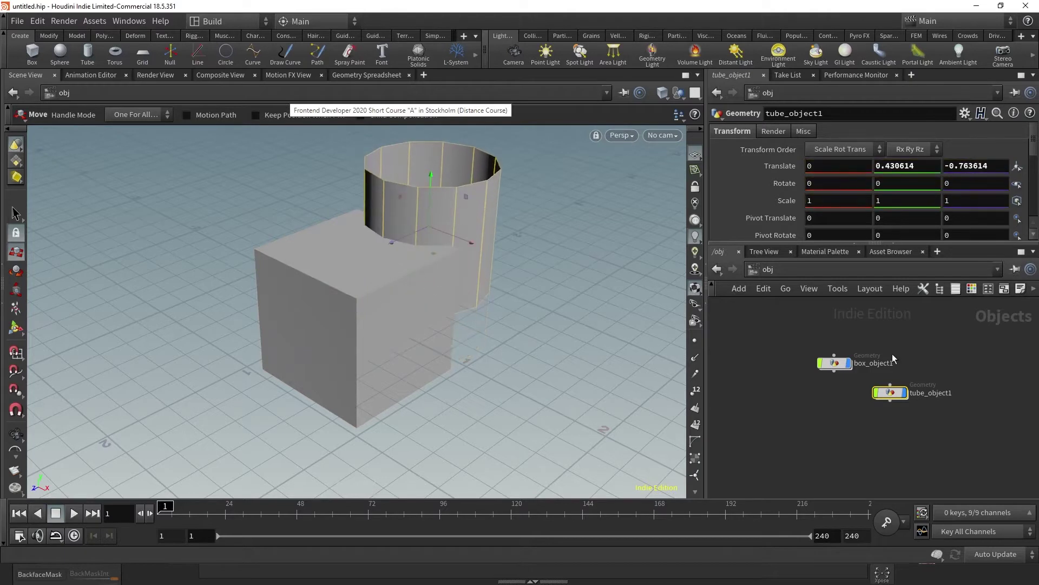
Step: Go inside the tube object and enable End Caps on its Tube node
double_click(891, 395)
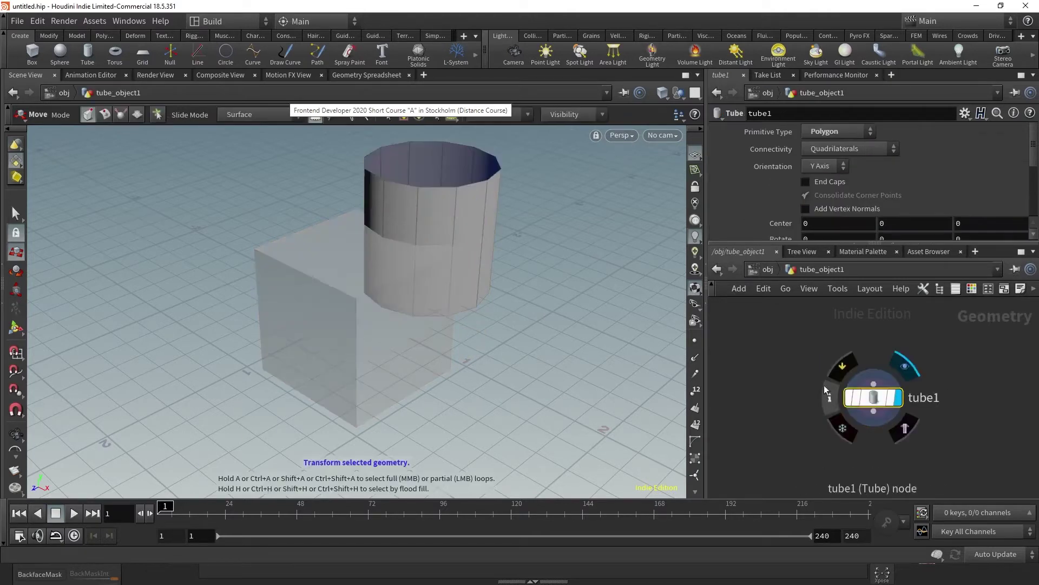
left_click(806, 181)
left_click_drag(504, 261, 404, 284, "alt")
key("t")
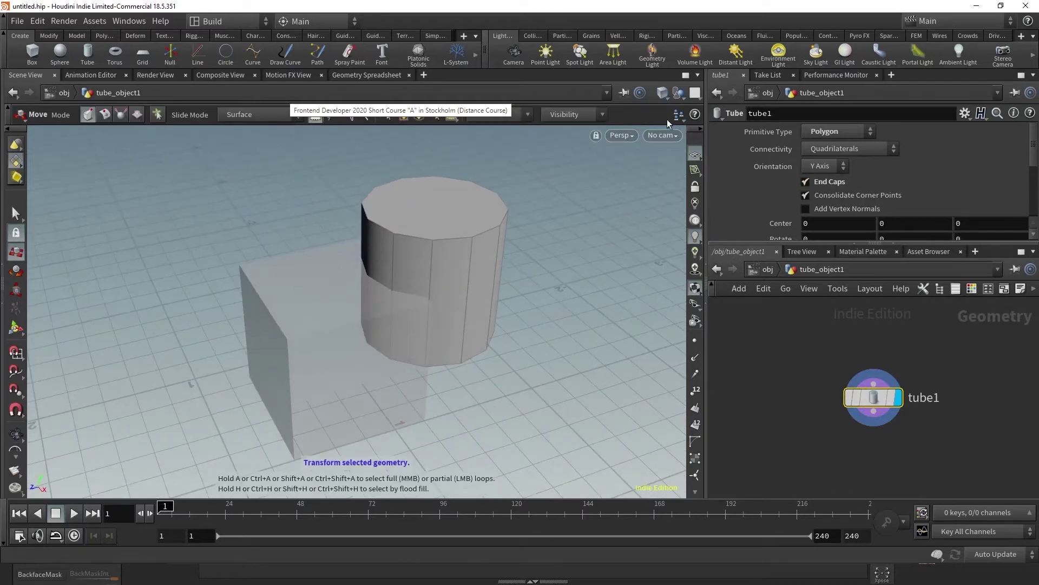
Step: Display the surrounding objects normally instead of ghosted while working inside the tube object
left_click(695, 93)
left_click(704, 107)
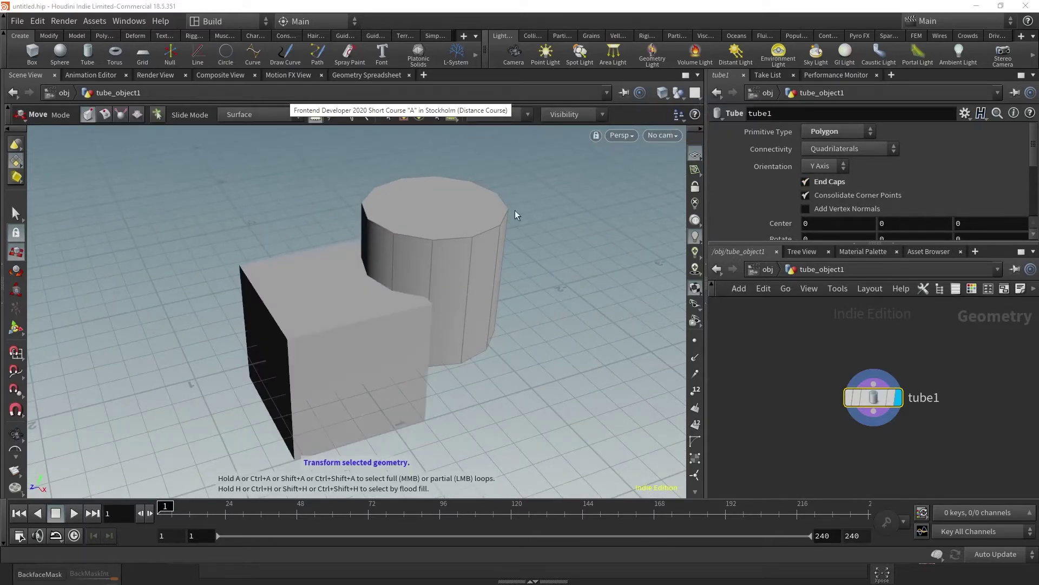
left_click_drag(516, 215, 494, 318, "alt")
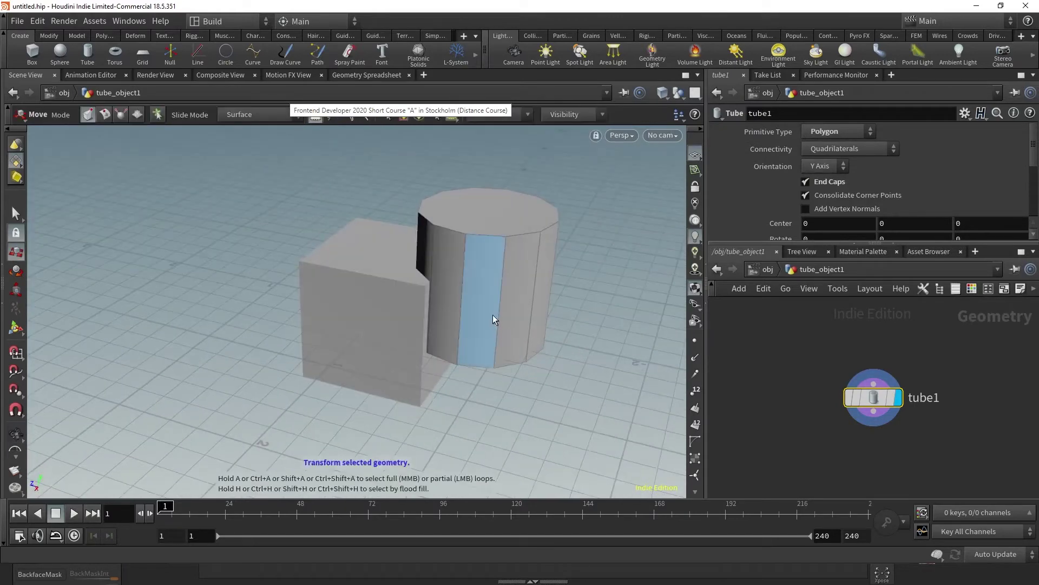
Step: Try to move one side face of the tube outward, and undo the move
middle_click_drag(513, 313, 504, 339, "alt")
left_click_drag(489, 311, 601, 300)
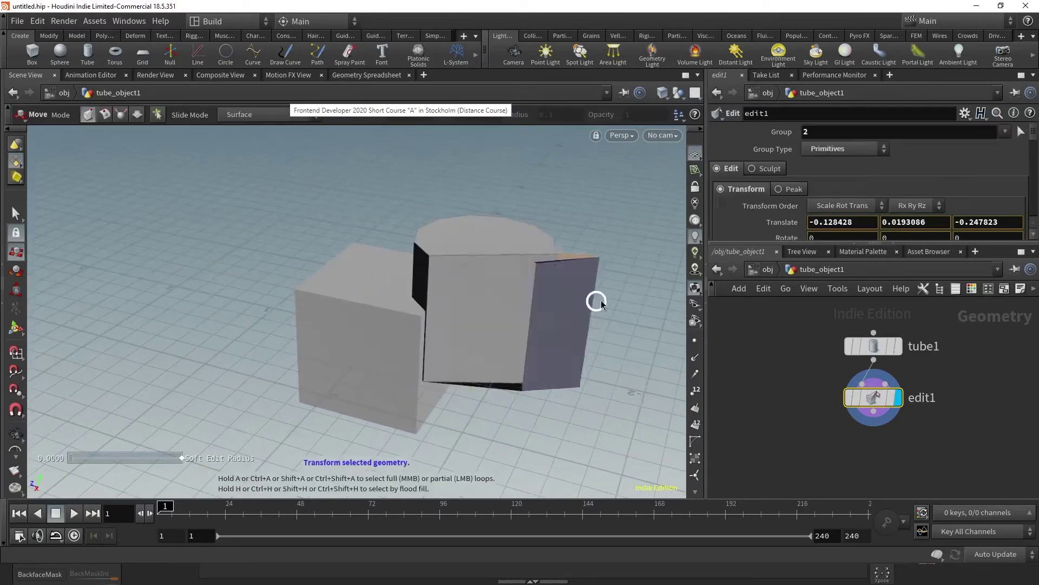
key("ctrl+z")
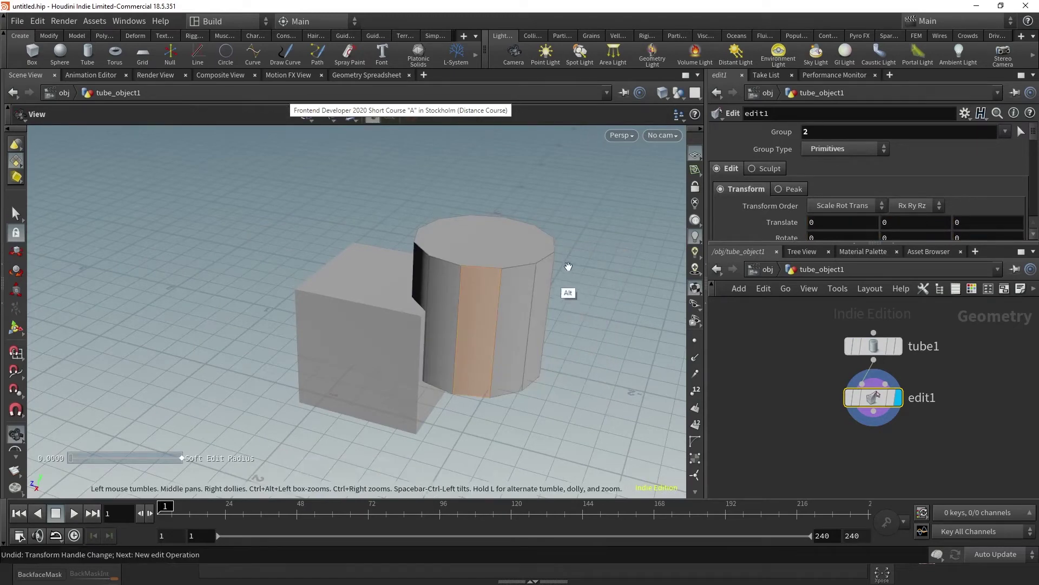
left_click_drag(567, 267, 603, 297, "alt")
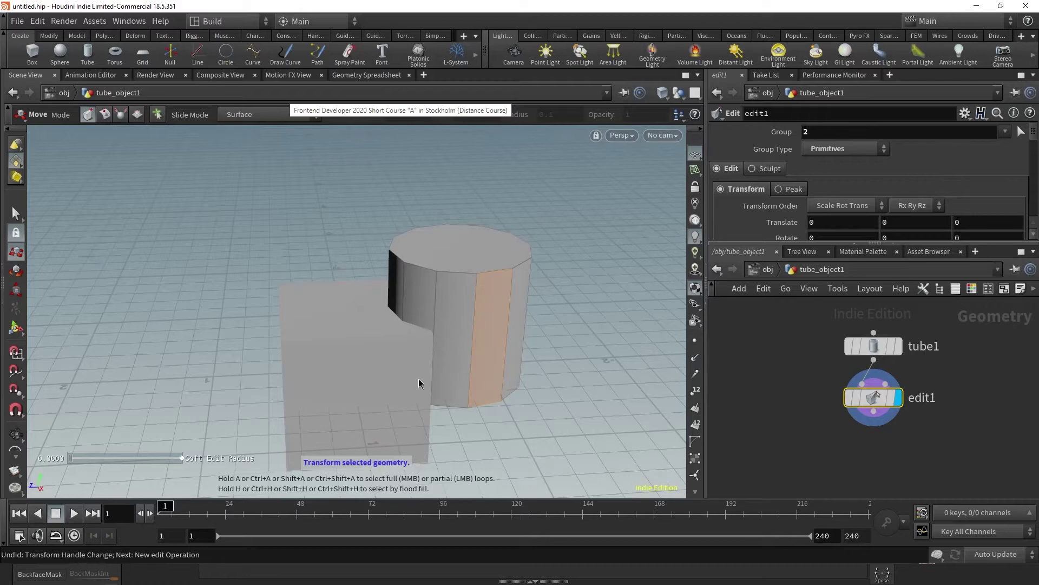
left_click_drag(574, 323, 562, 310, "alt")
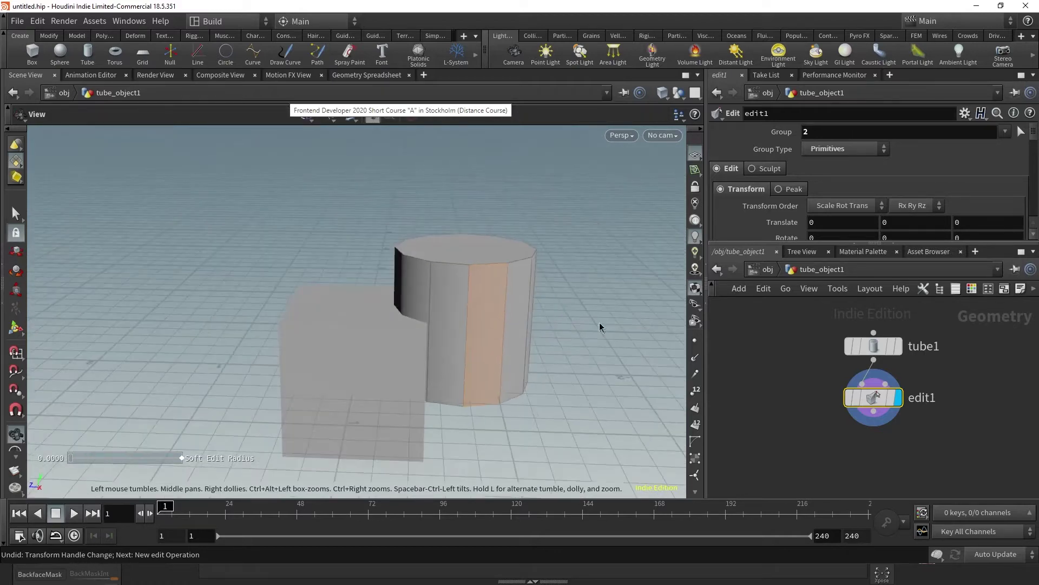
Step: Return to the object level and move the whole tube away from the box, to about 0.73 in Y and -1.55 in Z
left_click_drag(778, 365, 785, 415)
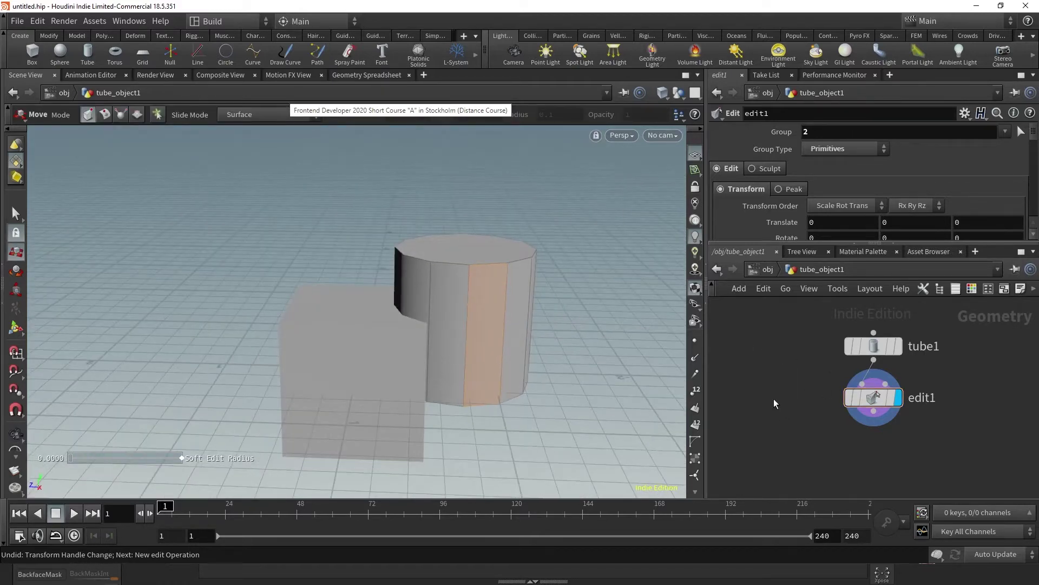
key("u")
left_click(481, 287)
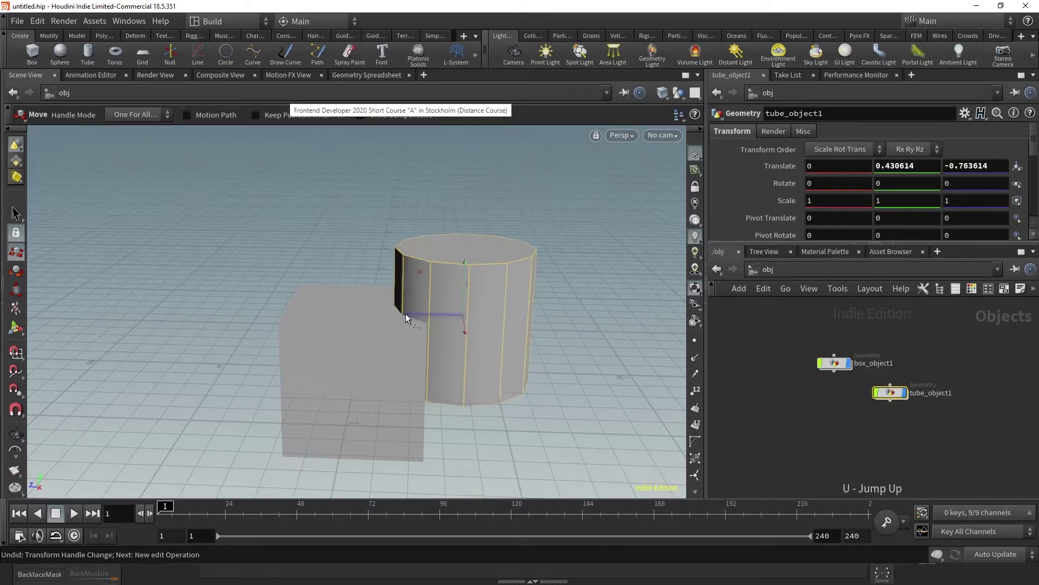
left_click_drag(408, 313, 486, 312)
left_click_drag(545, 268, 549, 211)
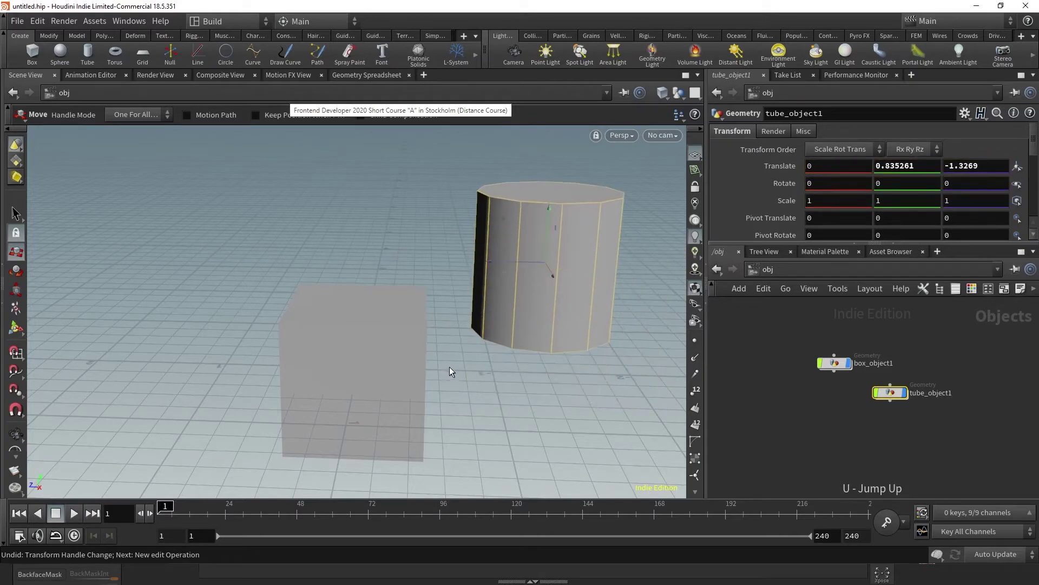
left_click_drag(485, 262, 498, 283)
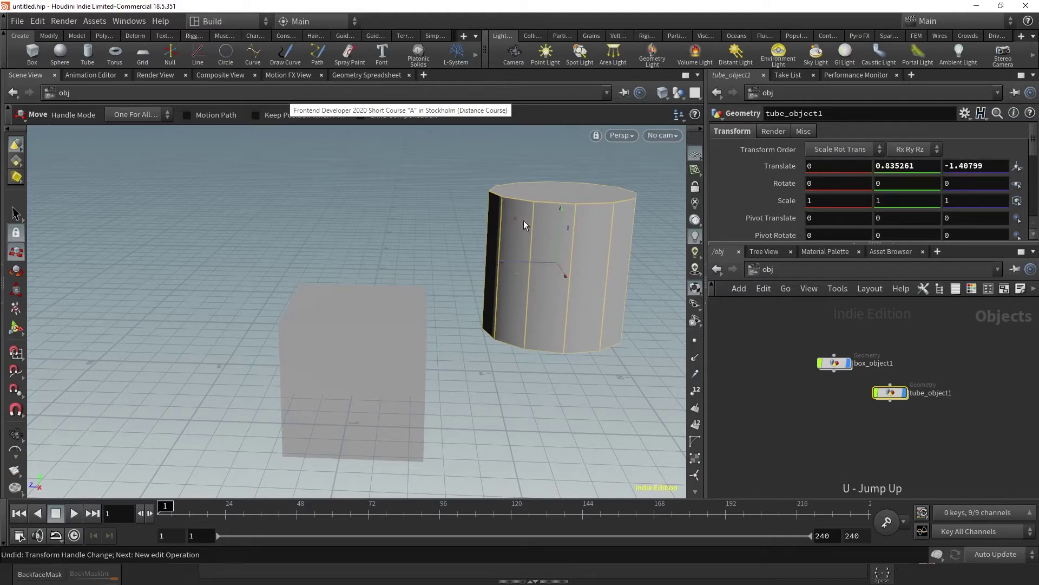
left_click_drag(514, 218, 532, 231)
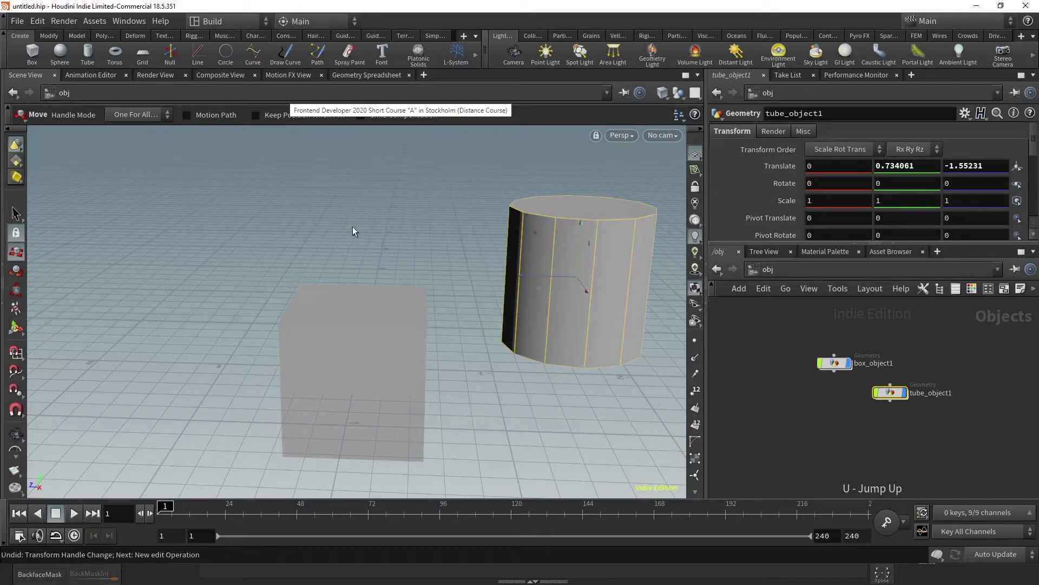
Step: Find Firefox on the computer and open a new browser window
key("super")
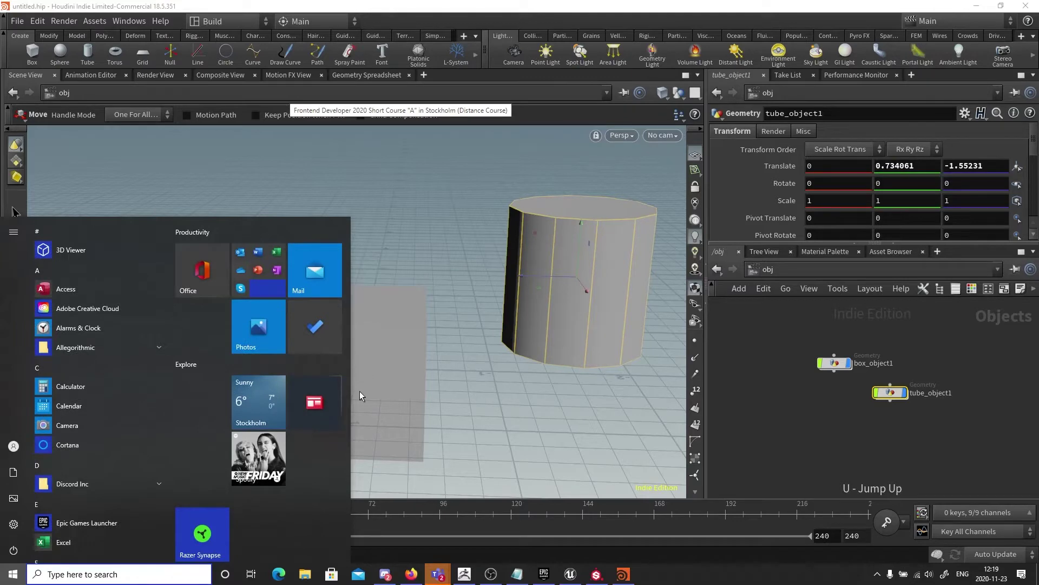
type("fia")
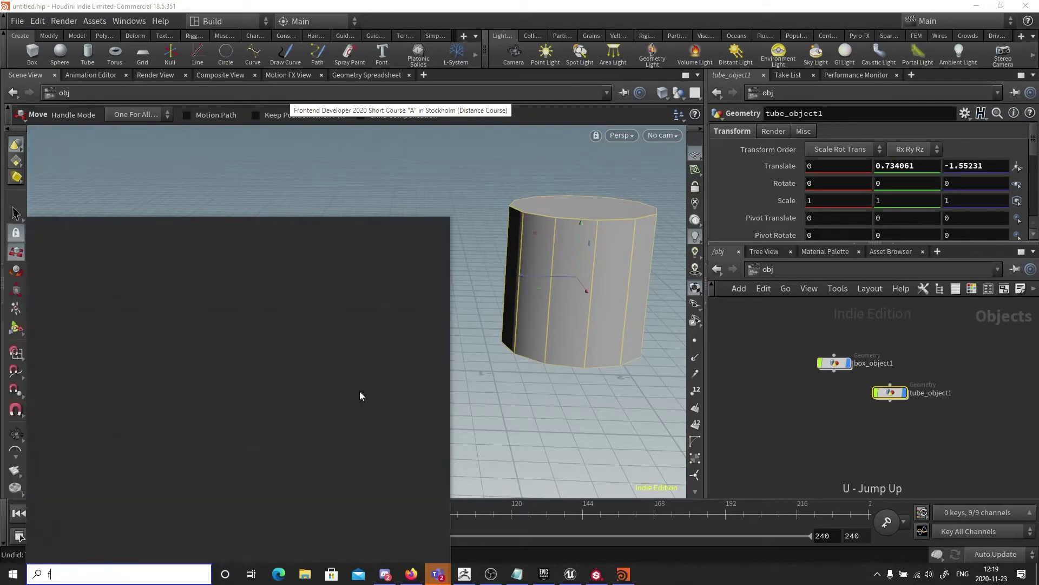
key("BackSpace")
key("BackSpace")
key("BackSpace")
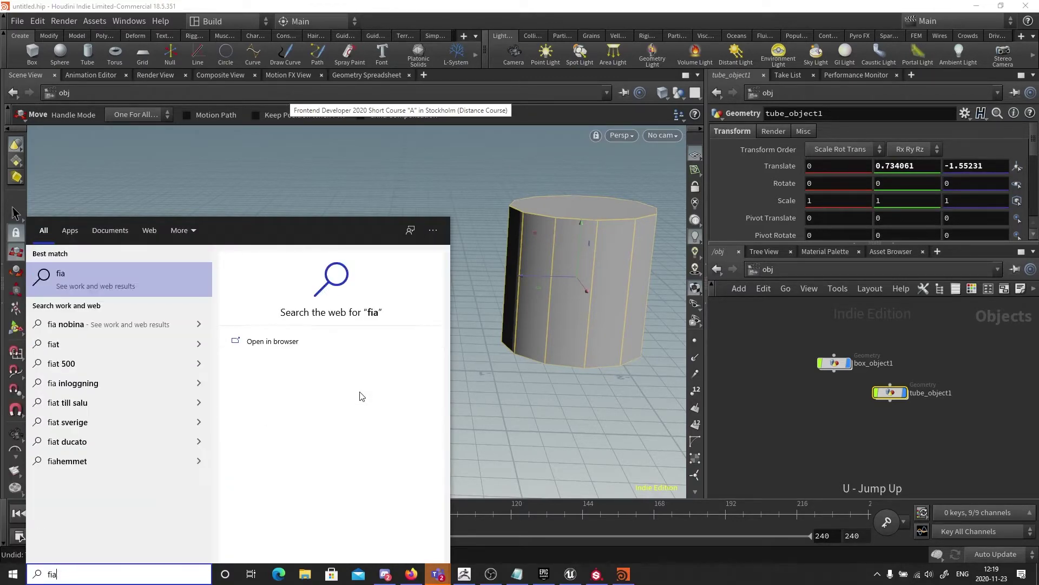
type("fire")
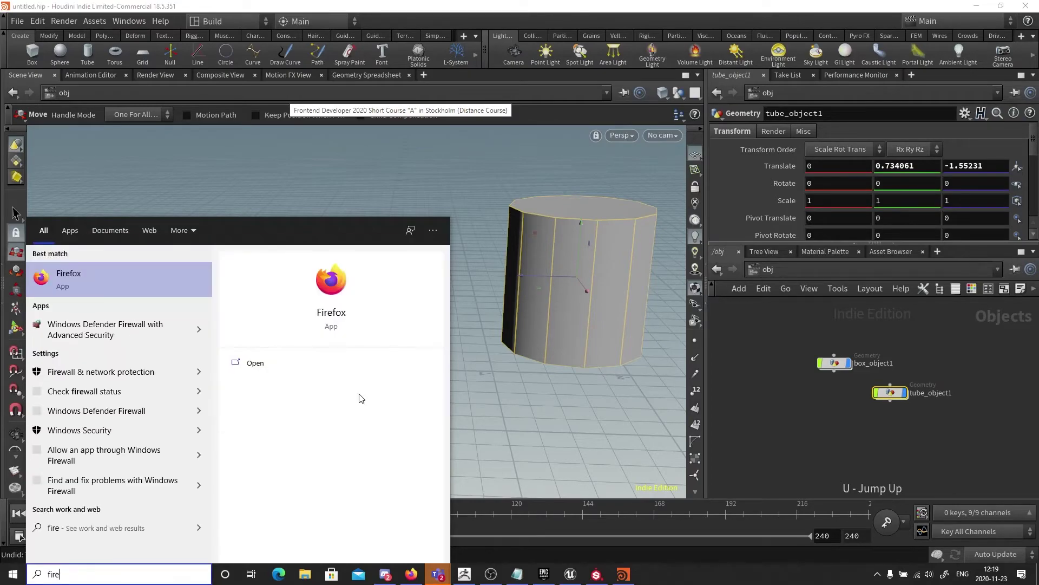
key("Return")
Step: Open Wacom's product support page for drivers in the new browser window
type("wacom")
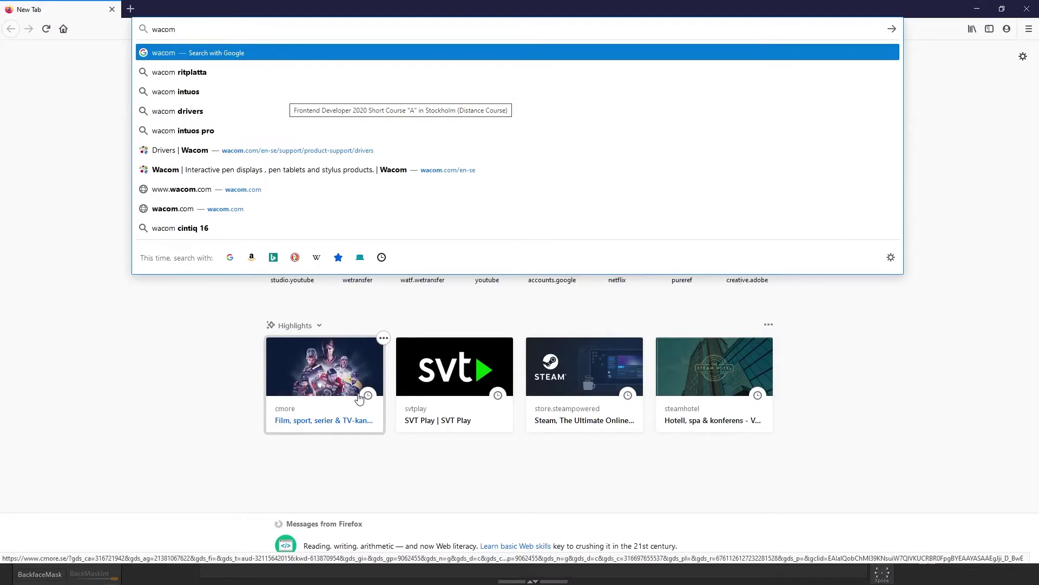
type(".")
key("Down")
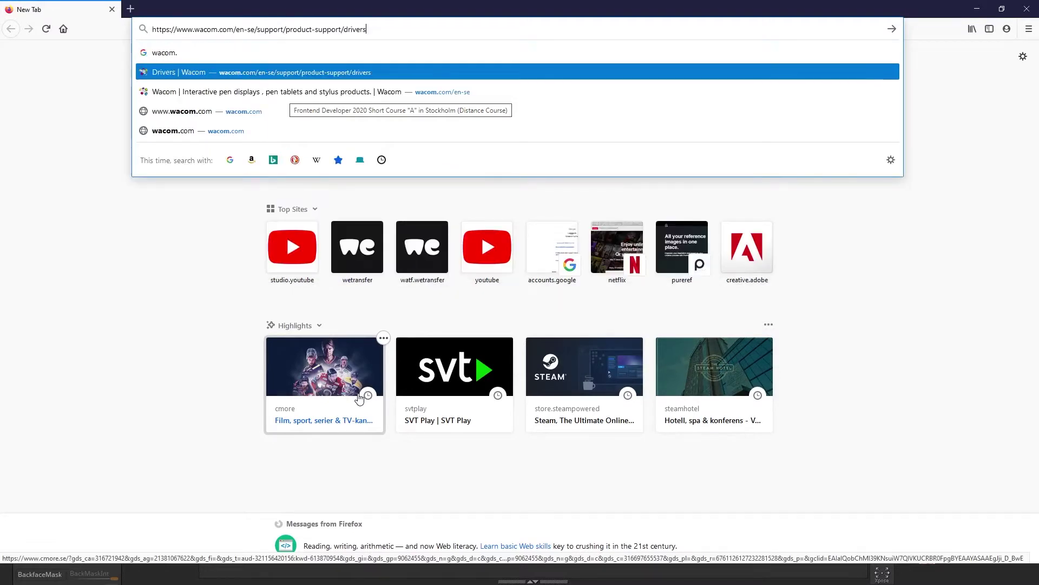
key("Return")
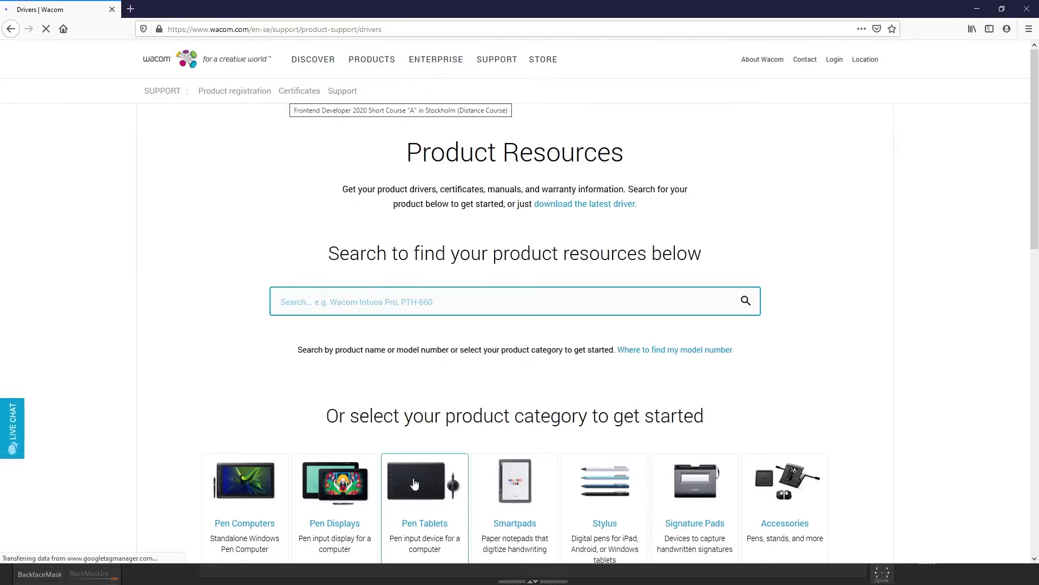
Step: Download the latest Windows tablet driver, 6.3.41-1, and save the file WacomTablet_6.3.41-1.exe
scroll(423, 485, "down", 2)
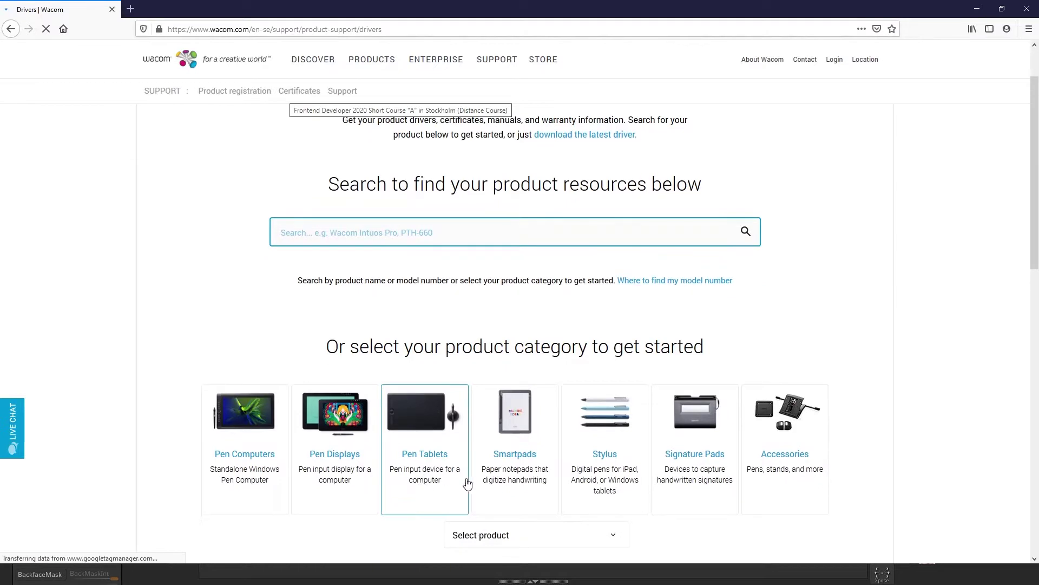
left_click_drag(1033, 216, 1033, 386)
left_click(669, 340)
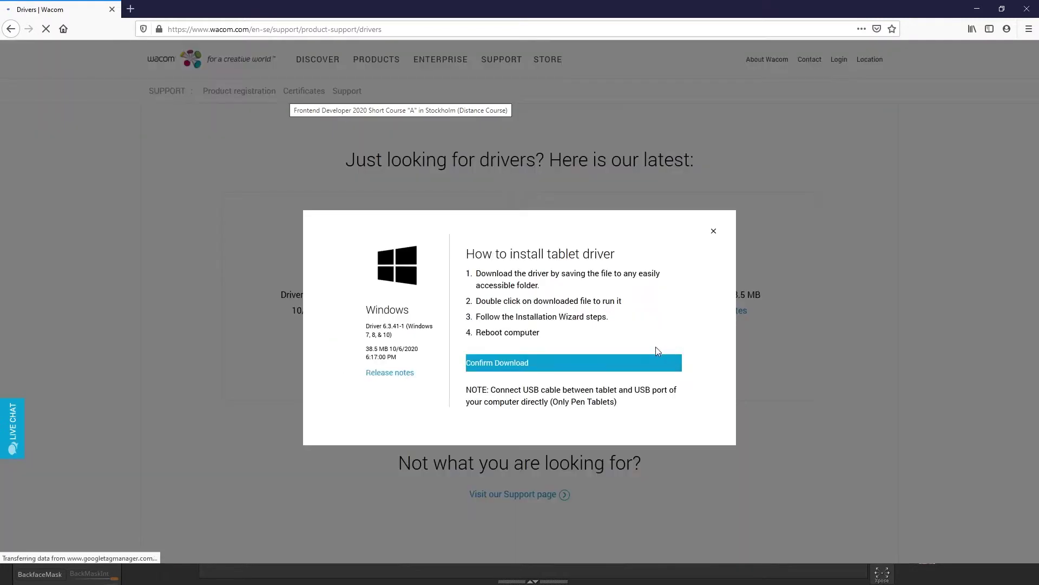
left_click(496, 366)
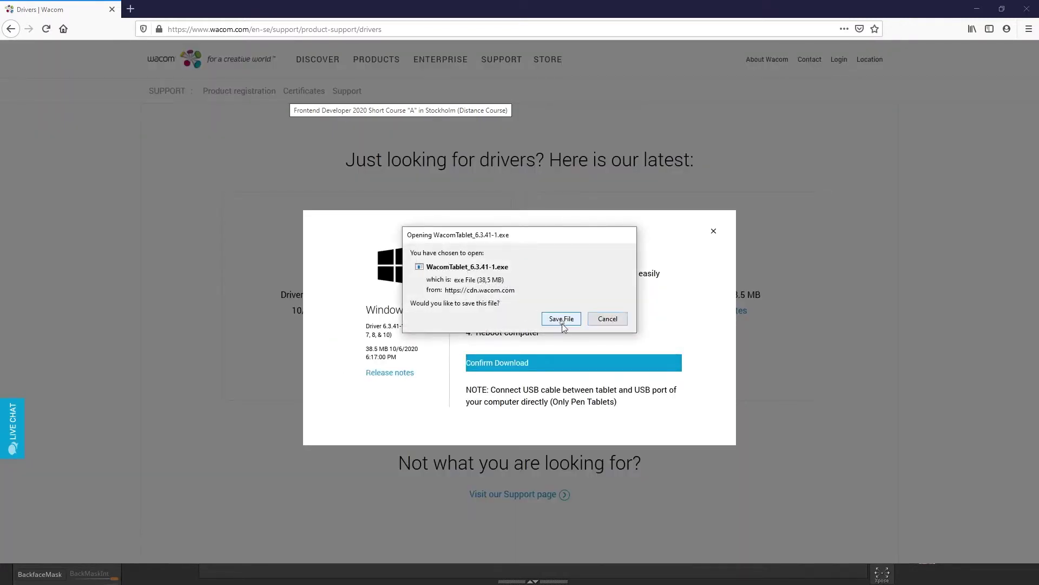
left_click(563, 321)
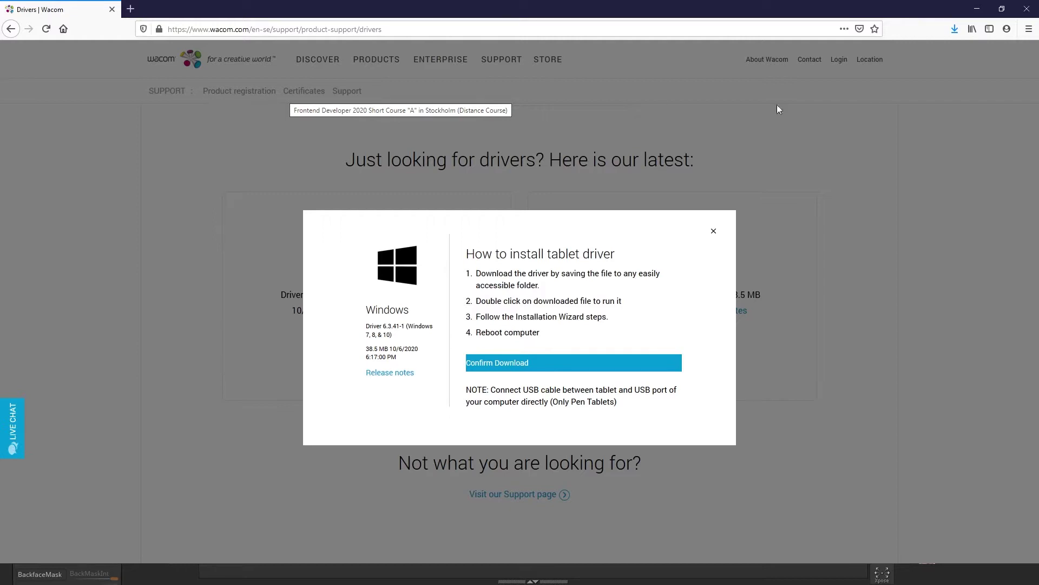
Step: Run the downloaded Wacom driver installer and start the installation
left_click(818, 61)
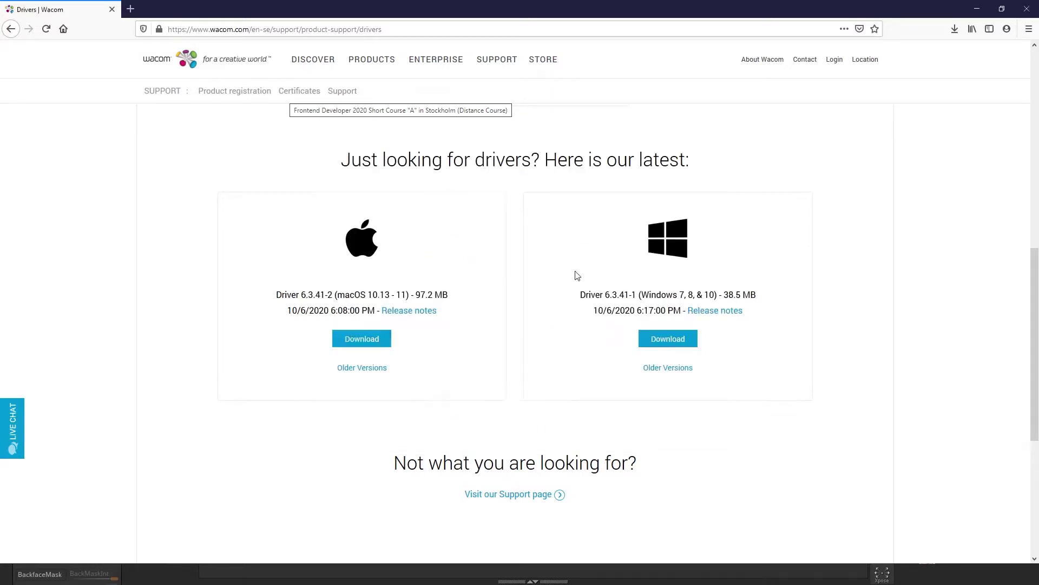
left_click(450, 431)
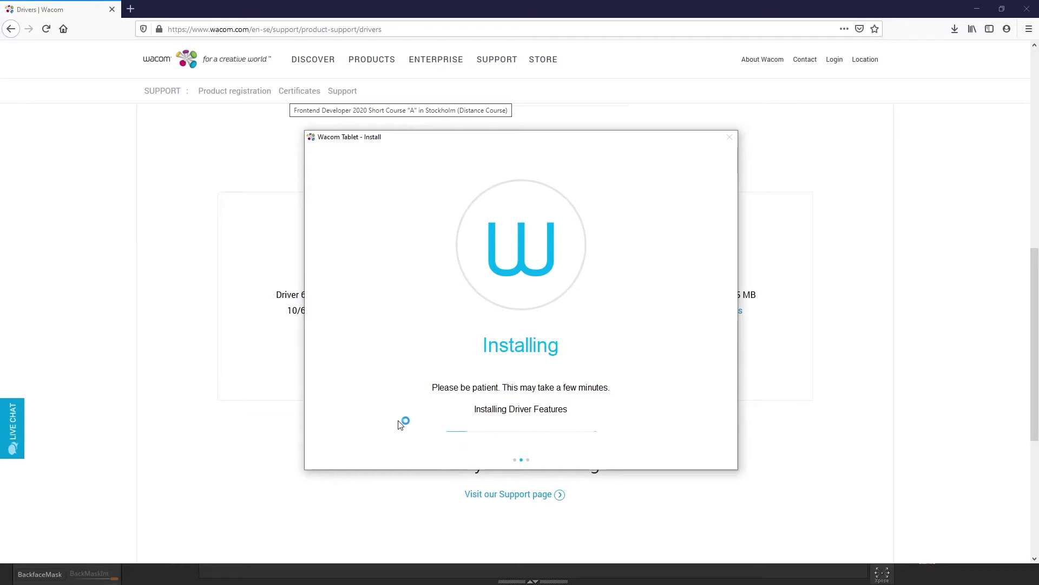
Step: Switch to the FGENV_UE project in Unreal Editor and orbit around the three rocks
key("alt+Tab")
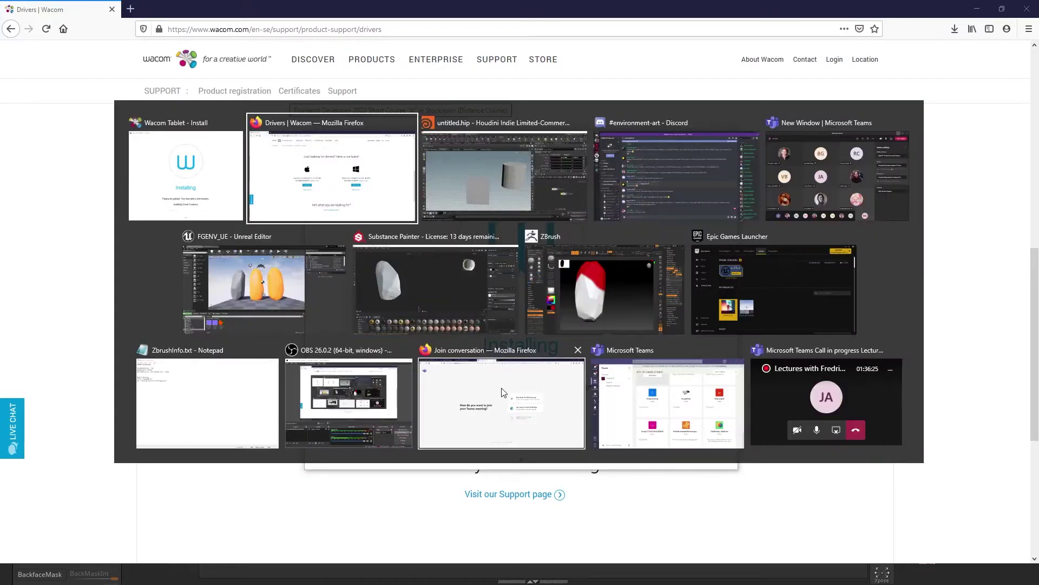
key("Tab")
key("Tab")
key("Tab")
key("Tab")
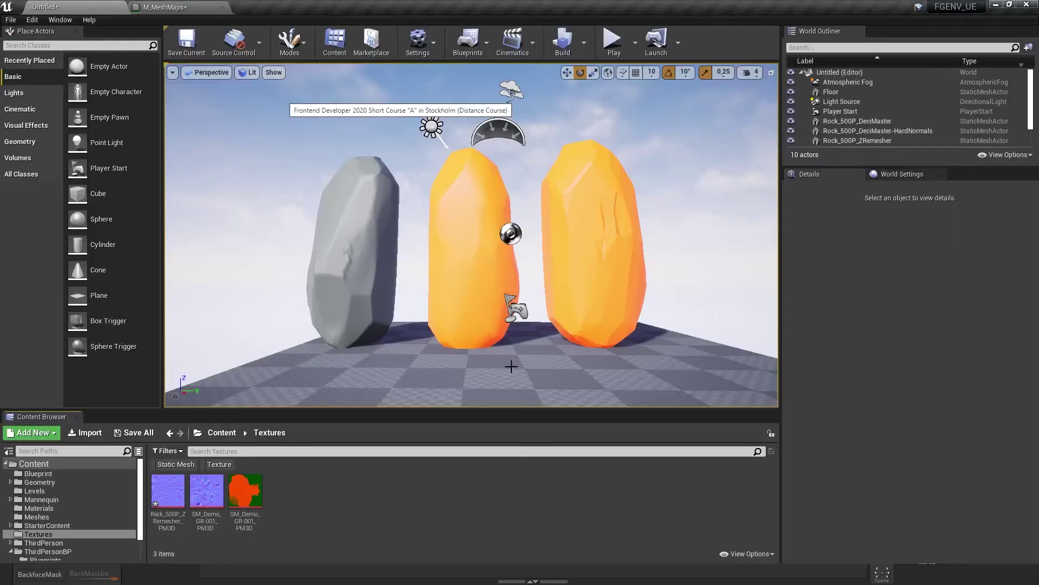
left_click_drag(430, 262, 457, 280, "alt")
Step: Return to the Wacom Tablet installer and finish it, postponing the system restart
key("alt+Tab")
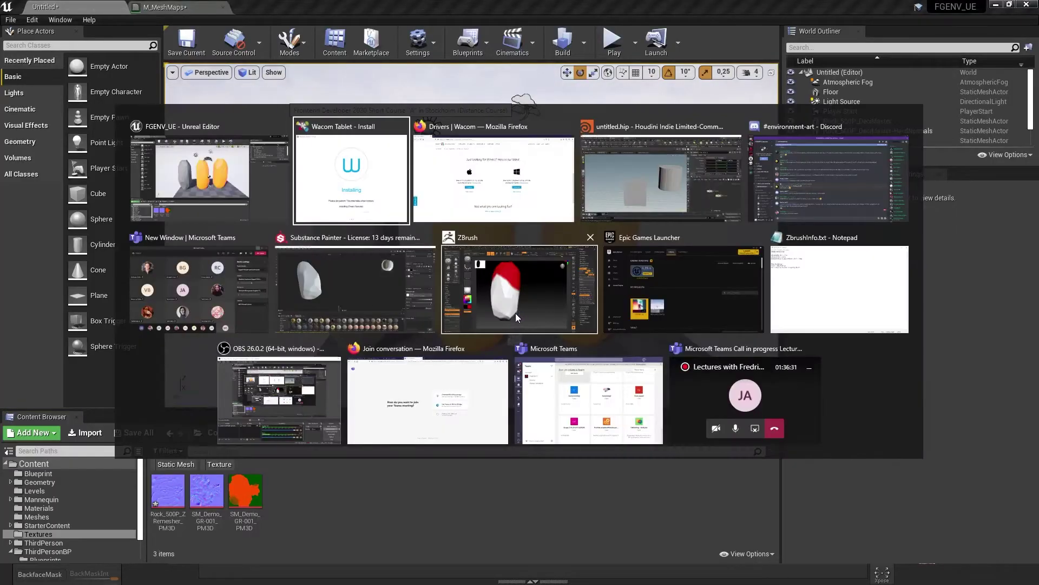
key("Tab")
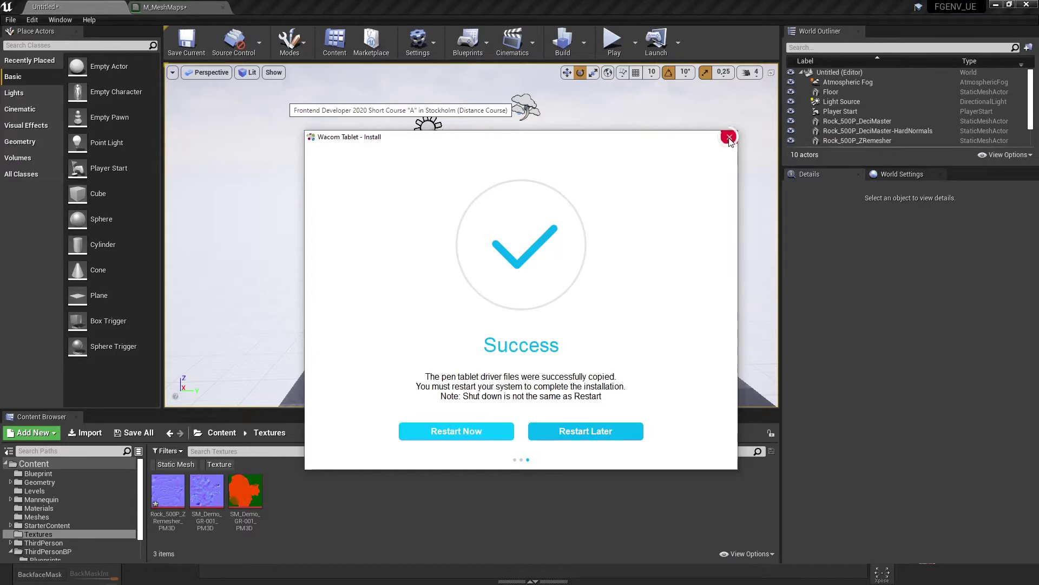
left_click(582, 432)
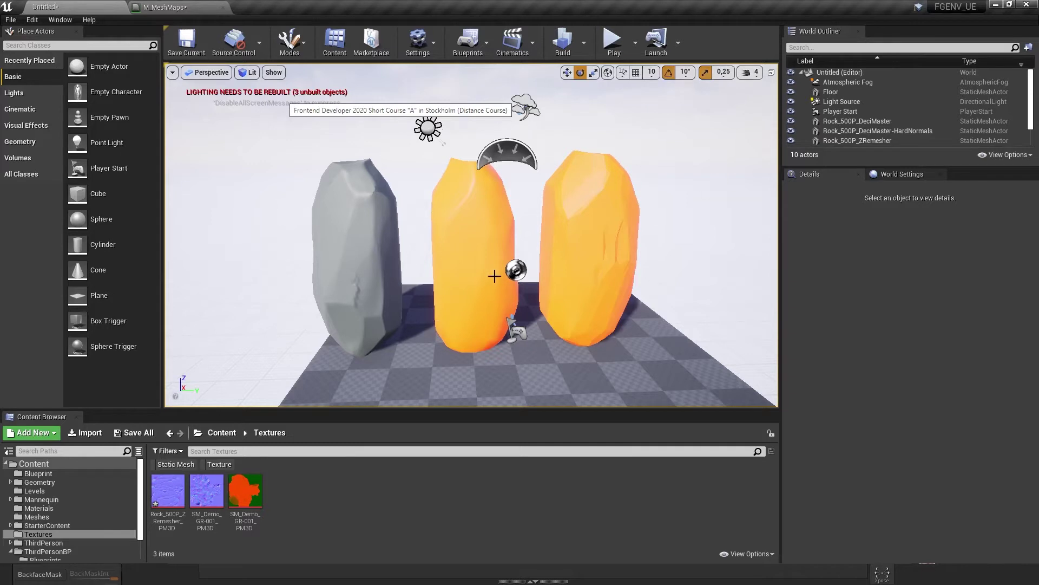
Step: Examine the three rock meshes and the floor in the Unreal level from different distances and angles
right_click_drag(623, 330, 519, 330, "alt")
mouse_move(406, 225)
left_mouse_down("alt")
mouse_move(488, 227)
mouse_move(406, 225)
left_mouse_up("alt")
right_click_drag(385, 305, 465, 305, "alt")
middle_click_drag(517, 355, 493, 333, "alt")
right_click_drag(549, 244, 514, 244, "alt")
middle_click_drag(514, 165, 548, 207, "alt")
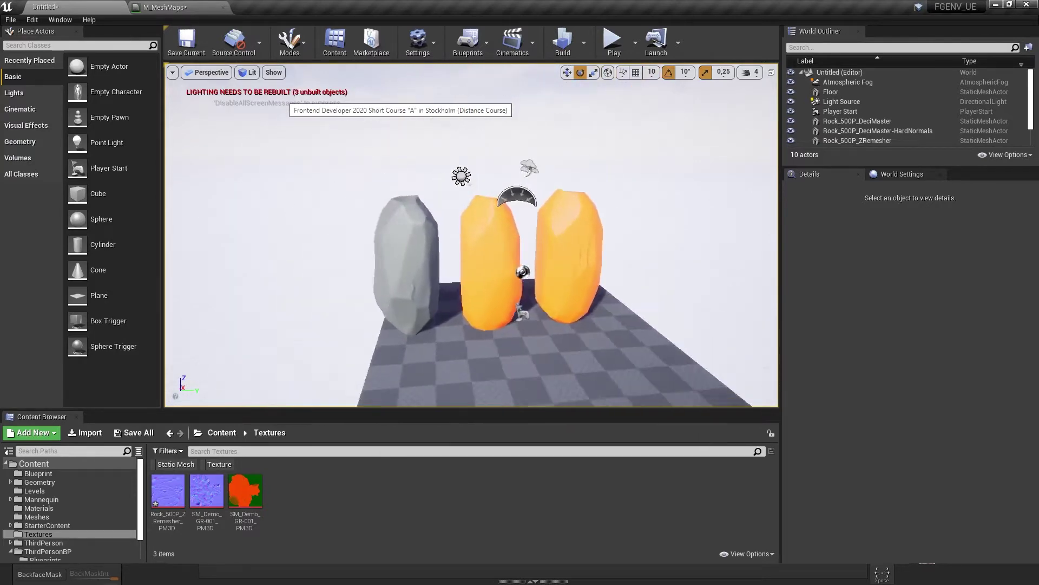
mouse_move(485, 268)
left_mouse_down("alt")
mouse_move(467, 262)
mouse_move(504, 303)
mouse_move(486, 274)
mouse_move(483, 287)
left_mouse_up("alt")
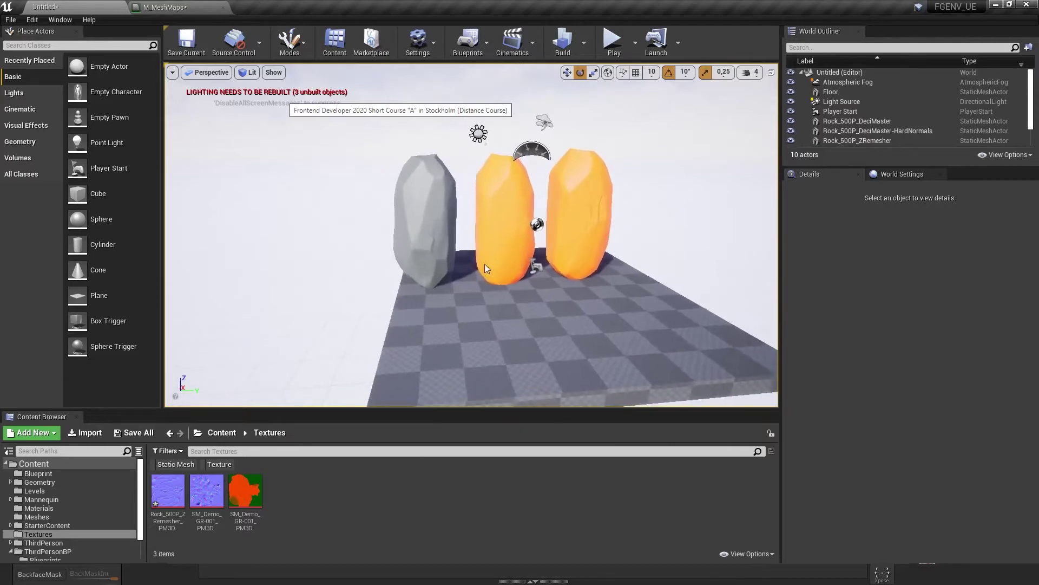
right_click_drag(486, 269, 536, 269, "alt")
middle_click_drag(573, 249, 511, 246, "alt")
right_click_drag(640, 249, 590, 249, "alt")
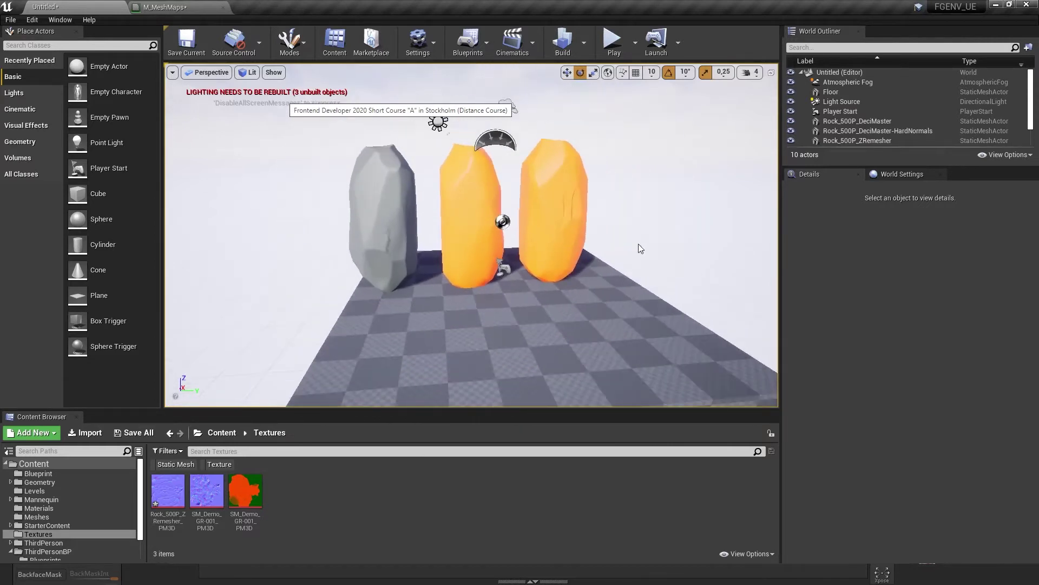
mouse_move(641, 249)
middle_mouse_down("alt")
mouse_move(646, 233)
mouse_move(647, 257)
middle_mouse_up("alt")
right_click_drag(383, 246, 444, 246, "alt")
middle_click_drag(445, 194, 422, 263, "alt")
mouse_move(436, 249)
left_mouse_down("alt")
mouse_move(443, 265)
mouse_move(335, 220)
mouse_move(309, 249)
mouse_move(433, 255)
left_mouse_up("alt")
right_click_drag(643, 309, 553, 310, "alt")
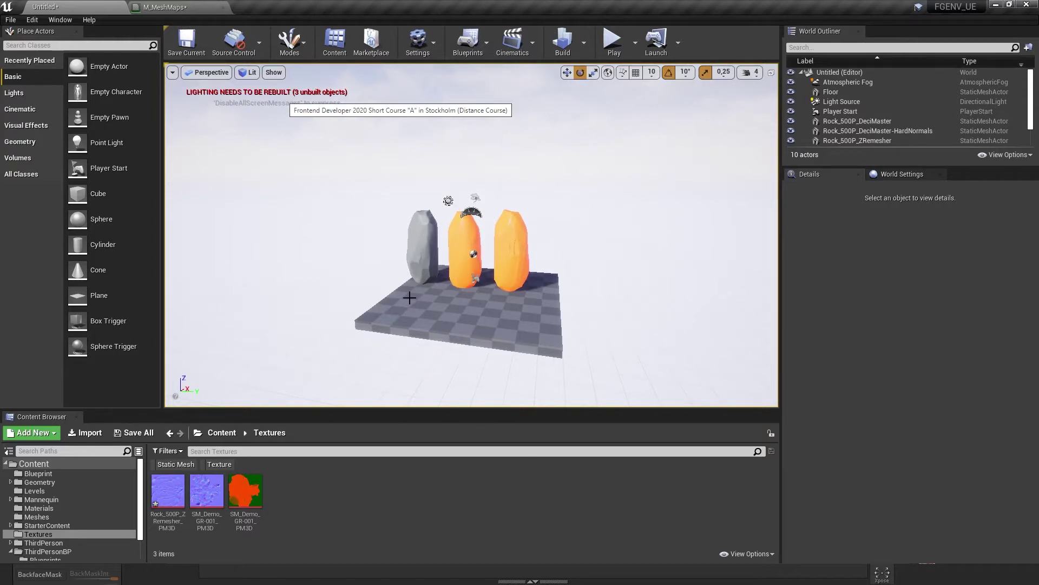
key("alt+Tab")
key("alt+shift+Tab")
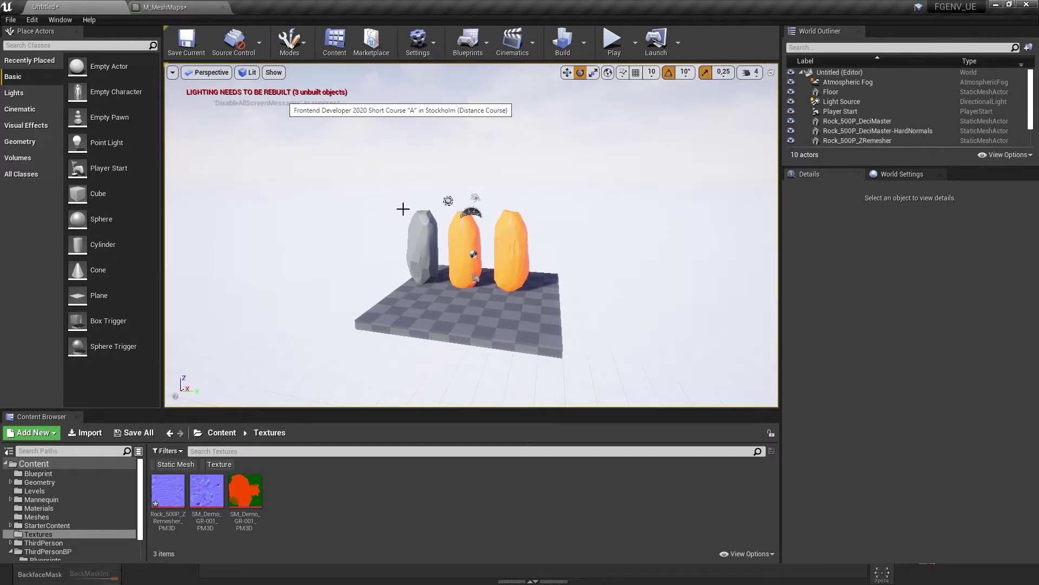
left_click_drag(568, 275, 410, 249, "alt")
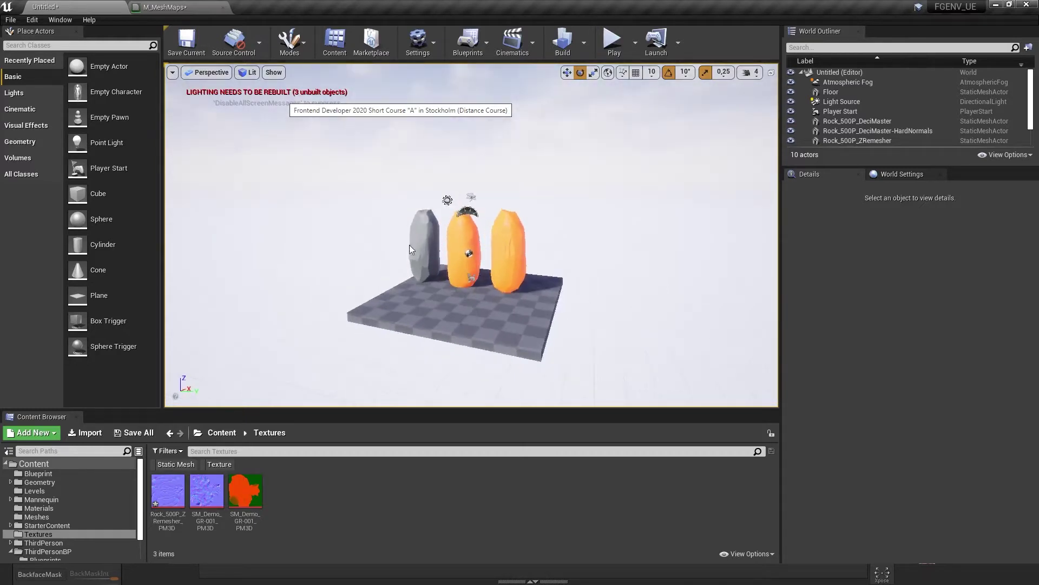
right_click_drag(410, 249, 264, 253, "alt")
middle_click_drag(547, 270, 477, 216, "alt")
right_click_drag(476, 217, 499, 249, "alt")
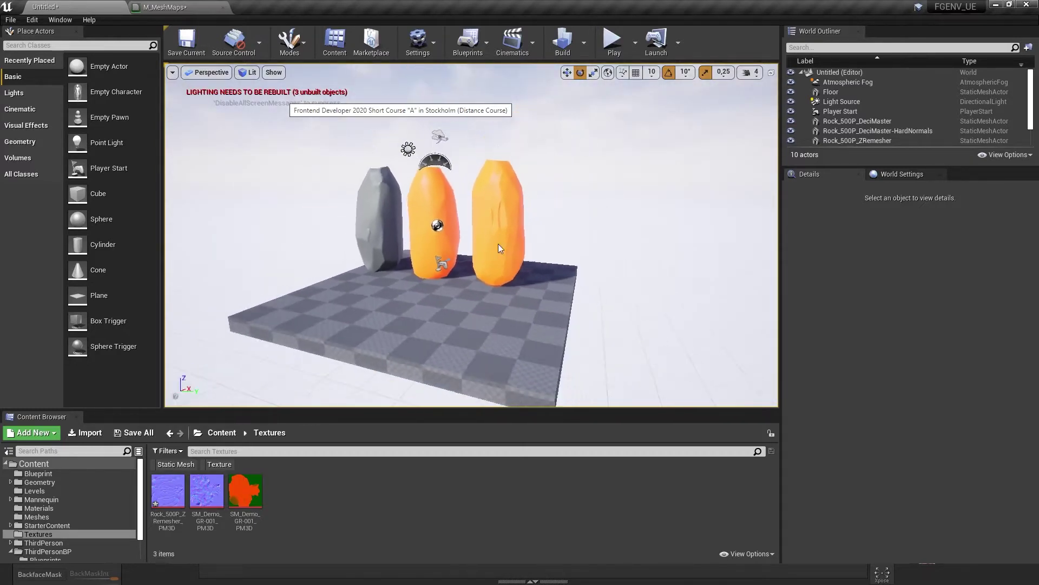
left_click_drag(628, 239, 562, 271, "alt")
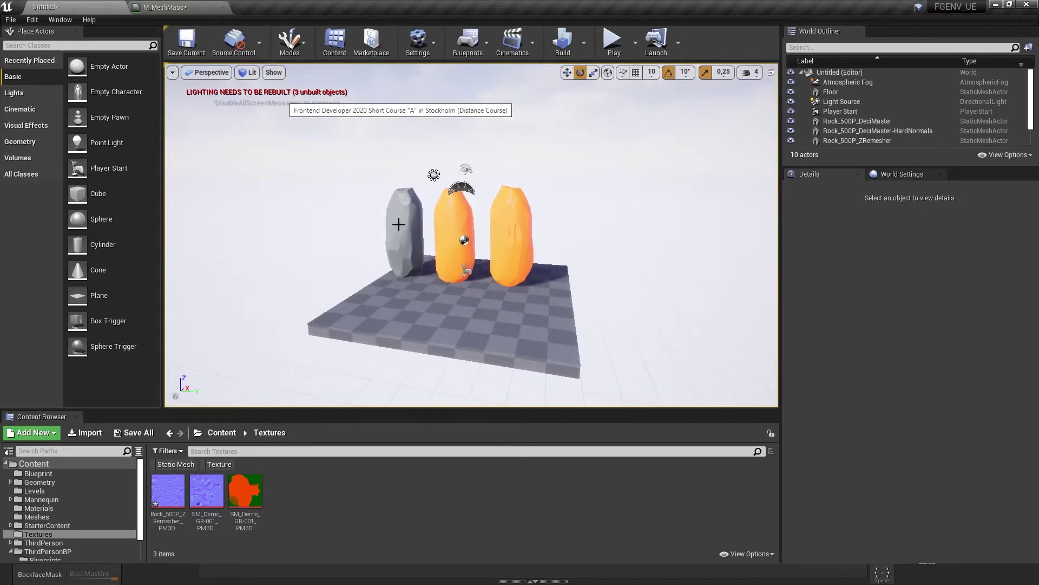
Step: Create a new level from the Default template, discarding the unsaved changes to the current level
left_click(10, 22)
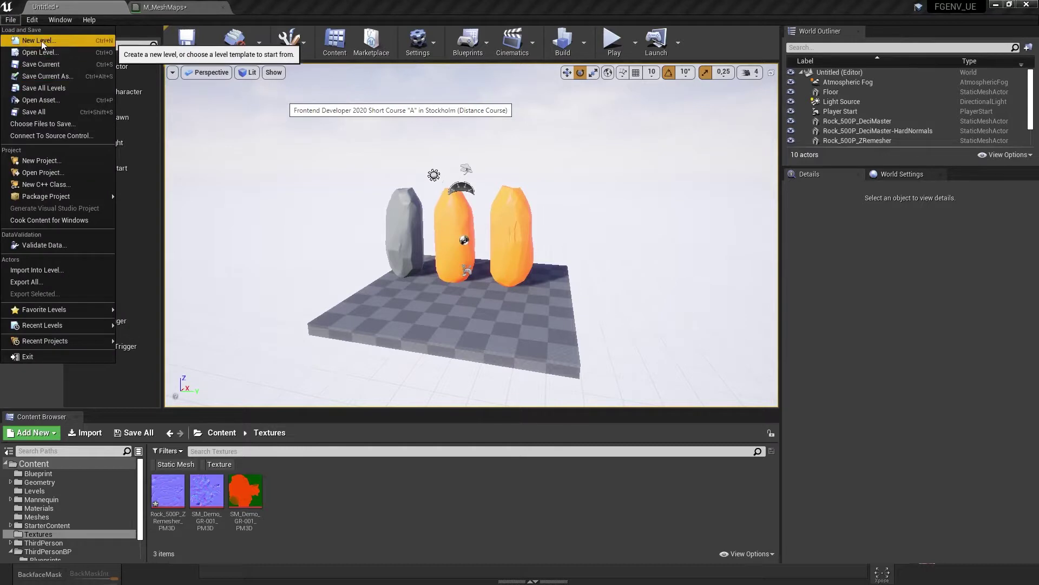
left_click(43, 44)
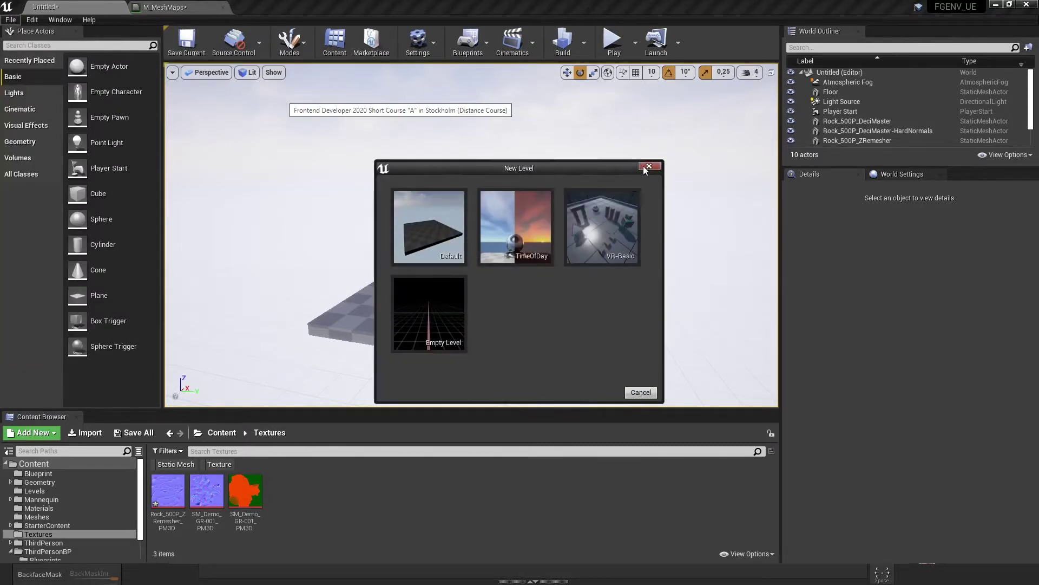
left_click(428, 245)
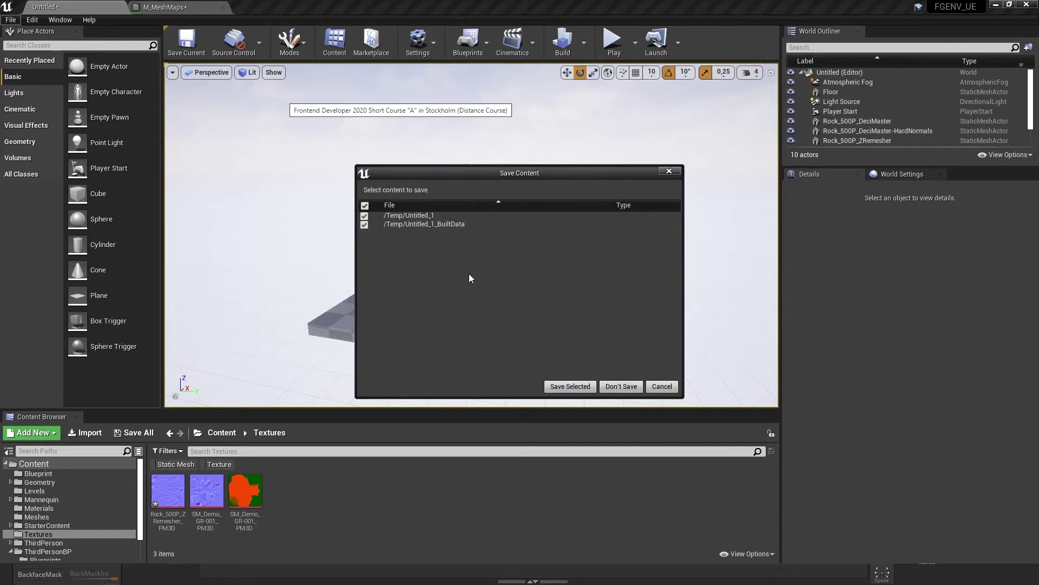
left_click(621, 386)
Step: Examine the new level's floor, player start and reflection capture from several distances and angles
scroll(525, 237, "up", 4)
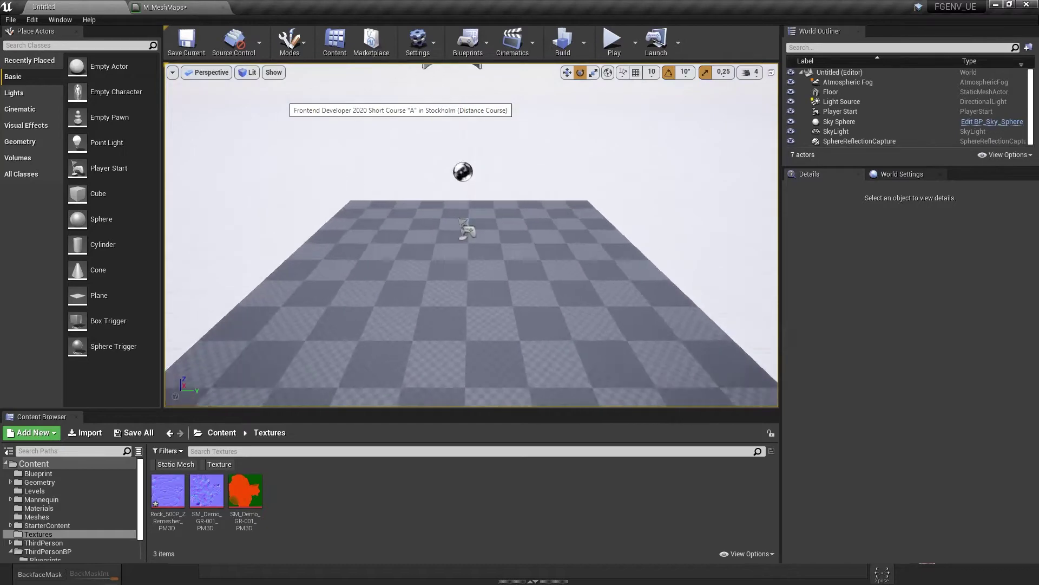
scroll(525, 239, "down", 2)
scroll(524, 254, "up", 3)
mouse_move(524, 276)
right_mouse_down()
mouse_move(524, 292)
mouse_move(525, 270)
mouse_move(507, 273)
right_mouse_up()
left_click_drag(506, 273, 401, 274, "alt")
right_click_drag(401, 273, 379, 287, "alt")
right_click_drag(569, 273, 562, 272, "alt")
scroll(524, 281, "up", 3)
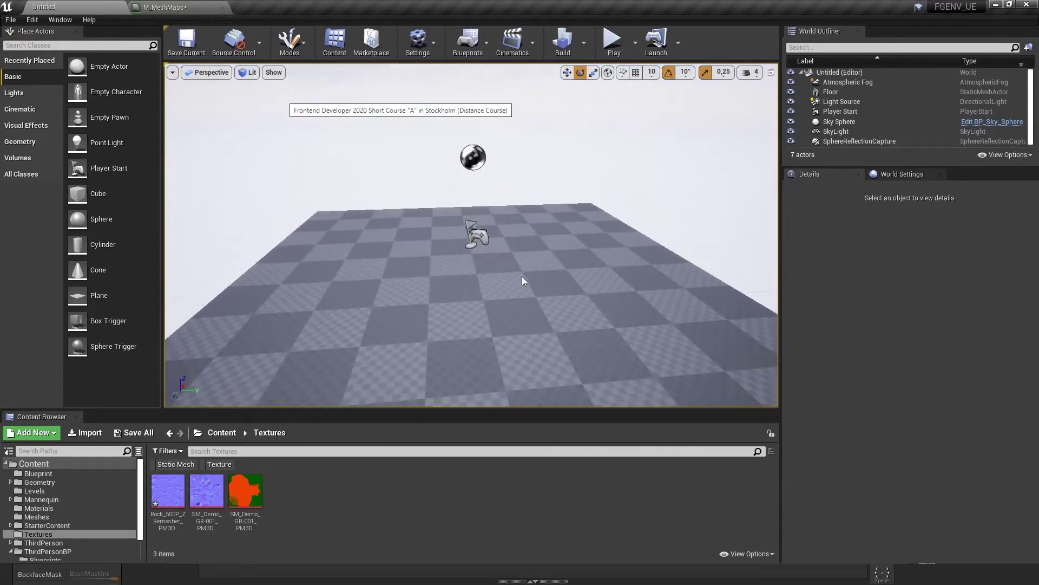
mouse_move(524, 280)
middle_mouse_down()
mouse_move(563, 265)
mouse_move(524, 276)
middle_mouse_up()
right_click_drag(524, 276, 547, 270, "alt")
middle_click_drag(524, 270, 482, 262)
left_click_drag(482, 262, 503, 233, "alt")
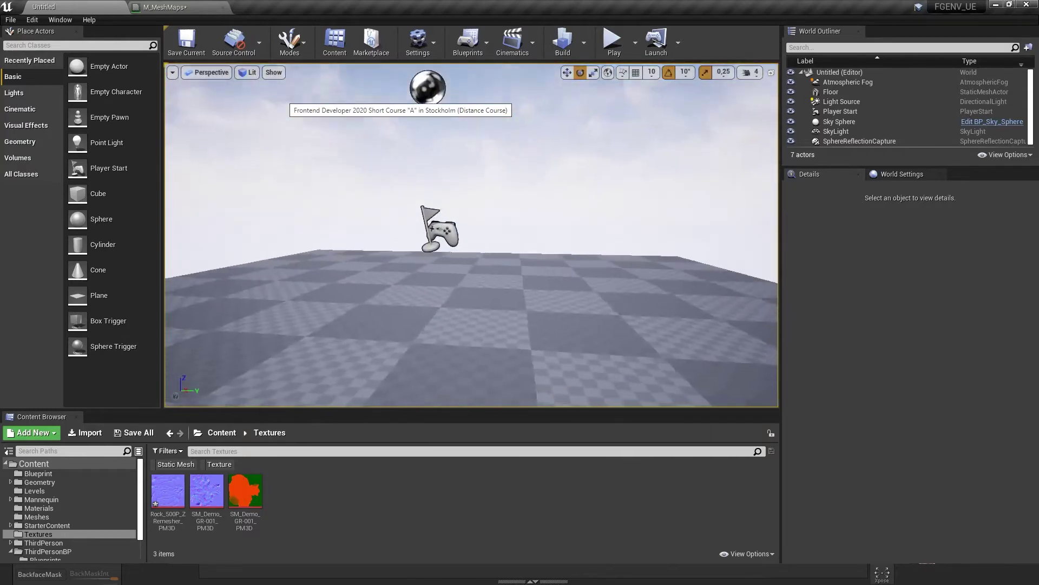
right_click_drag(503, 233, 466, 233, "alt")
left_click_drag(465, 233, 471, 260, "alt")
right_click_drag(471, 260, 455, 315)
left_click_drag(454, 315, 447, 330, "alt")
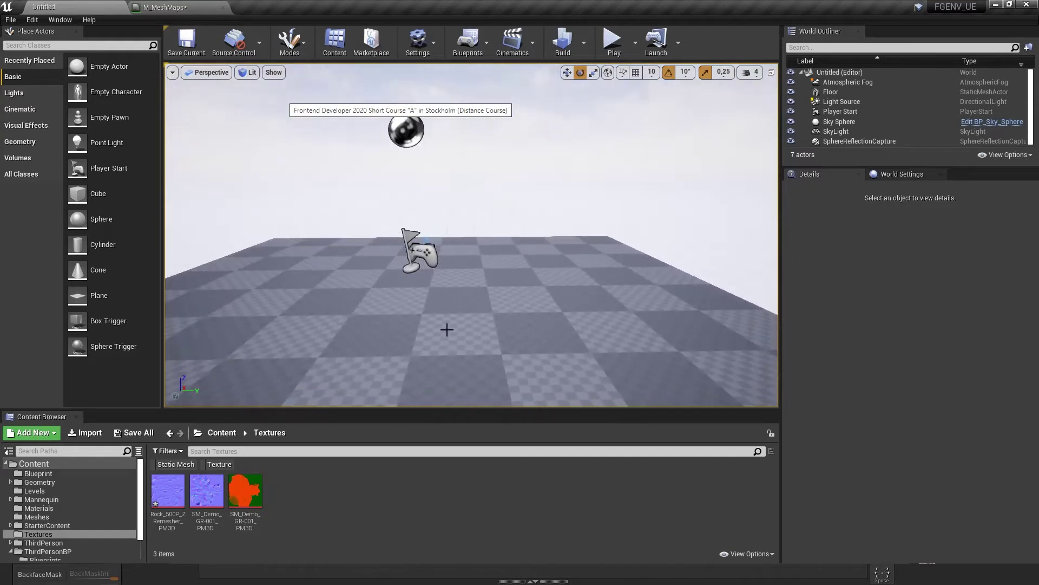
Step: Find PureRef on the computer and launch it
key("super")
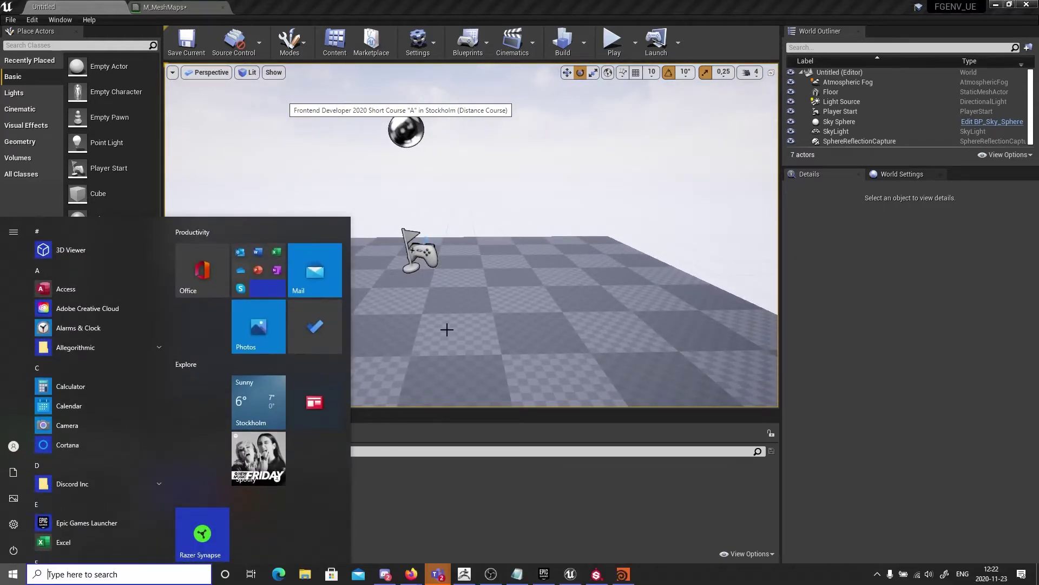
type("puref")
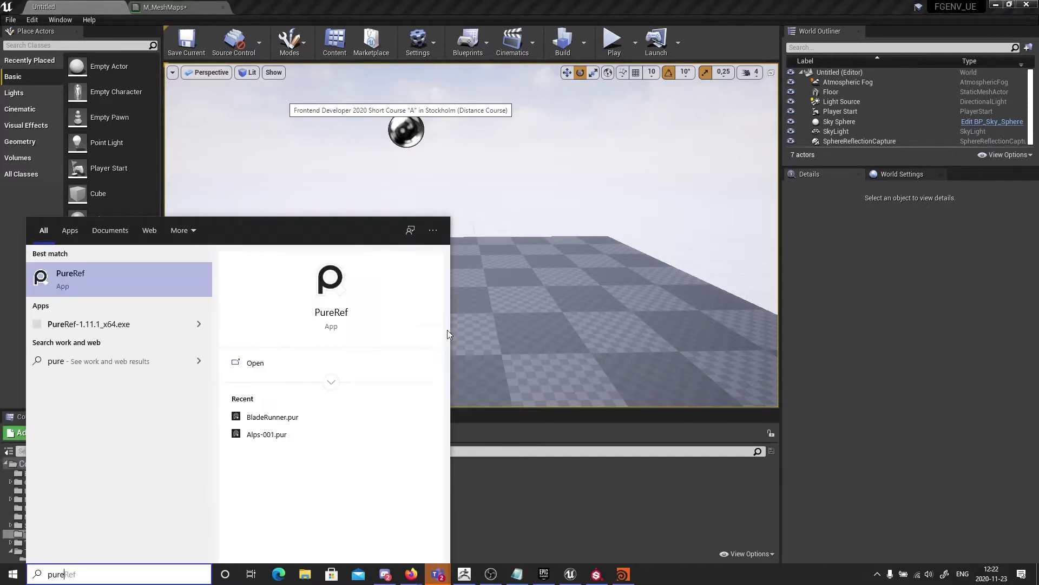
key("Return")
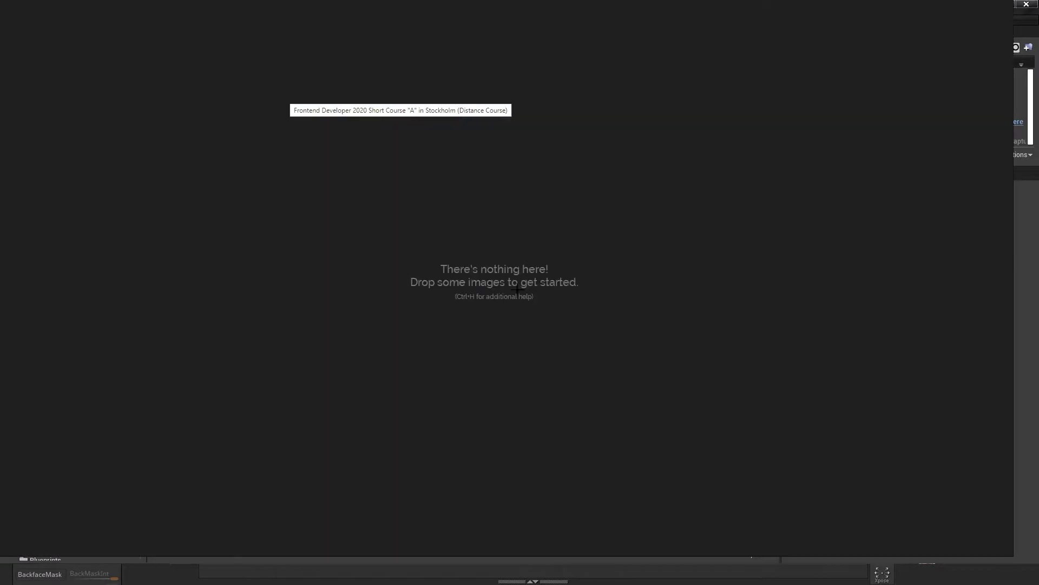
Step: Load the recent BladeRunner.pur reference scene and view its whole image on the canvas
right_click(320, 230)
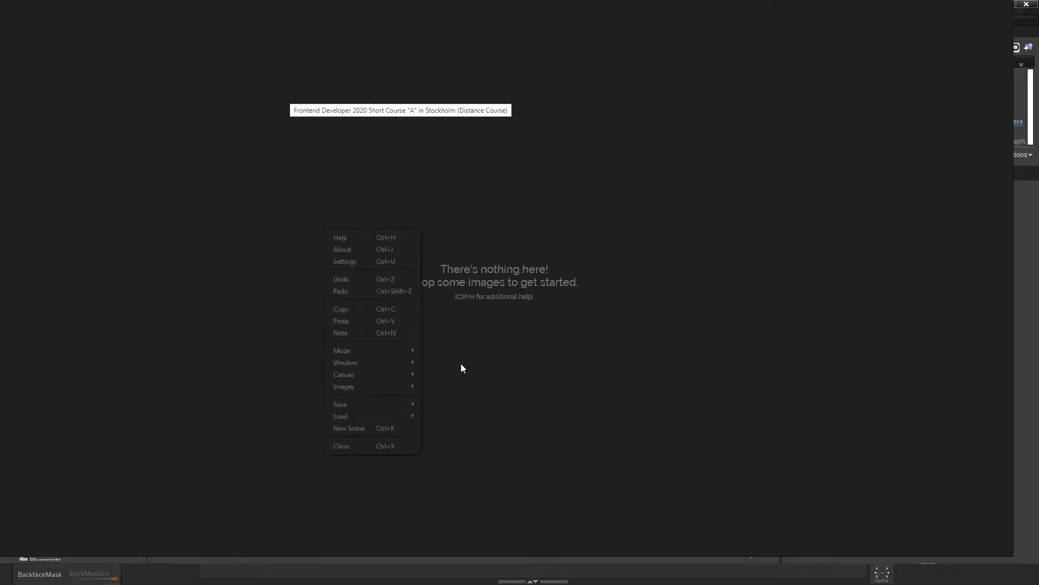
mouse_move(395, 418)
mouse_move(476, 425)
left_click(602, 429)
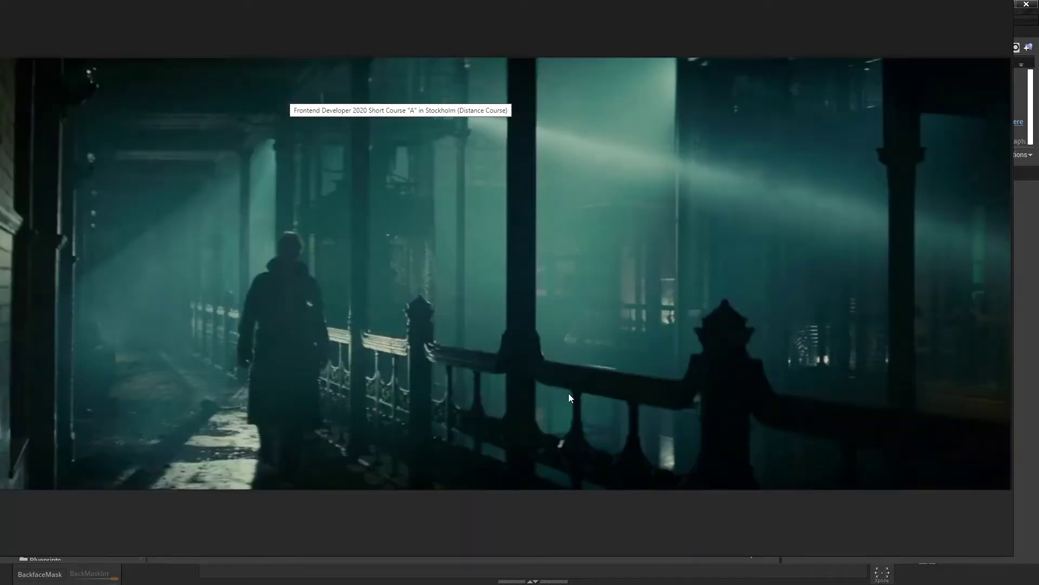
scroll(450, 336, "down", 4)
scroll(453, 333, "up", 1)
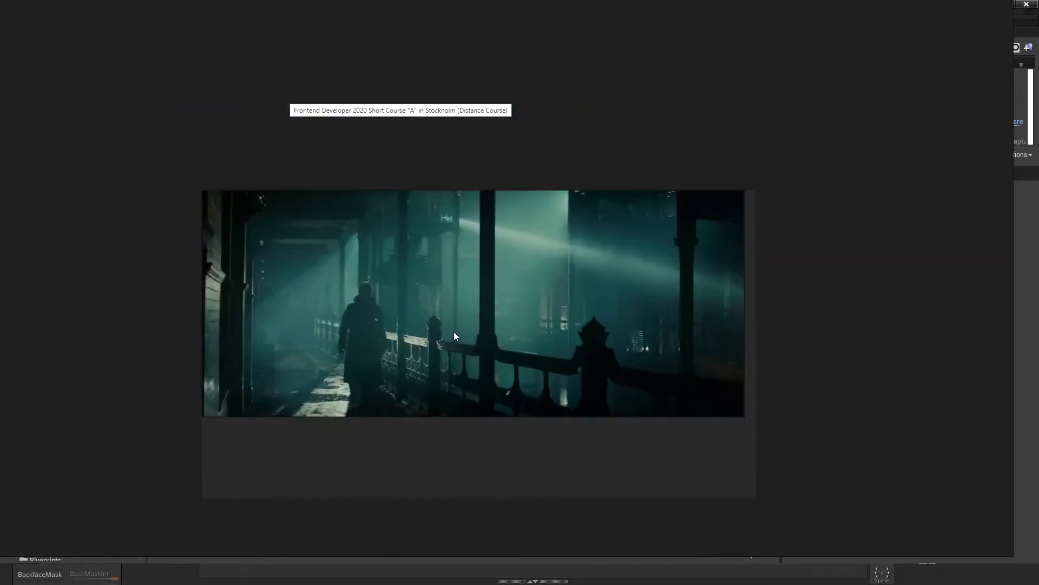
scroll(426, 238, "down", 4)
scroll(434, 236, "up", 4)
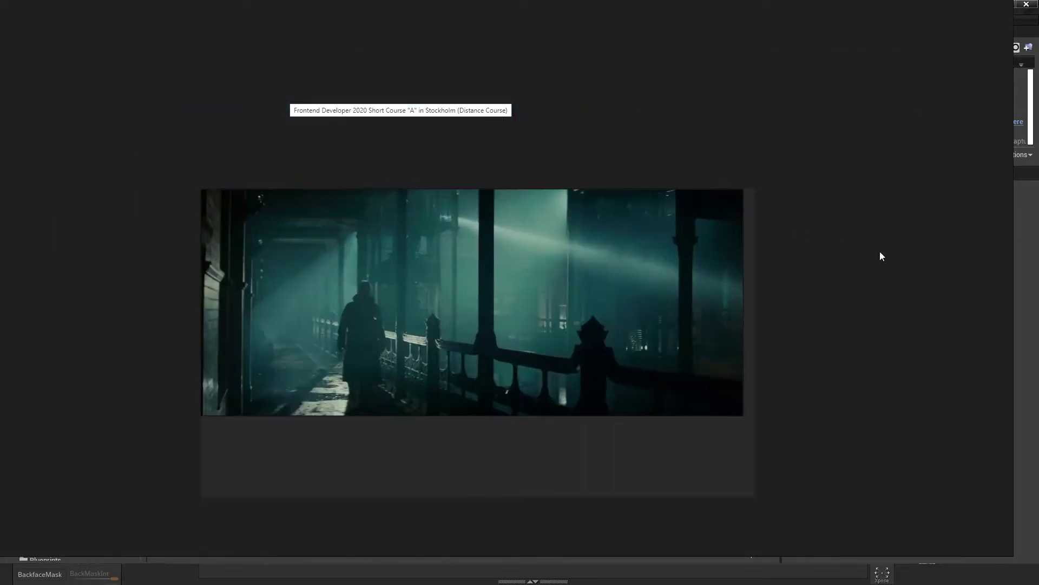
key("alt+Tab")
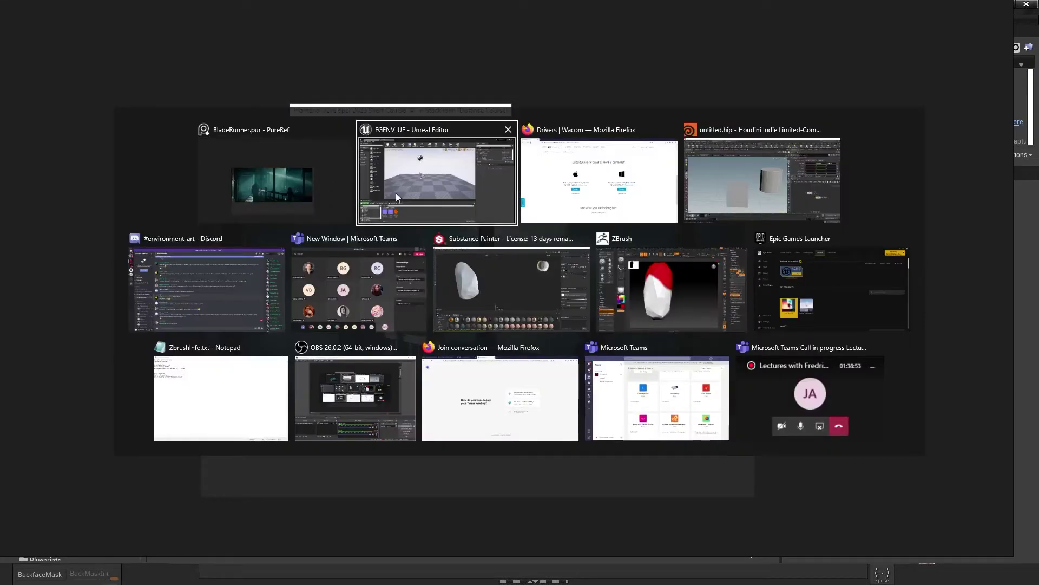
key("alt+Tab")
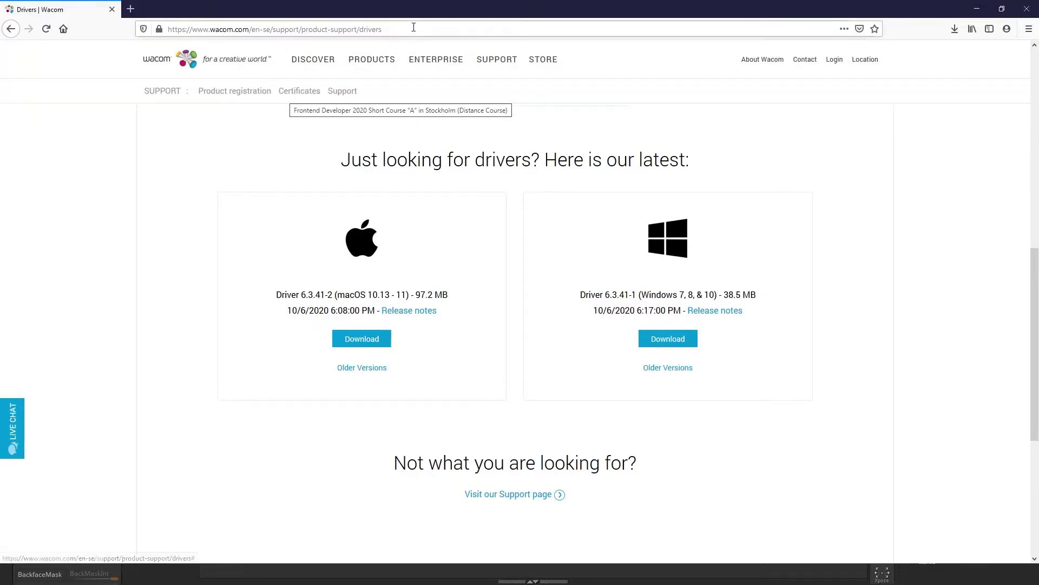
left_click(413, 27)
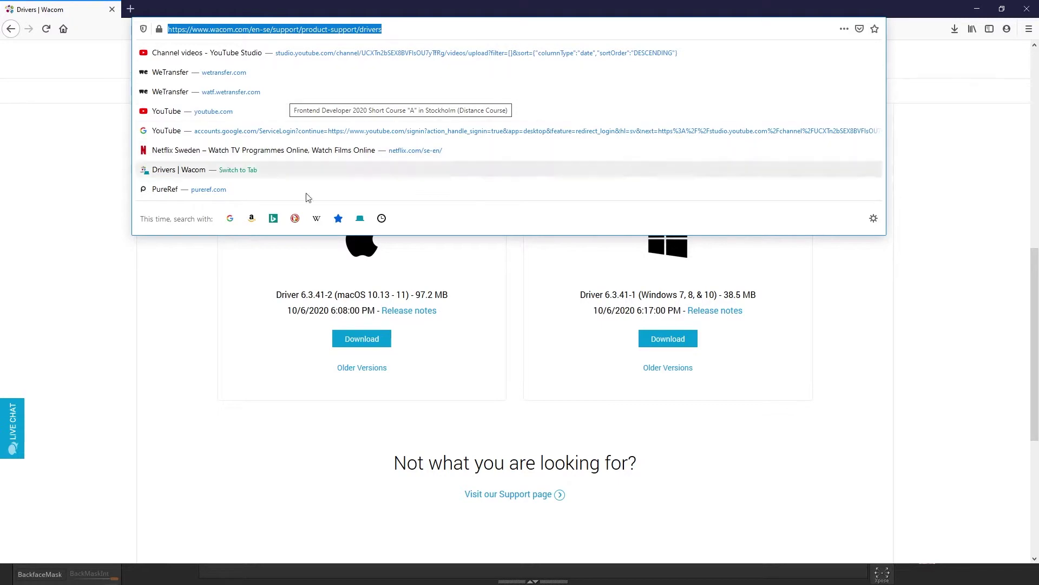
left_click(88, 320)
Step: Switch to Discord and read the latest messages in the environment-art channel
key("alt+Tab")
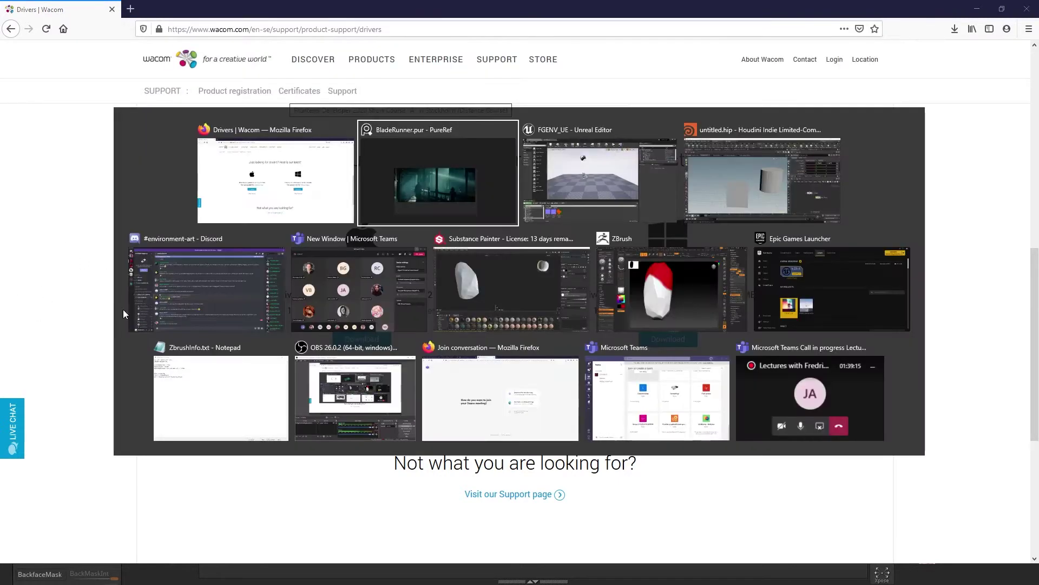
left_click(219, 310)
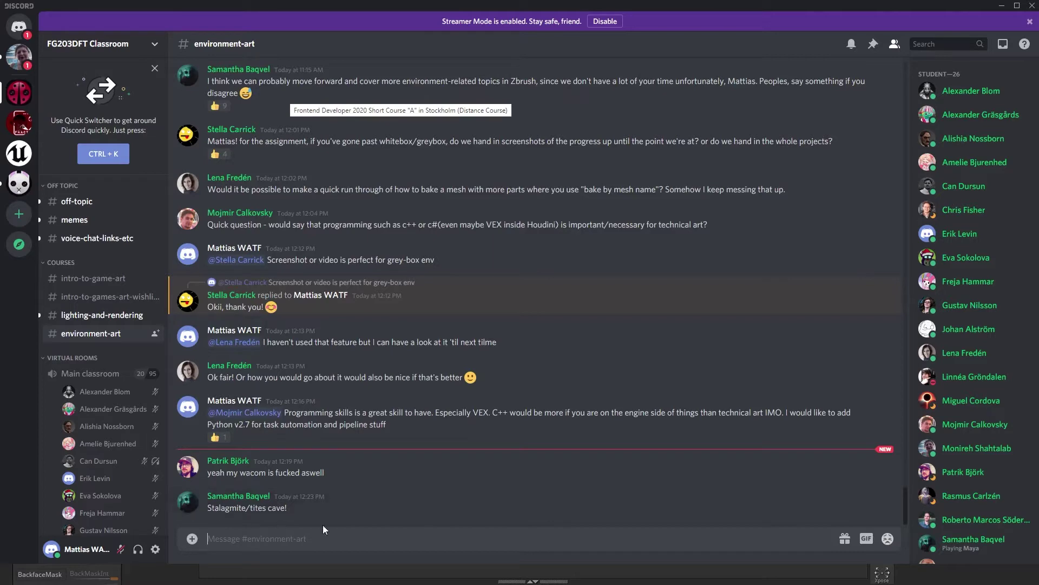
Step: Open a new Firefox window and search Google for "stalagmite cave"
key("super")
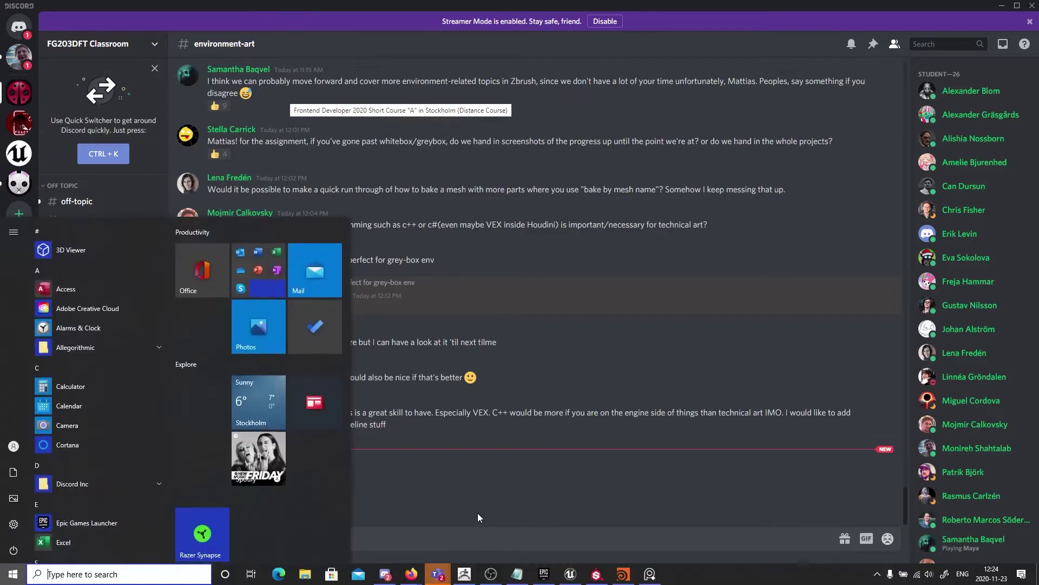
type("fi")
key("Return")
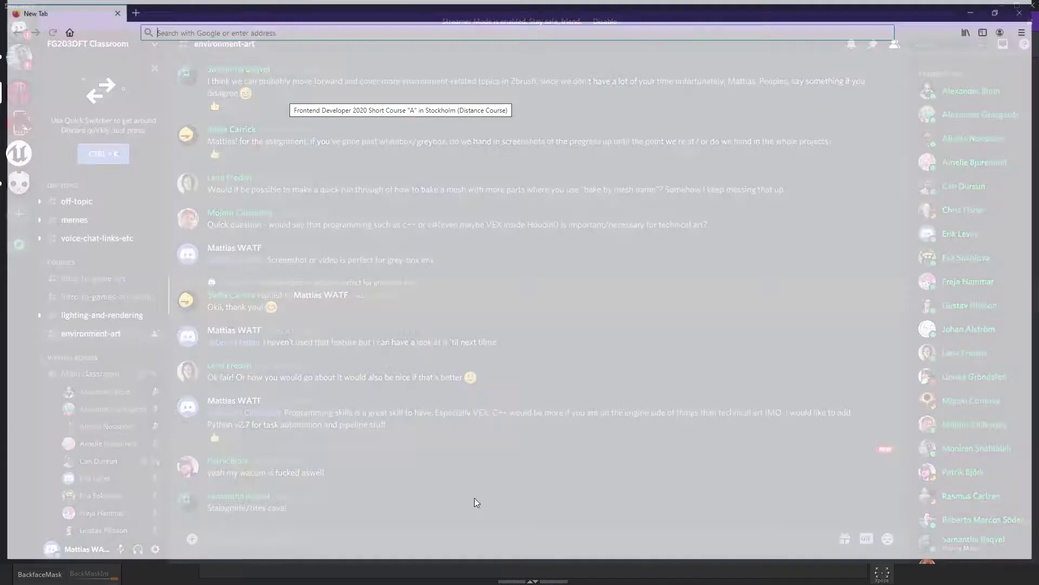
type("st")
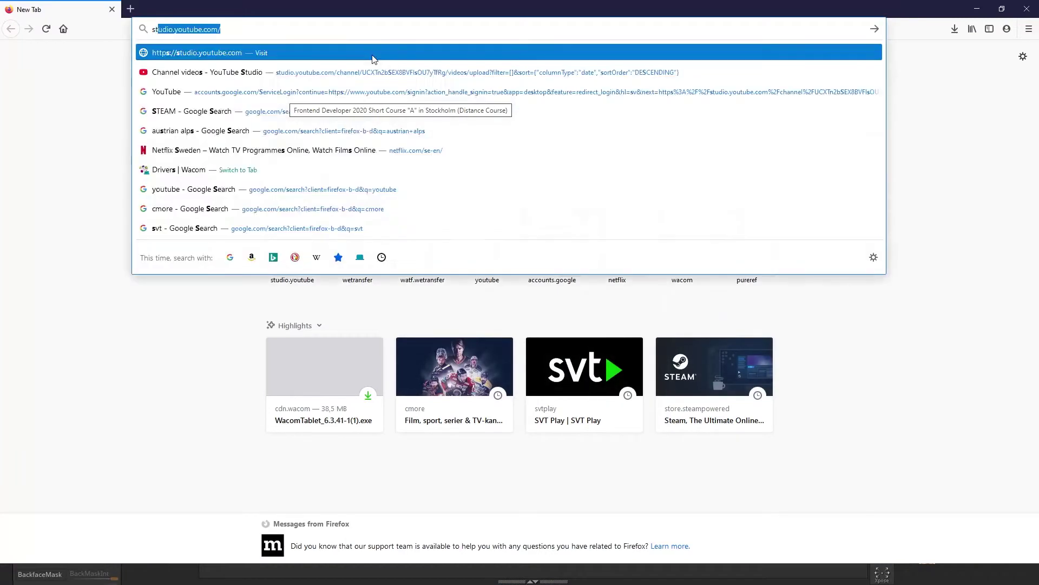
type("alagmi")
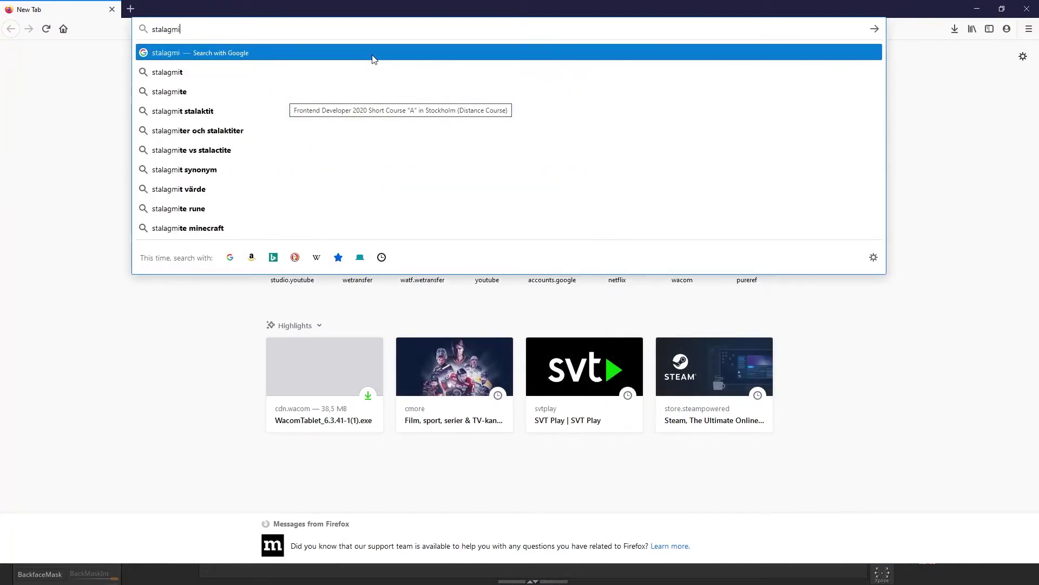
type("te cave")
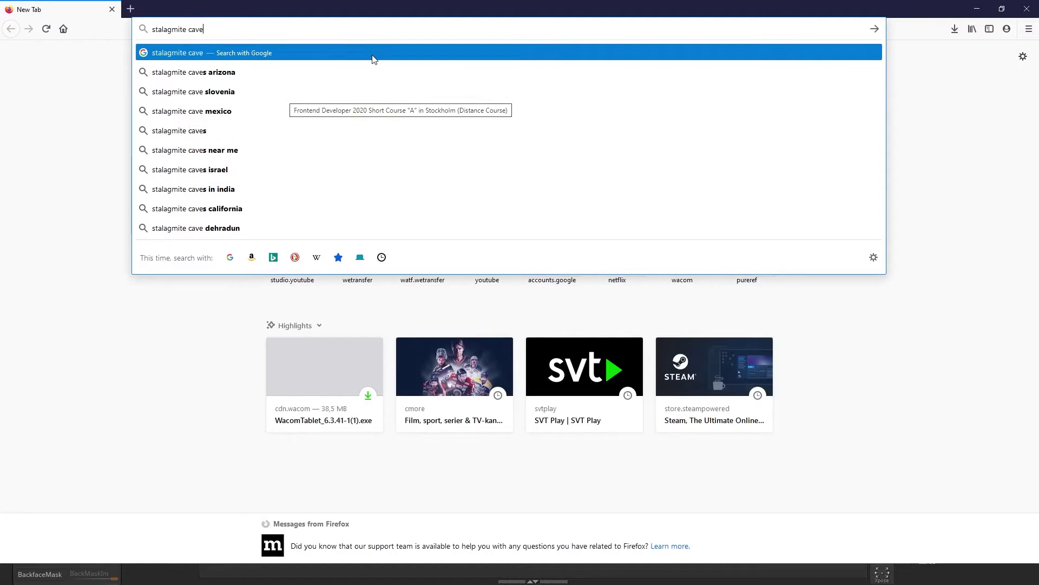
key("Return")
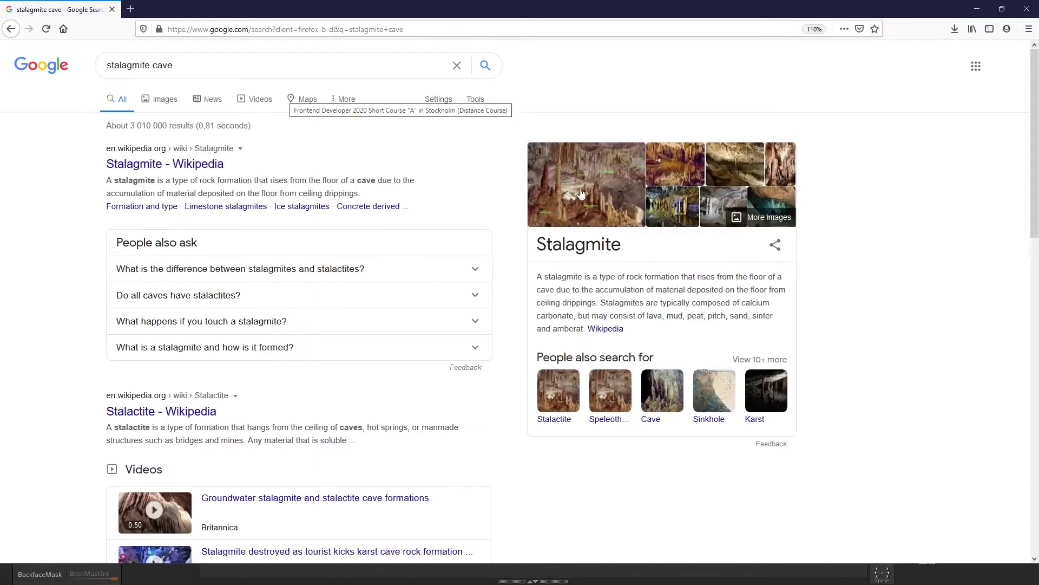
Step: Show the image results for the stalagmite search and open the Scientists Say and Avshalom Cave pictures in separate tabs
left_click(600, 189)
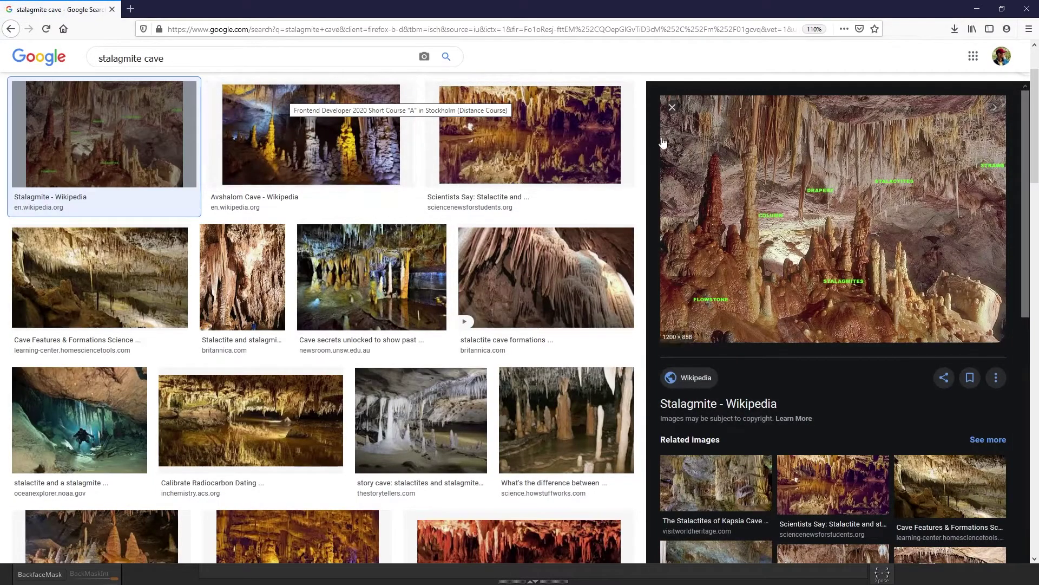
middle_click(559, 151)
middle_click(320, 154)
scroll(350, 203, "down", 3)
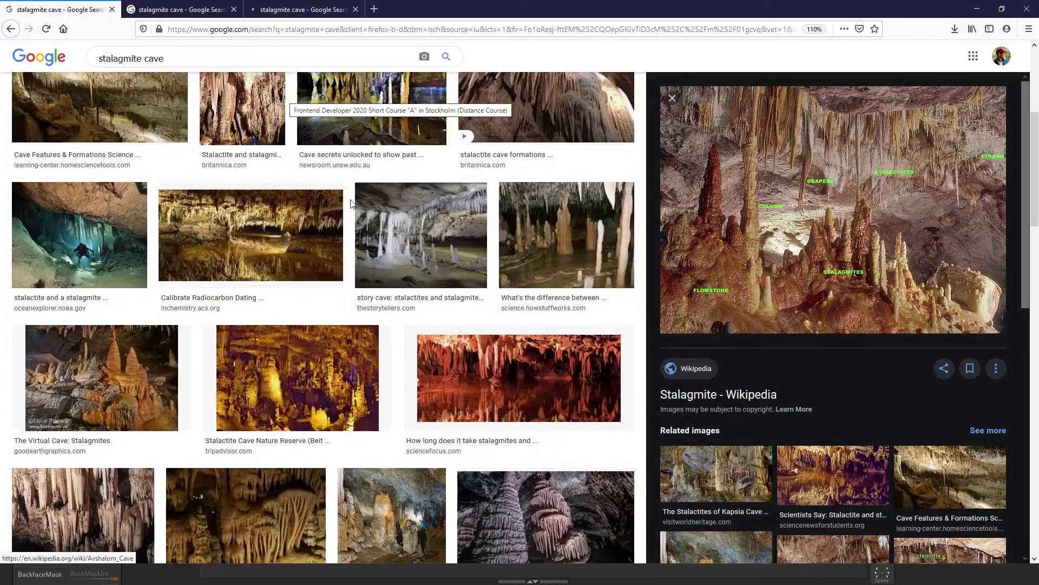
scroll(350, 208, "up", 2)
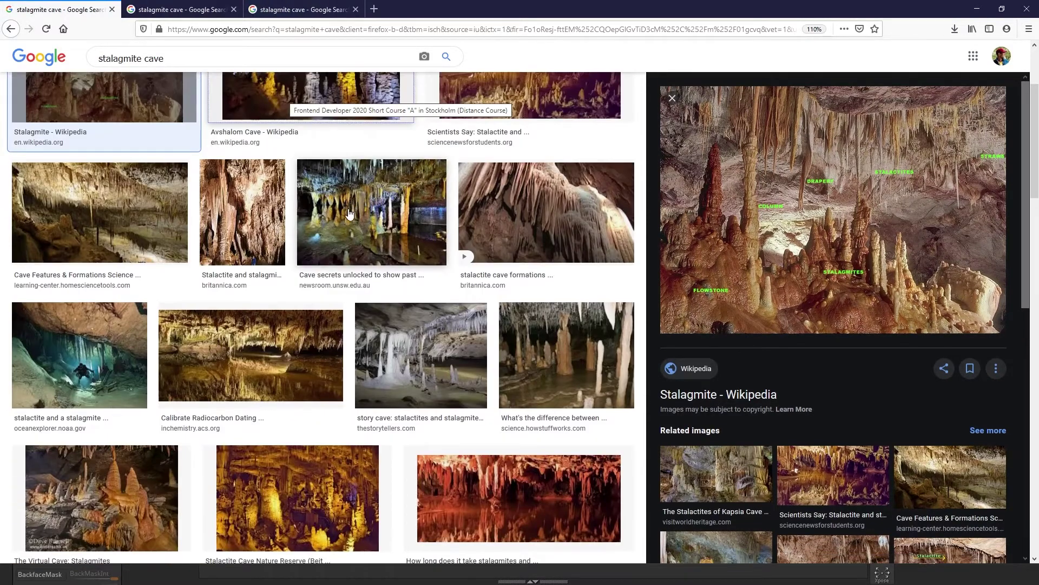
Step: Open the blue diver cave, Calibrate Radiocarbon Dating, What's the difference and red sciencefocus.com cave pictures in new tabs
middle_click(87, 354)
middle_click(268, 384)
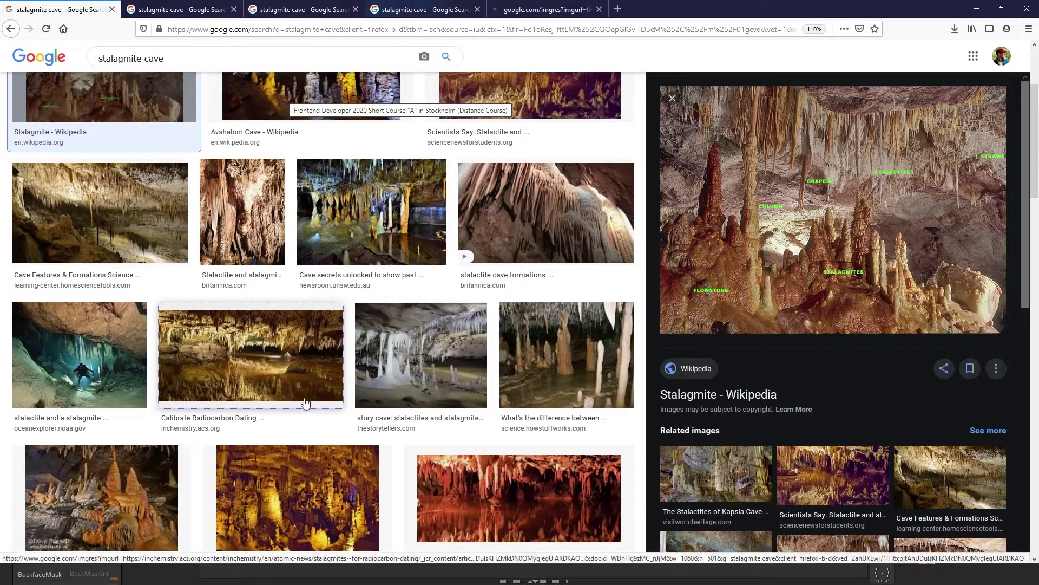
middle_click(558, 351)
scroll(557, 351, "down", 3)
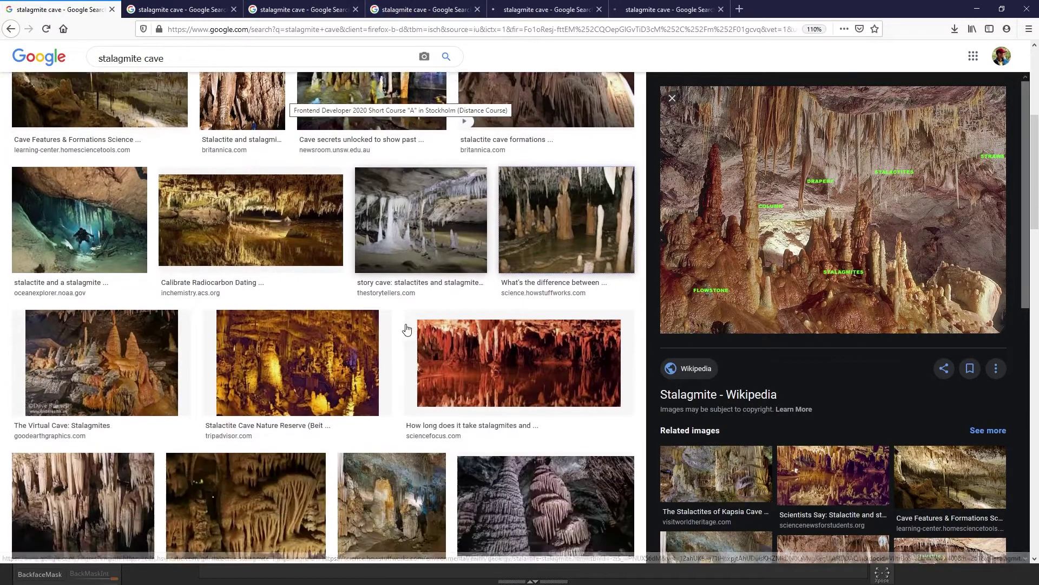
middle_click(501, 298)
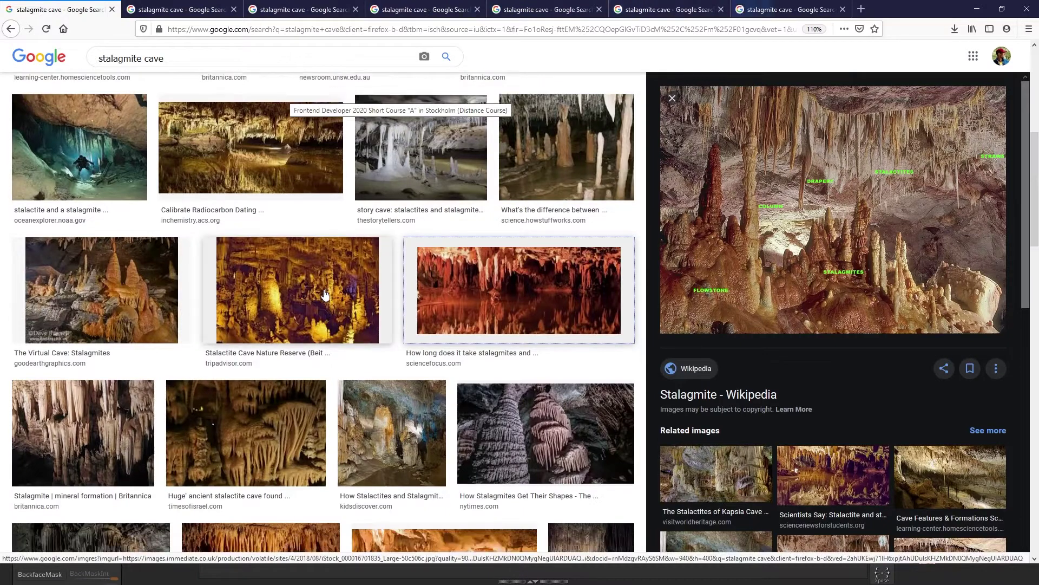
Step: Open the timesofisrael.com ancient stalactite cave and nytimes.com stalagmite shapes pictures in new tabs
scroll(387, 293, "down", 2)
middle_click(260, 313)
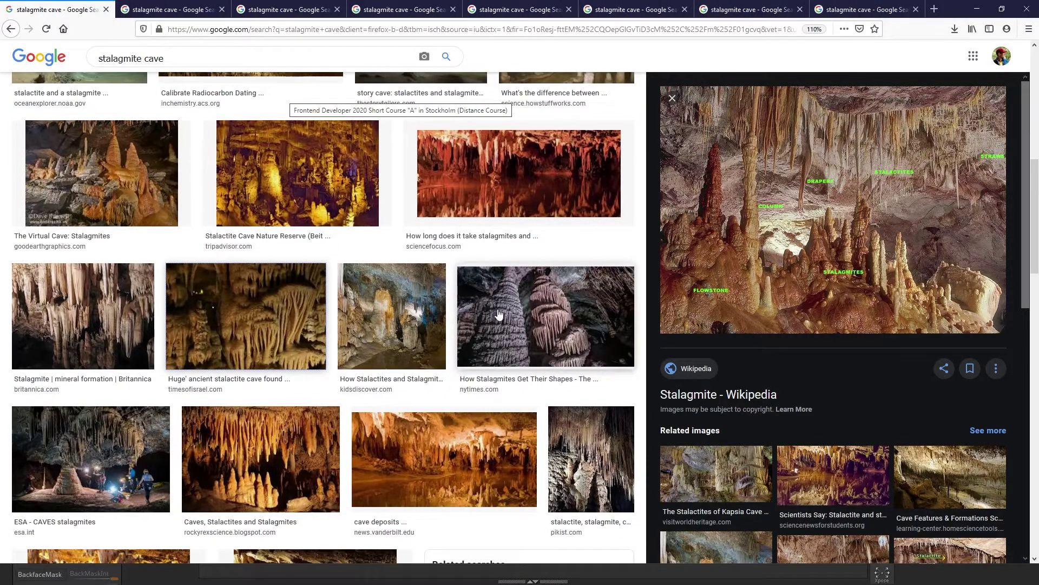
middle_click(499, 345)
Step: Look through the remaining stalagmite cave image results for suitable formations, lighting and colours
scroll(499, 345, "down", 4)
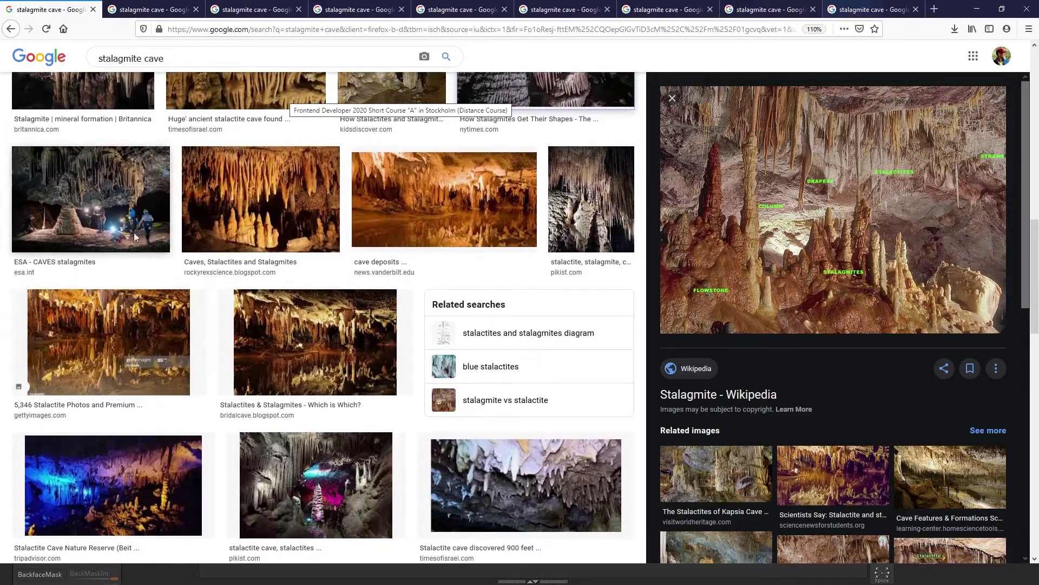
scroll(312, 287, "down", 3)
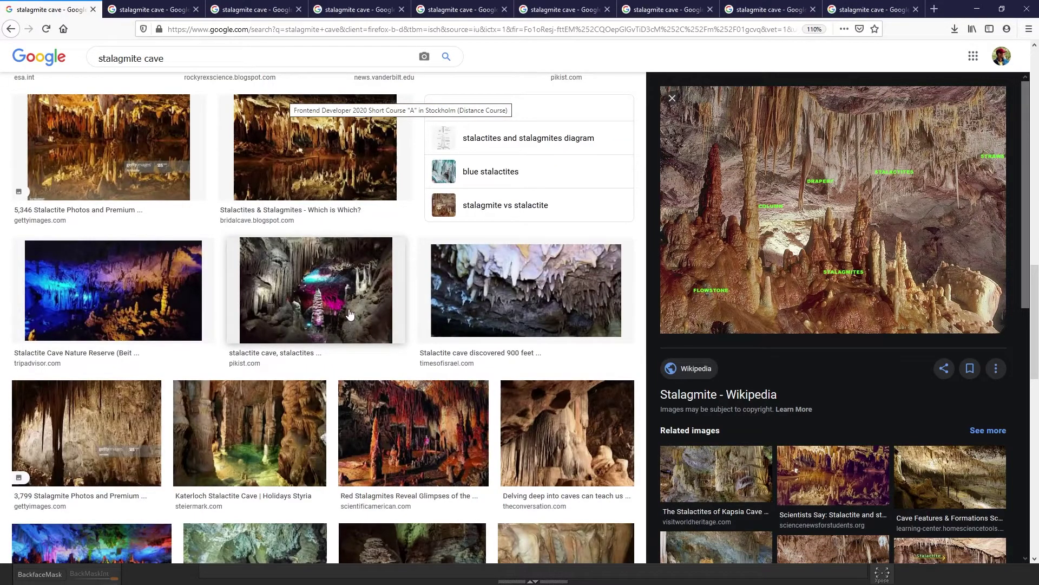
scroll(355, 300, "down", 3)
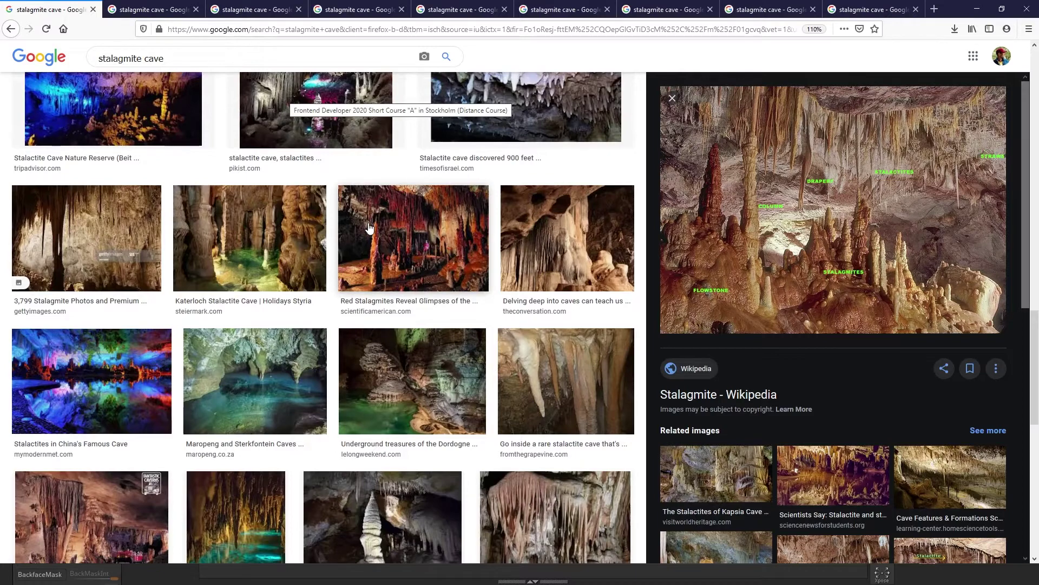
scroll(368, 228, "down", 4)
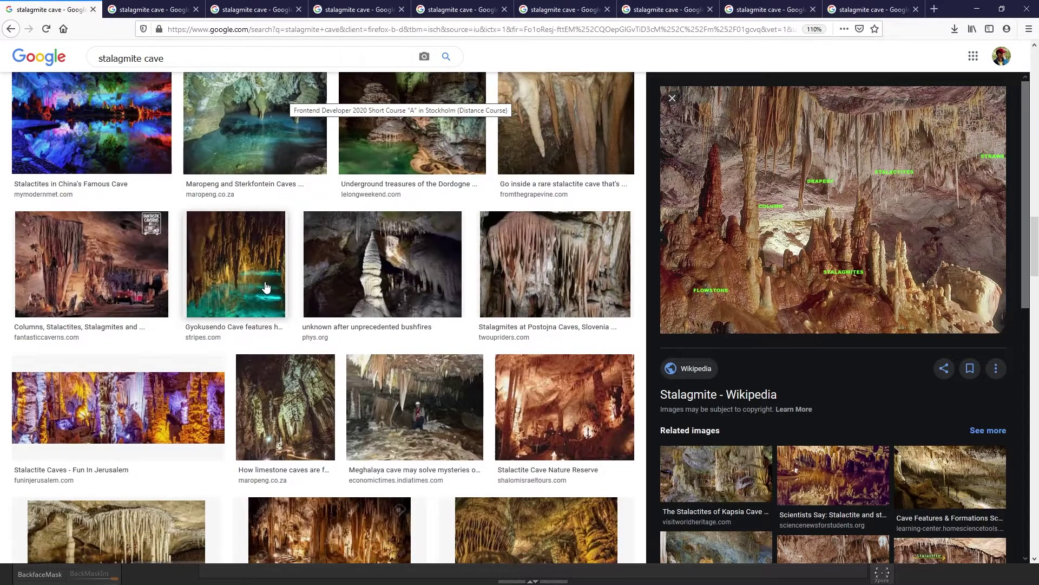
scroll(269, 285, "down", 3)
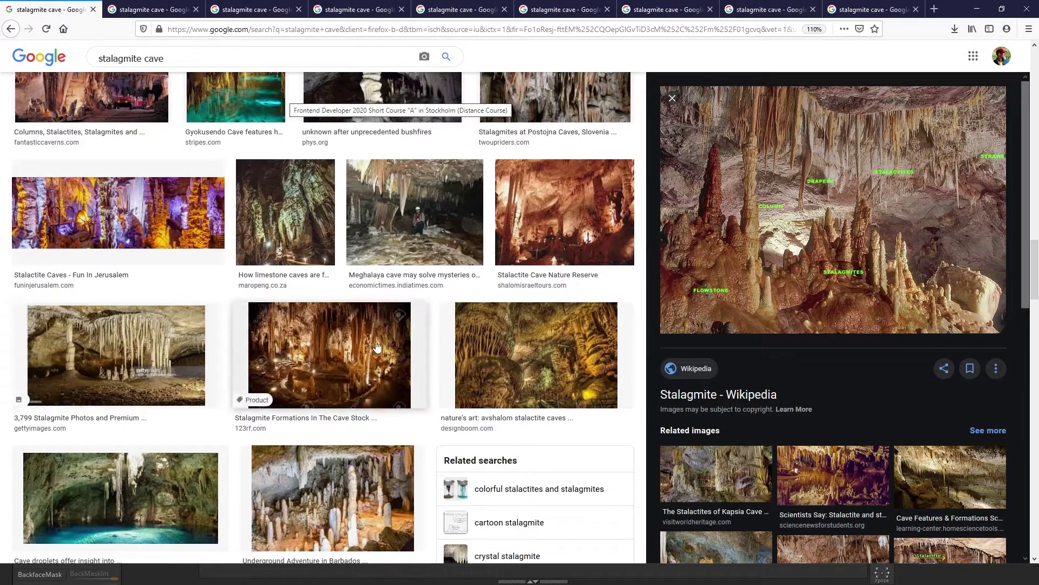
scroll(344, 351, "down", 3)
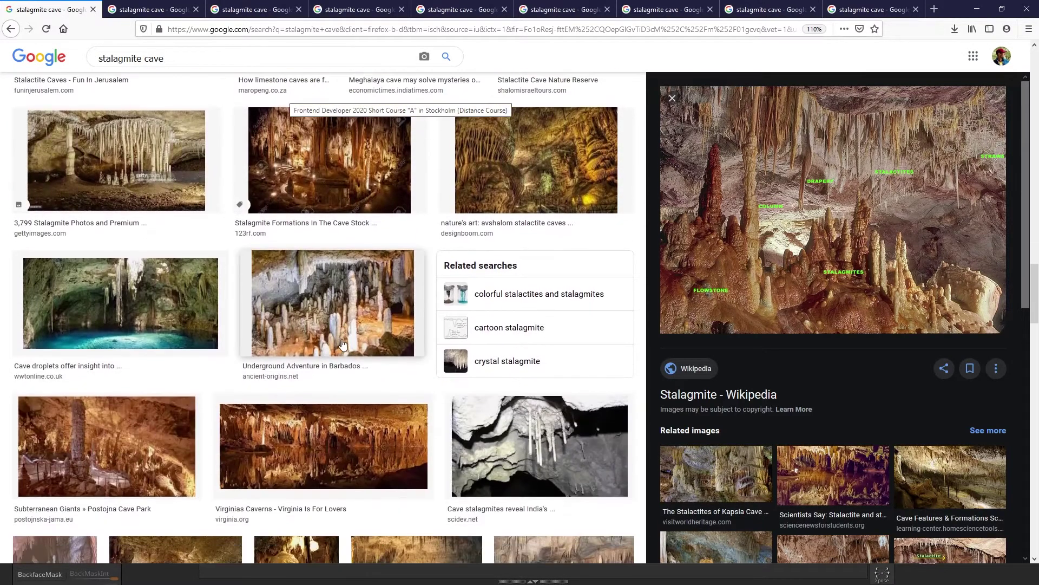
scroll(343, 344, "down", 4)
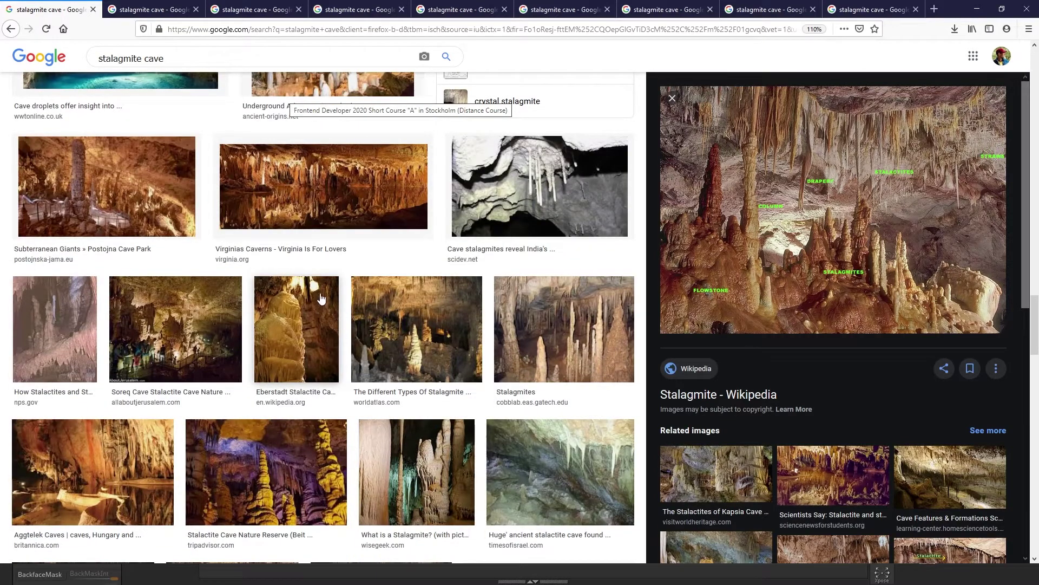
scroll(320, 295, "down", 3)
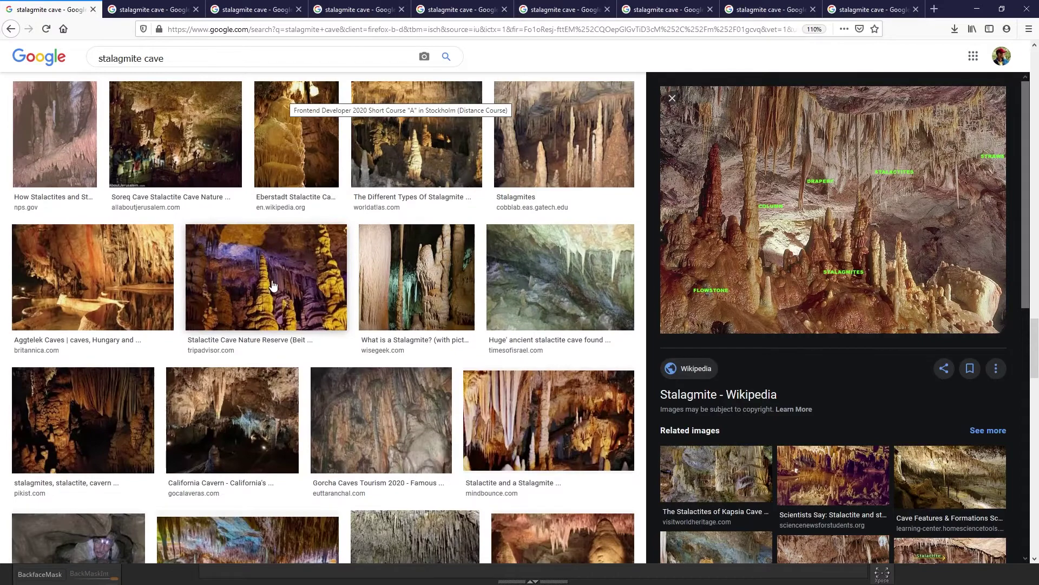
scroll(273, 286, "down", 3)
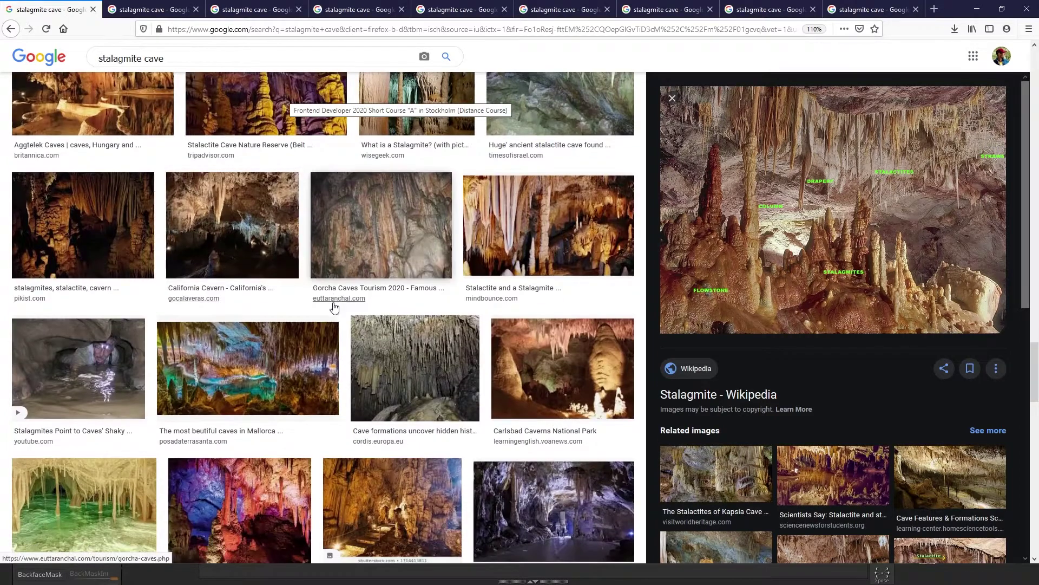
scroll(334, 307, "down", 3)
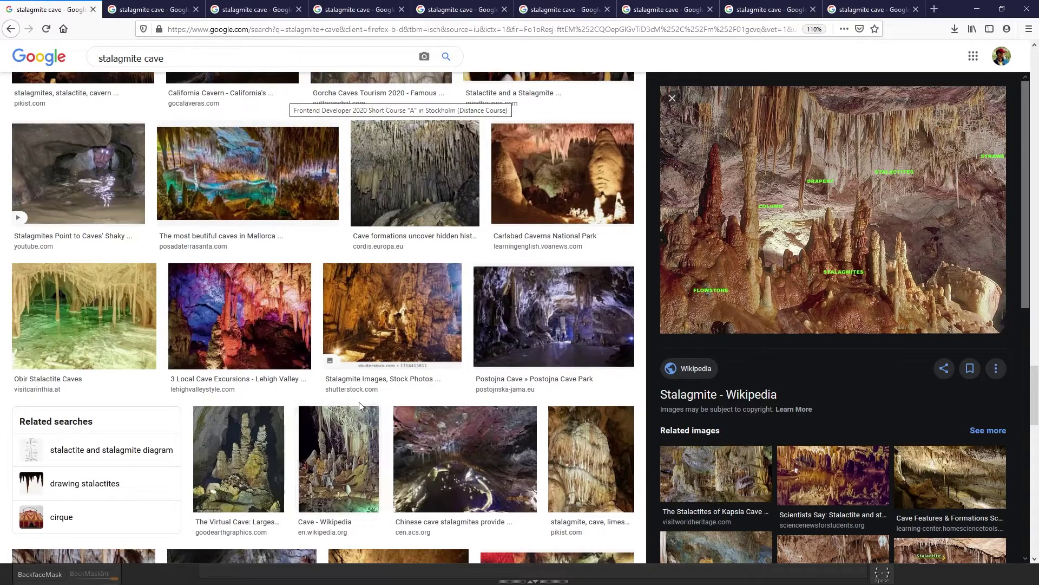
Step: Switch to PureRef and start a new empty scene in place of the Blade Runner reference board
key("alt+Tab")
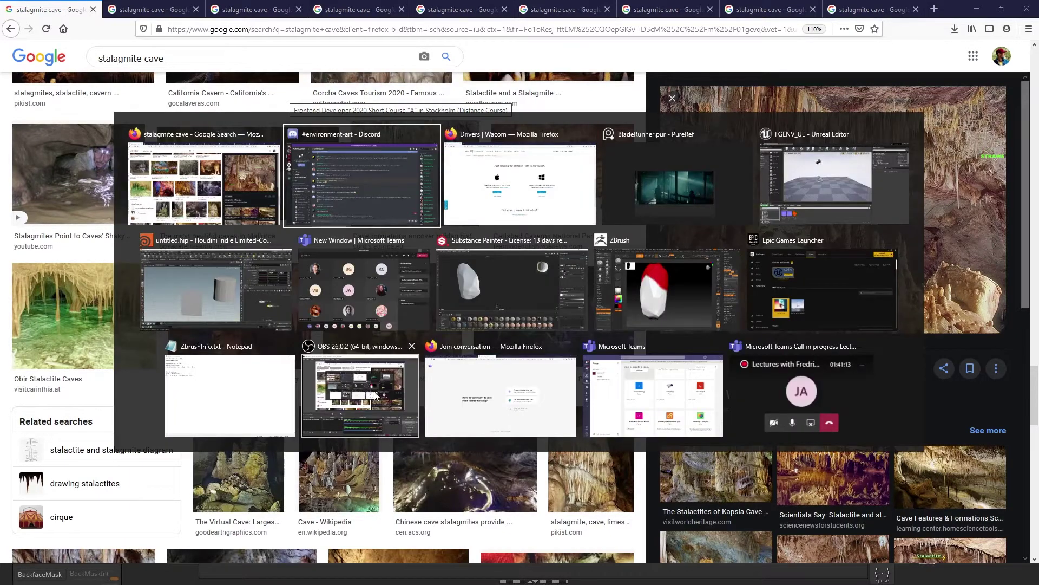
key("alt+shift+Tab")
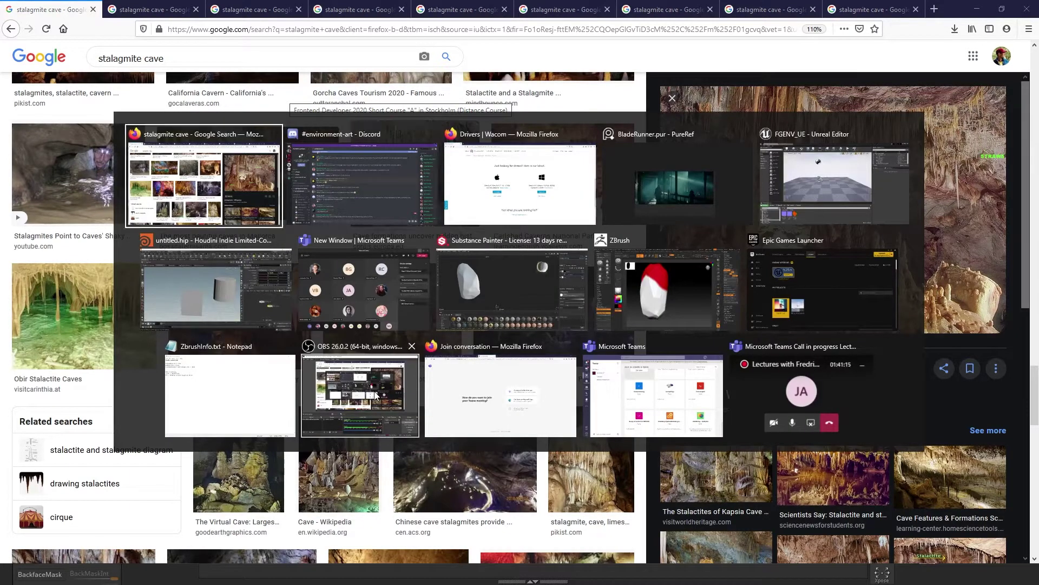
key("alt+Tab")
key("alt+Tab")
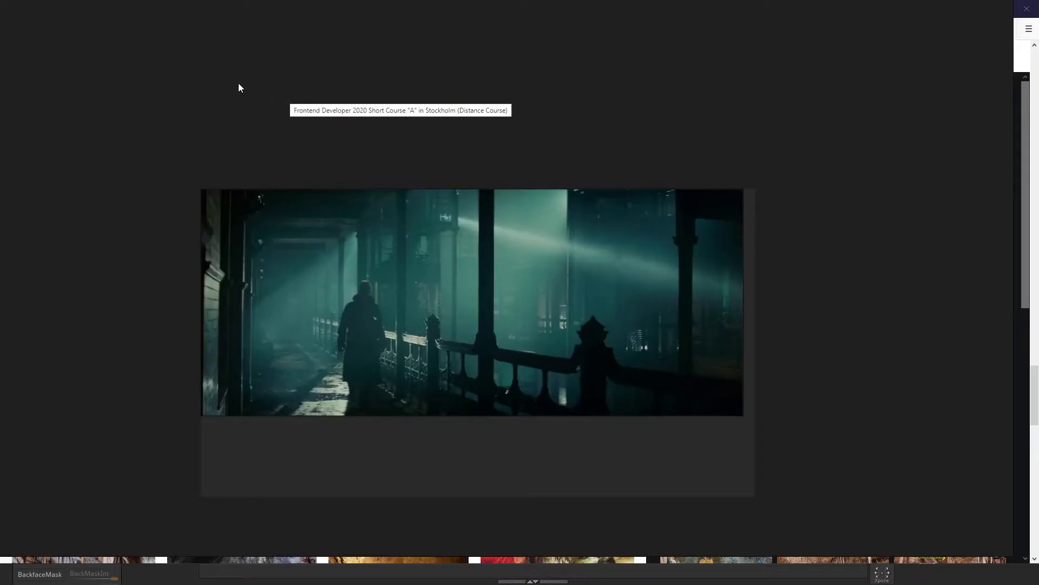
right_click(240, 87)
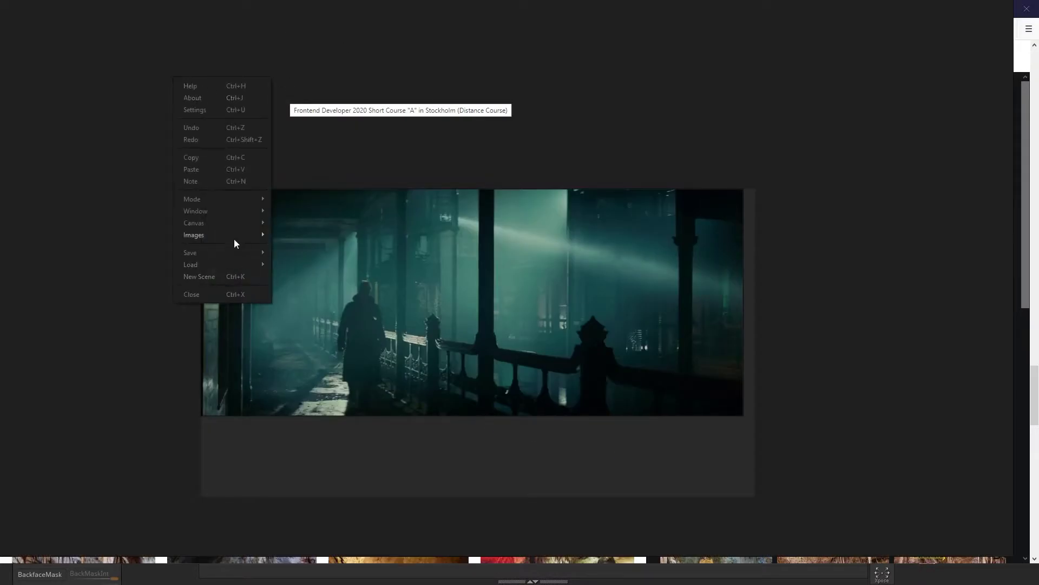
mouse_move(233, 253)
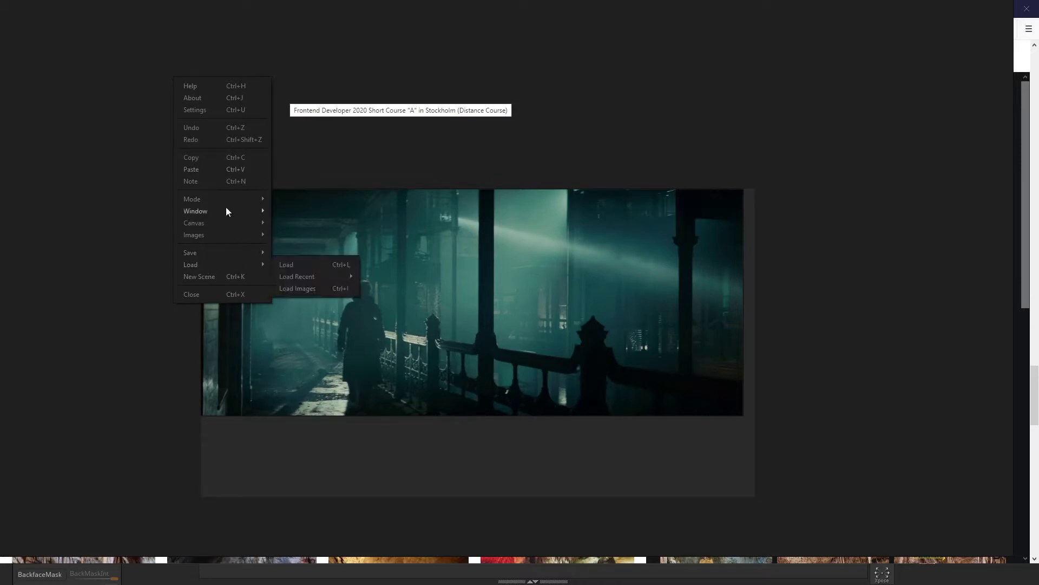
left_click(205, 278)
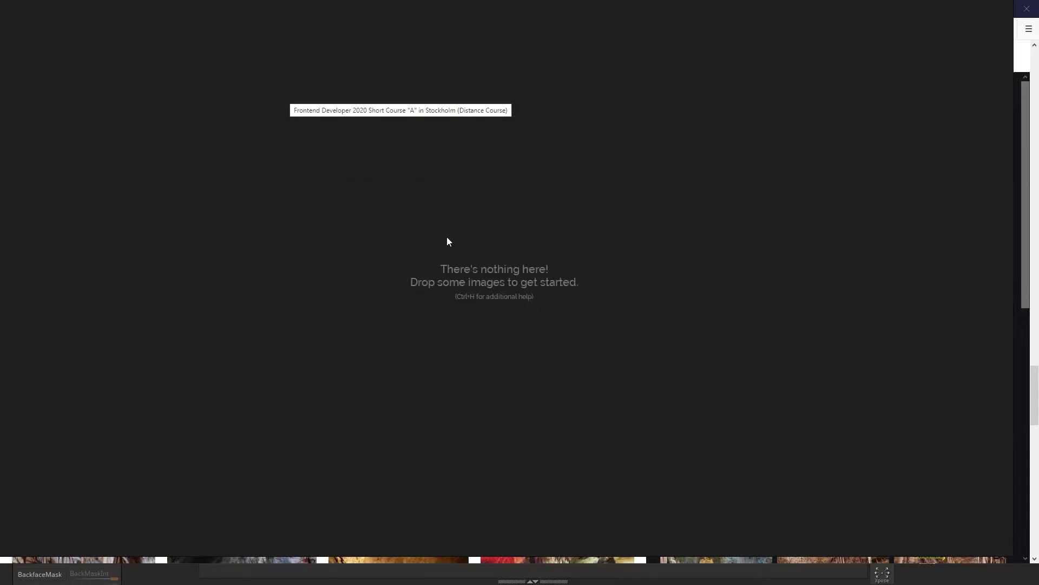
Step: Switch to the browser and view the Science News for Students stalactite and stalagmite picture at full size
key("alt+Tab")
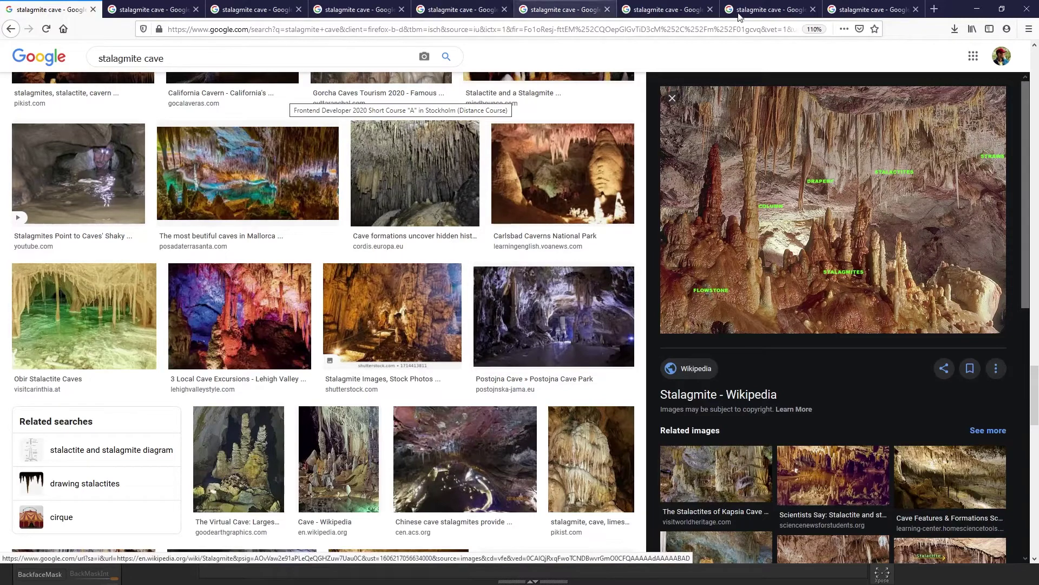
left_click(152, 10)
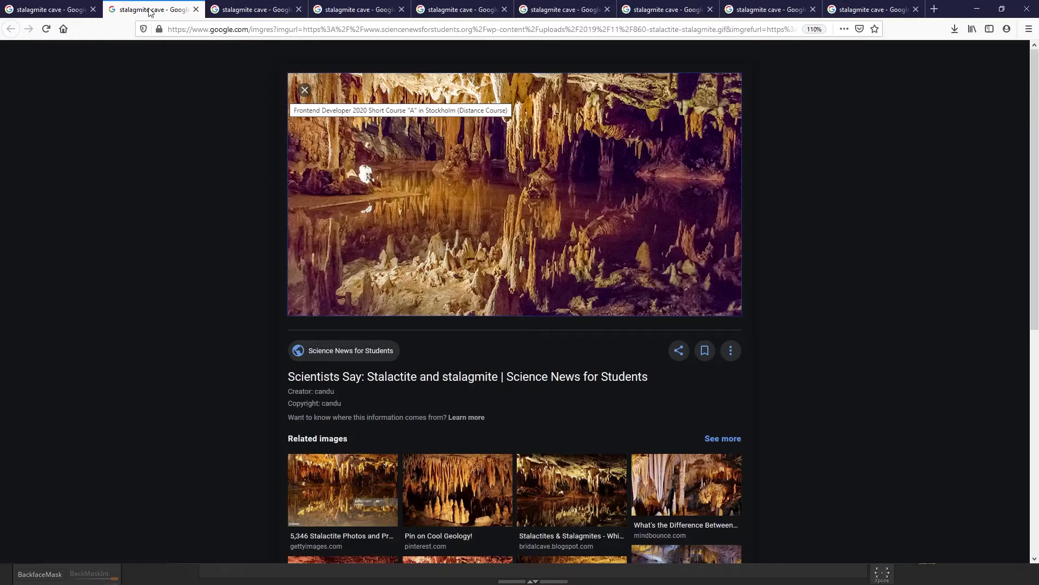
right_click(494, 215)
left_click(543, 317)
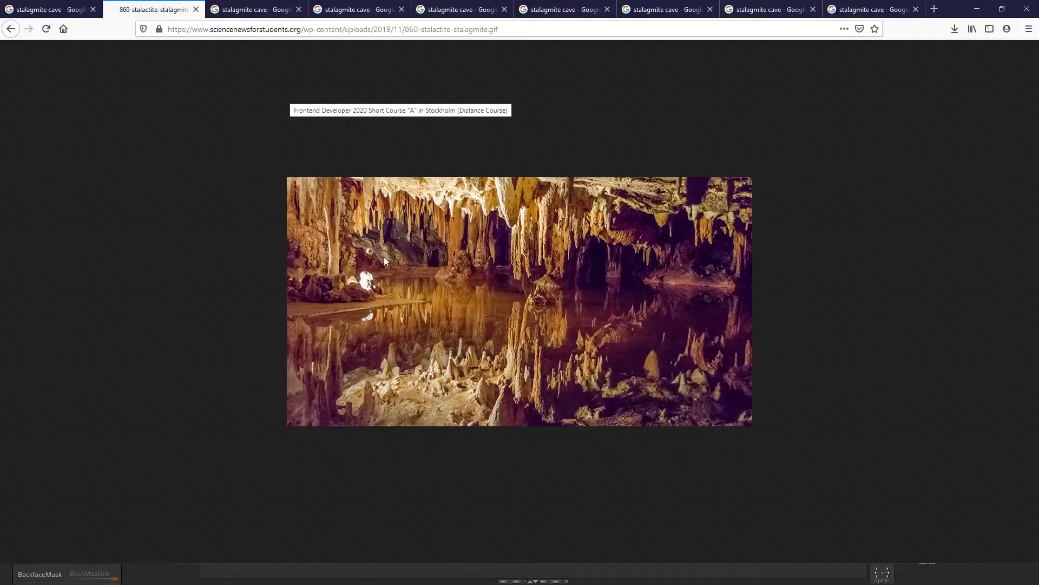
Step: Snip the Science News for Students cave picture from the screen and paste it into the empty PureRef scene
key("super+shift+s")
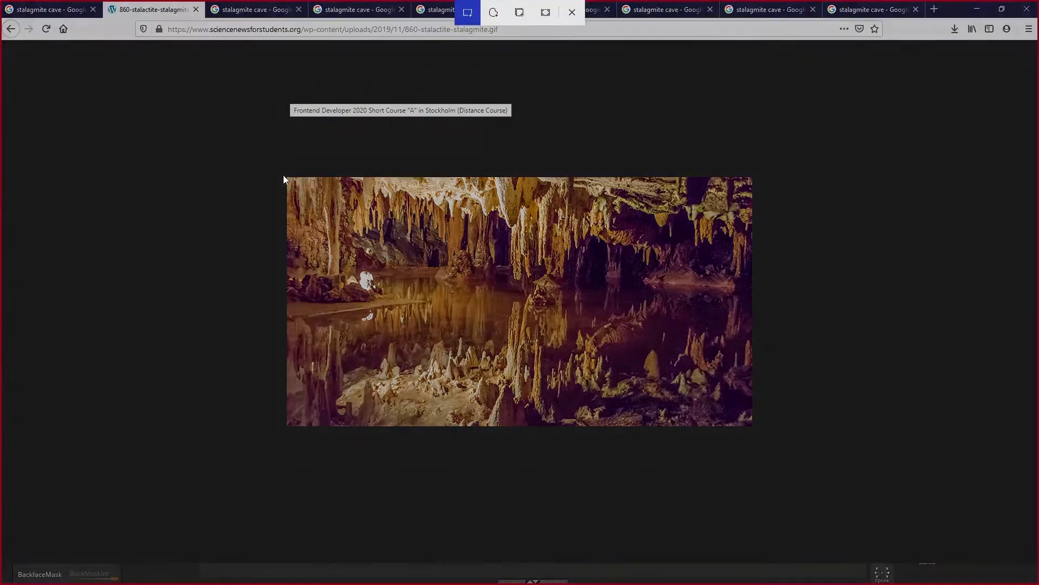
left_click_drag(285, 177, 757, 428)
key("alt+Tab")
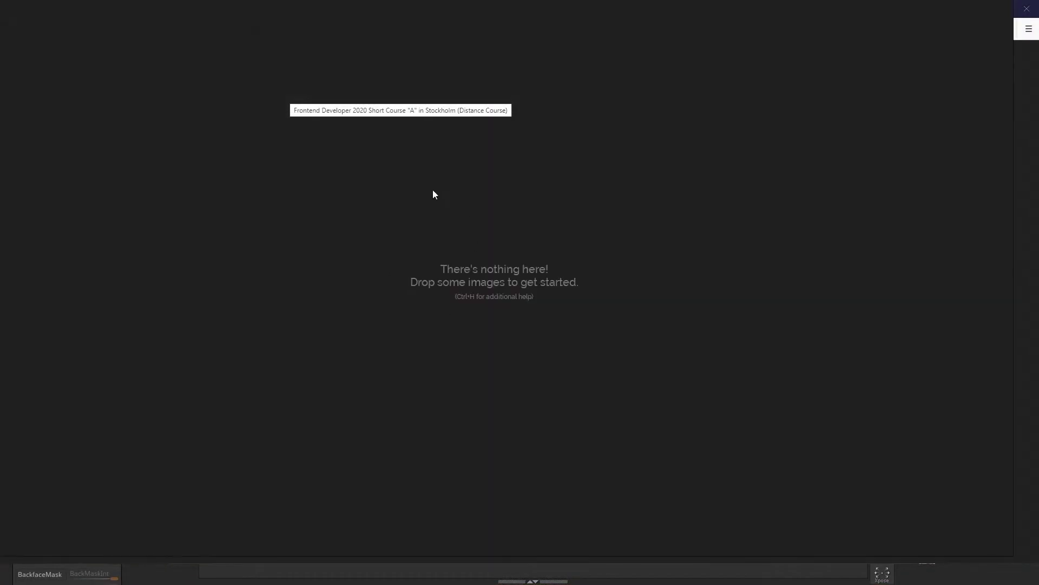
key("ctrl+v")
Step: Switch back to the browser and bring up the Wikipedia Avshalom Cave picture
key("alt+Tab")
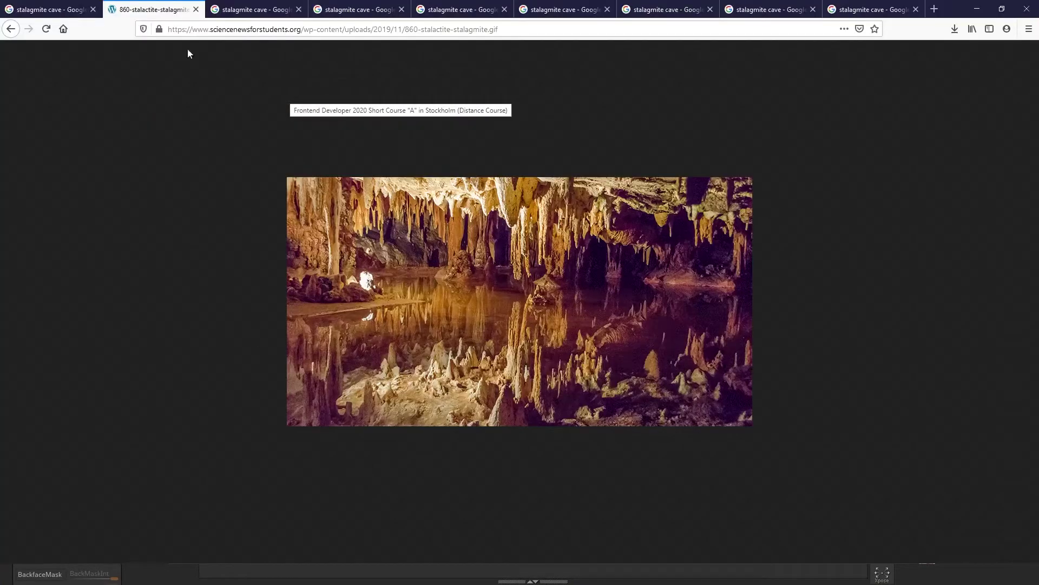
left_click(47, 9)
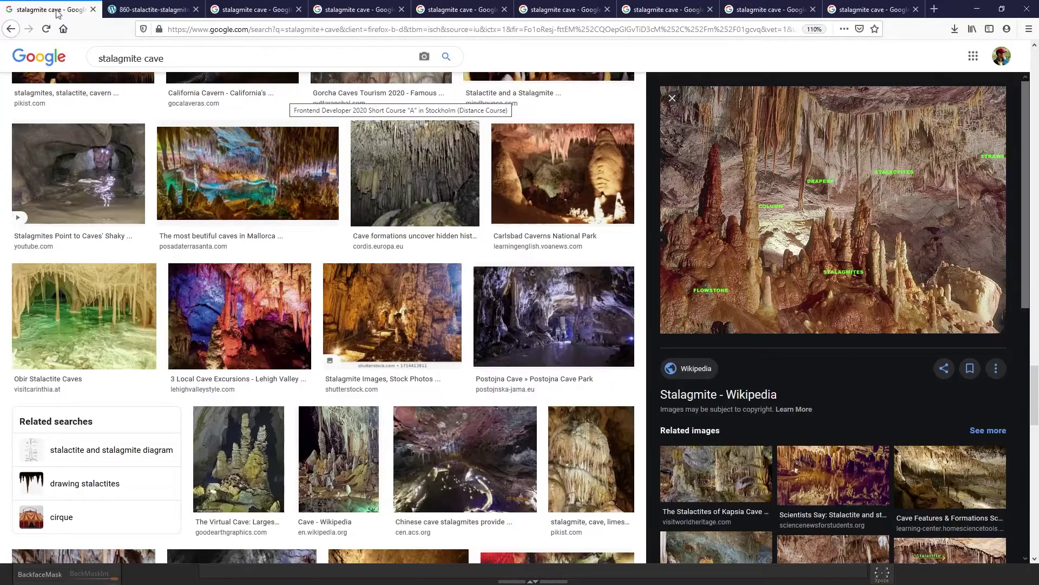
left_click(264, 4)
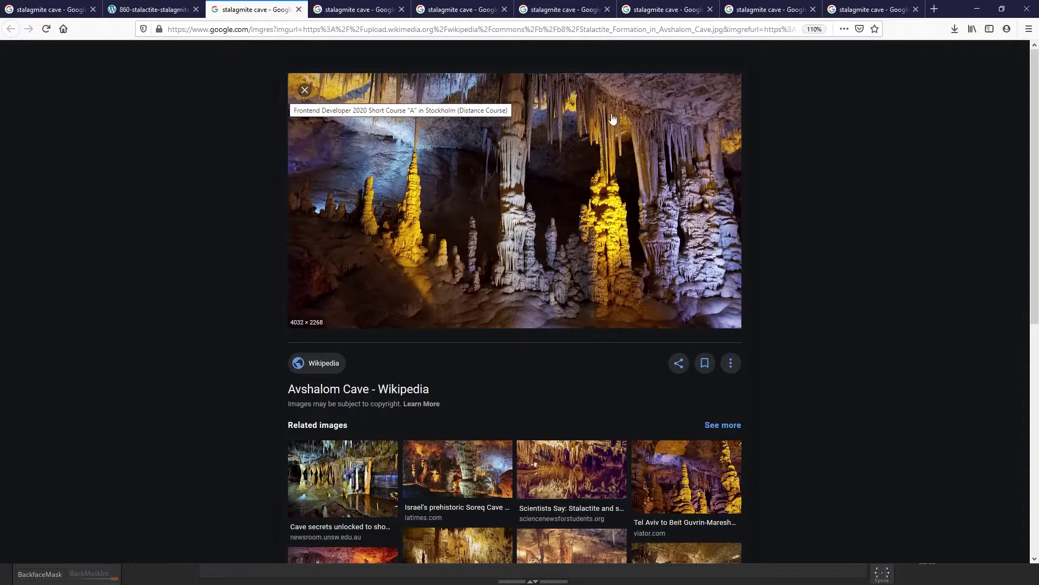
key("super+shift+s")
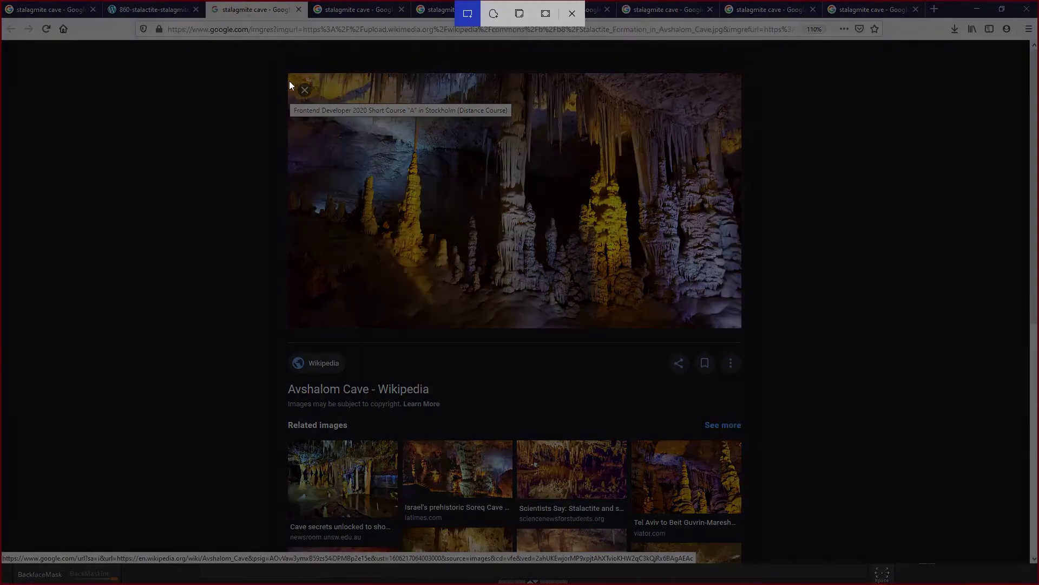
mouse_move(288, 73)
left_mouse_down()
mouse_move(699, 329)
mouse_move(740, 328)
left_mouse_up()
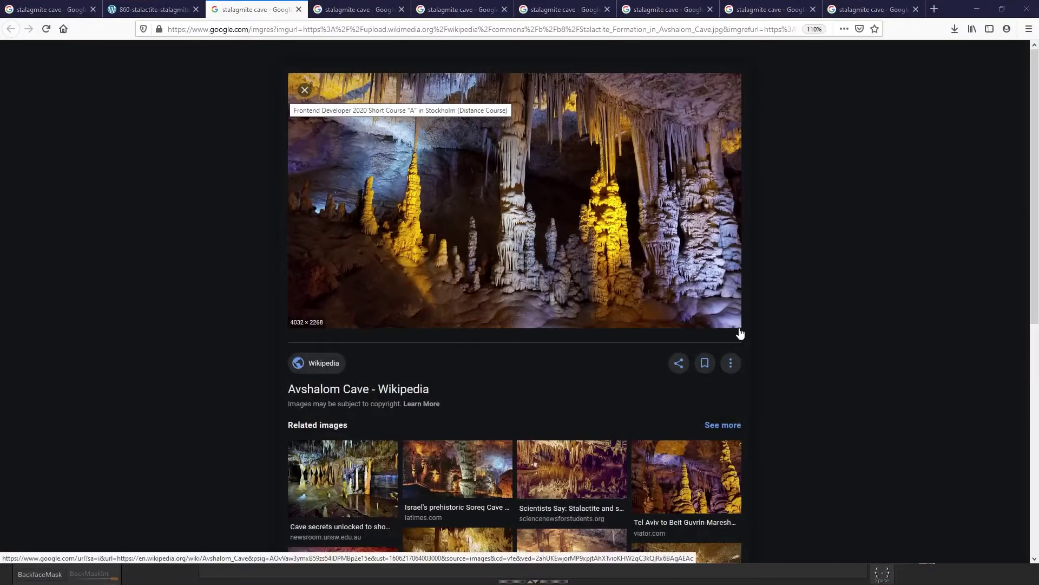
key("alt+Tab")
key("alt+shift+Tab")
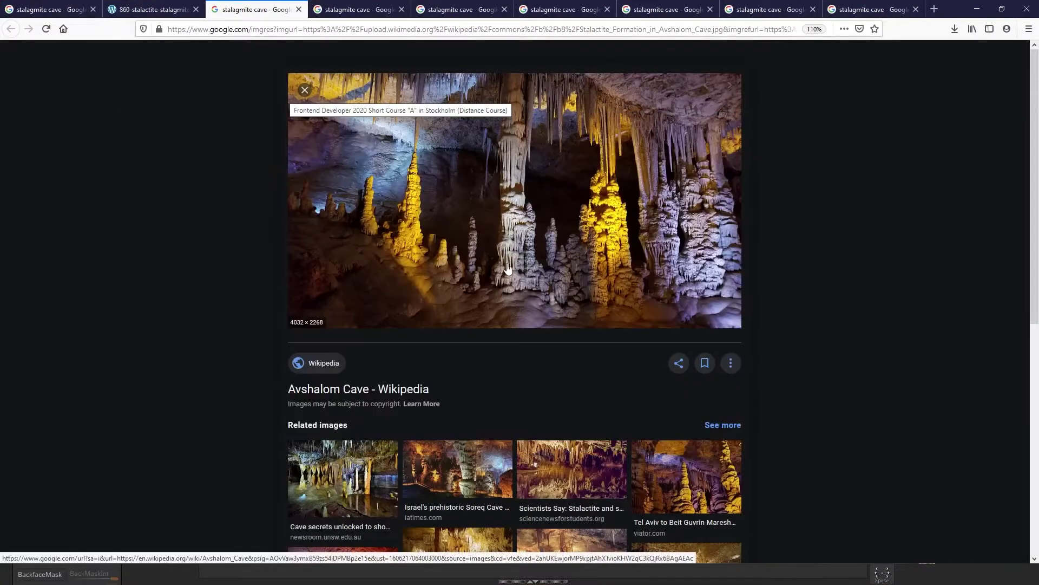
Step: Snip the Avshalom Cave picture at full size and paste it into PureRef beside the Science News picture
right_click(511, 212)
left_click(565, 309)
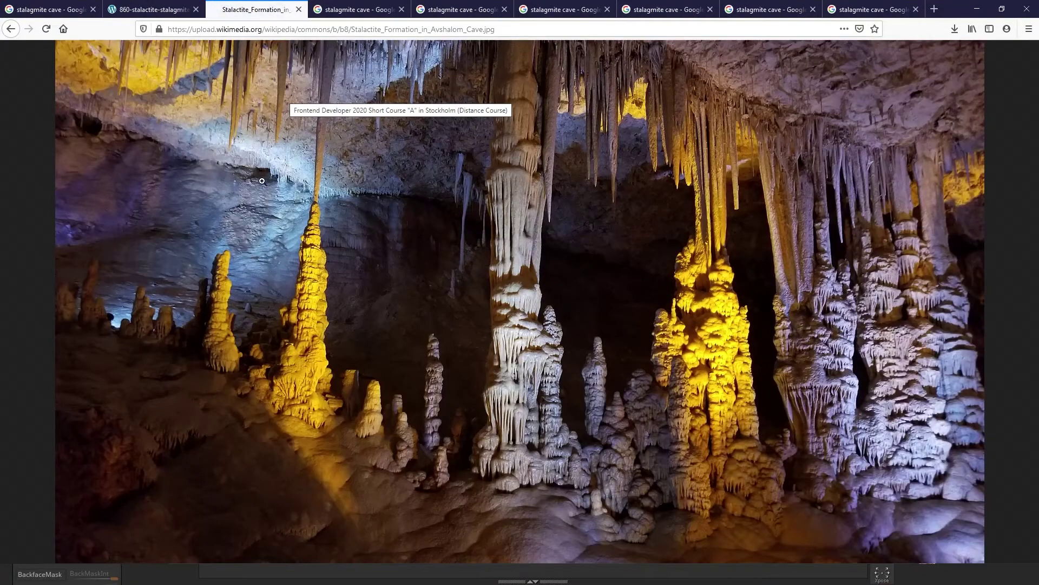
key("super+shift+s")
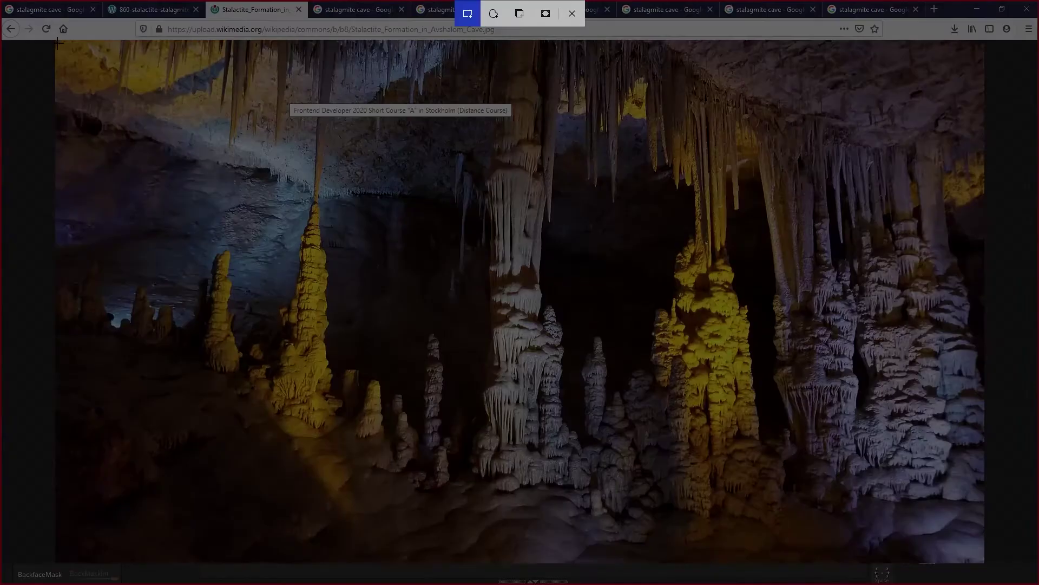
left_click_drag(56, 43, 915, 556)
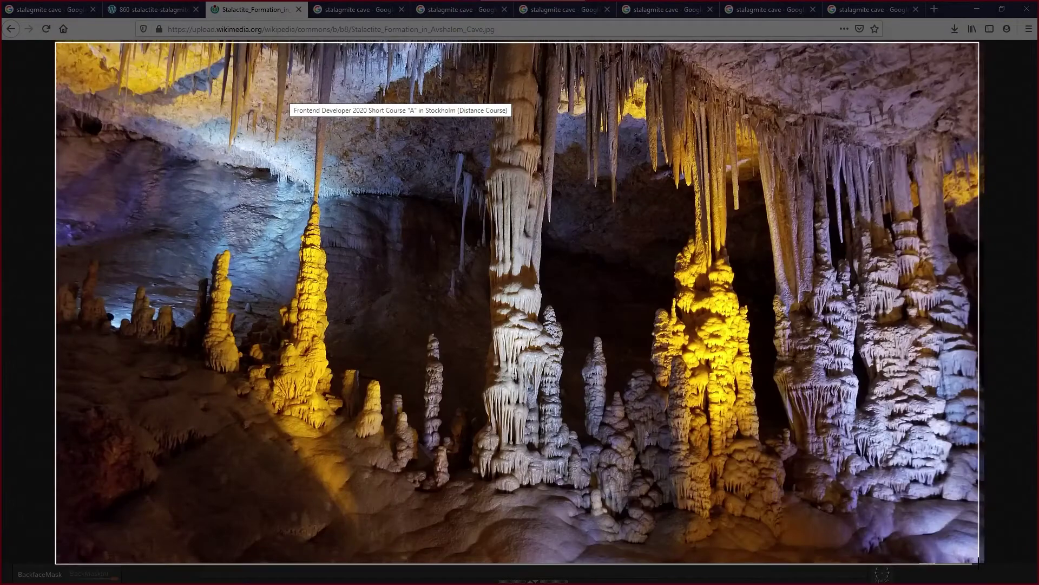
key("alt+Tab")
key("Tab")
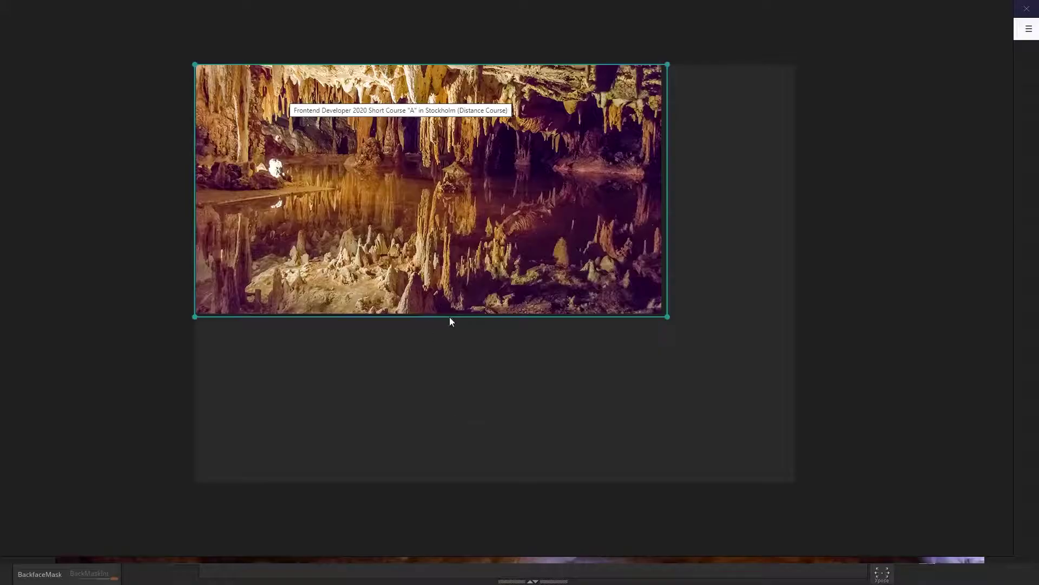
key("ctrl+v")
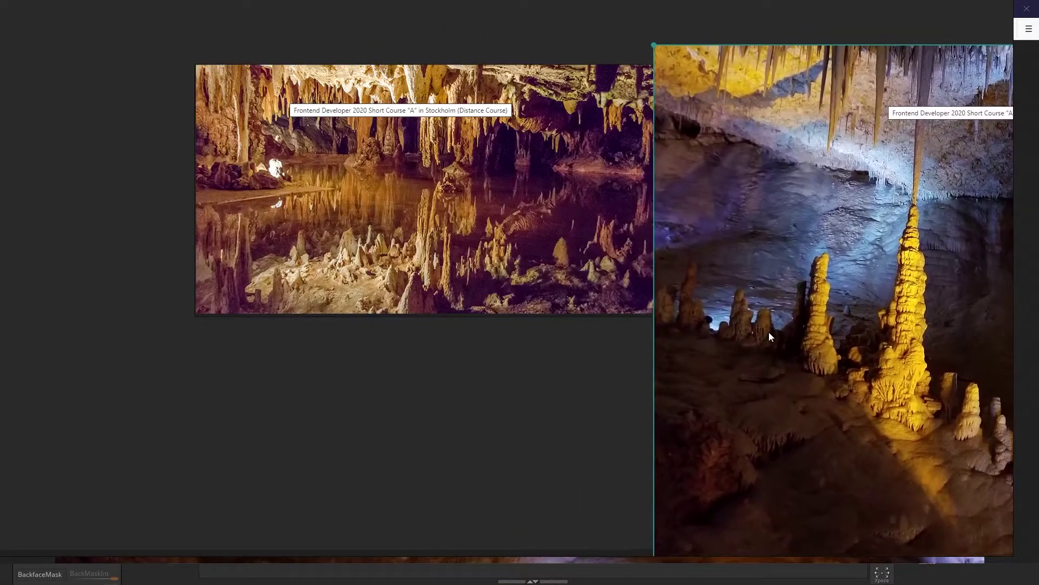
Step: Examine the two cave references together on the PureRef board, both from a distance and up close
left_click(590, 389)
scroll(552, 373, "down", 4)
right_click_drag(576, 399, 361, 425)
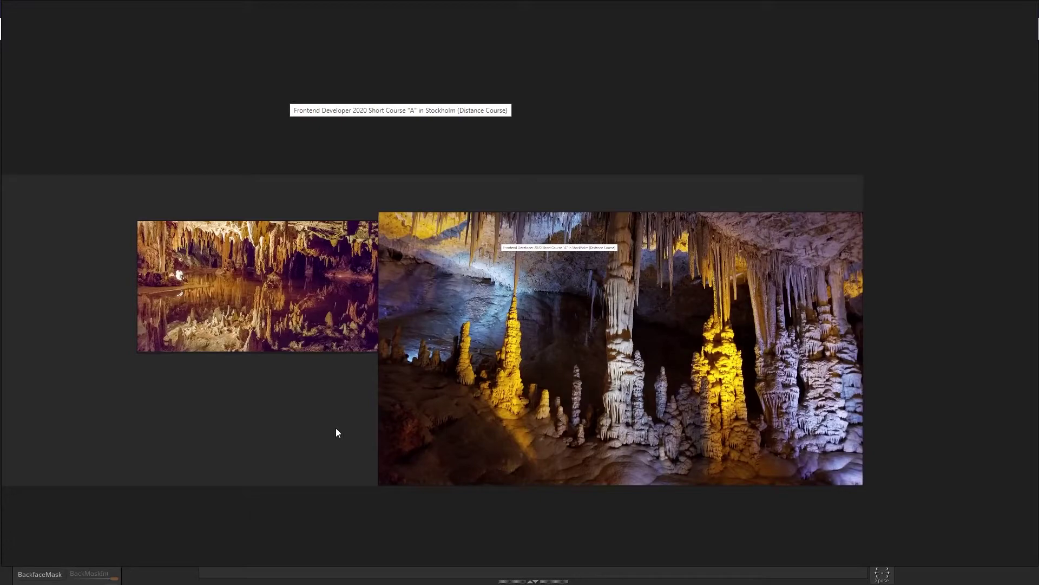
scroll(339, 427, "up", 2)
scroll(346, 407, "down", 3)
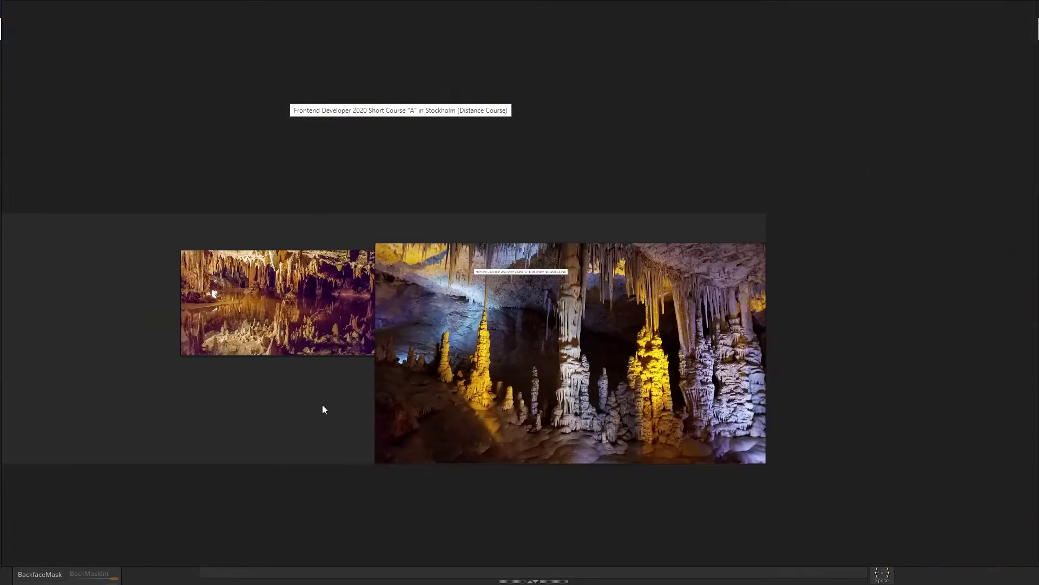
scroll(377, 406, "up", 2)
scroll(355, 401, "down", 4)
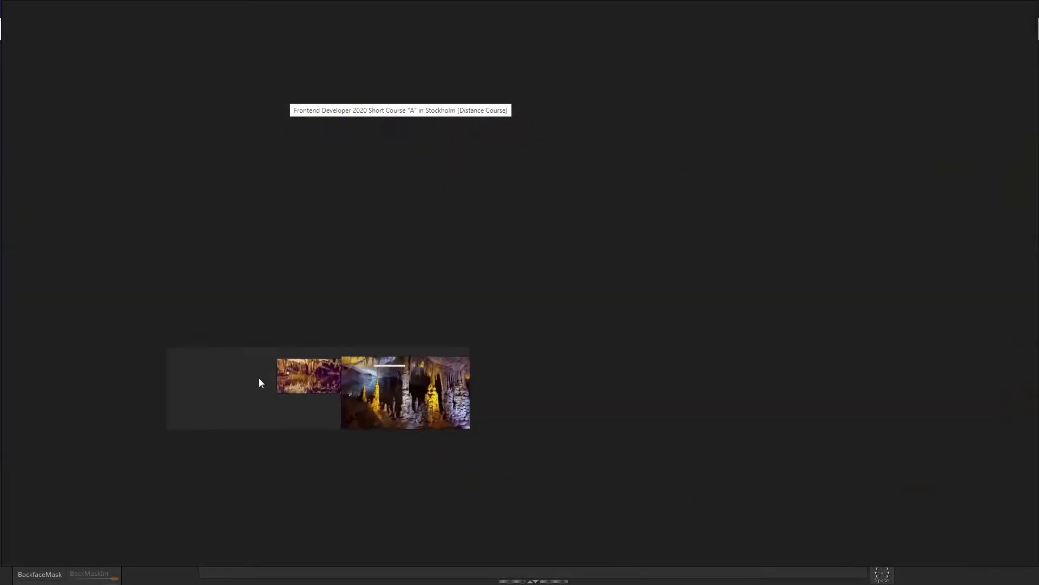
scroll(259, 383, "up", 5)
scroll(374, 403, "up", 2)
scroll(249, 381, "down", 4)
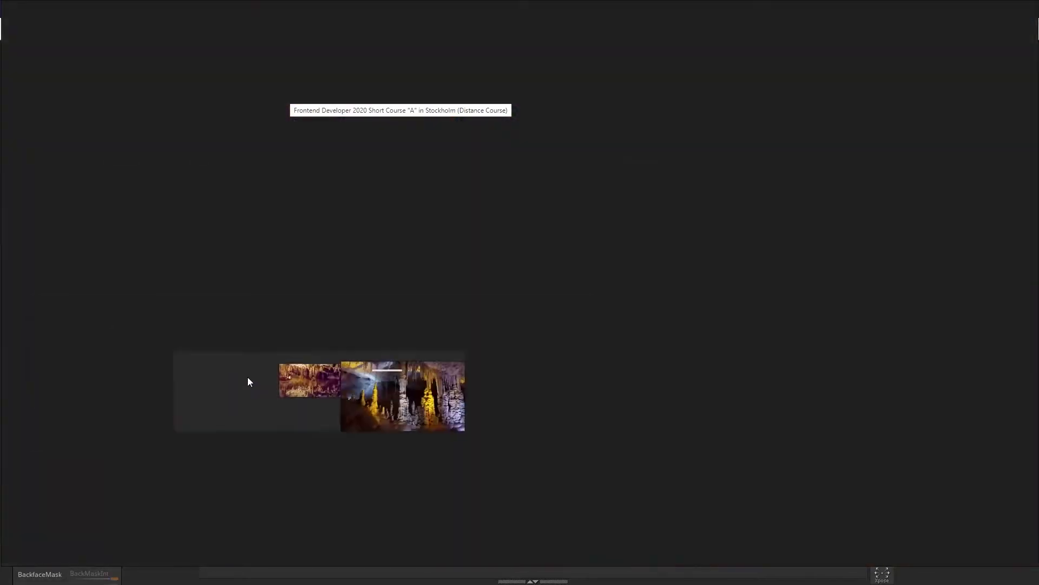
scroll(350, 401, "up", 5)
scroll(403, 413, "down", 3)
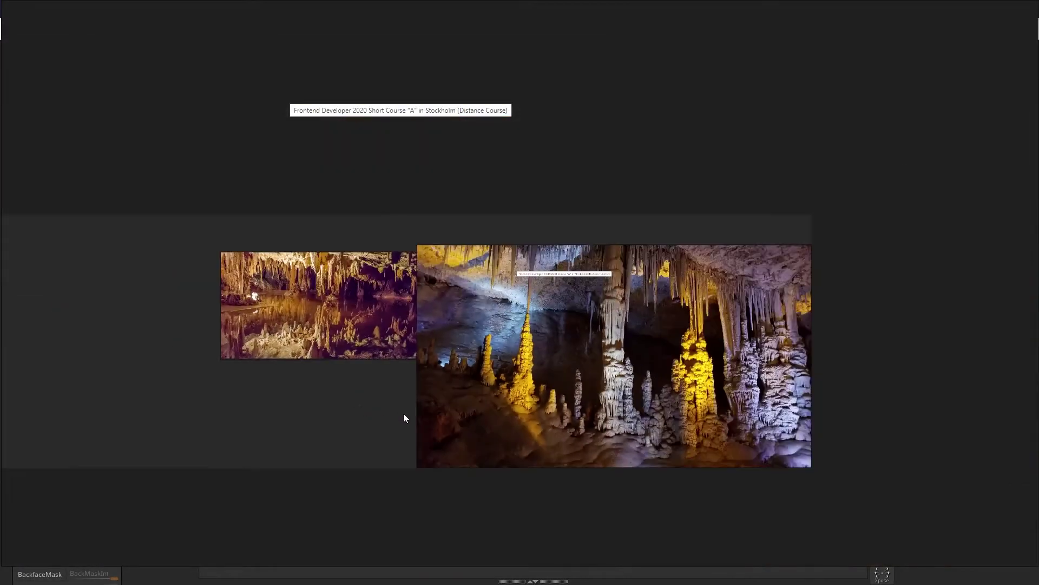
scroll(404, 412, "up", 3)
Step: Switch to the browser and view the NOAA Ocean Explorer diver cave picture at full size
key("alt+Tab")
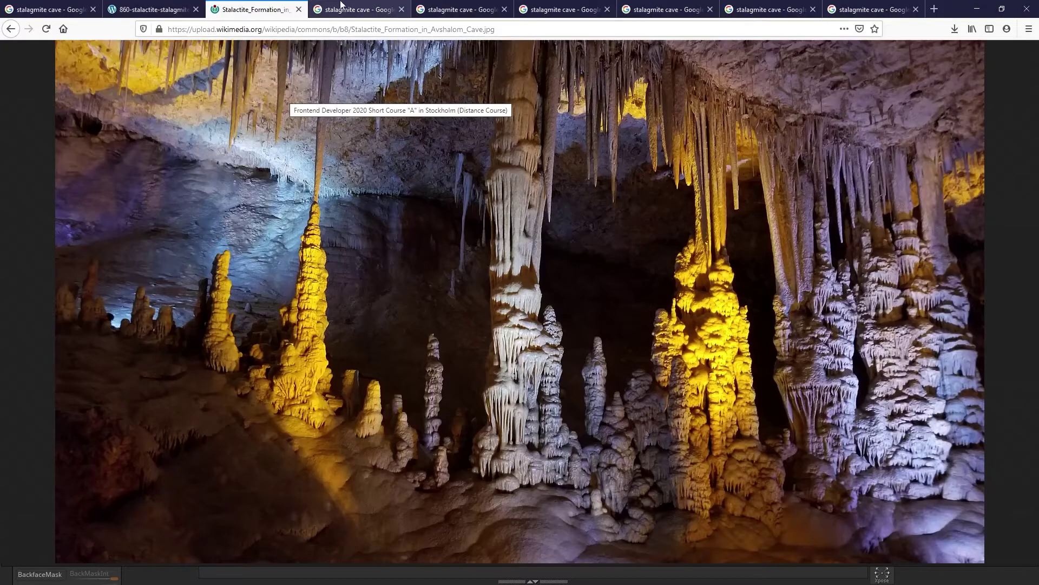
key("ctrl+Tab")
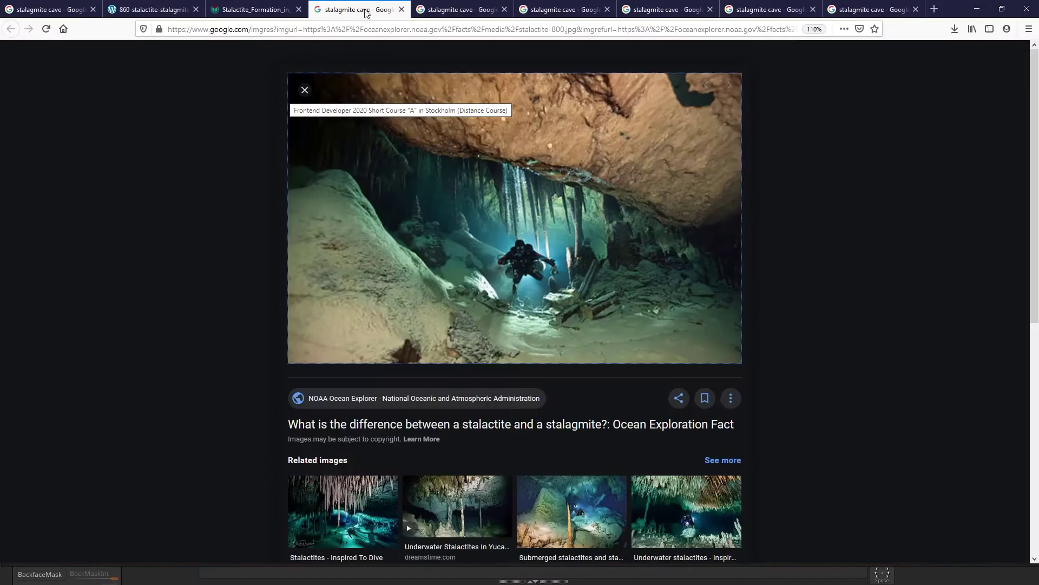
right_click(577, 262)
left_click(621, 368)
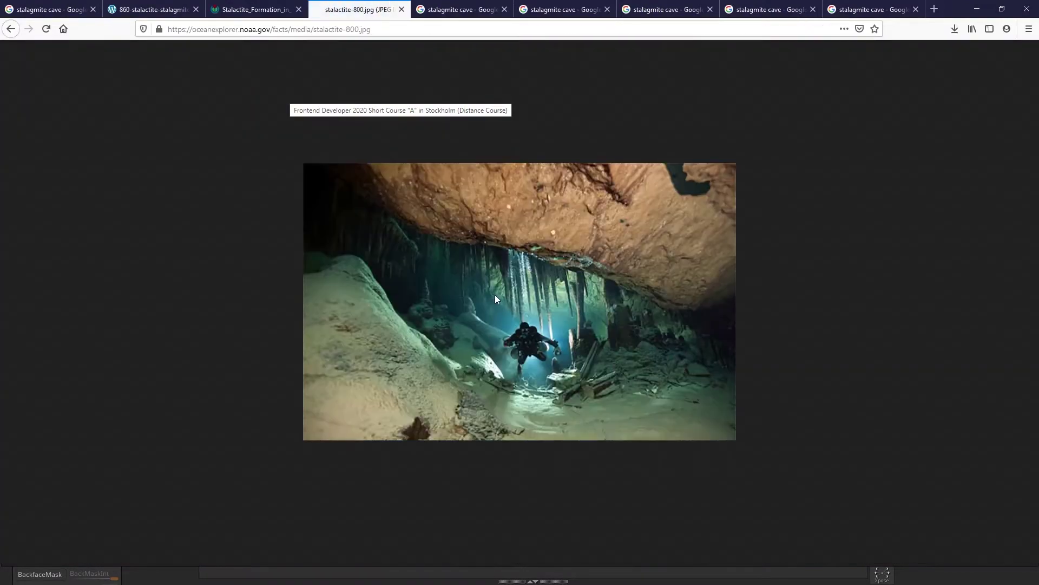
Step: Snip the diver cave picture, paste it into PureRef and place it directly below the Science News cave picture
key("super+shift+s")
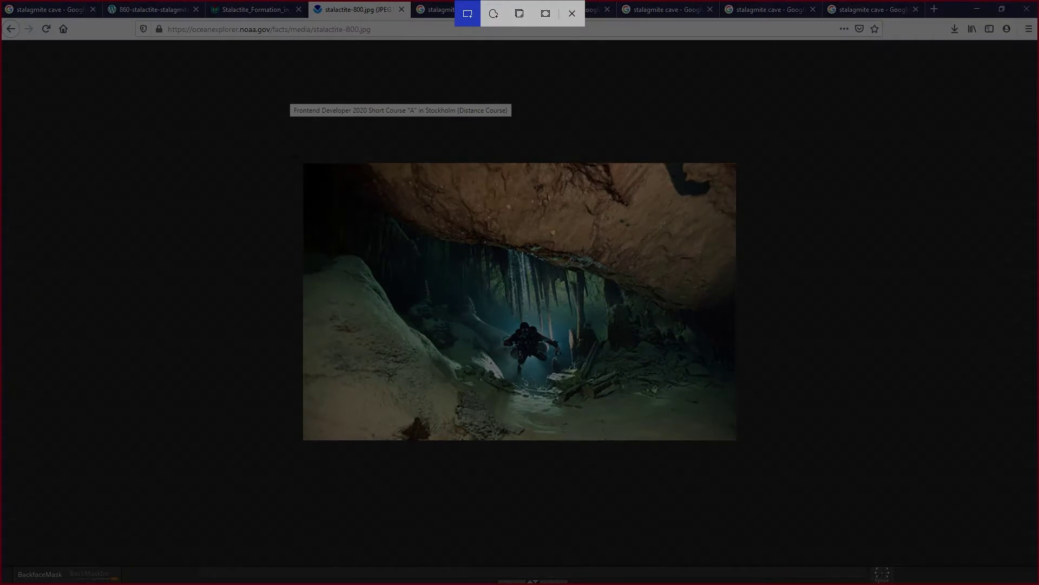
mouse_move(301, 164)
left_mouse_down()
mouse_move(606, 326)
mouse_move(747, 445)
mouse_move(735, 439)
left_mouse_up()
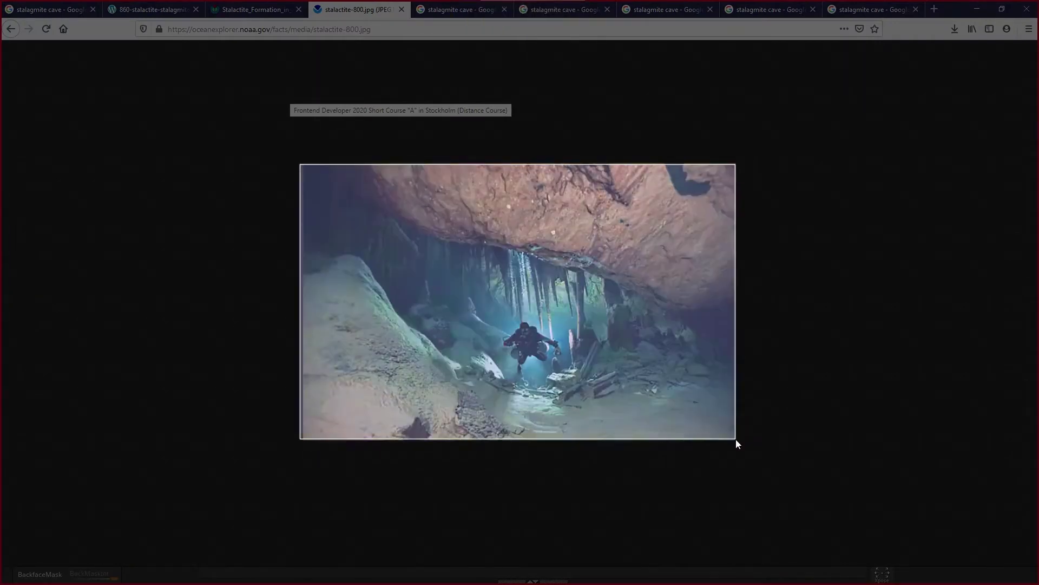
key("alt+Tab")
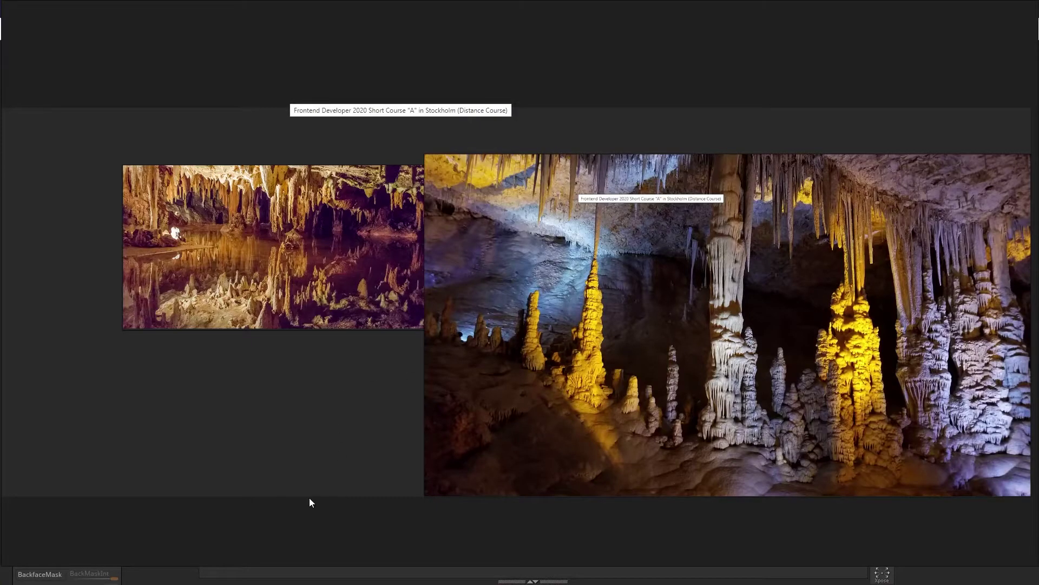
key("ctrl+v")
left_click_drag(315, 494, 323, 433)
left_click(87, 383)
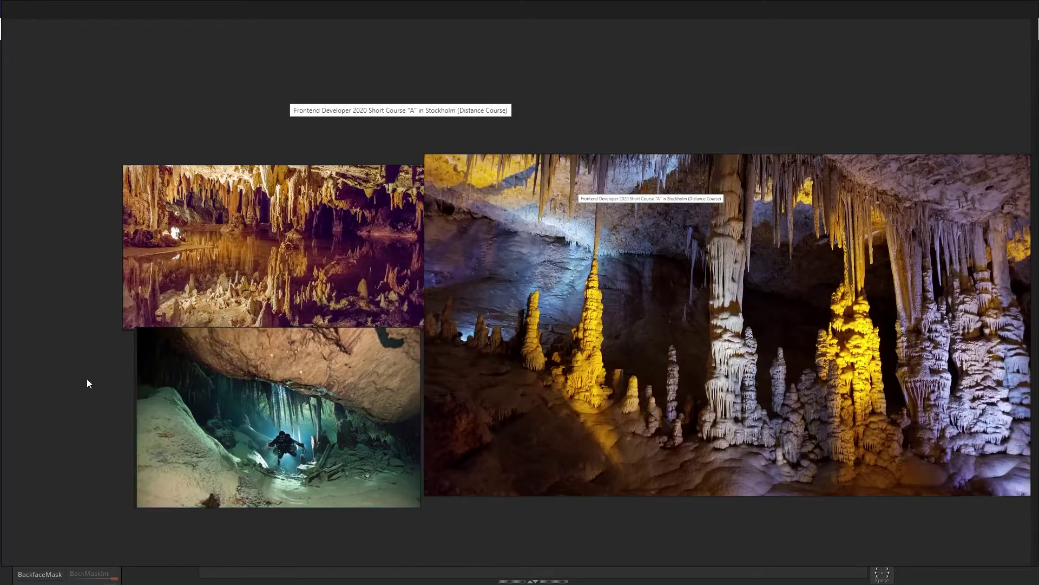
scroll(518, 359, "down", 2)
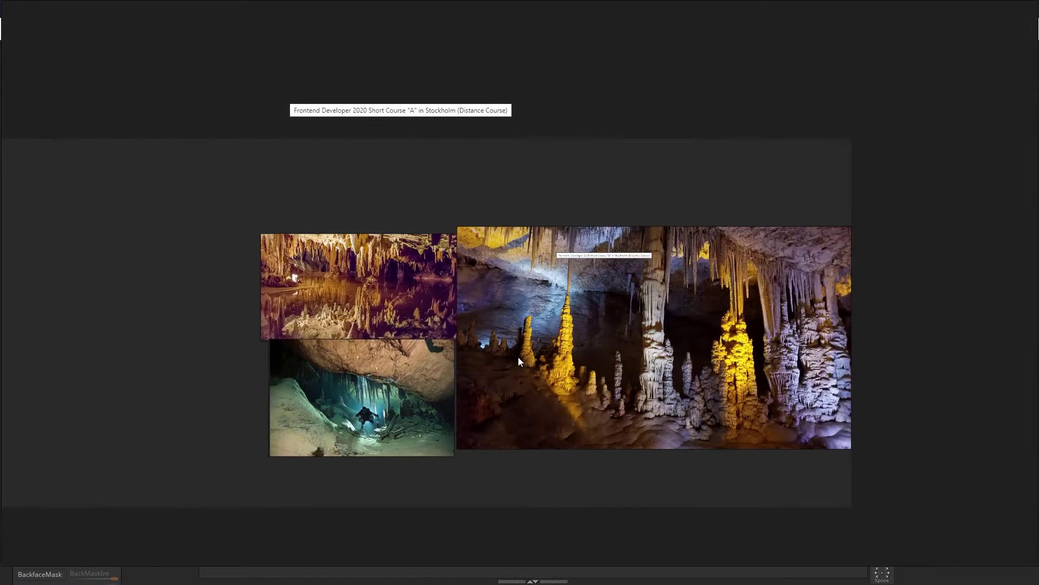
scroll(518, 359, "up", 2)
scroll(518, 359, "down", 2)
scroll(518, 361, "up", 1)
Step: Switch to the browser and view the inChemistry Chinese cave stalagmites picture at full size
key("alt+Tab")
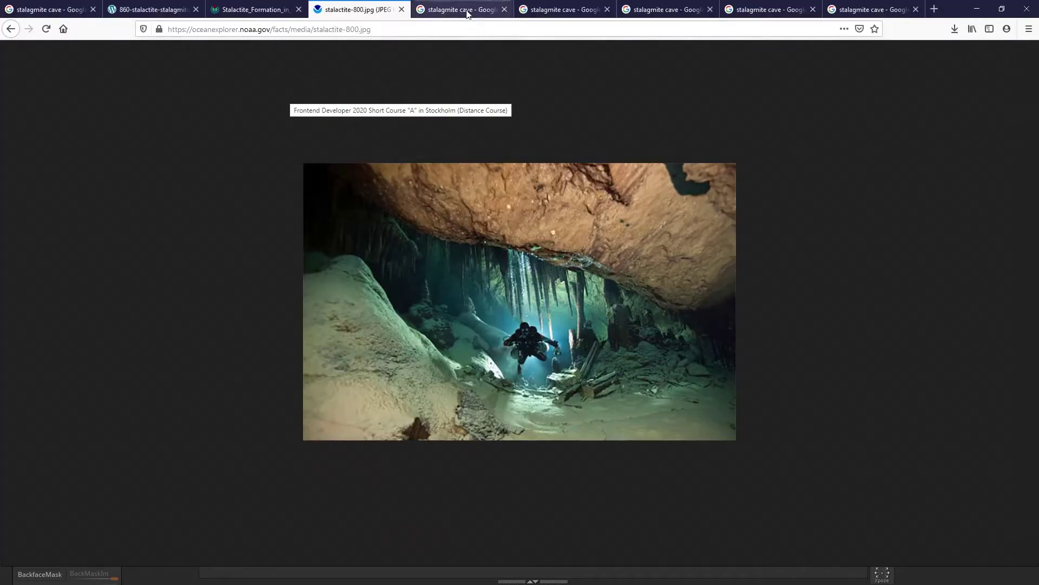
left_click(467, 11)
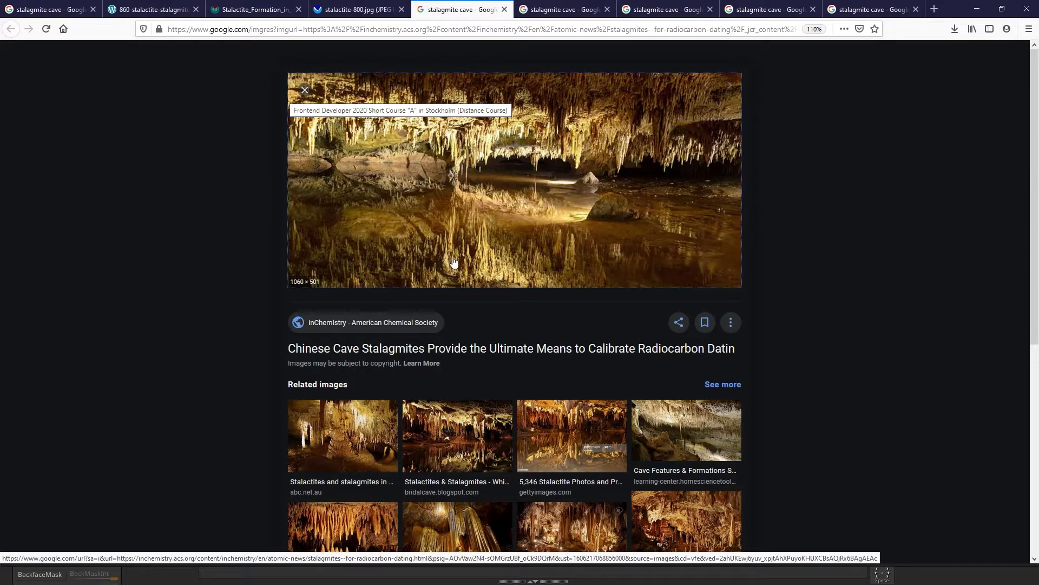
right_click(453, 142)
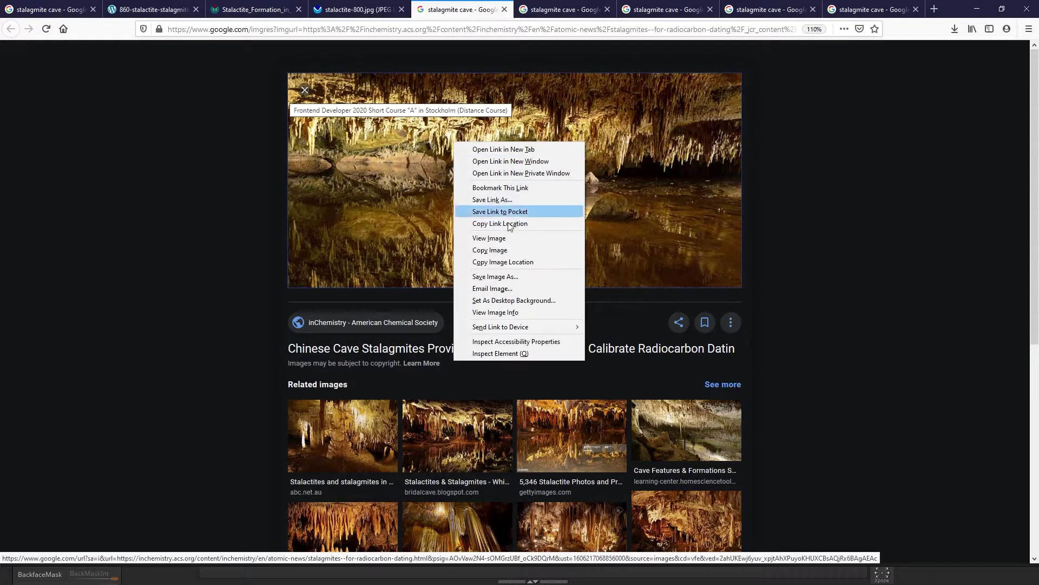
left_click(498, 237)
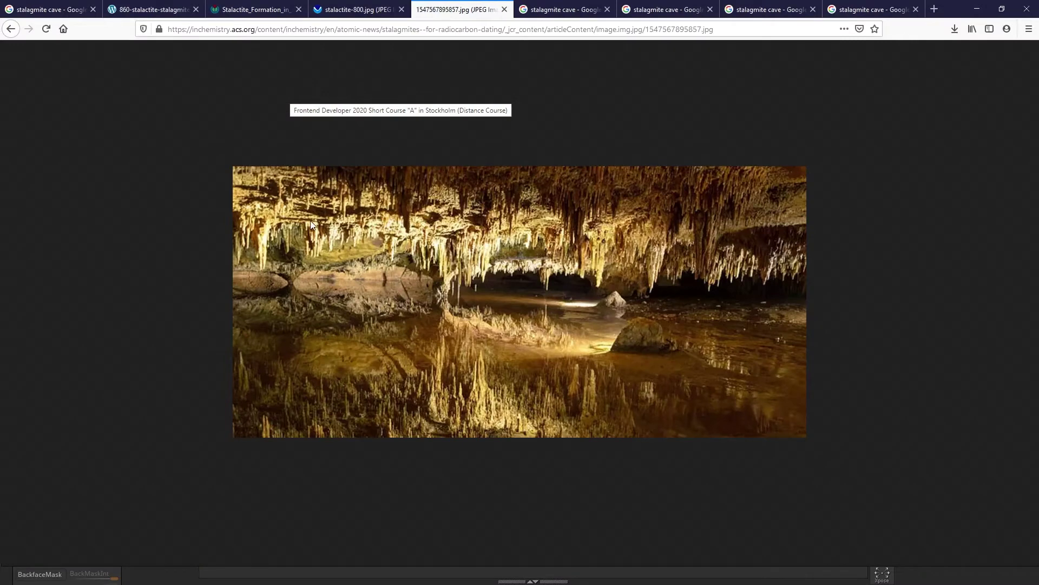
Step: Snip the inChemistry cave picture and paste it into PureRef above the Avshalom Cave picture
key("super+shift+s")
left_click_drag(232, 167, 806, 436)
key("alt+Tab")
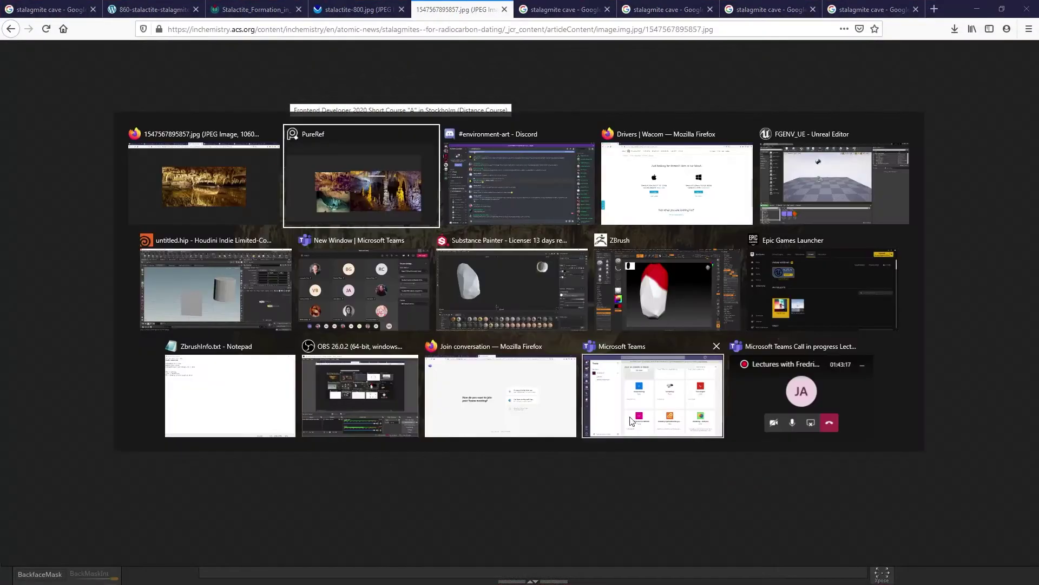
key("ctrl+v")
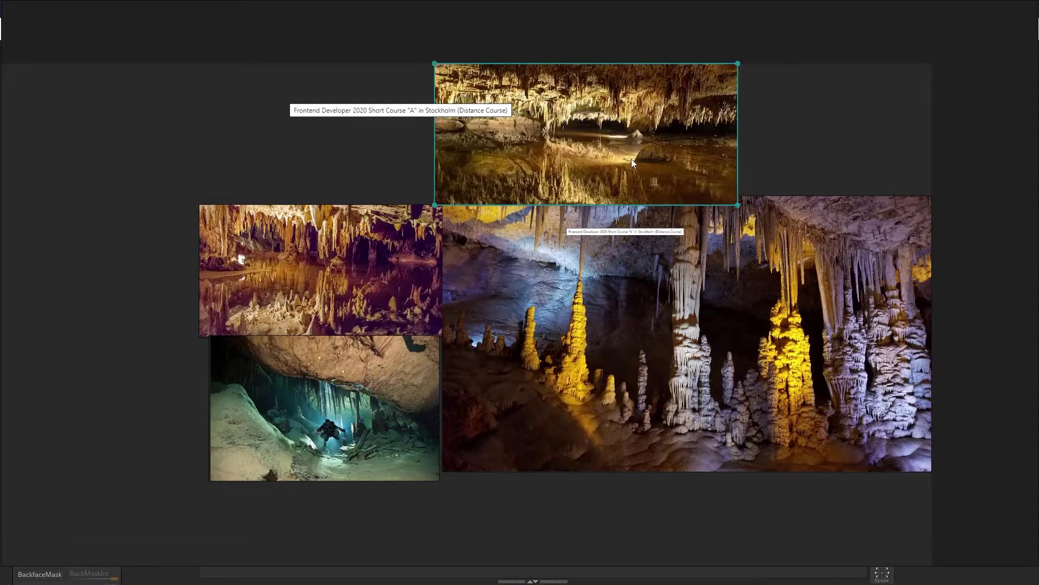
Step: Move the inChemistry cave picture directly above the Science News cave picture and enlarge it to span most of the board's width
left_click_drag(631, 158, 460, 165)
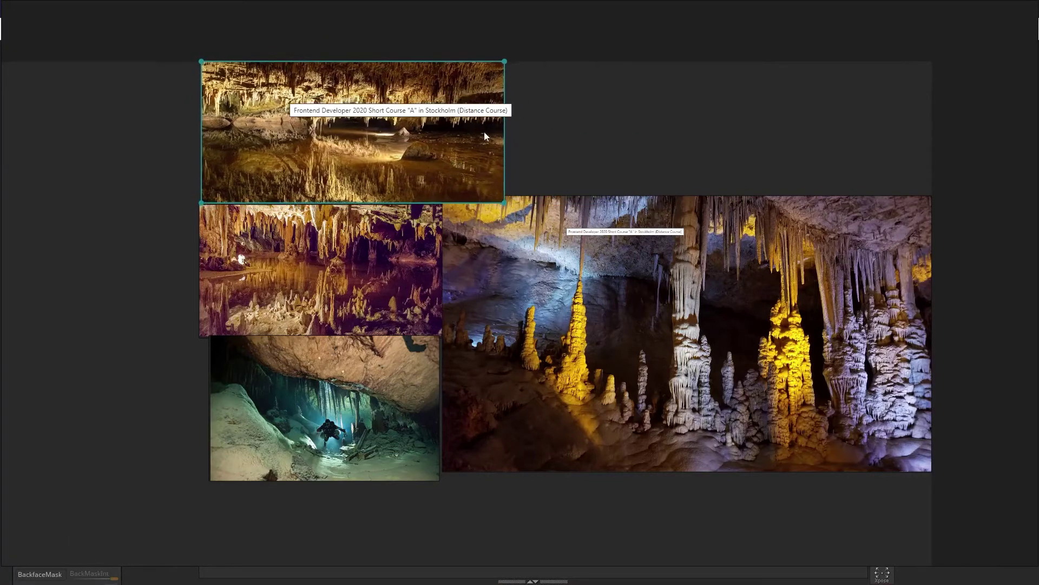
left_click_drag(503, 63, 866, 19)
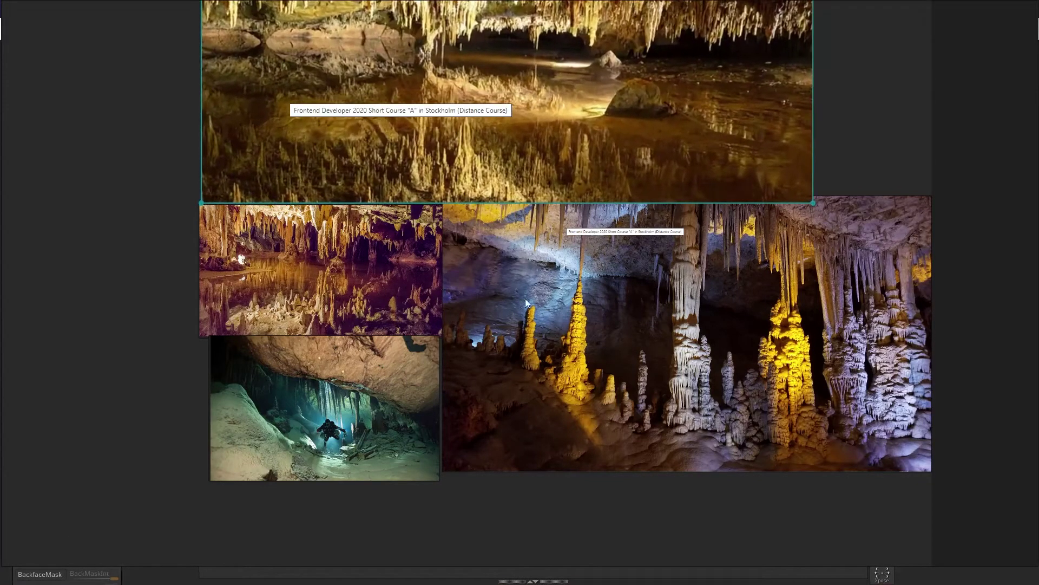
middle_click_drag(166, 197, 124, 320)
left_click(843, 229)
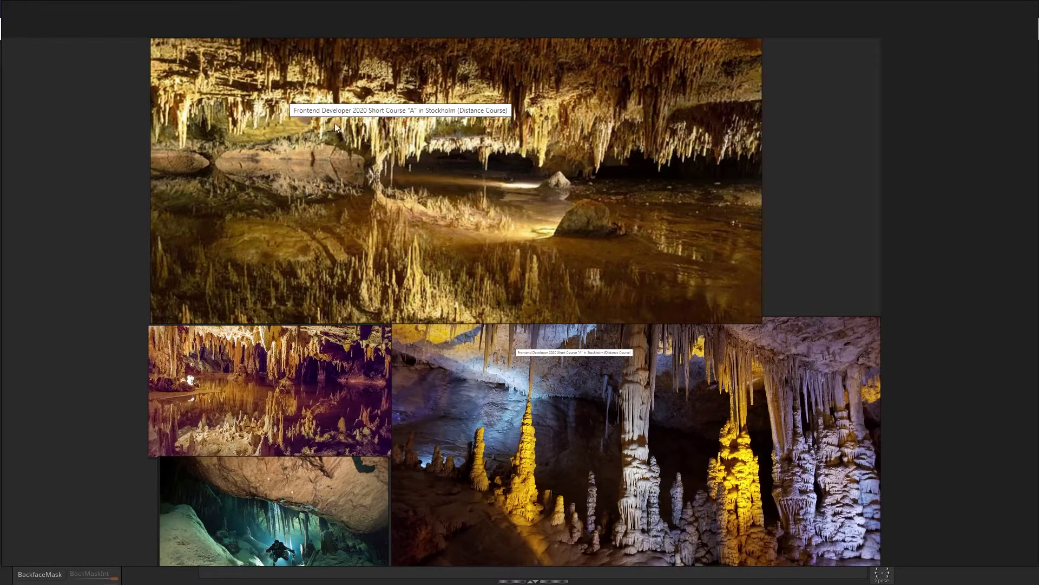
Step: Switch to the browser and view the BBC Science Focus red cave picture at full size
key("alt+Tab")
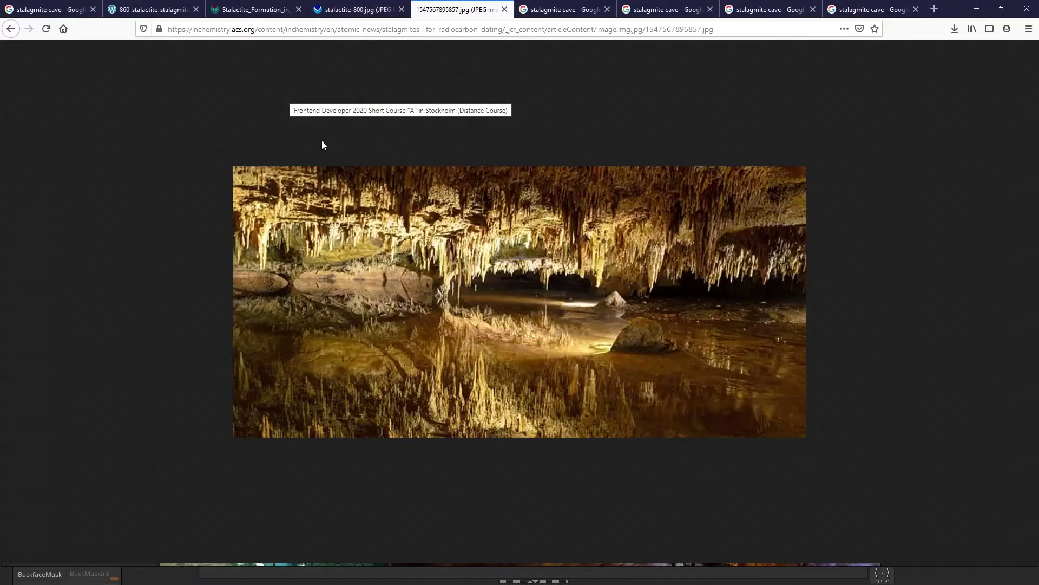
key("alt+Tab")
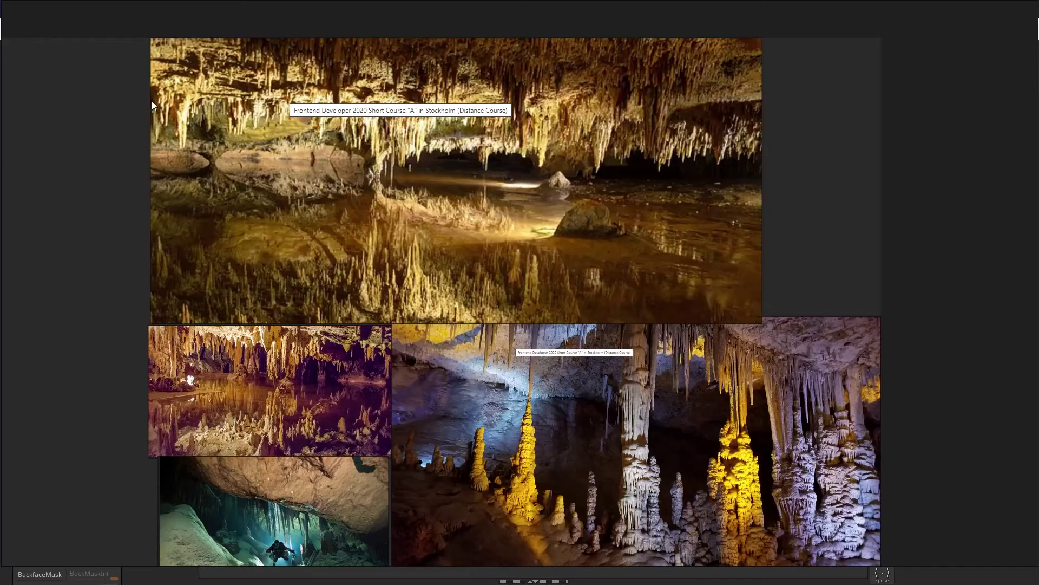
key("alt+Tab")
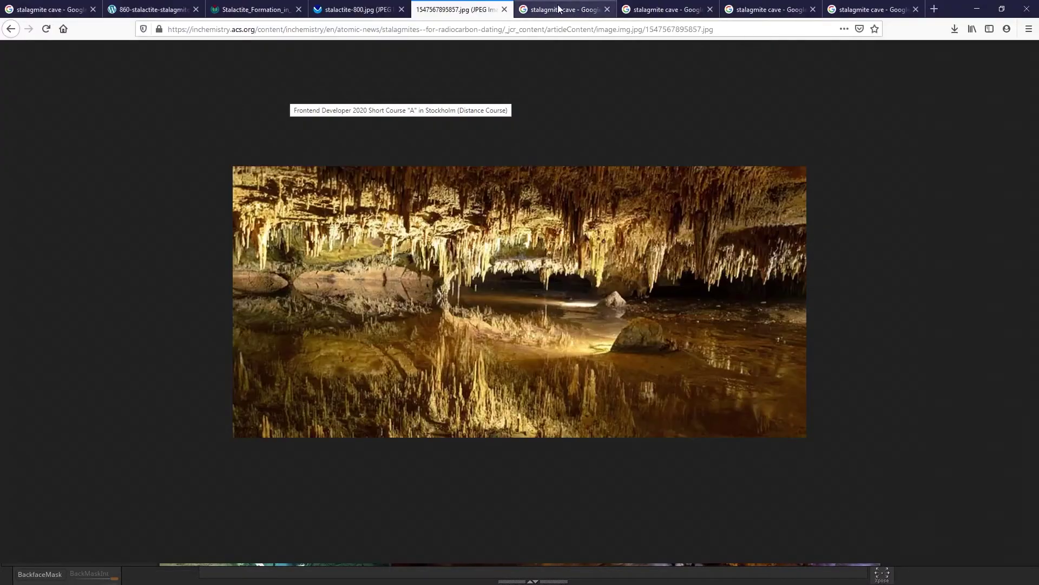
left_click(574, 10)
left_click(678, 10)
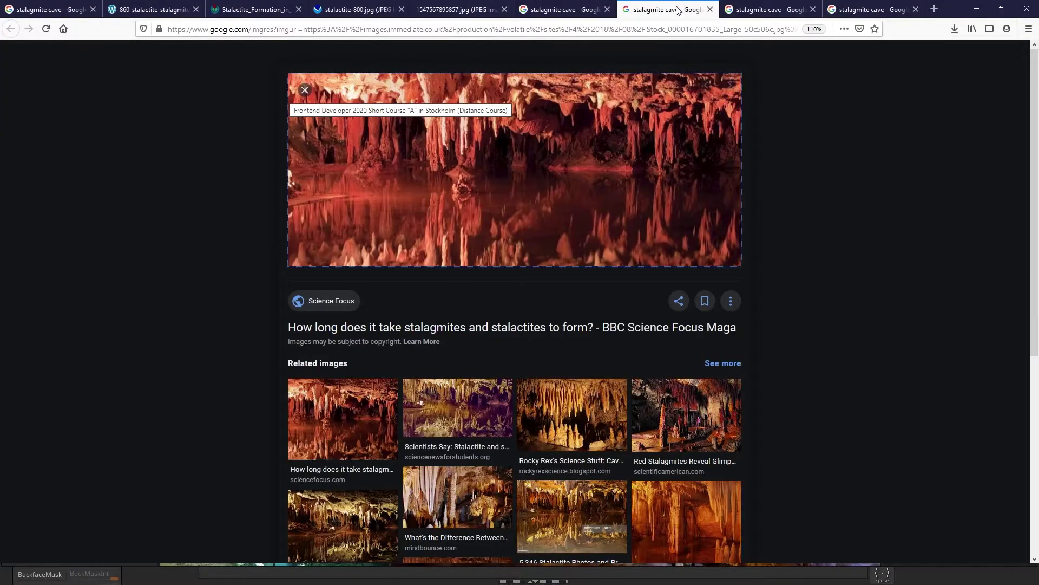
middle_click_drag(859, 212, 859, 180)
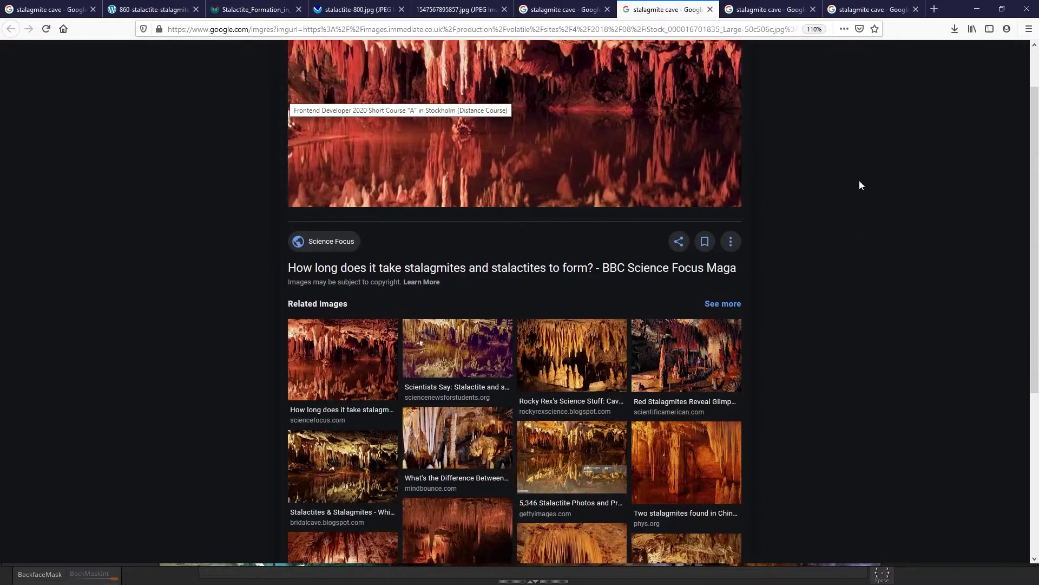
middle_click_drag(829, 255, 832, 231)
right_click(469, 210)
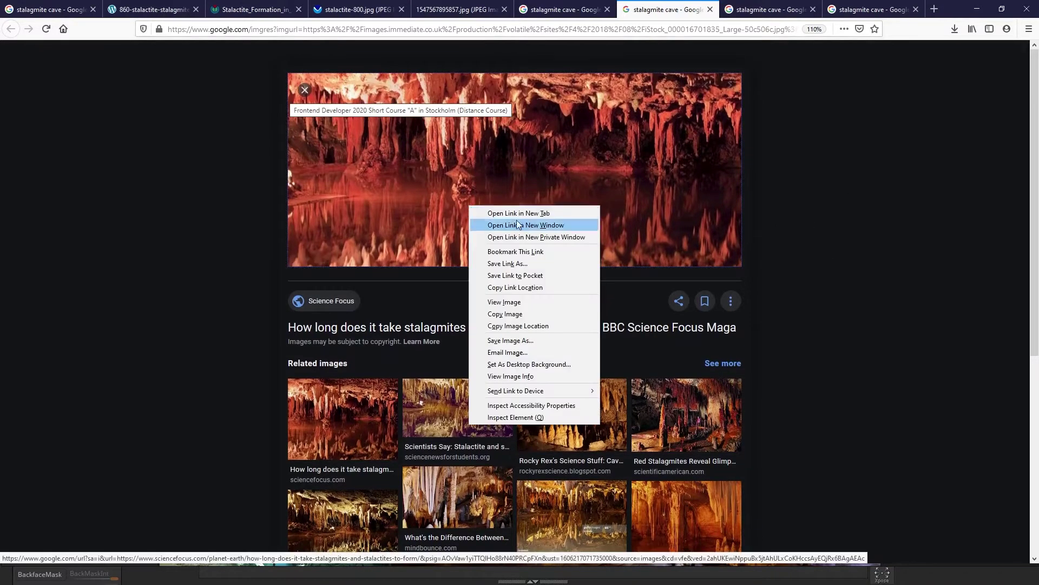
left_click(507, 301)
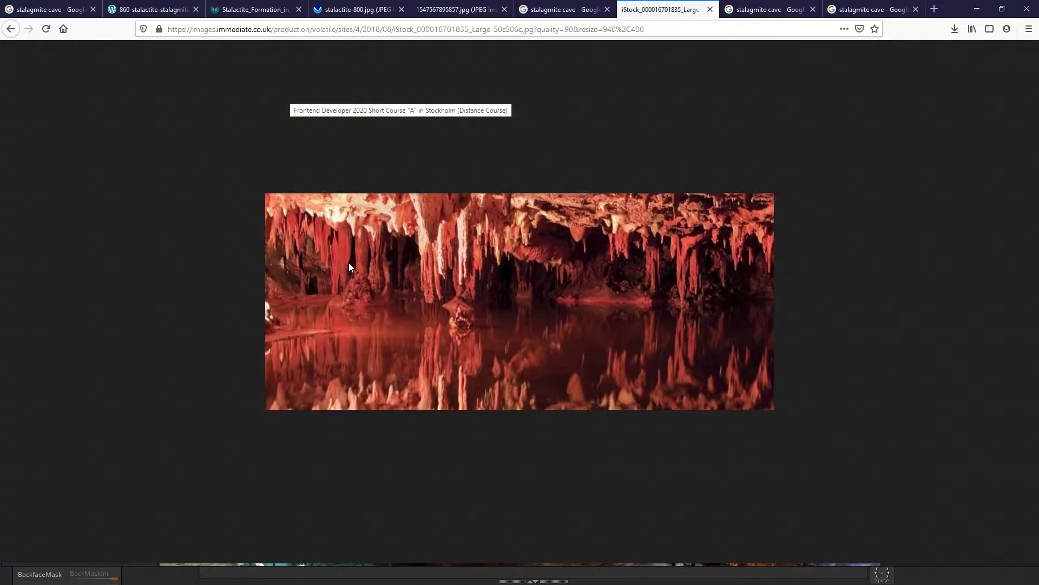
Step: Snip the red Science Focus cave picture, paste it into PureRef and place it enlarged directly below the Avshalom Cave picture
key("super+shift+s")
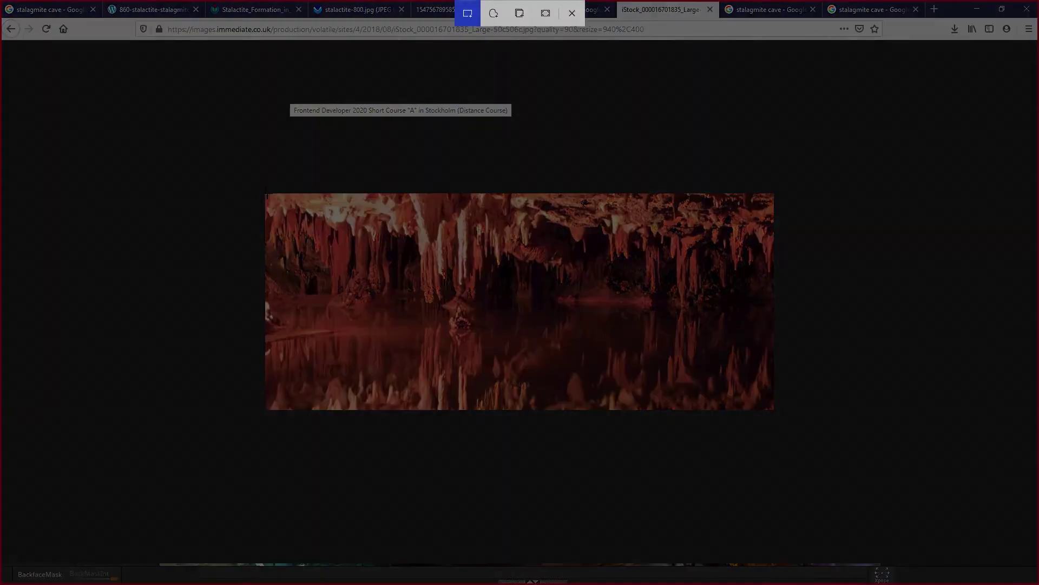
left_click_drag(266, 194, 766, 407)
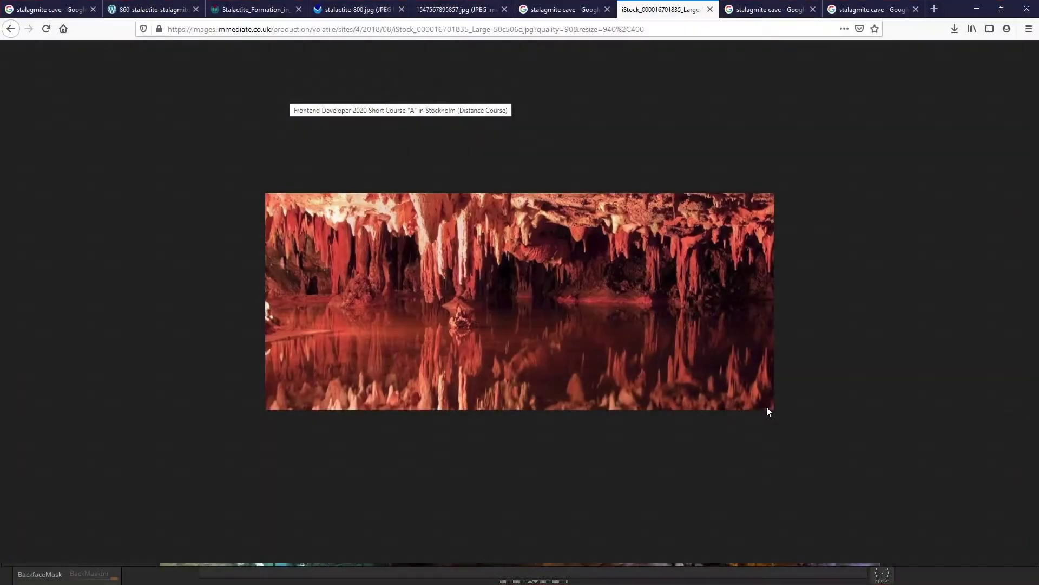
key("alt+Tab")
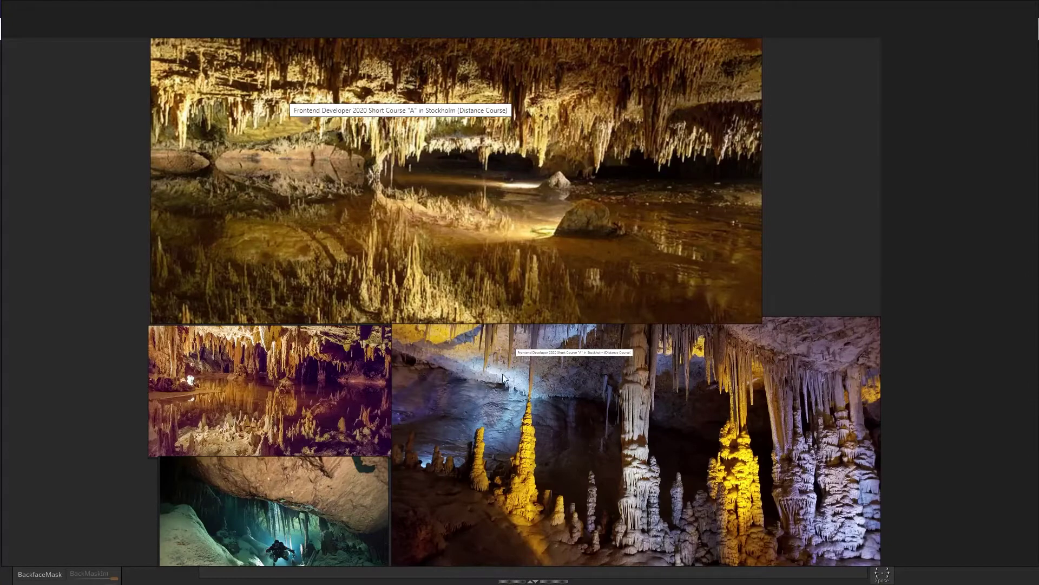
middle_click_drag(882, 304, 831, 4)
scroll(575, 372, "up", 2)
middle_click_drag(575, 372, 586, 237)
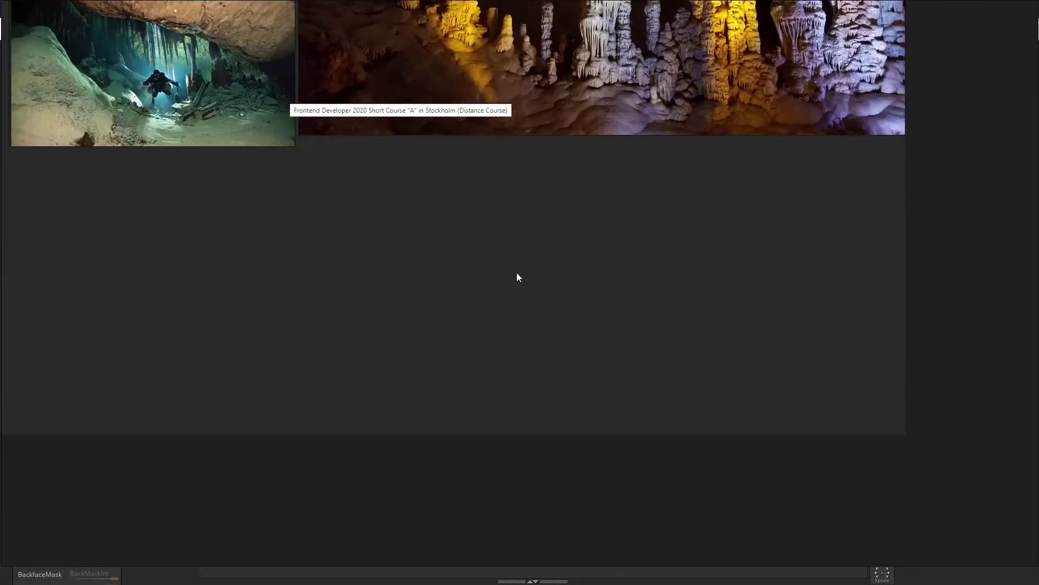
key("ctrl+v")
left_click_drag(551, 298, 496, 227)
left_click(660, 253)
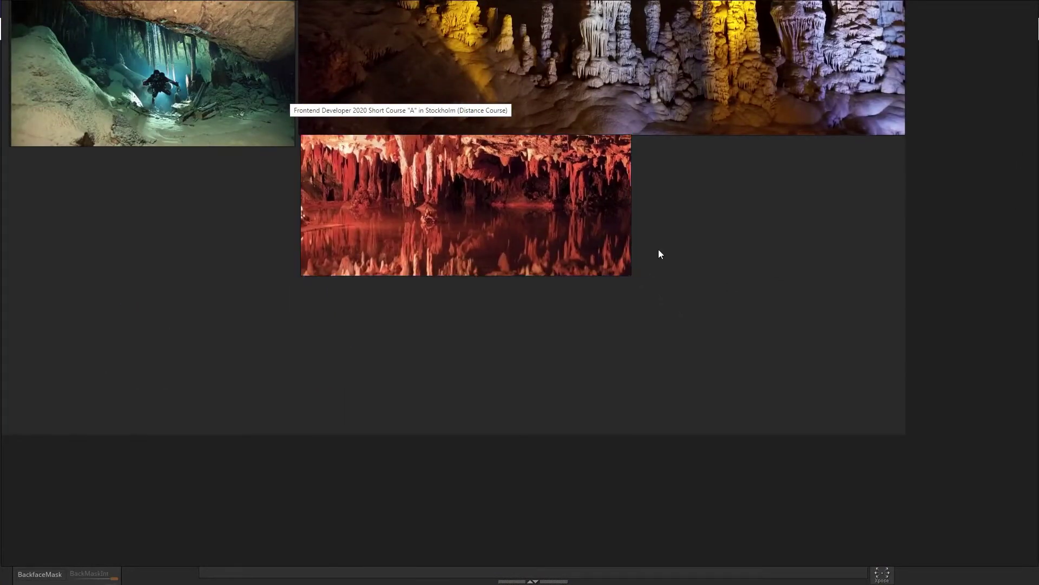
left_click(606, 253)
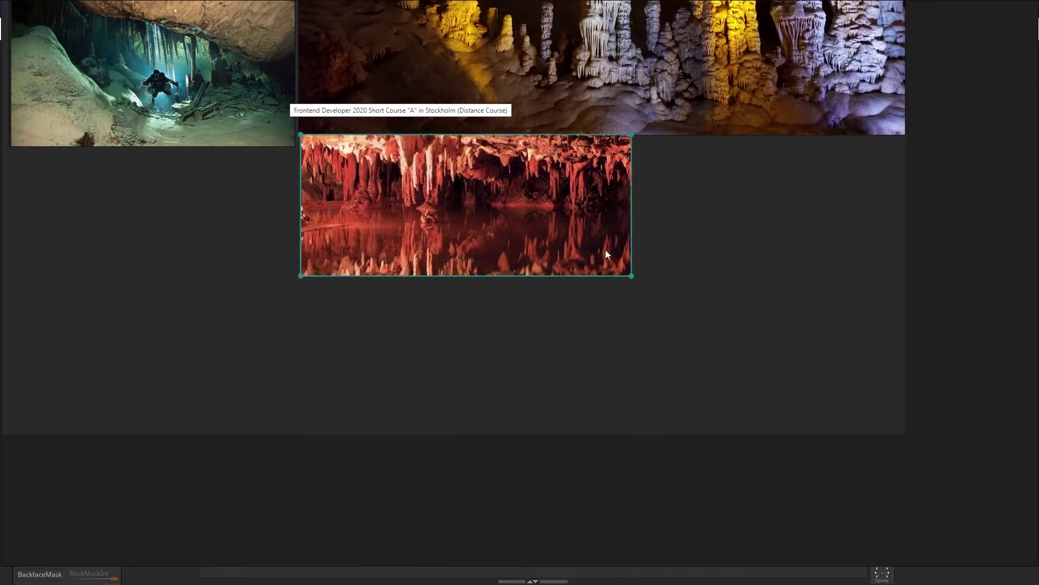
left_click_drag(637, 280, 876, 449)
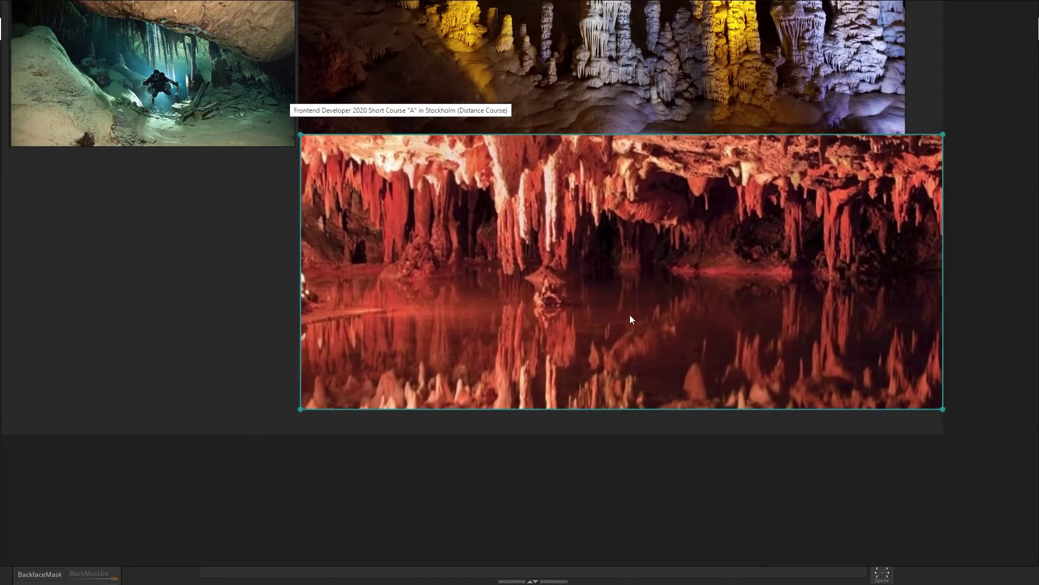
key("alt+Tab")
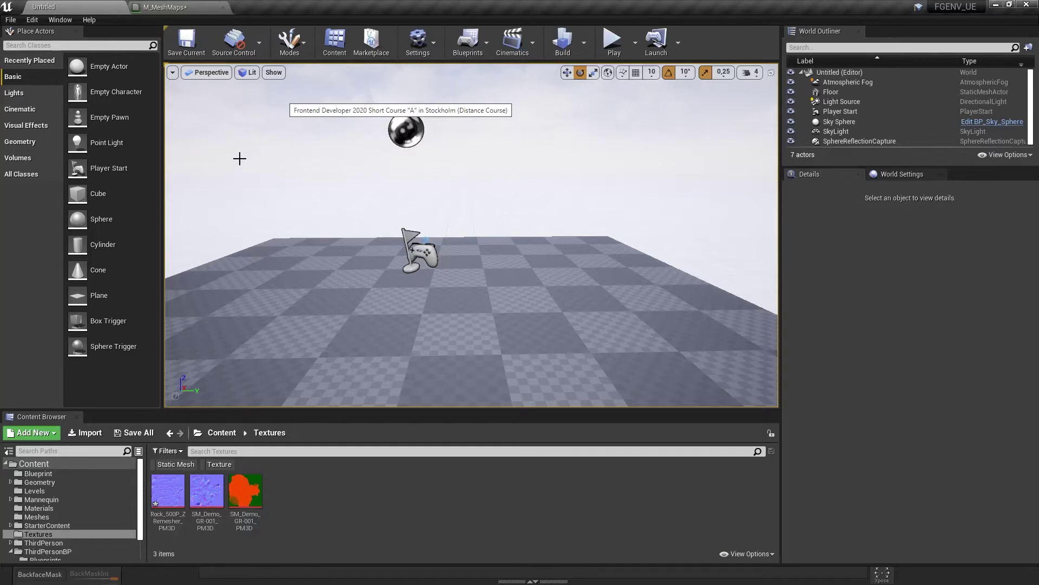
key("alt+Tab")
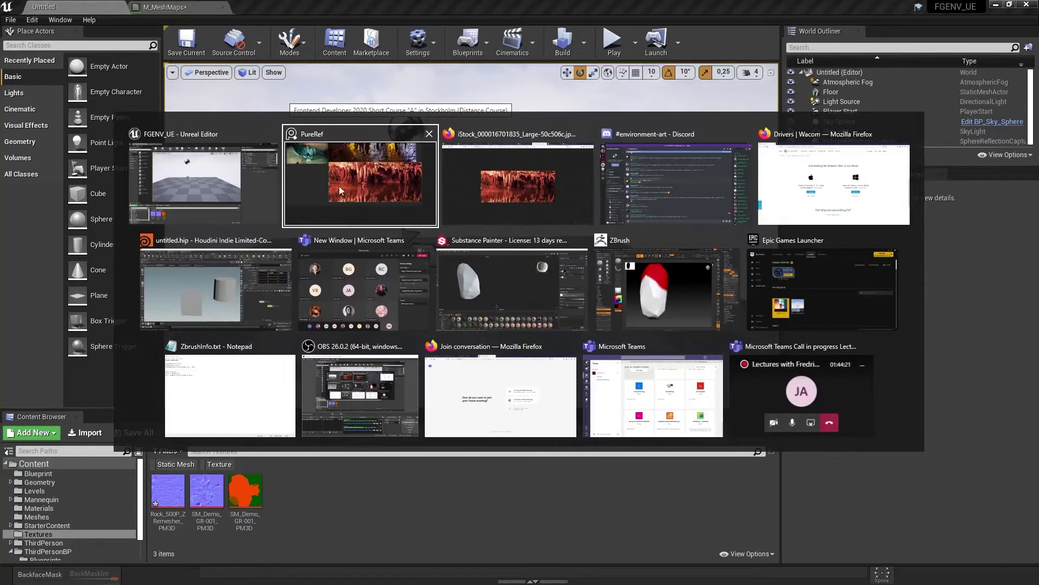
left_click(459, 216)
key("alt+Tab")
key("alt+Tab")
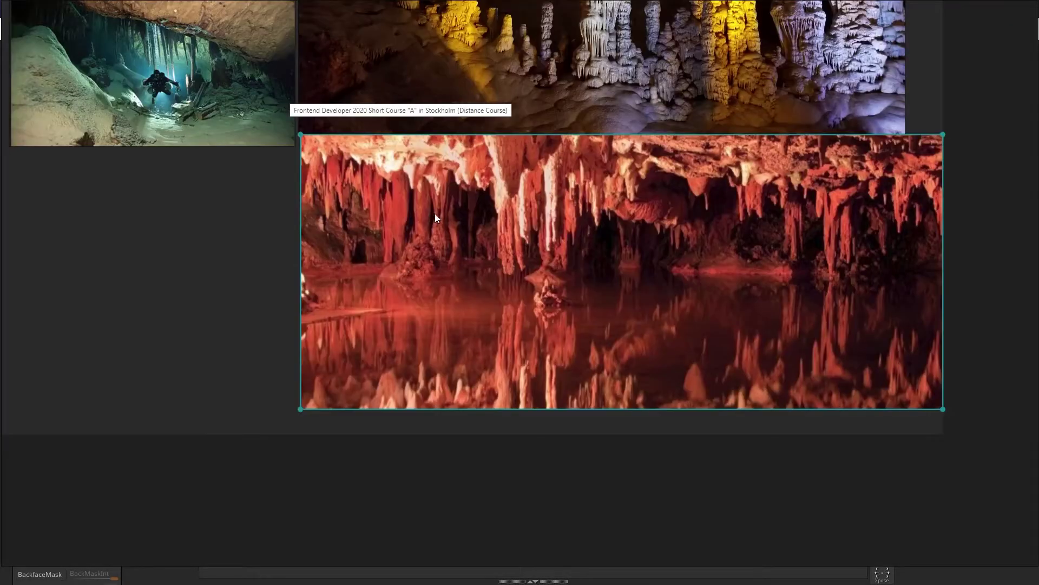
scroll(239, 291, "down", 3)
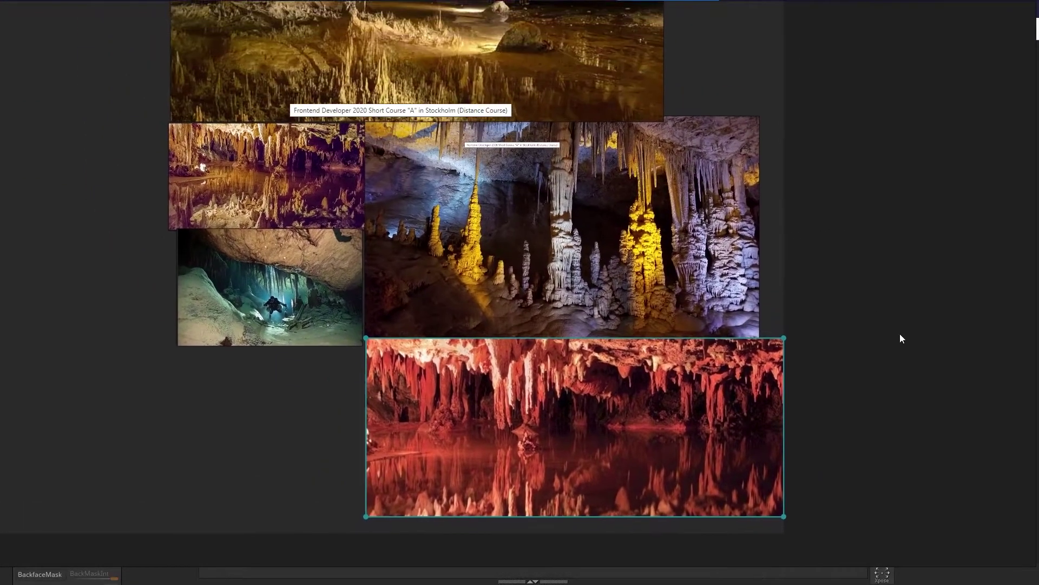
middle_click_drag(900, 334, 951, 330)
left_click(951, 330)
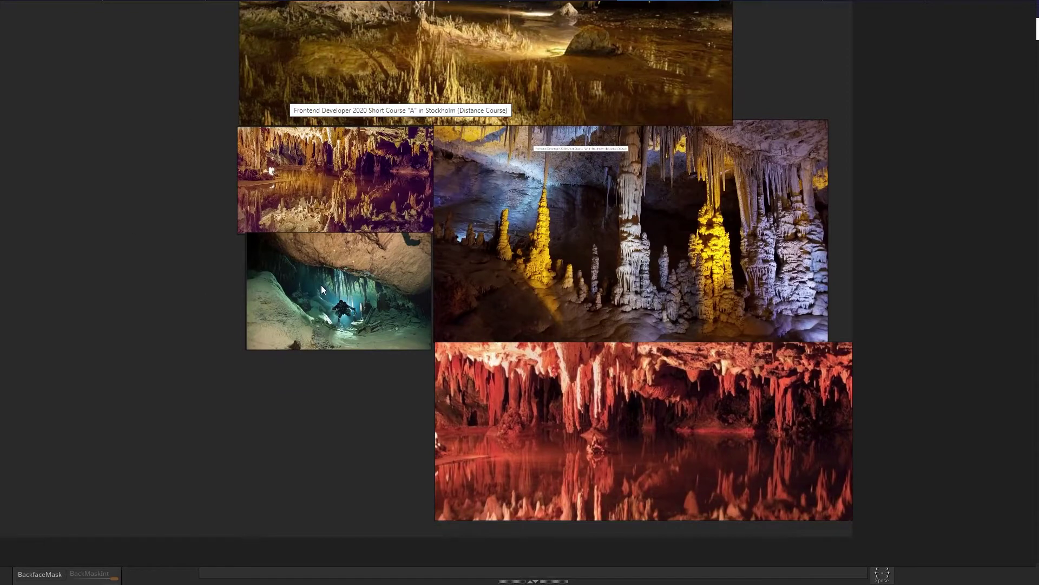
key("alt+Tab")
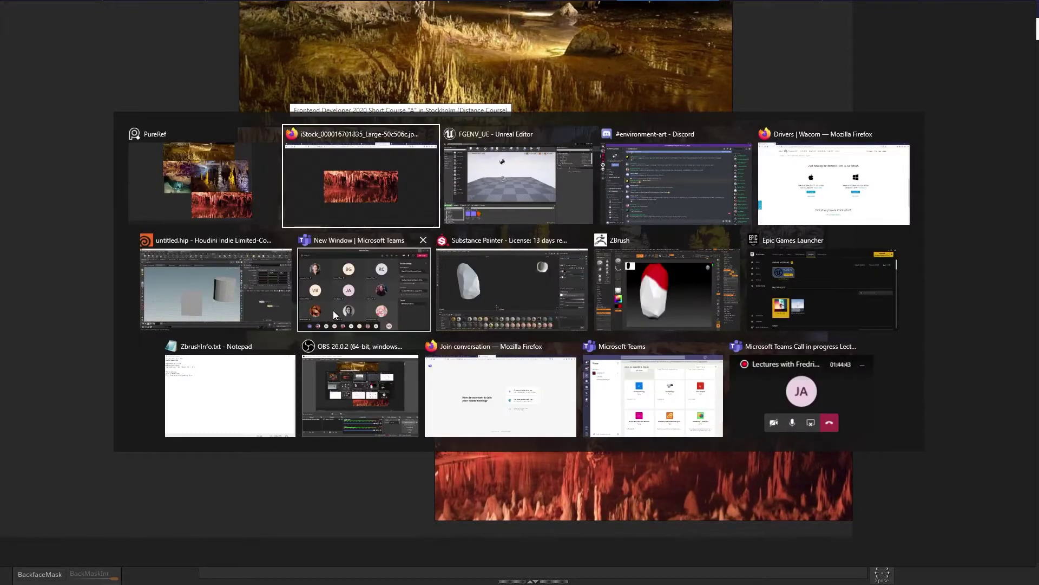
key("Tab")
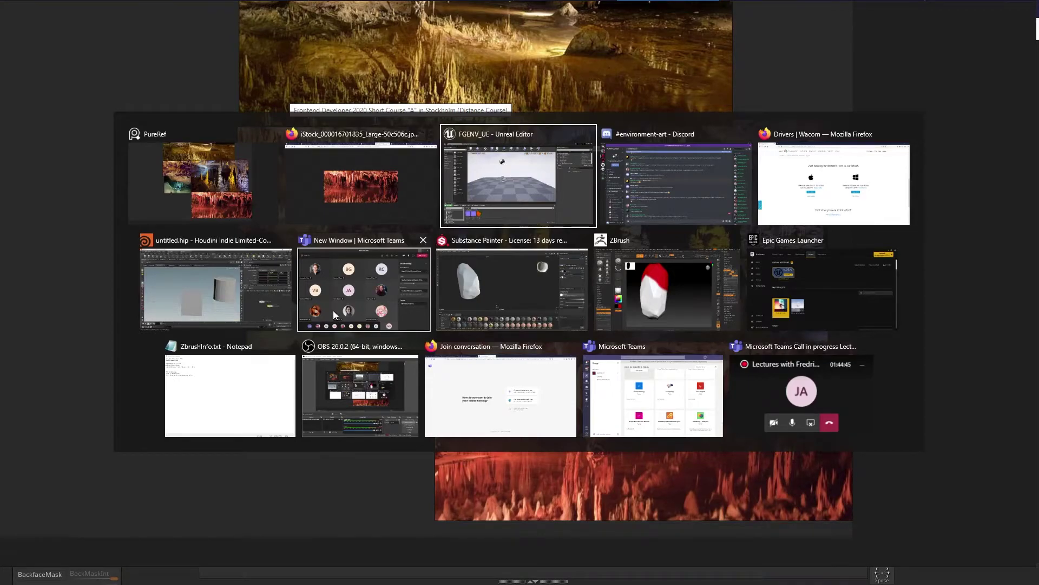
scroll(514, 263, "down", 10)
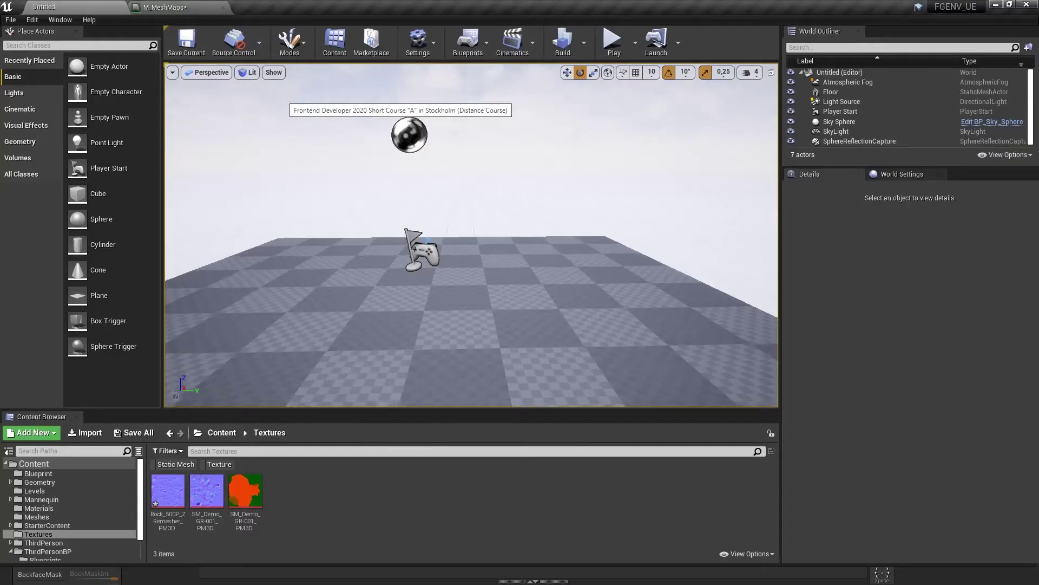
key("alt+Tab")
left_click(543, 161)
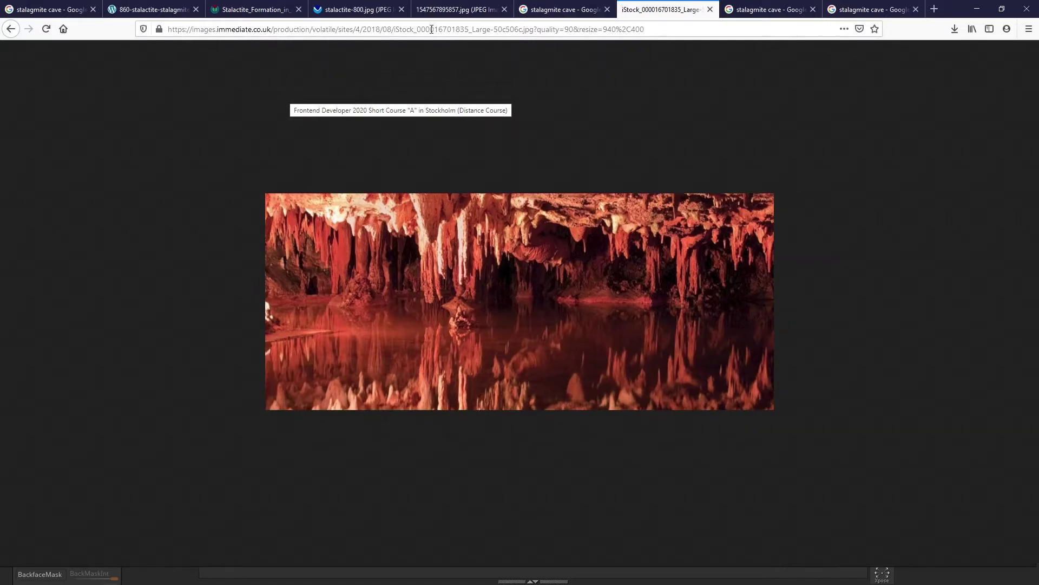
key("alt+Tab")
left_click(547, 178)
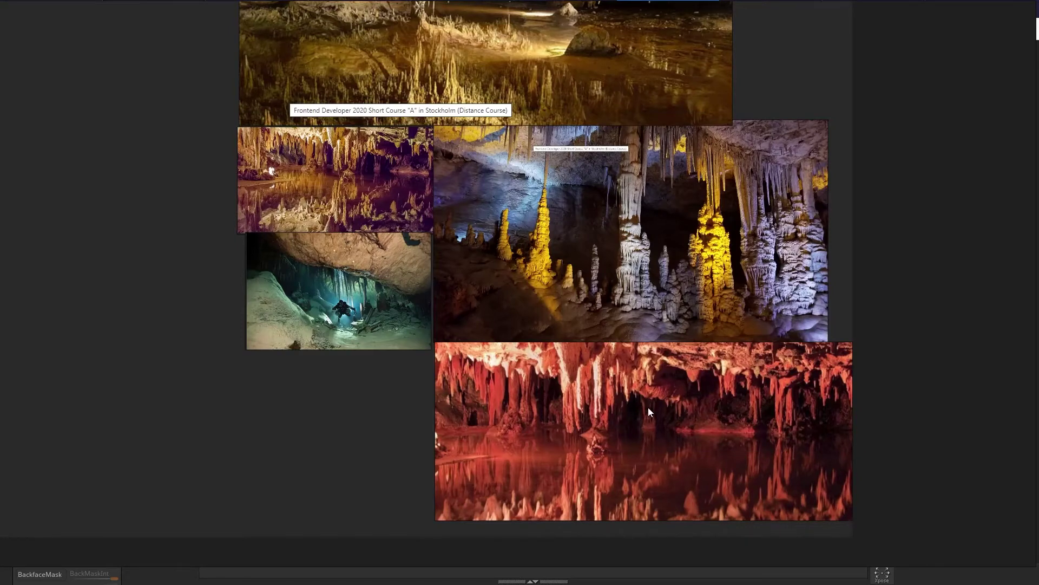
Step: Switch to Unreal Editor and delete the checkered floor from the untitled level
key("alt+Tab")
key("alt+Tab")
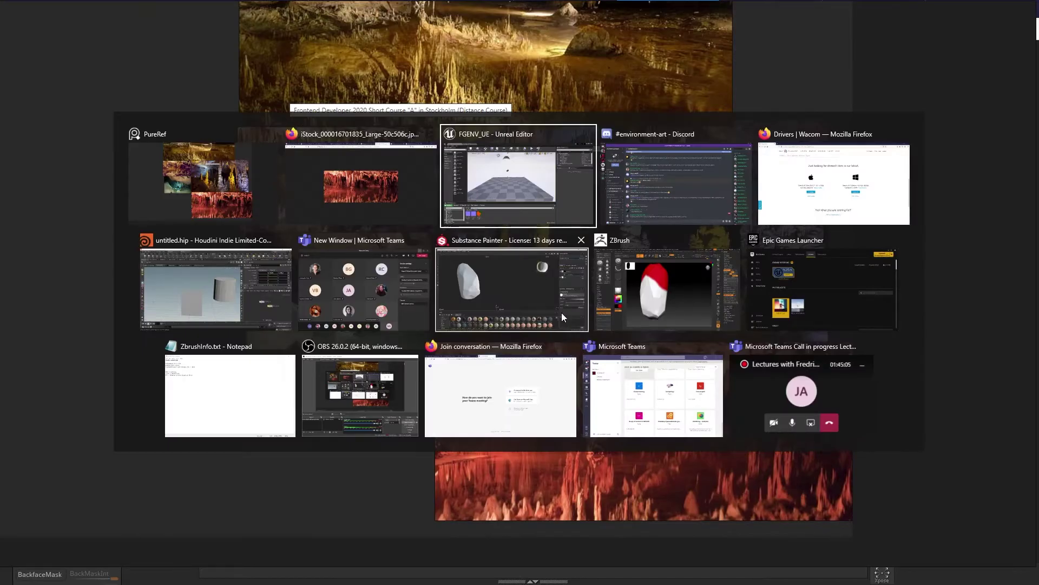
scroll(558, 289, "down", 10)
left_click_drag(558, 289, 606, 322, "alt")
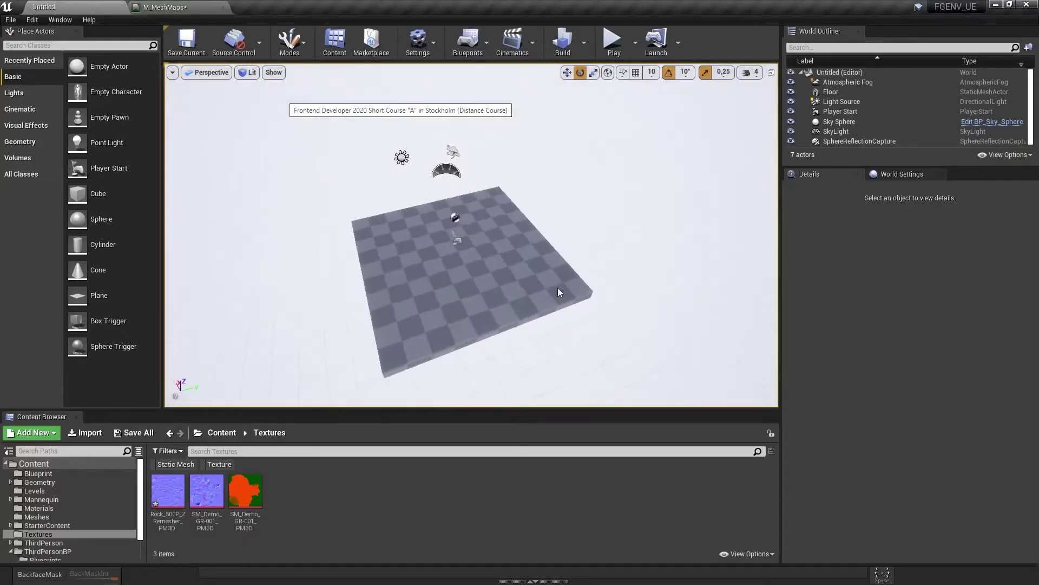
left_click(538, 305)
key("Delete")
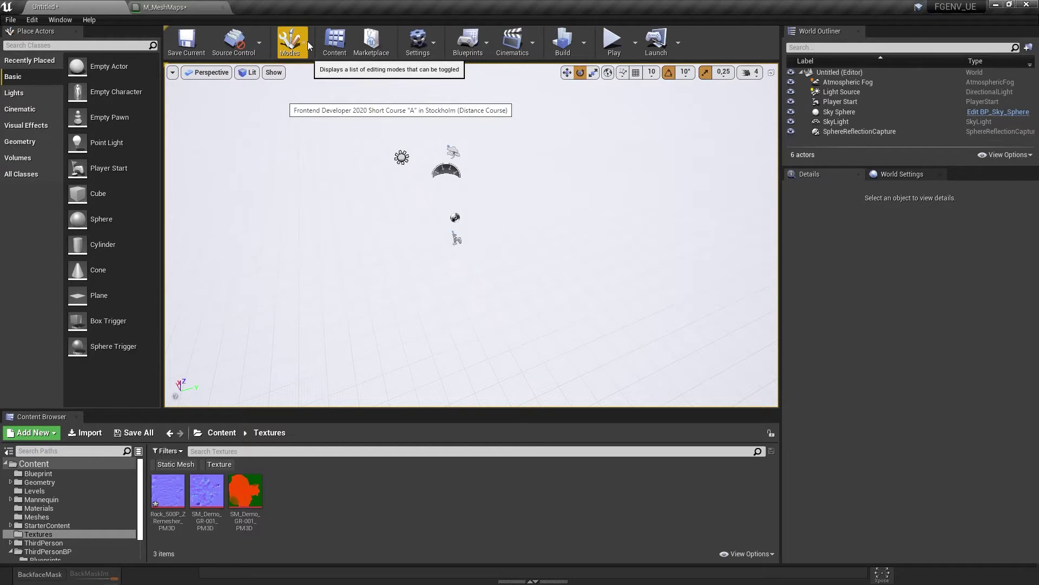
Step: Activate the Landscape editing mode and inspect the preview grid of the new landscape
left_click(291, 38)
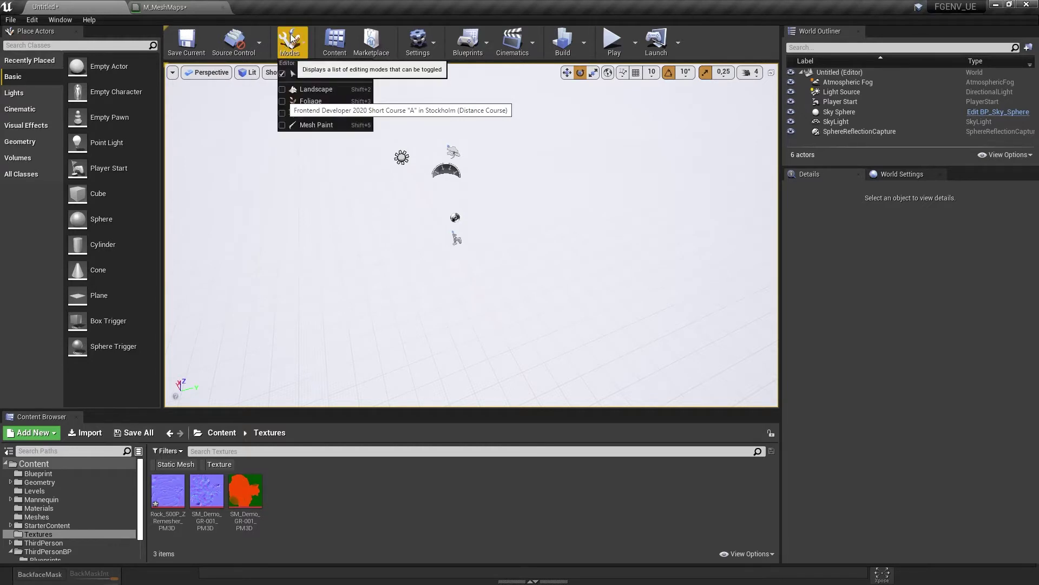
left_click(295, 44)
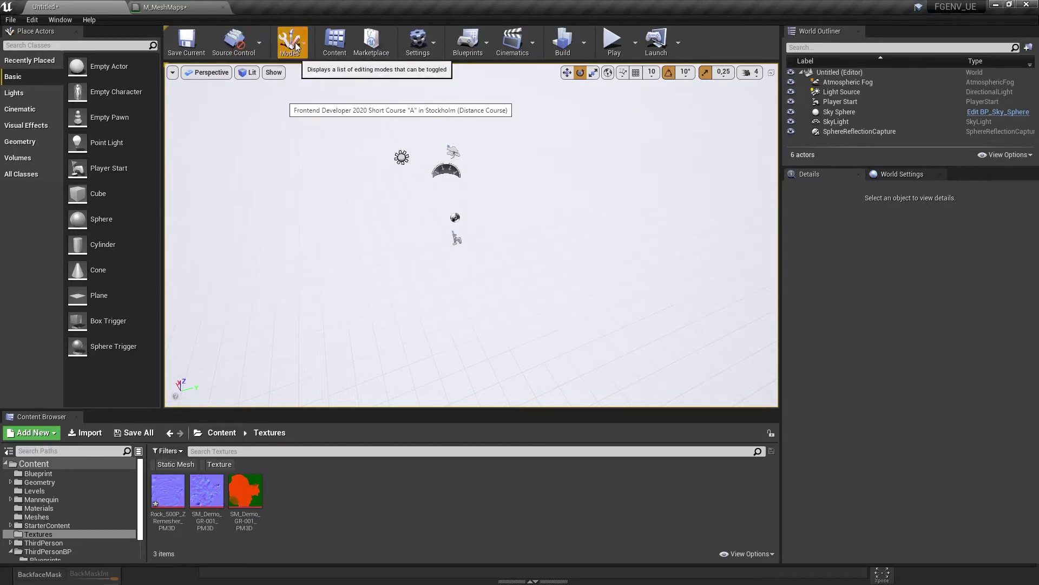
left_click(295, 45)
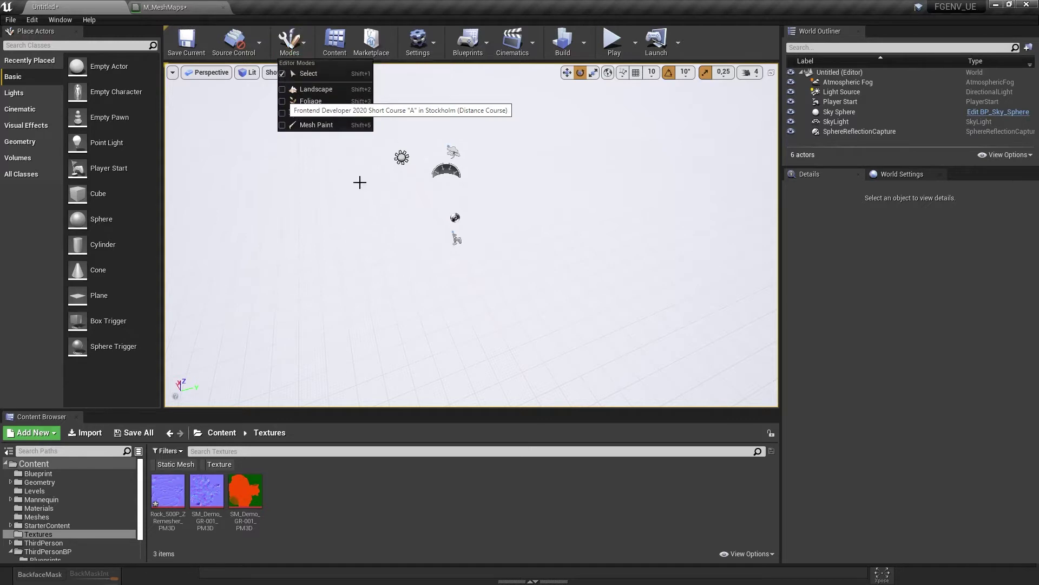
left_click(312, 89)
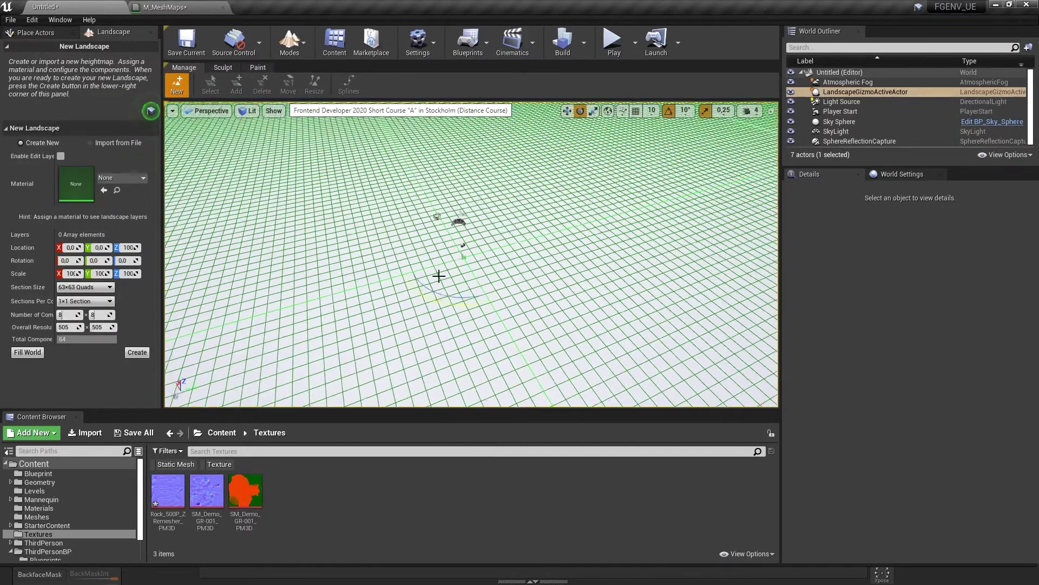
left_click_drag(439, 276, 682, 303, "alt")
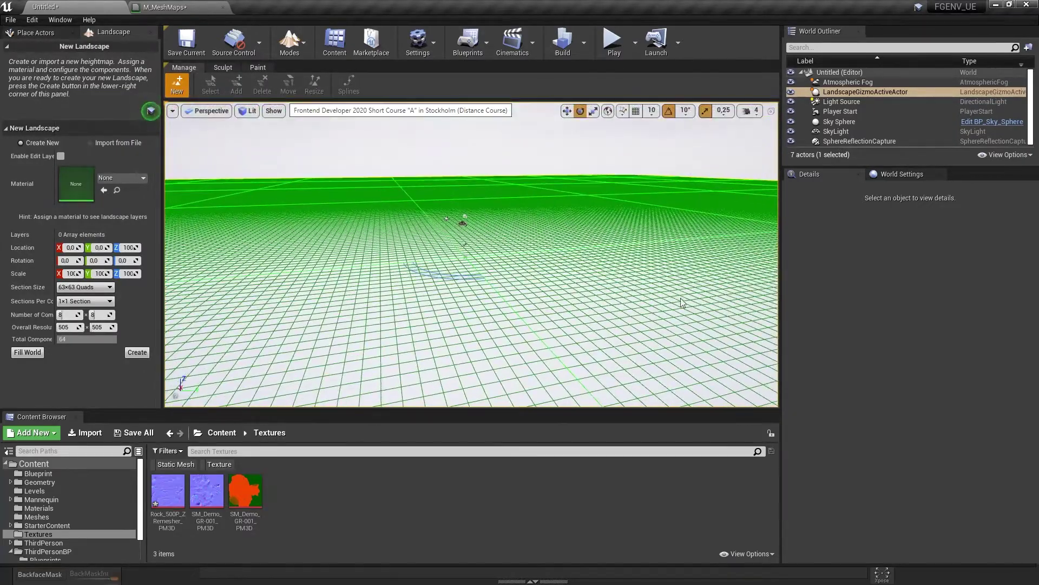
Step: Switch to Select mode, add a basic cube to the level and set its location to 0, 0, 0
scroll(683, 303, "down", 4)
scroll(575, 234, "down", 4)
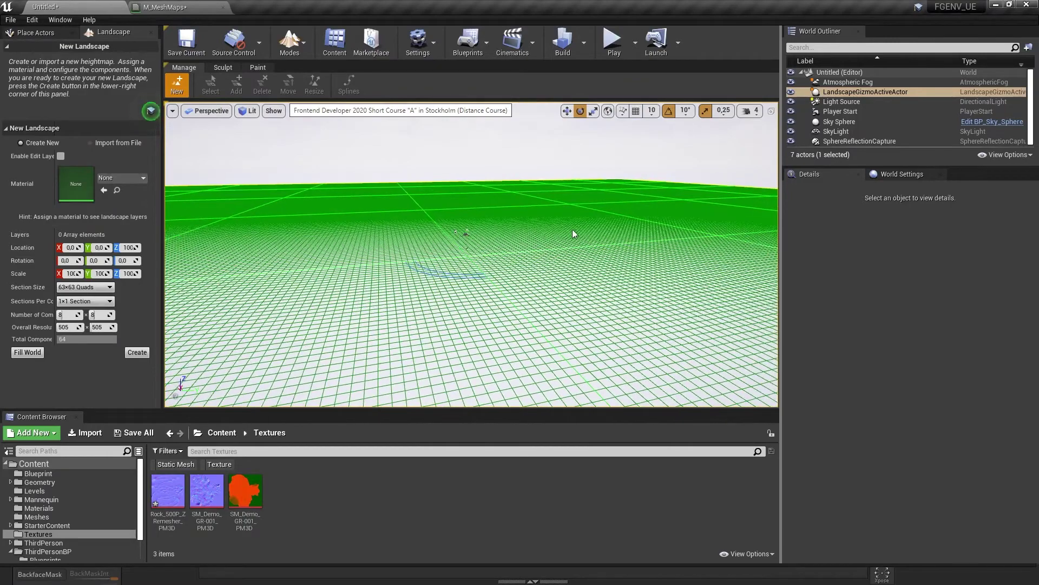
left_click_drag(574, 234, 540, 207, "alt")
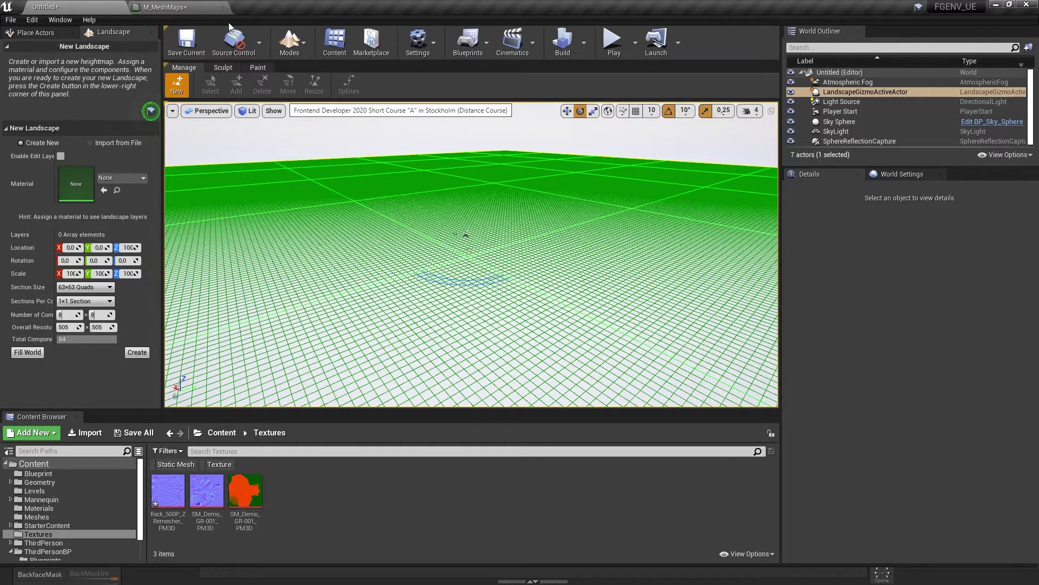
left_click(290, 41)
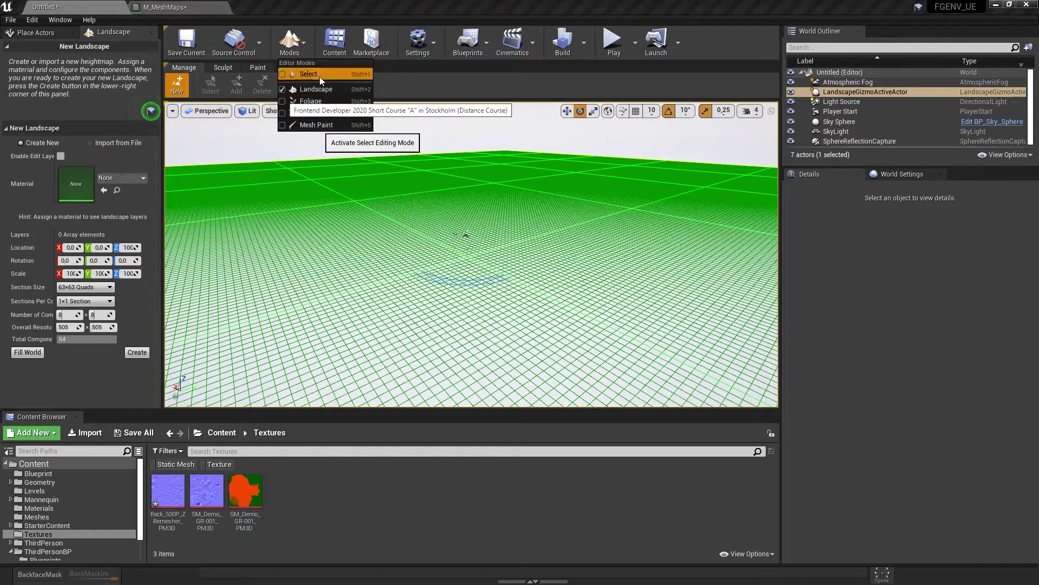
left_click(320, 76)
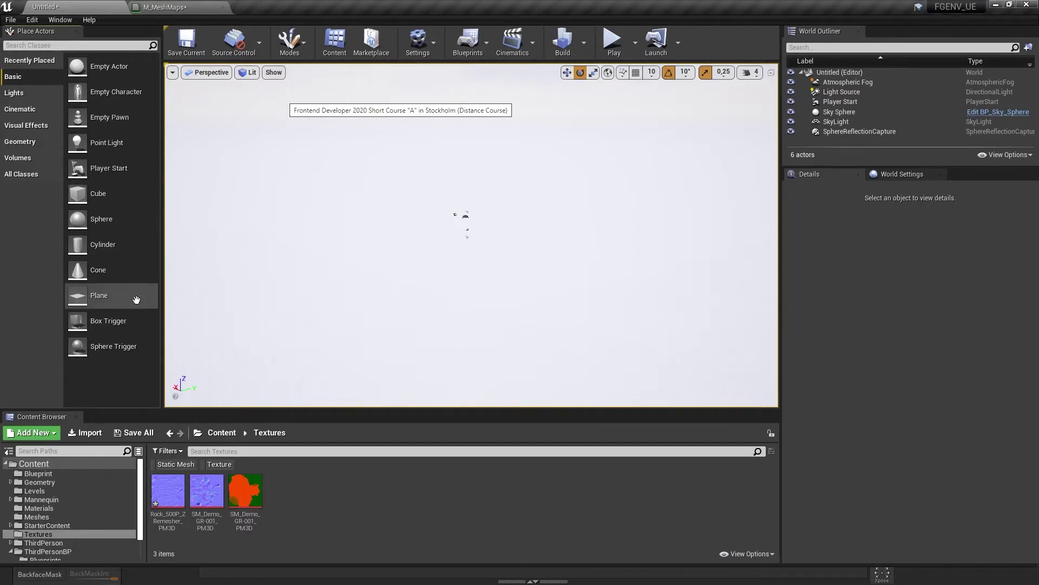
left_click_drag(77, 193, 410, 241)
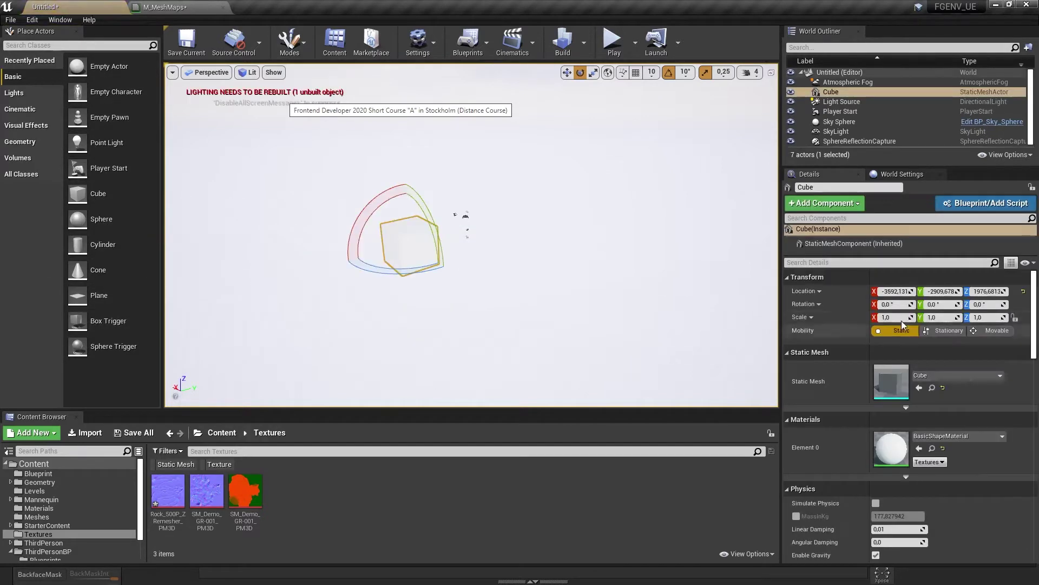
left_click(903, 292)
type("0")
key("Tab")
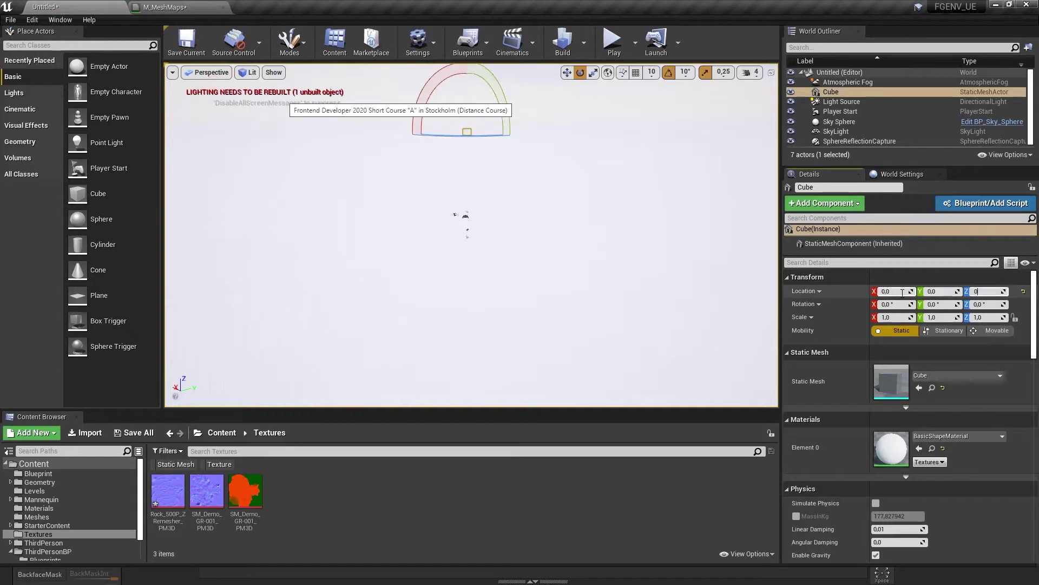
type("0")
key("Return")
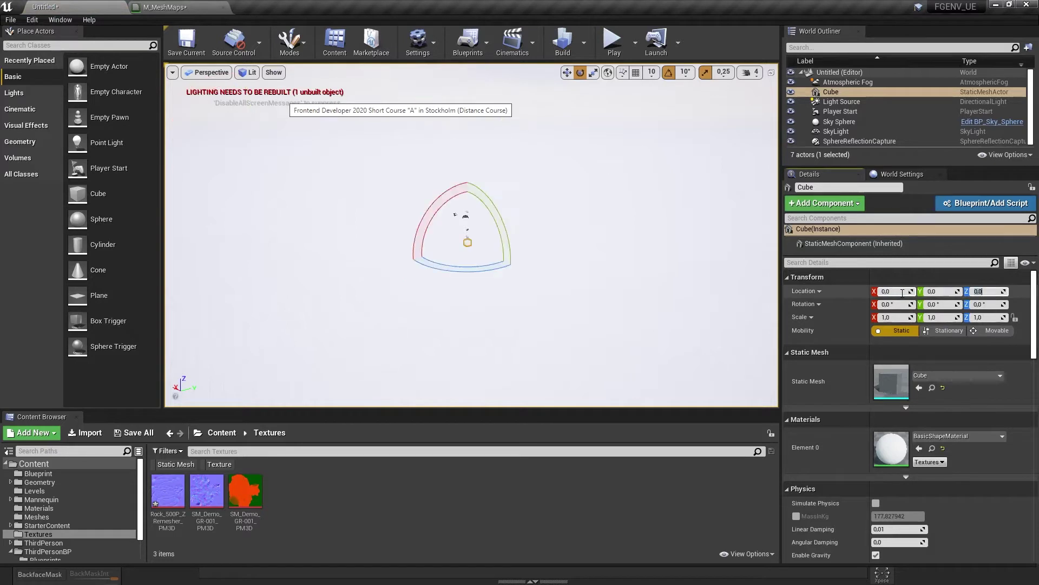
Step: Set the cube's X and Y scale to 400 and view the whole slab as a size reference
left_click(887, 317)
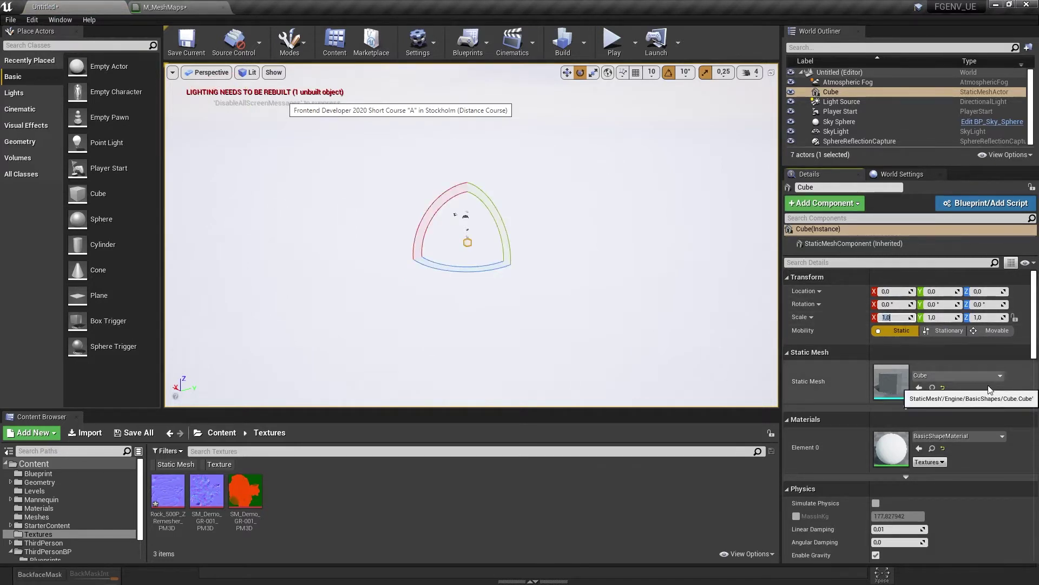
type("400")
key("Tab")
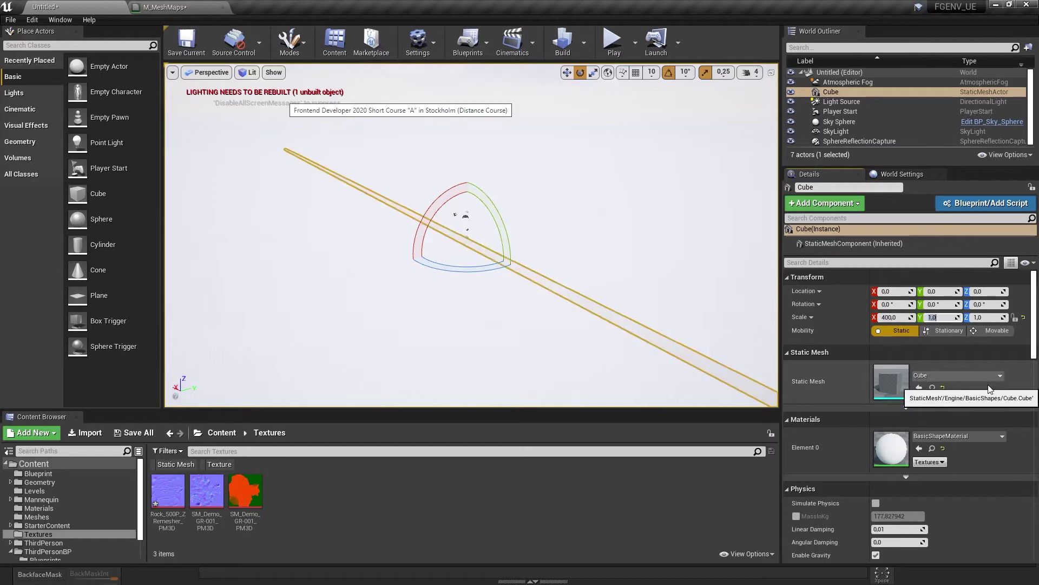
type("400")
key("Return")
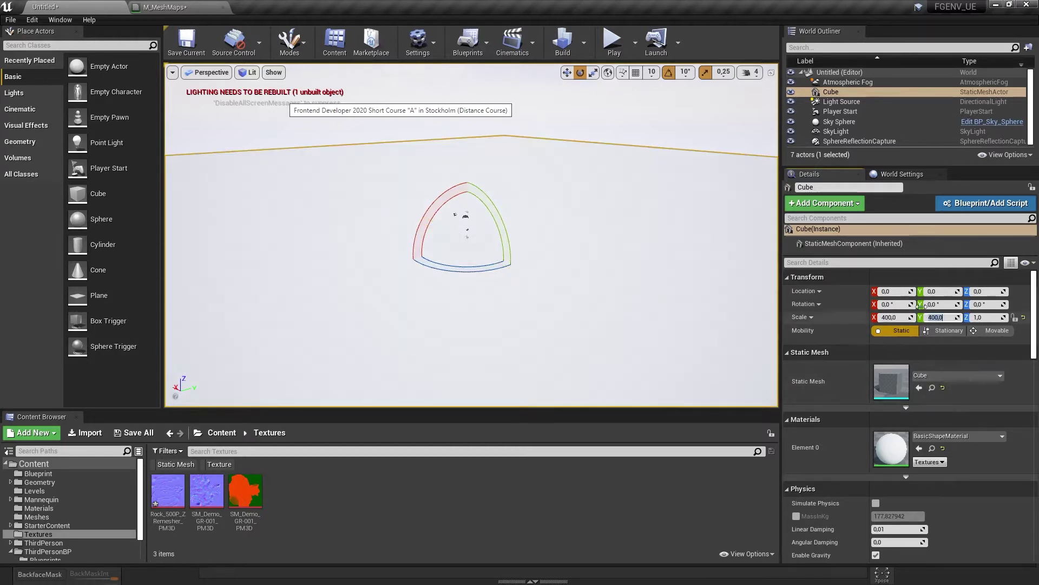
key("s")
right_click_drag(623, 282, 623, 282)
right_click_drag(661, 405, 662, 405)
left_click_drag(629, 202, 629, 202, "alt")
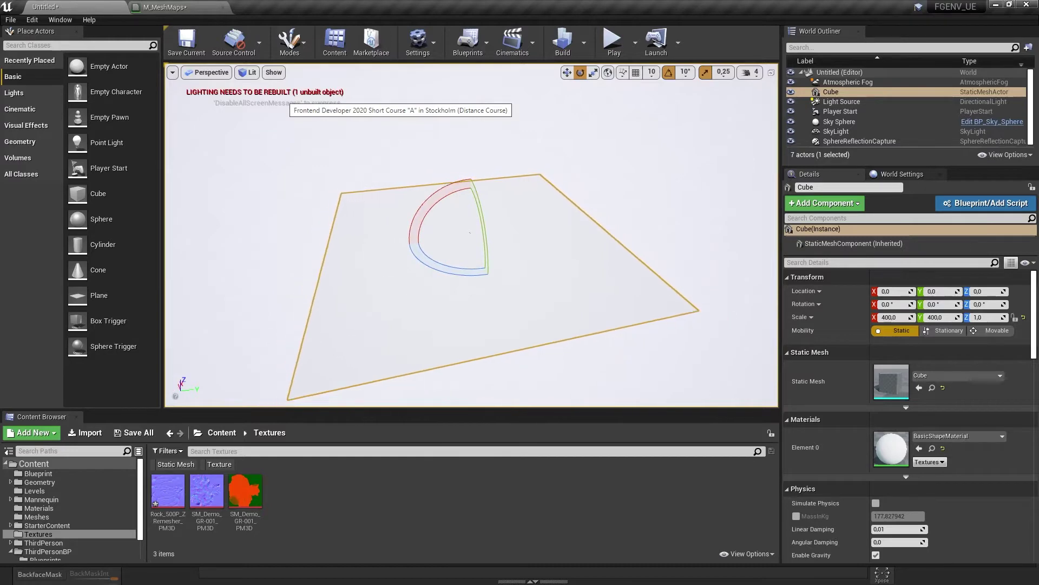
Step: Create a new landscape in Landscape mode with X and Y scale about 80 and delete the reference cube
left_click(289, 43)
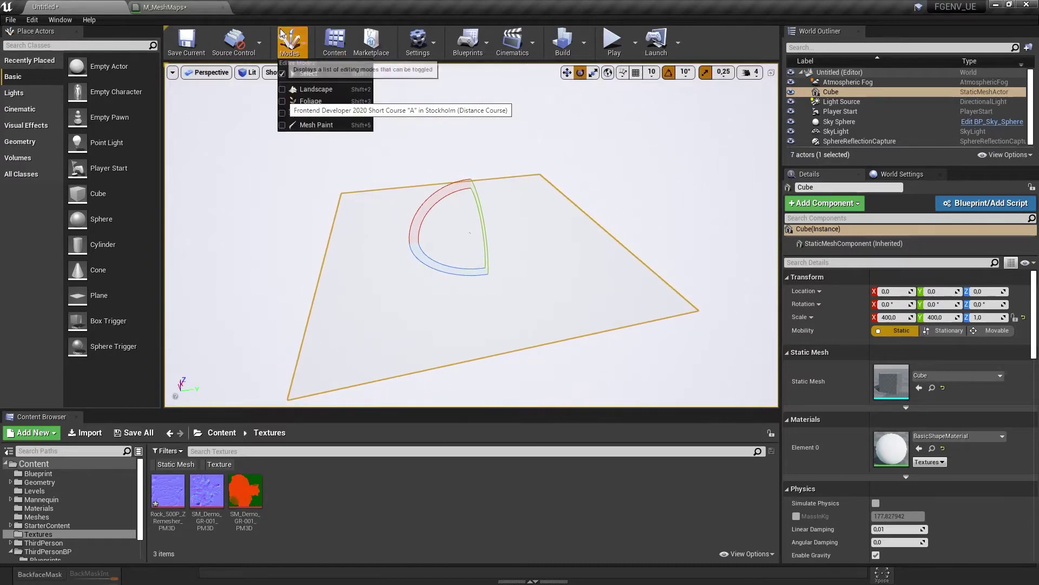
left_click(316, 83)
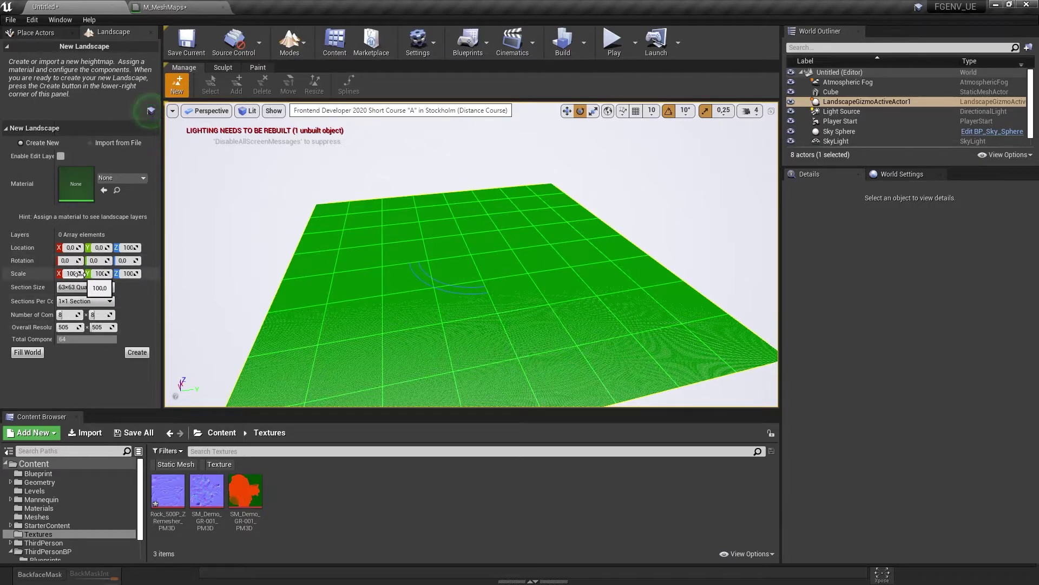
mouse_move(76, 274)
left_mouse_down()
mouse_move(60, 274)
mouse_move(74, 274)
left_mouse_up()
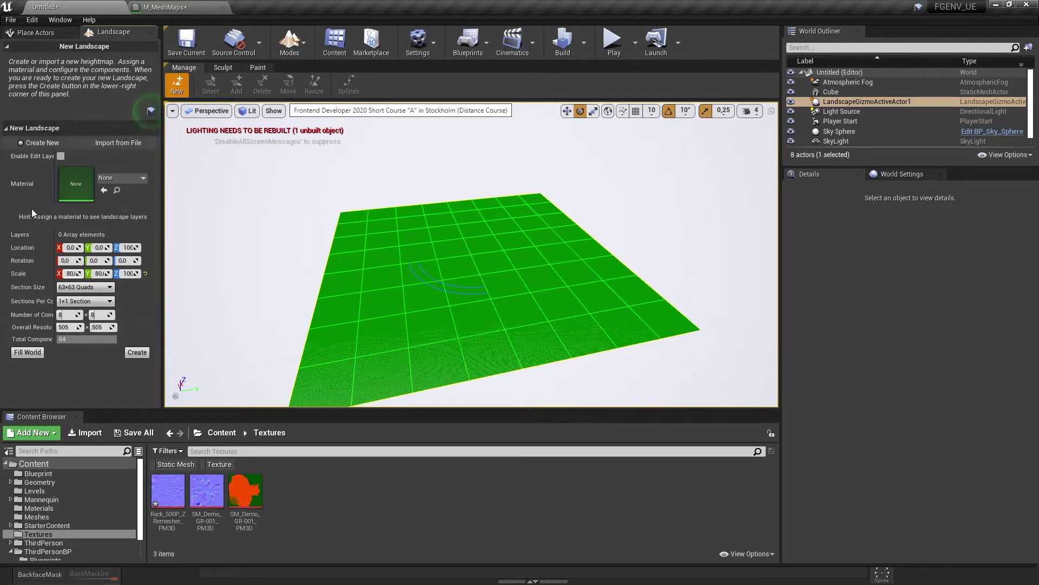
left_click(136, 352)
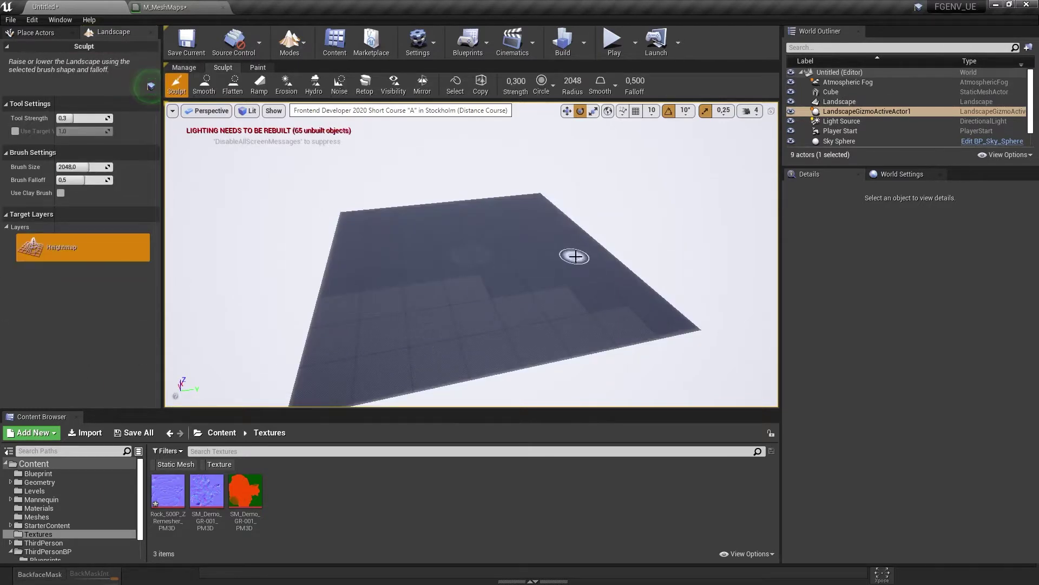
left_click(842, 92)
key("Delete")
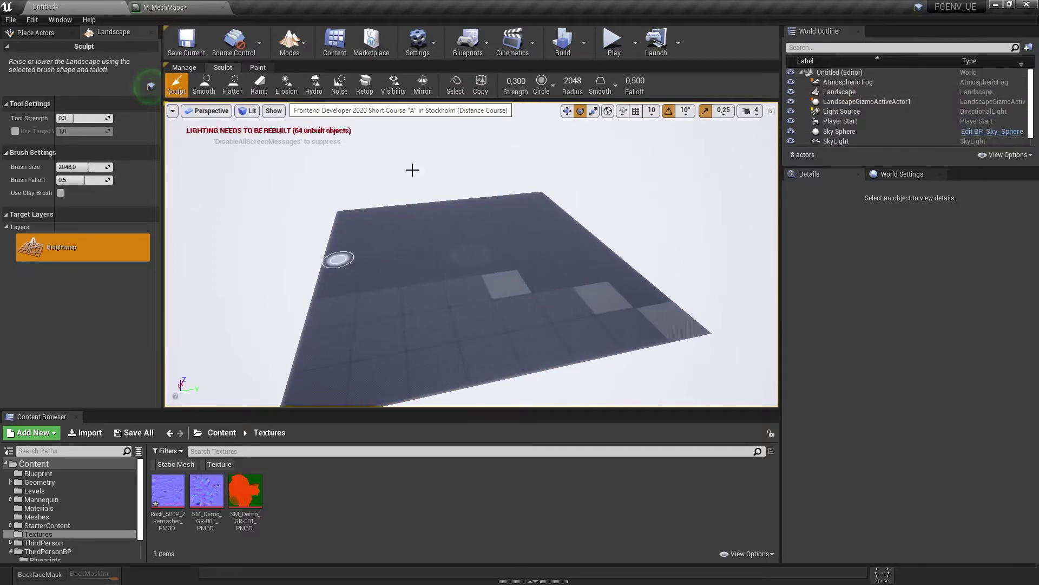
Step: Raise the viewport camera speed to 6 and fly down to view the landscape surface up close
right_click_drag(443, 286, 463, 316)
left_click(754, 112)
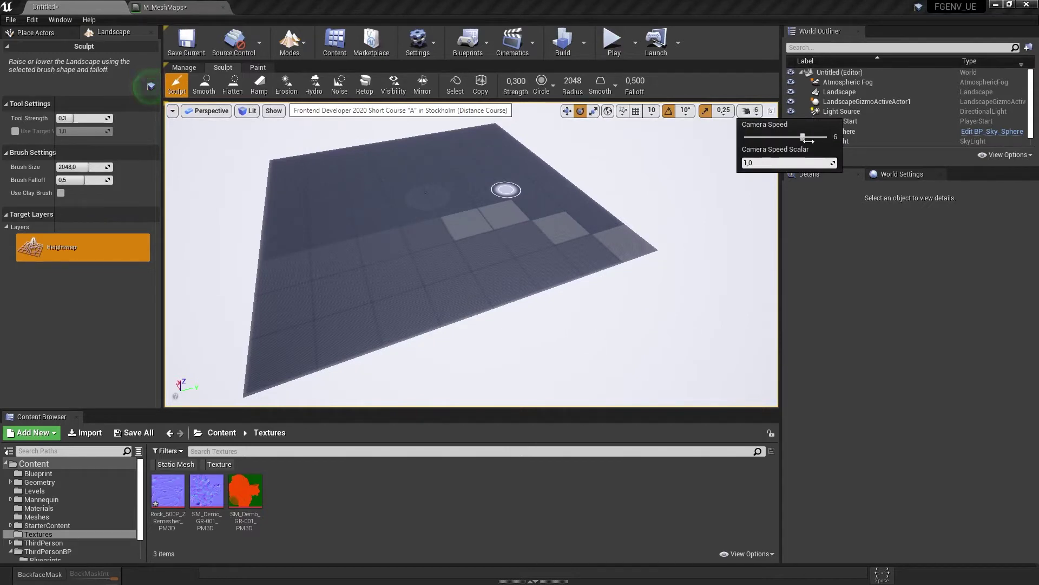
key("w")
mouse_move(644, 217)
right_mouse_down()
mouse_move(612, 239)
mouse_move(652, 193)
mouse_move(525, 201)
mouse_move(644, 198)
right_mouse_up()
key("w")
key("w")
key("s")
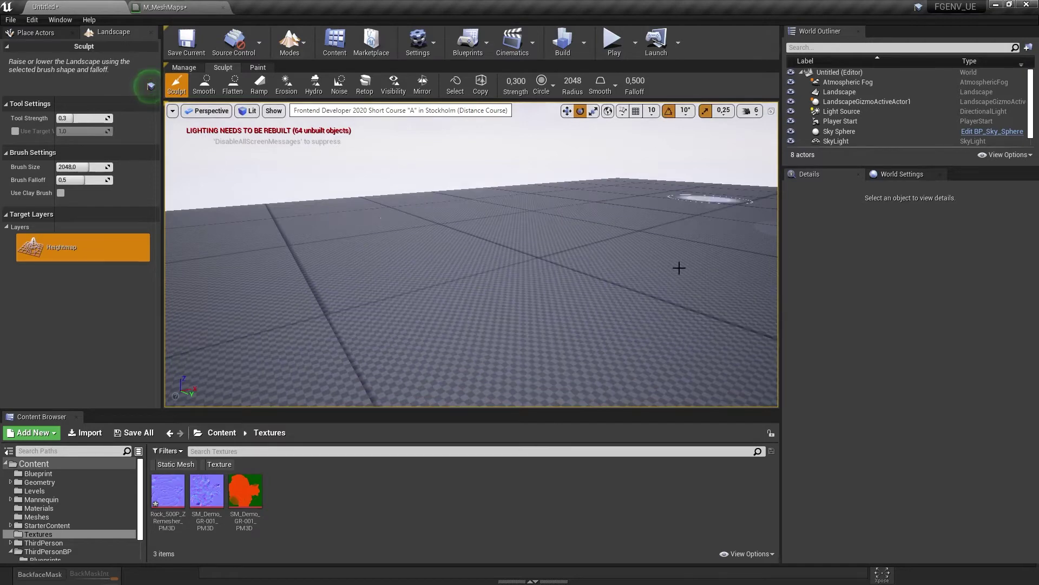
right_click_drag(528, 263, 558, 281)
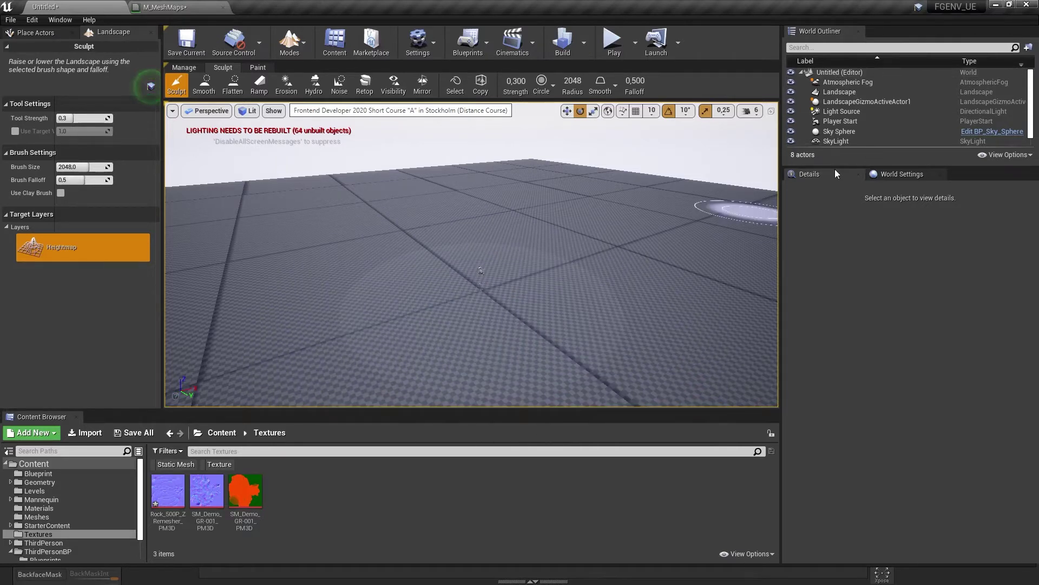
Step: Enlarge the World Outliner and set the sphere reflection capture's influence radius to about 14356
left_click_drag(846, 168, 844, 369)
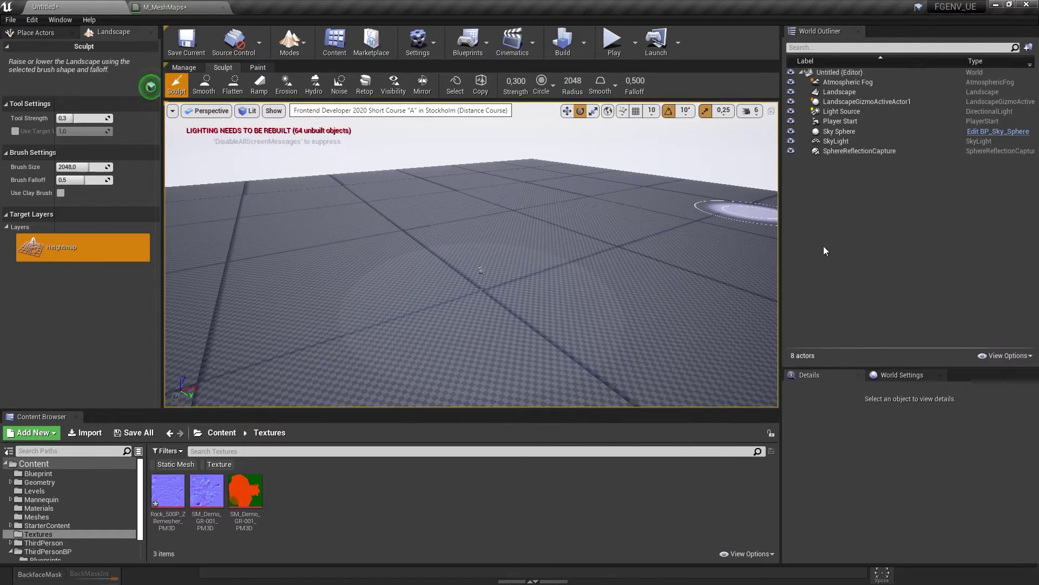
left_click(848, 152)
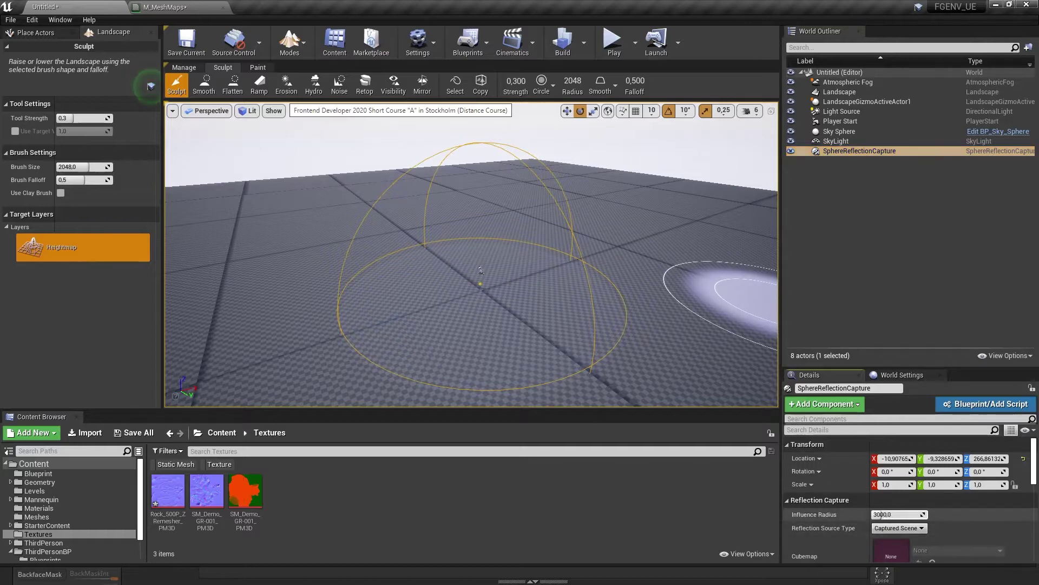
type("8")
key("Return")
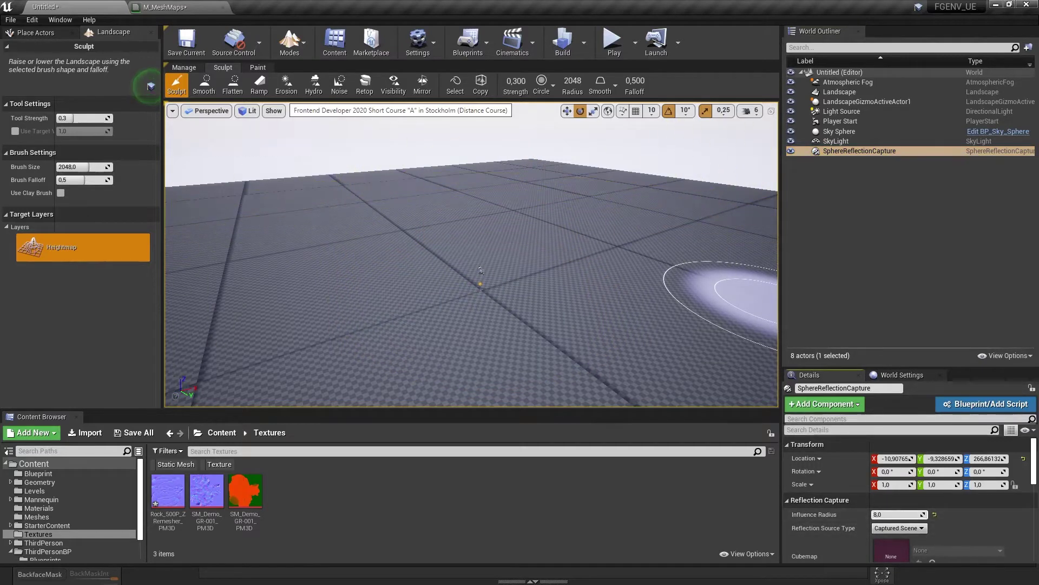
left_click_drag(881, 515, 920, 514)
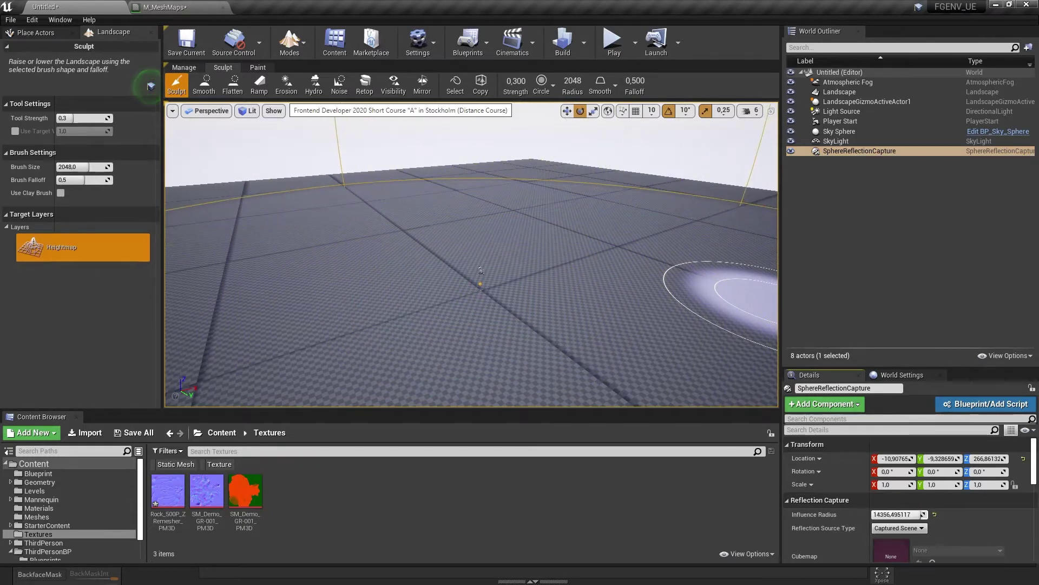
mouse_move(401, 289)
right_mouse_down()
mouse_move(414, 328)
mouse_move(387, 298)
mouse_move(409, 298)
mouse_move(395, 287)
mouse_move(400, 333)
mouse_move(349, 327)
right_mouse_up()
key("w")
key("s")
key("s")
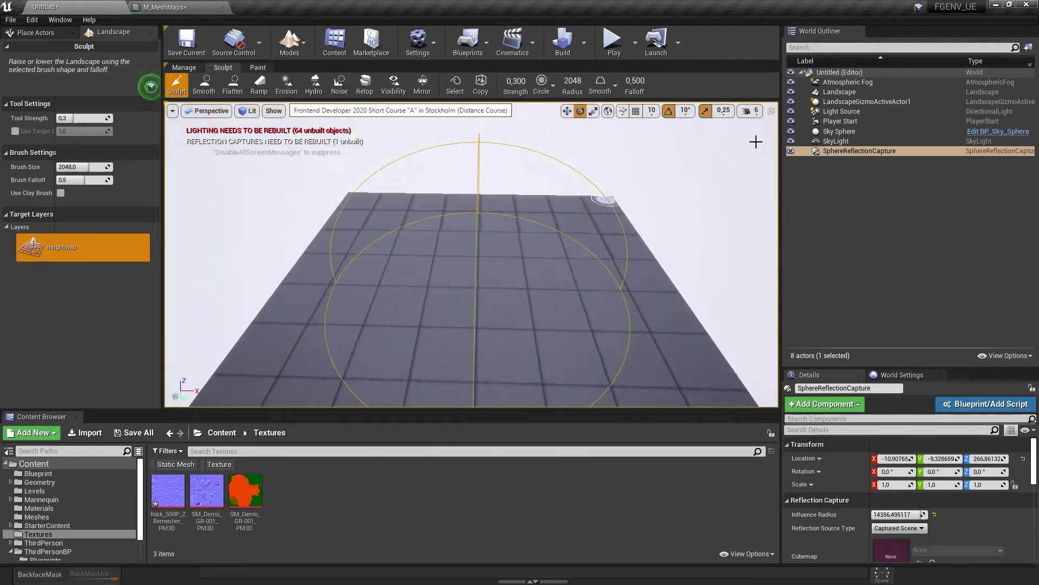
Step: Duplicate the sphere reflection capture, switch to Select mode and reduce the copy's influence radius to about 3439
left_click(826, 152)
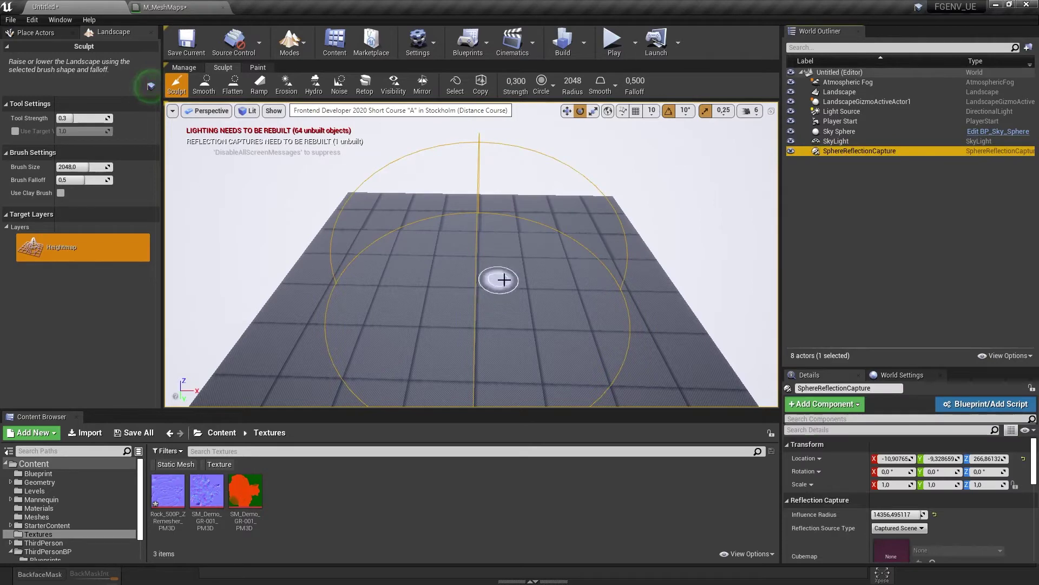
mouse_move(427, 288)
right_mouse_down()
mouse_move(475, 285)
mouse_move(478, 296)
mouse_move(481, 286)
mouse_move(478, 299)
right_mouse_up()
key("a")
key("w")
key("s")
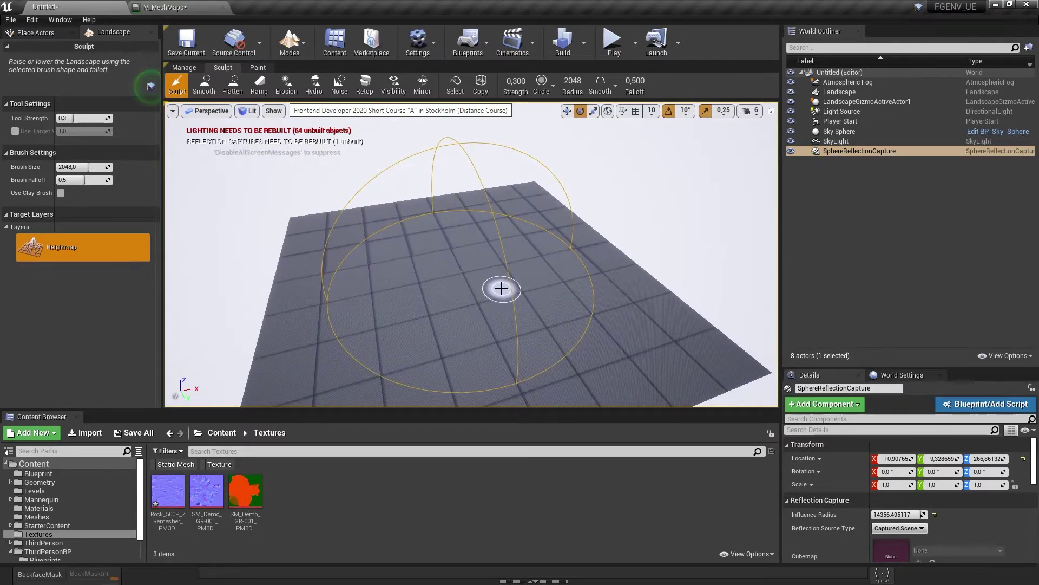
key("ctrl+w")
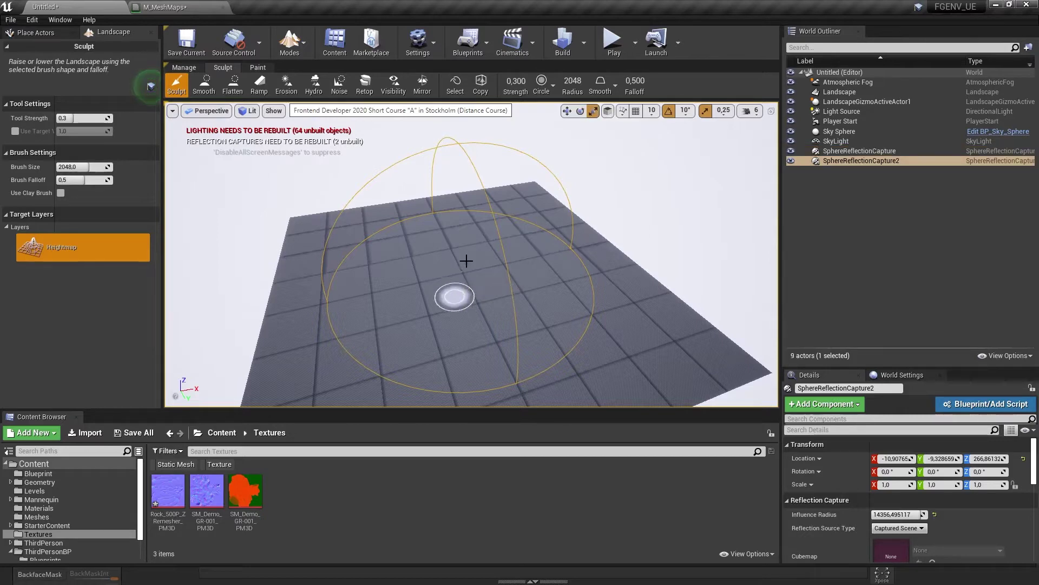
left_click(289, 48)
left_click(310, 73)
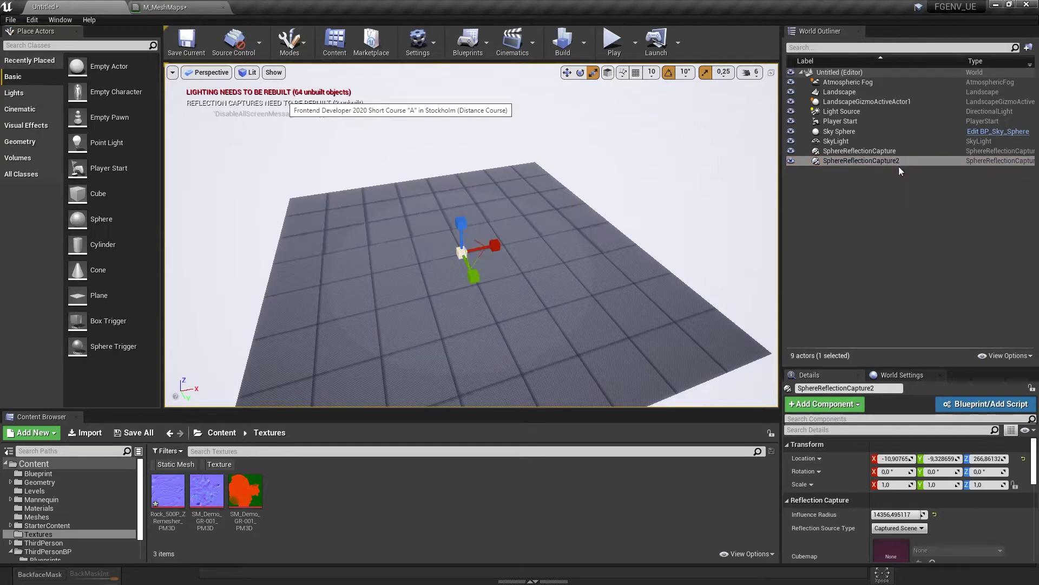
left_click(877, 160)
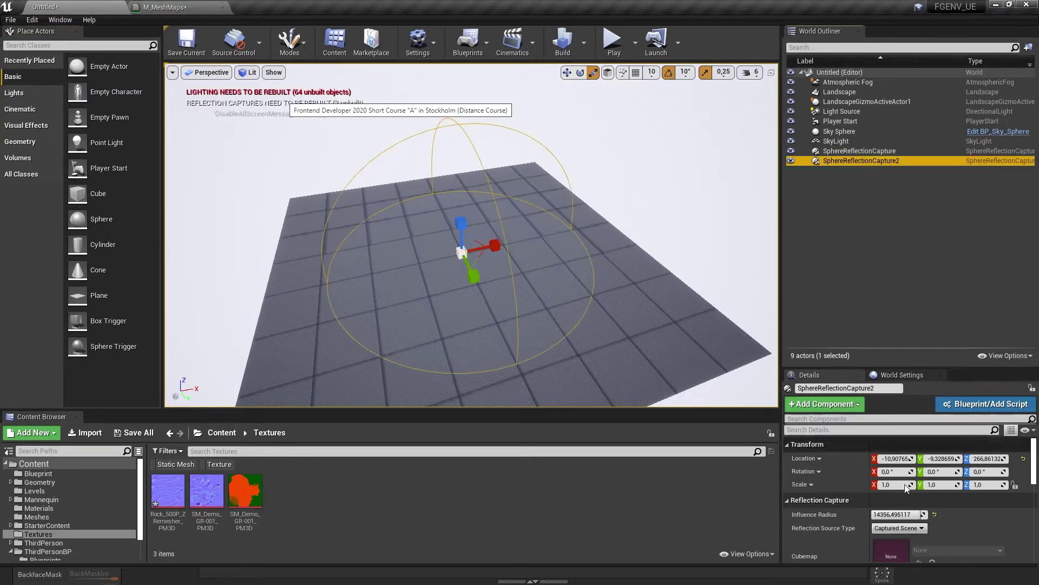
mouse_move(901, 515)
left_mouse_down()
mouse_move(873, 515)
mouse_move(883, 515)
left_mouse_up()
mouse_move(601, 330)
right_mouse_down()
mouse_move(628, 330)
mouse_move(612, 336)
right_mouse_up()
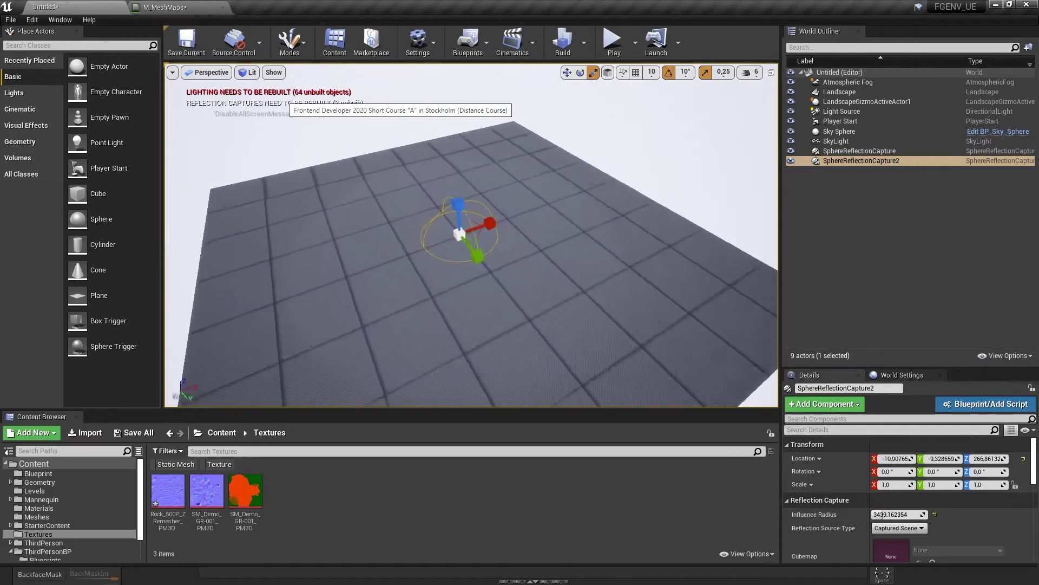
Step: Make three more copies of the small reflection capture along the Y axis, placing the last at Y about 5448
right_click_drag(423, 290, 471, 287)
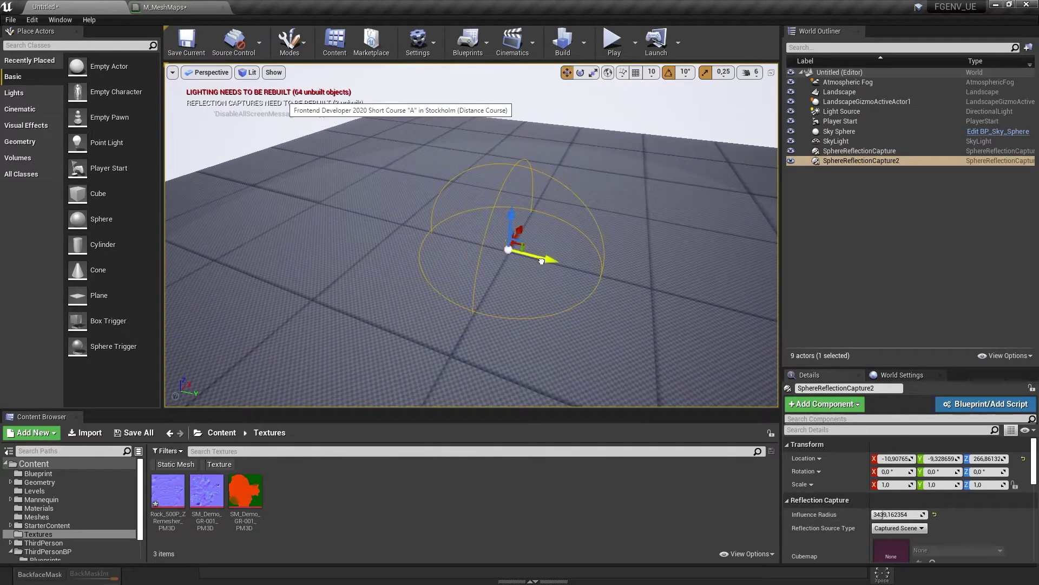
left_click_drag(541, 261, 521, 258, "alt")
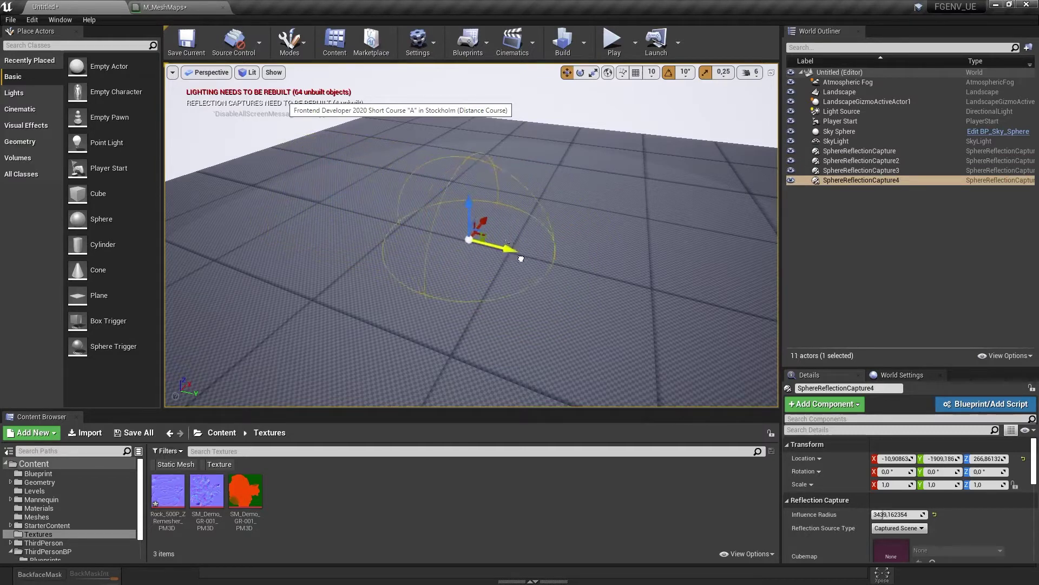
mouse_move(533, 259)
right_mouse_down()
mouse_move(490, 260)
mouse_move(542, 254)
right_mouse_up()
left_click_drag(588, 200, 764, 225, "alt")
right_click_drag(758, 225, 758, 203)
right_click_drag(456, 180, 635, 318)
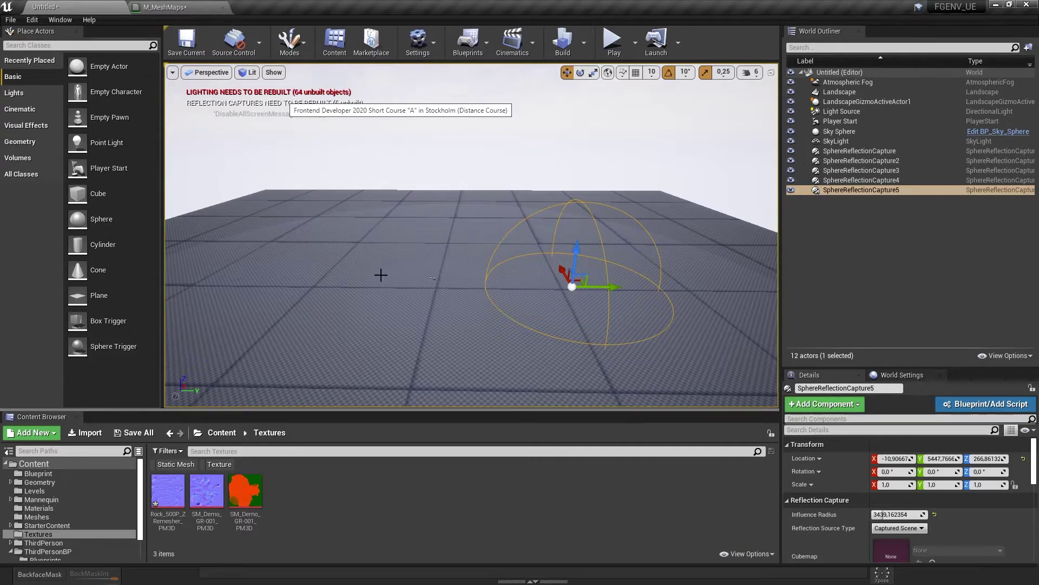
Step: Delete all the sphere reflection captures from the level
right_click_drag(396, 266, 506, 258)
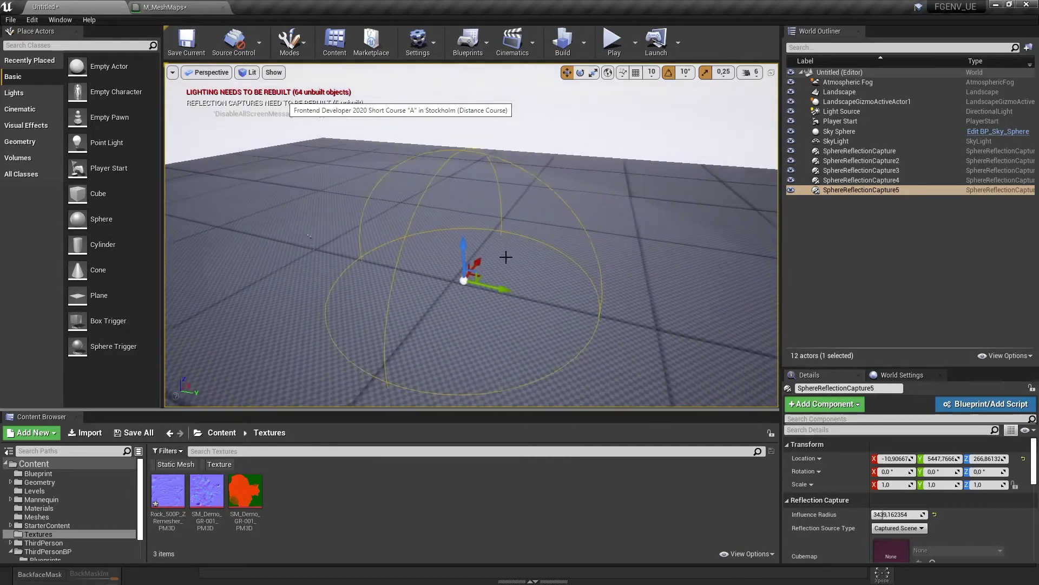
left_click(855, 151, "shift")
key("Delete")
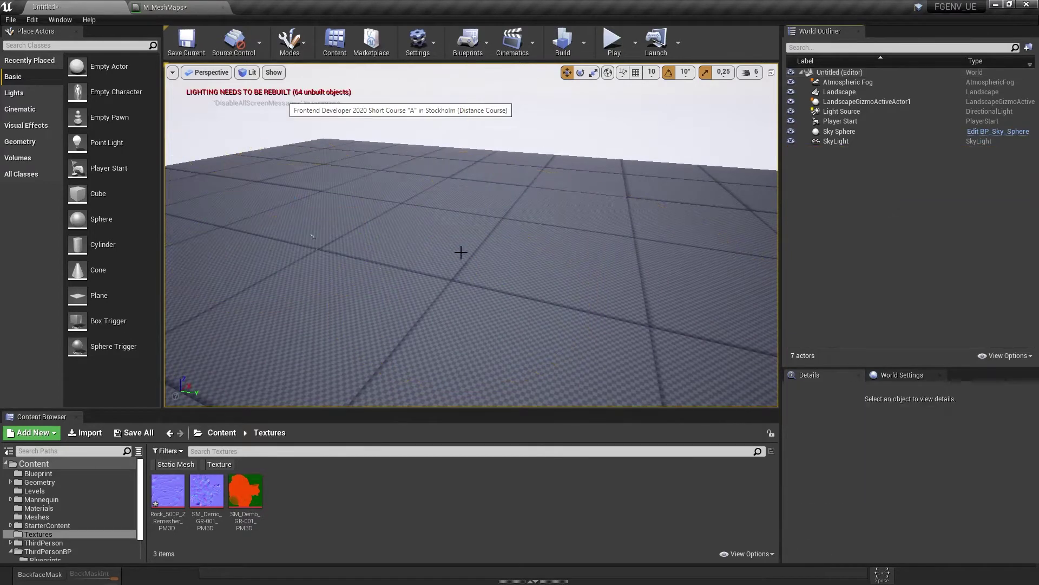
Step: Select the Player Start and raise it above the landscape to Z about 227
right_click_drag(462, 251, 566, 276)
key("w")
left_click(482, 262)
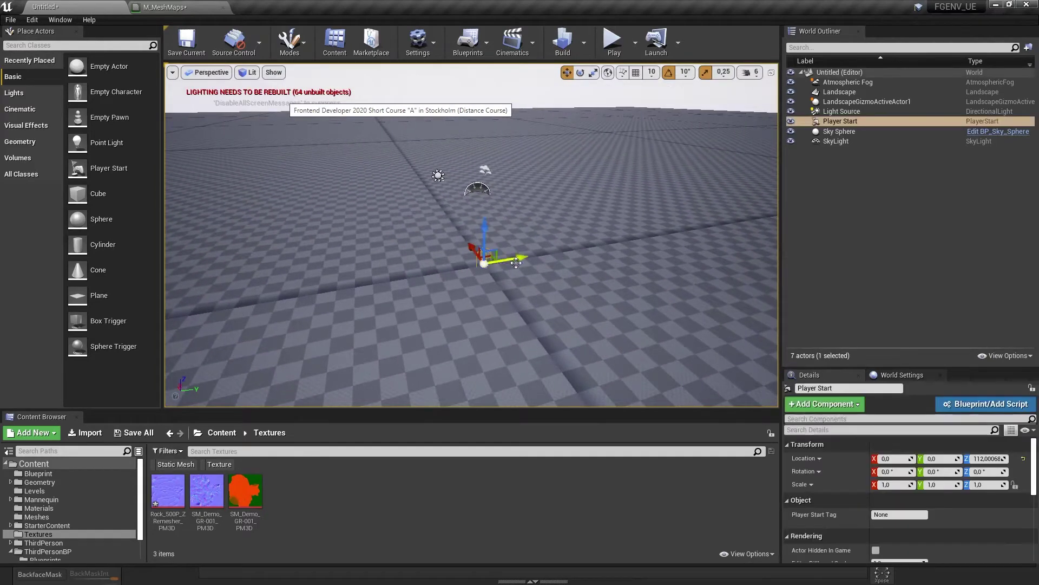
left_click_drag(481, 213, 481, 211)
Step: Set the viewport camera speed to 5 and examine the Player Start's size against the landscape at ground level
mouse_move(482, 211)
right_mouse_down()
mouse_move(479, 157)
mouse_move(481, 222)
mouse_move(474, 181)
mouse_move(480, 193)
right_mouse_up()
key("w")
key("s")
key("q")
key("e")
left_click(757, 73)
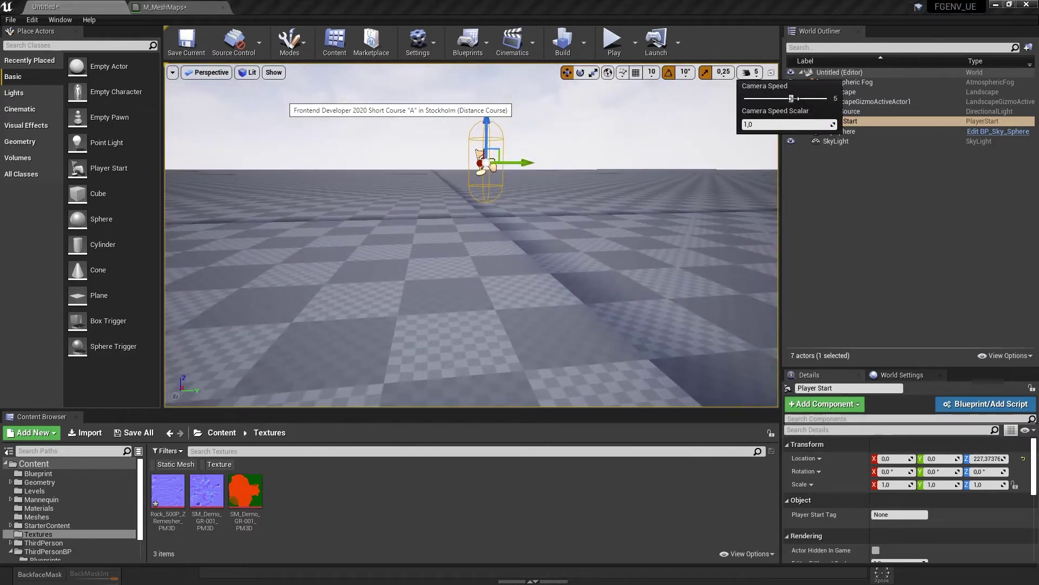
mouse_move(531, 216)
right_mouse_down()
mouse_move(528, 227)
mouse_move(529, 209)
right_mouse_up()
key("w")
key("e")
key("s")
key("q")
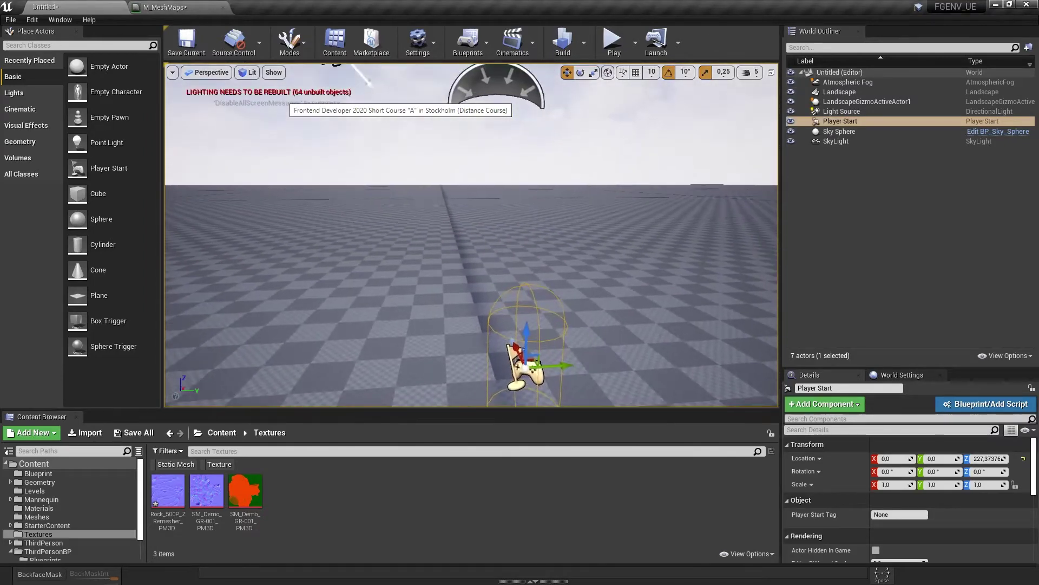
key("s")
mouse_move(483, 246)
right_mouse_down()
mouse_move(491, 243)
mouse_move(483, 246)
right_mouse_up()
key("q")
key("w")
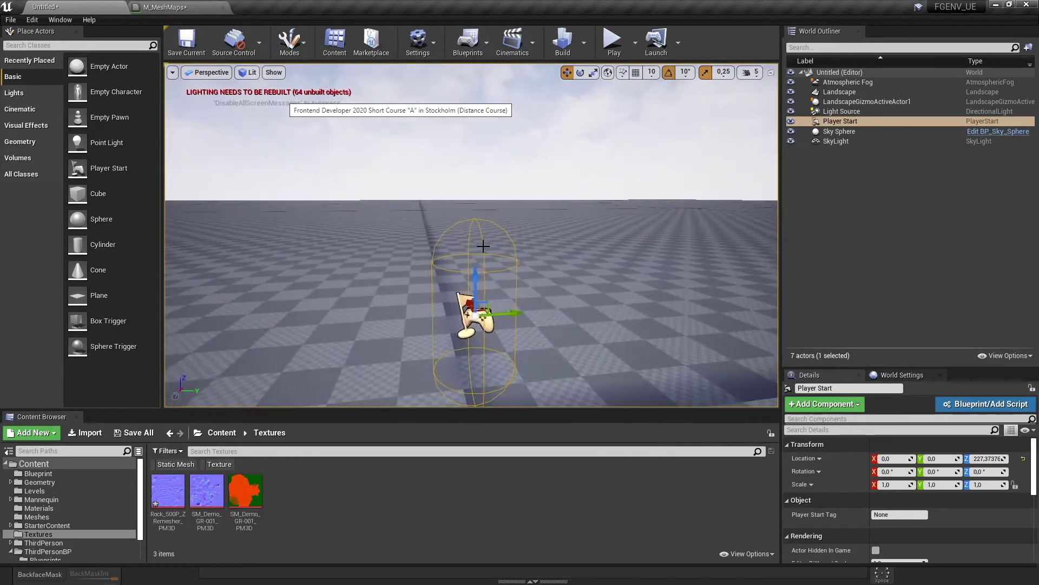
Step: Review the cave reference images in PureRef and return to Unreal Editor
key("alt+Tab")
key("alt+Tab")
key("alt+shift+Tab")
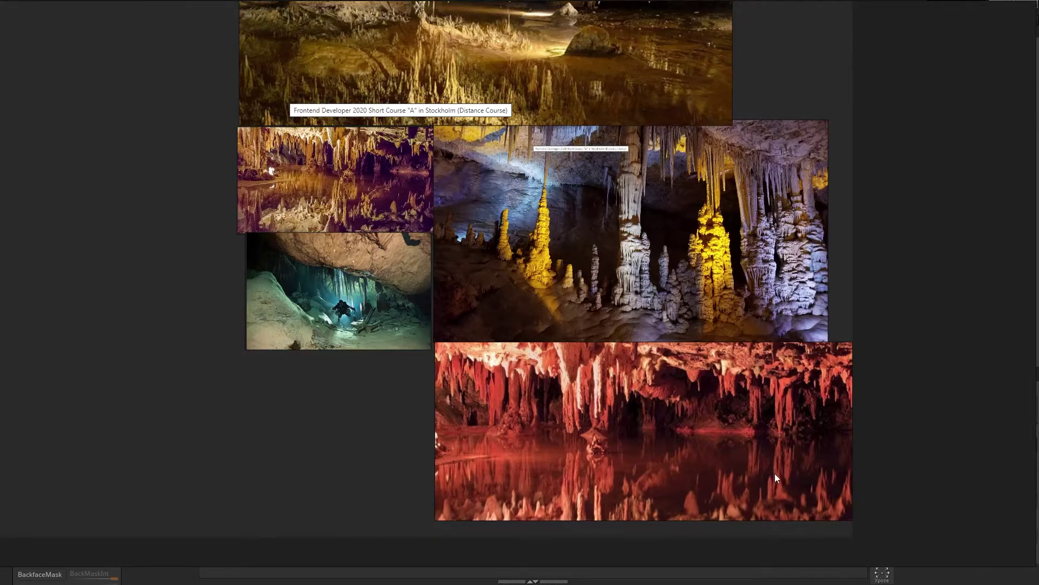
key("alt+Tab")
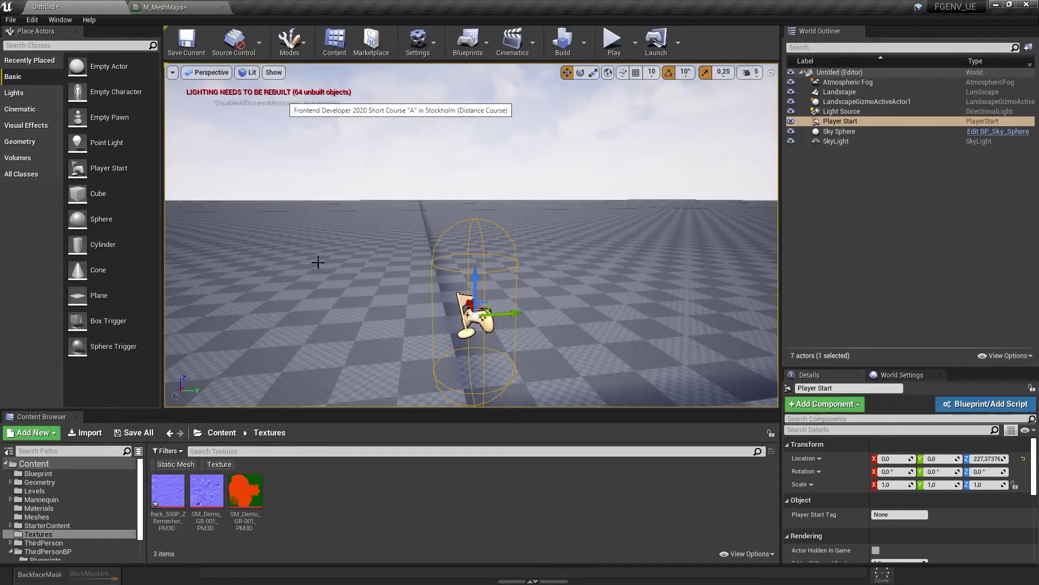
Step: Switch to Landscape mode and sculpt raised mounds around the Player Start with strength 0.3 and brush size 2048
left_click(308, 42)
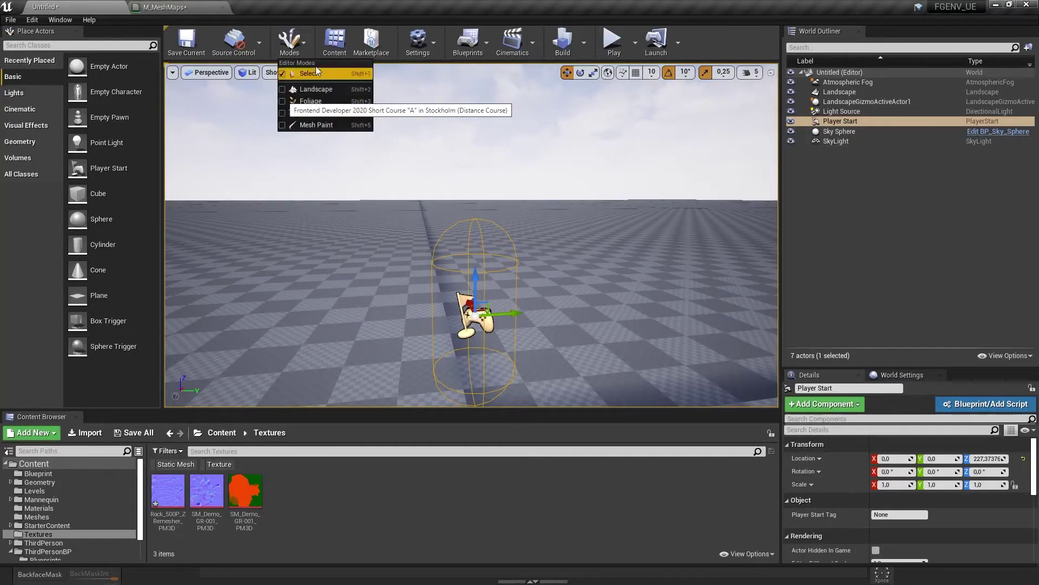
left_click(318, 89)
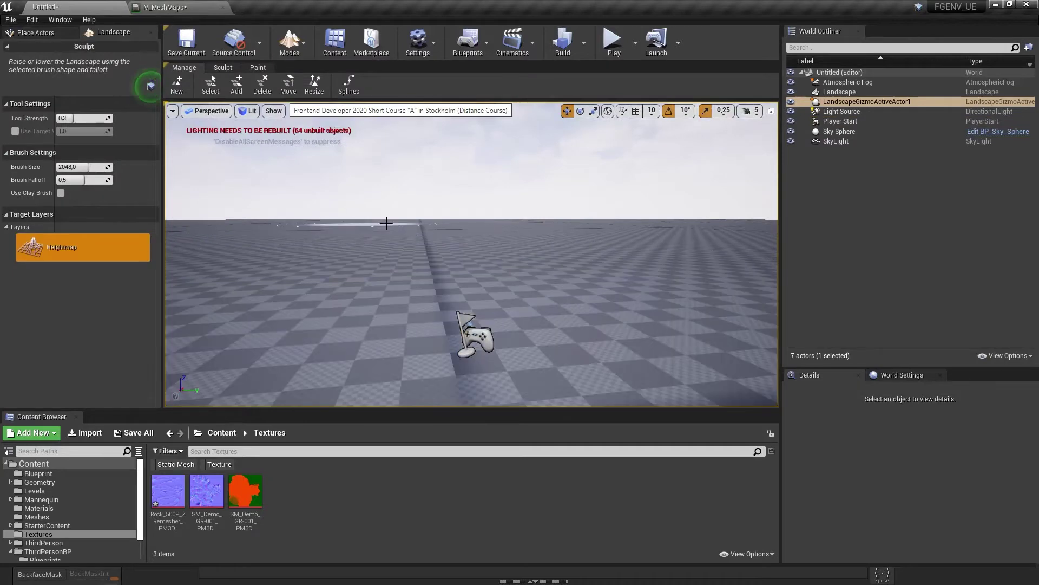
left_click_drag(255, 224, 691, 251)
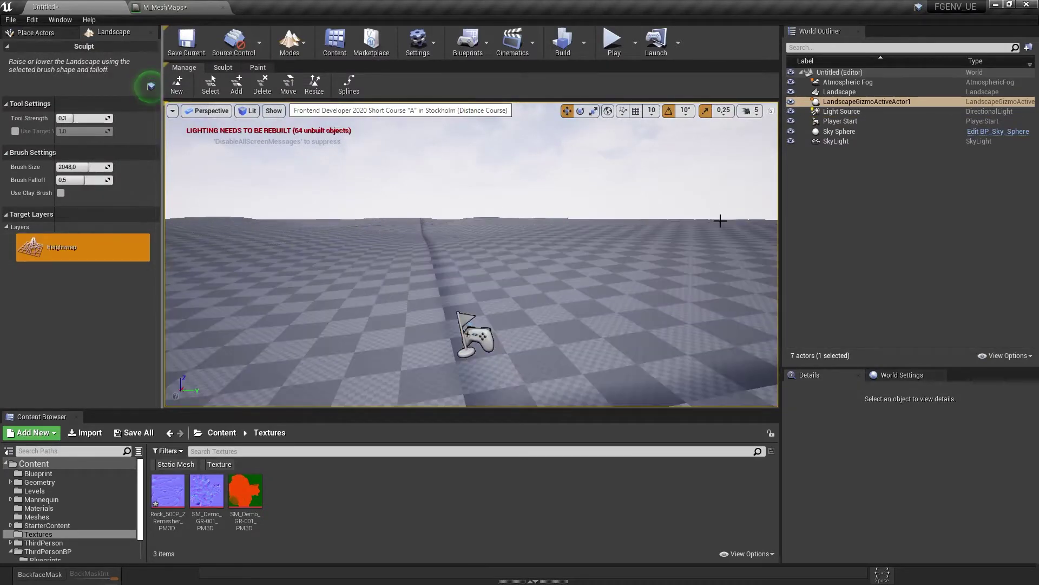
right_click_drag(497, 213, 676, 216)
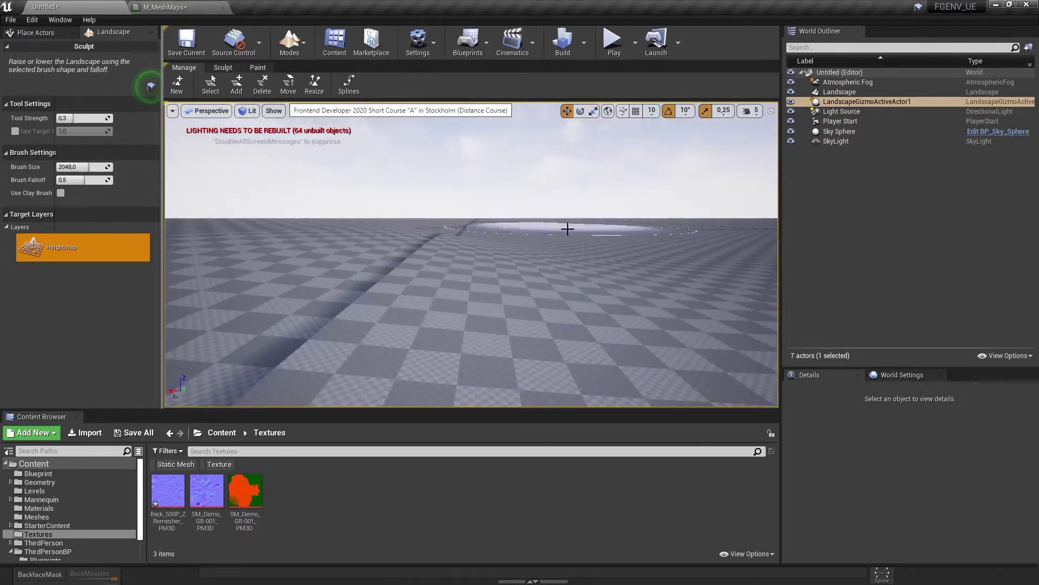
left_click(448, 221)
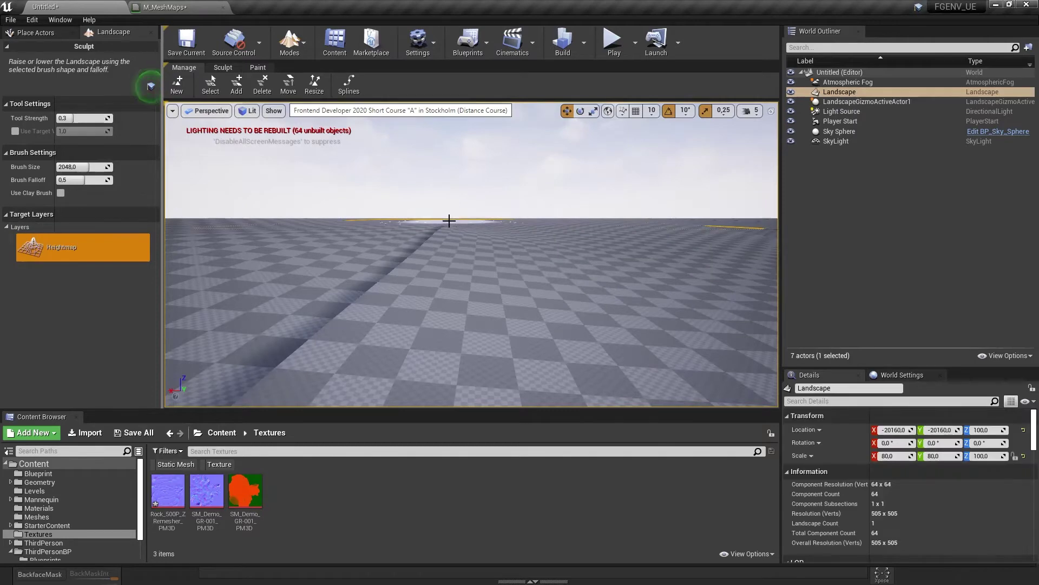
left_click(452, 220)
left_click(585, 228)
key("ctrl+z")
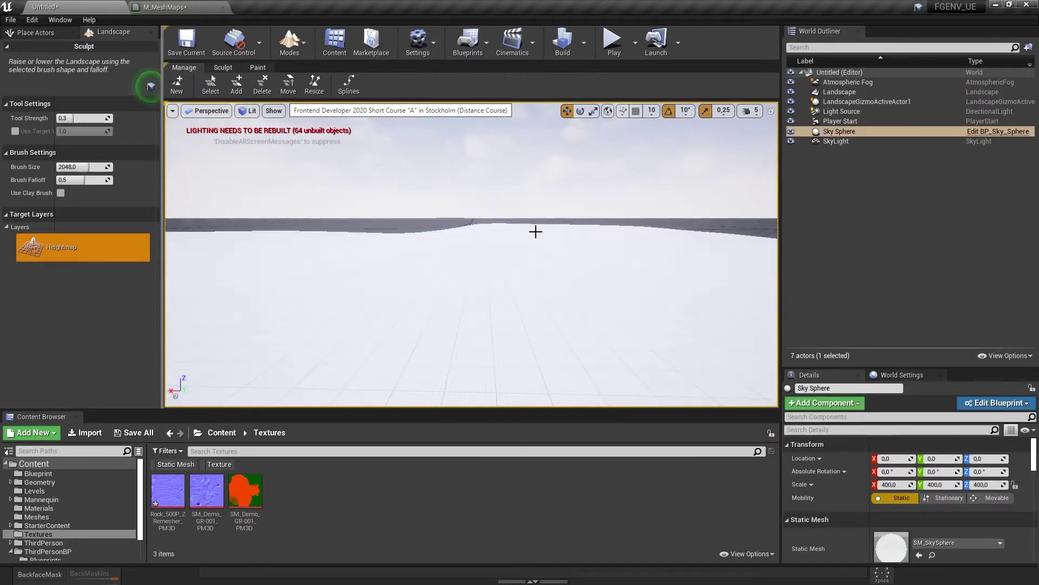
Step: Soften the sculpted mounds around the level's centre with the Smooth tool at strength 0.3 and brush size 2048
right_click_drag(524, 241, 516, 278)
key("s")
right_click_drag(608, 394, 602, 353)
key("s")
key("d")
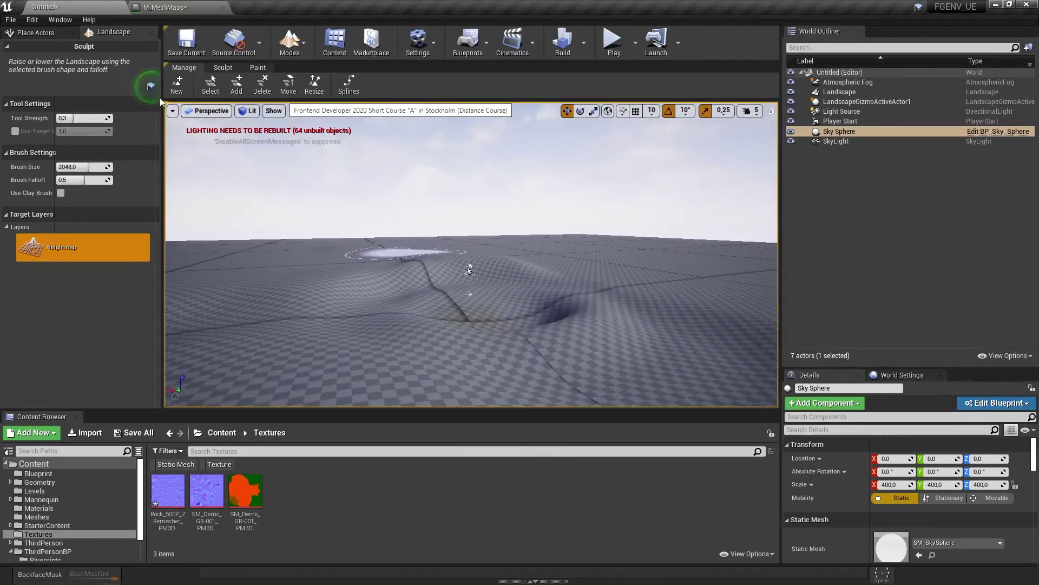
left_click(223, 68)
left_click(205, 84)
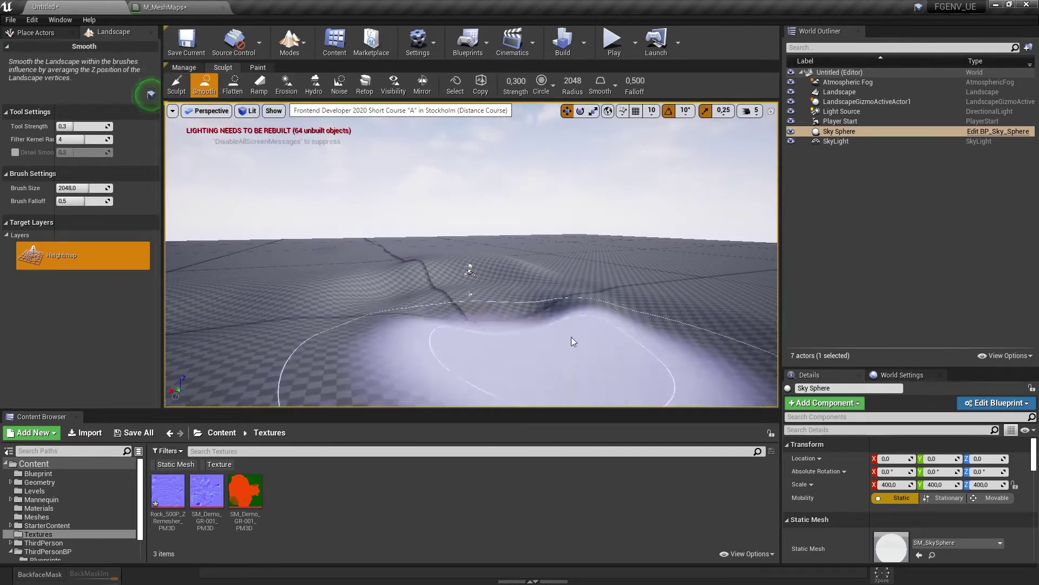
mouse_move(479, 290)
left_mouse_down()
mouse_move(476, 244)
mouse_move(480, 274)
mouse_move(485, 267)
left_mouse_up()
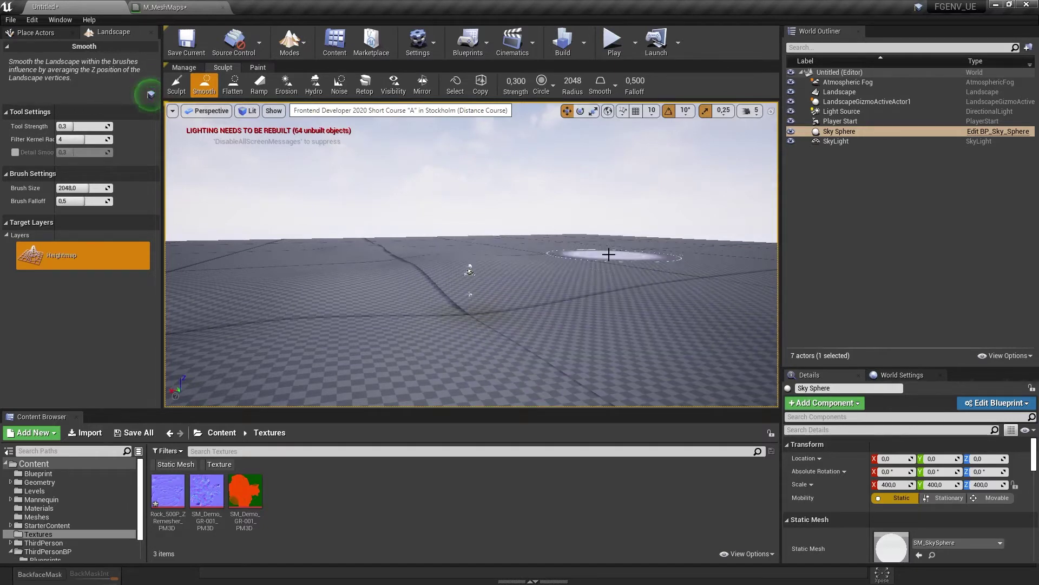
Step: Return to the Sculpt tool and raise gentle hills in a ring around the landscape's centre
left_click(176, 85)
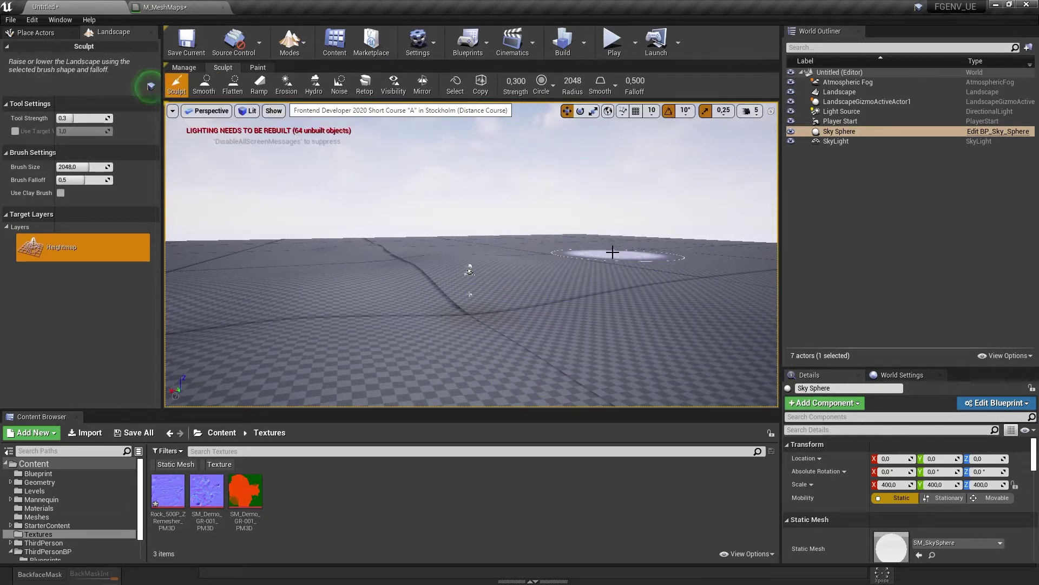
right_click_drag(542, 243, 720, 252)
left_click_drag(427, 228, 644, 265)
left_click_drag(493, 246, 428, 230)
right_click_drag(406, 224, 649, 243)
mouse_move(178, 200)
left_mouse_down()
mouse_move(490, 206)
mouse_move(529, 227)
mouse_move(722, 251)
left_mouse_up()
mouse_move(557, 287)
right_mouse_down()
mouse_move(649, 284)
mouse_move(720, 254)
right_mouse_up()
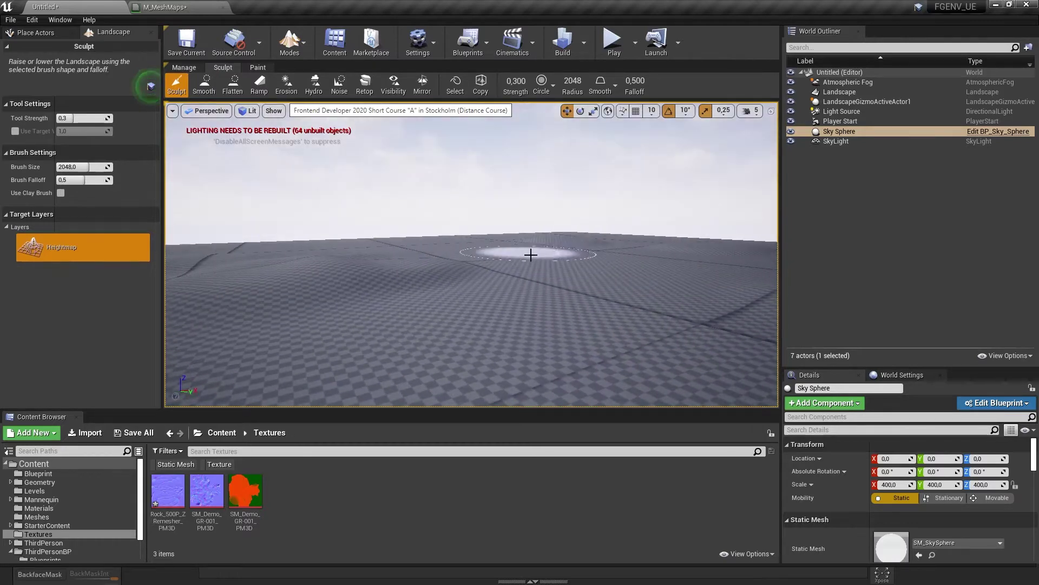
mouse_move(531, 254)
left_mouse_down()
mouse_move(648, 262)
mouse_move(638, 253)
left_mouse_up()
mouse_move(639, 253)
right_mouse_down()
mouse_move(671, 251)
mouse_move(682, 278)
mouse_move(664, 243)
right_mouse_up()
Step: Check the PureRef cave board again, return to Unreal Editor and look over the sculpted landscape
key("alt+Tab")
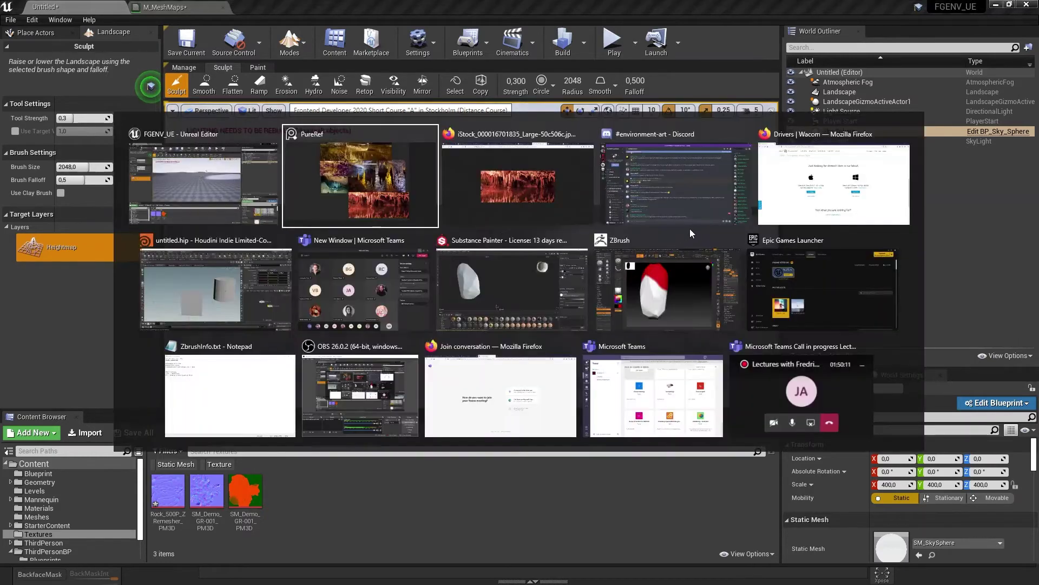
key("alt+Tab")
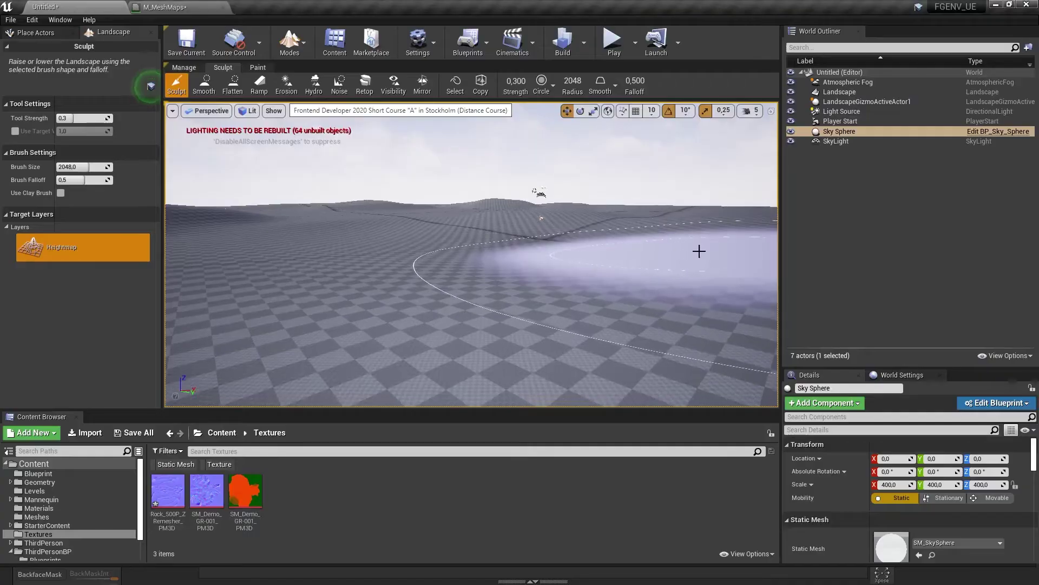
right_click_drag(698, 251, 698, 275)
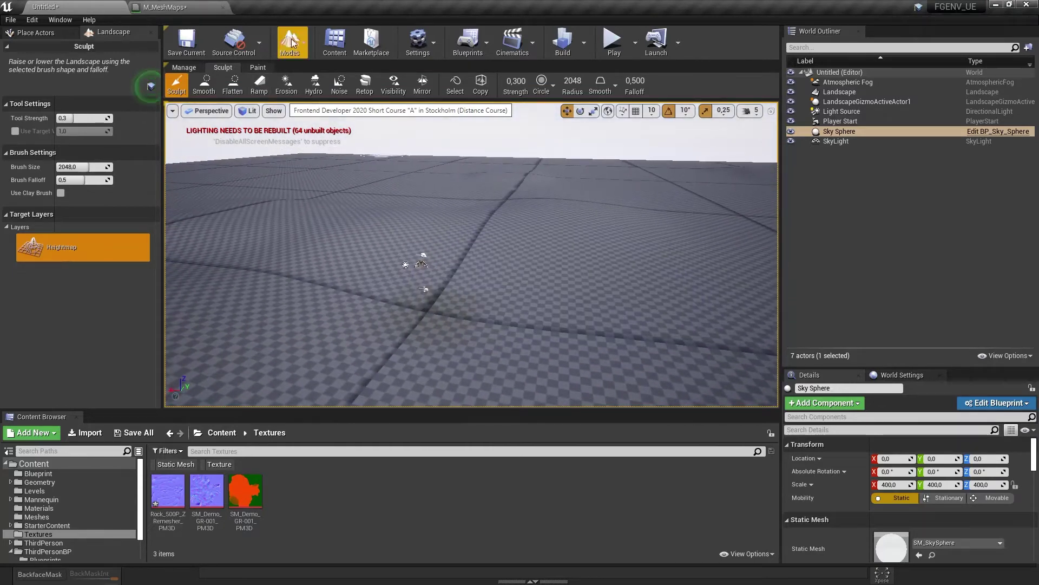
Step: Switch back to Select mode and place a Plane at the level's origin
left_click(291, 40)
left_click(325, 88)
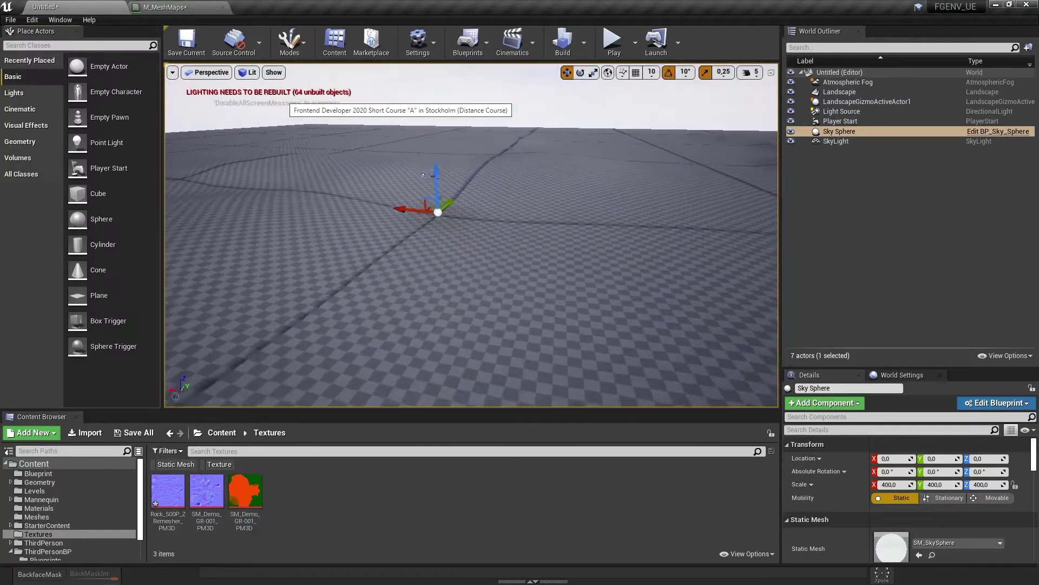
right_click_drag(338, 199, 338, 199)
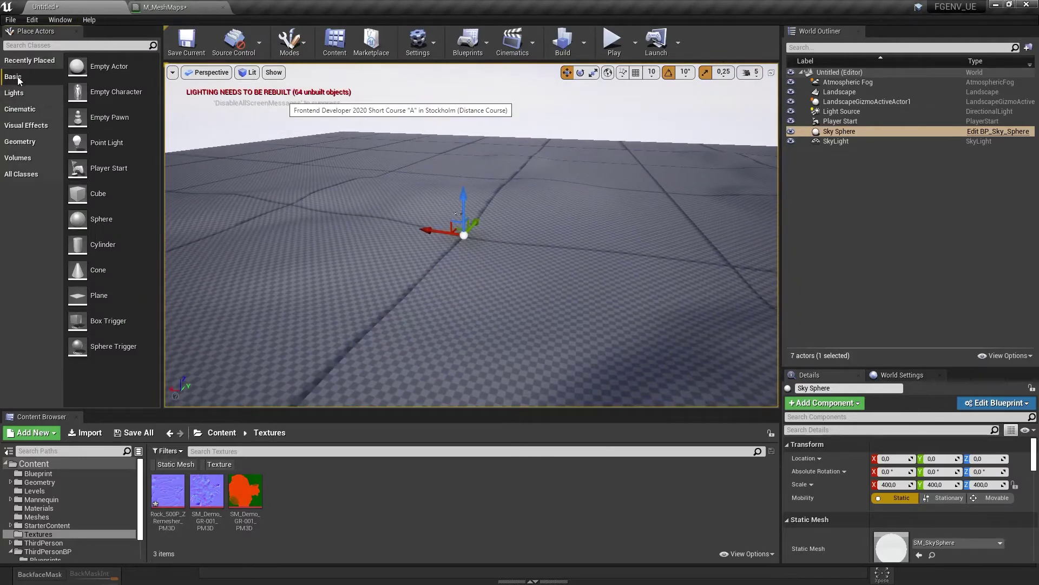
left_click_drag(95, 295, 480, 254)
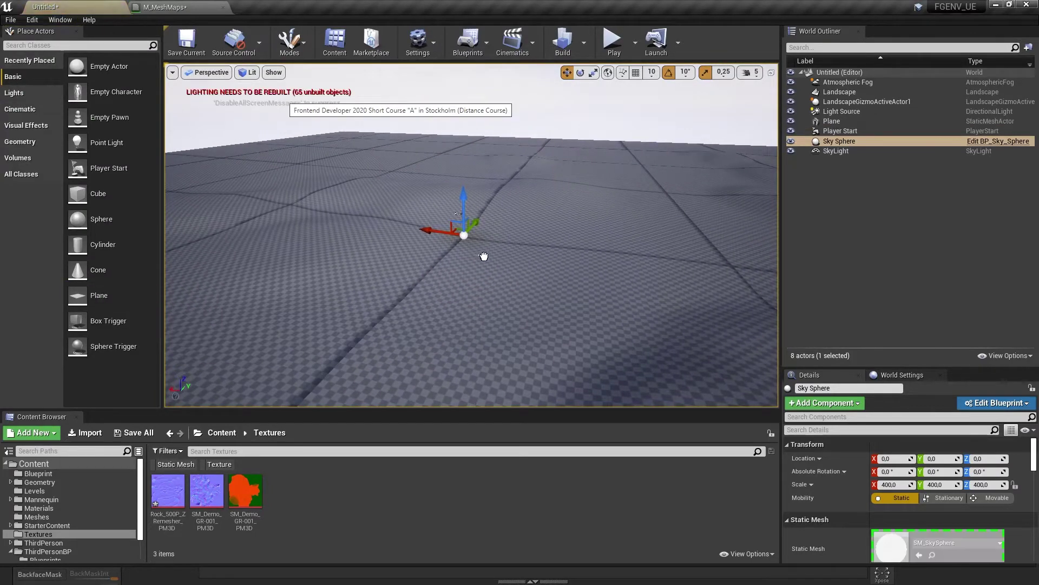
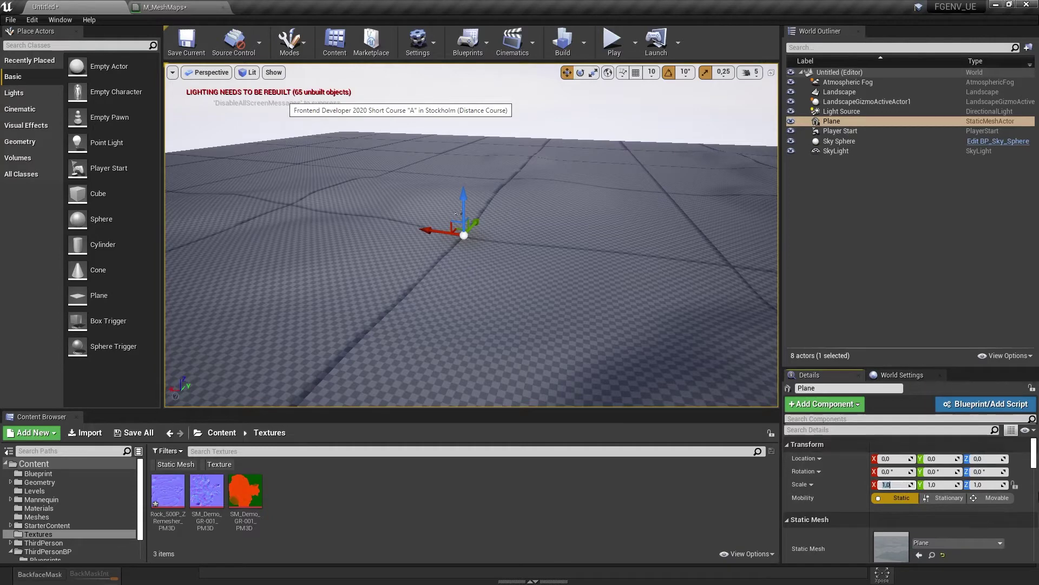
right_click_drag(541, 224, 546, 229)
key("r")
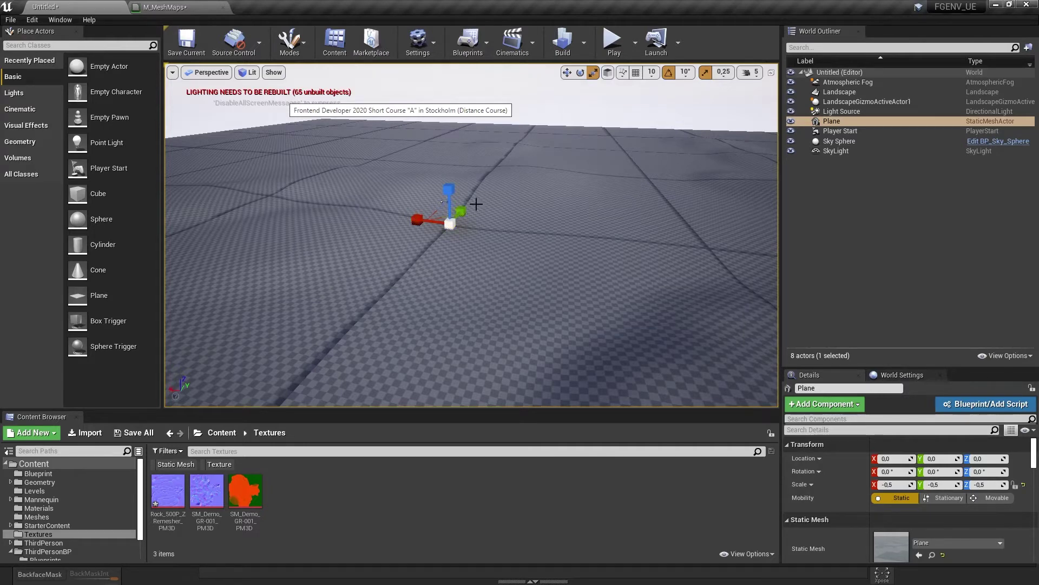
left_click(846, 92)
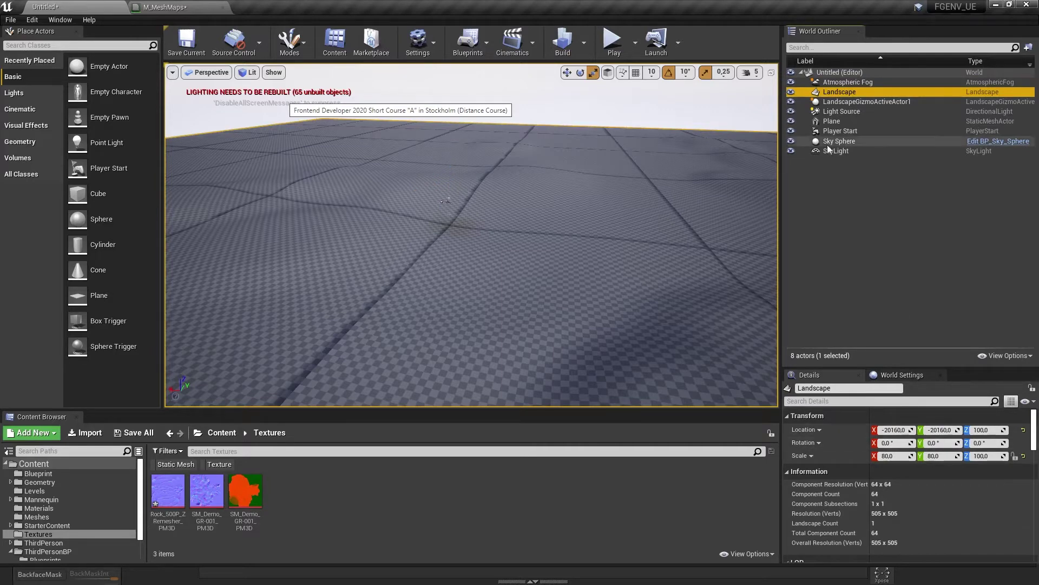
Step: Select the Plane and set its X and Y scale to 200
left_click(839, 123)
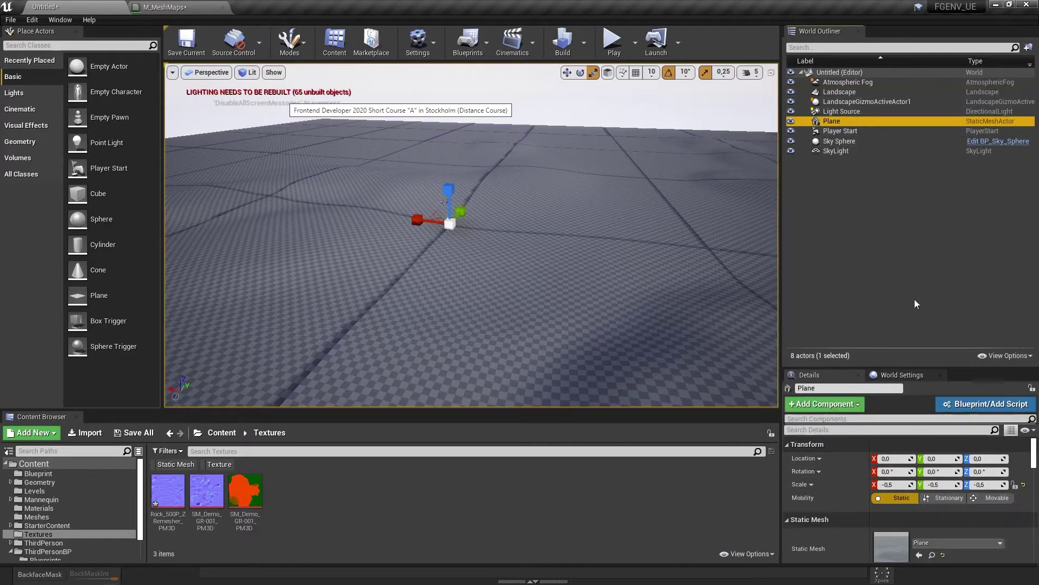
left_click(894, 483)
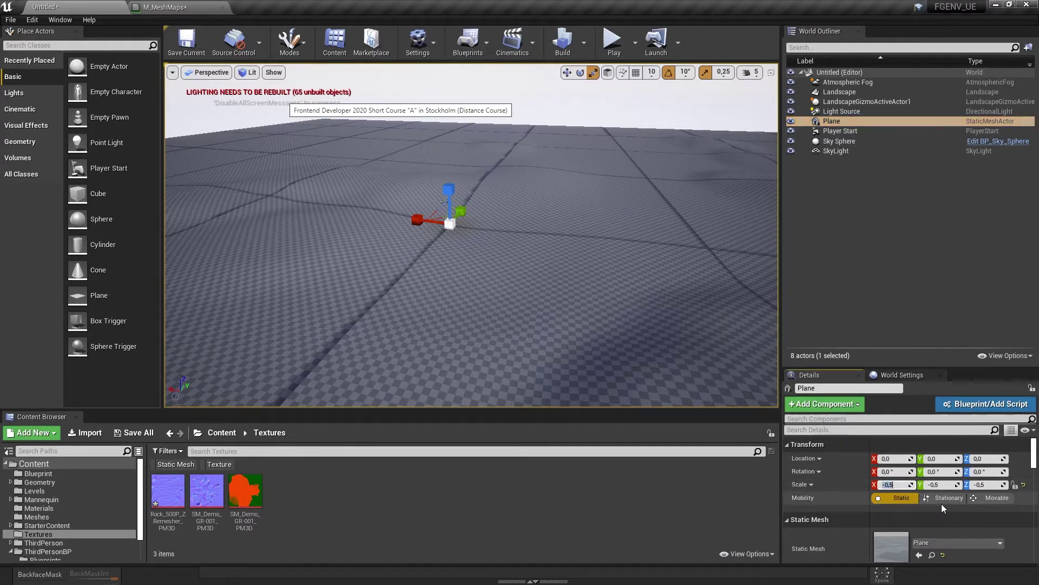
type("50")
key("Return")
key("Tab")
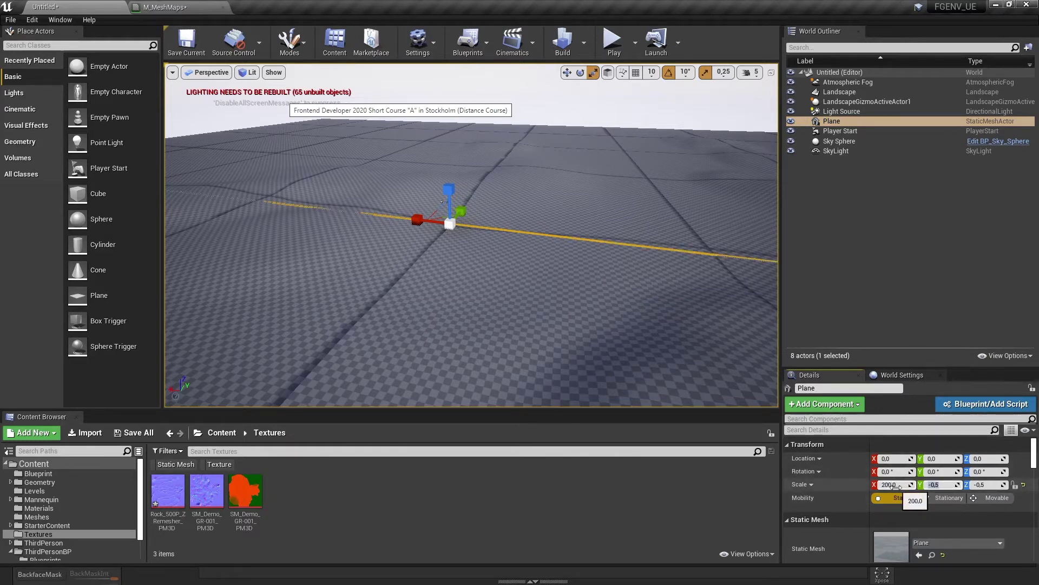
key("Return")
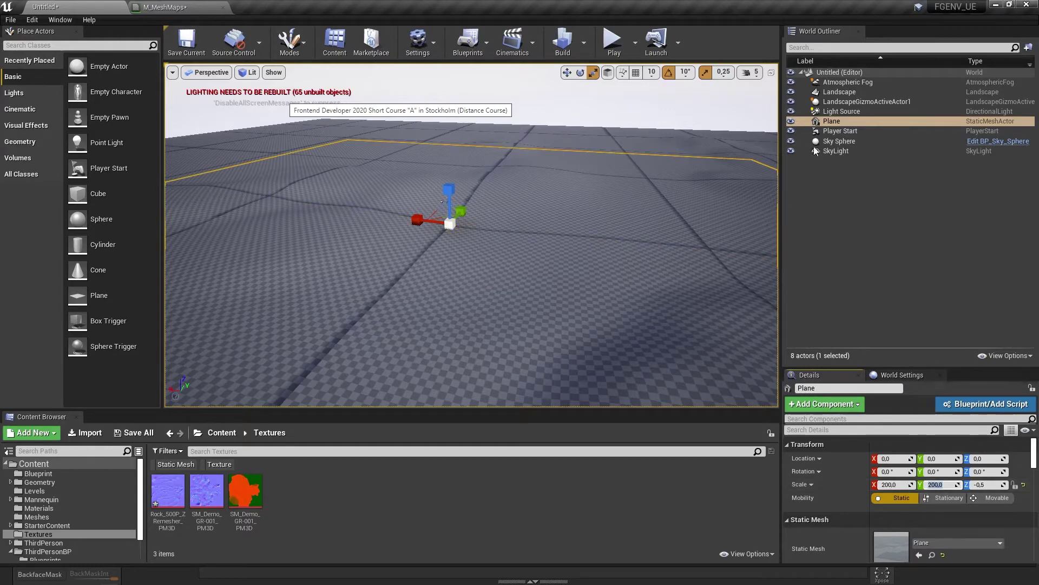
Step: Switch to Landscape mode and sculpt a higher mound beside the landscape's centre
left_click(297, 40)
left_click(333, 87)
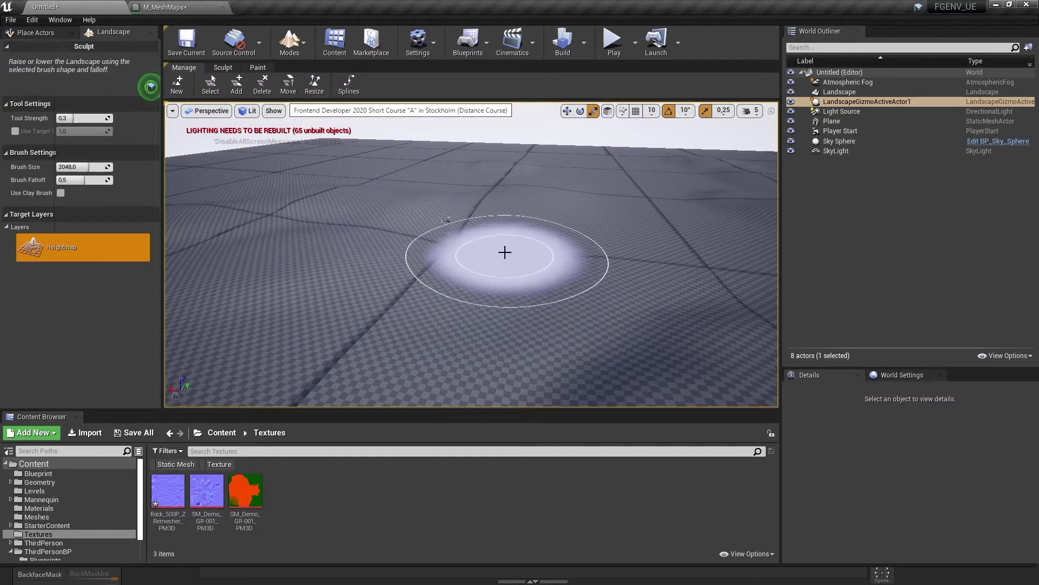
mouse_move(505, 252)
left_mouse_down()
mouse_move(525, 238)
mouse_move(350, 268)
mouse_move(577, 274)
mouse_move(437, 255)
mouse_move(381, 293)
mouse_move(593, 250)
left_mouse_up()
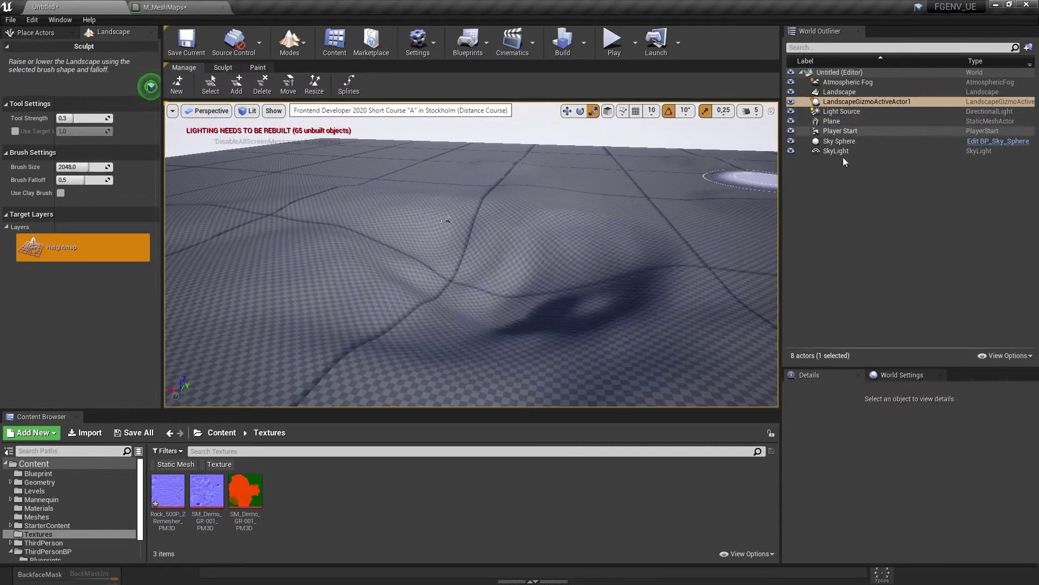
Step: Select the Plane, set its Z scale to 1 and view it from low above the landscape
left_click(836, 121)
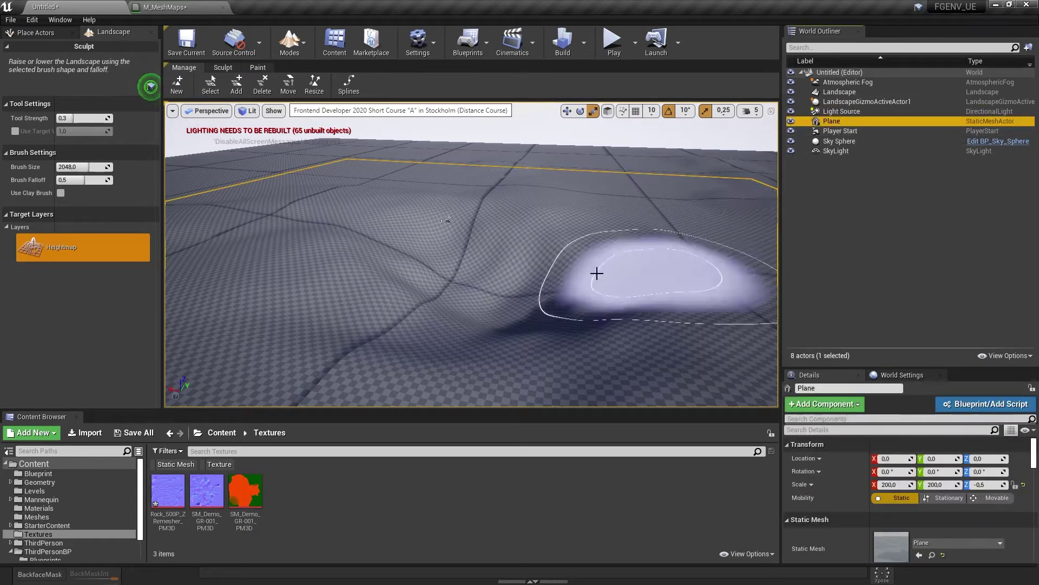
mouse_move(596, 273)
right_mouse_down()
mouse_move(594, 250)
mouse_move(612, 298)
mouse_move(644, 314)
mouse_move(682, 290)
mouse_move(611, 306)
mouse_move(592, 295)
mouse_move(601, 287)
right_mouse_up()
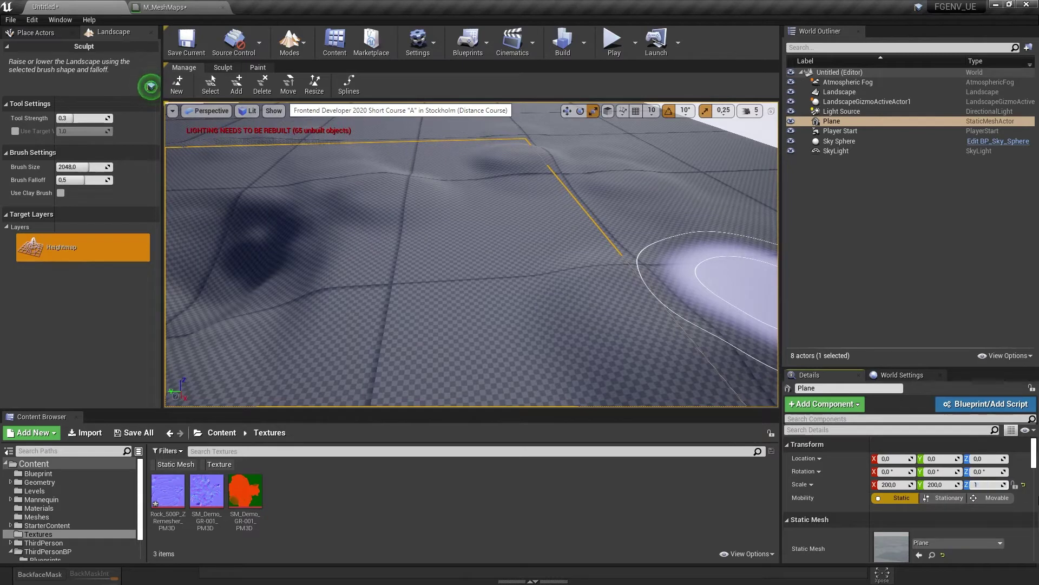
left_click(984, 484)
right_click_drag(482, 329, 458, 315)
mouse_move(523, 362)
right_mouse_down()
mouse_move(427, 325)
mouse_move(557, 334)
right_mouse_up()
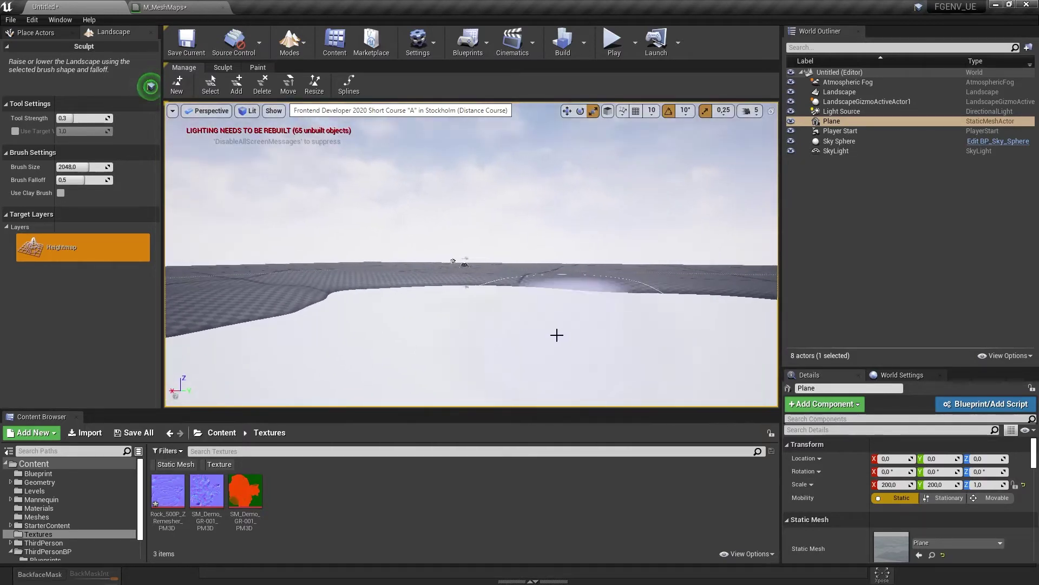
Step: Review the red stalactite cave reference in PureRef, then return to Unreal Editor and view the plane and landscape from above
key("alt+Tab")
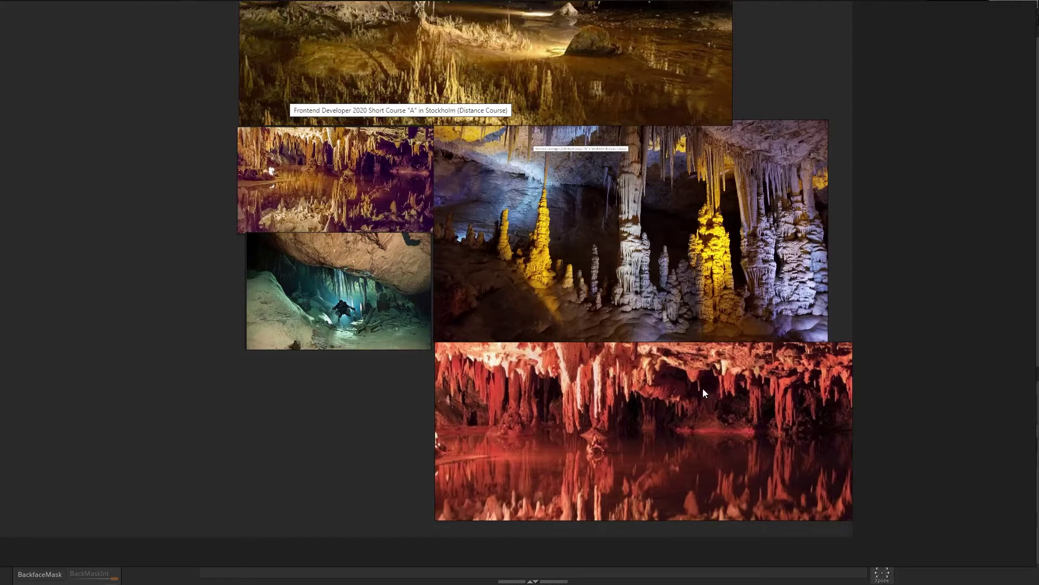
middle_click_drag(912, 161, 806, 129)
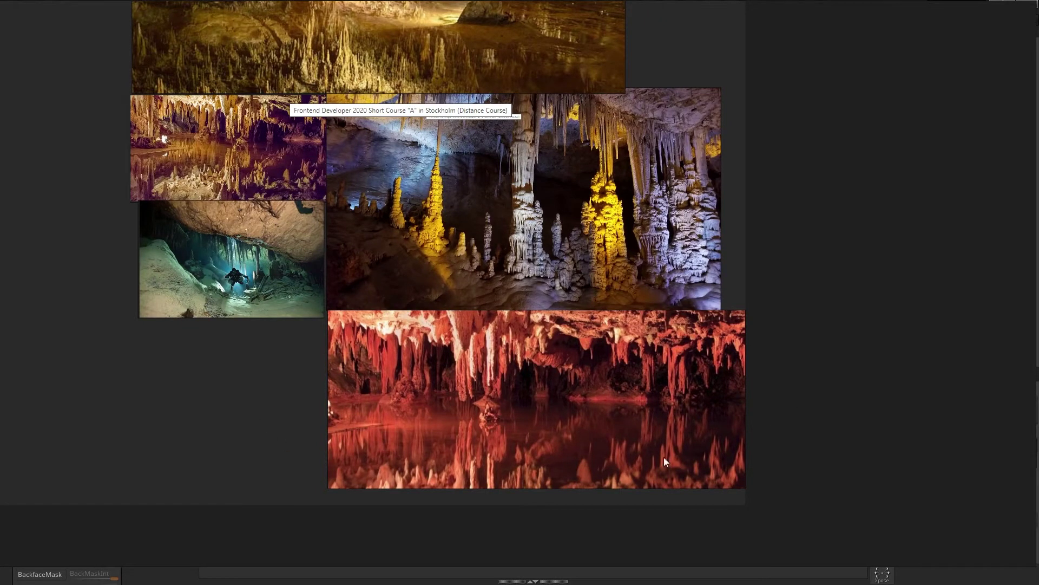
key("alt+Tab")
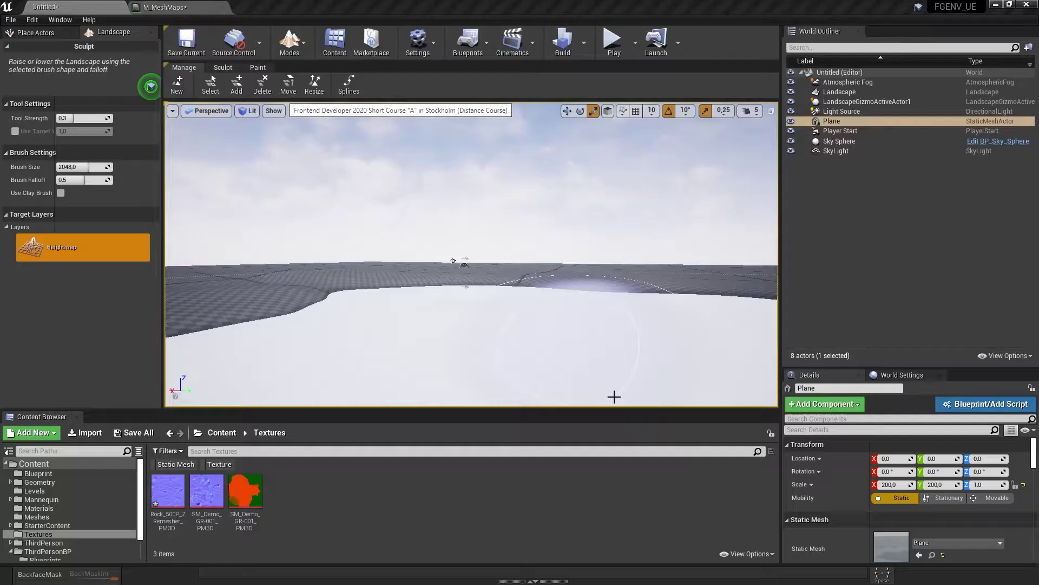
right_click_drag(543, 312, 728, 349)
right_click_drag(387, 285, 432, 276)
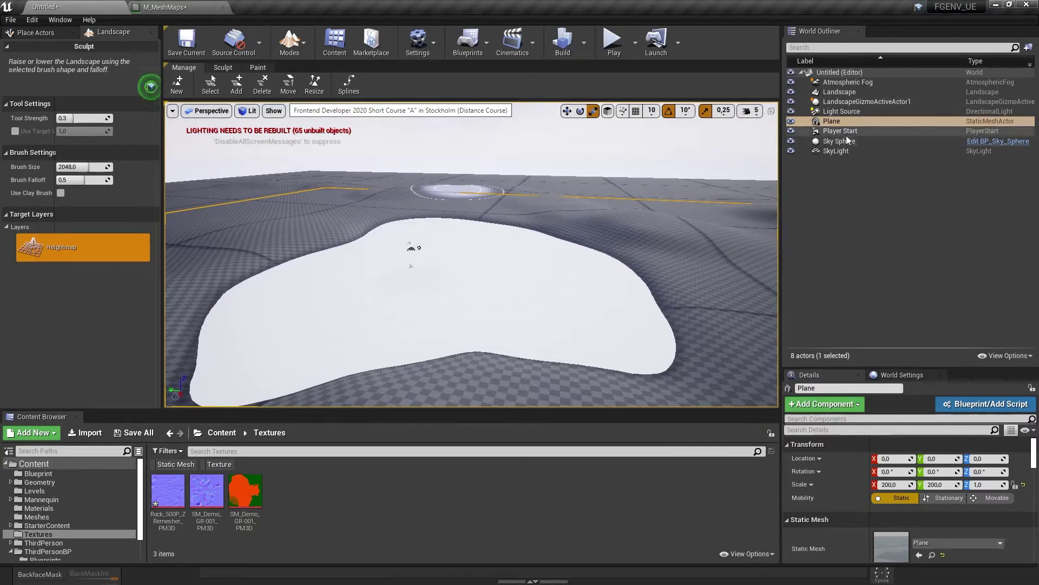
Step: Switch back to Select mode and move the Player Start off the white plane onto the landscape beside it
left_click(845, 132)
left_click(275, 45)
left_click(303, 68)
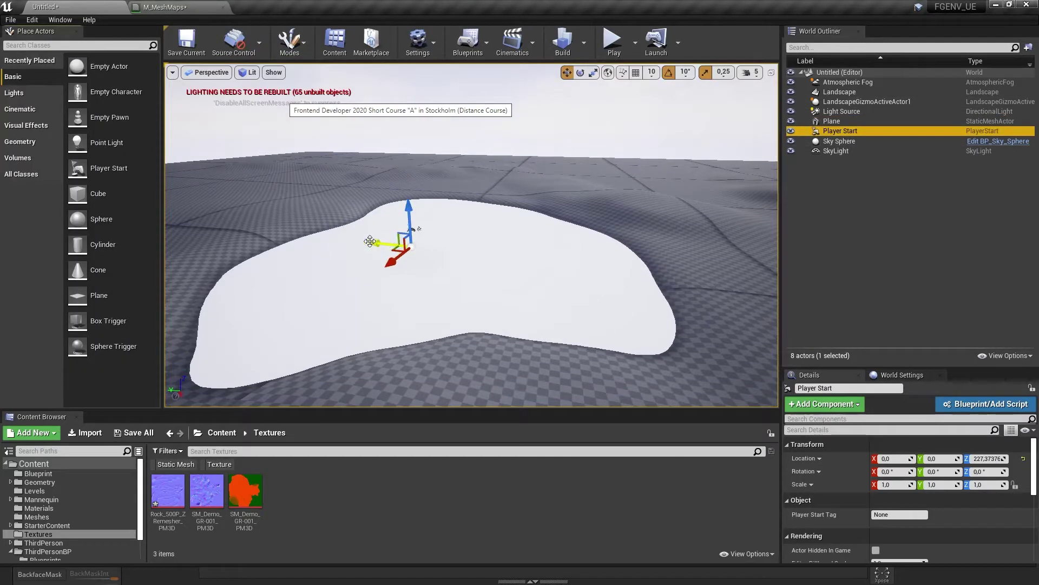
right_click_drag(479, 262, 438, 233)
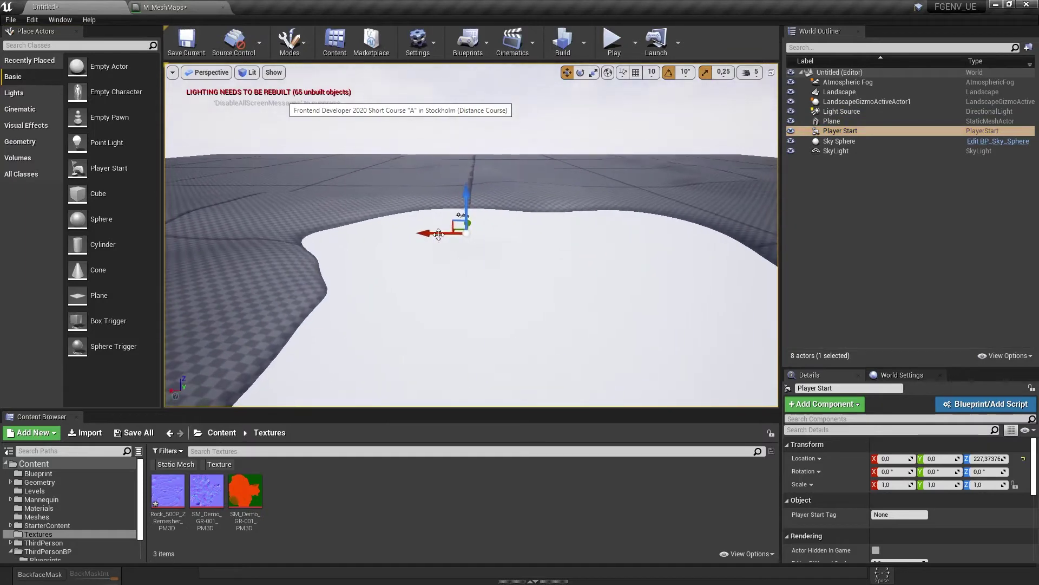
right_click_drag(707, 247, 584, 212)
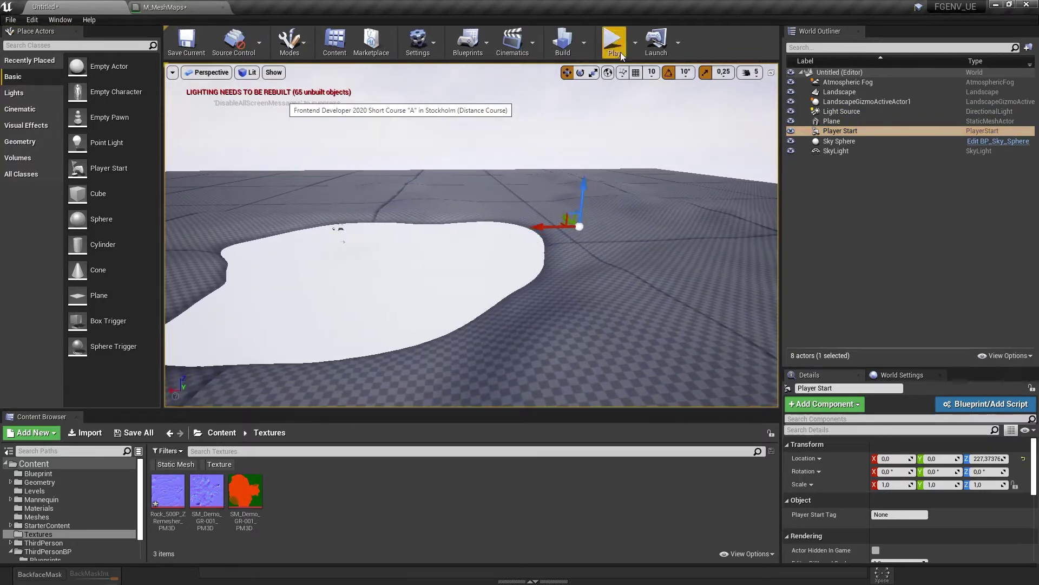
Step: Enlarge the World Settings area and set the level's GameMode Override to ThirdPersonGameMode
left_click(886, 376)
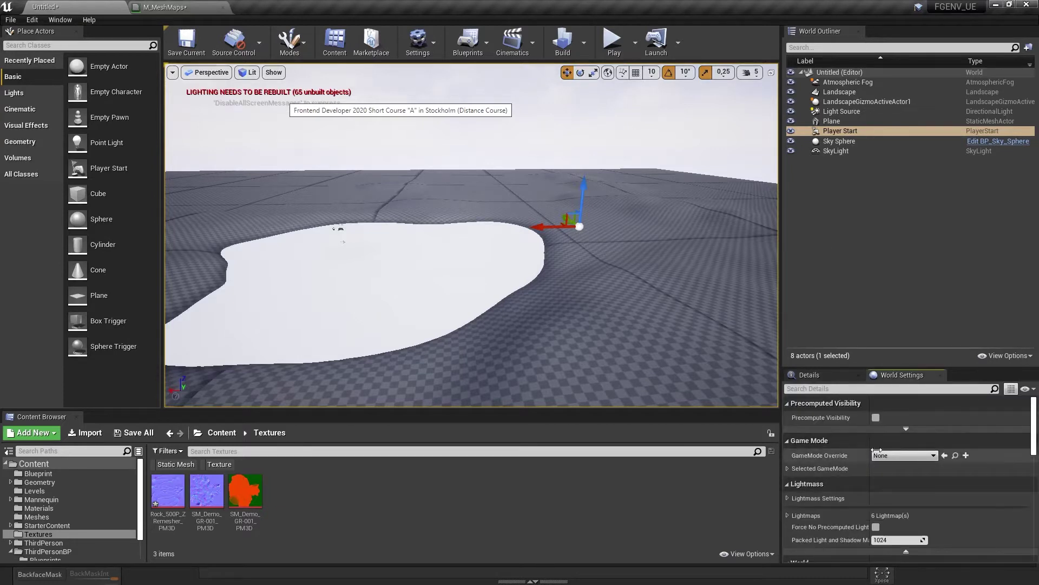
left_click(922, 455)
left_click(851, 279)
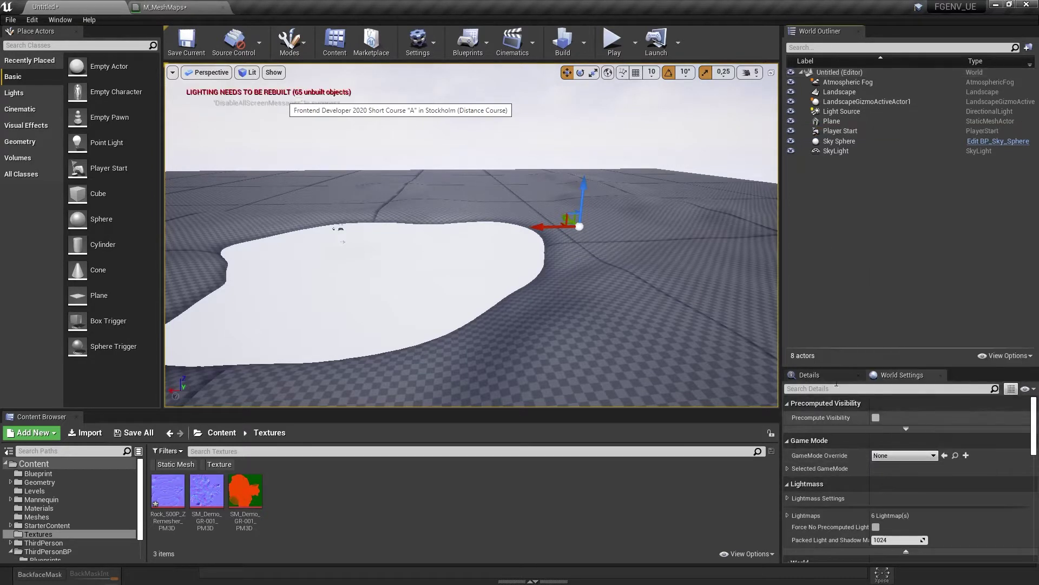
left_click_drag(919, 367, 918, 282)
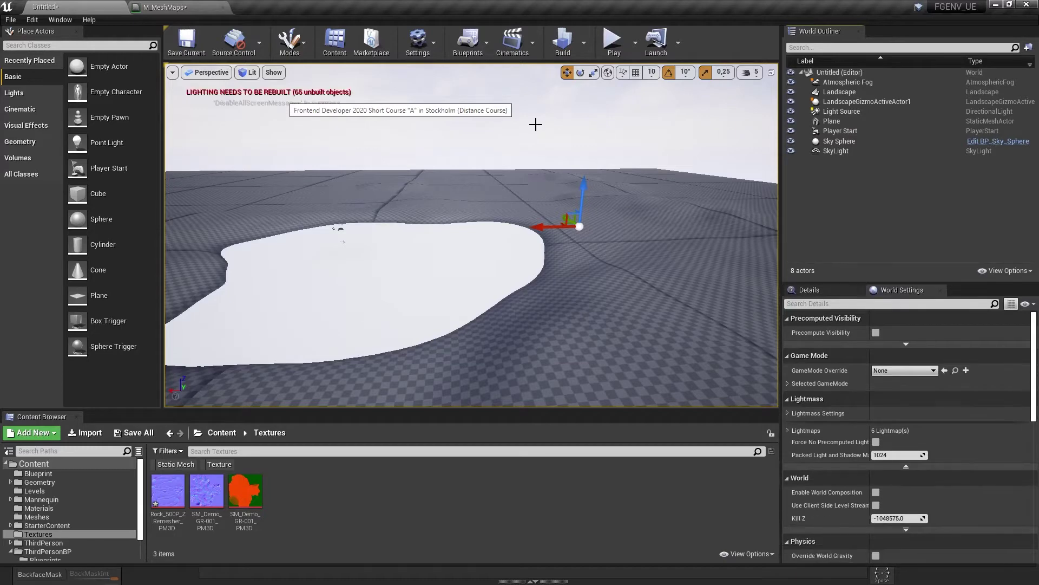
left_click(59, 20)
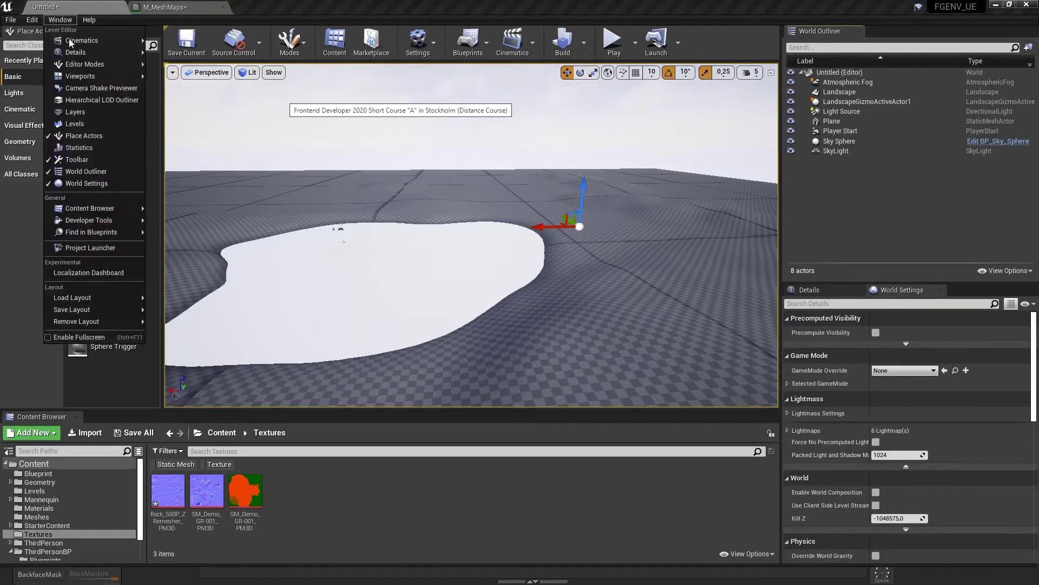
left_click(92, 184)
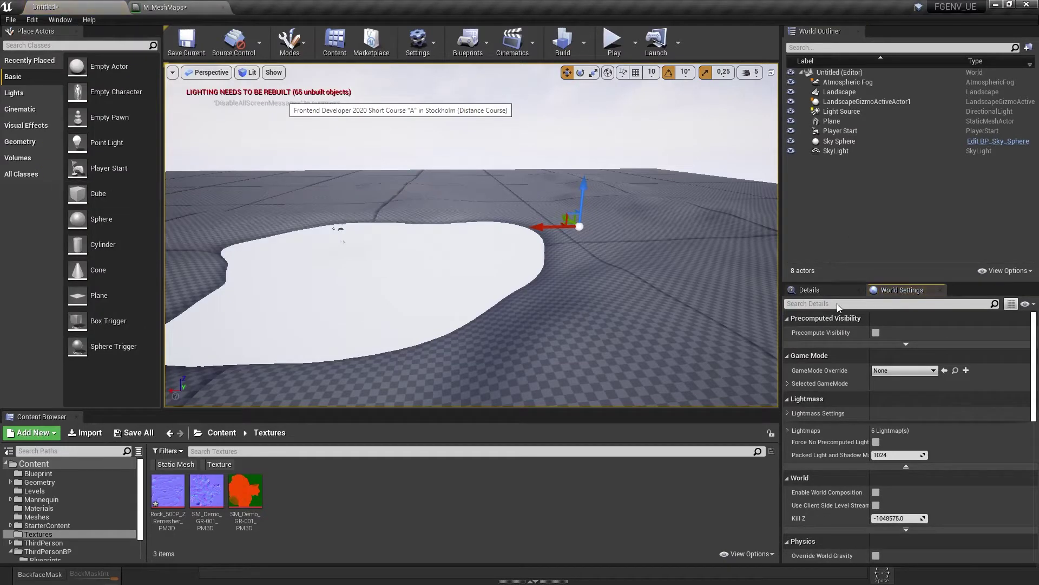
left_click(930, 371)
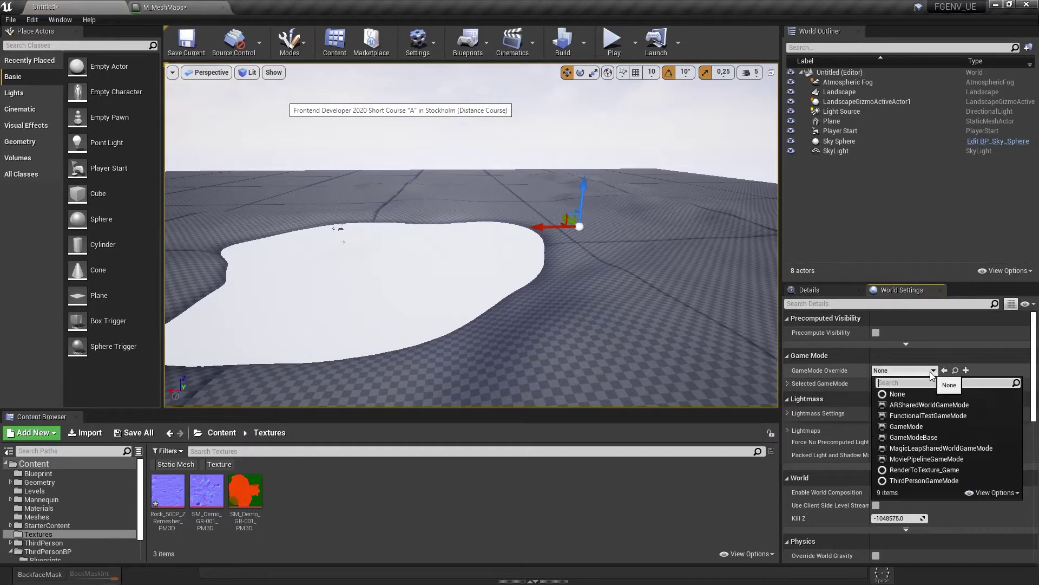
left_click(927, 478)
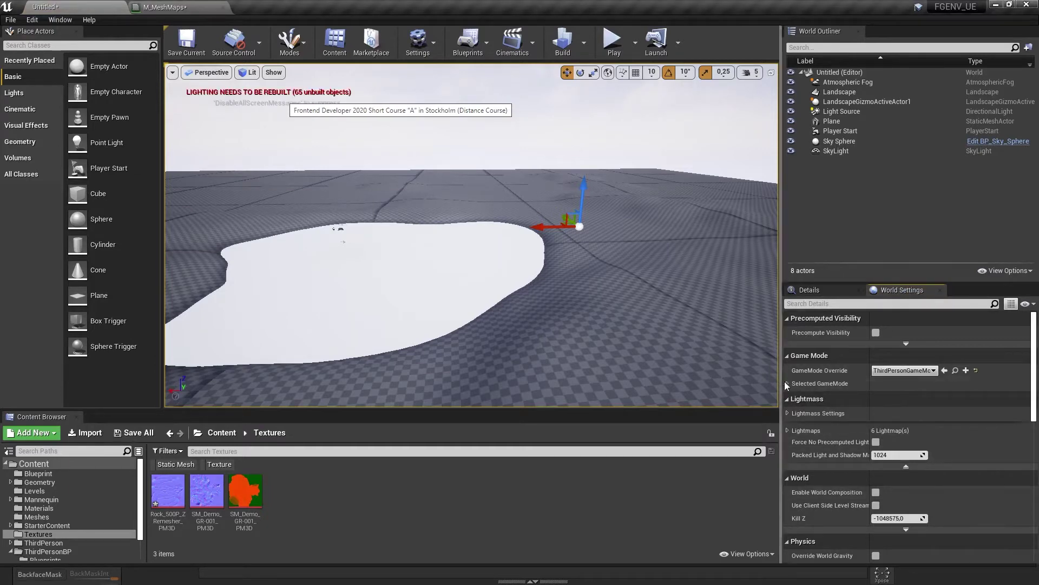
Step: Briefly play the level to check the third-person character's spawn point, then stop the session
left_click(609, 40)
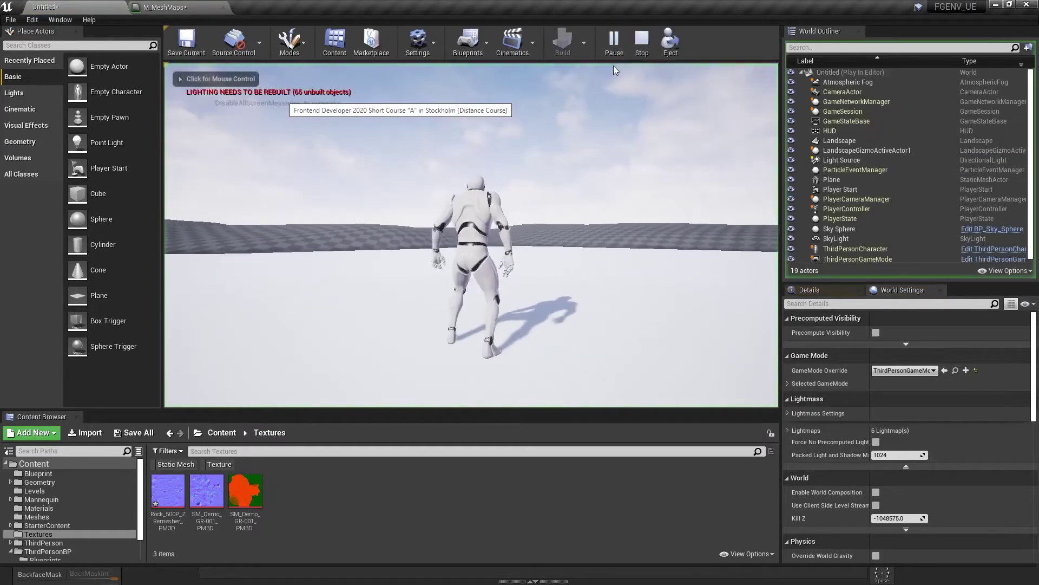
key("Escape")
Step: Select the Player Start and relocate it from the white plane to the checkered landscape near the plane's edge
key("s")
right_click_drag(548, 167, 558, 243)
key("a")
left_click(332, 256)
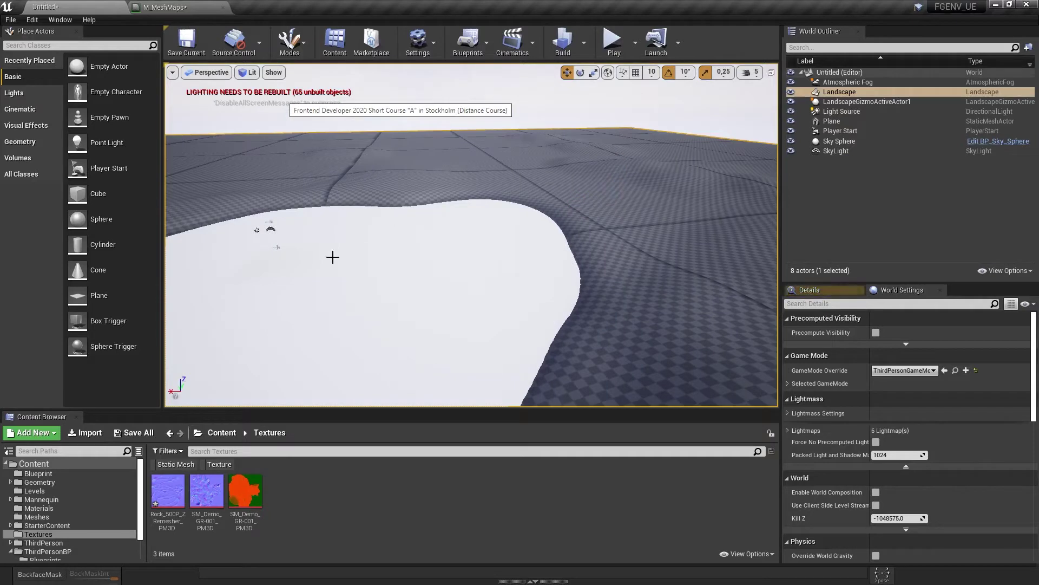
left_click(840, 130)
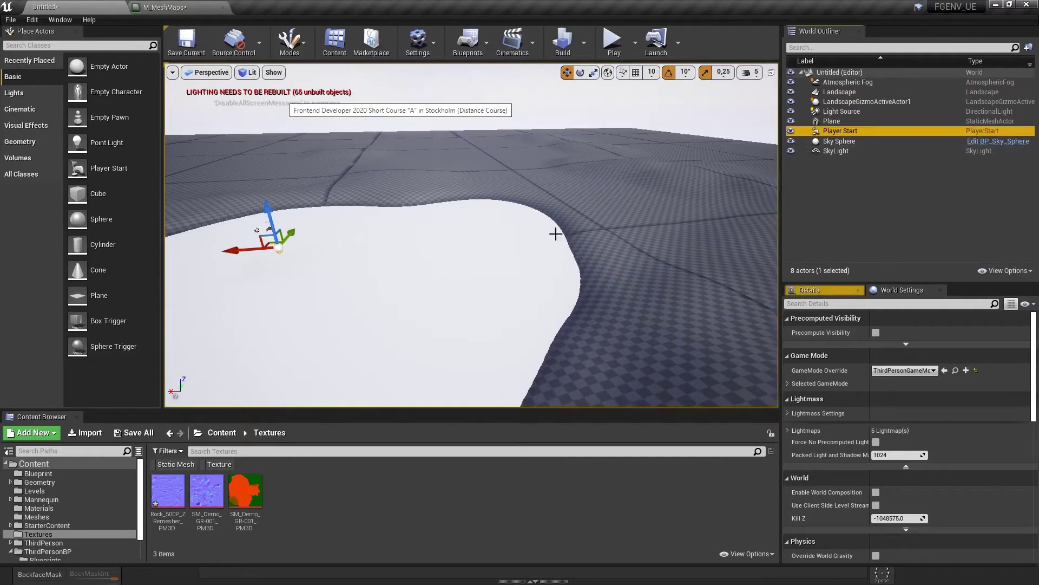
left_click_drag(238, 250, 257, 251)
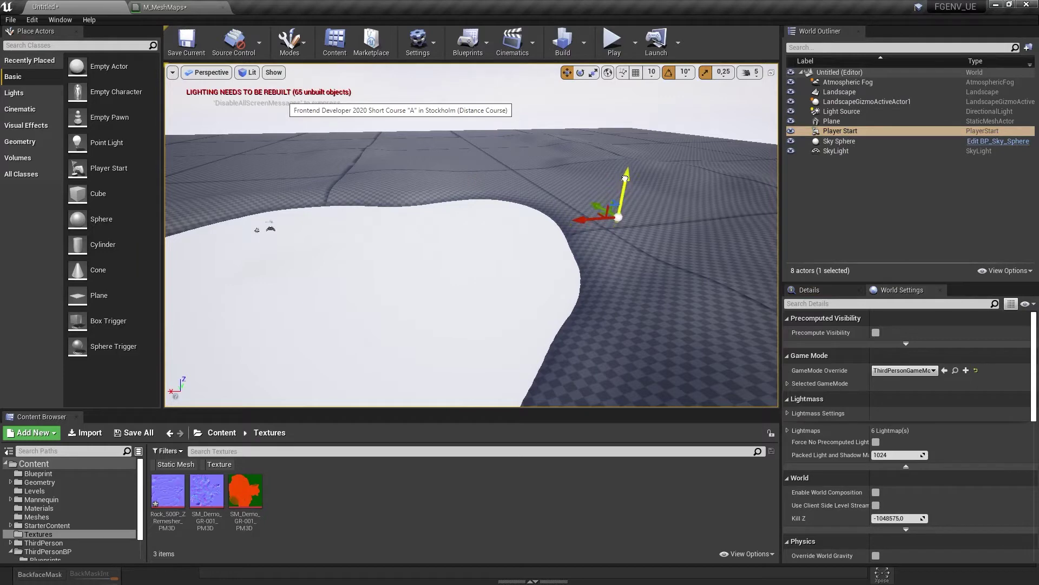
Step: Play the level from the relocated Player Start, run the character toward the plane, and stop the session
left_click(614, 41)
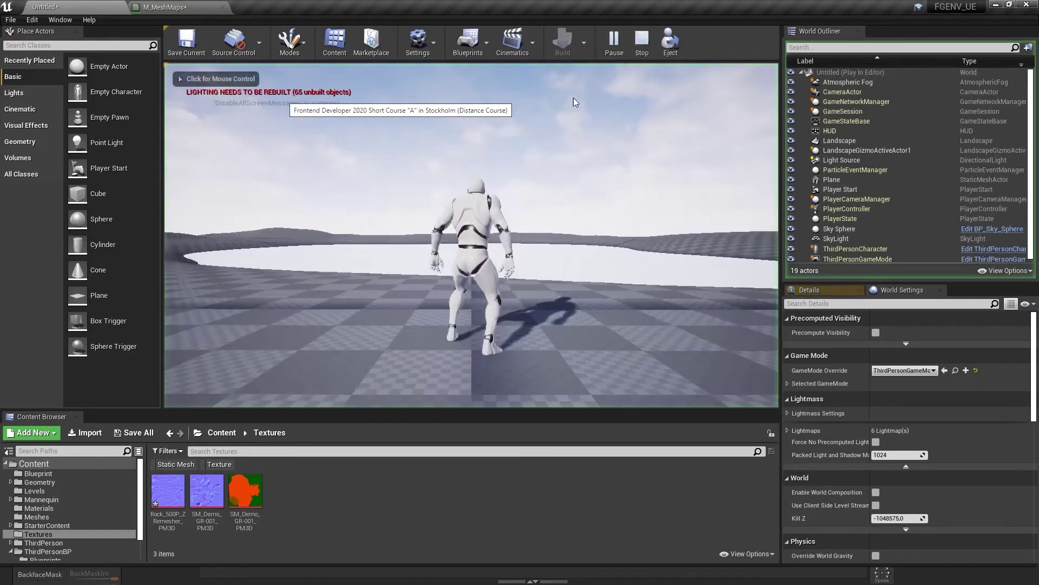
left_click(618, 220)
key("w")
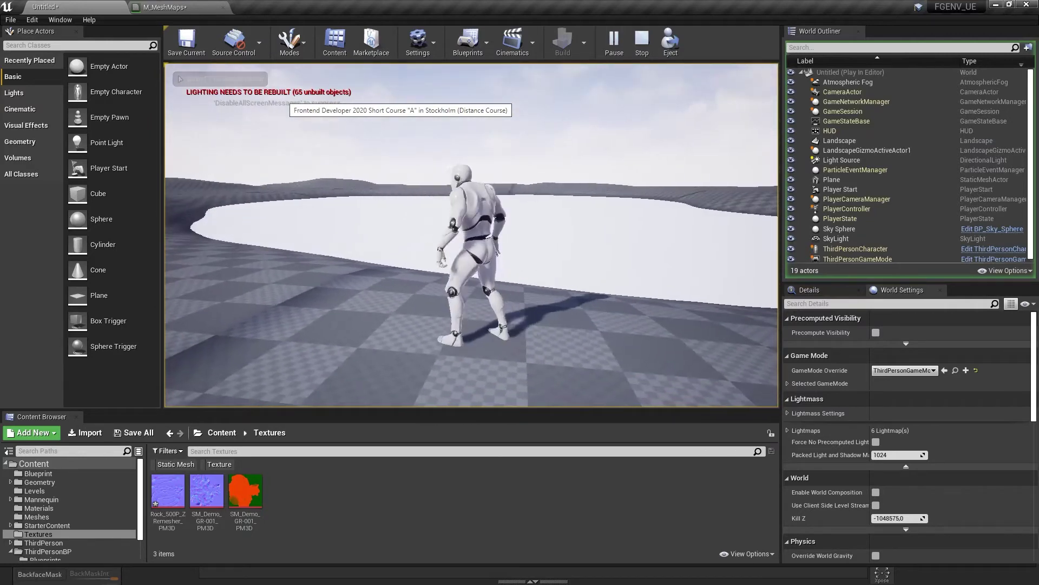
key("Escape")
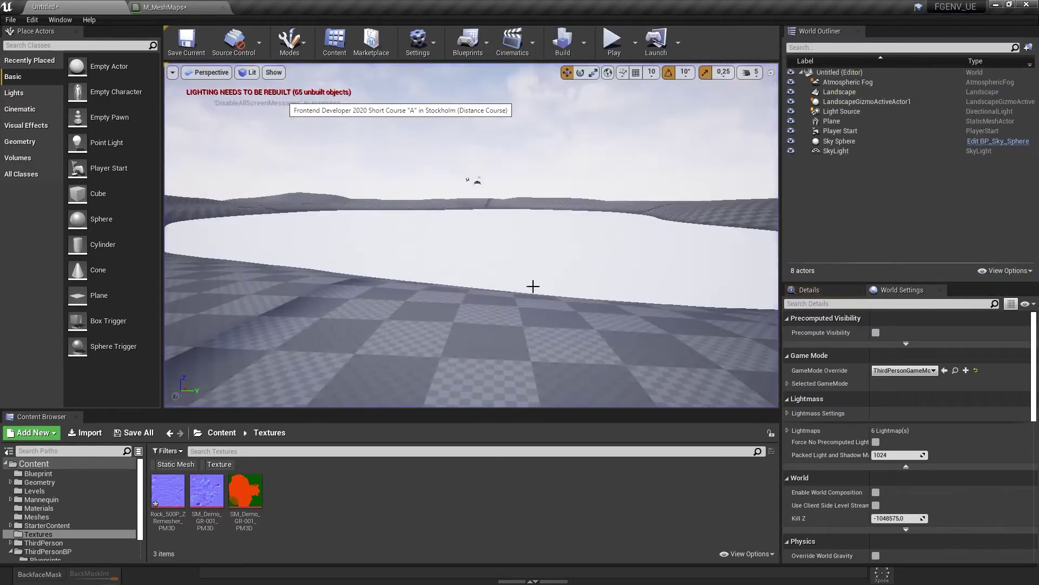
Step: Play the level again to judge its scale, stop, and compare the view with the cave references in PureRef
right_click_drag(534, 287, 527, 252)
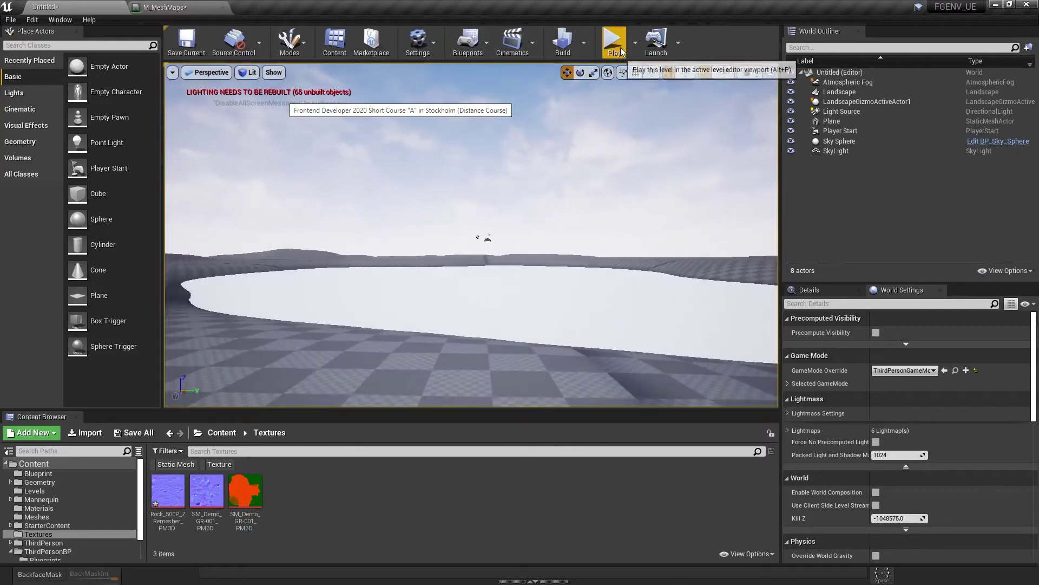
left_click(613, 40)
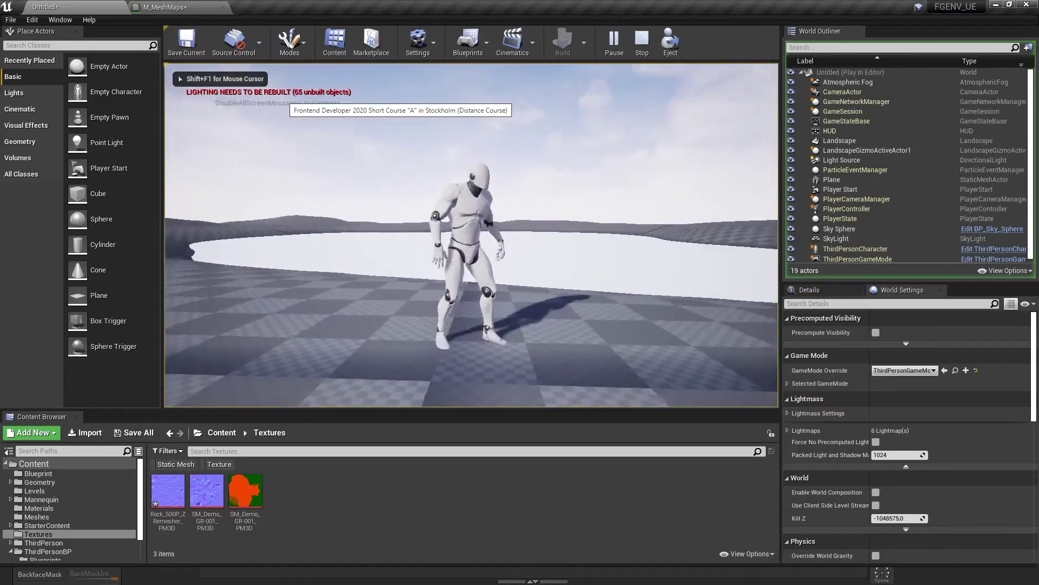
key("Escape")
key("alt+Tab")
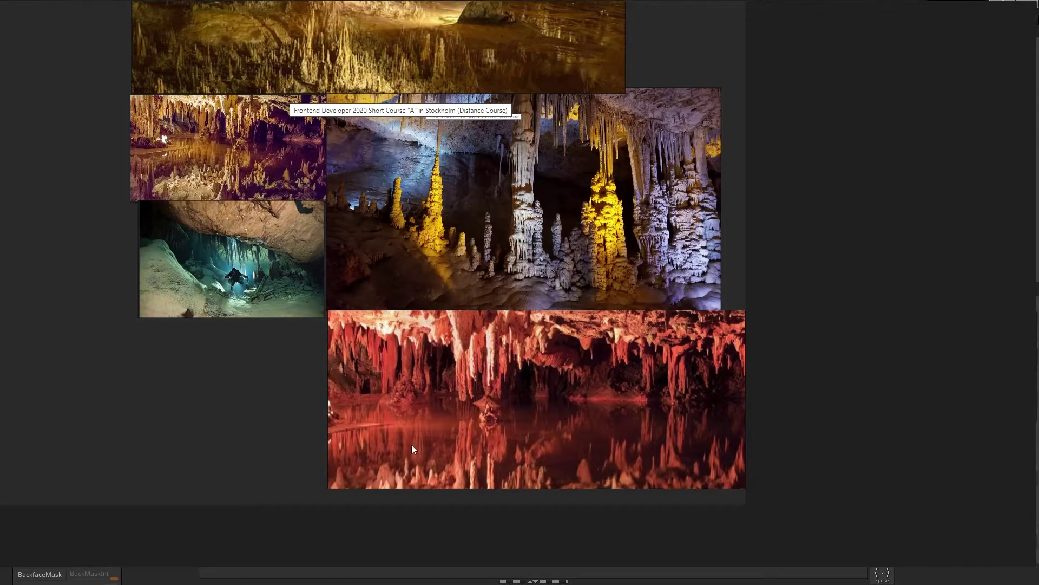
key("alt+Tab")
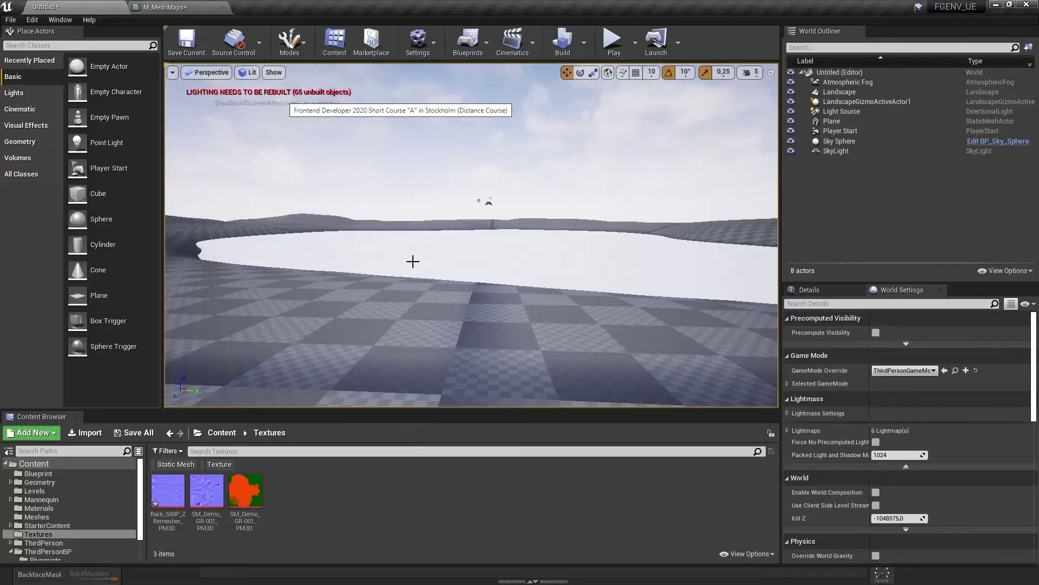
Step: Save the level as Stalagtite in the Levels folder
key("ctrl+s")
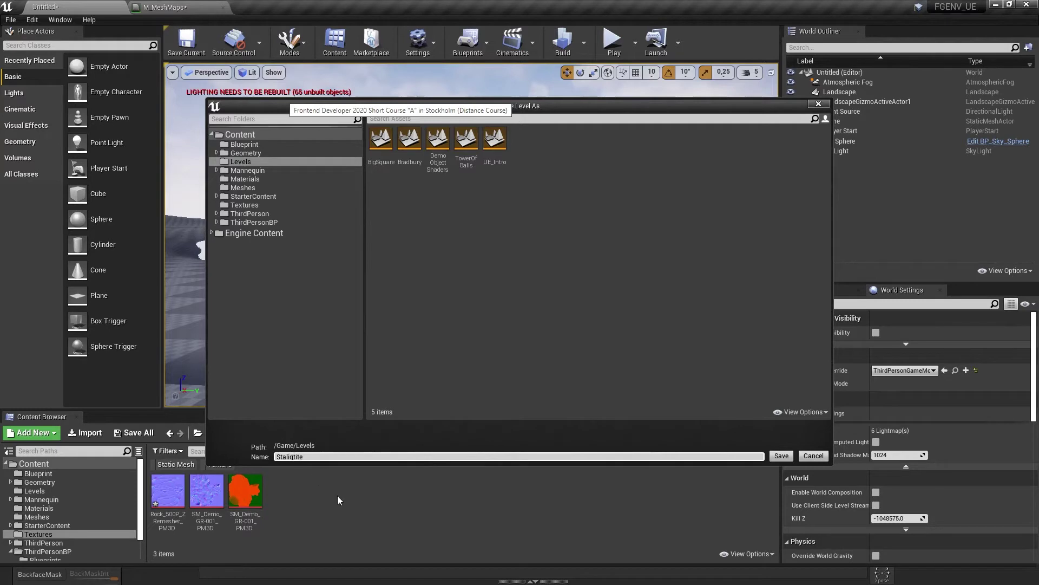
key("BackSpace")
type("a")
key("BackSpace")
type("c")
key("Return")
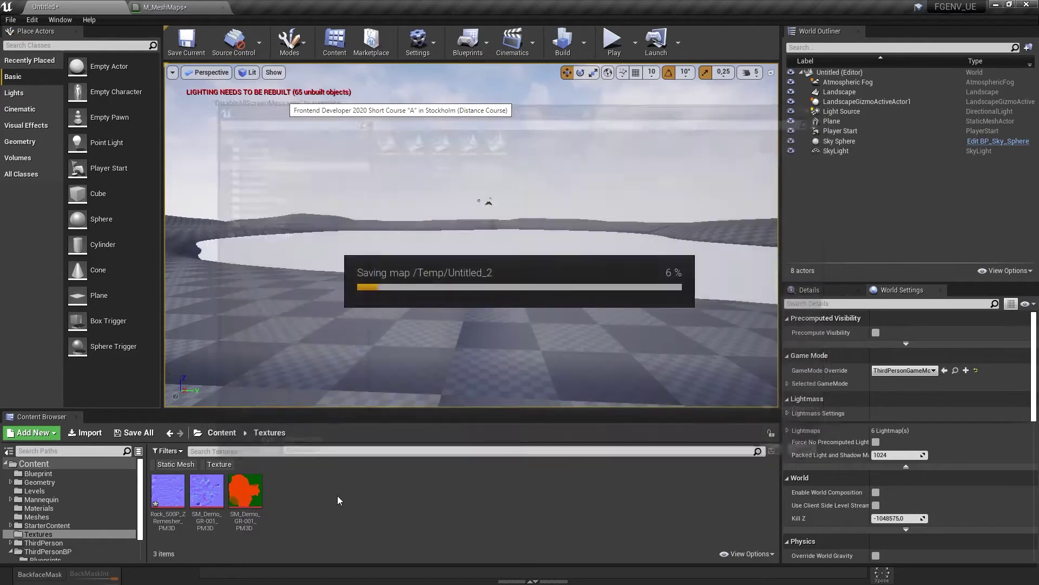
Step: Check the cave references in PureRef, then switch to ZBrush and inspect the red-and-white rock mesh from several angles
key("alt+Tab")
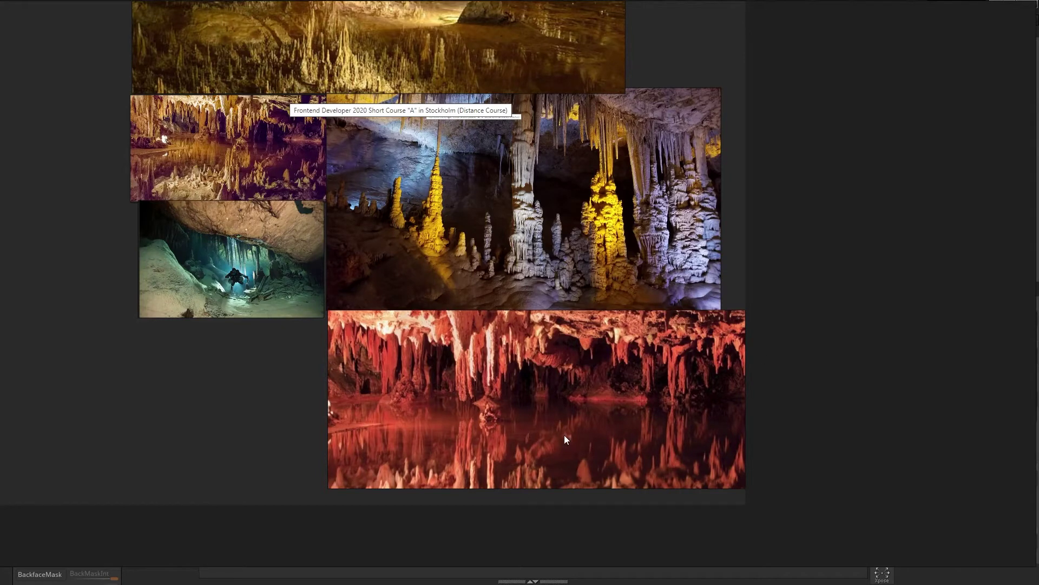
key("alt+Tab")
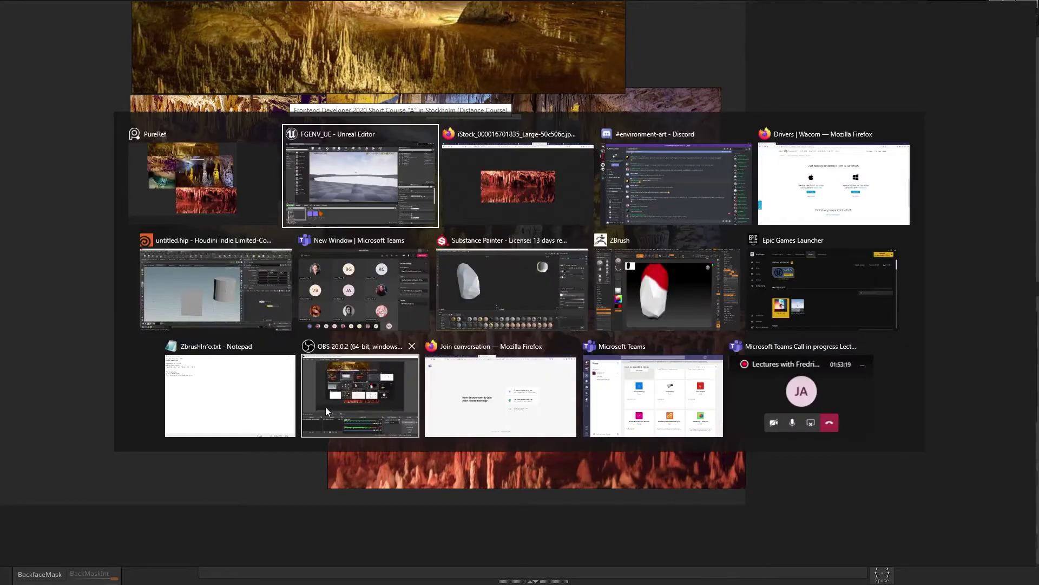
key("alt+Tab")
key("alt+Tab")
key("alt+Tab")
key("alt+Tab")
key("alt+Tab")
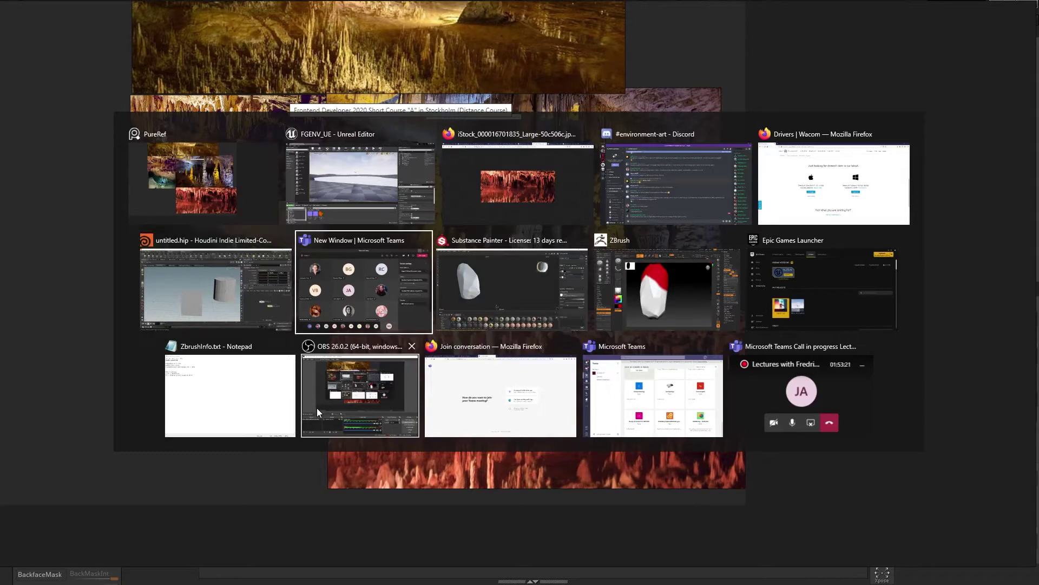
key("alt+Tab")
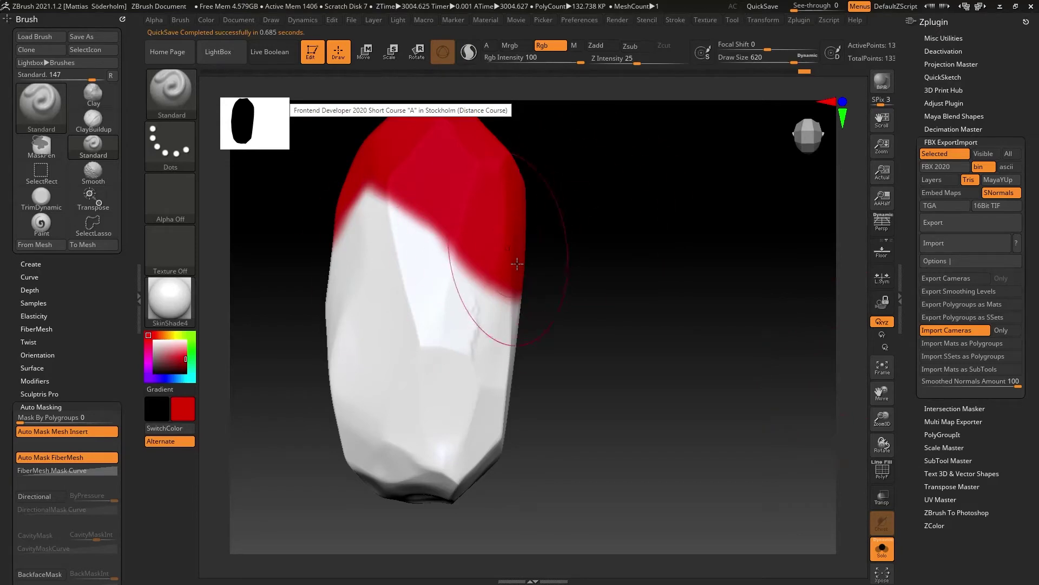
left_click_drag(591, 253, 624, 348)
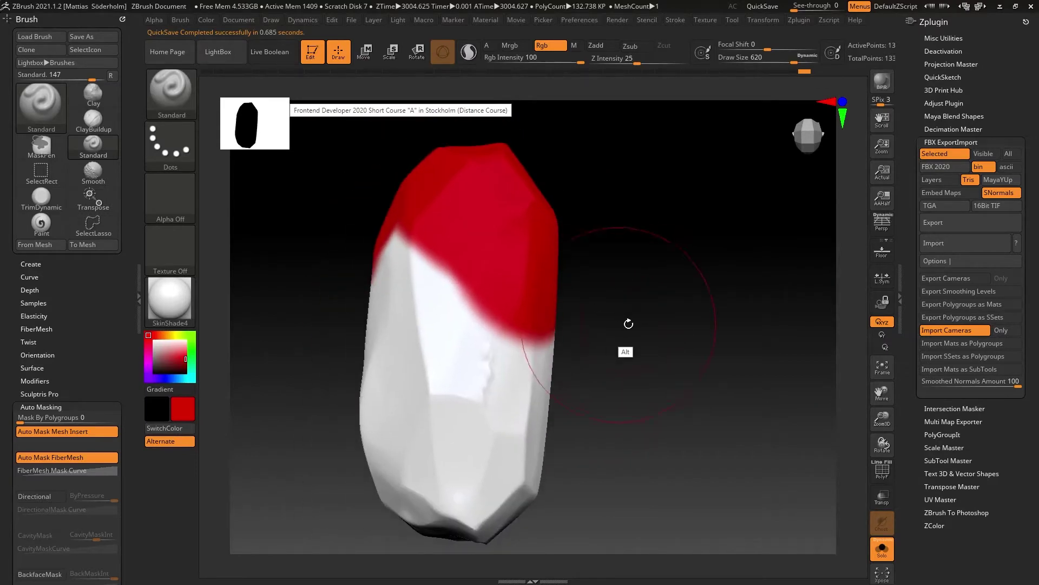
left_click_drag(681, 316, 563, 308)
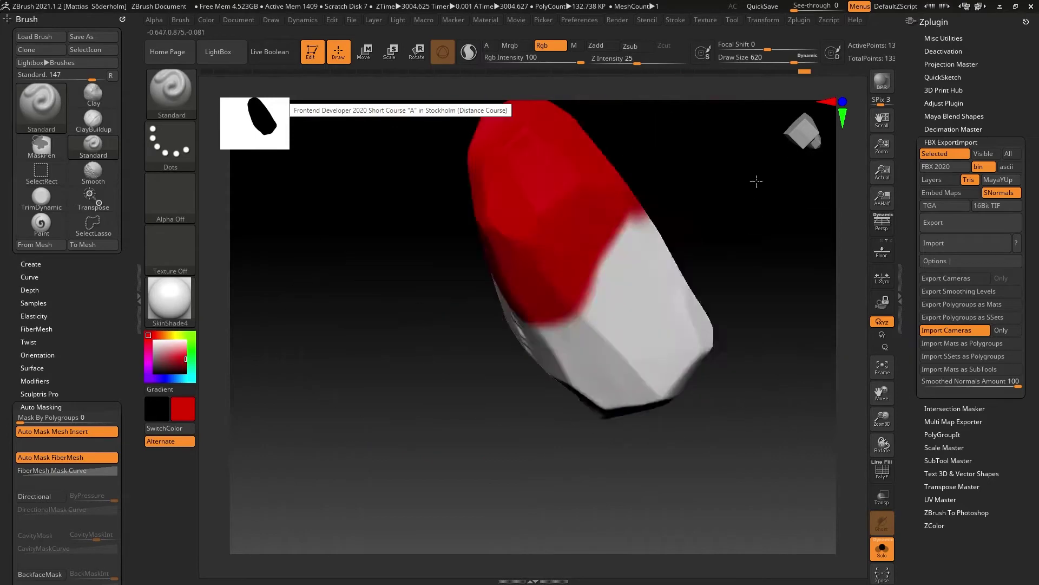
left_click_drag(758, 179, 657, 292)
Step: Try to open Wacom Tablet Properties from the system search and dismiss its dialog
key("alt+Tab")
key("alt+Tab")
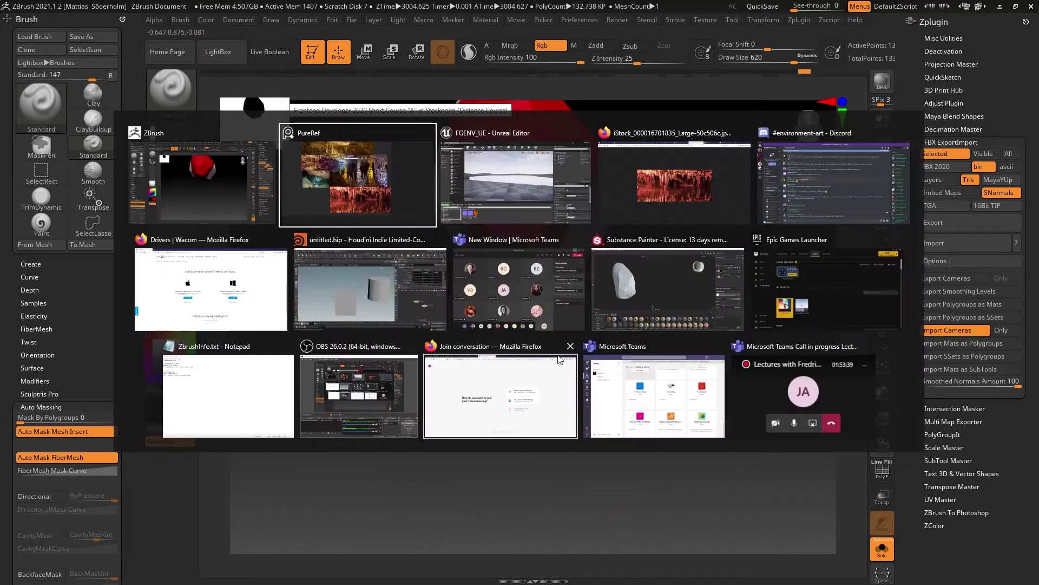
key("super")
type("wacom")
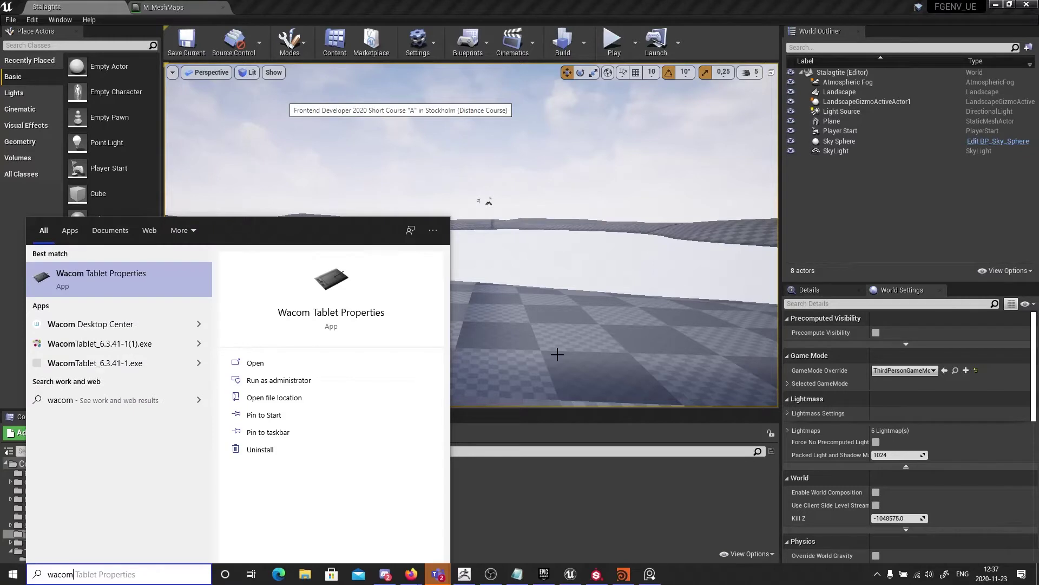
key("Return")
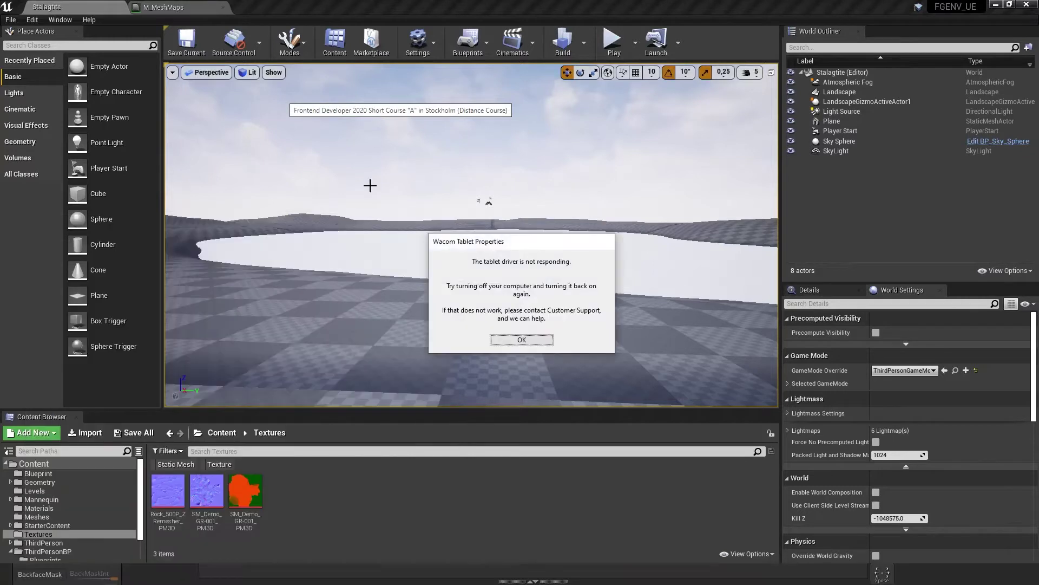
left_click(516, 342)
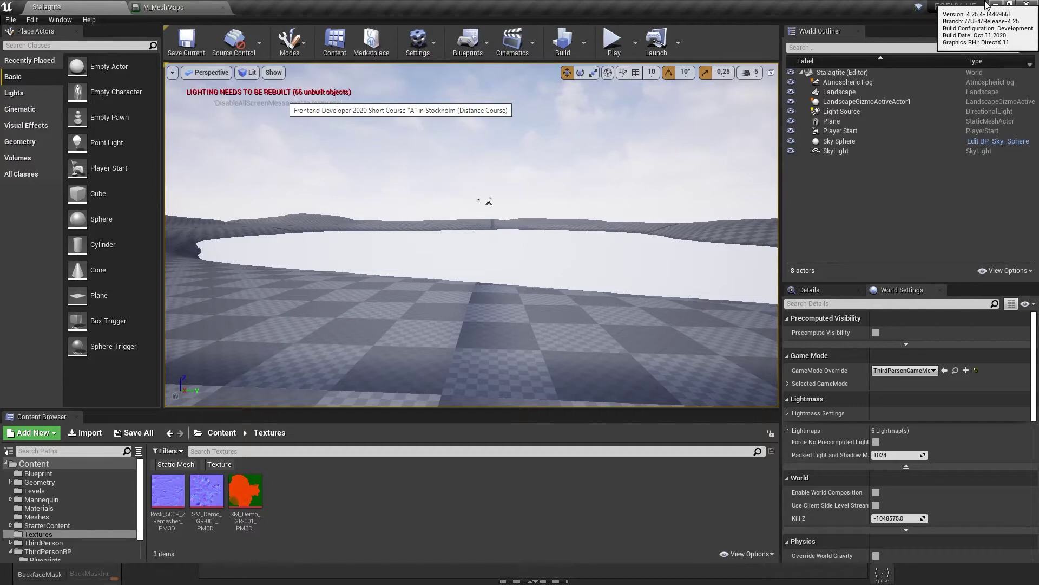
Step: Switch back to ZBrush, make a Cone3D primitive the active tool in place of the rock, and set its colour to white
key("alt+Tab")
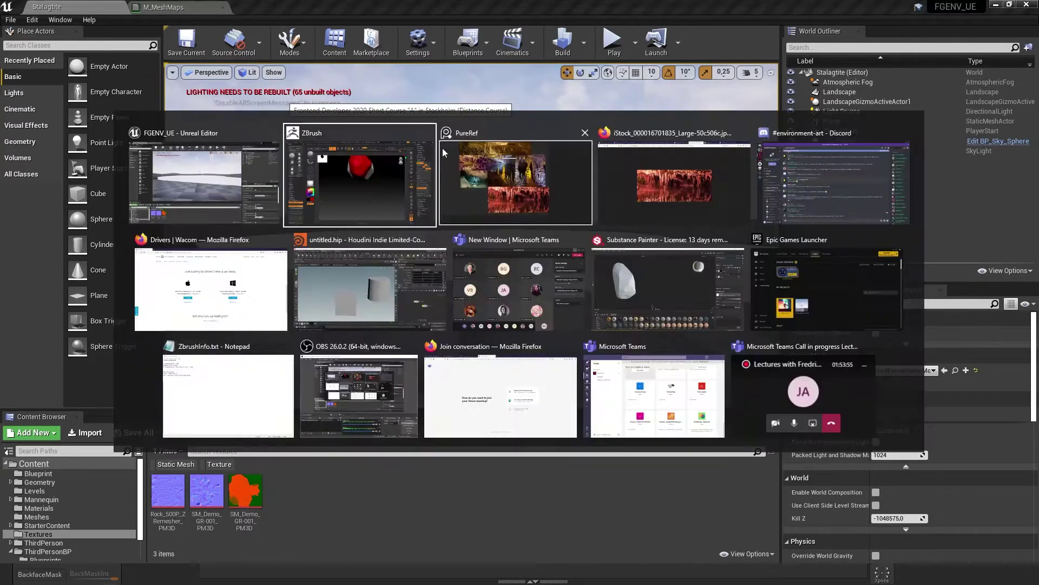
left_click(357, 206)
left_click_drag(671, 403, 587, 293)
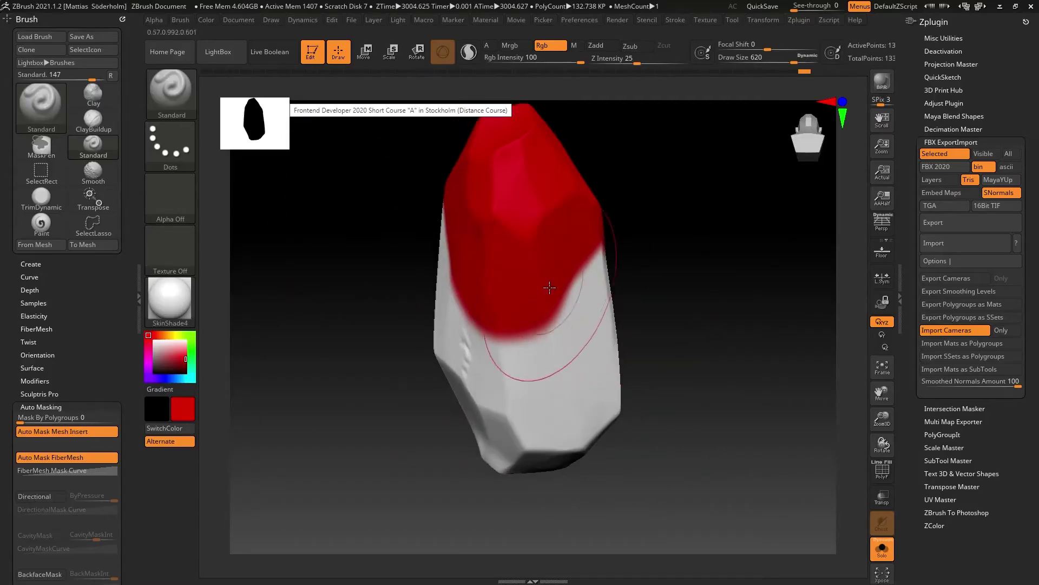
left_click_drag(929, 84, 930, 101)
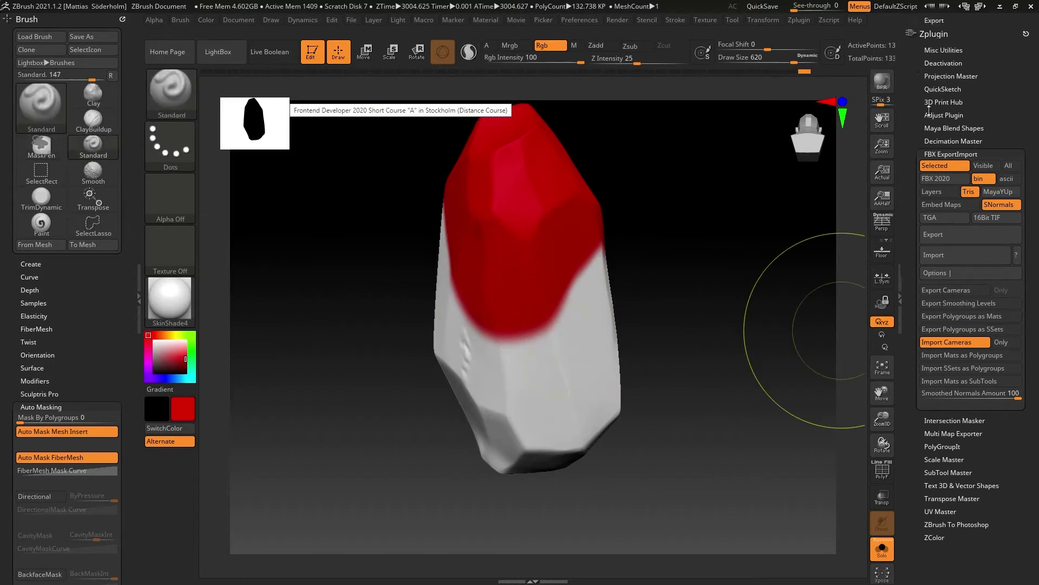
left_click(928, 19)
left_click(997, 145)
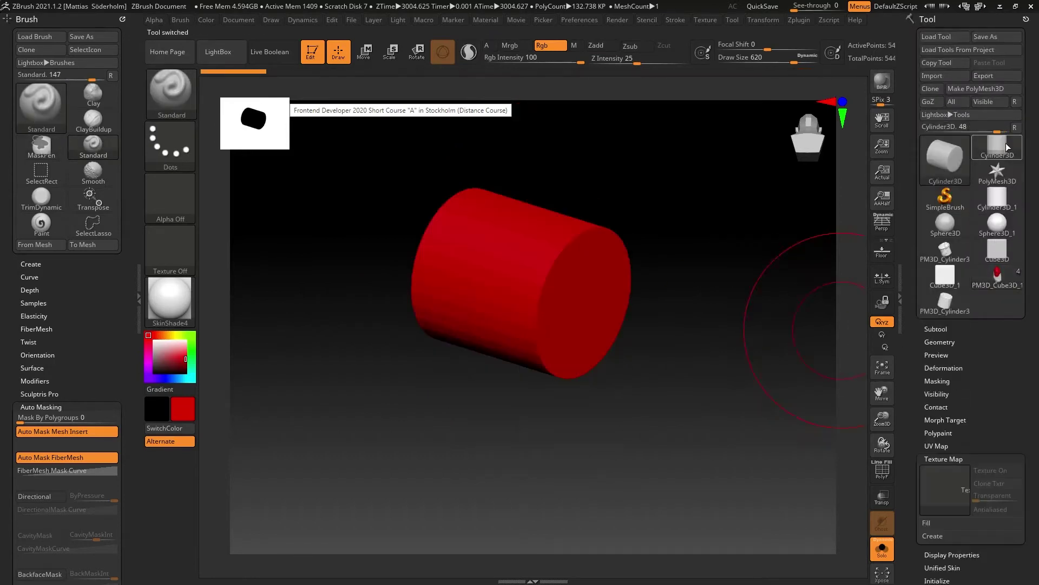
left_click(960, 159)
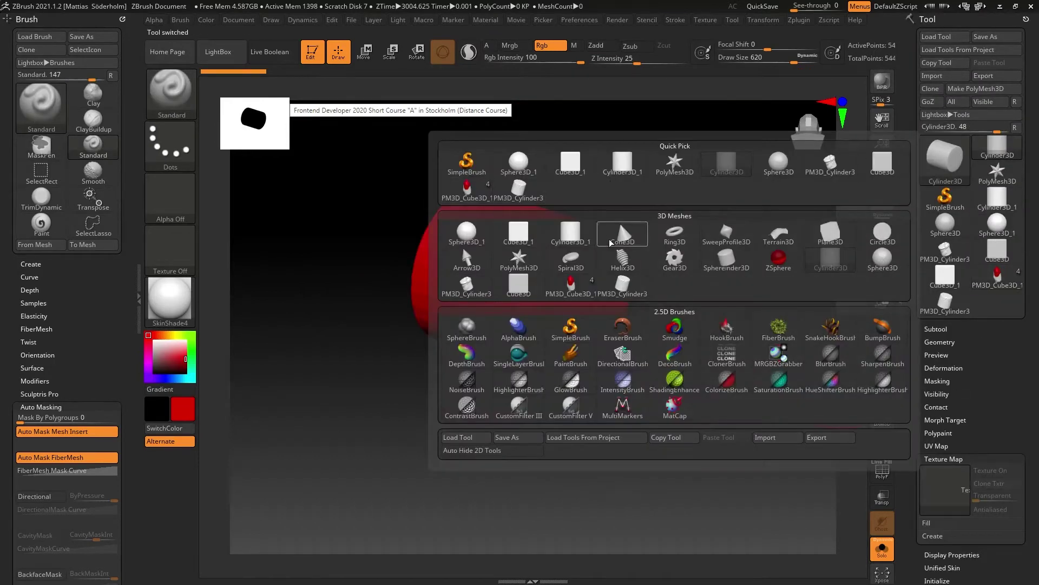
left_click(629, 241)
left_click_drag(631, 240, 269, 372)
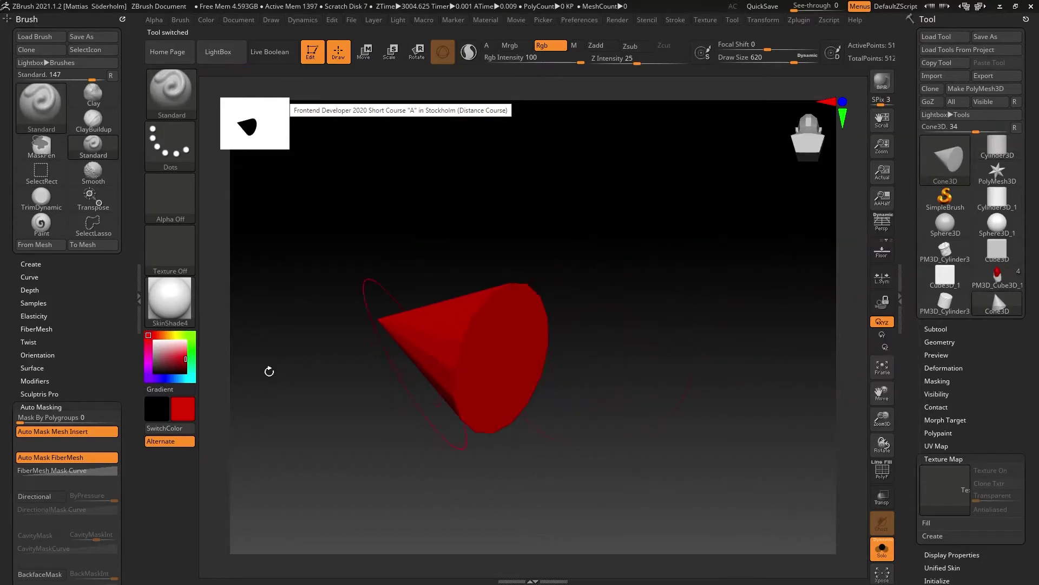
left_click_drag(175, 355, 151, 327)
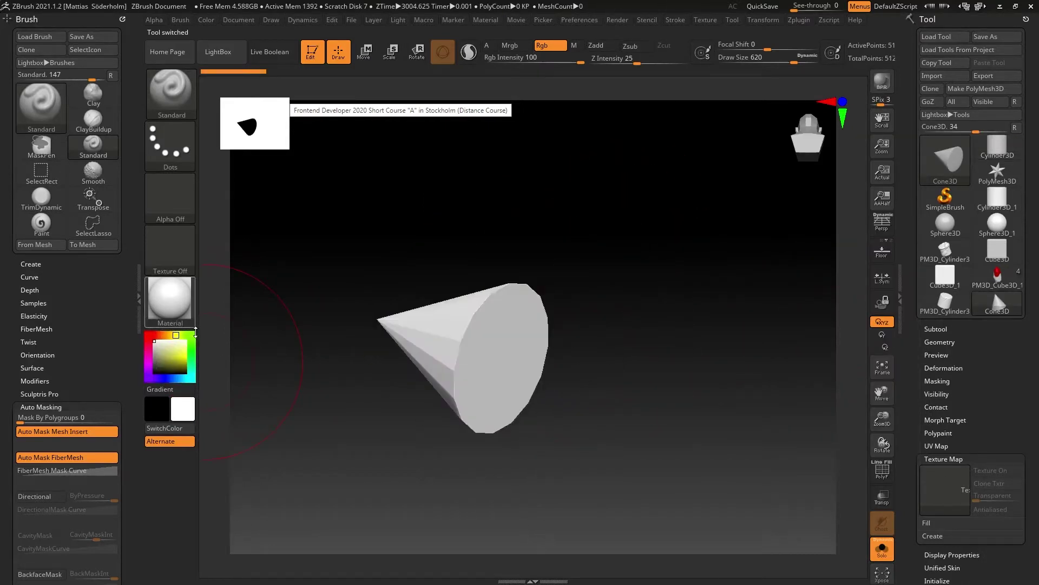
mouse_move(654, 328)
left_mouse_down()
mouse_move(666, 329)
mouse_move(650, 252)
mouse_move(696, 306)
mouse_move(698, 327)
mouse_move(638, 372)
mouse_move(591, 297)
mouse_move(617, 303)
mouse_move(615, 392)
mouse_move(617, 330)
mouse_move(694, 318)
mouse_move(568, 306)
mouse_move(661, 315)
mouse_move(670, 281)
mouse_move(656, 304)
mouse_move(631, 297)
mouse_move(693, 309)
mouse_move(668, 325)
mouse_move(599, 329)
mouse_move(643, 329)
mouse_move(596, 309)
mouse_move(678, 362)
mouse_move(648, 368)
mouse_move(668, 343)
mouse_move(640, 334)
left_mouse_up()
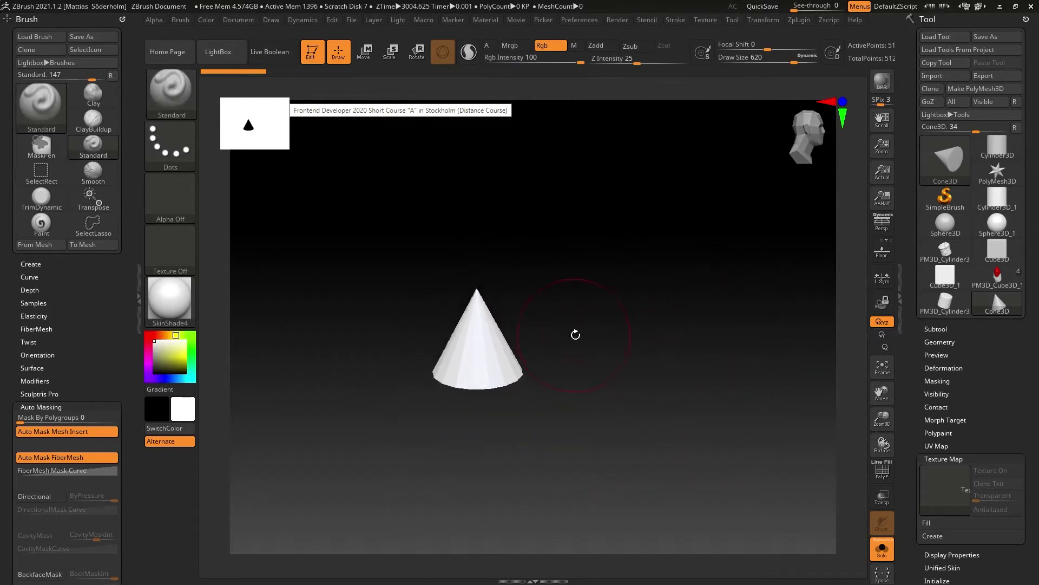
Step: Compare the cone with the cave references in PureRef, then stretch it vertically in ZBrush into a tall, narrow spike
key("alt+Tab")
key("alt+Tab")
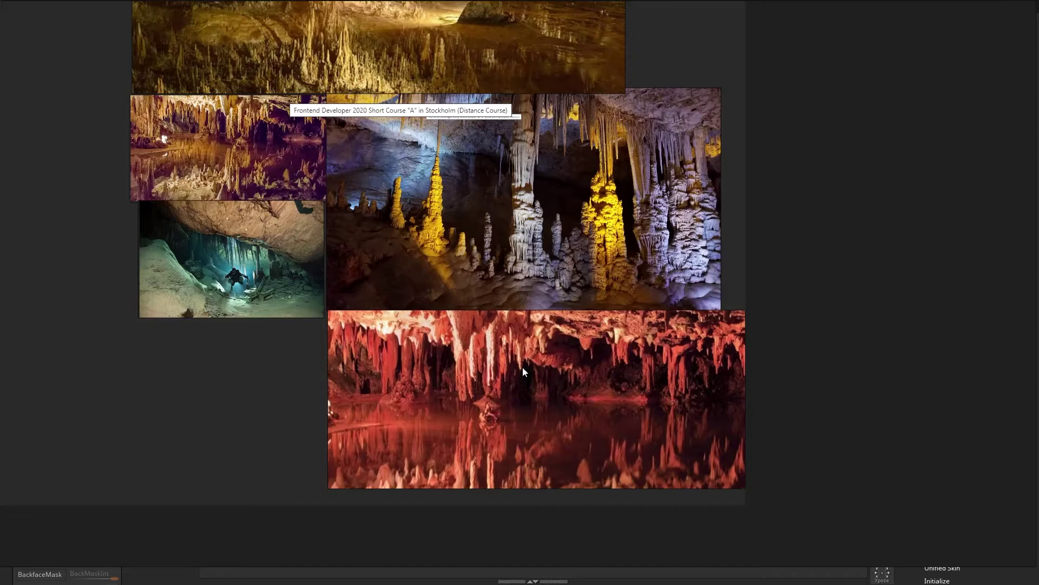
key("alt+Tab")
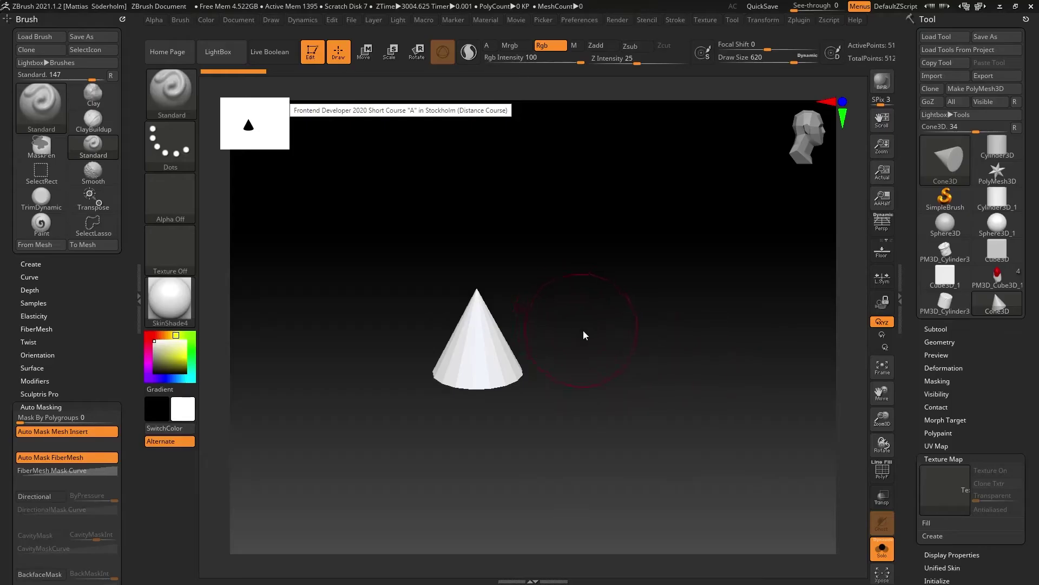
mouse_move(584, 336)
left_mouse_down()
mouse_move(573, 349)
mouse_move(567, 329)
left_mouse_up()
key("r")
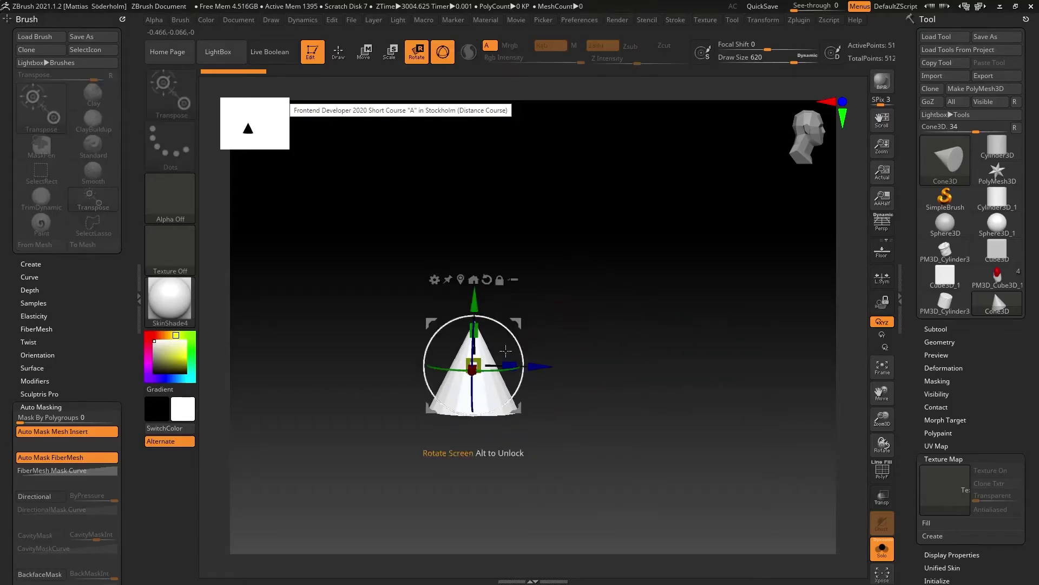
left_click_drag(475, 331, 486, 284)
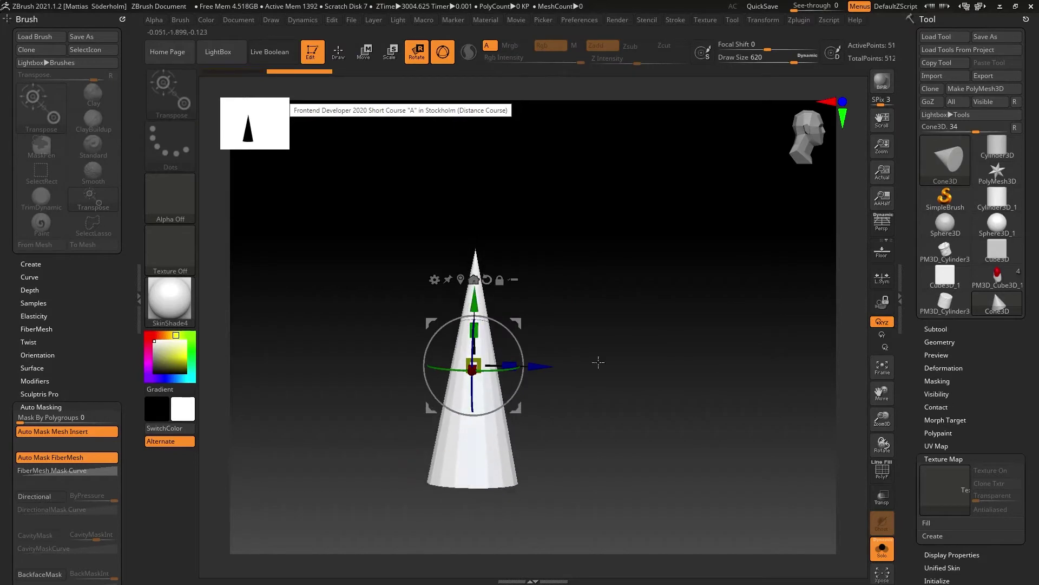
left_click_drag(596, 362, 607, 319, "alt")
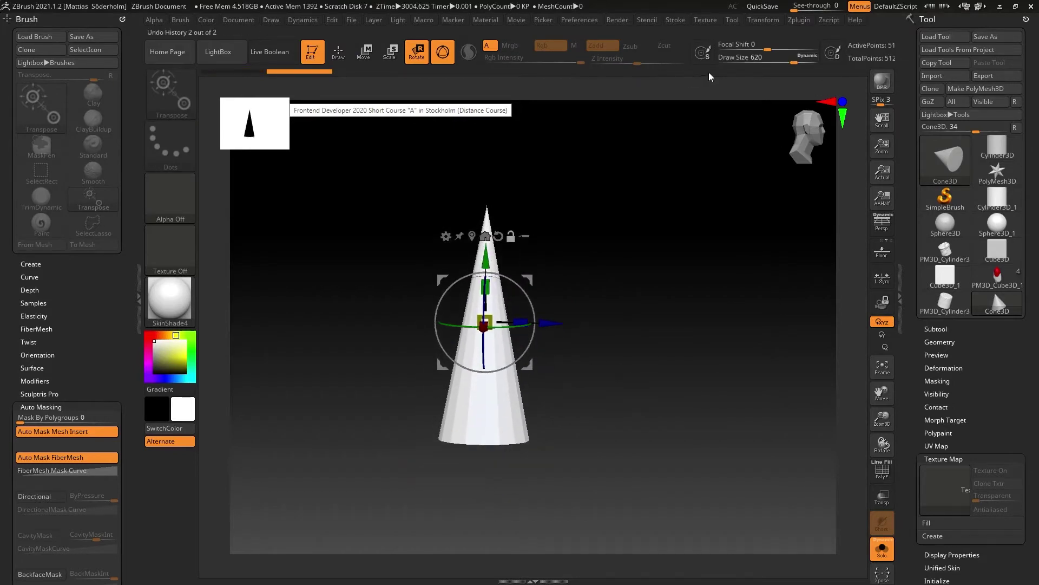
Step: Convert the stretched cone to a PolyMesh3D, hide the brush tray, and DynaMesh the cone at resolution 128
left_click(976, 88)
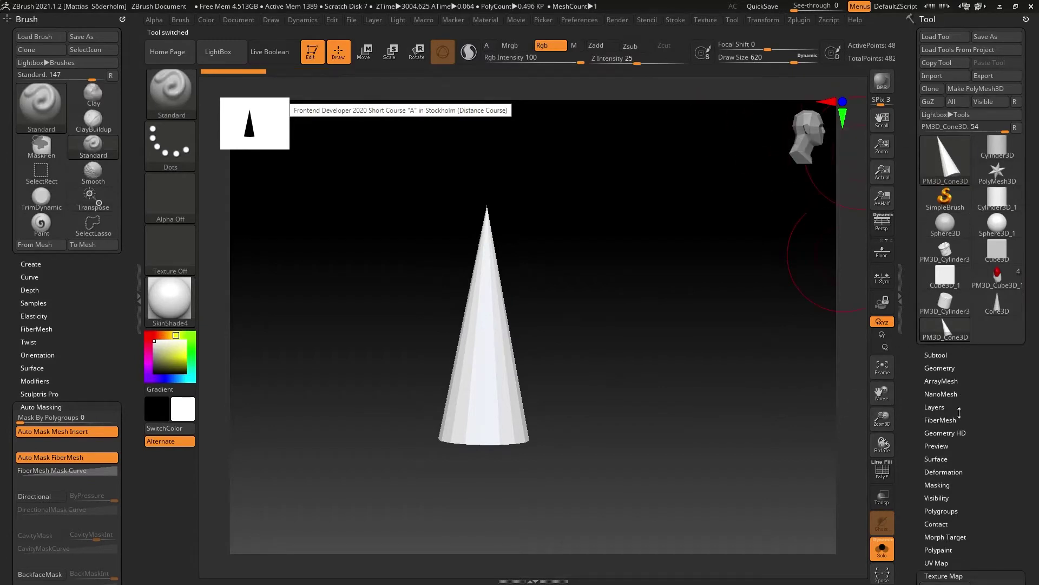
left_click(144, 298)
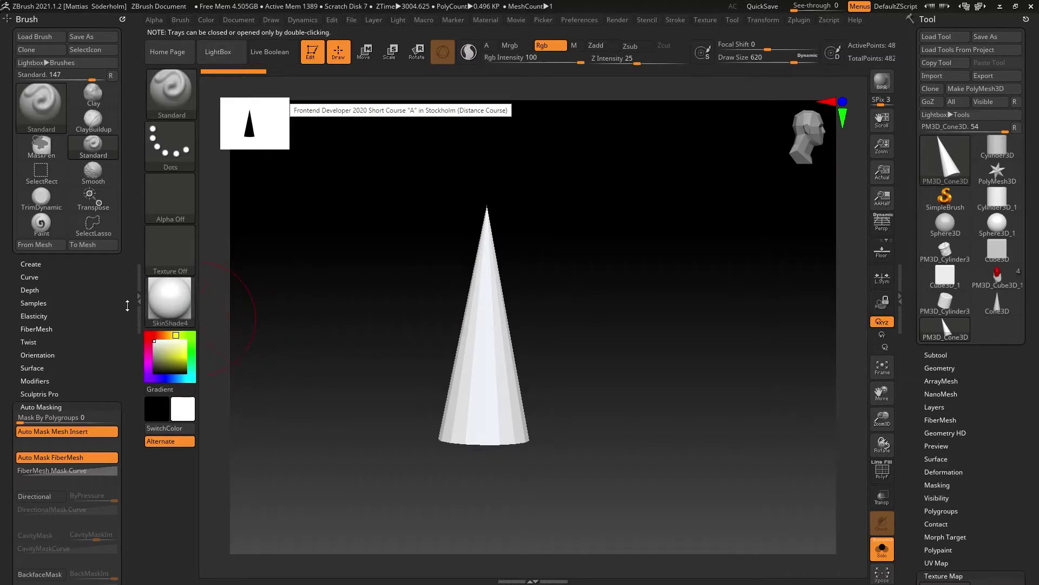
double_click(139, 299)
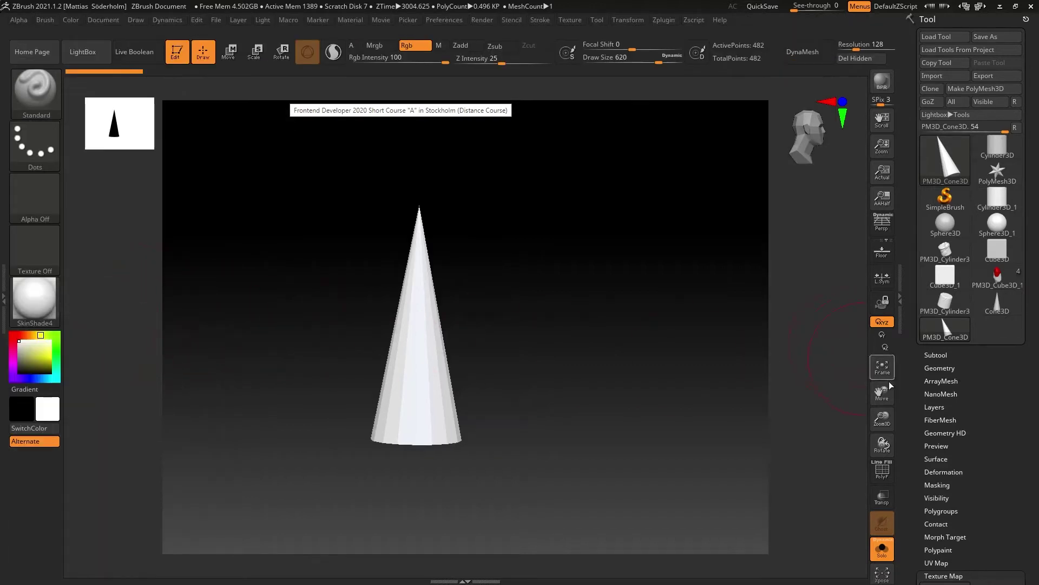
left_click(938, 368)
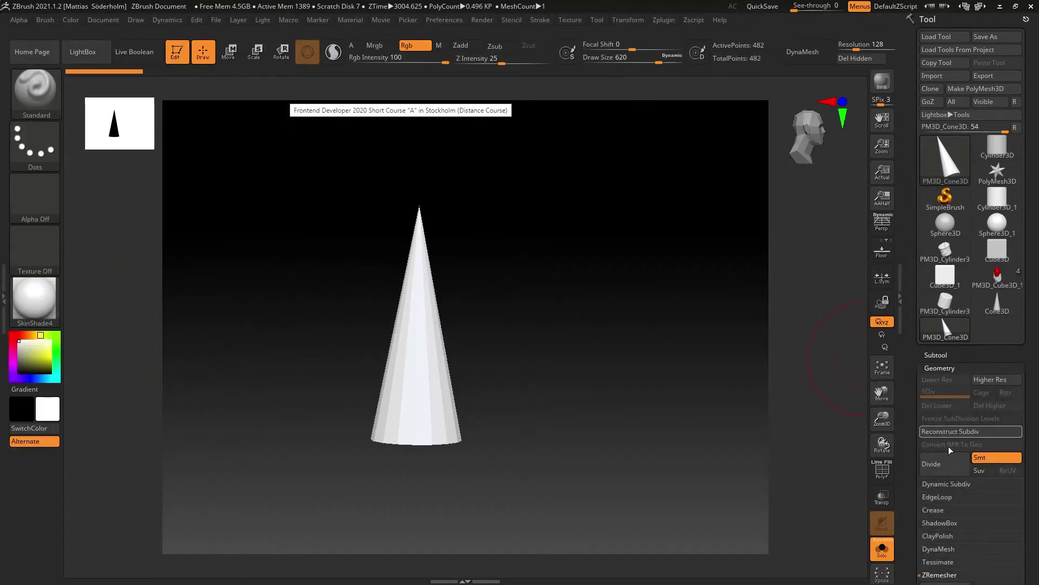
left_click(825, 57)
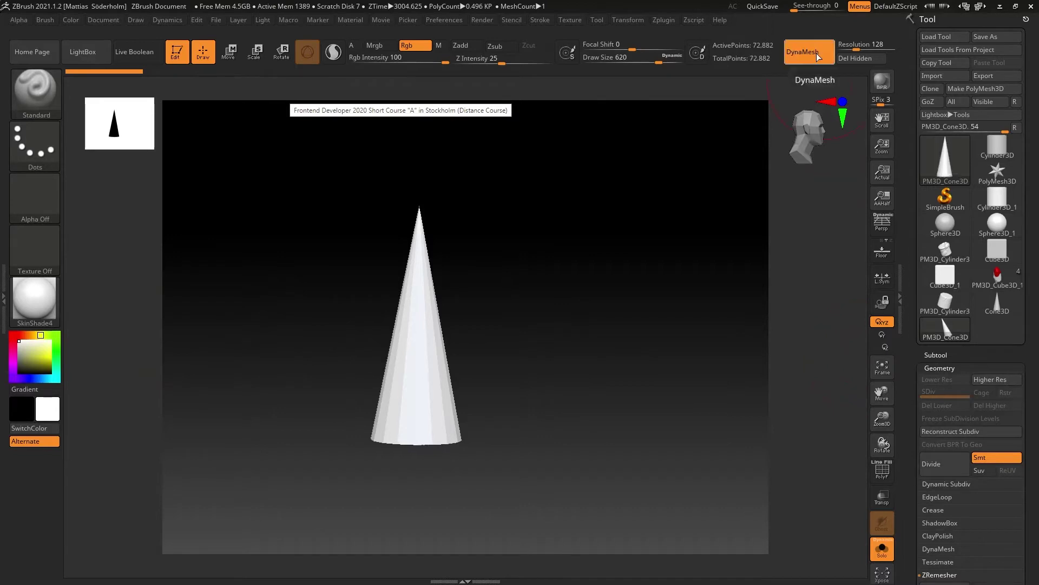
key("ctrl")
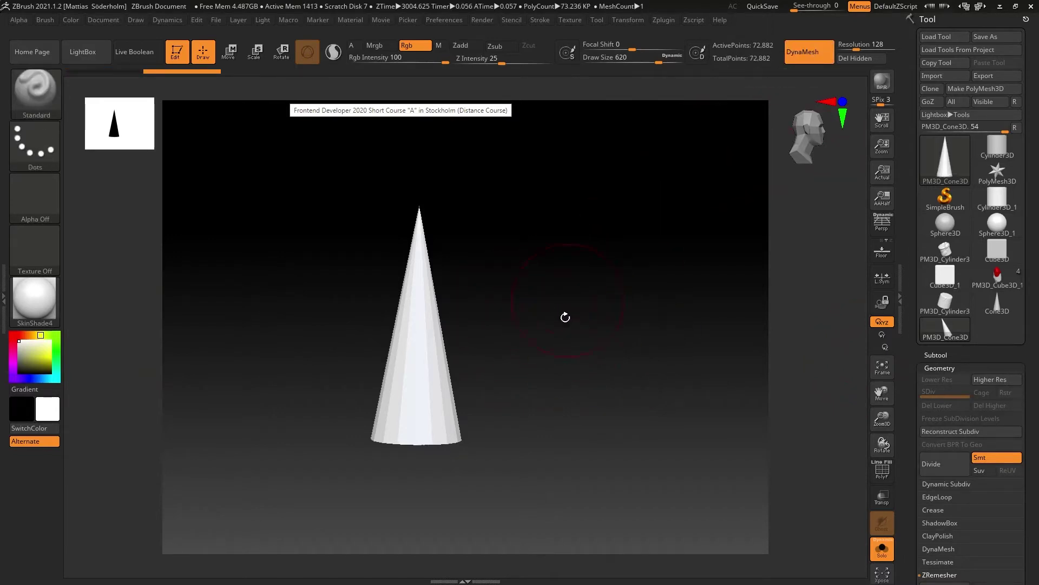
Step: Duplicate the cone along the X axis so the copy overlaps the original's base, and stretch the copy taller
mouse_move(564, 315)
left_mouse_down()
mouse_move(571, 351)
mouse_move(602, 349)
mouse_move(532, 337)
mouse_move(475, 347)
left_mouse_up()
key("w")
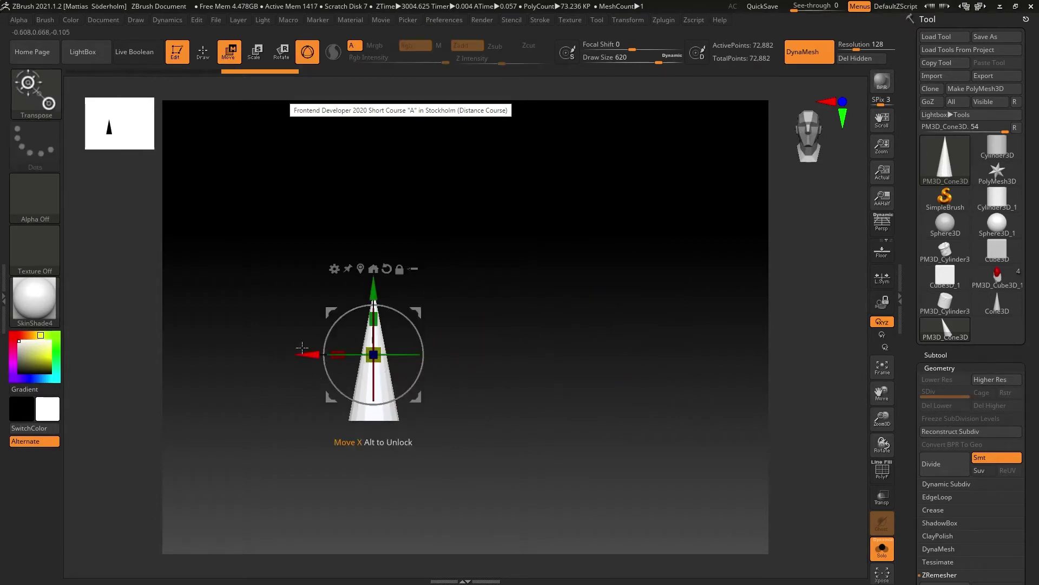
mouse_move(309, 355)
left_mouse_down("ctrl")
mouse_move(376, 355)
mouse_move(343, 364)
left_mouse_up("ctrl")
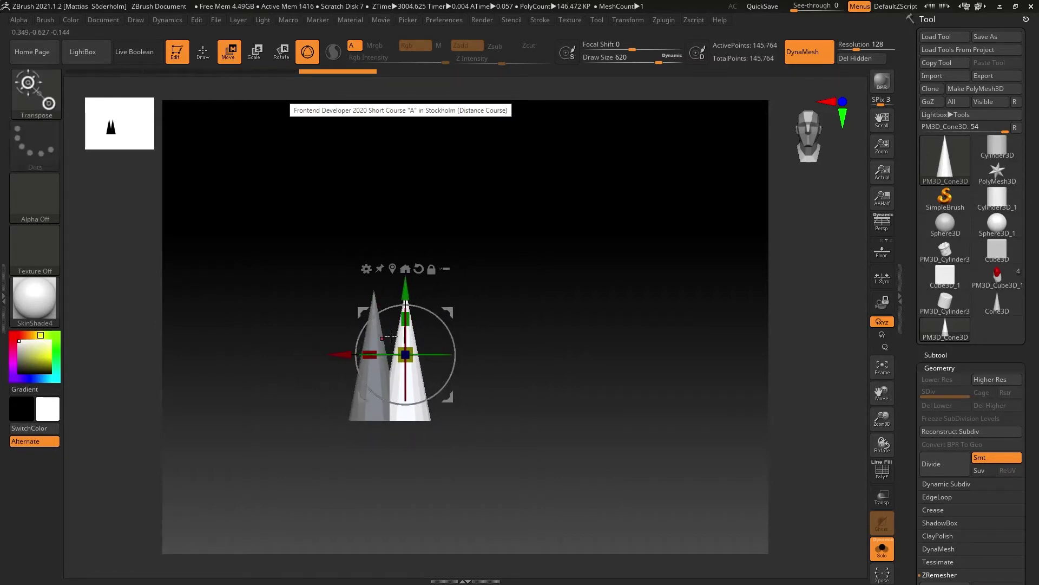
left_click_drag(405, 319, 410, 257)
Step: Duplicate the pair of cones and place the rotated copy close against the original pair, as seen from above
left_click_drag(504, 353, 534, 442, "alt")
key("alt+shift")
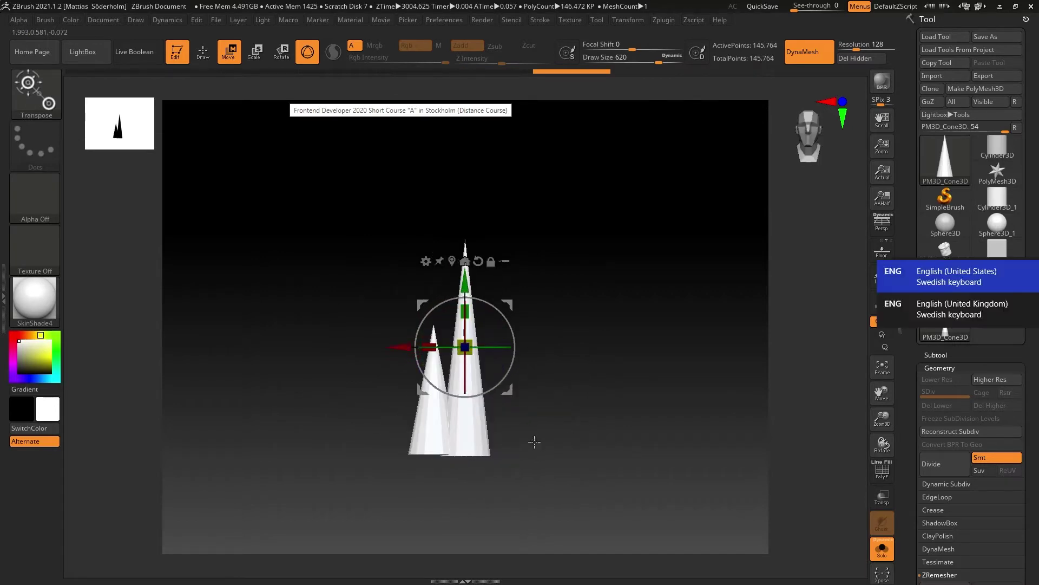
left_click_drag(589, 412, 506, 455, "alt")
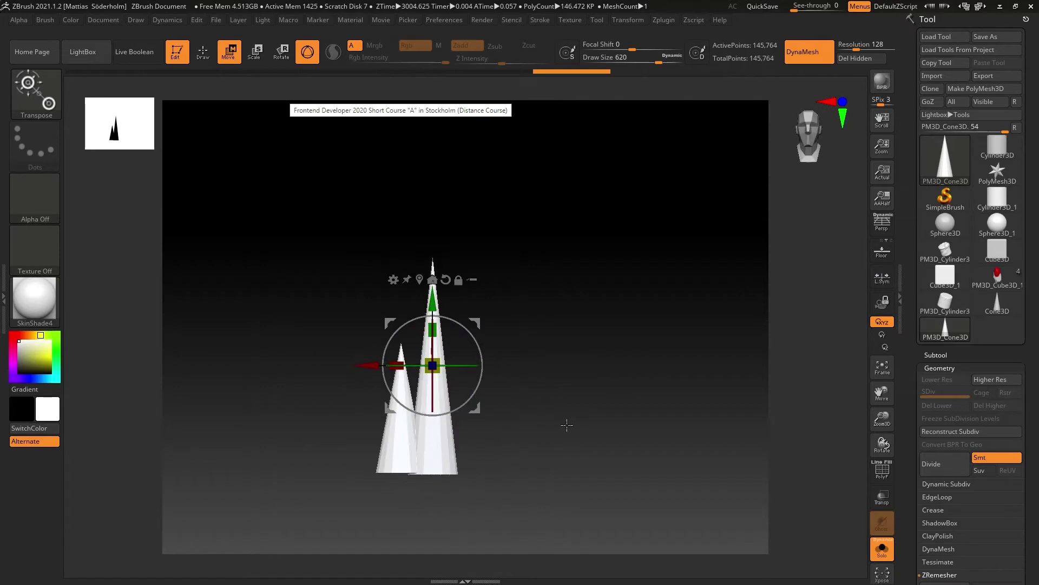
left_click_drag(557, 418, 557, 332, "alt")
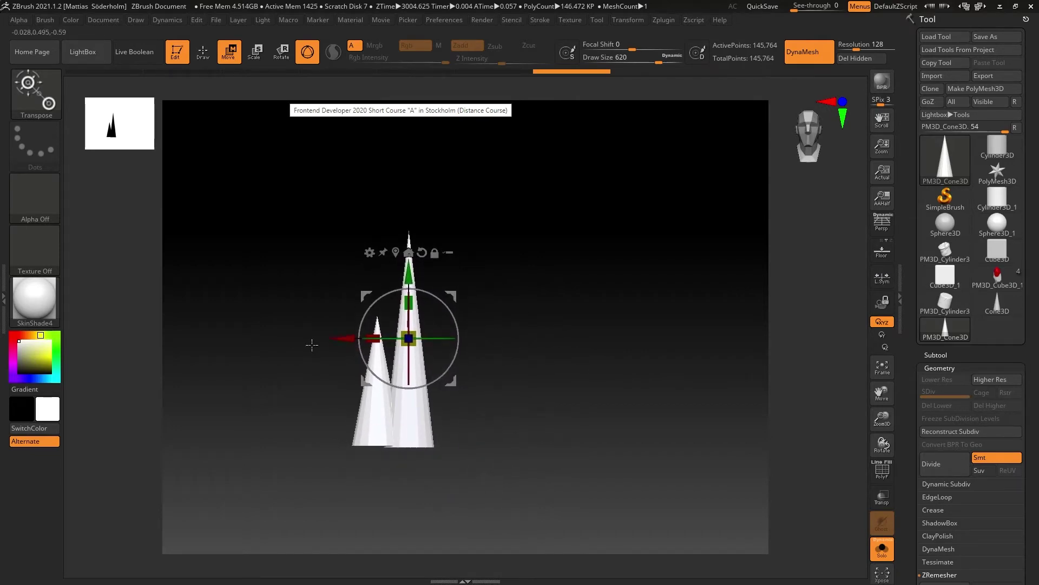
left_click_drag(494, 328, 491, 358)
key("ctrl+shift")
left_click_drag(339, 339, 576, 360, "ctrl")
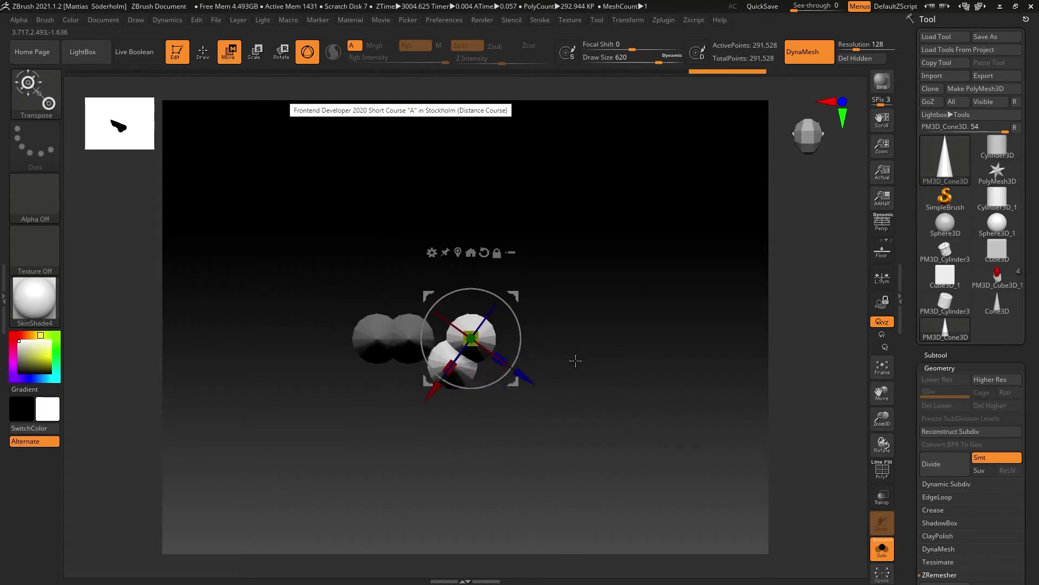
left_click_drag(514, 382, 488, 401)
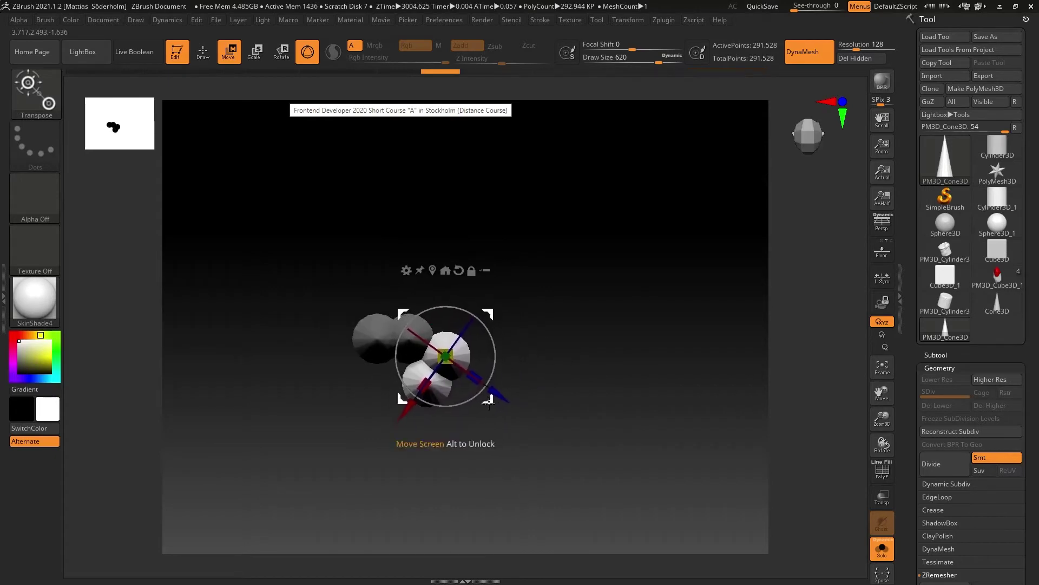
Step: Shorten the duplicated pair of cones vertically and move the gizmo to the unmasked mesh center
left_click_drag(563, 373, 598, 323)
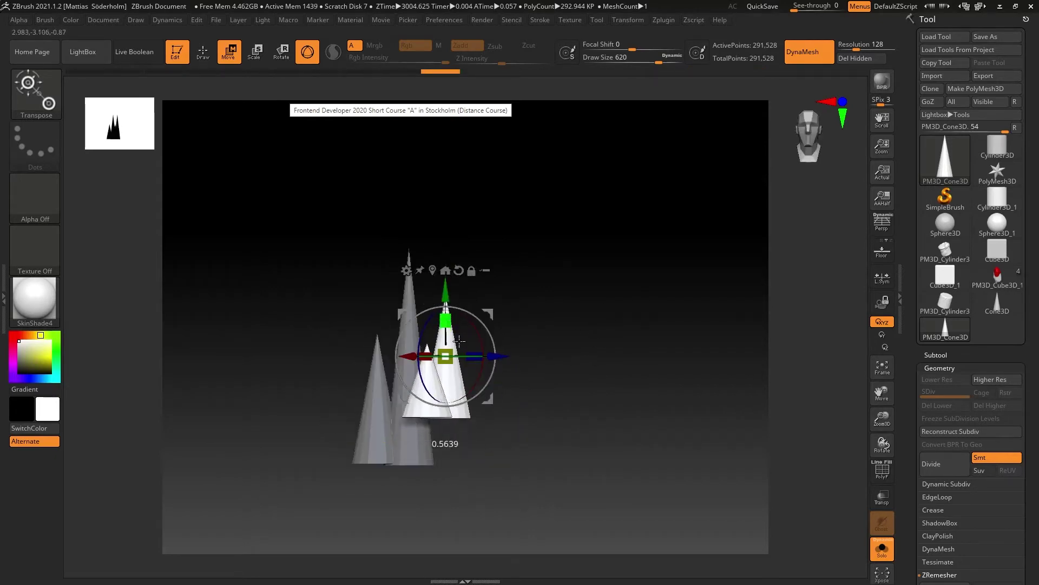
left_click_drag(445, 320, 445, 342)
left_click_drag(533, 342, 583, 417)
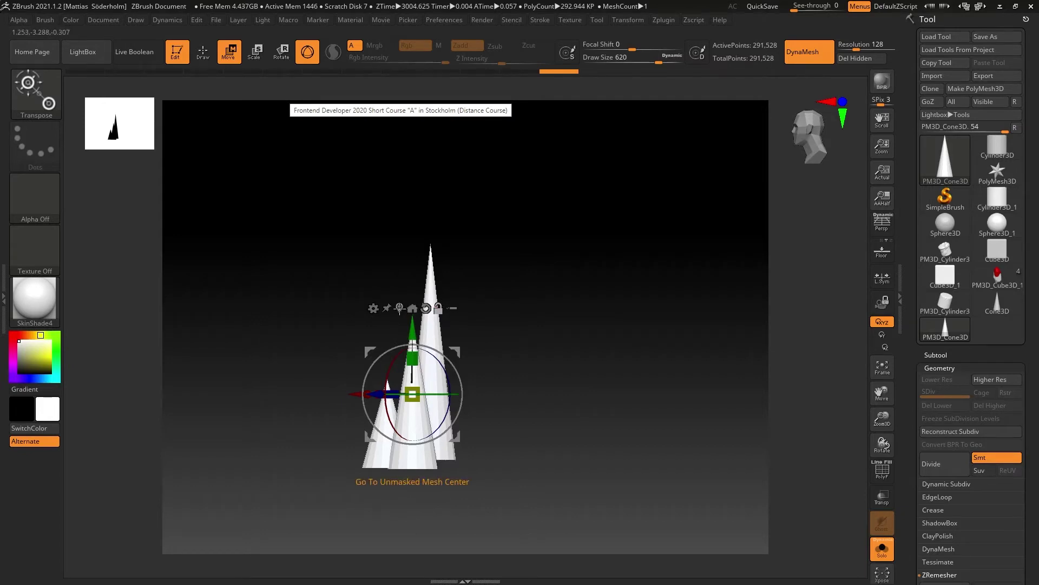
left_click(400, 308)
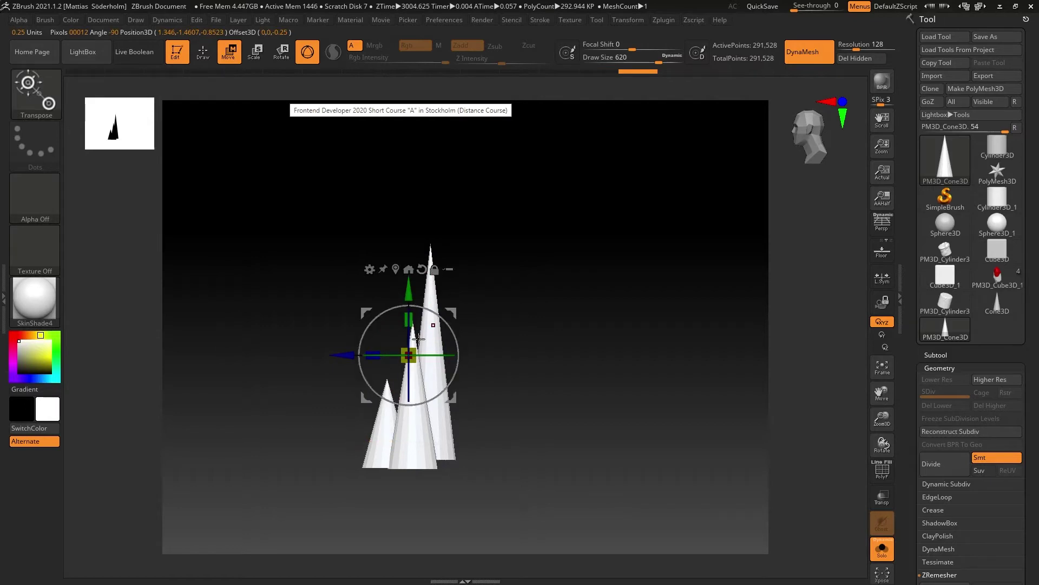
Step: Add a rotated, slightly enlarged copy of the three-cone group, overlapping the original cones
key("ctrl+shift")
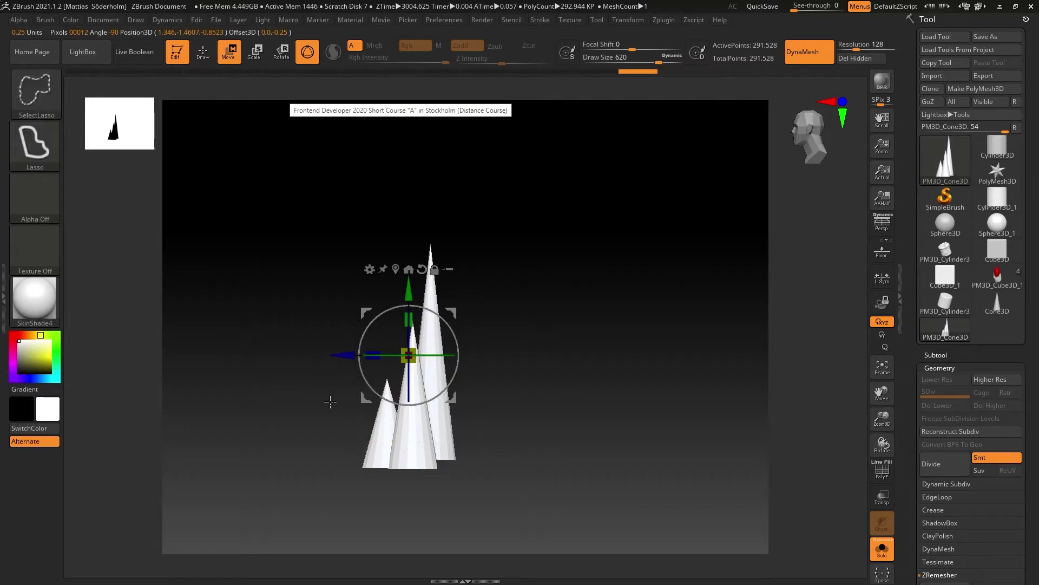
left_click_drag(353, 360, 411, 359, "ctrl+shift")
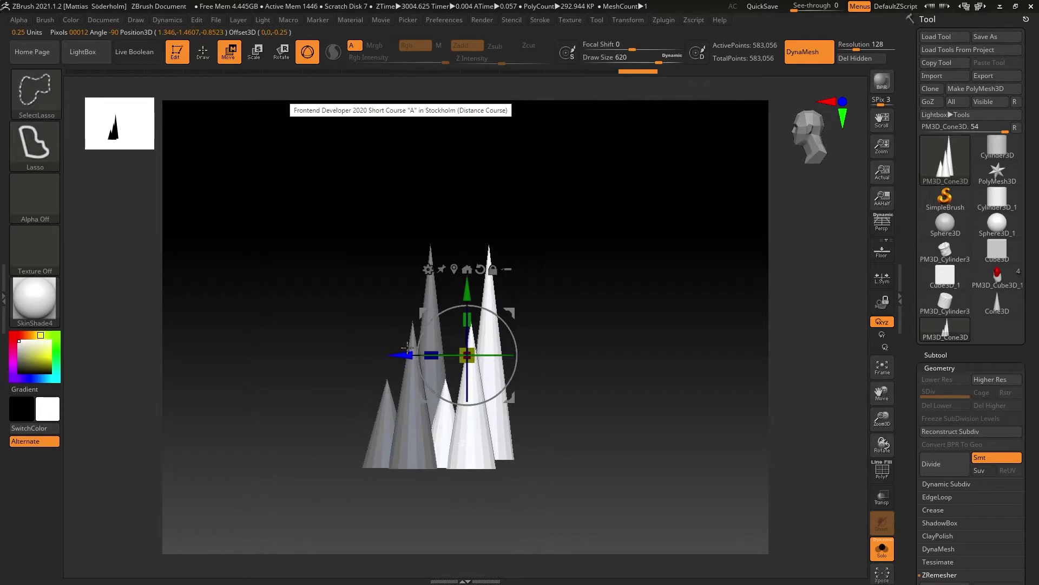
left_click_drag(509, 338, 385, 364)
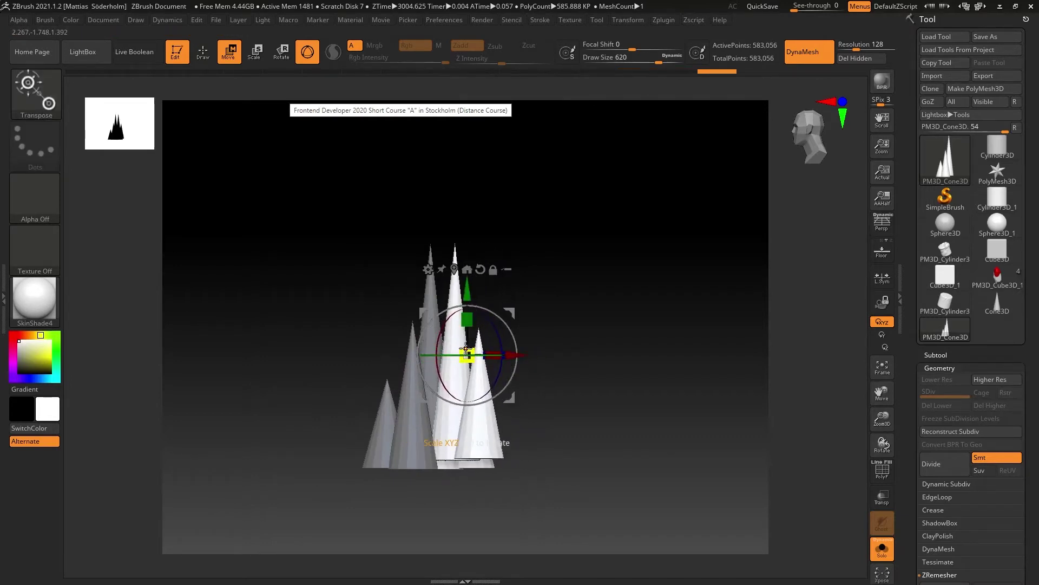
left_click_drag(467, 355, 467, 337)
left_click_drag(366, 380, 433, 353)
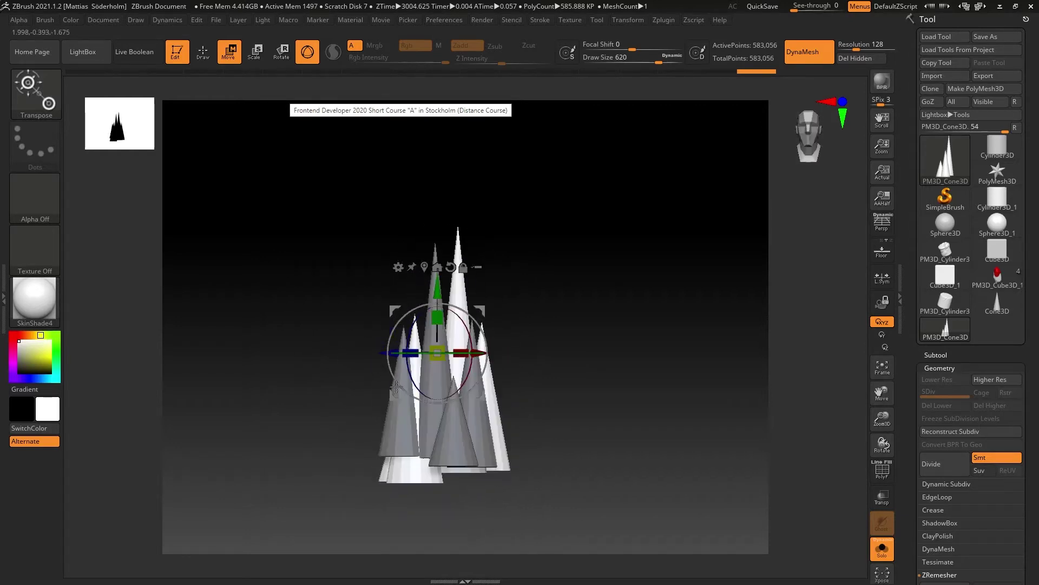
left_click_drag(479, 311, 604, 396)
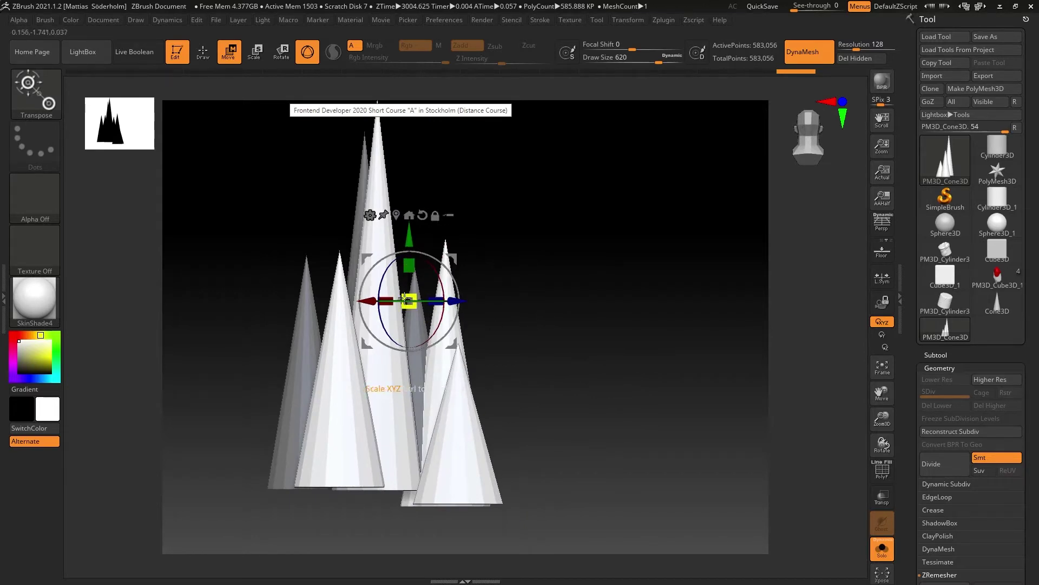
Step: Add a rotated, scaled-down copy of the three-cone group along the outer side of the cluster
left_click_drag(448, 254, 651, 280, "ctrl")
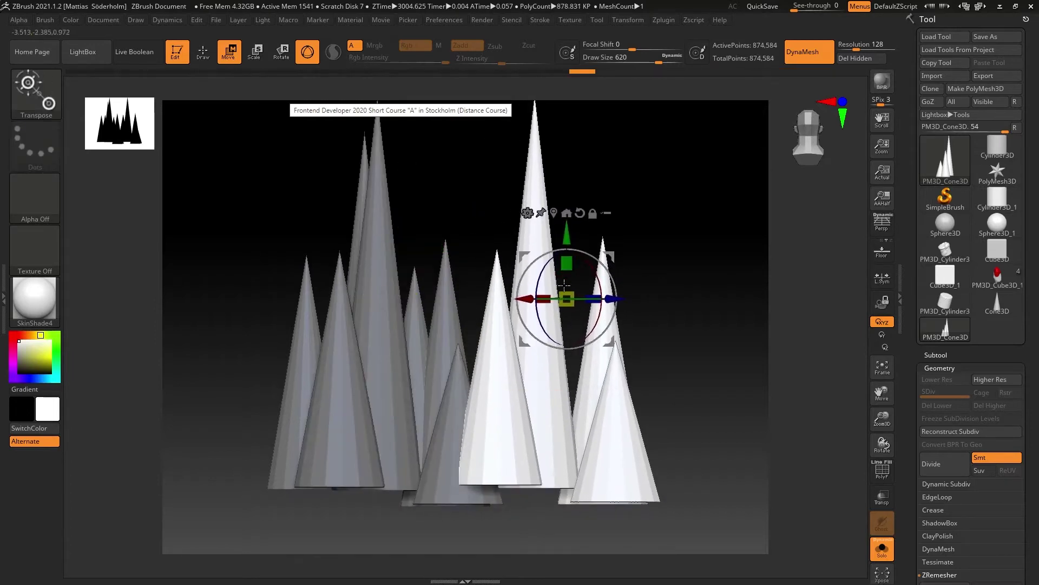
left_click_drag(567, 298, 576, 338)
left_click_drag(609, 256, 693, 379)
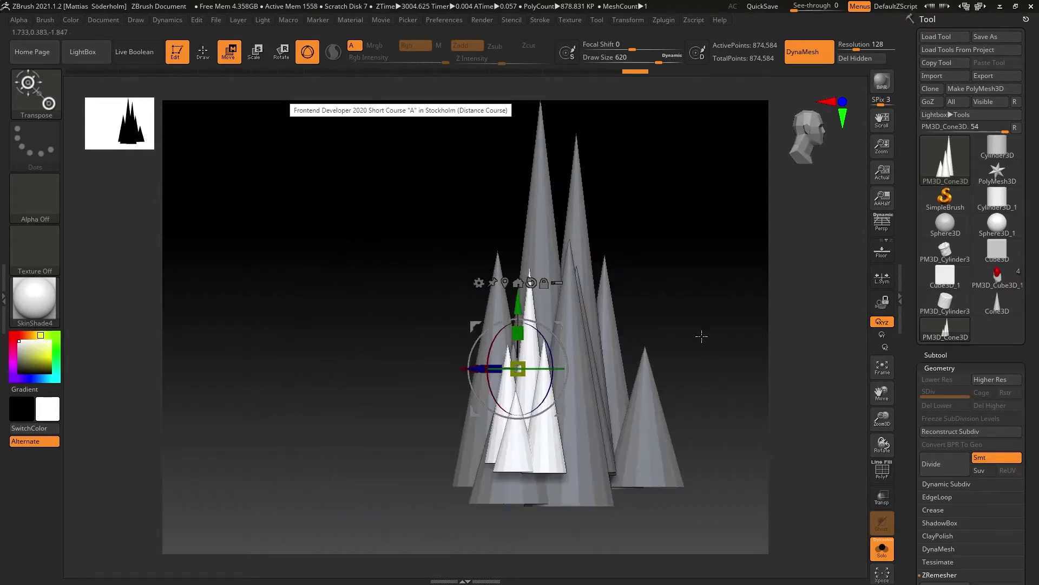
left_click_drag(701, 336, 683, 328)
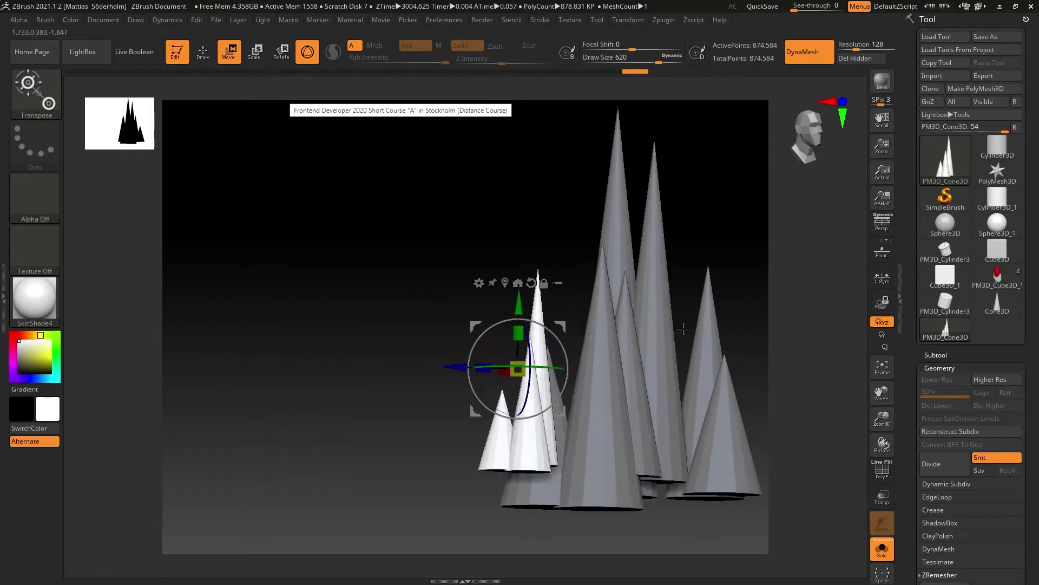
Step: Duplicate the small cone group and place the rotated copy against another side of the tall cones
left_click_drag(559, 326, 698, 341, "ctrl")
left_click_drag(686, 385, 593, 374)
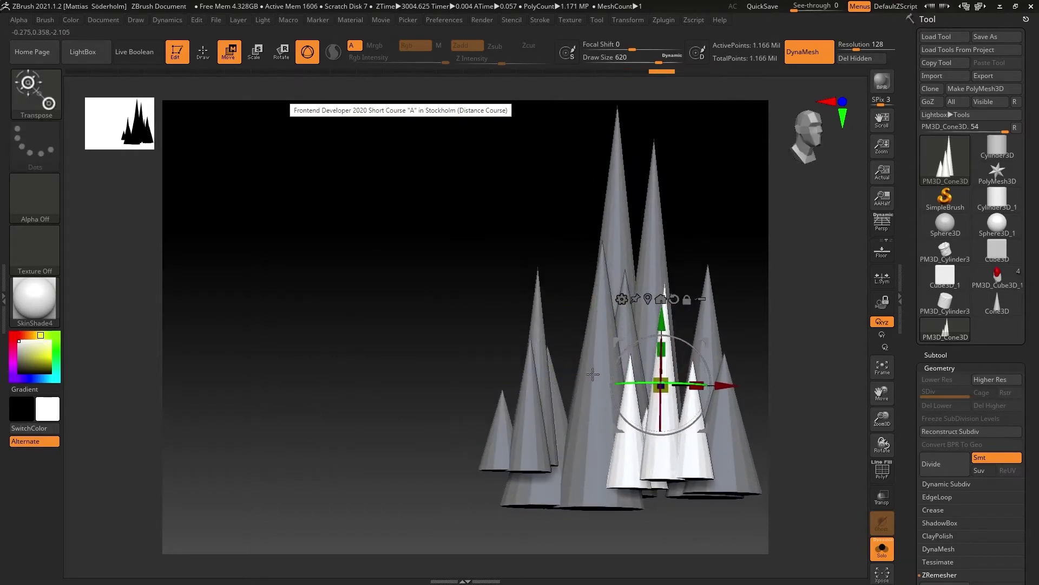
left_click_drag(720, 227, 653, 267)
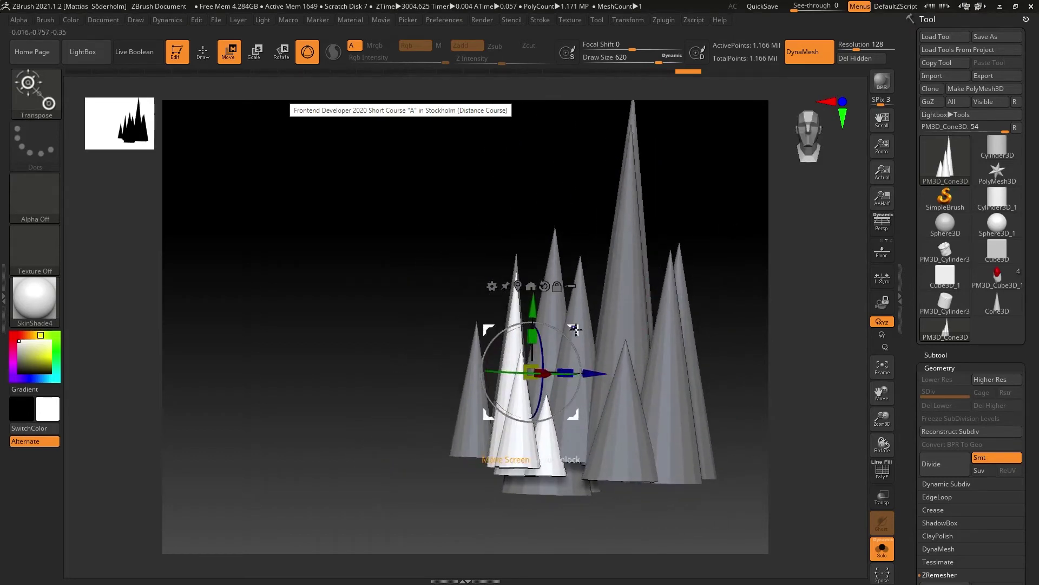
Step: Add one more enlarged, rotated copy of the small cone group and raise it level with the cluster's base
left_click_drag(575, 329, 626, 339, "ctrl")
mouse_move(578, 384)
left_mouse_down()
mouse_move(612, 385)
mouse_move(545, 383)
mouse_move(567, 383)
left_mouse_up()
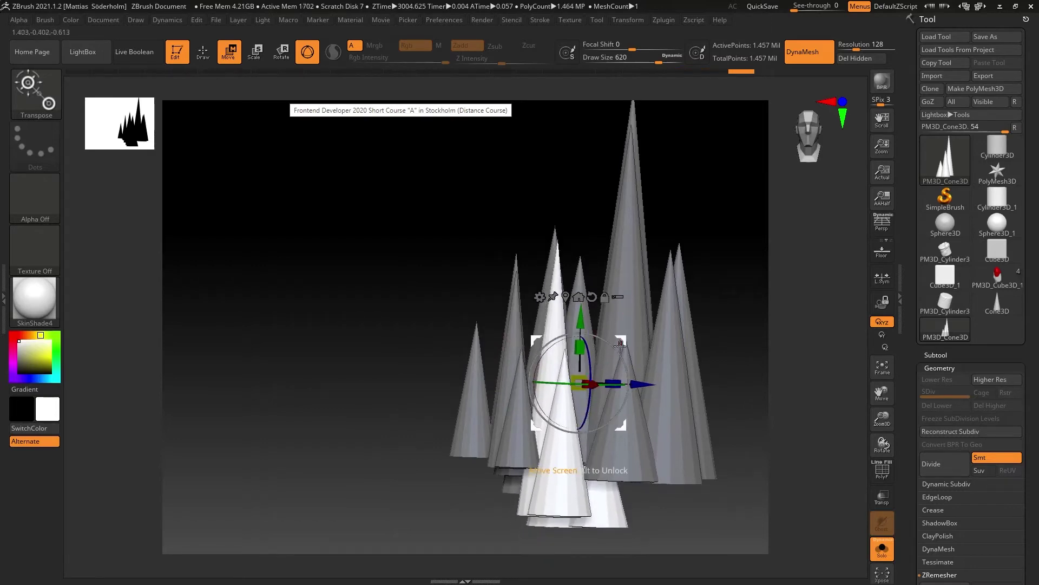
left_click_drag(623, 341, 622, 312)
left_click_drag(331, 319, 432, 328)
left_click_drag(689, 383, 669, 303, "alt")
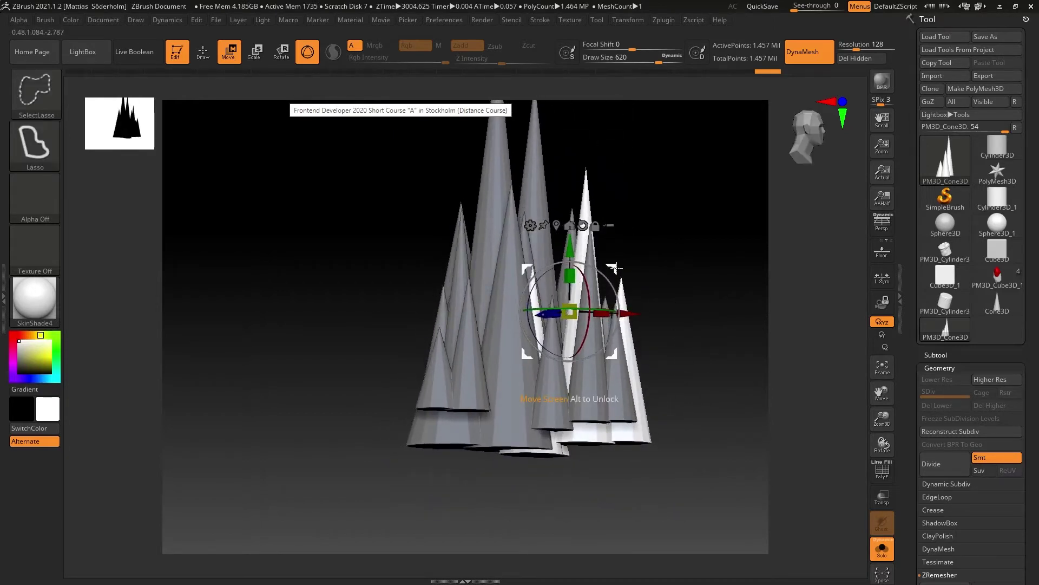
Step: Duplicate the latest cone group to the opposite side of the cluster, rotating, shrinking and seating the copy against its base
left_click_drag(615, 268, 437, 269, "ctrl")
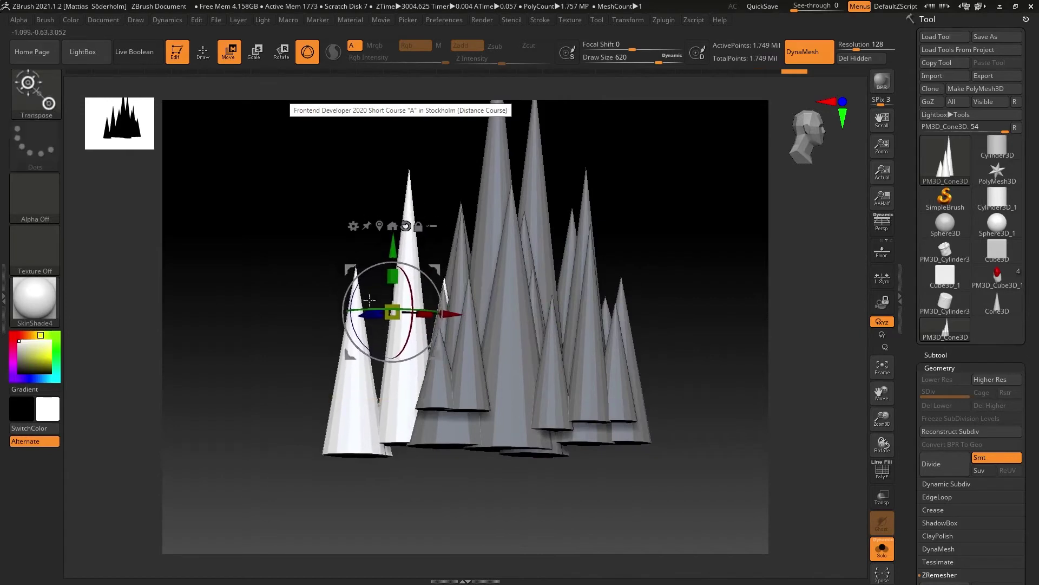
left_click_drag(369, 299, 459, 325)
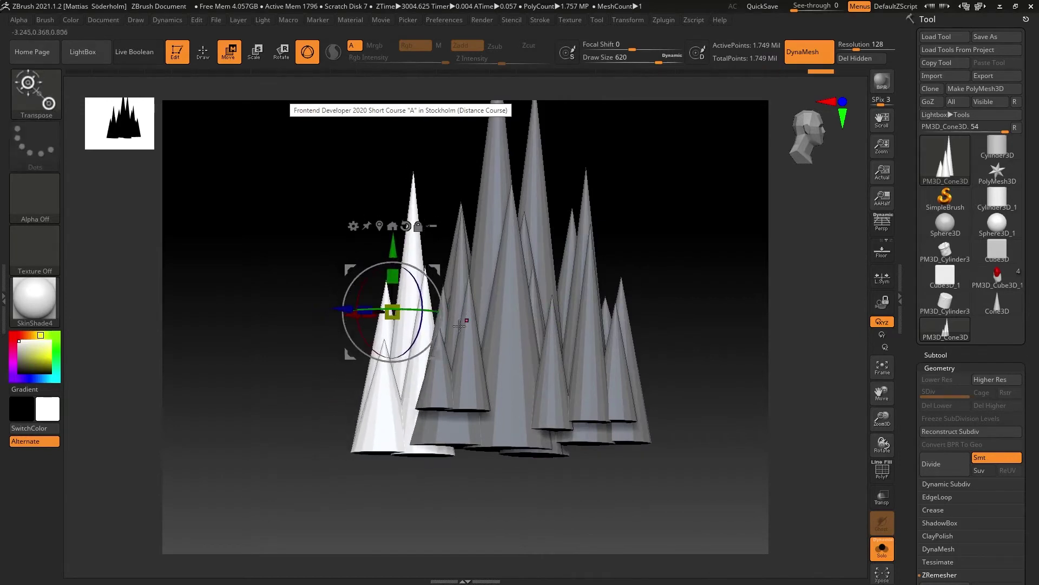
left_click_drag(393, 313, 385, 319)
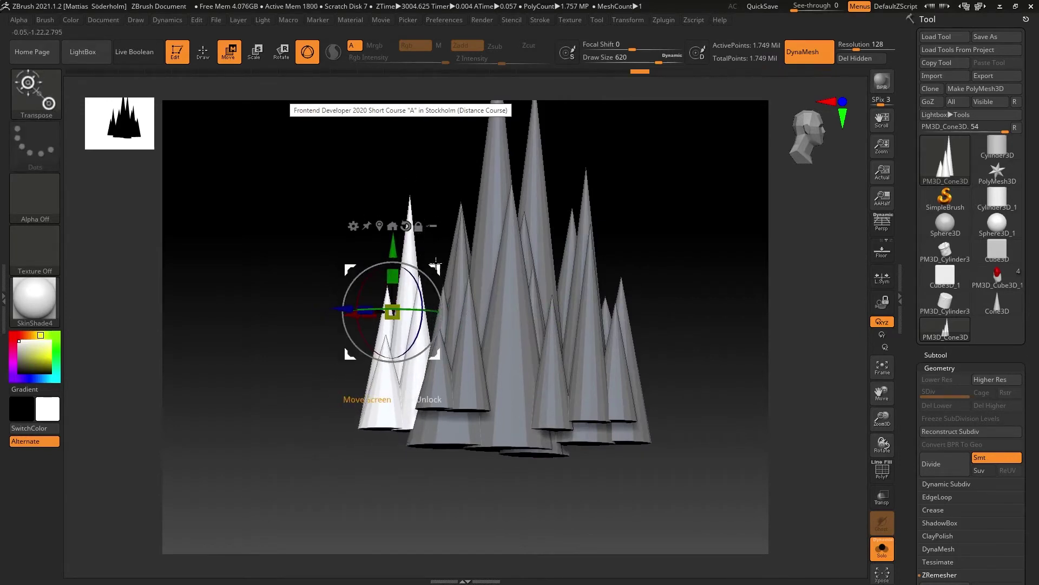
mouse_move(436, 264)
left_mouse_down()
mouse_move(448, 279)
mouse_move(439, 283)
left_mouse_up()
left_click_drag(281, 314, 403, 314)
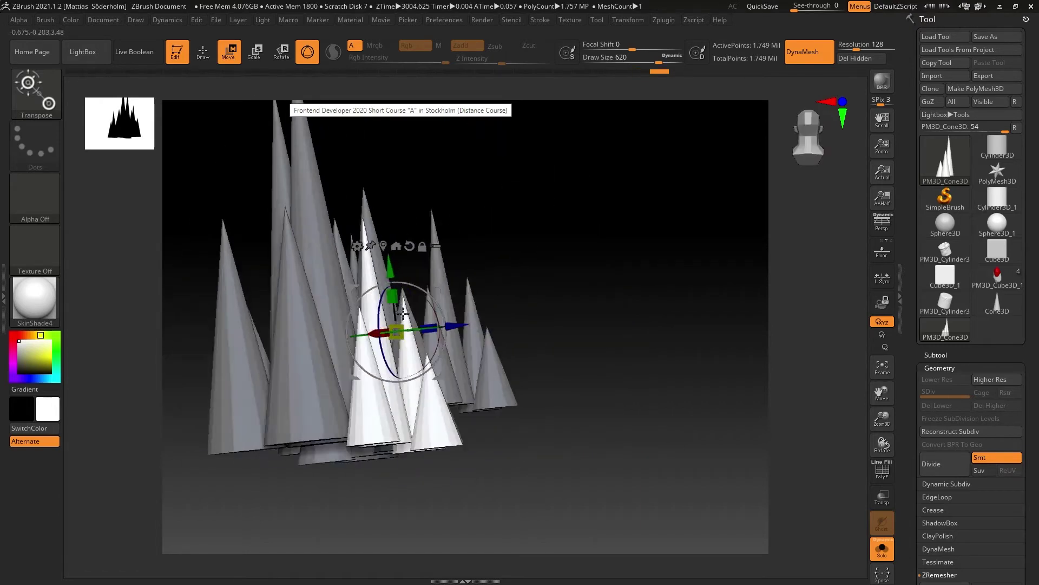
left_click_drag(495, 314, 517, 371, "alt")
left_click_drag(517, 379, 622, 469)
left_click_drag(622, 469, 601, 400)
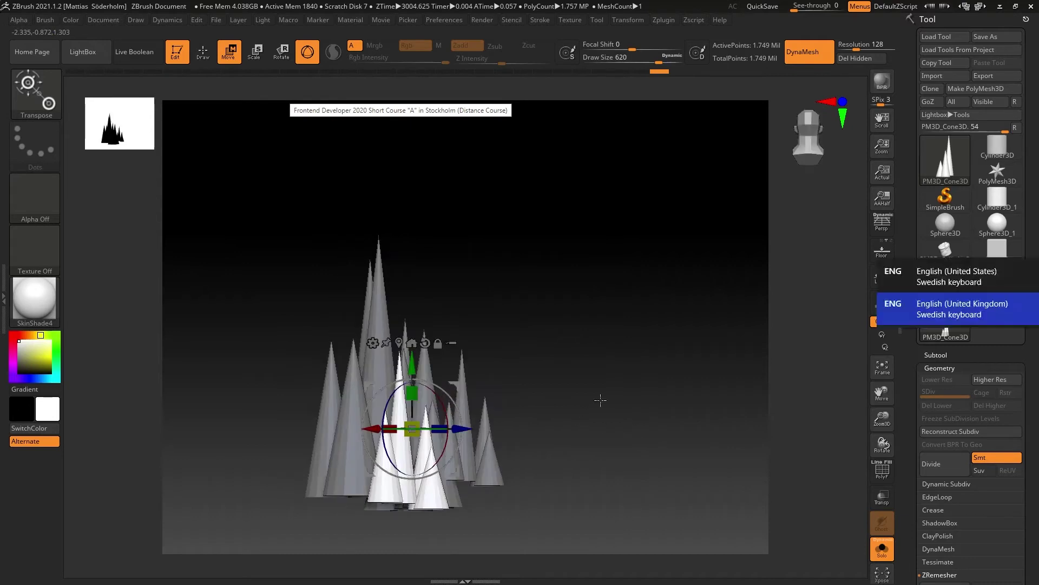
left_click_drag(626, 332, 596, 341)
Step: Clear the mask from the cone cluster and resize it with the Unify deformation, returning to Draw mode
left_click_drag(619, 255, 672, 301, "ctrl")
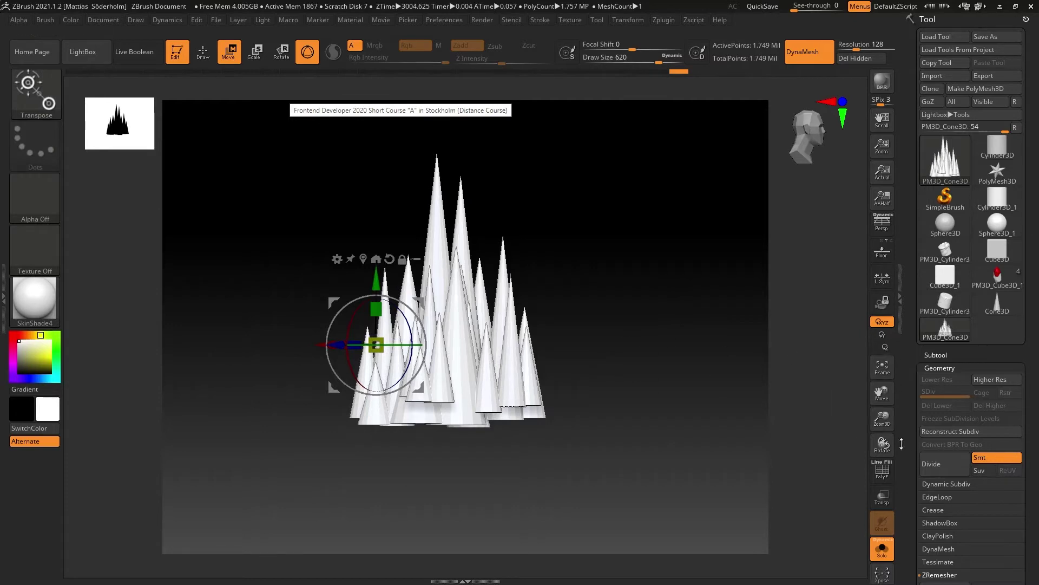
left_click_drag(910, 457, 934, 324)
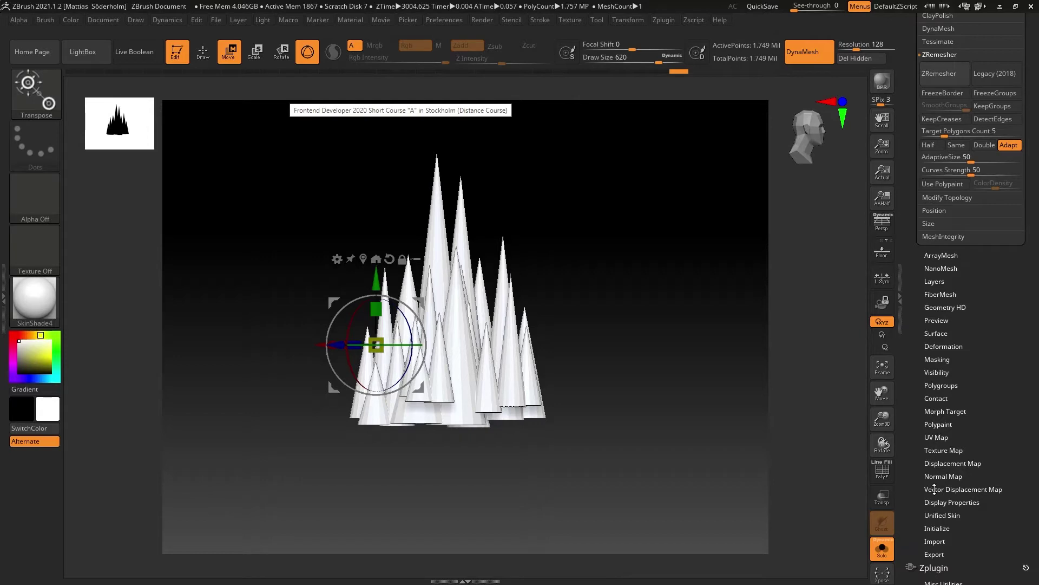
left_click(943, 346)
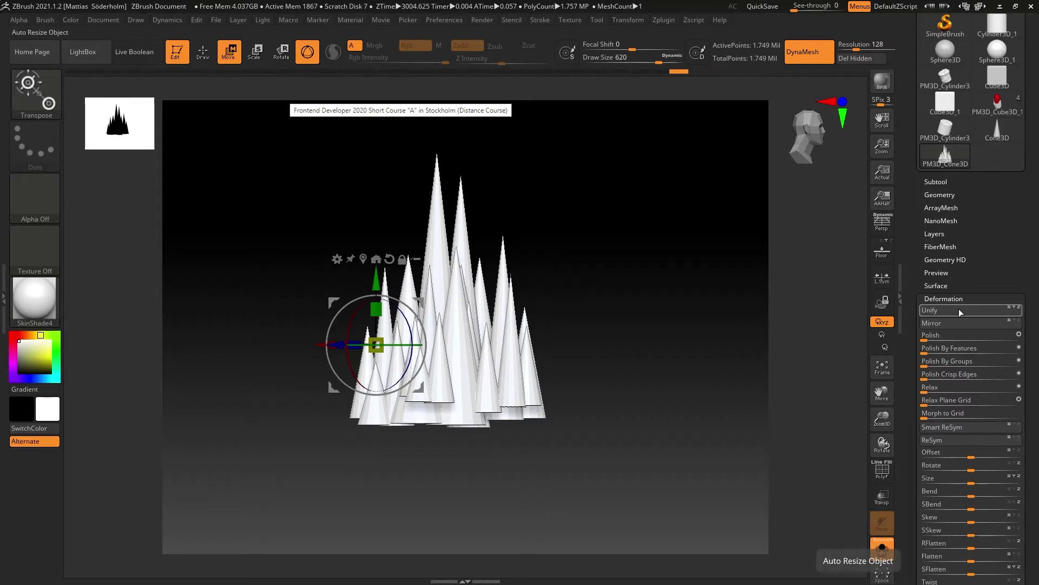
left_click(959, 309)
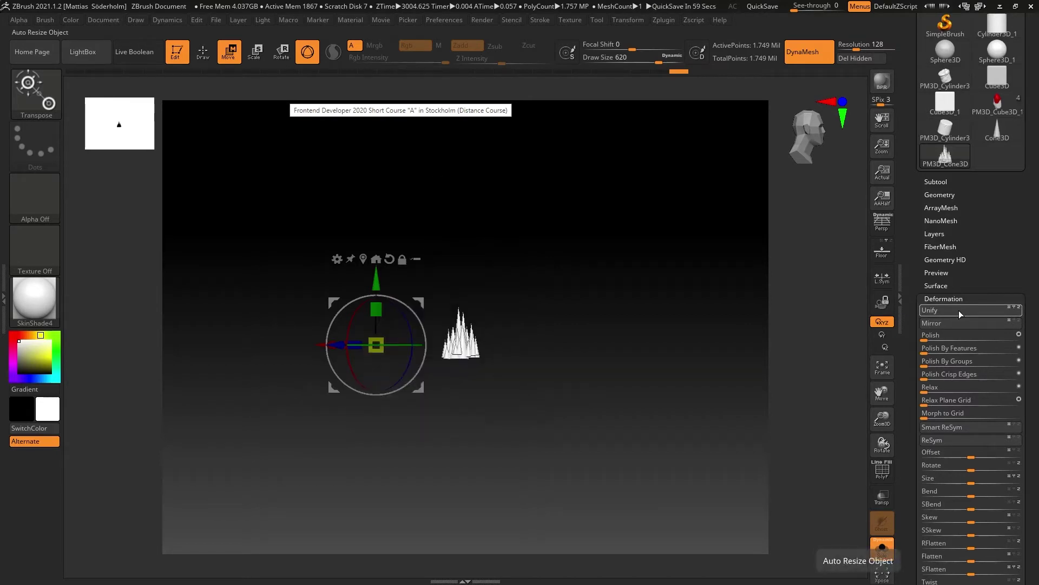
left_click_drag(672, 304, 615, 383, "alt")
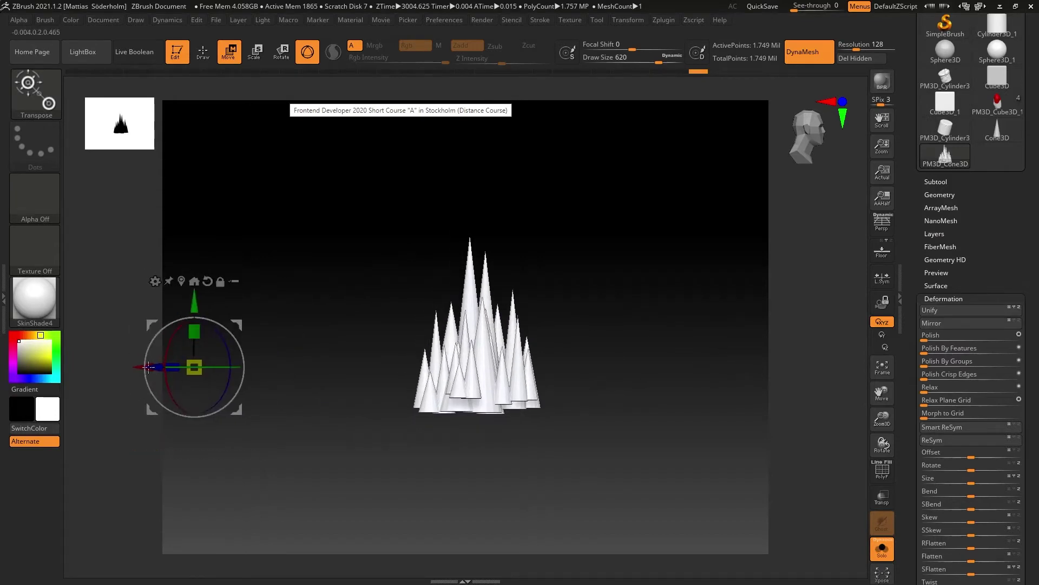
key("q")
mouse_move(628, 336)
left_mouse_down("alt")
mouse_move(586, 325)
mouse_move(540, 364)
mouse_move(582, 347)
left_mouse_up("alt")
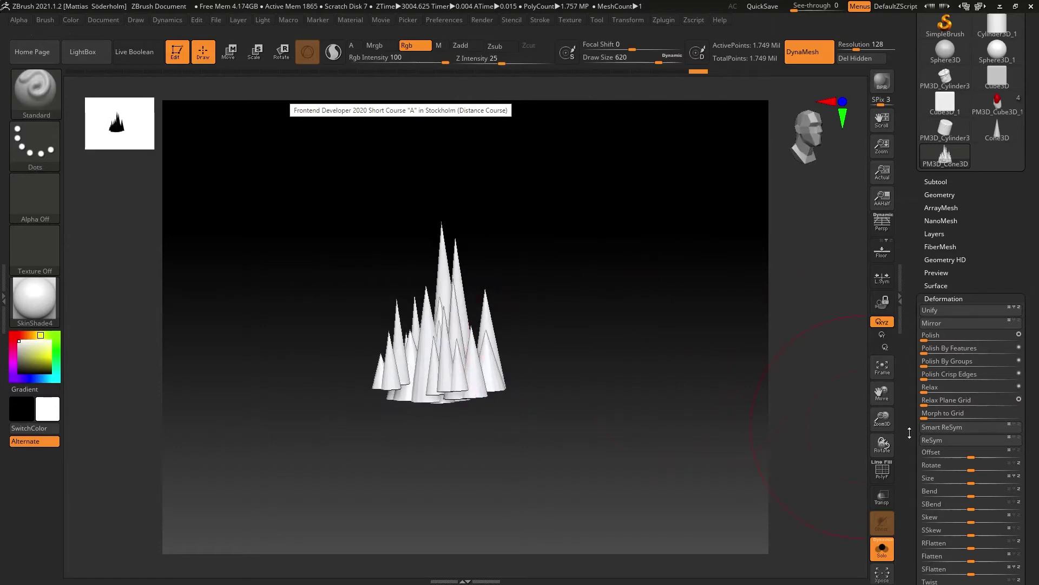
Step: Export the selected cone cluster with FBX ExportImport under the file name StalagDummyA-001
left_click_drag(910, 435, 908, 252)
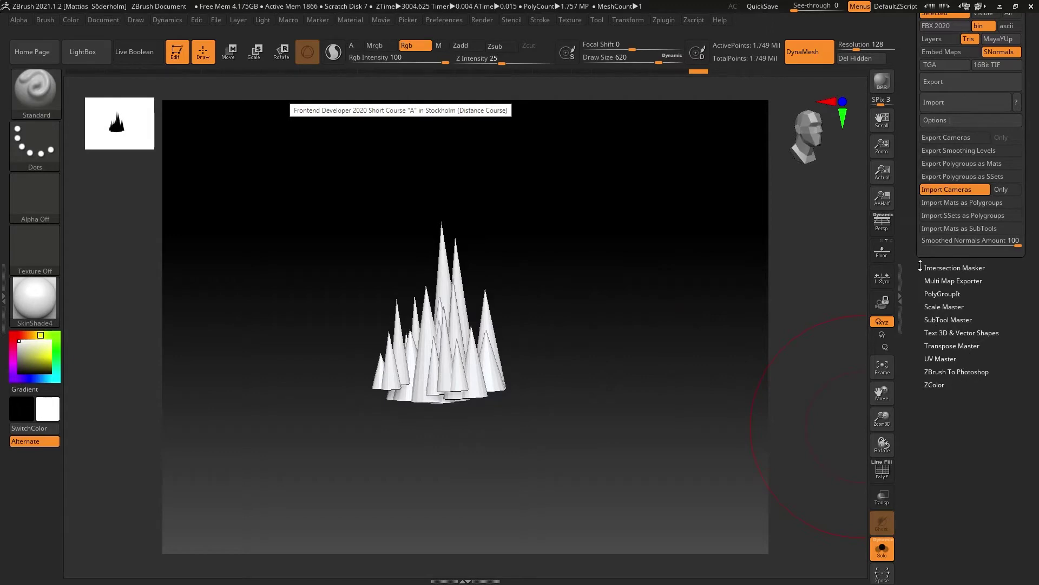
left_click_drag(920, 265, 936, 361)
left_click_drag(946, 242, 945, 244)
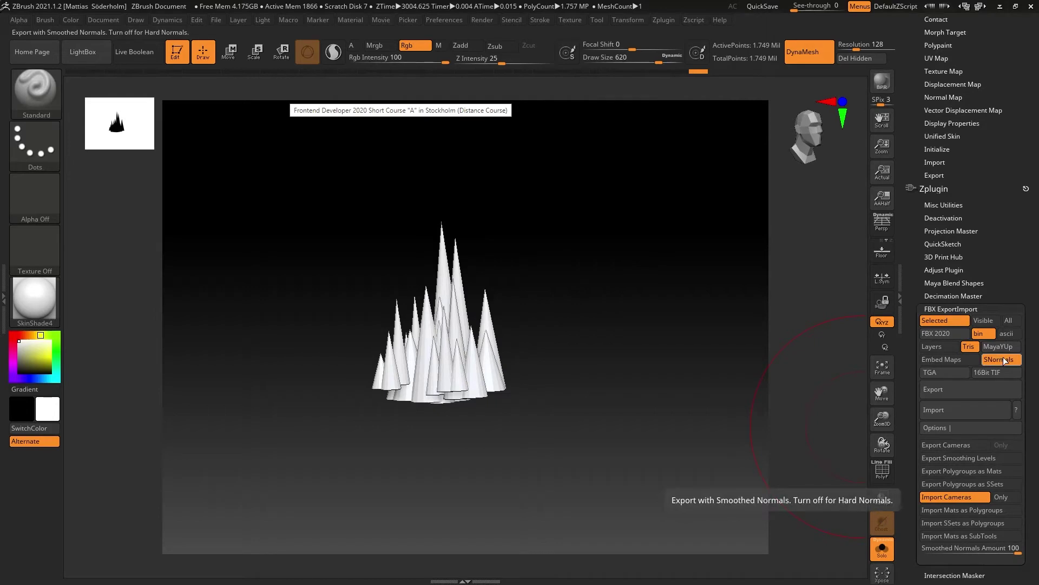
left_click_drag(919, 509, 919, 320)
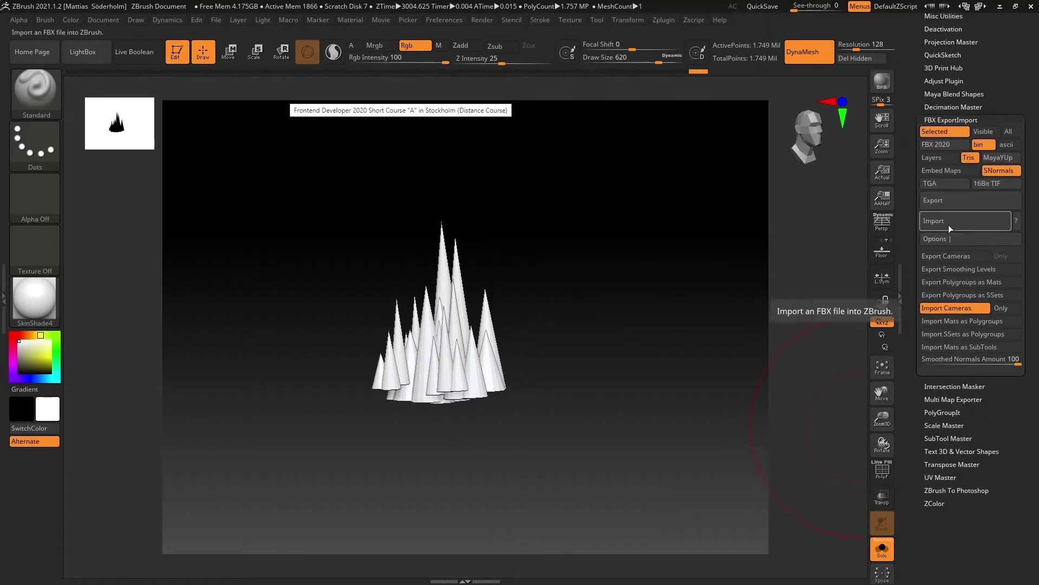
left_click(974, 200)
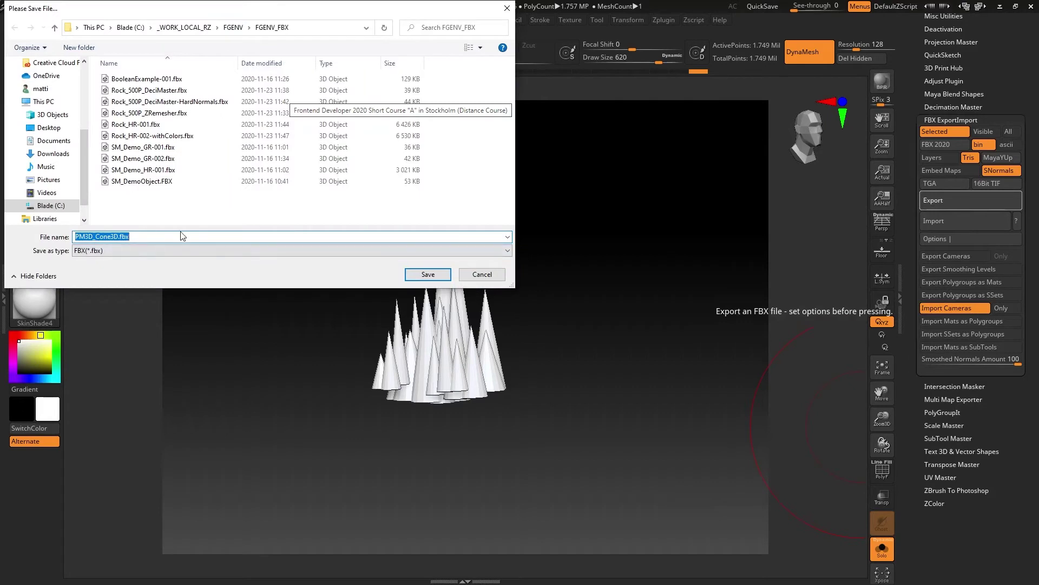
type("StalagDummyA-001")
key("Return")
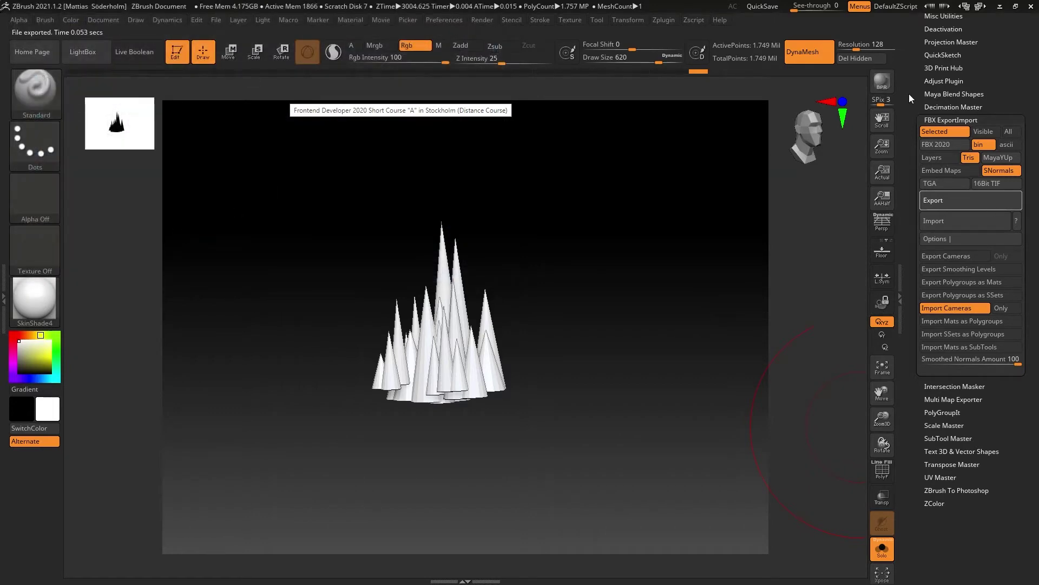
Step: Switch to the cave reference board and examine the stalagmites in the purple-toned photo up close
key("alt+Tab")
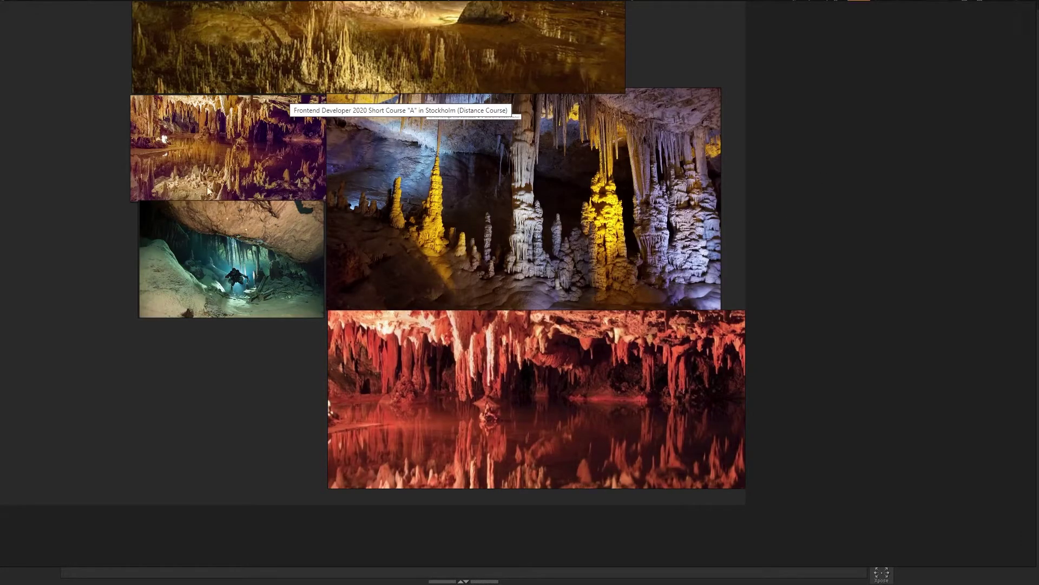
scroll(190, 144, "up", 6)
scroll(264, 160, "down", 1)
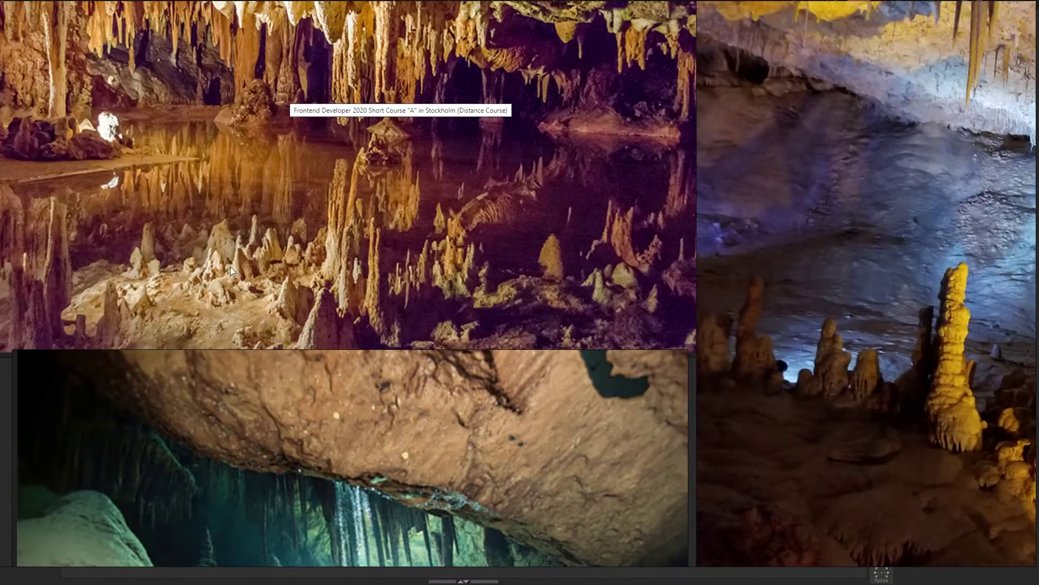
Step: Close the unresponsive ZBrush session and relaunch ZBrush 2021, dismissing the tablet services notice
key("alt+Tab")
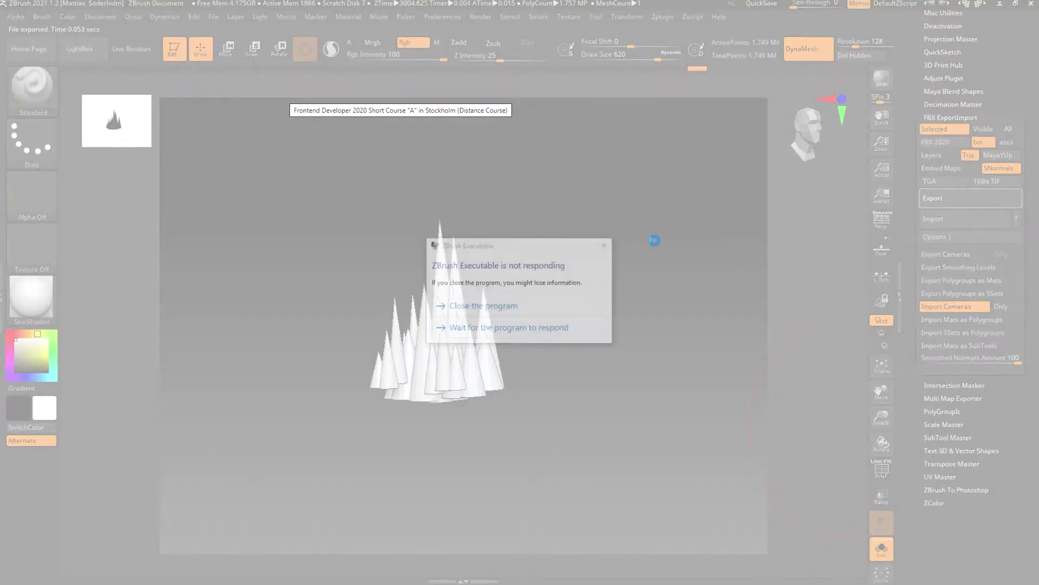
left_click(499, 309)
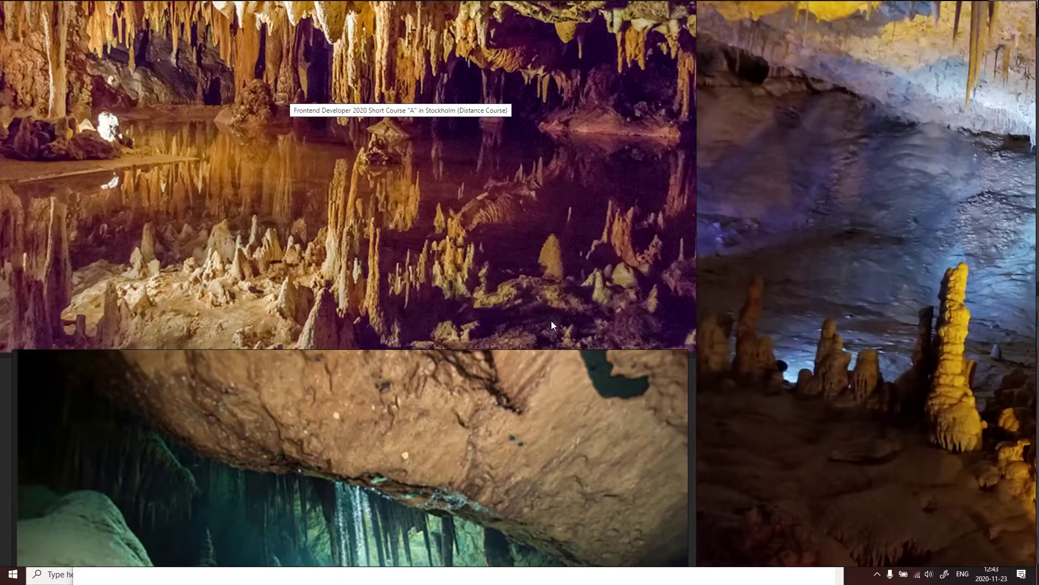
key("super")
type("zbrush")
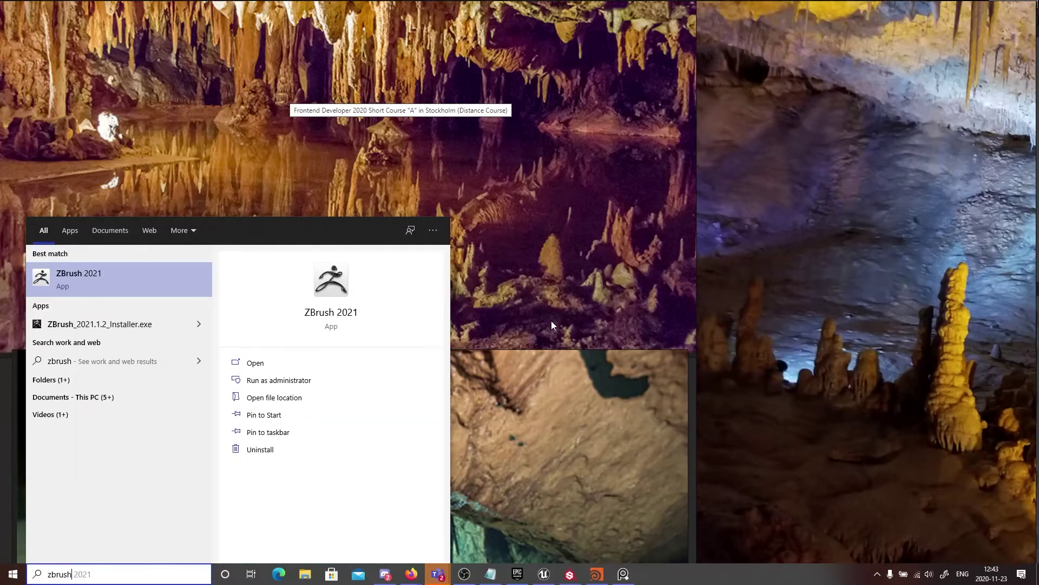
key("Return")
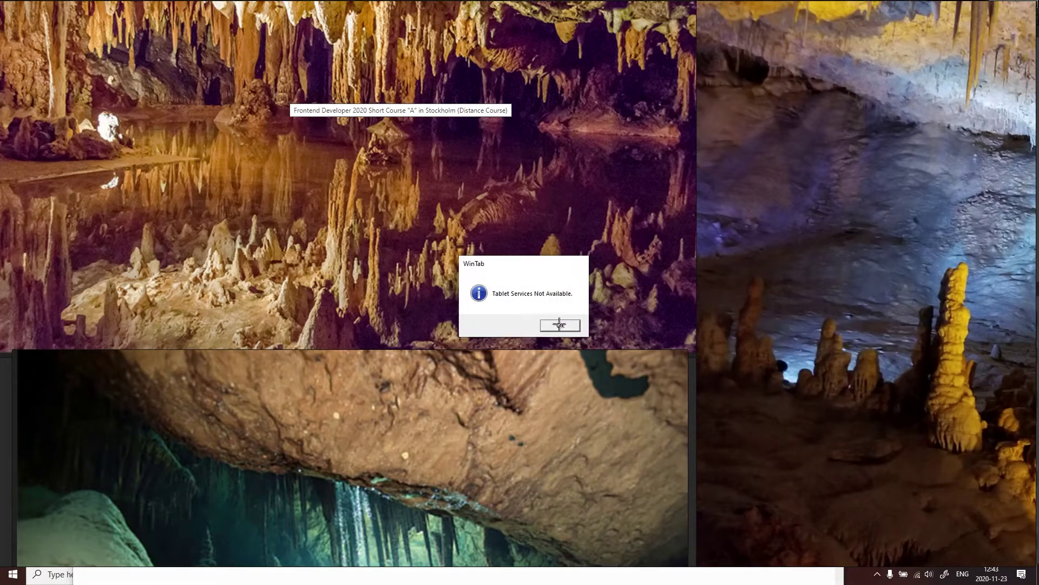
left_click(559, 324)
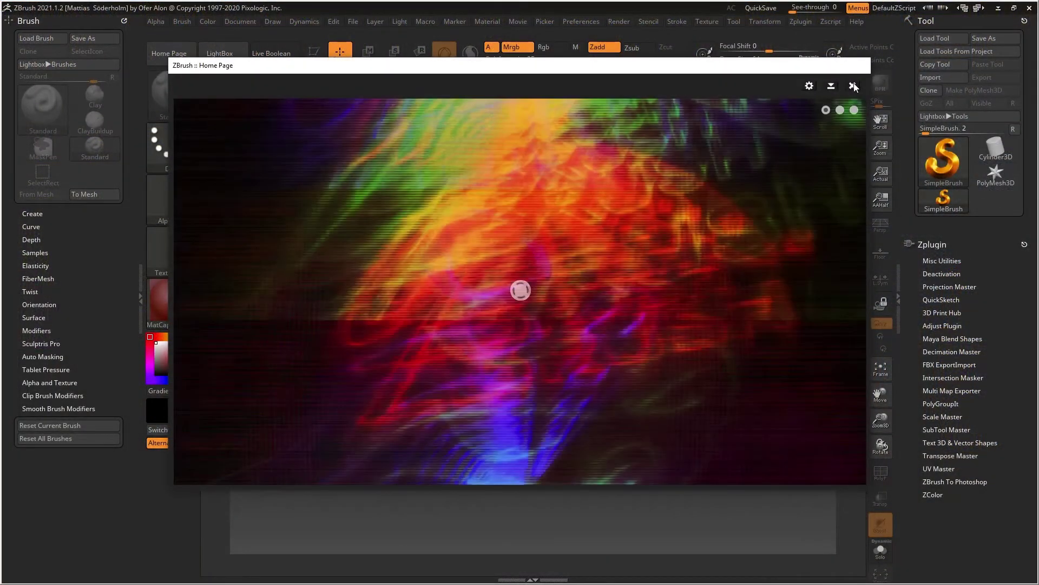
Step: Dismiss the startup windows and LightBox, and select the Cone3D primitive with the brush settings tray collapsed
left_click(853, 87)
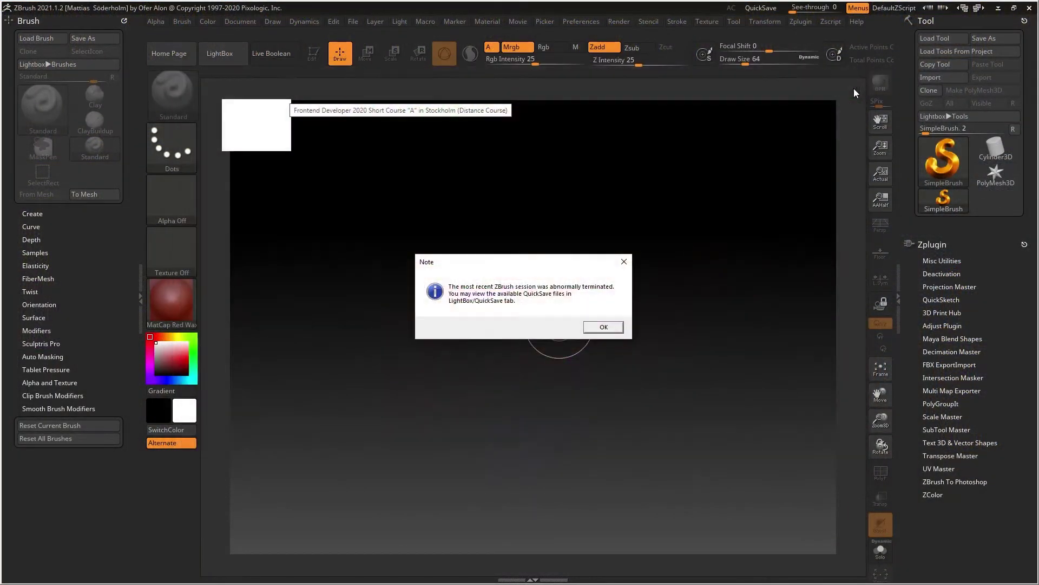
left_click(602, 328)
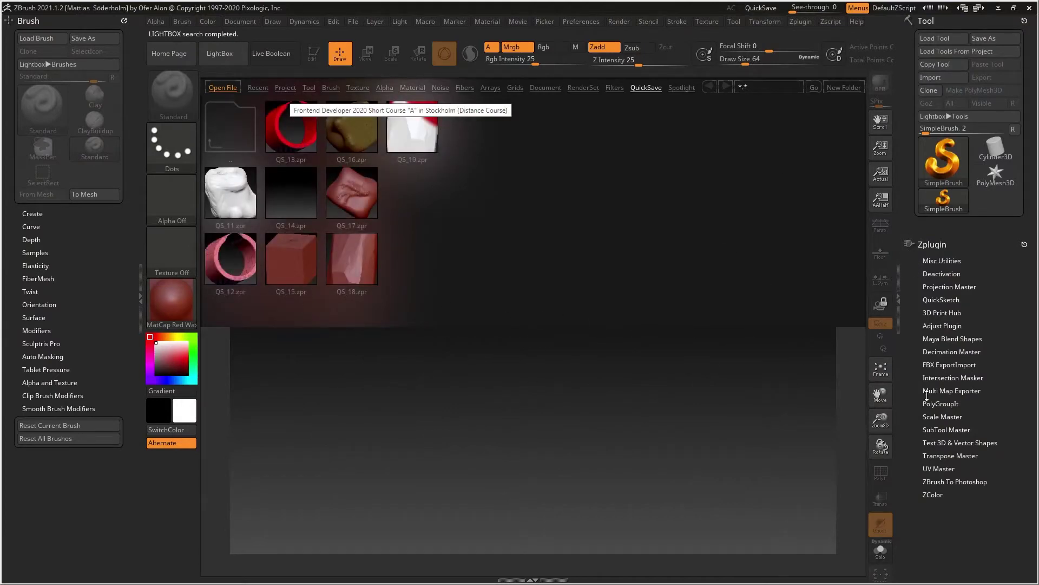
left_click(941, 140)
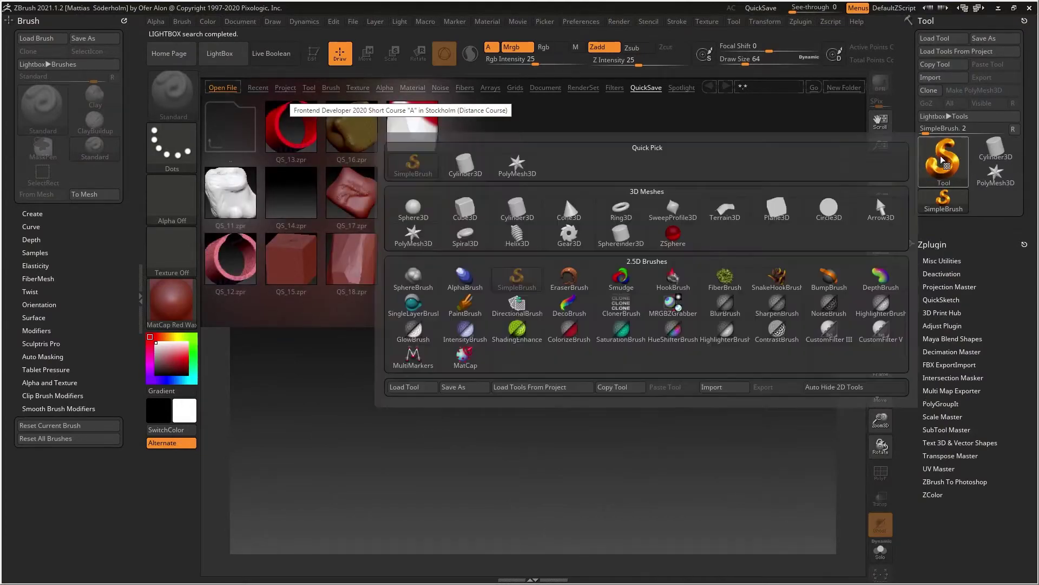
left_click(570, 212)
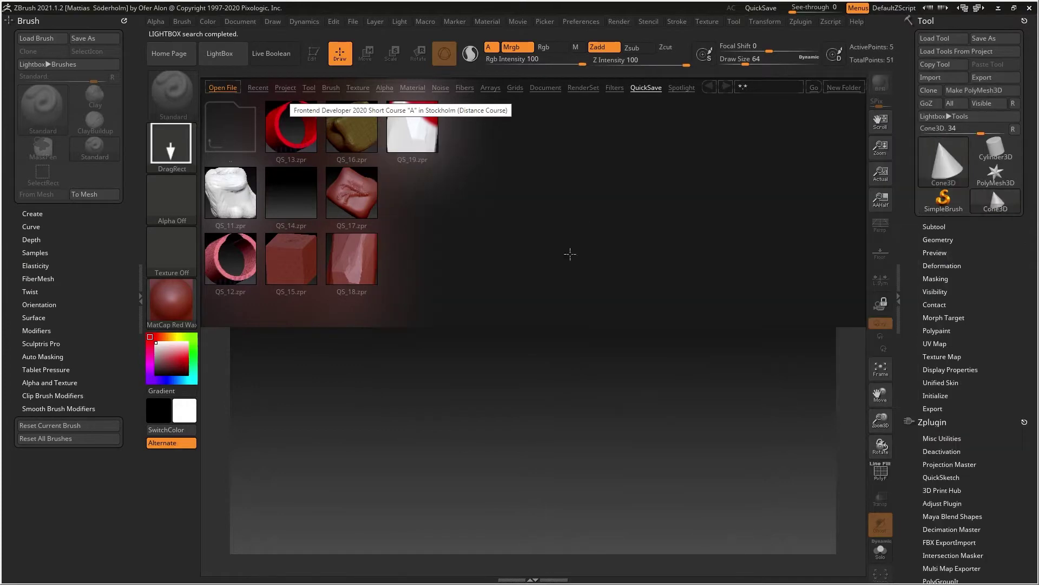
left_click(226, 56)
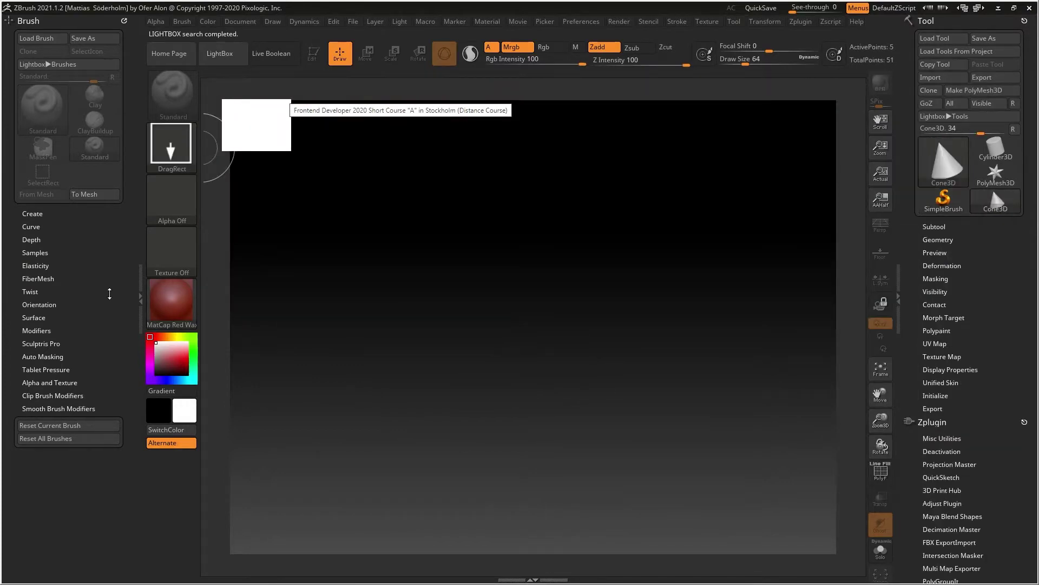
left_click(142, 282)
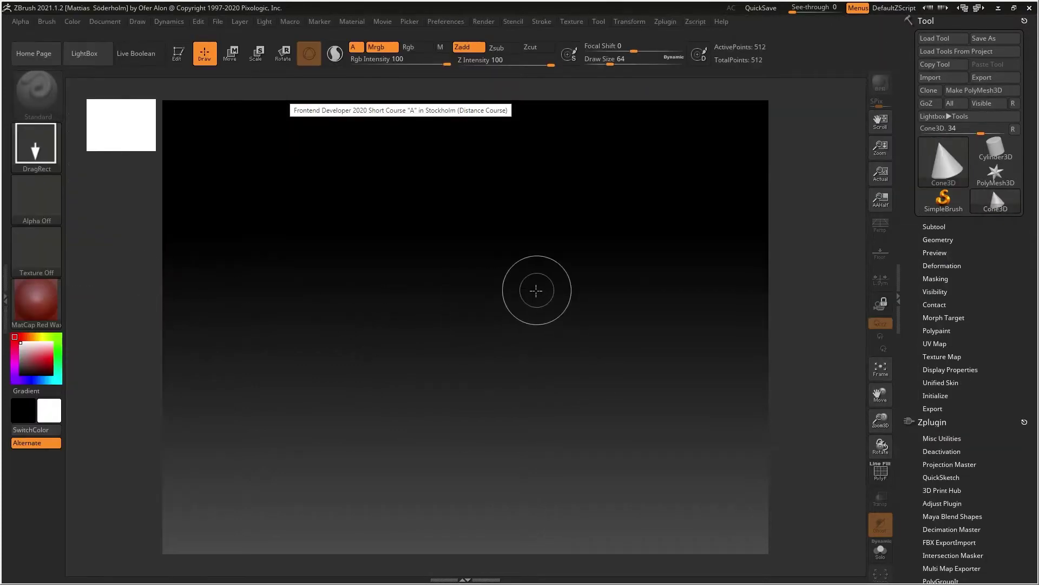
Step: Draw an upright cone on the canvas in Edit mode and convert it to a PolyMesh3D
left_click_drag(452, 347, 448, 490)
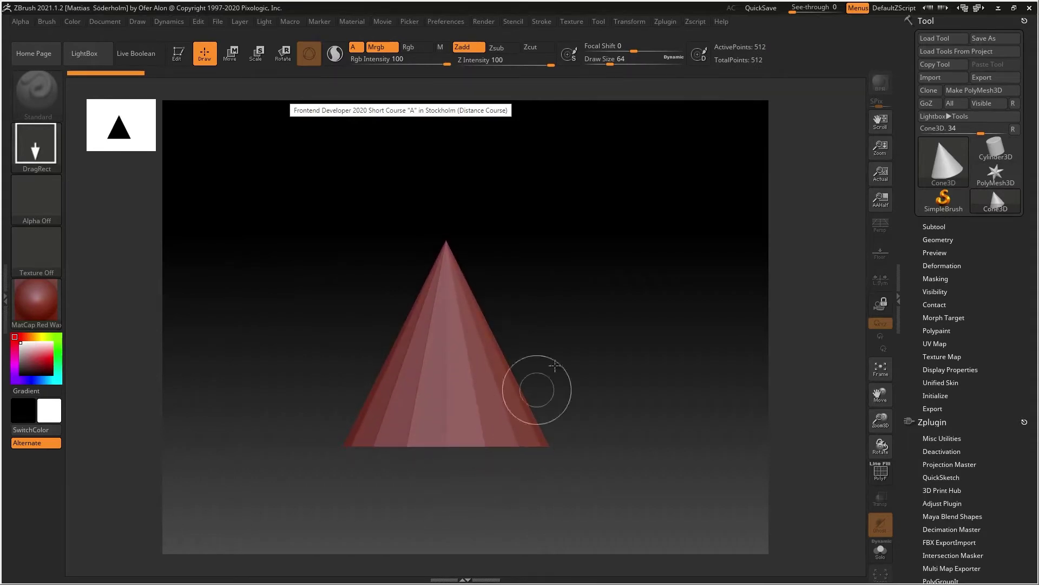
key("t")
left_click_drag(598, 304, 550, 357)
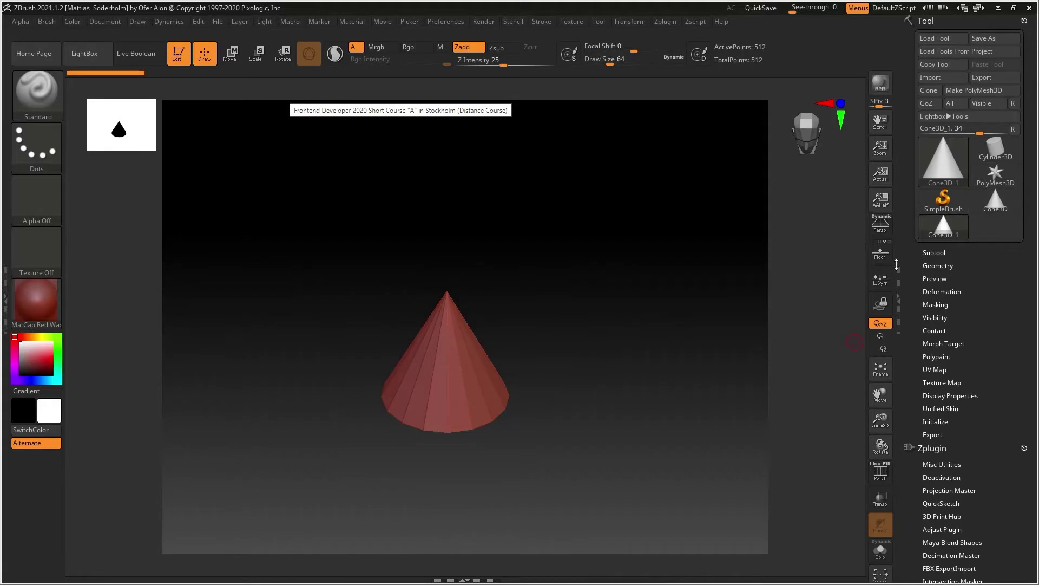
left_click(993, 90)
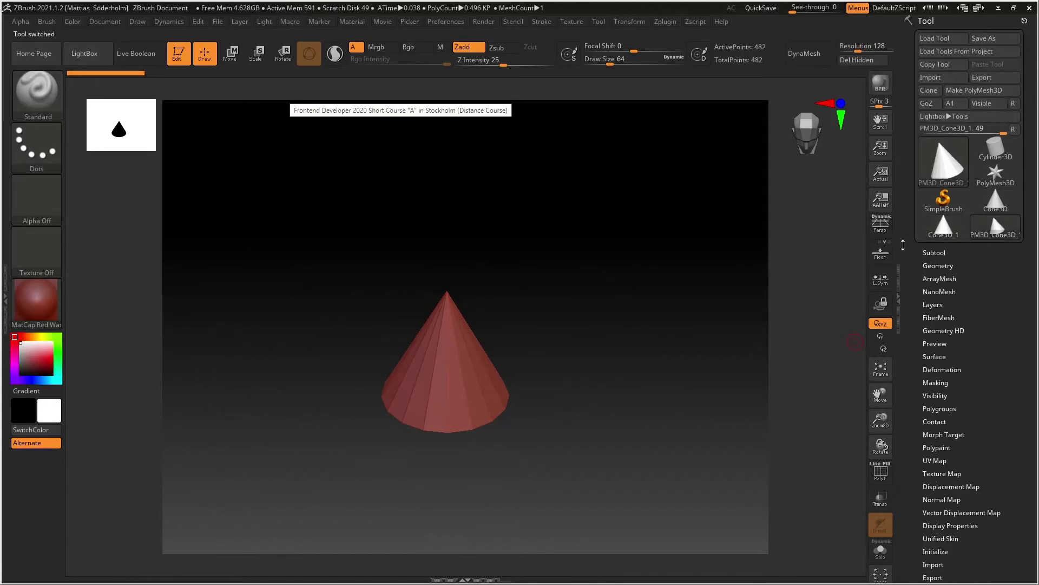
Step: Retopologize the cone with ZRemesher using the default Geometry settings
left_click(935, 252)
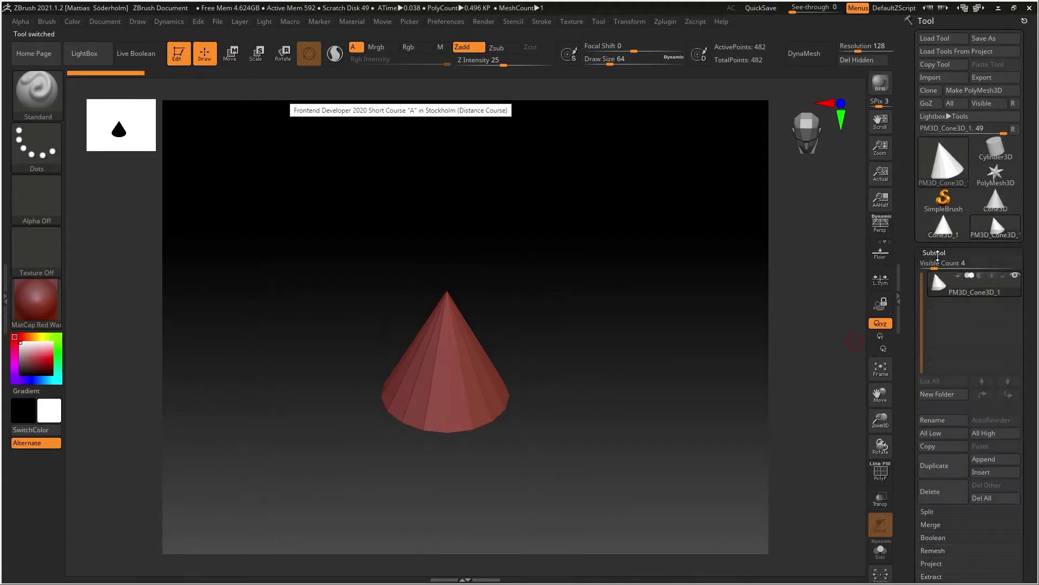
left_click(939, 252)
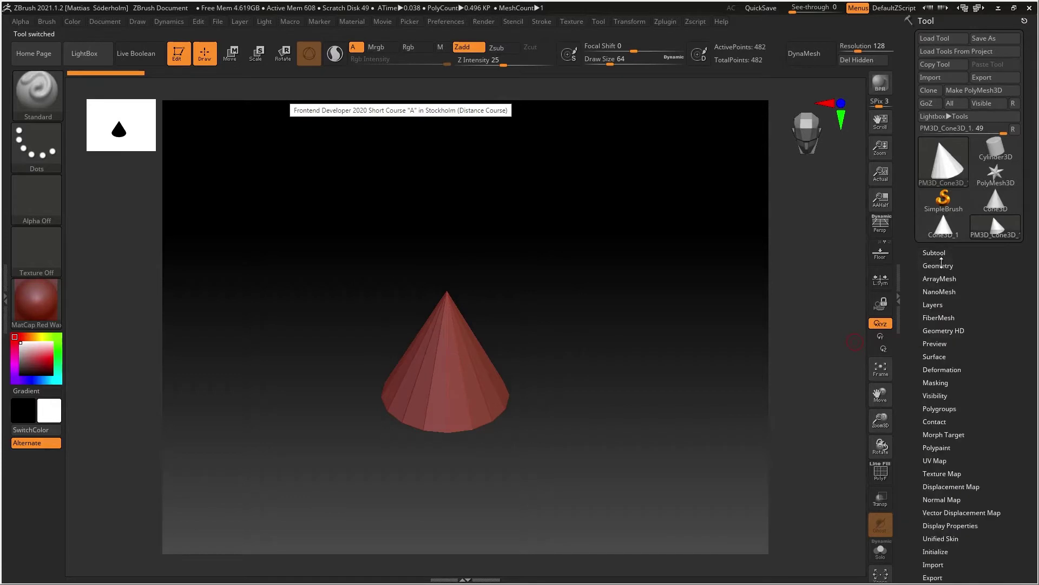
left_click(939, 266)
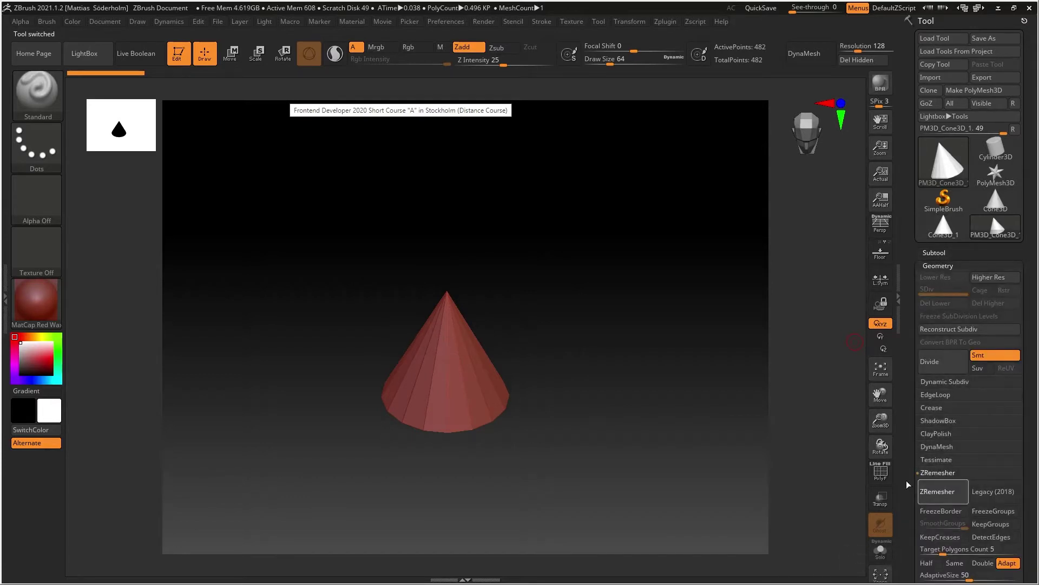
left_click(920, 486)
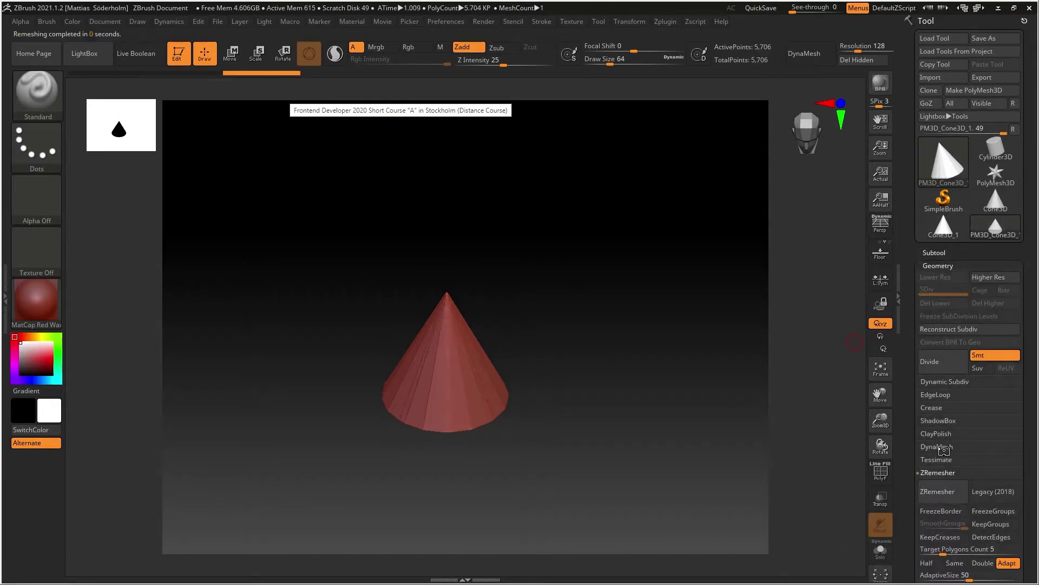
Step: Enable DynaMesh on the cone and display its PolyFrame wireframe
left_click(939, 446)
left_click(941, 466)
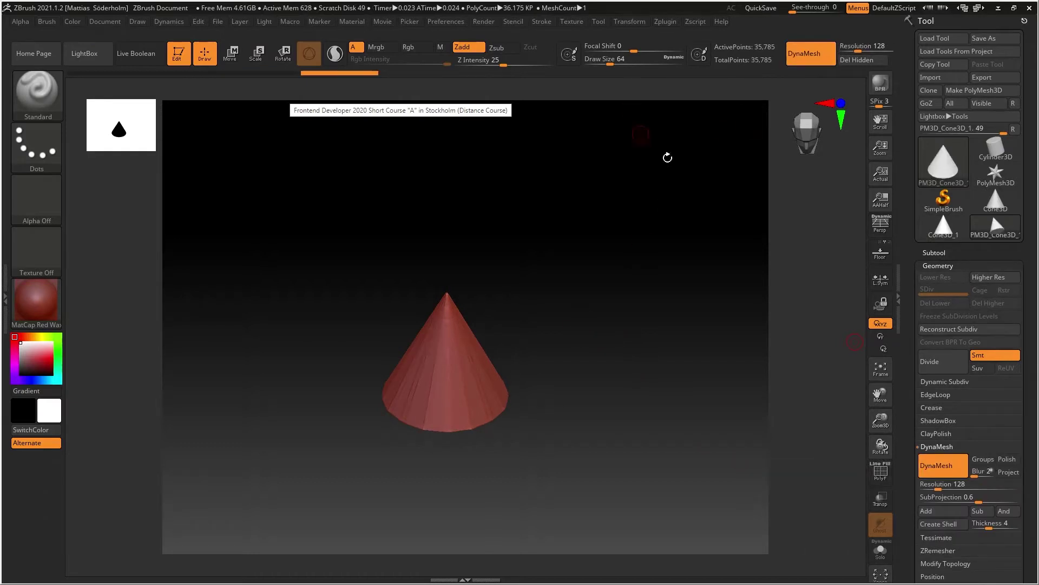
left_click(881, 482)
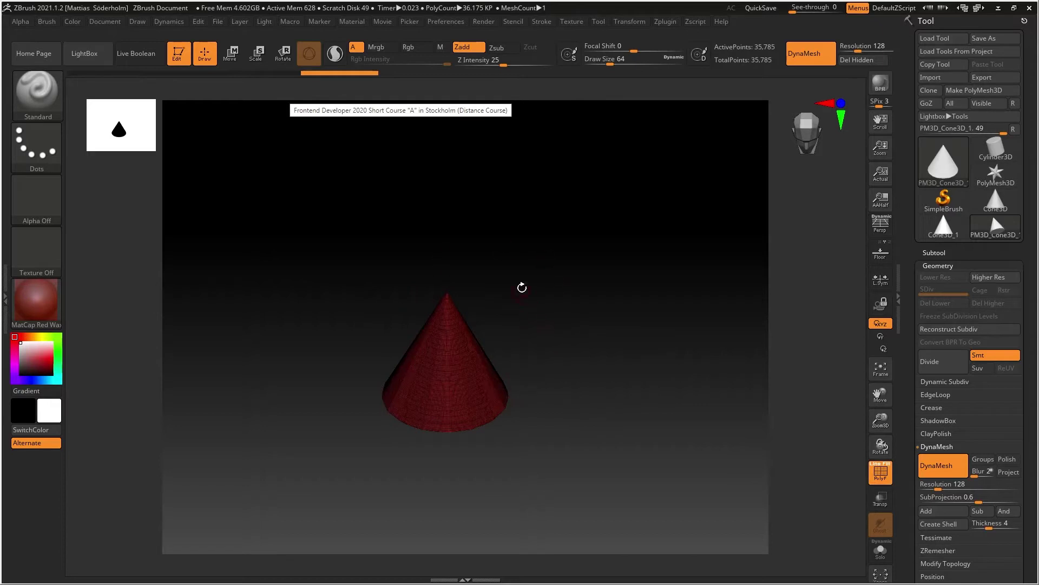
Step: Set the DynaMesh resolution to 32 and remesh the cone at that resolution
left_click_drag(862, 50, 865, 50)
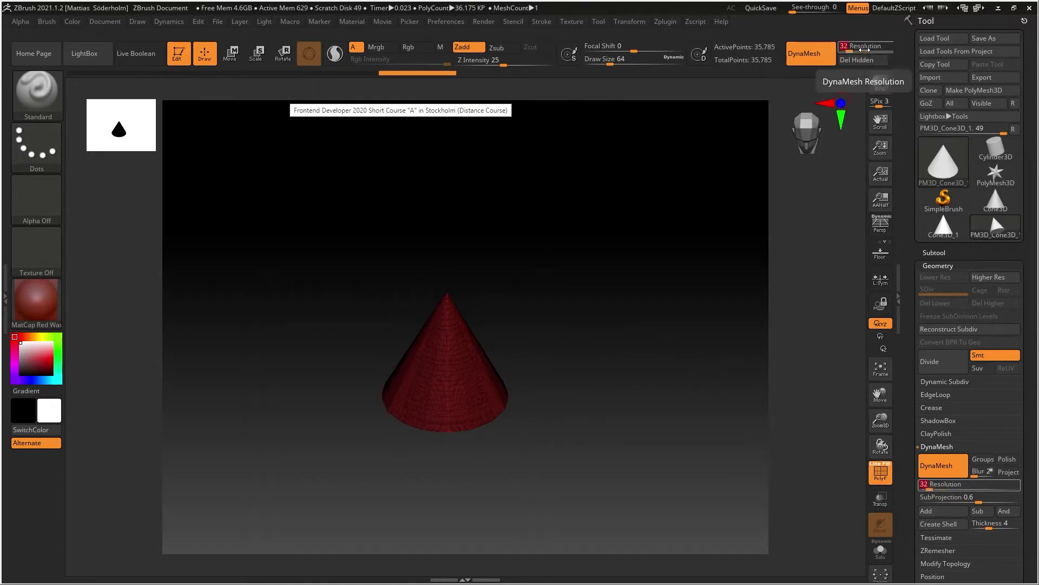
key("Return")
left_click_drag(503, 236, 490, 257, "ctrl")
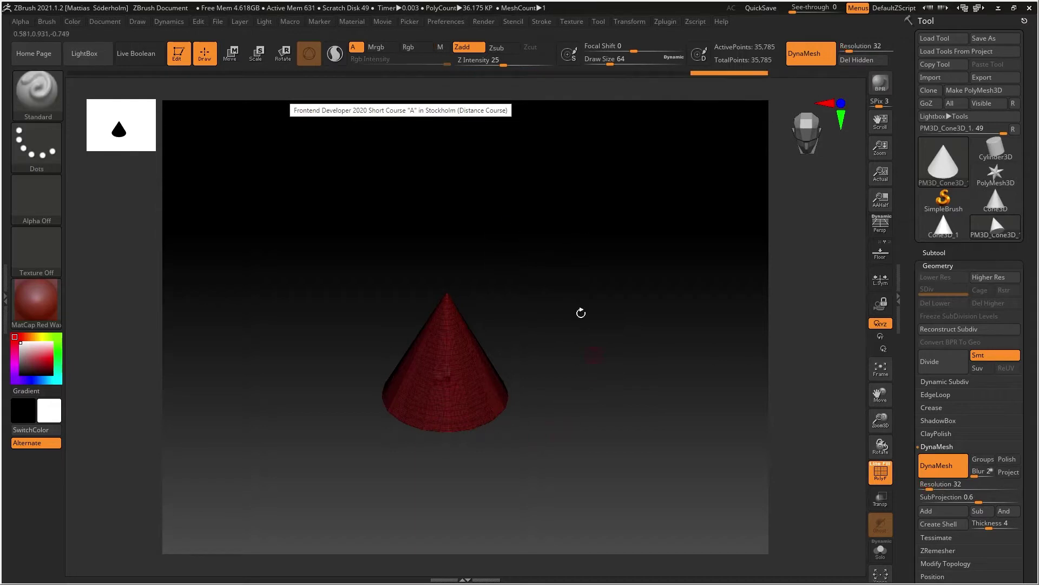
left_click_drag(580, 311, 612, 427, "ctrl")
mouse_move(538, 311)
left_mouse_down("alt")
mouse_move(577, 335)
mouse_move(638, 403)
left_mouse_up("alt")
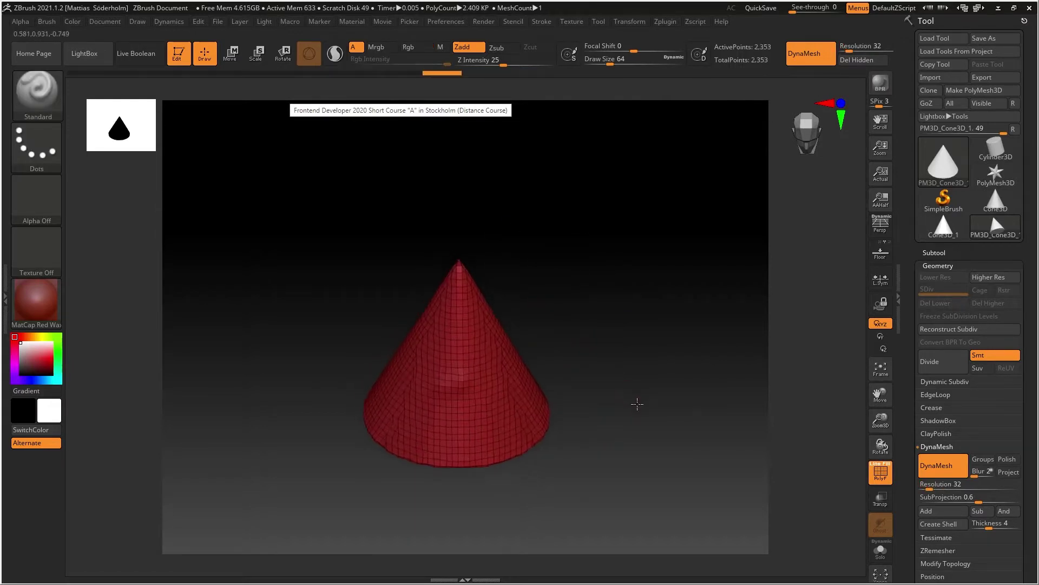
Step: Smooth the cone's sharp tip into a rounded peak, remeshing with DynaMesh between strokes
left_click_drag(464, 274, 446, 278, "shift")
left_click_drag(610, 283, 641, 308, "ctrl")
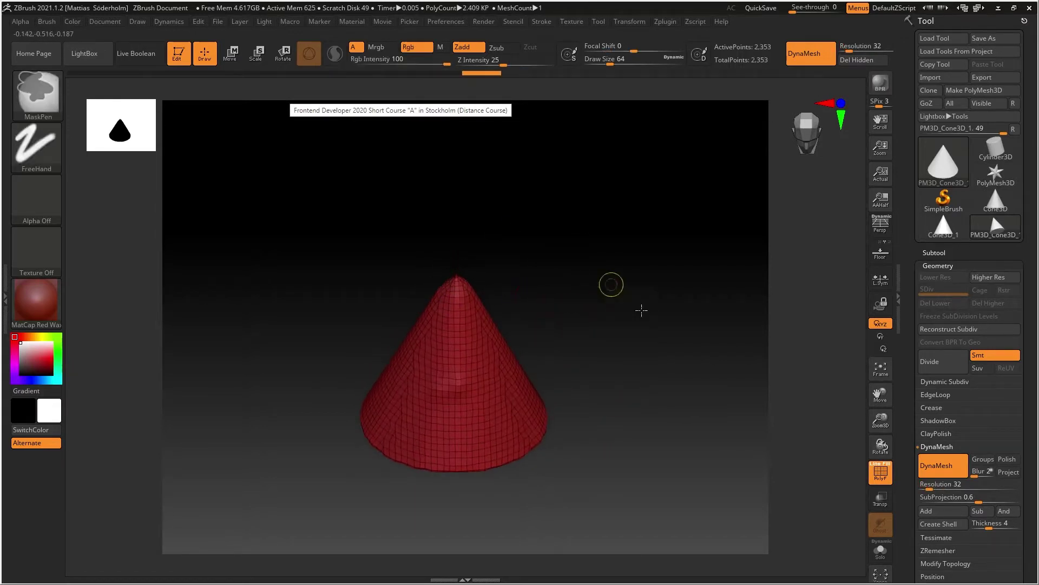
left_click_drag(441, 277, 466, 281, "shift")
mouse_move(602, 287)
left_mouse_down()
mouse_move(618, 321)
mouse_move(507, 331)
left_mouse_up()
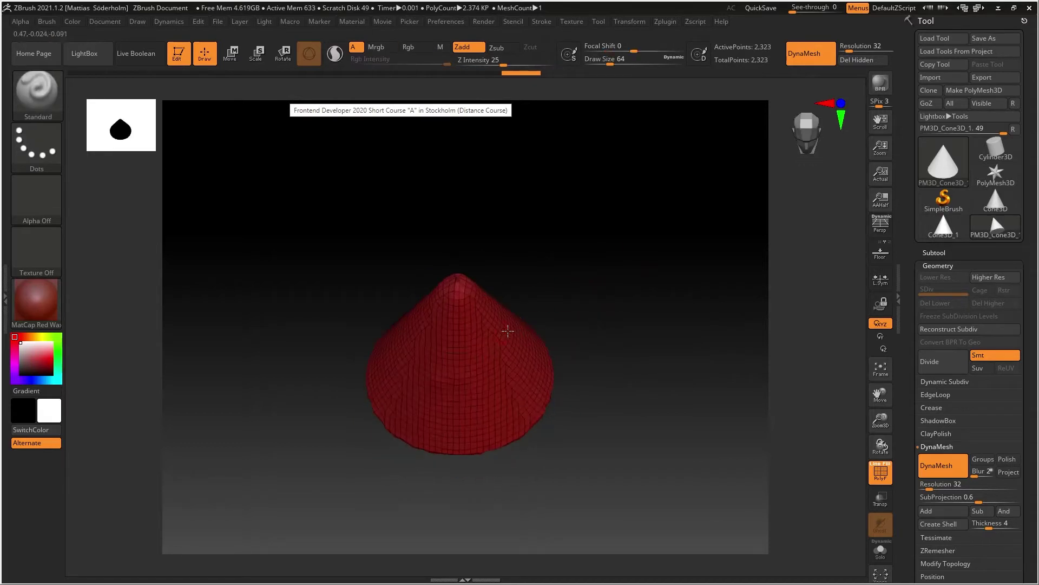
left_click_drag(454, 283, 448, 292, "shift")
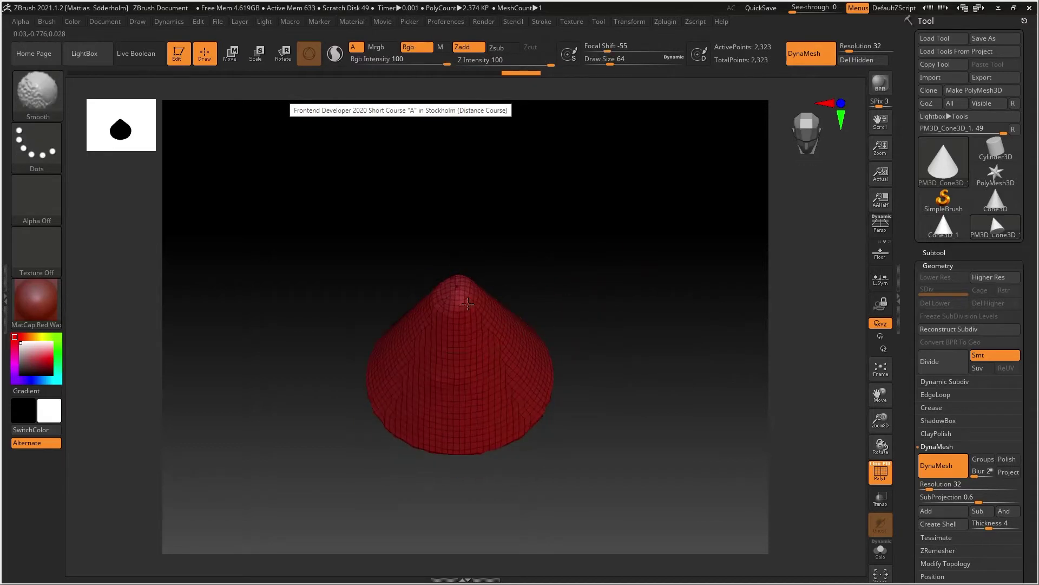
Step: Check the stalagmite shapes on the cave reference board and return to the cone in ZBrush
key("alt+Tab")
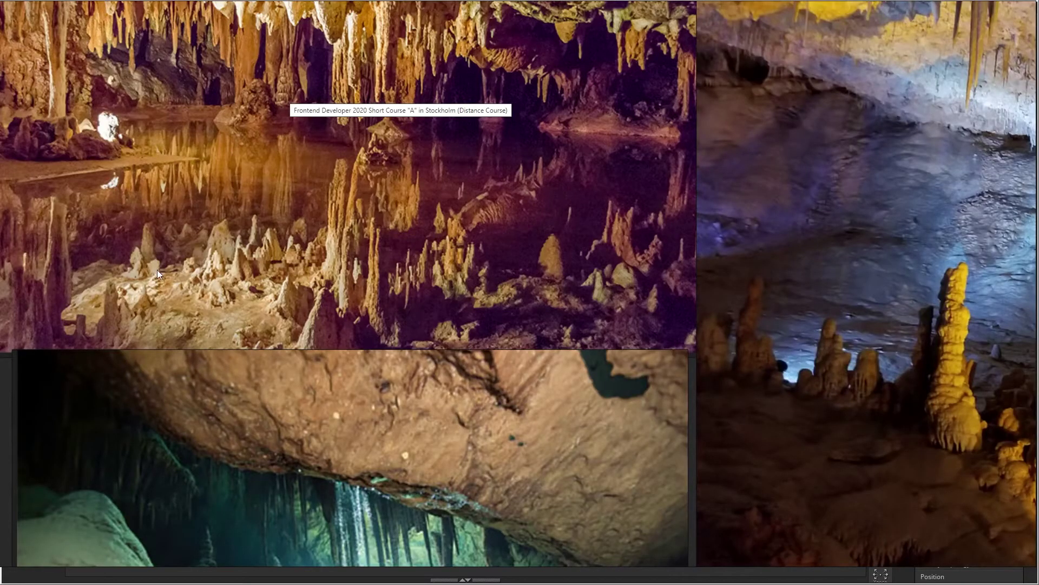
key("alt+Tab")
key("ctrl+z")
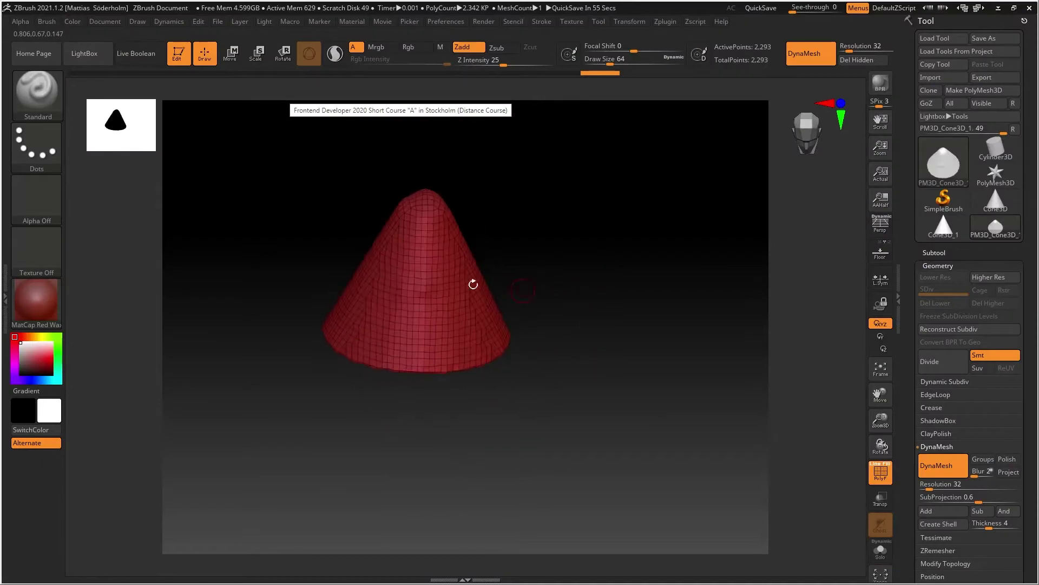
Step: Enlarge the draw size to 386 and smooth the cone's upper sides from several angles into a softer stalagmite shape
mouse_move(562, 255)
right_mouse_down("ctrl")
mouse_move(492, 225)
mouse_move(570, 255)
mouse_move(566, 306)
right_mouse_up("ctrl")
key("space")
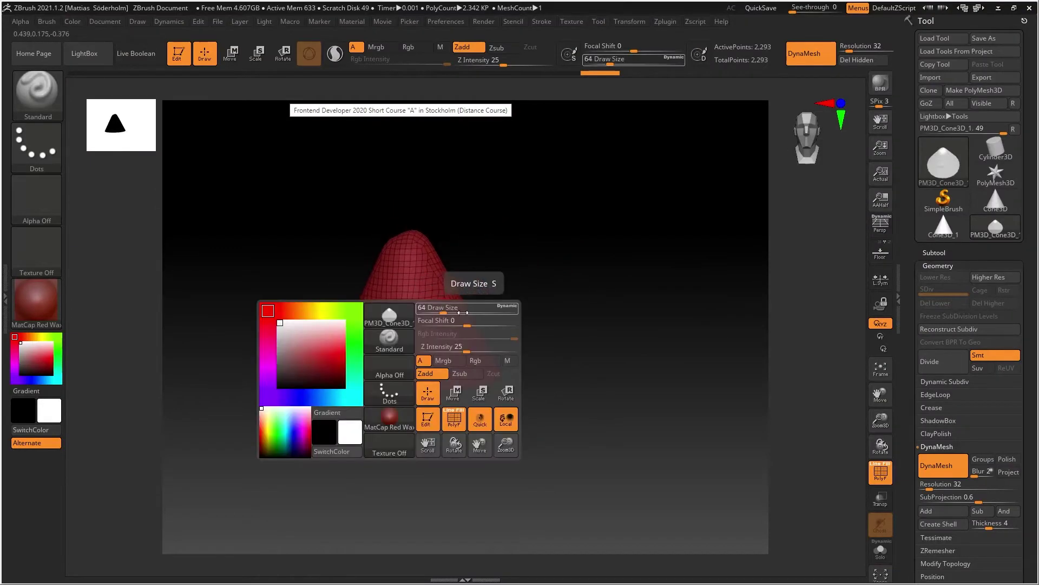
left_click_drag(444, 312, 478, 312)
key("shift")
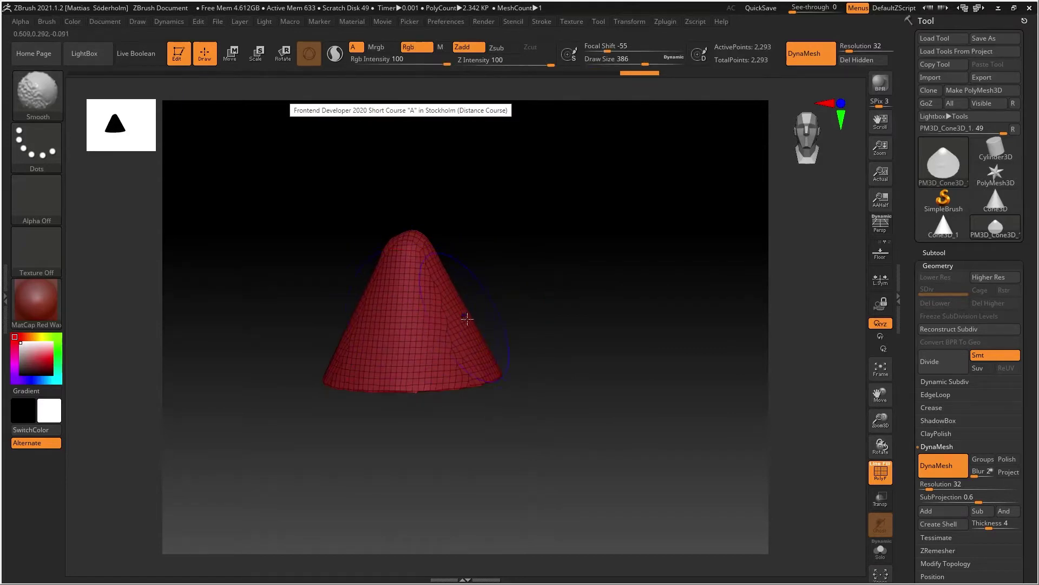
mouse_move(492, 283)
right_mouse_down()
mouse_move(508, 303)
mouse_move(503, 267)
right_mouse_up()
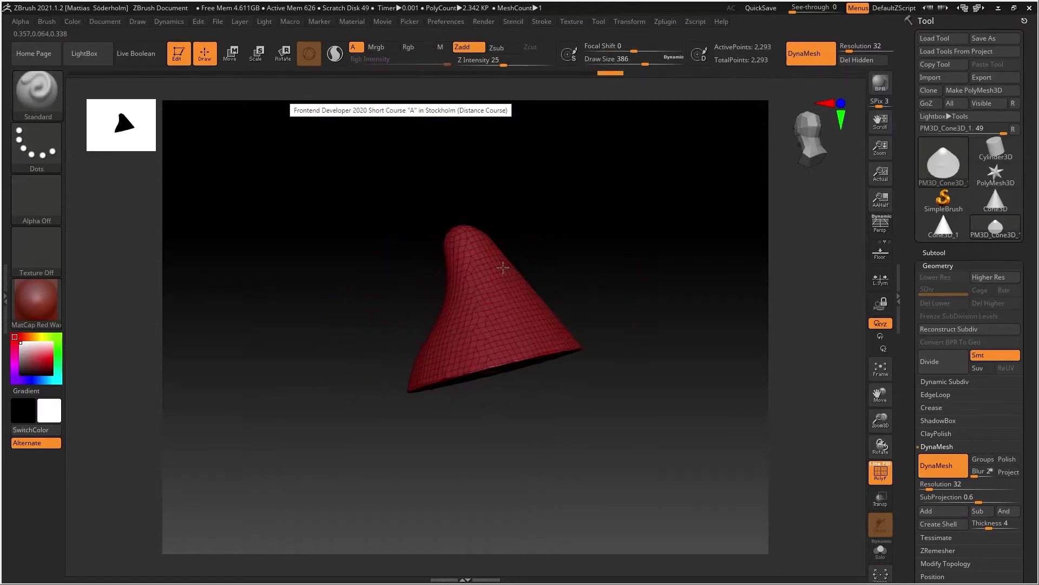
right_click_drag(608, 271, 512, 290)
right_click_drag(596, 271, 549, 317)
right_click_drag(383, 355, 466, 305)
left_click_drag(428, 304, 418, 340, "shift")
left_click_drag(433, 295, 430, 312, "shift")
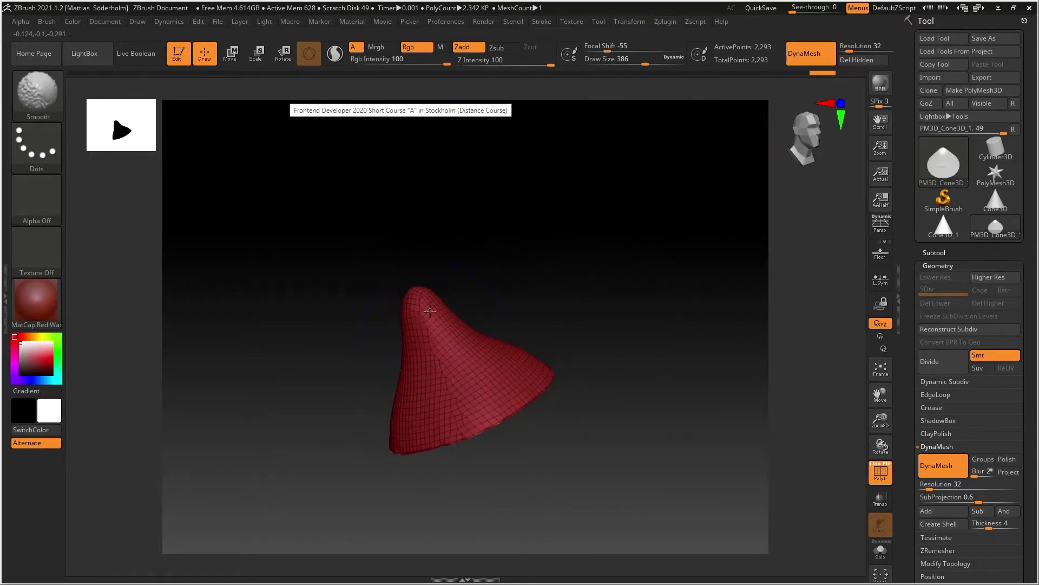
Step: Duplicate the cone subtool, then copy the cone inside the duplicate and place the copy beside it in top view
mouse_move(427, 412)
right_mouse_down()
mouse_move(577, 327)
mouse_move(589, 157)
mouse_move(531, 336)
mouse_move(396, 424)
mouse_move(302, 430)
mouse_move(424, 450)
mouse_move(304, 413)
mouse_move(508, 433)
mouse_move(471, 388)
mouse_move(510, 430)
right_mouse_up()
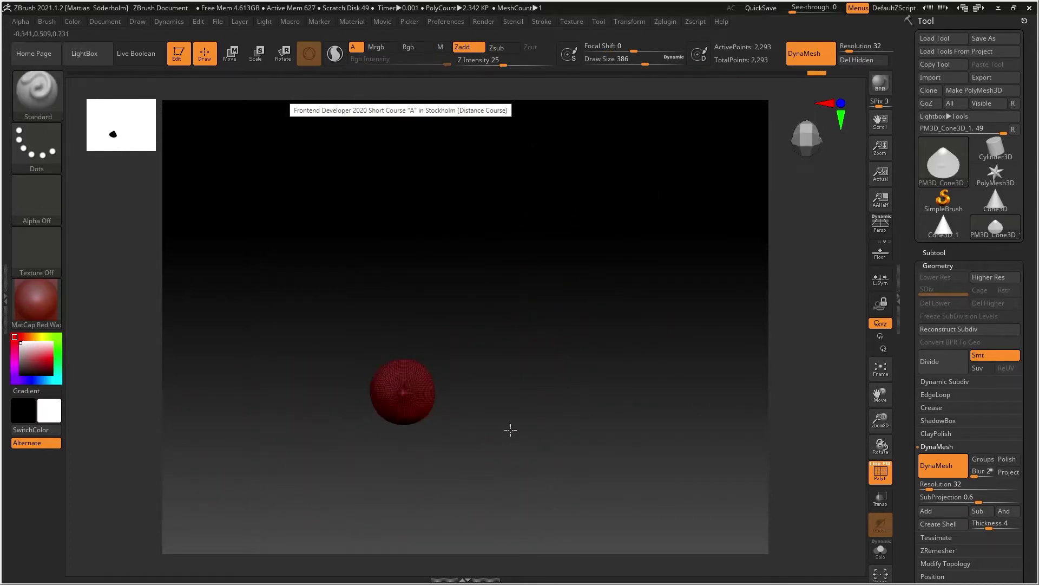
key("ctrl+shift+d")
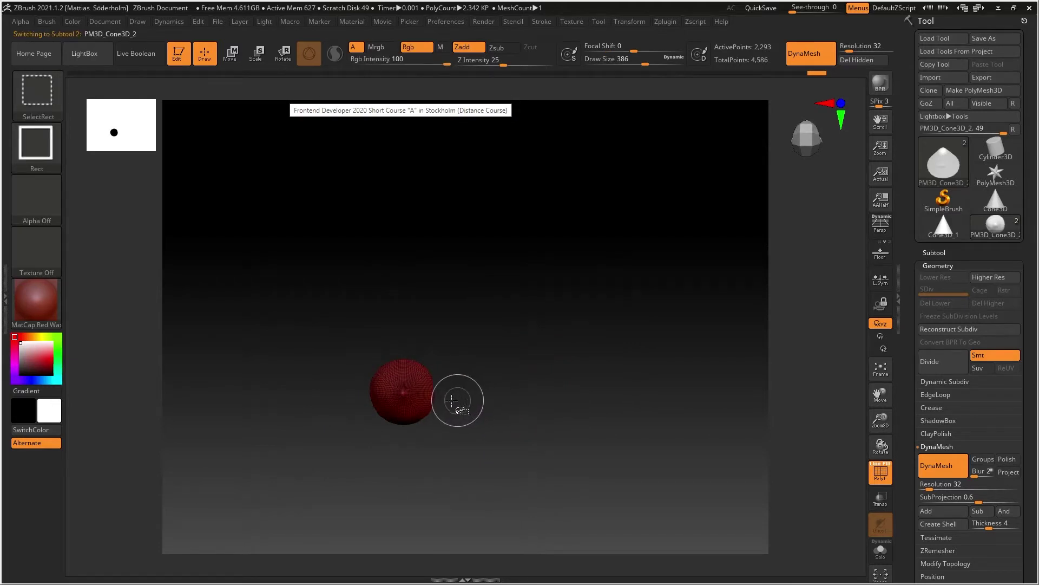
key("w")
left_click_drag(445, 433, 550, 427, "ctrl")
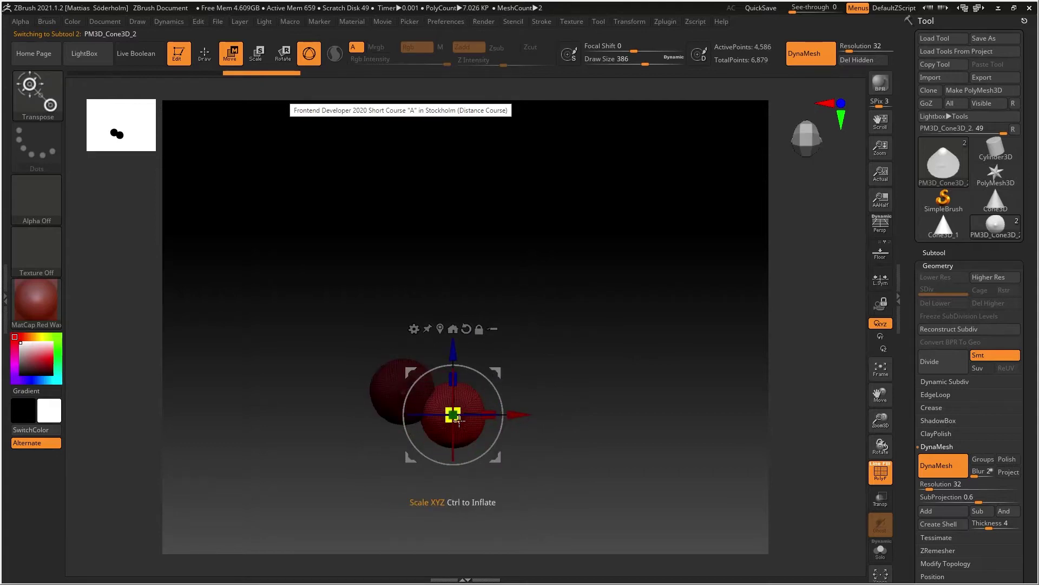
Step: Stretch the copied cone into a wide, flattened mound and move it vertically to meet the base of the unscaled cone
mouse_move(491, 410)
left_mouse_down()
mouse_move(520, 412)
mouse_move(503, 412)
left_mouse_up()
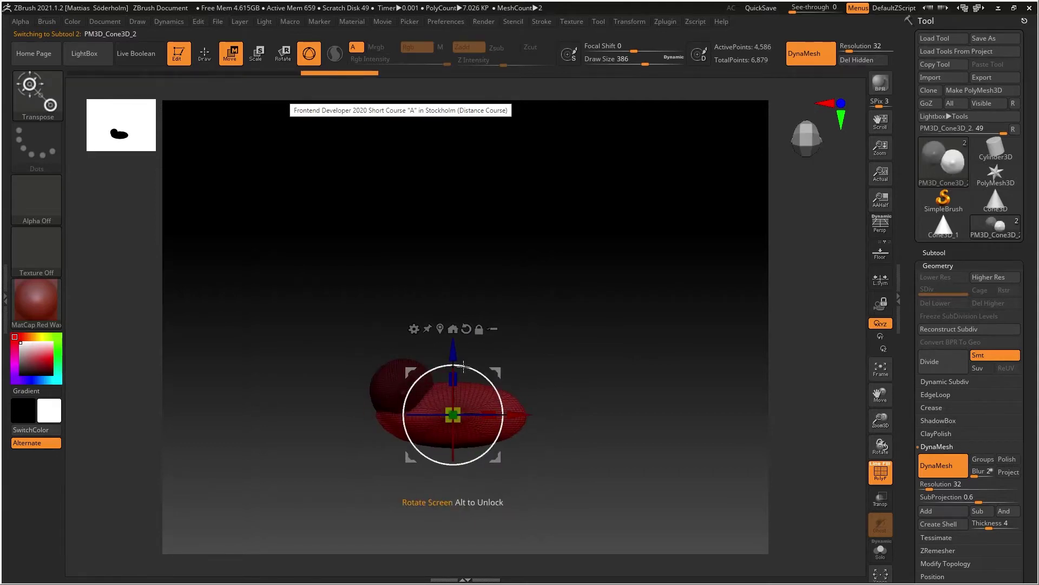
left_click_drag(456, 379, 455, 345)
left_click_drag(536, 452, 650, 260, "alt")
left_click_drag(499, 329, 512, 355)
left_click_drag(499, 303, 503, 330)
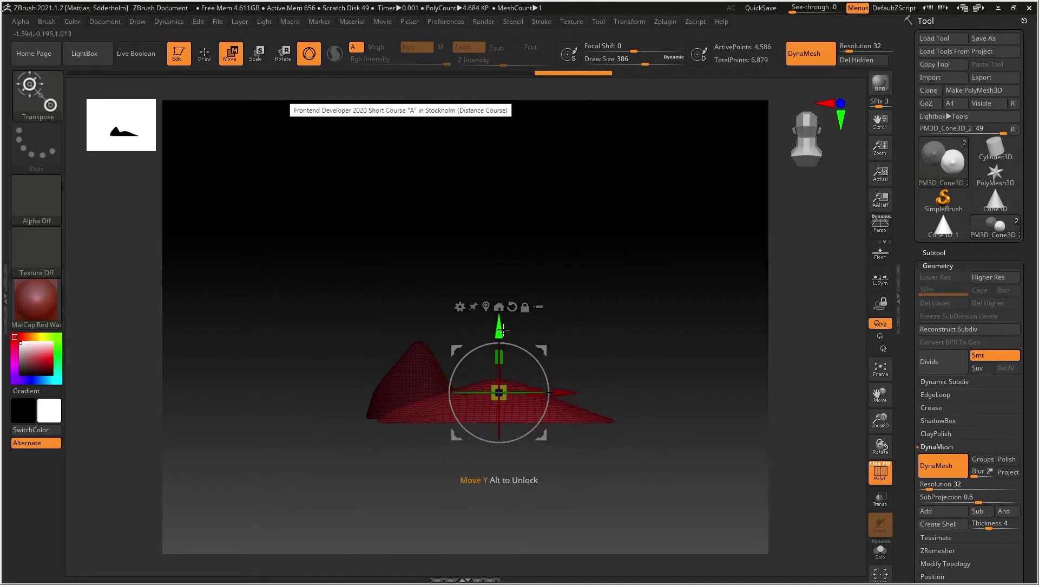
Step: Clear the mask from the unscaled cone beside the flattened mound
left_click_drag(611, 362, 597, 342, "alt")
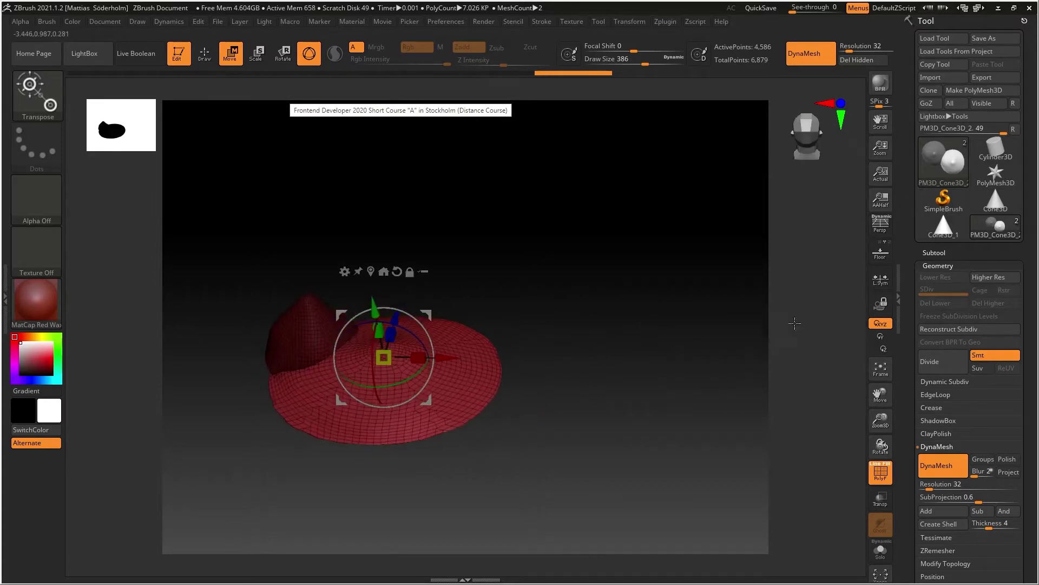
left_click_drag(561, 378, 638, 307, "alt")
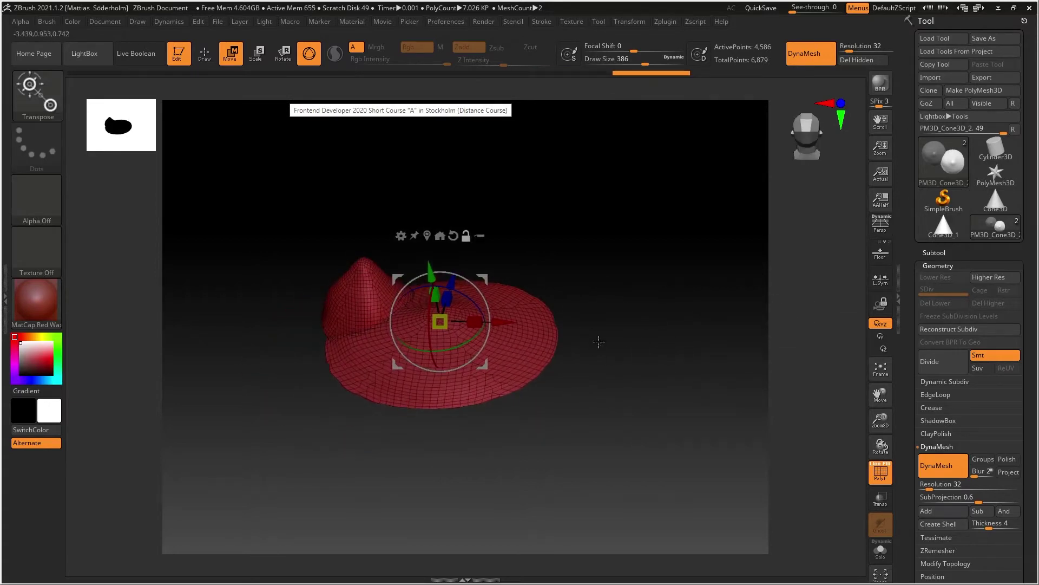
right_click_drag(598, 341, 545, 358, "alt")
right_click(545, 357)
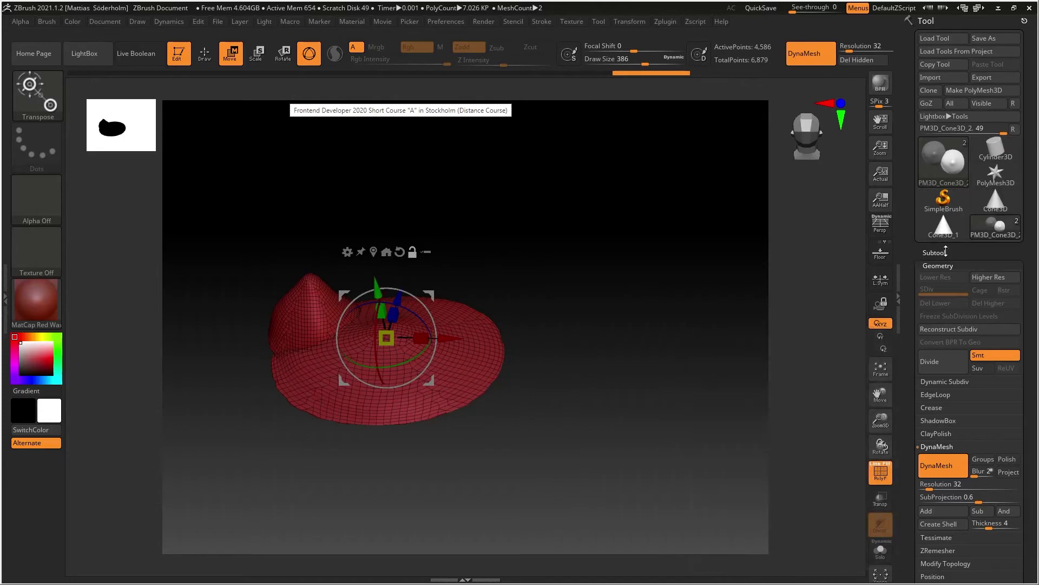
Step: Append a cone as a new subtool to the piece with the flattened mound
left_click(946, 252)
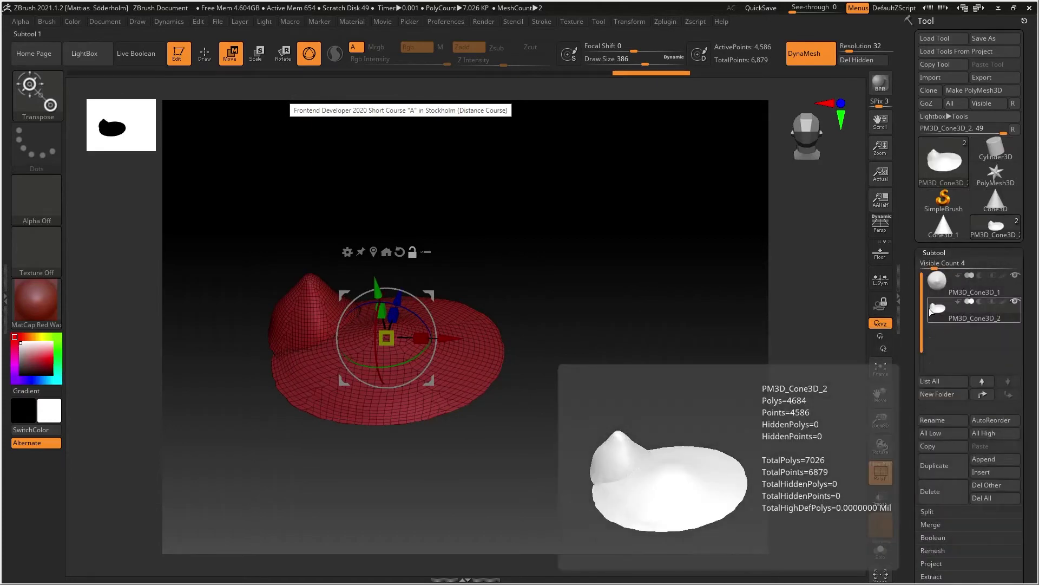
left_click(995, 459)
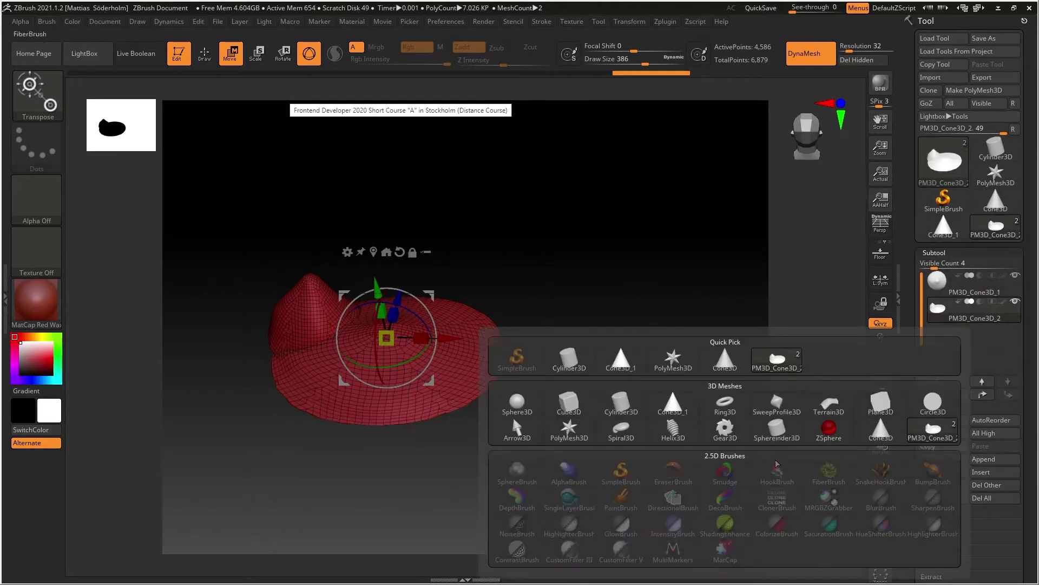
left_click(683, 405)
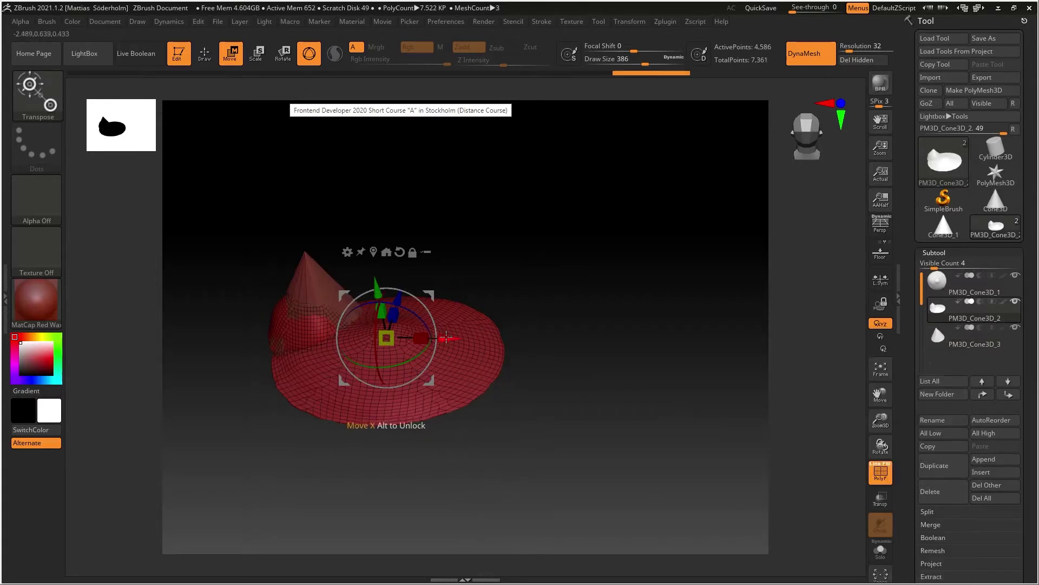
left_click_drag(446, 325, 323, 321)
left_click_drag(475, 317, 608, 372)
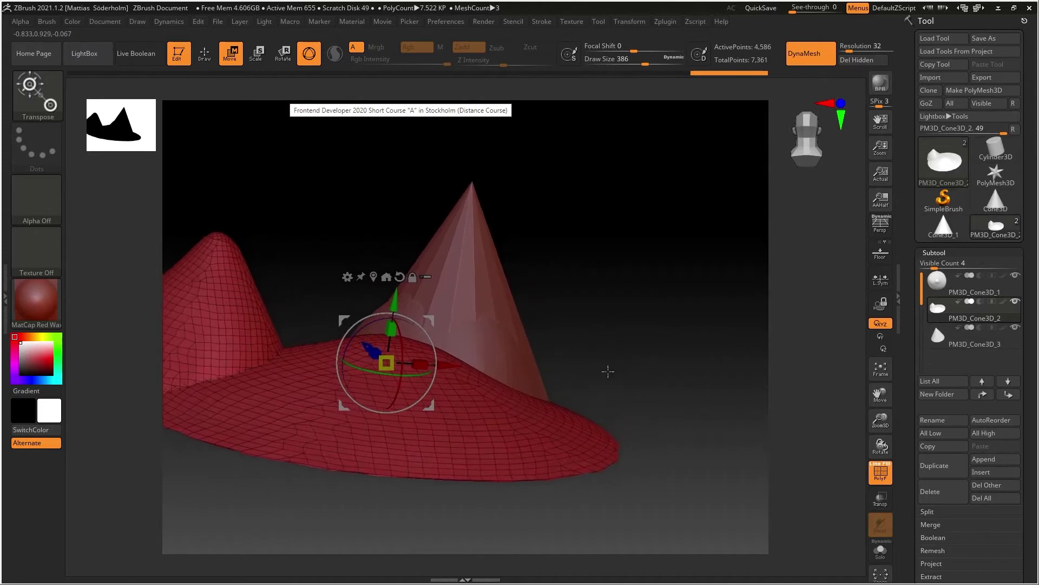
Step: Select the appended cone and move it along the X axis, toggling Solo to inspect it alone
left_click(940, 346)
left_click_drag(696, 343, 641, 293, "alt")
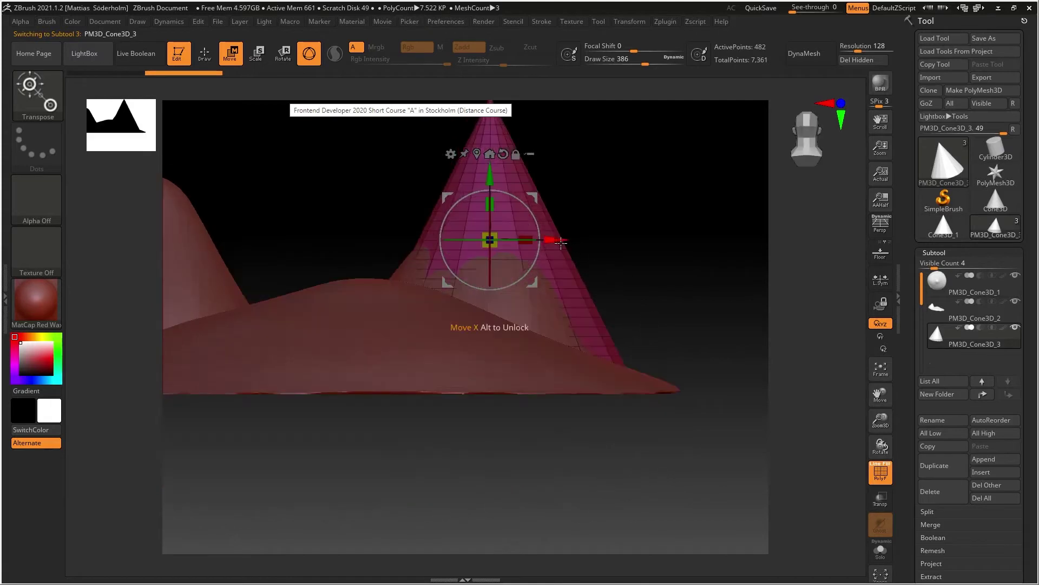
left_click_drag(561, 242, 417, 241)
left_click(882, 559)
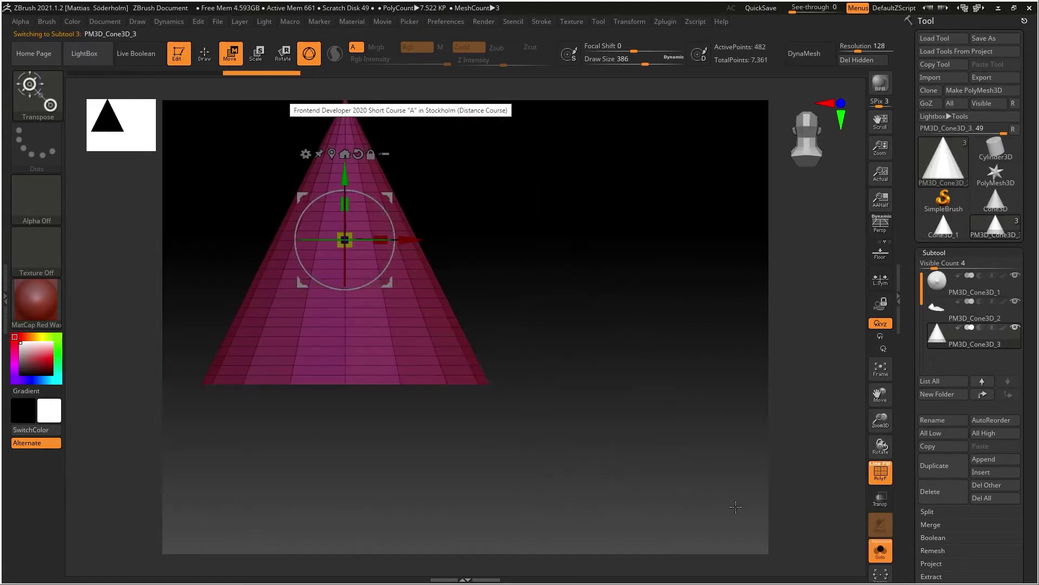
left_click_drag(608, 352, 659, 356, "alt")
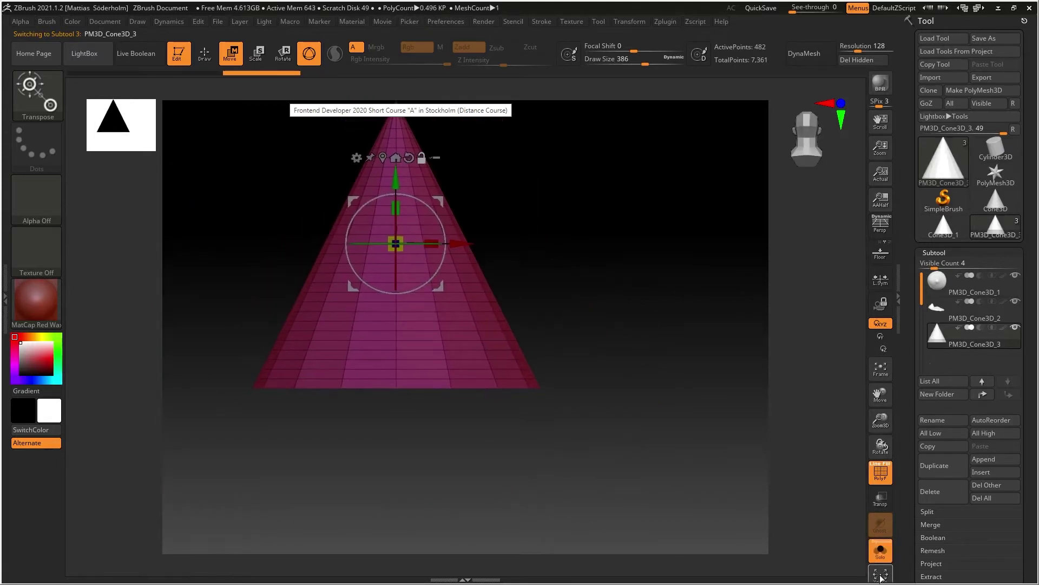
left_click(881, 558)
Step: Check the cave reference photos and shape the appended cone into a tall, narrow spike at the flattened mound's outer edge
left_click_drag(583, 336, 573, 279, "alt")
left_click_drag(389, 272, 529, 327)
left_click_drag(468, 300, 476, 244)
left_click_drag(631, 369, 599, 334, "alt")
key("alt+Tab")
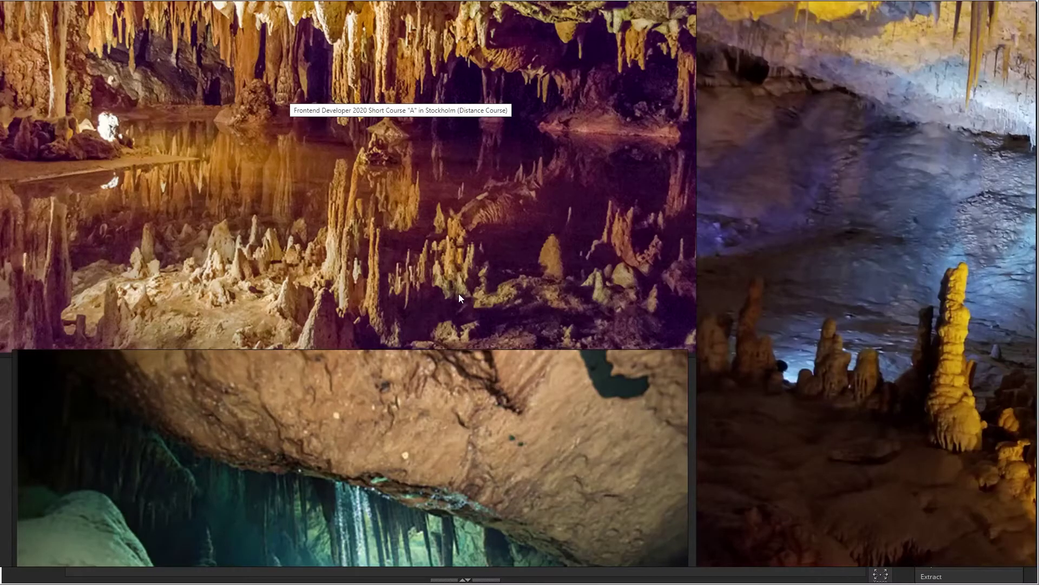
key("alt+Tab")
left_click_drag(506, 237, 549, 237, "alt")
left_click_drag(549, 237, 577, 270)
left_click_drag(439, 274, 542, 308)
left_click_drag(590, 258, 589, 253)
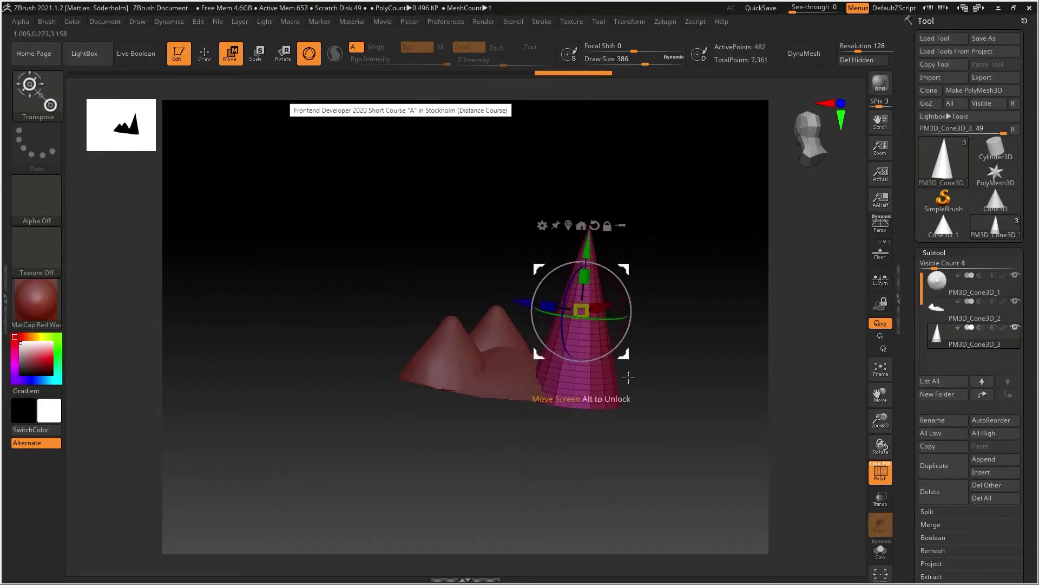
left_click_drag(628, 376, 640, 302, "alt")
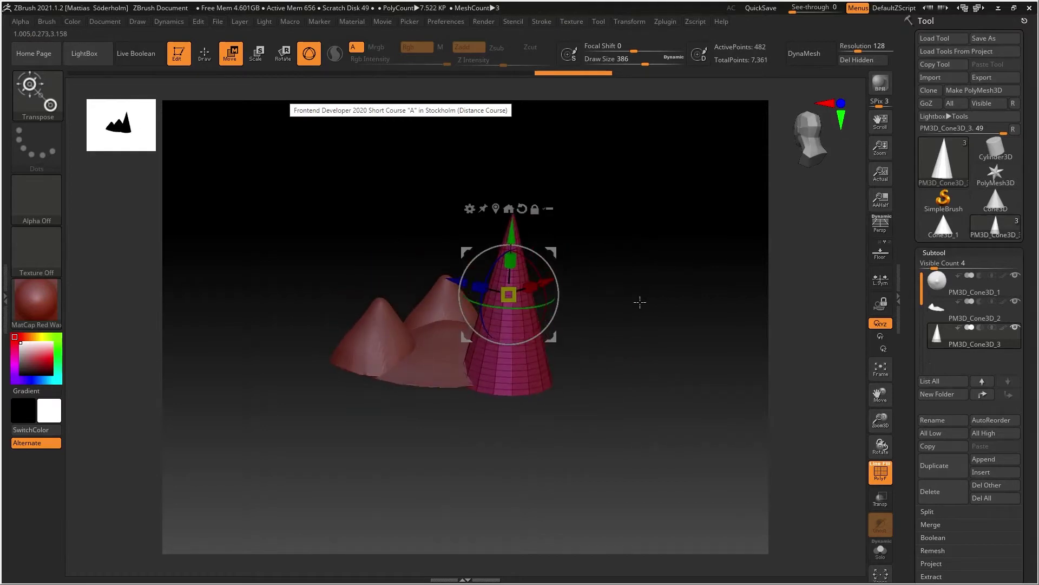
Step: Merge the tall cone down into the mound subtool and remesh the result with DynaMesh at resolution 32
left_click(936, 312)
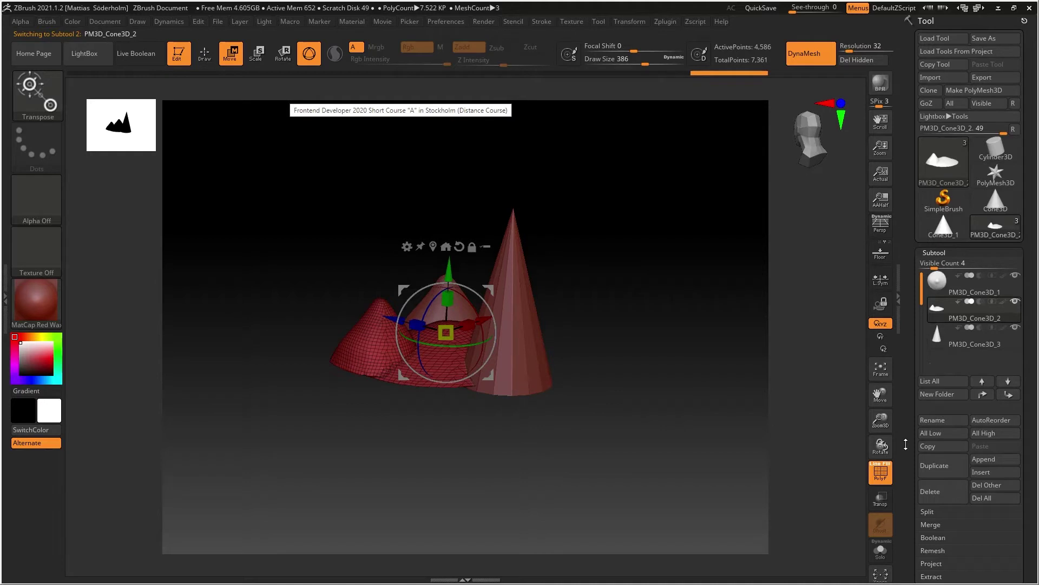
left_click_drag(907, 442, 901, 369)
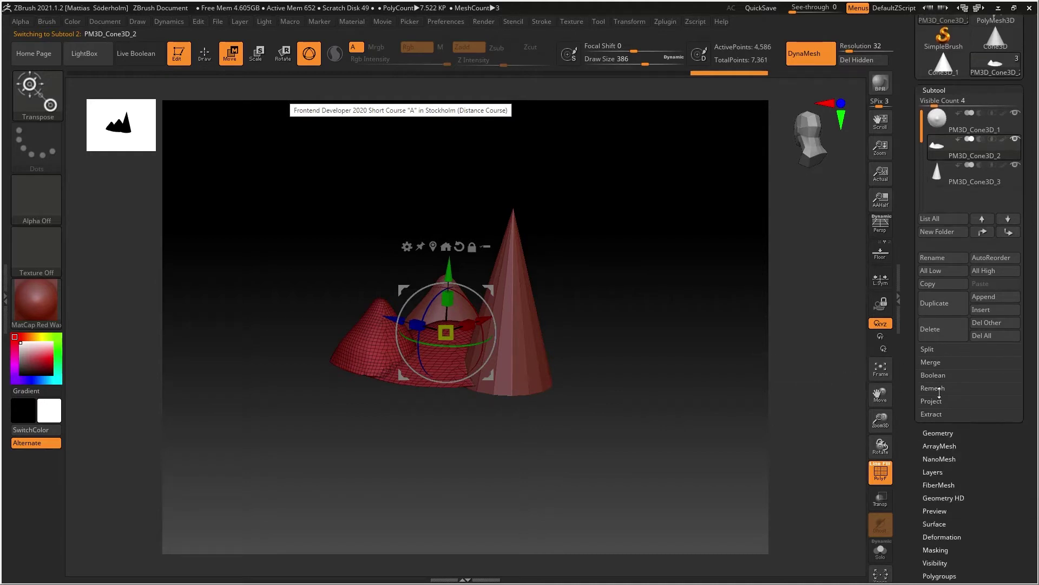
mouse_move(944, 128)
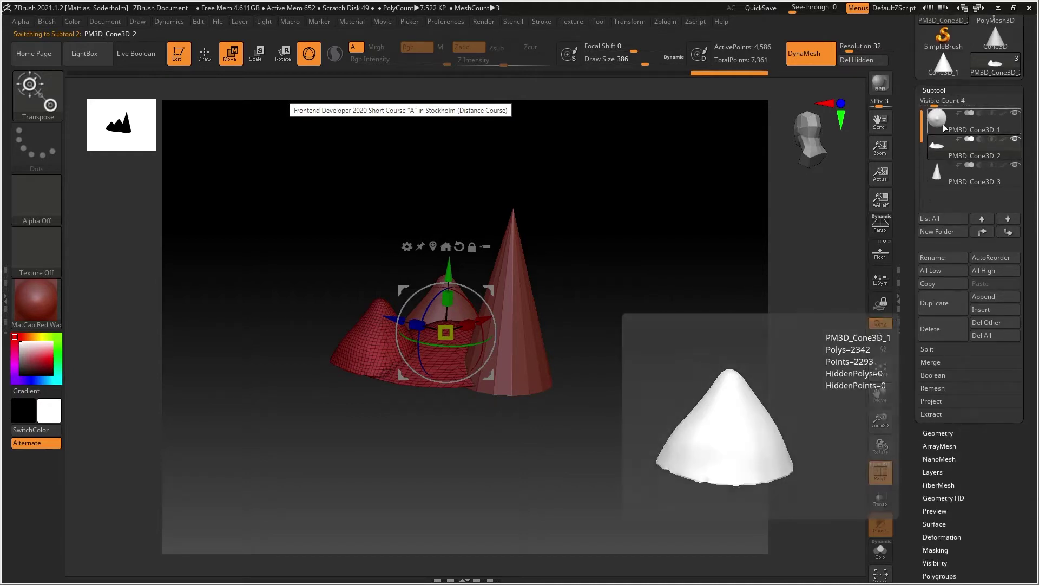
left_click(941, 362)
left_click(950, 375)
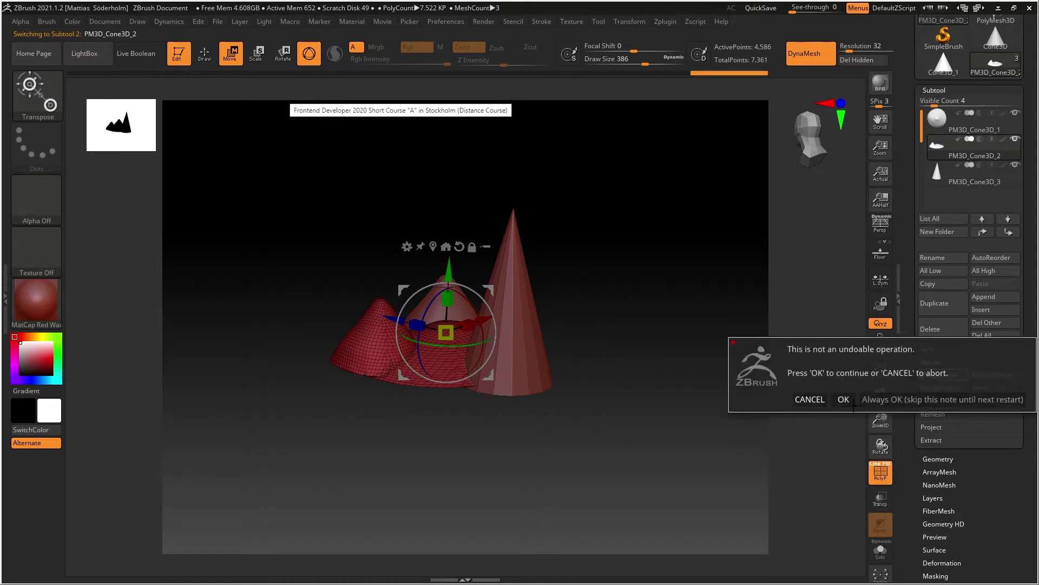
left_click(846, 401)
key("ctrl")
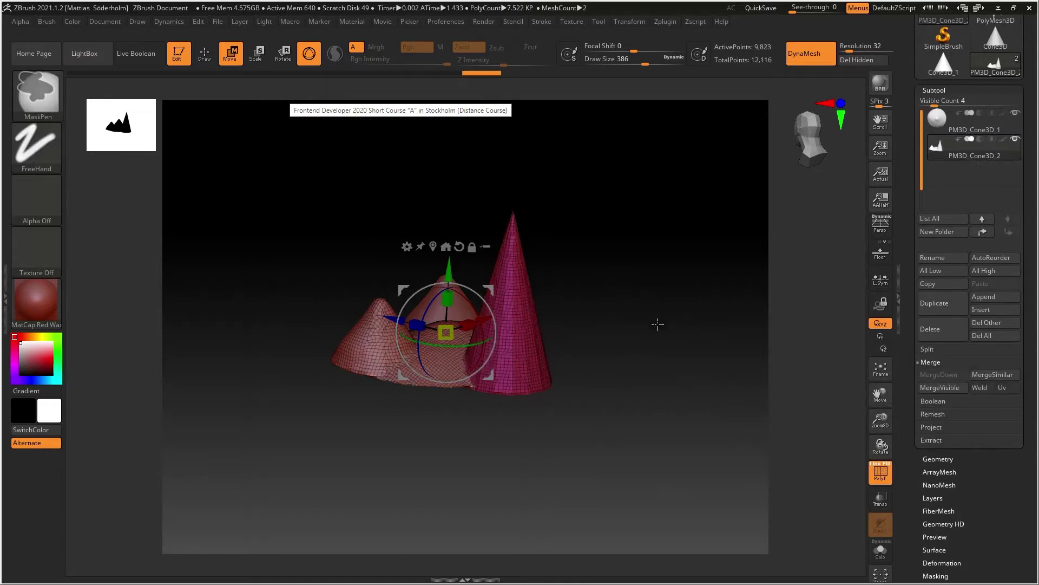
Step: Smooth the tall cone's tip and sides from several angles, remeshing with DynaMesh between passes
mouse_move(658, 325)
left_mouse_down()
mouse_move(652, 357)
mouse_move(622, 330)
mouse_move(625, 284)
mouse_move(654, 295)
mouse_move(551, 359)
mouse_move(451, 290)
mouse_move(514, 359)
left_mouse_up()
key("q")
left_click_drag(446, 318, 447, 316, "shift")
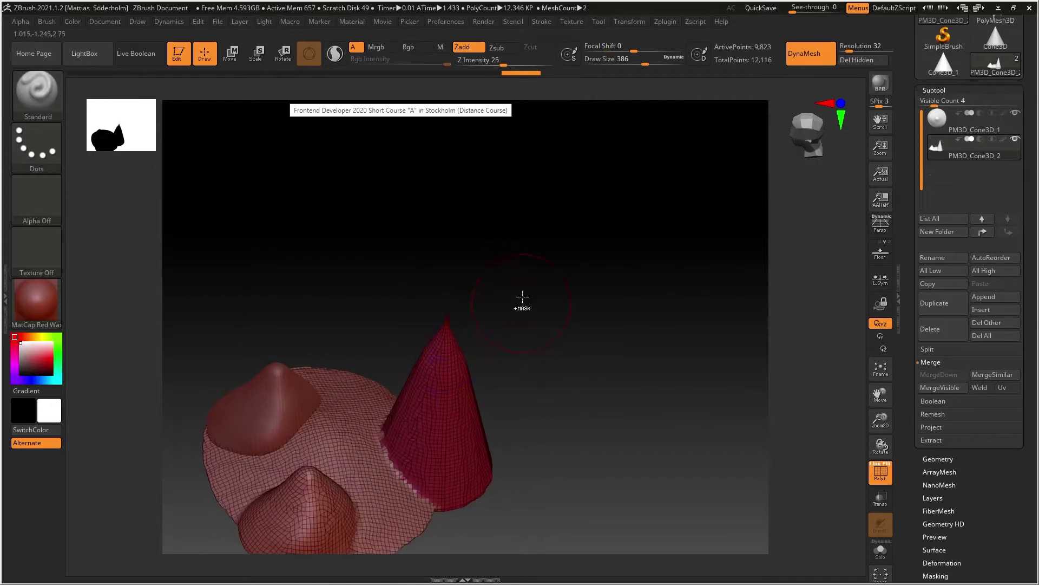
left_click_drag(568, 278, 664, 364, "ctrl")
left_click_drag(448, 341, 445, 336, "shift")
left_click_drag(546, 308, 650, 368, "ctrl")
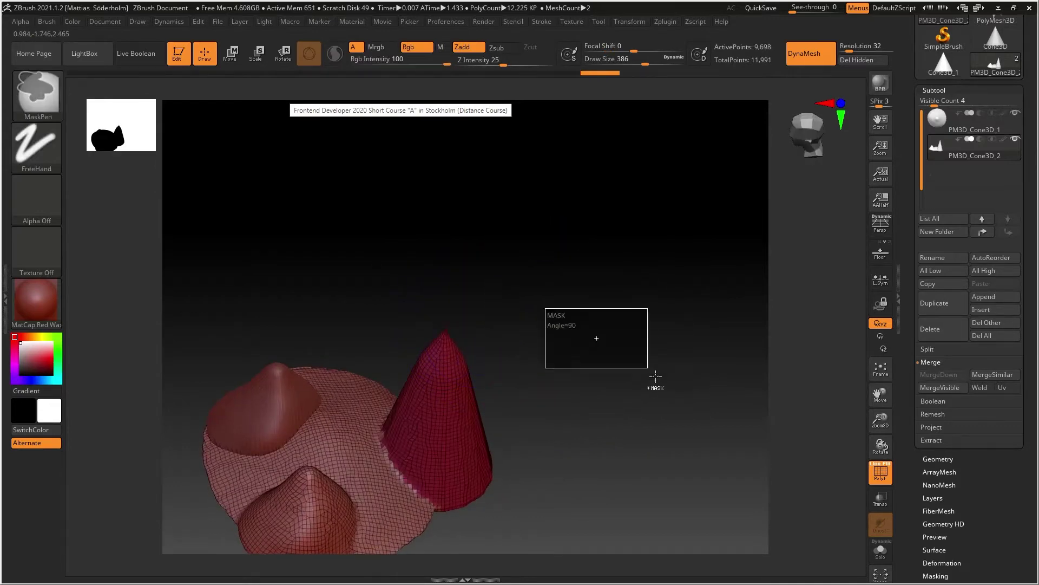
left_click_drag(563, 344, 562, 382)
left_click_drag(553, 307, 557, 337)
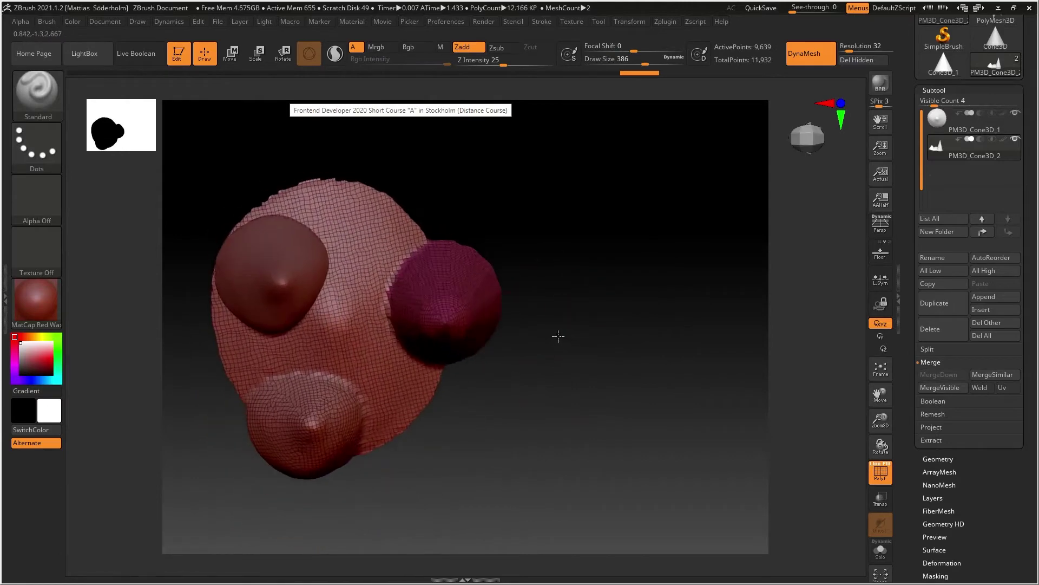
left_click_drag(444, 320, 447, 325, "shift")
left_click_drag(555, 257, 675, 321, "ctrl")
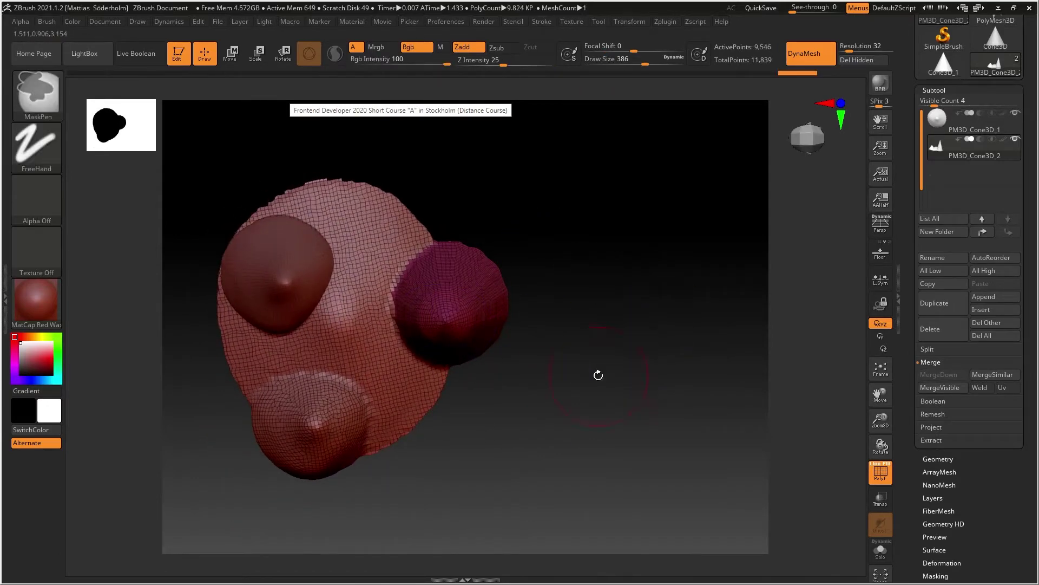
left_click_drag(585, 245, 677, 374, "ctrl")
Step: Turn off DynaMesh on both subtools and merge the remaining separate cone down into the mound piece
mouse_move(622, 368)
left_mouse_down()
mouse_move(617, 299)
mouse_move(649, 336)
mouse_move(675, 301)
mouse_move(633, 315)
mouse_move(642, 348)
mouse_move(633, 347)
mouse_move(627, 308)
mouse_move(690, 325)
left_mouse_up()
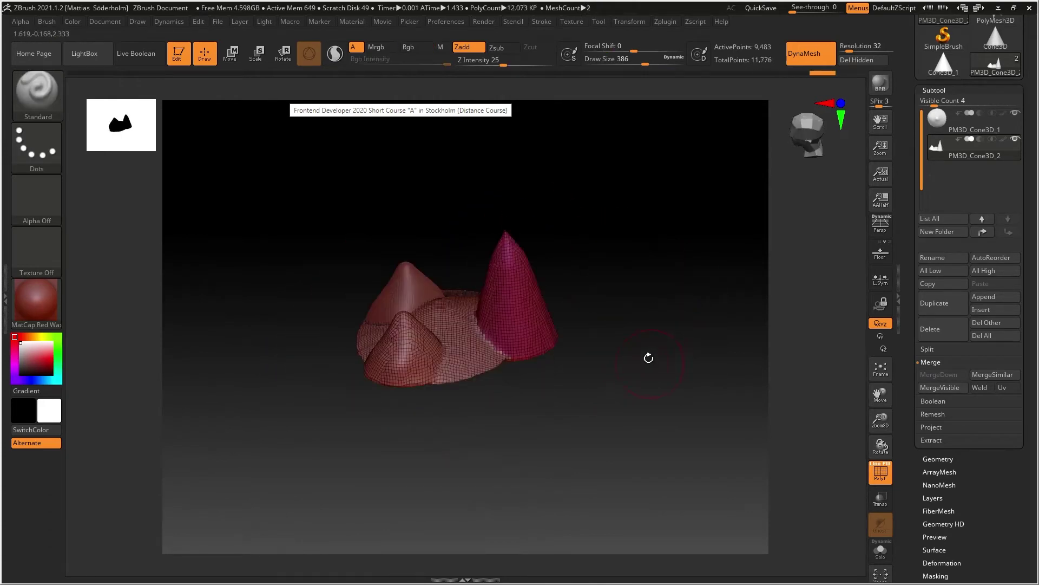
left_click_drag(648, 358, 698, 217)
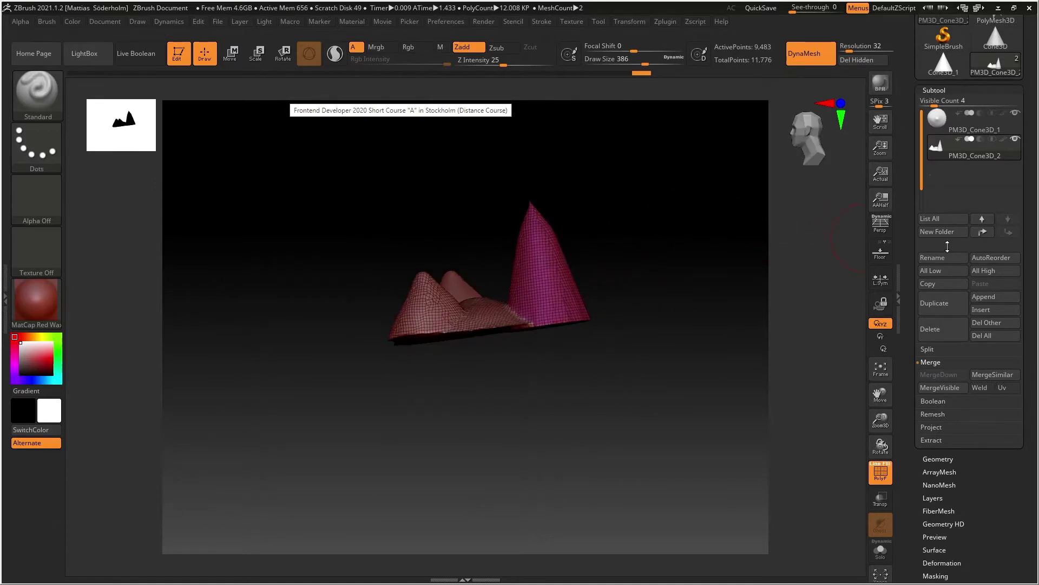
left_click_drag(596, 238, 587, 284)
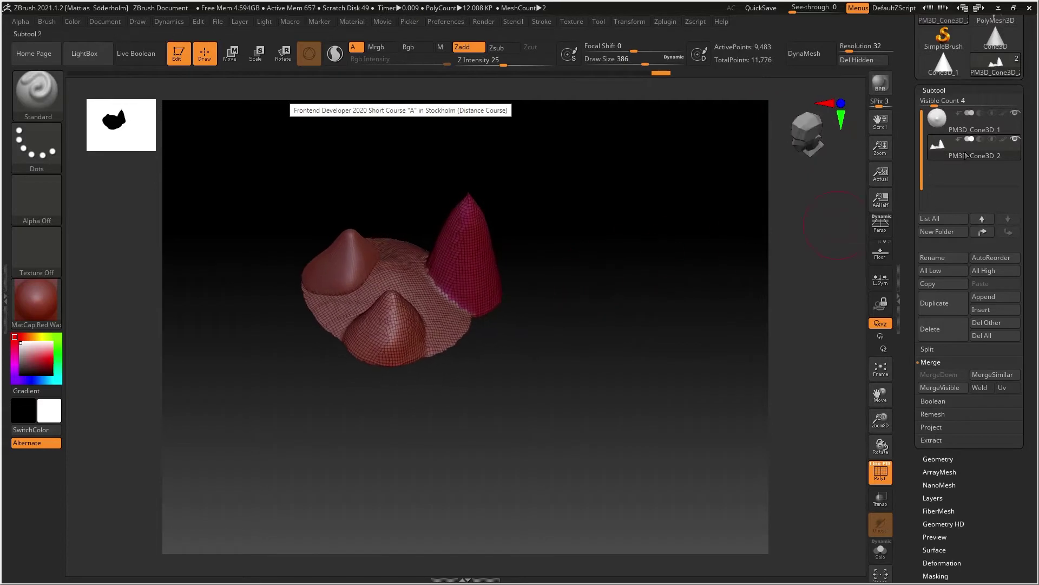
left_click(946, 112)
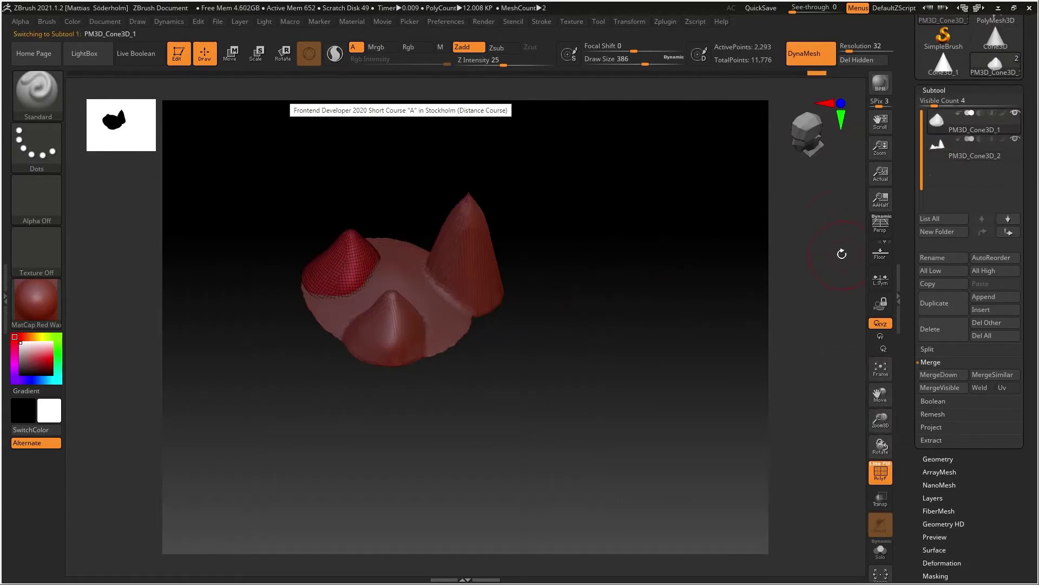
left_click(829, 54)
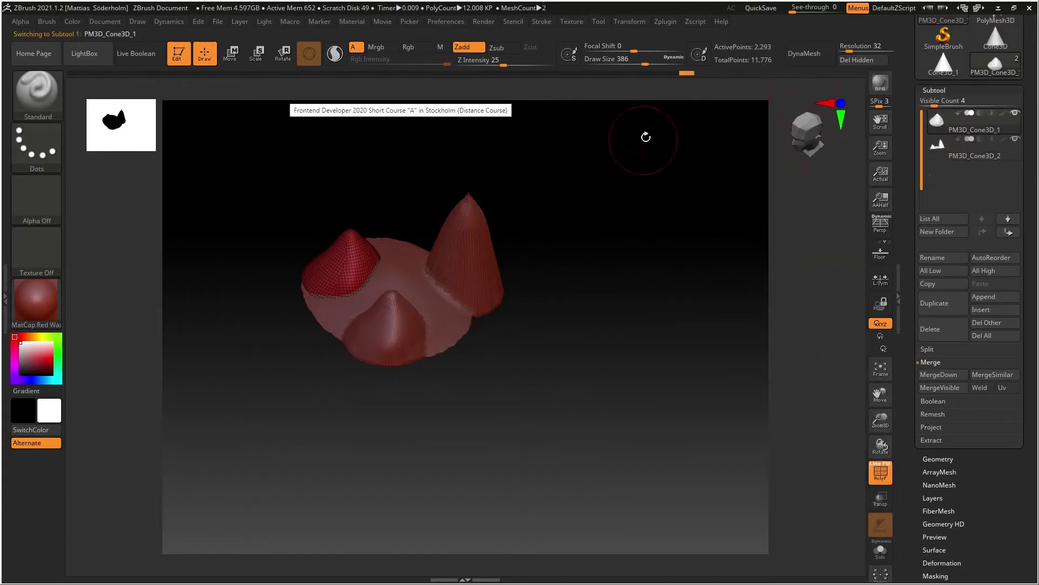
left_click(948, 376)
left_click(844, 400)
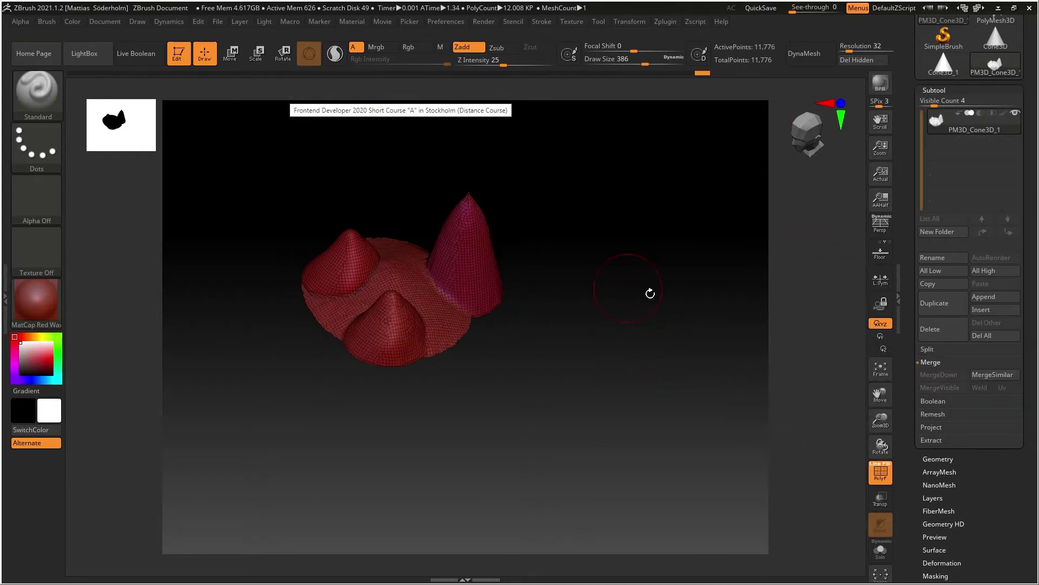
Step: Append a cylinder as a new subtool to the merged stalagmite piece
left_click(998, 300)
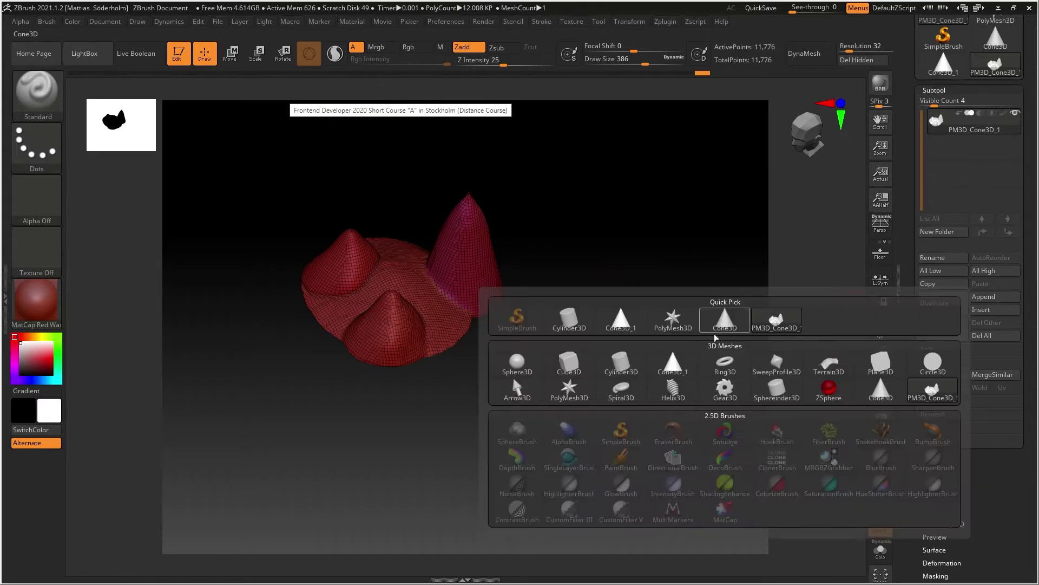
left_click(568, 320)
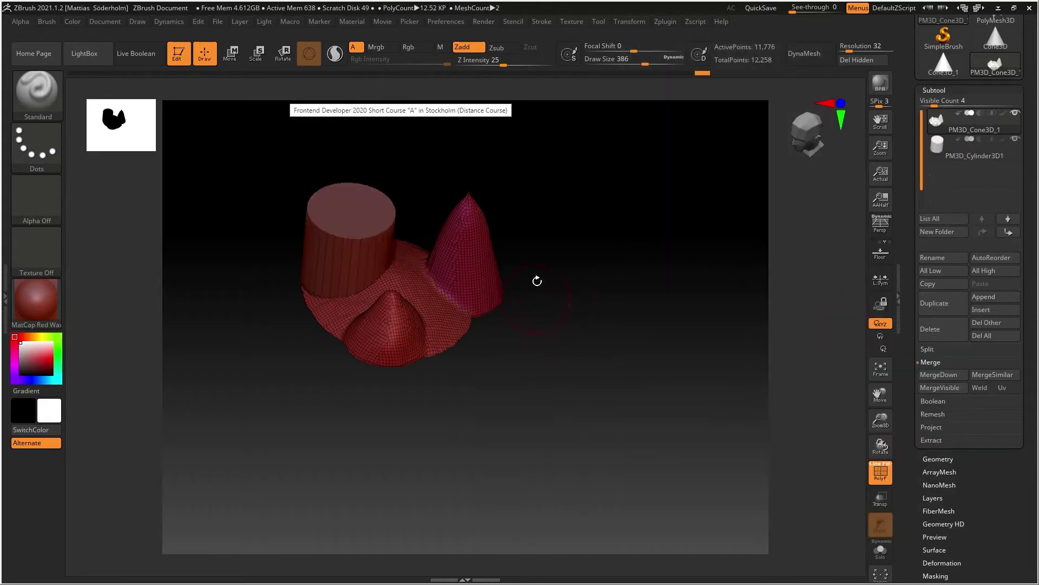
left_click_drag(606, 309, 633, 349)
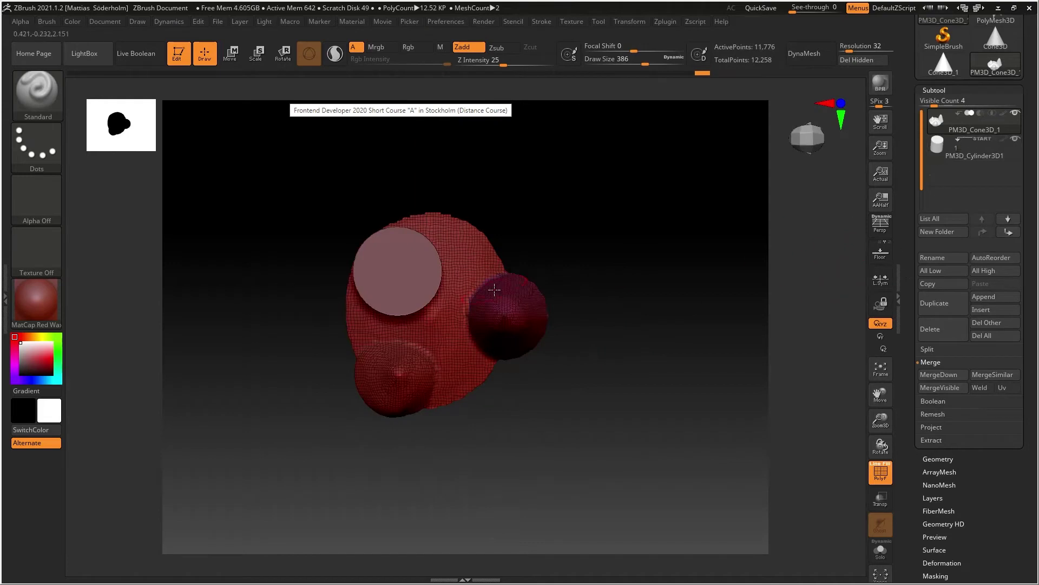
Step: Select the cylinder subtool and stretch it vertically into a tall column rising above the stalagmite cones
key("w")
mouse_move(441, 220)
left_mouse_down()
mouse_move(496, 345)
mouse_move(410, 190)
mouse_move(425, 217)
left_mouse_up()
key("ctrl+z")
left_click(969, 143)
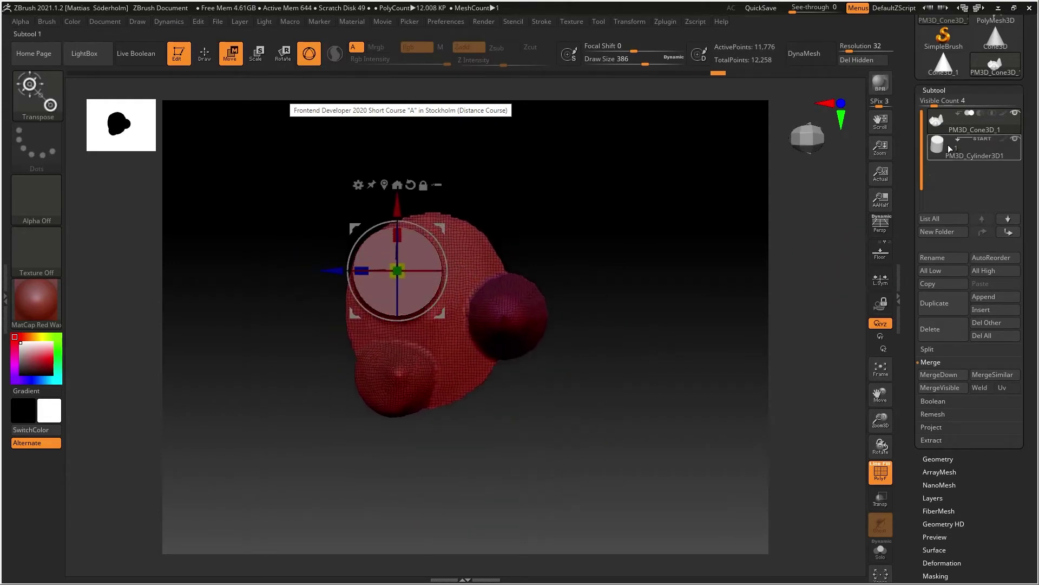
mouse_move(969, 142)
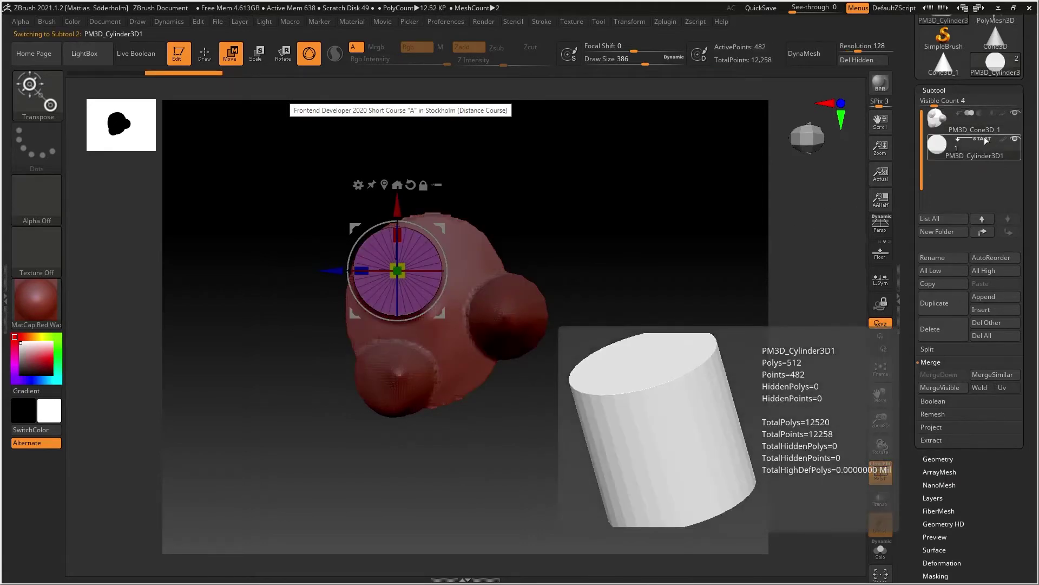
mouse_move(979, 116)
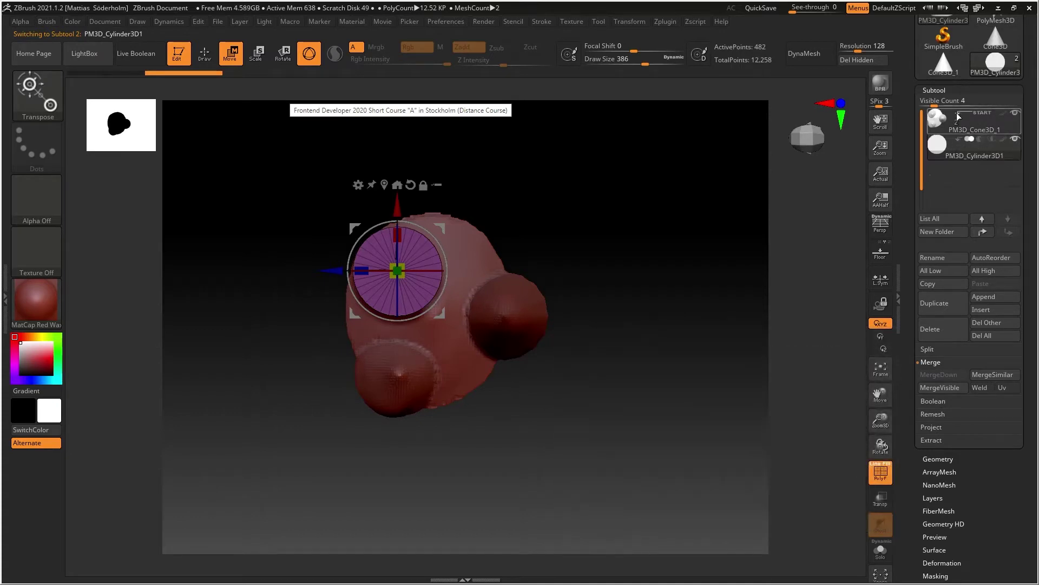
left_click_drag(619, 235, 618, 276)
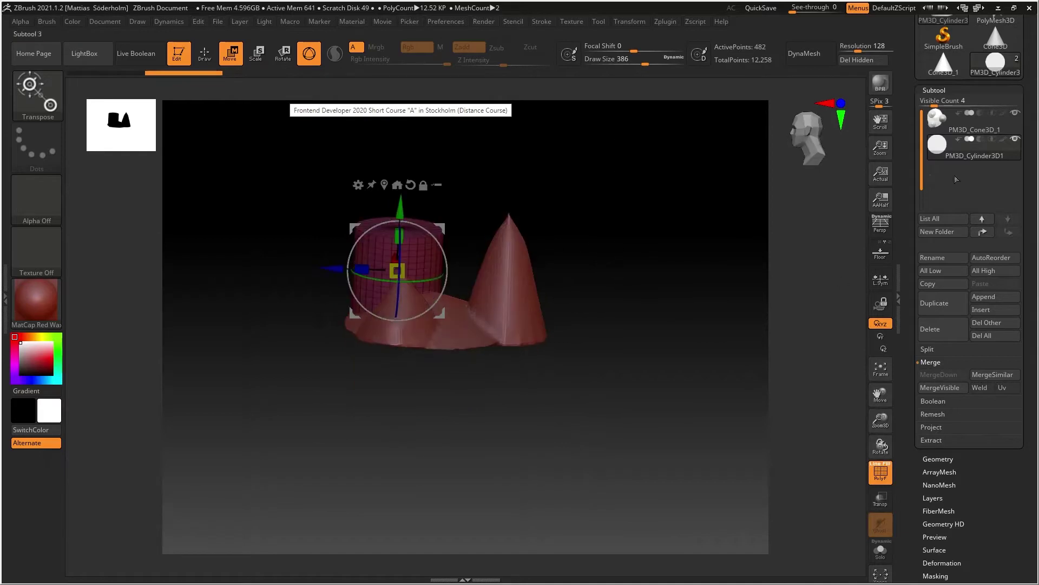
scroll(910, 191, "up", 5)
left_click_drag(399, 236, 400, 171)
left_click_drag(581, 285, 442, 286, "alt")
left_click_drag(511, 218, 505, 219)
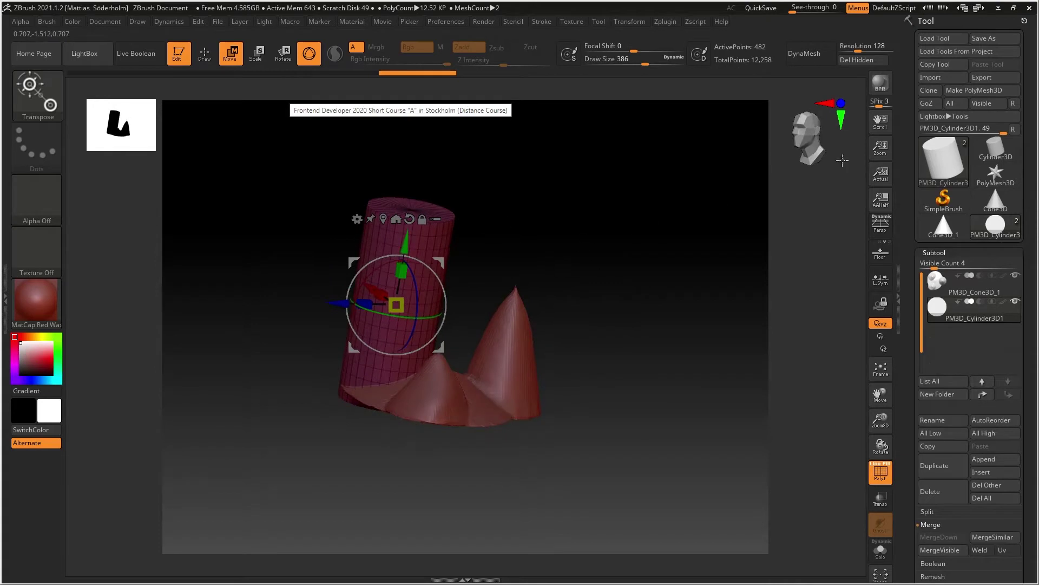
Step: Enable DynaMesh on the cylinder column, set its resolution to 32 and remesh the column
left_click(821, 53)
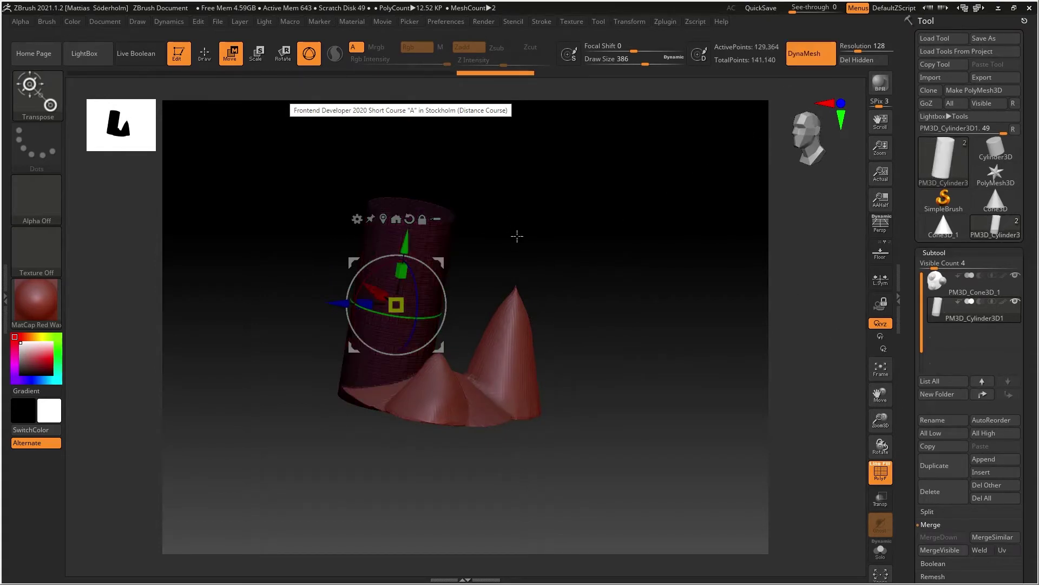
left_click(879, 46)
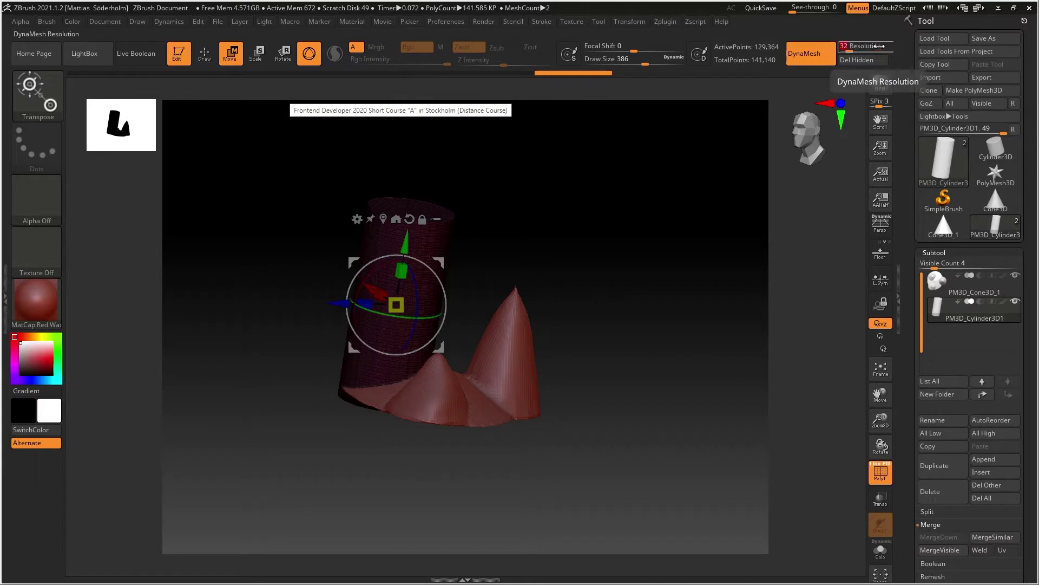
type("32")
key("Return")
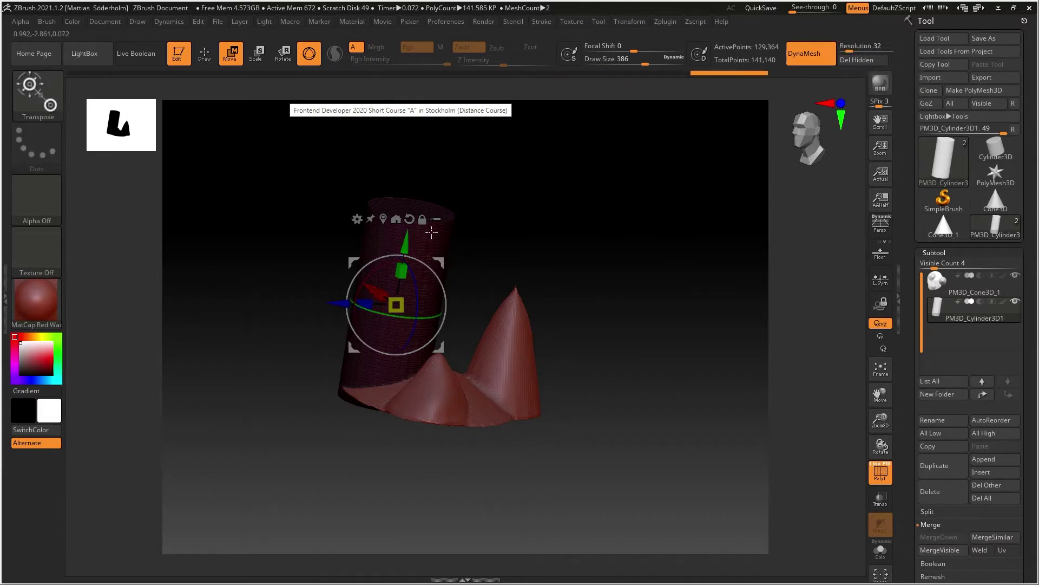
key("q")
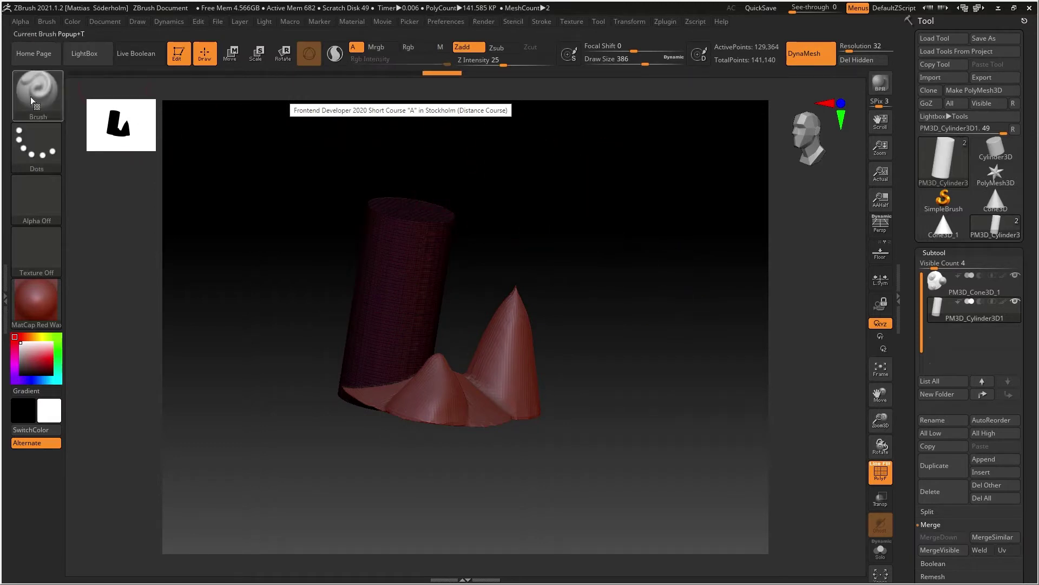
left_click_drag(435, 229, 422, 242)
left_click_drag(559, 191, 606, 238, "ctrl")
Step: Lower the DynaMesh resolution to 16 and remesh the cylinder column again
left_click_drag(638, 274, 451, 243)
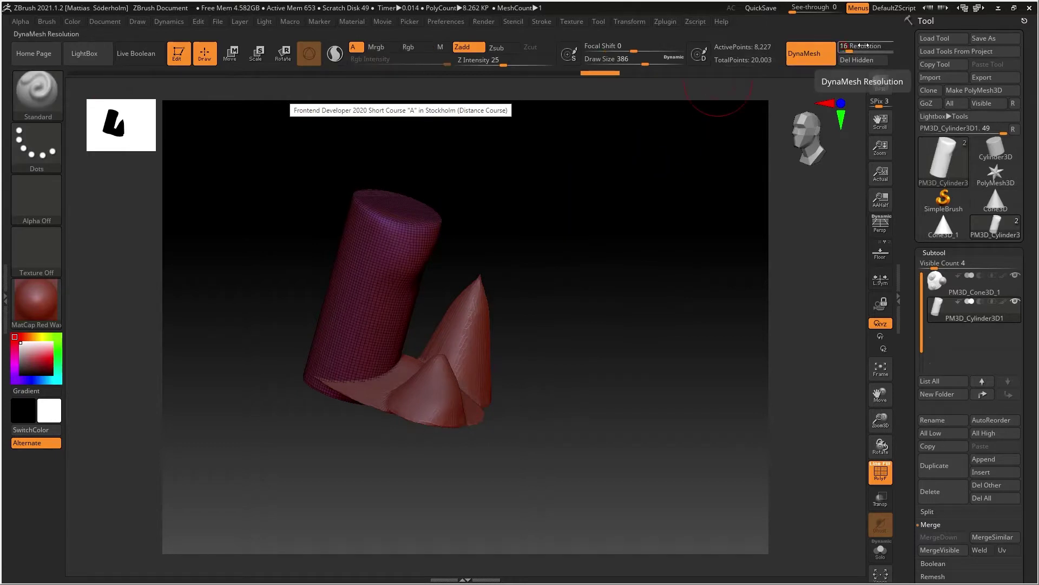
key("Return")
left_click_drag(574, 238, 615, 281, "ctrl")
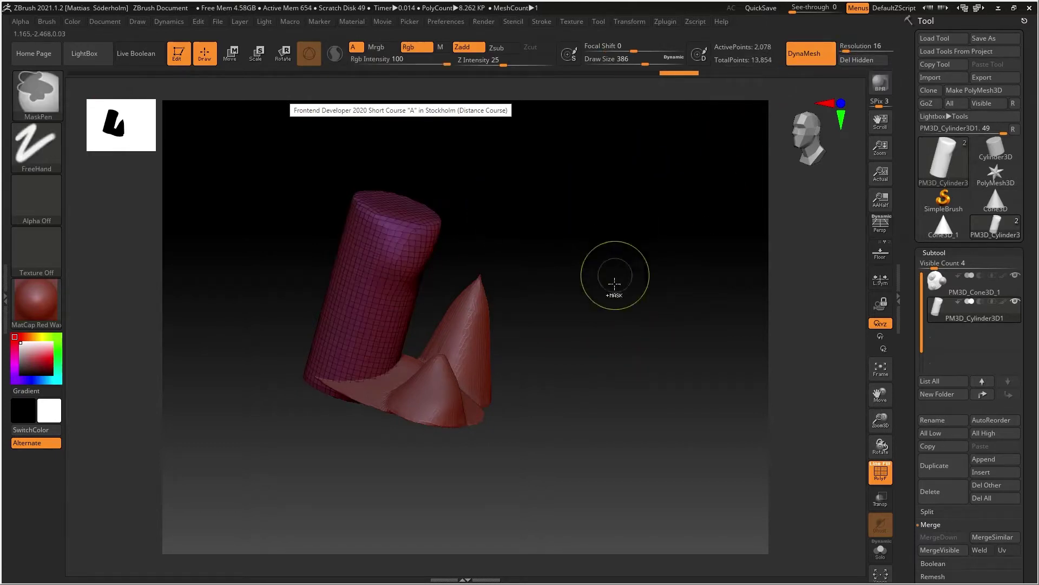
Step: Smooth the cylinder column's upper rim and sides from several angles to round off its top
key("shift")
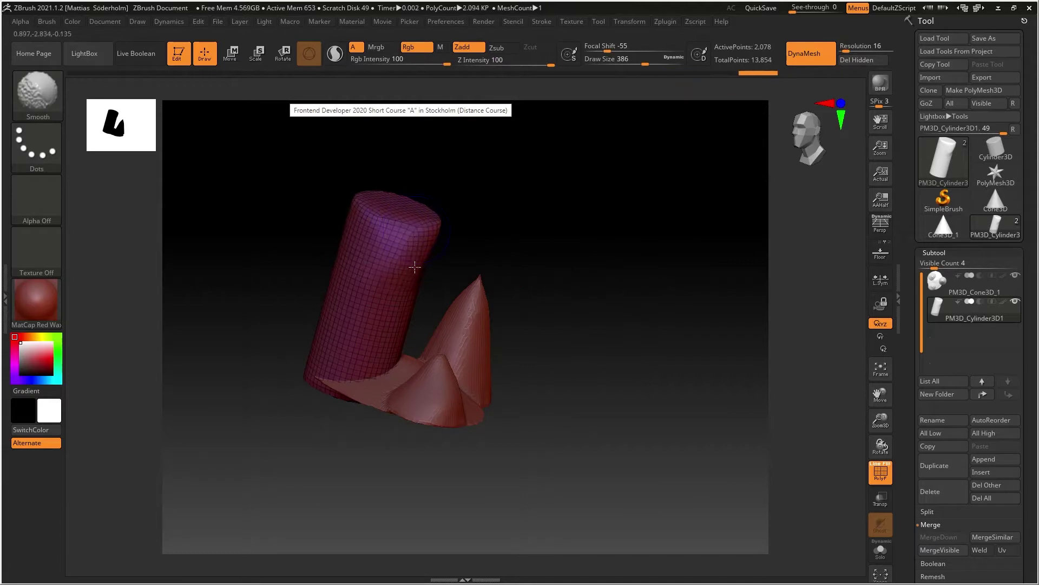
left_click_drag(575, 275, 548, 289)
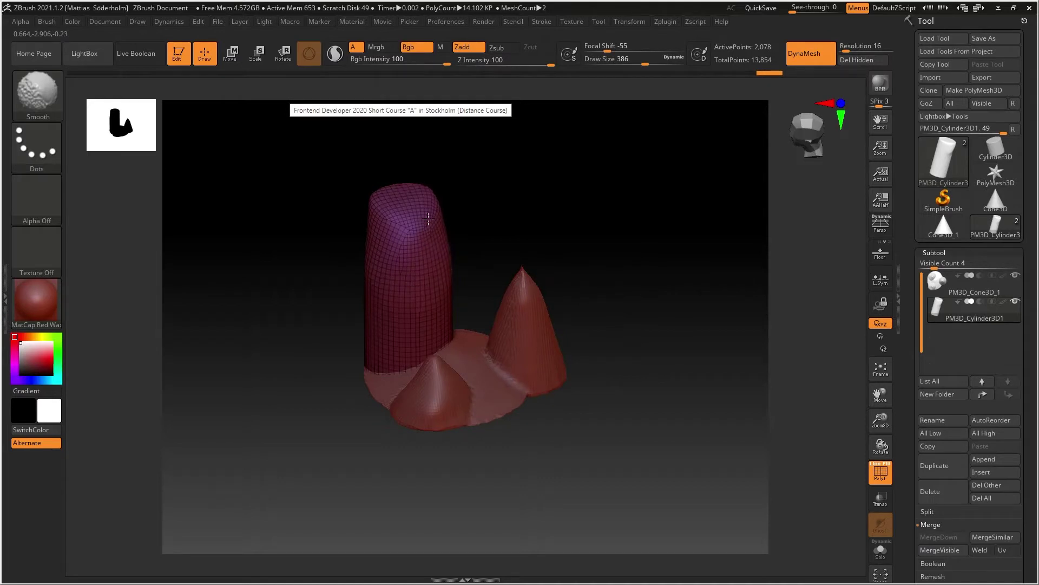
left_click_drag(525, 241, 579, 173)
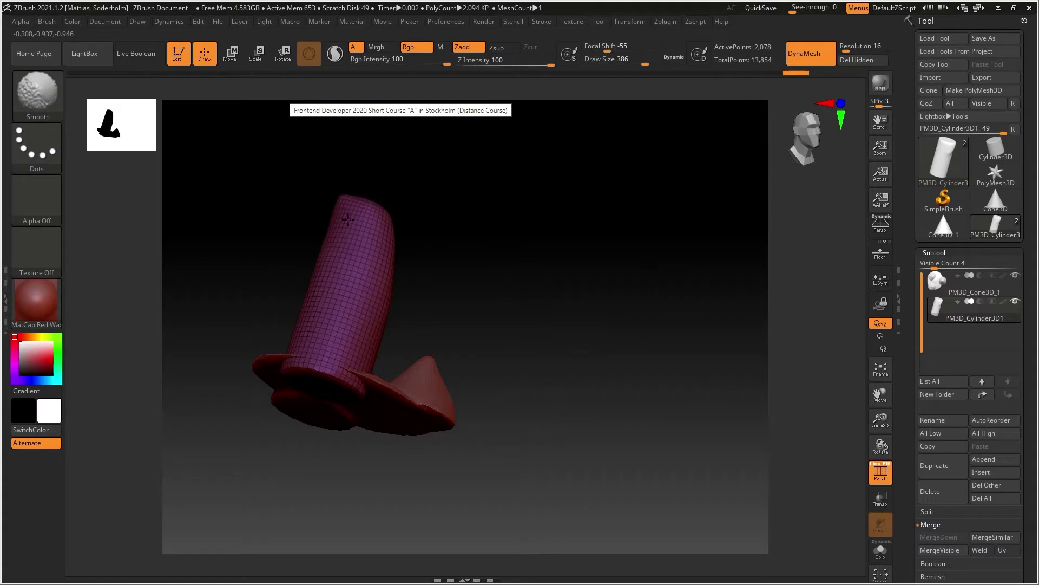
left_click_drag(348, 220, 344, 255, "shift")
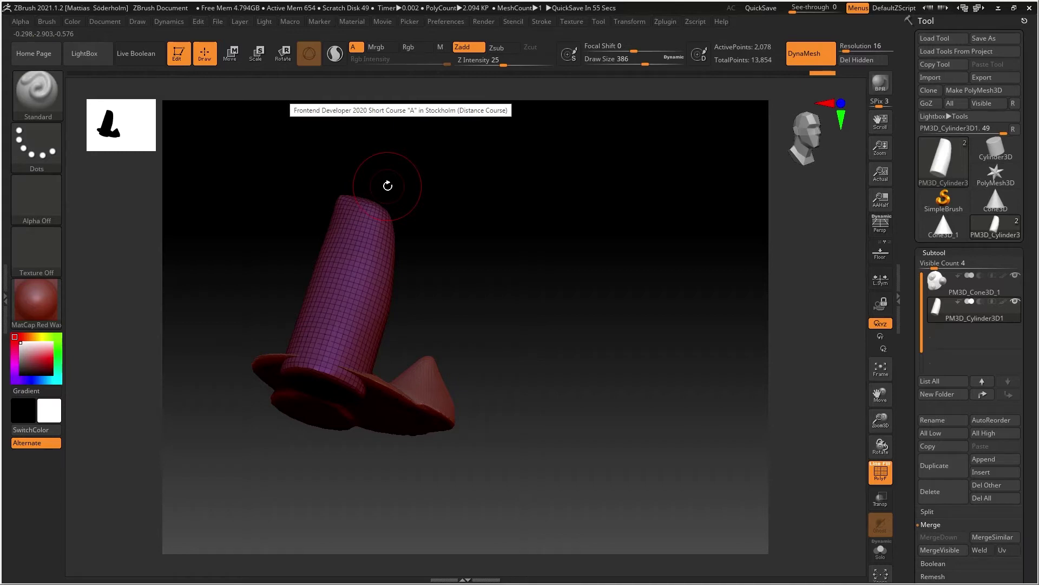
Step: Choose the TrimDynamic brush and set its Z Intensity to 70 and Draw Size to 899
key("b")
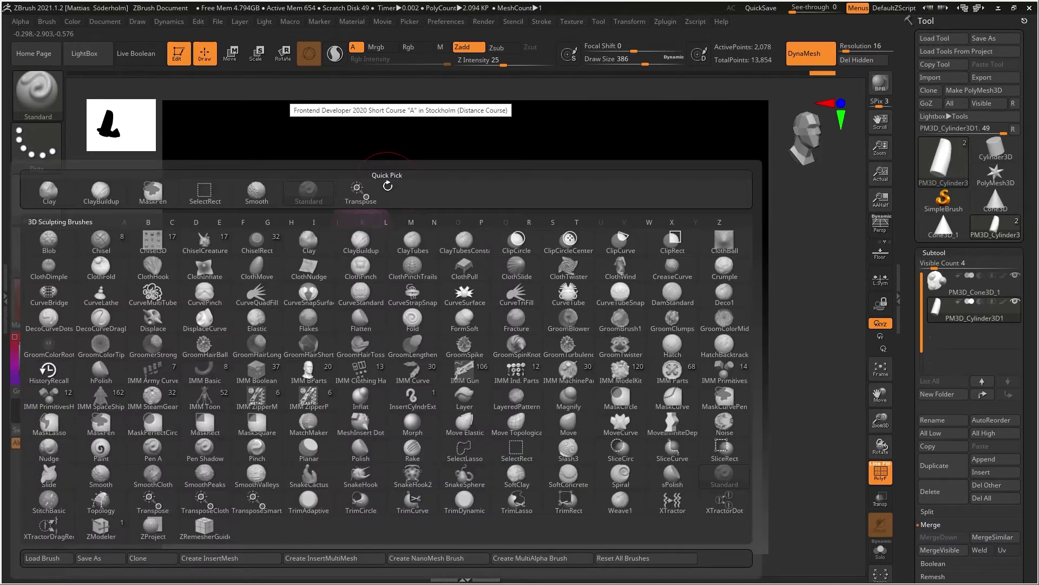
key("t")
key("d")
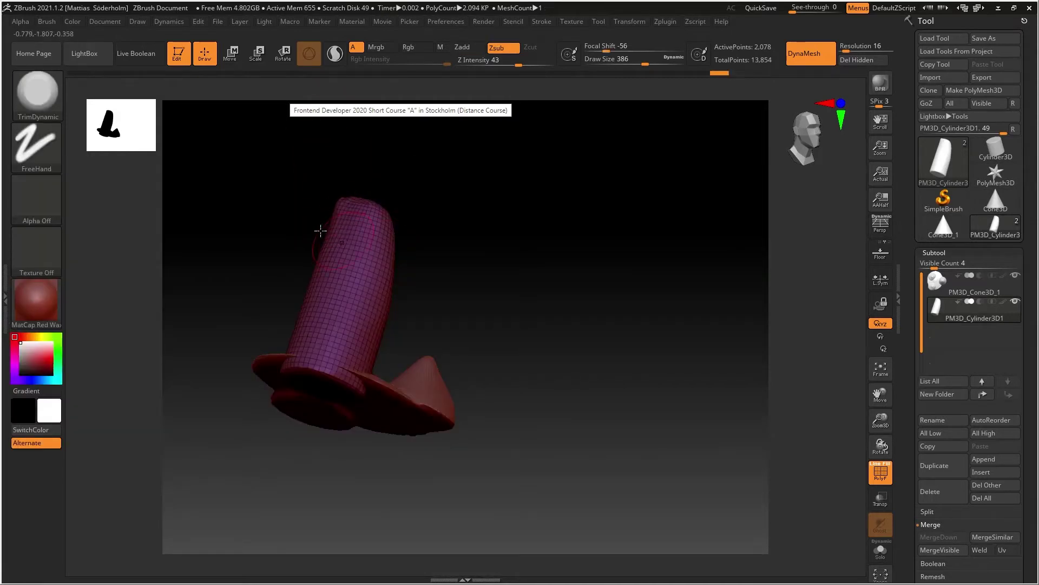
left_click(535, 64)
key("space")
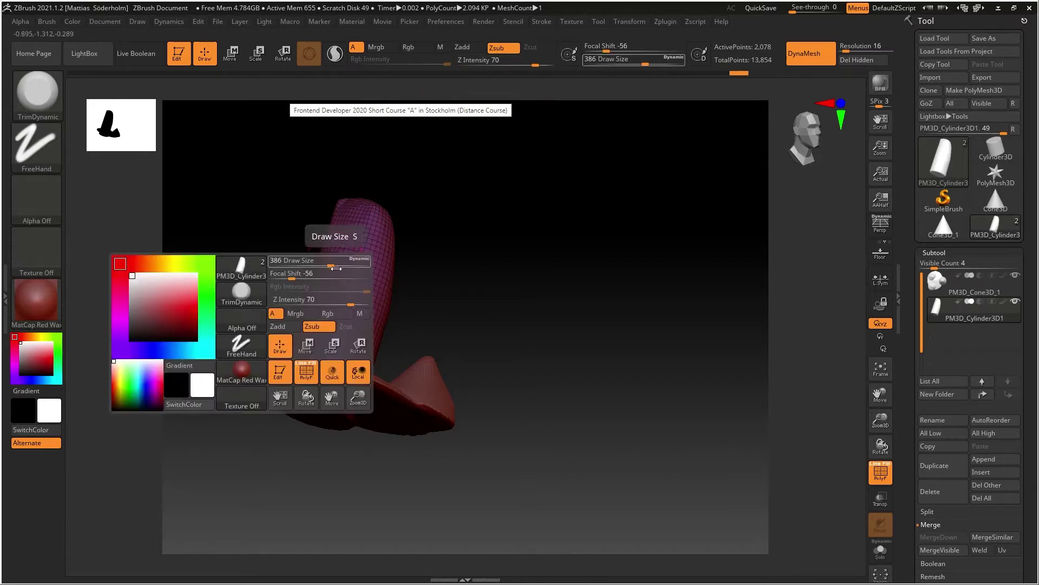
mouse_move(332, 262)
left_mouse_down()
mouse_move(361, 261)
mouse_move(344, 228)
mouse_move(336, 247)
mouse_move(377, 258)
mouse_move(375, 226)
left_mouse_up()
mouse_move(379, 262)
left_mouse_down()
mouse_move(376, 303)
mouse_move(461, 320)
mouse_move(507, 266)
mouse_move(509, 247)
left_mouse_up()
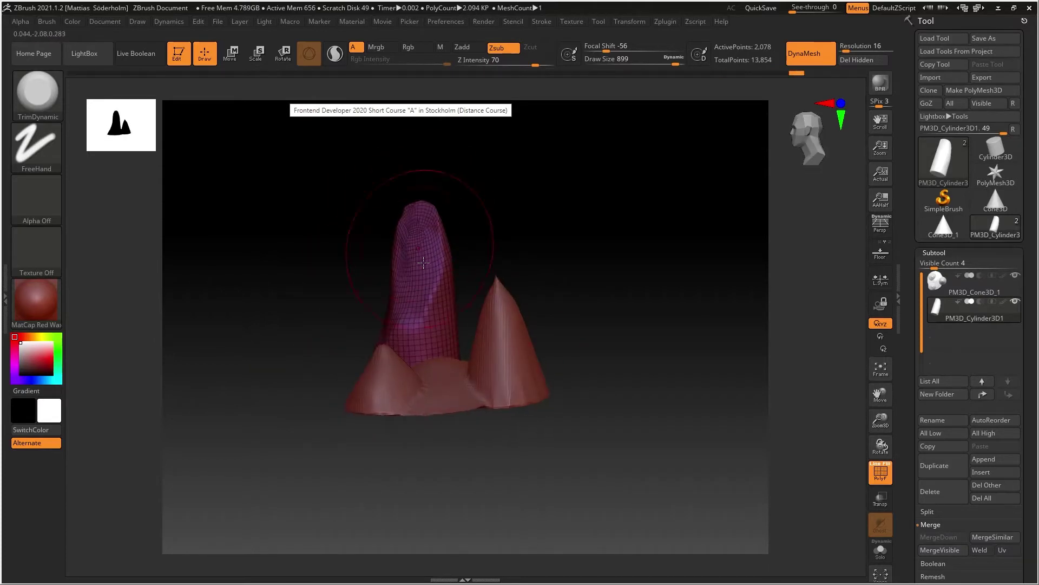
Step: Trim the column's sides from several angles so its upper part narrows towards the tip
left_click_drag(433, 233, 440, 284)
left_click_drag(542, 243, 487, 235)
mouse_move(472, 303)
left_mouse_down()
mouse_move(470, 222)
mouse_move(457, 227)
left_mouse_up()
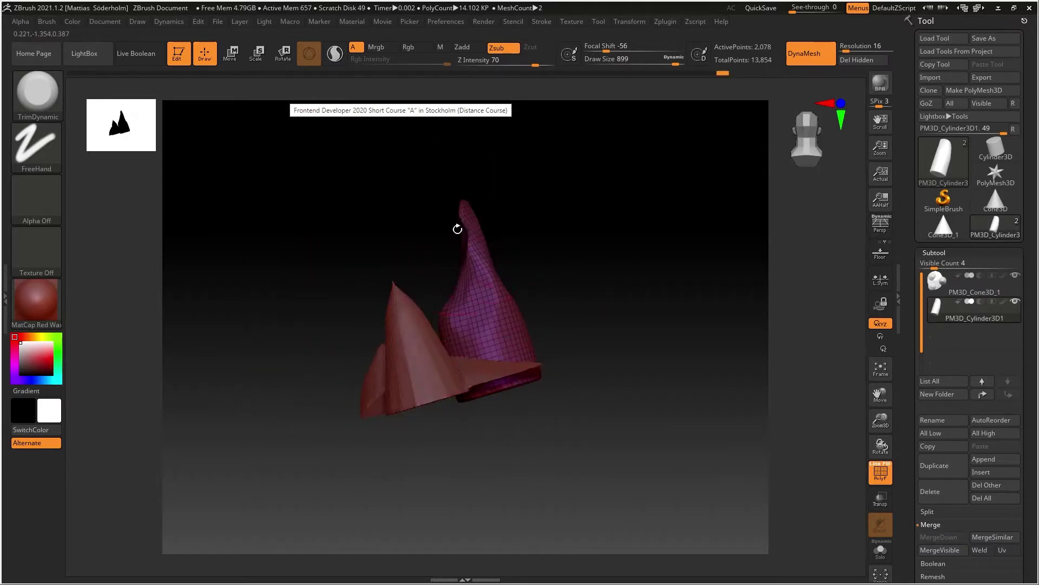
left_click_drag(472, 277, 468, 230)
mouse_move(504, 314)
left_mouse_down()
mouse_move(500, 262)
mouse_move(606, 237)
left_mouse_up()
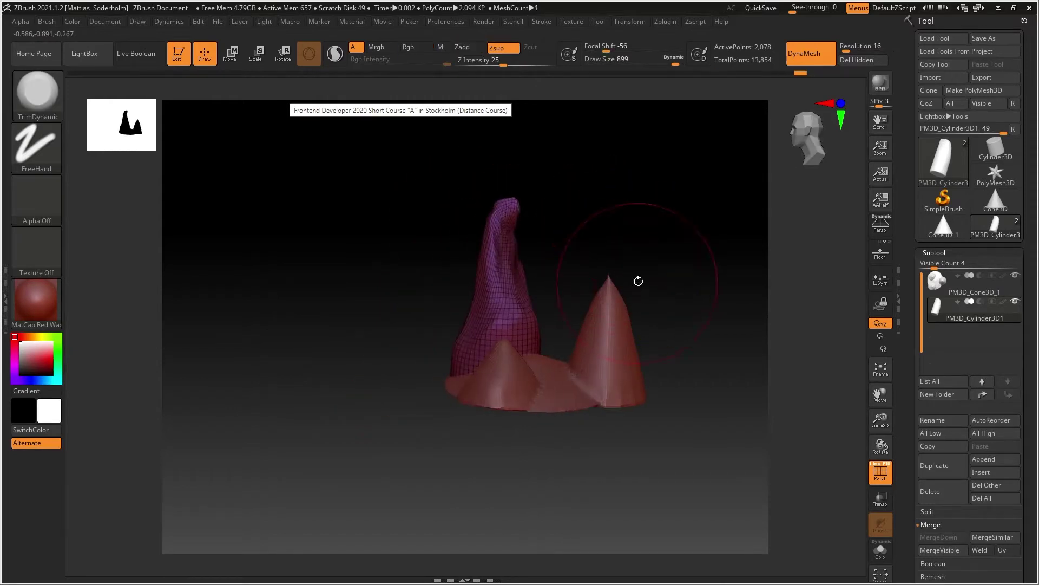
Step: Step back through the last trim strokes and reduce the TrimDynamic Z Intensity to 11
left_click_drag(801, 73, 762, 73)
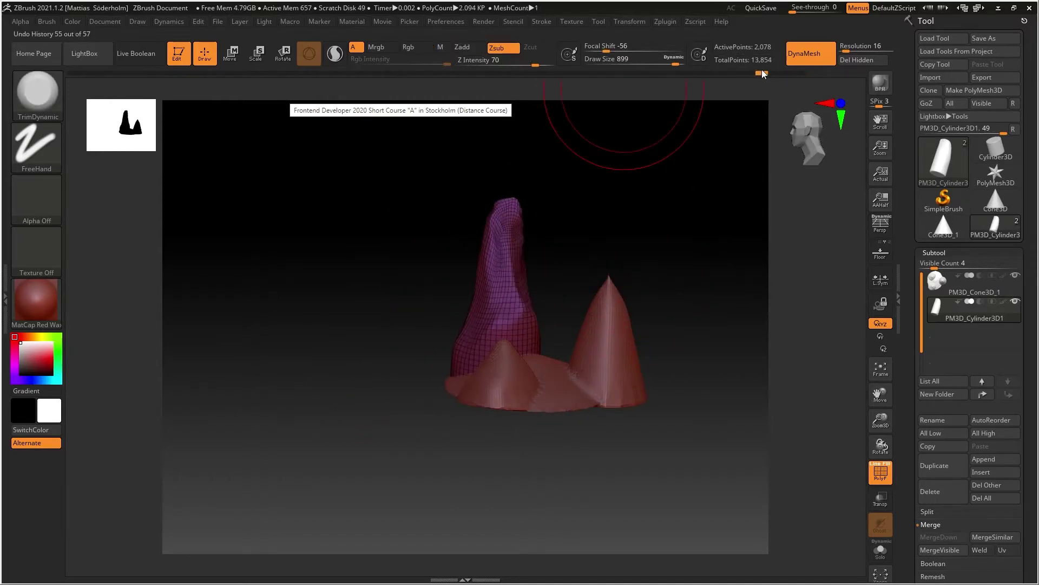
mouse_move(573, 259)
left_mouse_down()
mouse_move(618, 267)
mouse_move(570, 261)
mouse_move(567, 250)
left_mouse_up()
left_click_drag(536, 65, 489, 65)
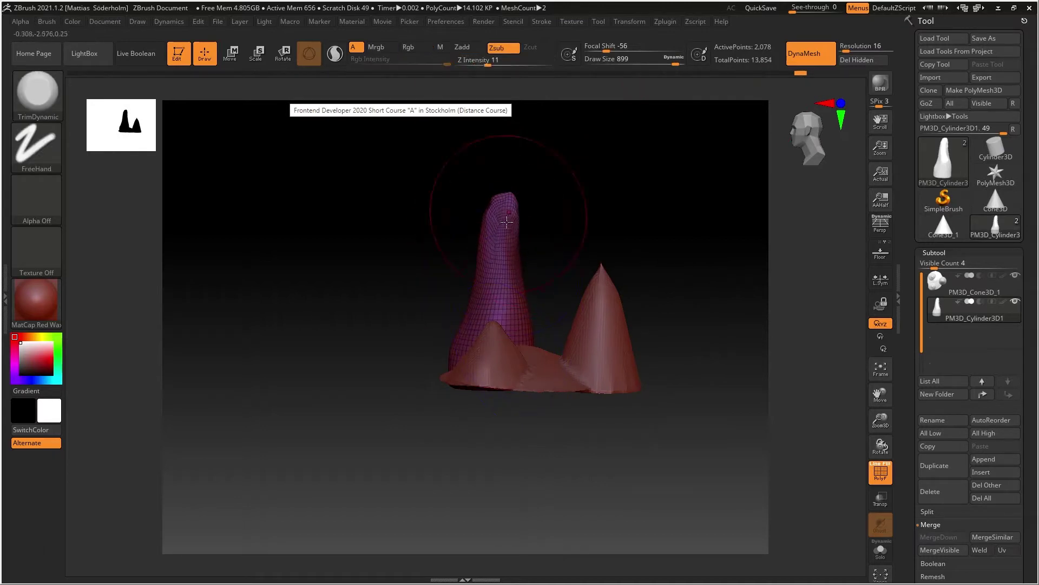
Step: Trim the column with light TrimDynamic strokes all around, tapering it from a wide base to a slim tip
left_click_drag(506, 222, 497, 287)
left_click_drag(554, 217, 598, 226)
left_click_drag(479, 237, 483, 307)
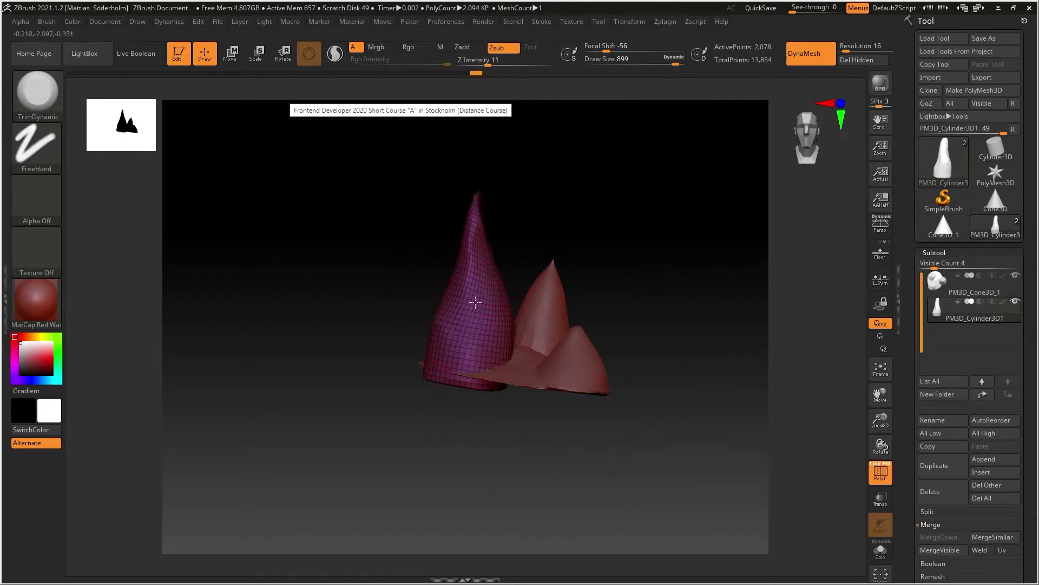
mouse_move(393, 281)
left_mouse_down()
mouse_move(413, 285)
mouse_move(469, 249)
left_mouse_up()
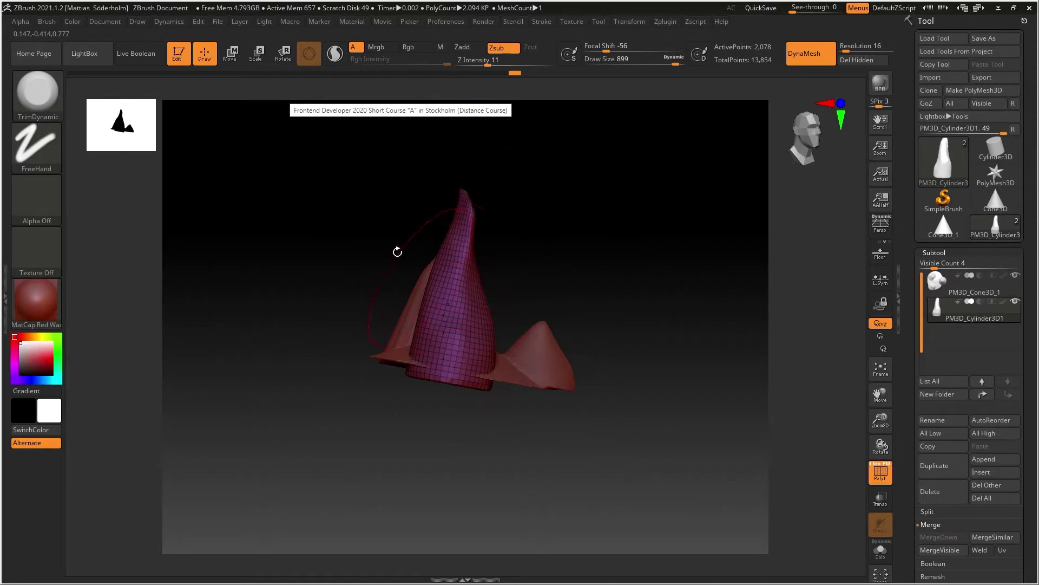
left_click_drag(398, 251, 418, 288)
right_click_drag(466, 238, 587, 298)
left_click_drag(433, 287, 446, 255)
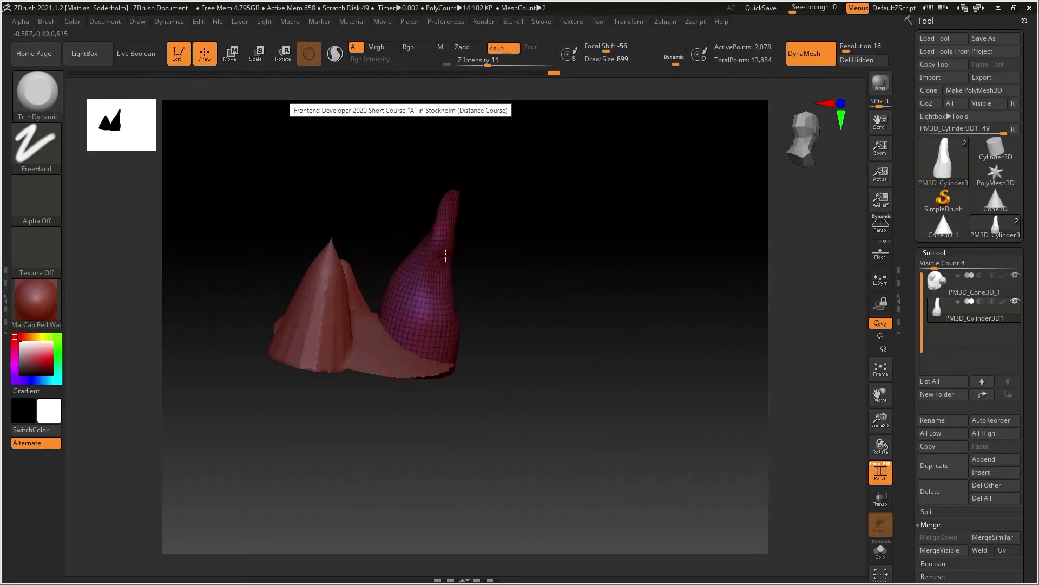
mouse_move(436, 250)
right_mouse_down()
mouse_move(439, 306)
mouse_move(461, 333)
right_mouse_up()
mouse_move(394, 273)
left_mouse_down()
mouse_move(411, 241)
mouse_move(459, 214)
left_mouse_up()
mouse_move(485, 202)
right_mouse_down()
mouse_move(528, 264)
mouse_move(525, 248)
mouse_move(490, 247)
right_mouse_up()
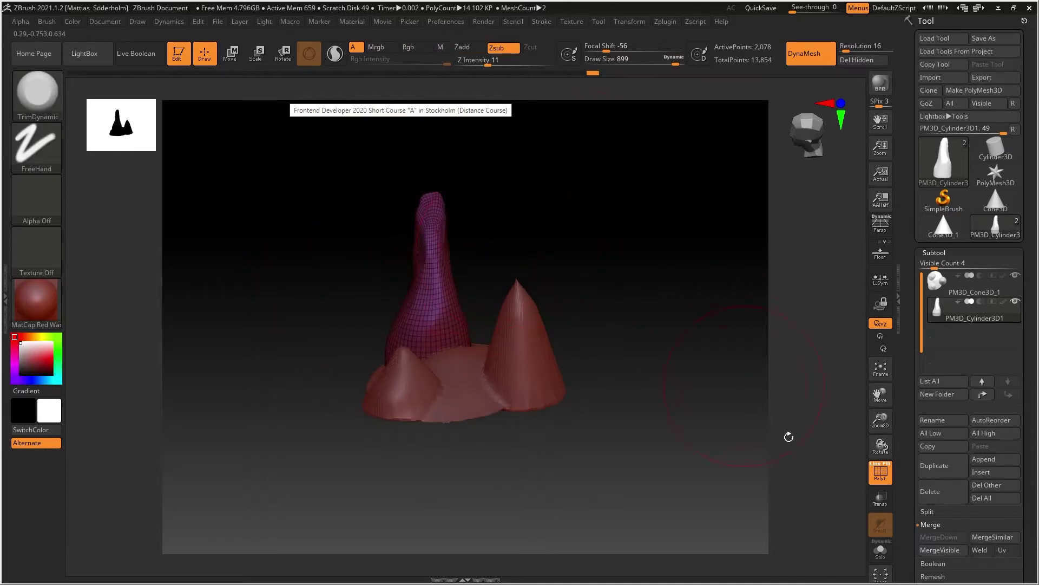
Step: Hide the polygon wireframe and refine the column's tip, front and lower body with TrimDynamic strokes
left_click(879, 475)
left_click_drag(432, 228, 445, 209)
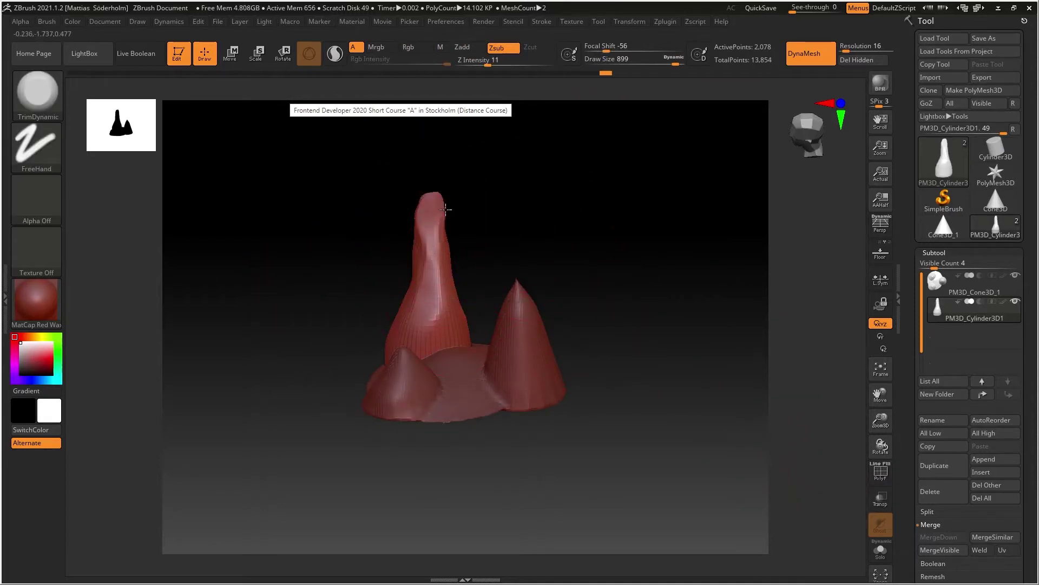
right_click_drag(445, 209, 541, 228)
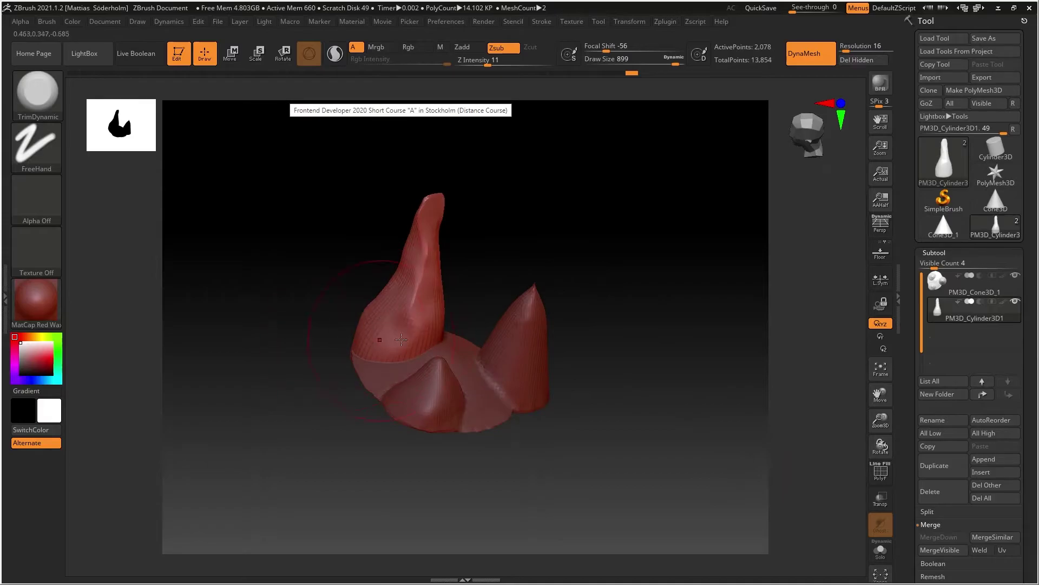
key("alt+Tab")
key("alt+Tab")
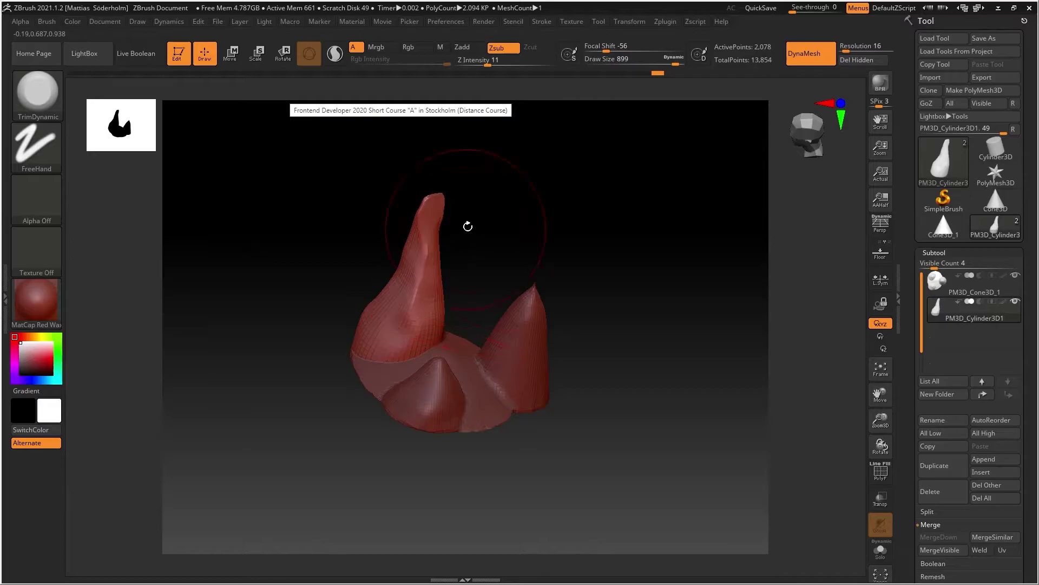
mouse_move(469, 225)
left_mouse_down()
mouse_move(494, 225)
mouse_move(487, 252)
left_mouse_up()
left_click_drag(427, 328, 425, 292)
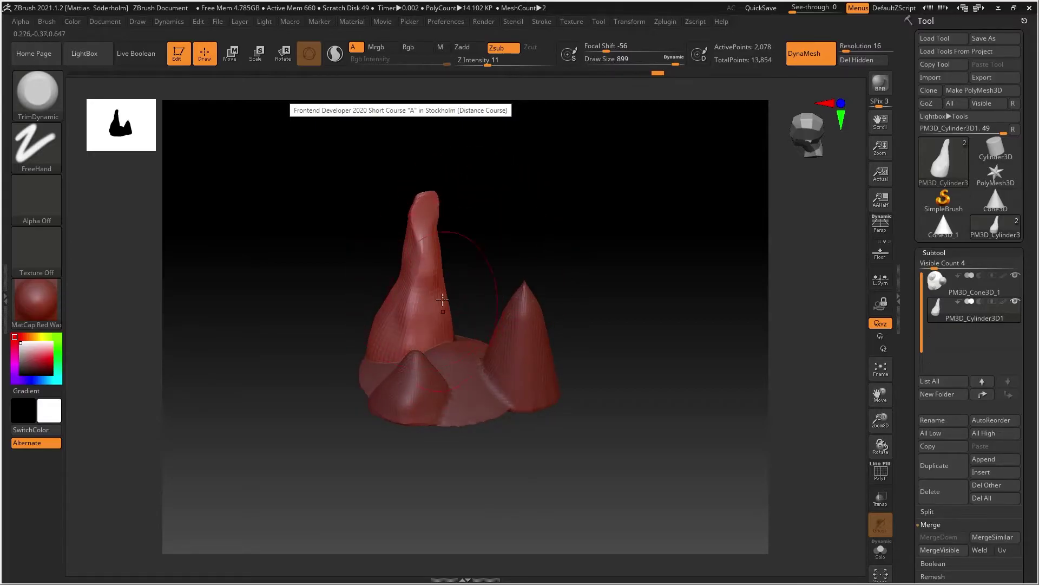
mouse_move(351, 275)
left_mouse_down()
mouse_move(348, 309)
mouse_move(389, 358)
left_mouse_up()
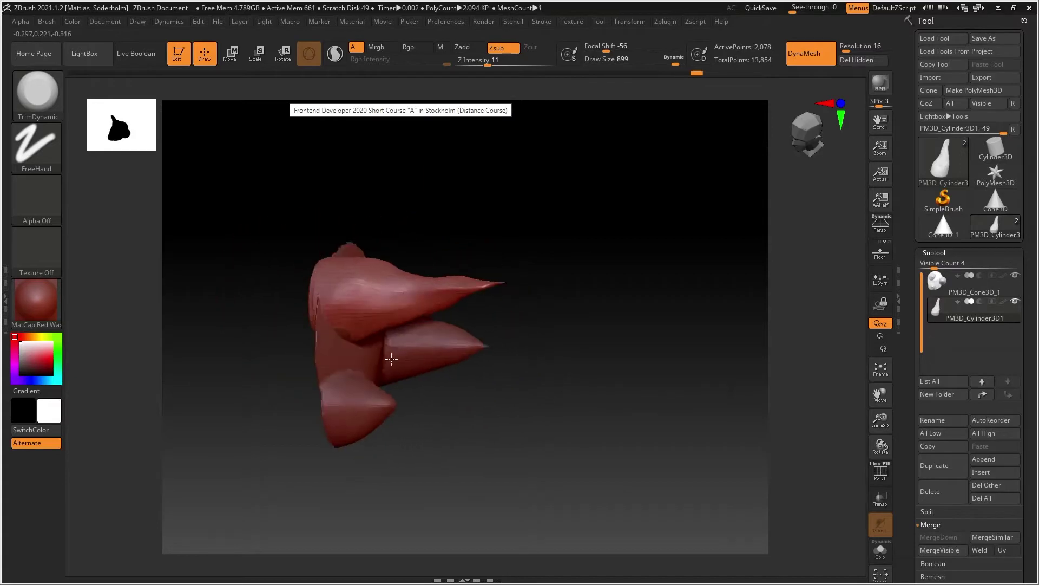
Step: Trim the column's back, underside and flanks into an uneven stalagmite and remesh it with DynaMesh
left_click_drag(390, 292, 375, 279)
left_click_drag(457, 231, 443, 306)
mouse_move(519, 282)
left_mouse_down()
mouse_move(487, 267)
mouse_move(530, 281)
left_mouse_up()
left_click_drag(411, 242, 401, 234)
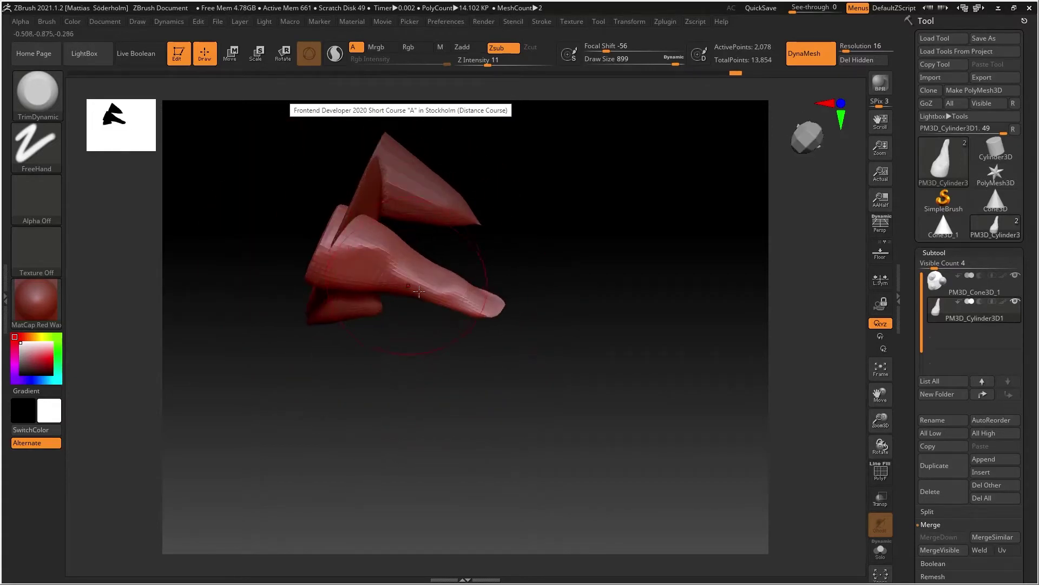
left_click_drag(416, 287, 481, 310)
left_click_drag(500, 273, 490, 232)
mouse_move(433, 275)
left_mouse_down()
mouse_move(371, 241)
mouse_move(373, 223)
left_mouse_up()
mouse_move(501, 254)
left_mouse_down()
mouse_move(502, 288)
mouse_move(477, 303)
left_mouse_up()
left_click_drag(435, 282, 409, 248)
left_click_drag(547, 265, 573, 130)
left_click_drag(586, 176, 545, 210)
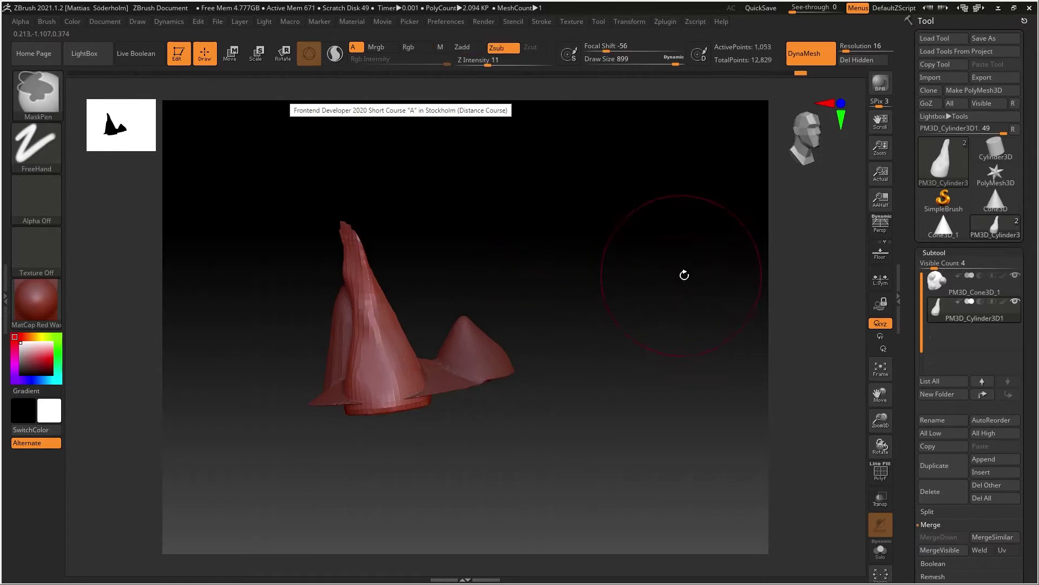
Step: Duplicate the tall stalagmite within its subtool, move the copy beside it and scale the copy down
left_click_drag(683, 274, 543, 226)
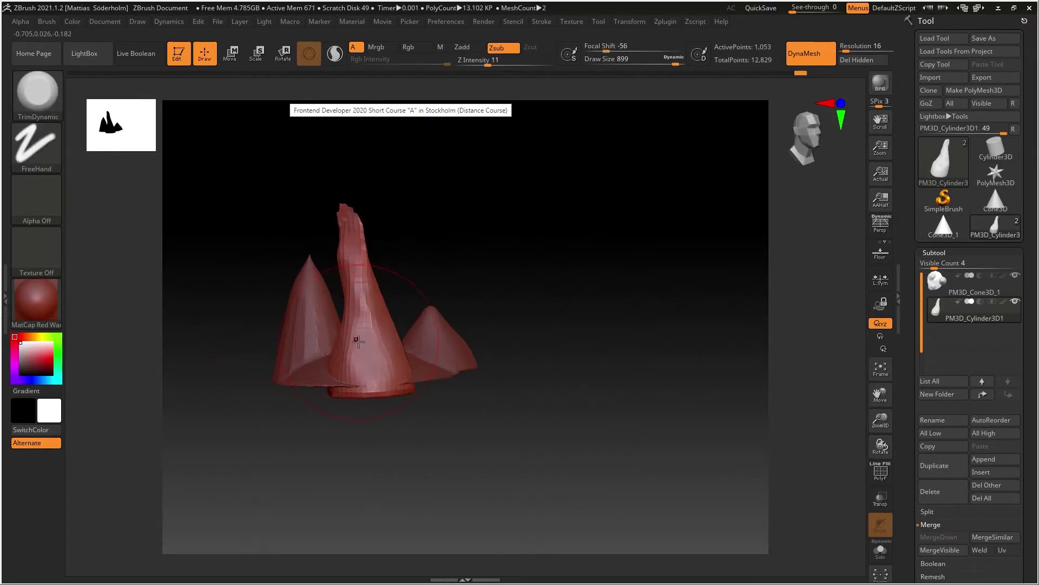
key("w")
left_click_drag(554, 281, 476, 306)
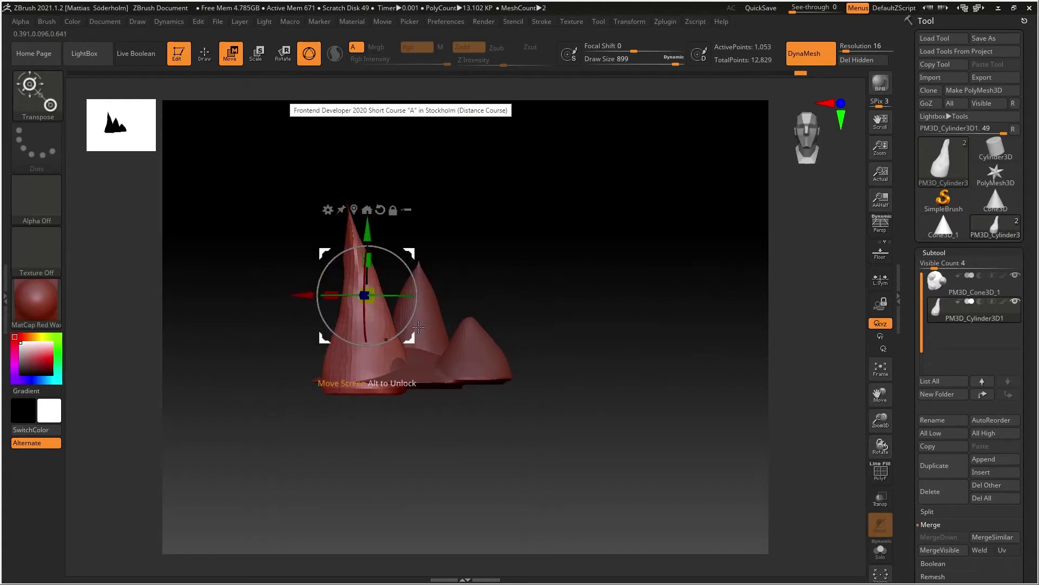
key("ctrl+shift")
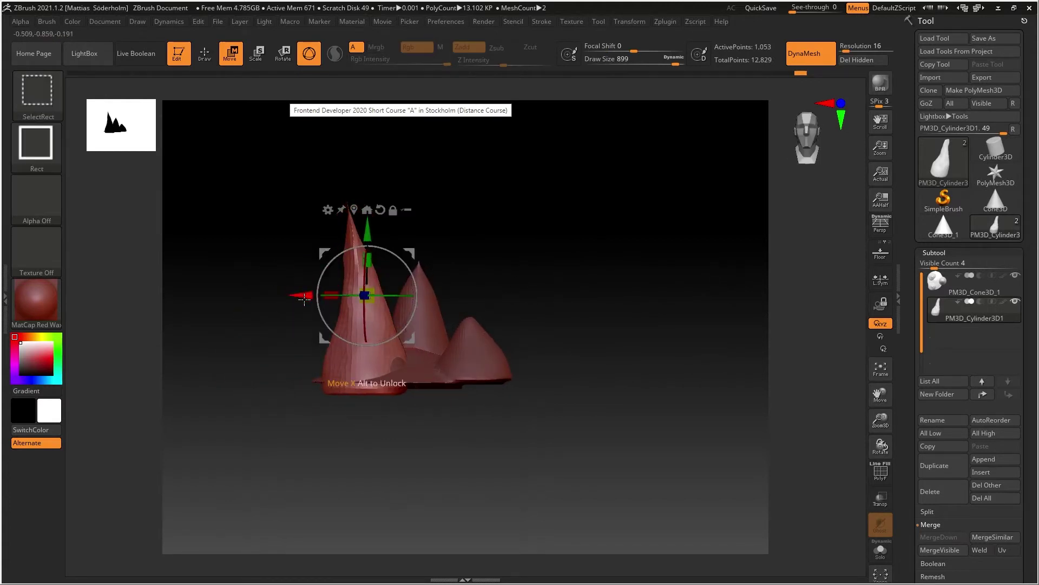
left_click_drag(304, 299, 354, 297, "ctrl+shift")
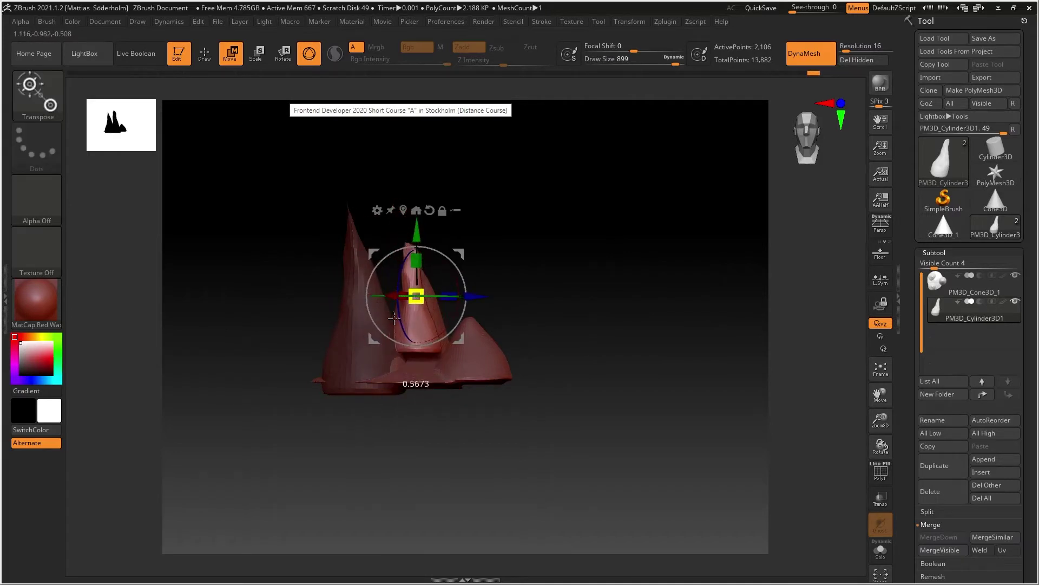
left_click_drag(460, 252, 566, 341)
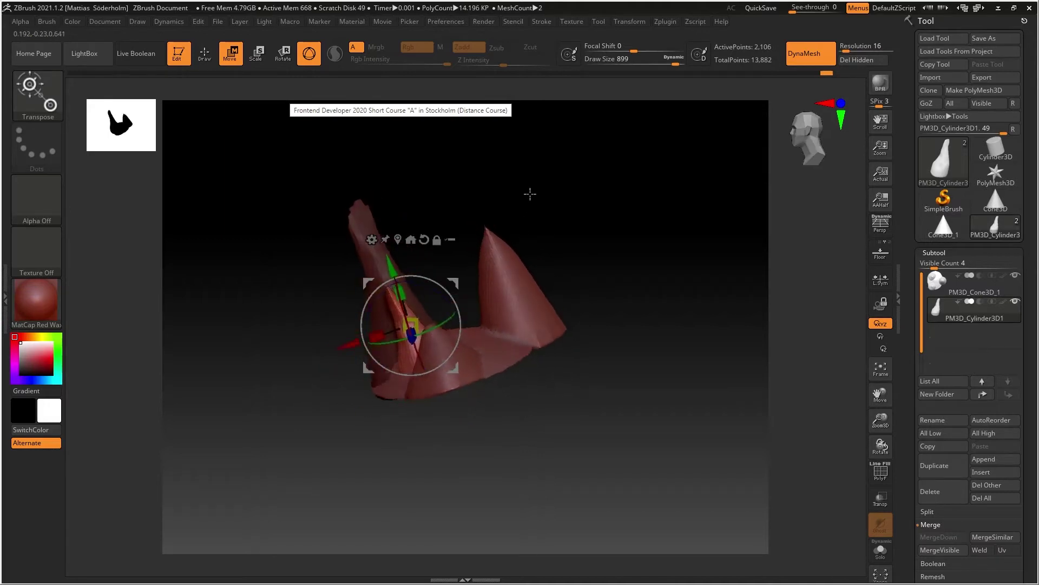
Step: Duplicate the scaled-down stalagmite again within its subtool and adjust the copy's height so its foot sits in the base mound
left_click_drag(530, 193, 543, 317)
key("ctrl+shift")
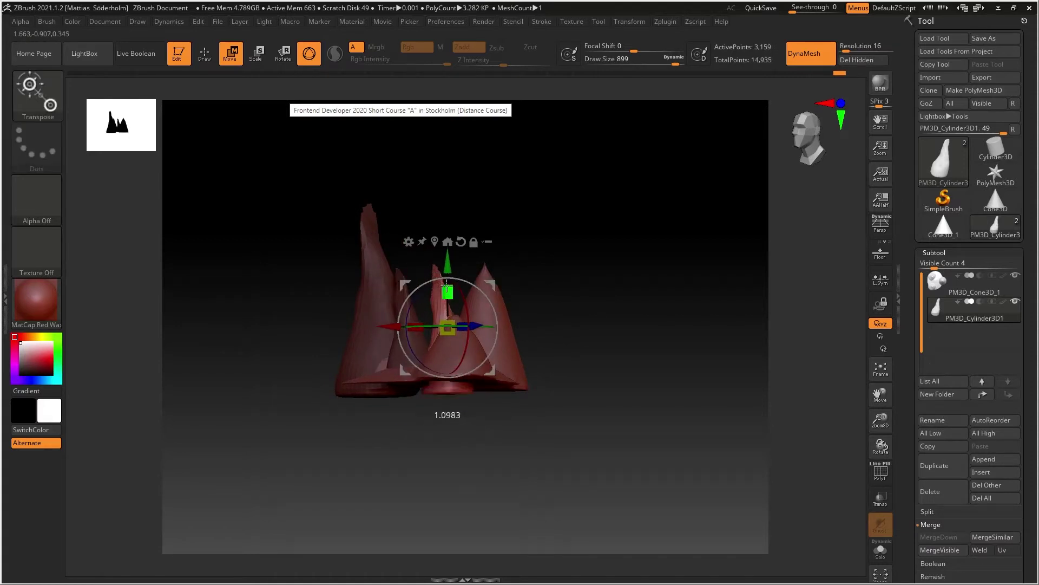
left_click_drag(449, 261, 448, 245)
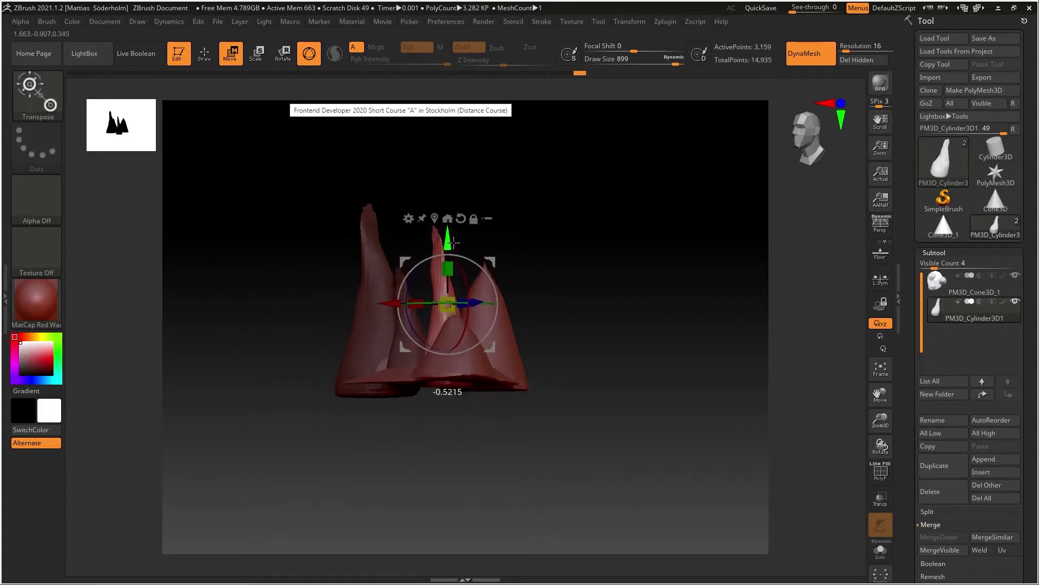
left_click_drag(543, 306, 487, 303)
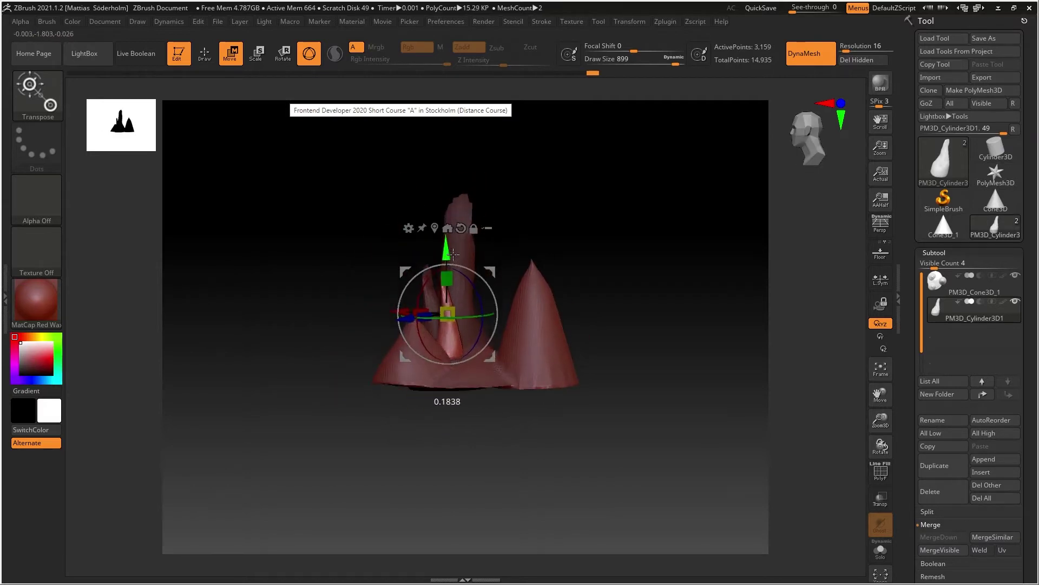
left_click_drag(562, 280, 566, 304)
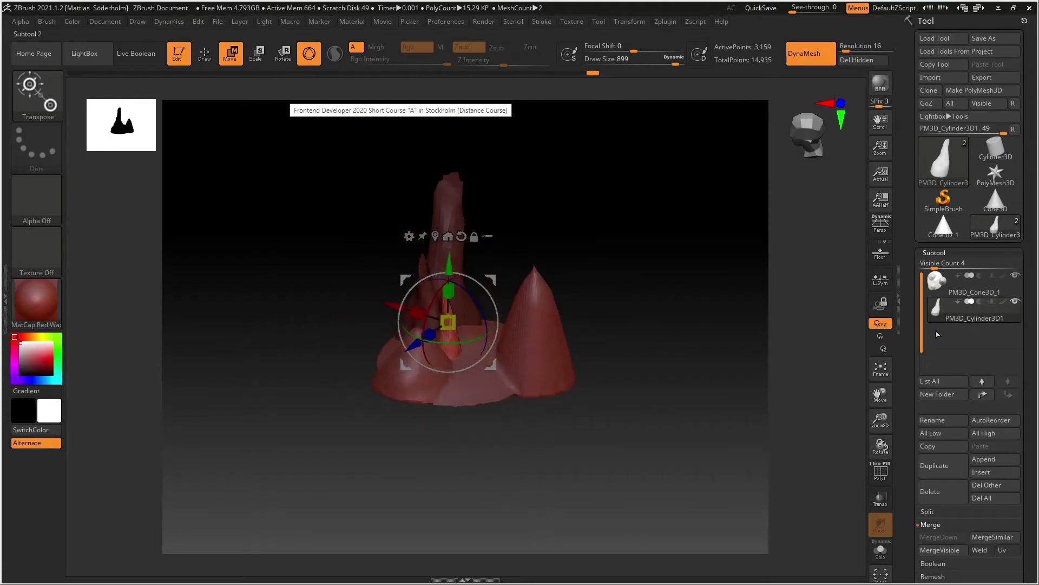
Step: Merge the PM3D_Cylinder3D1 stalagmites down into the PM3D_Cone3D_1 base subtool and inspect the combined cluster
left_click(938, 292)
left_click_drag(909, 454, 902, 381)
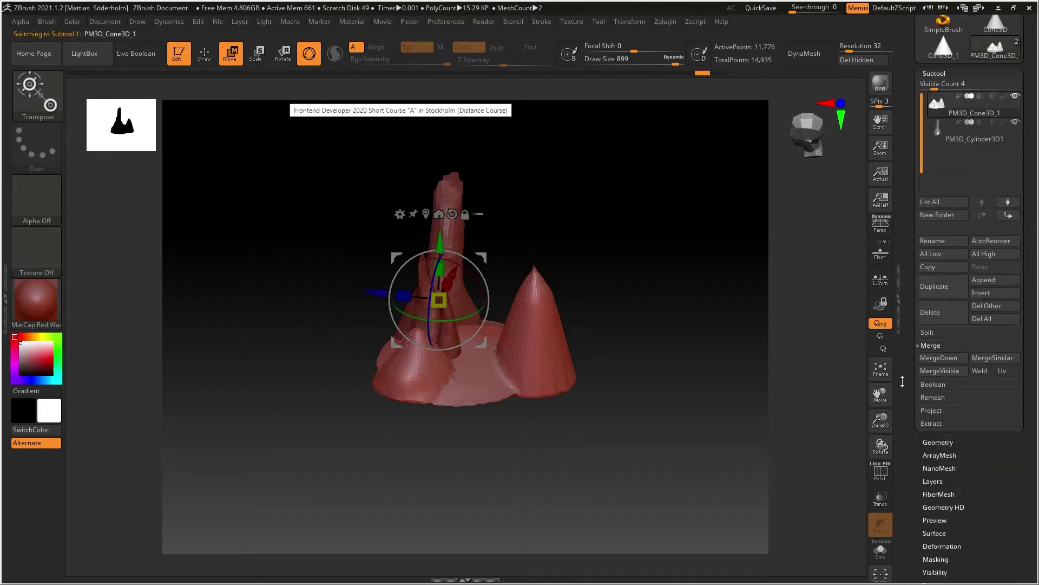
left_click(944, 359)
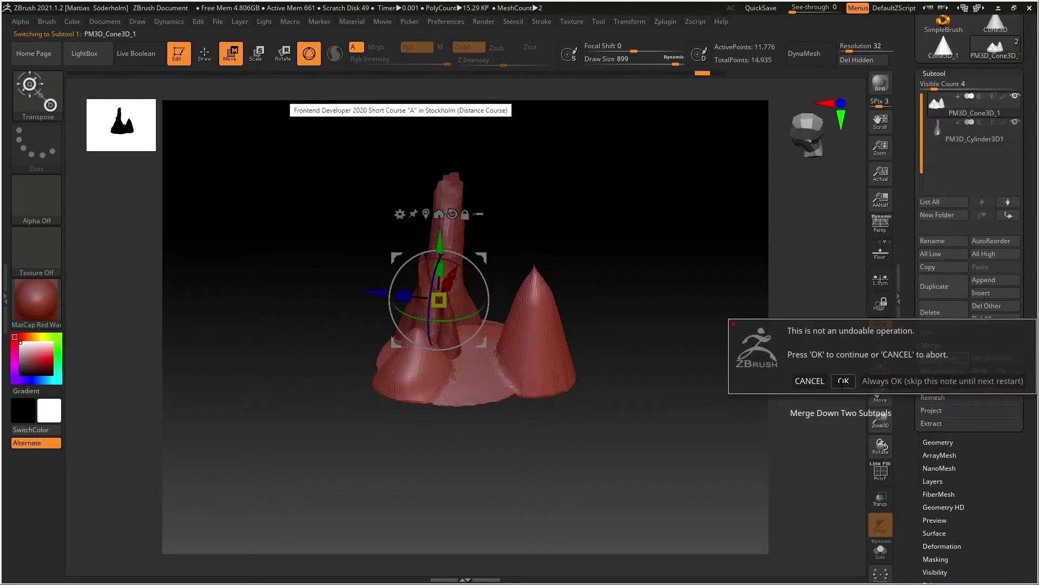
left_click(921, 383)
left_click_drag(586, 317, 482, 407)
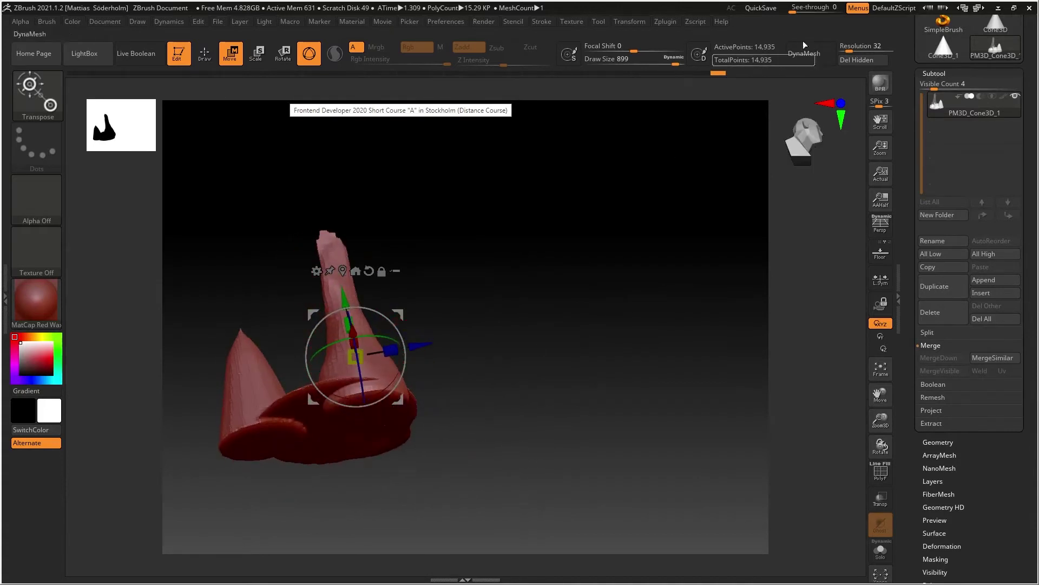
left_click_drag(652, 192, 622, 407)
Step: Export the selected merged subtool as an FBX named StalagDummyB-001 into the FGENV_FBX folder
scroll(952, 387, "down", 5)
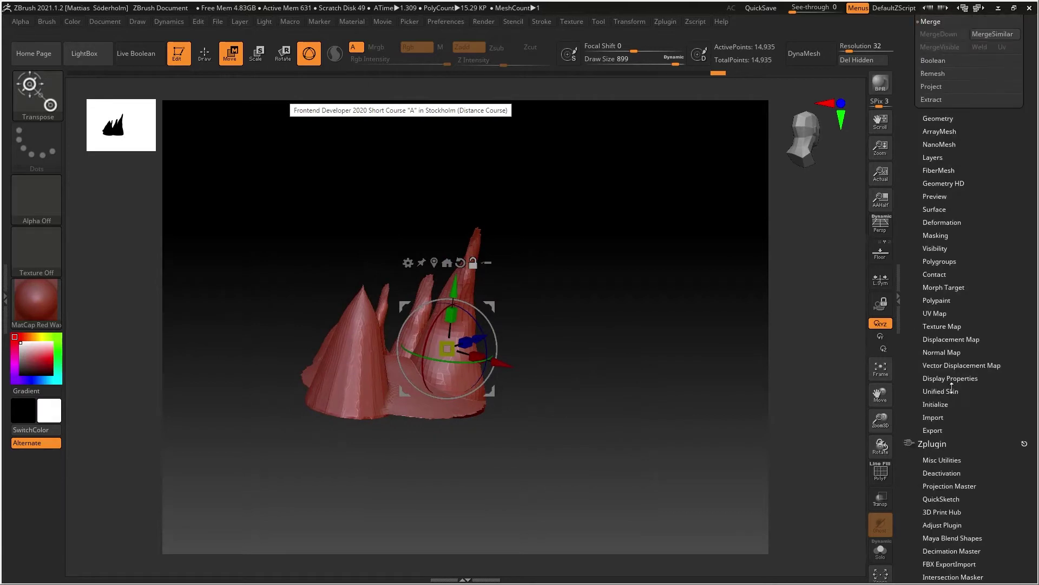
scroll(938, 329, "down", 4)
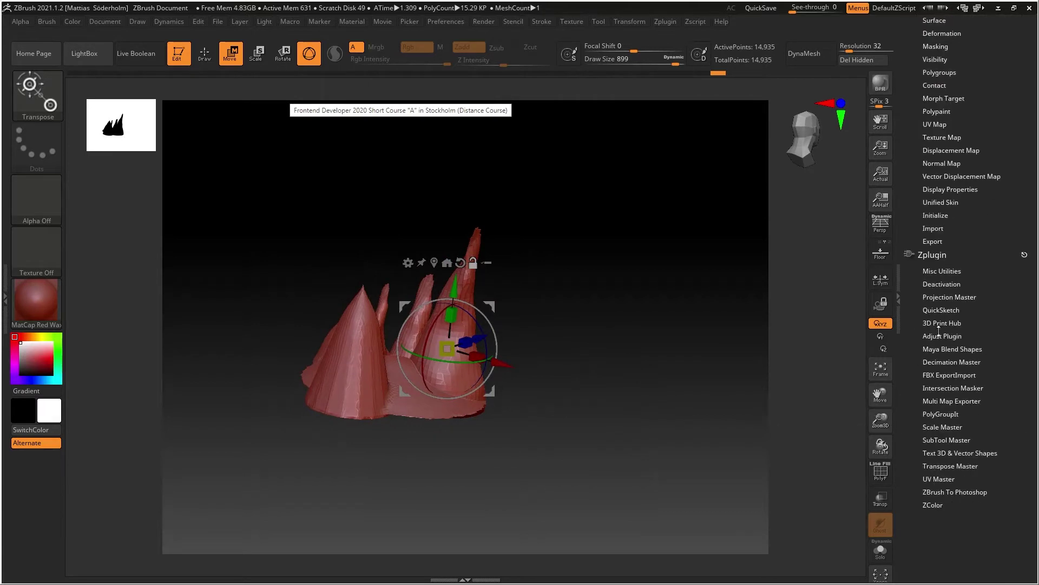
left_click(955, 375)
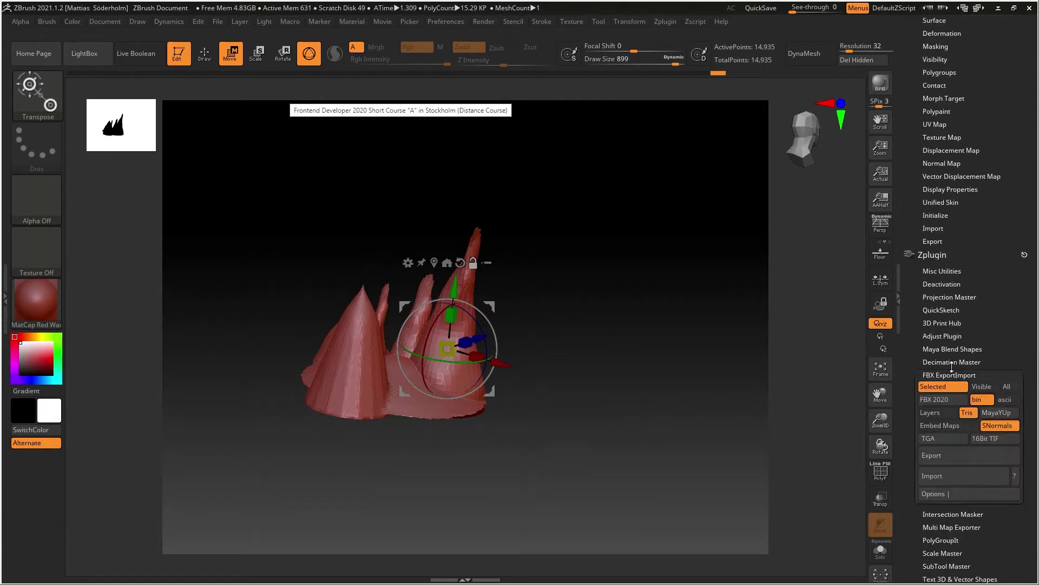
left_click(953, 461)
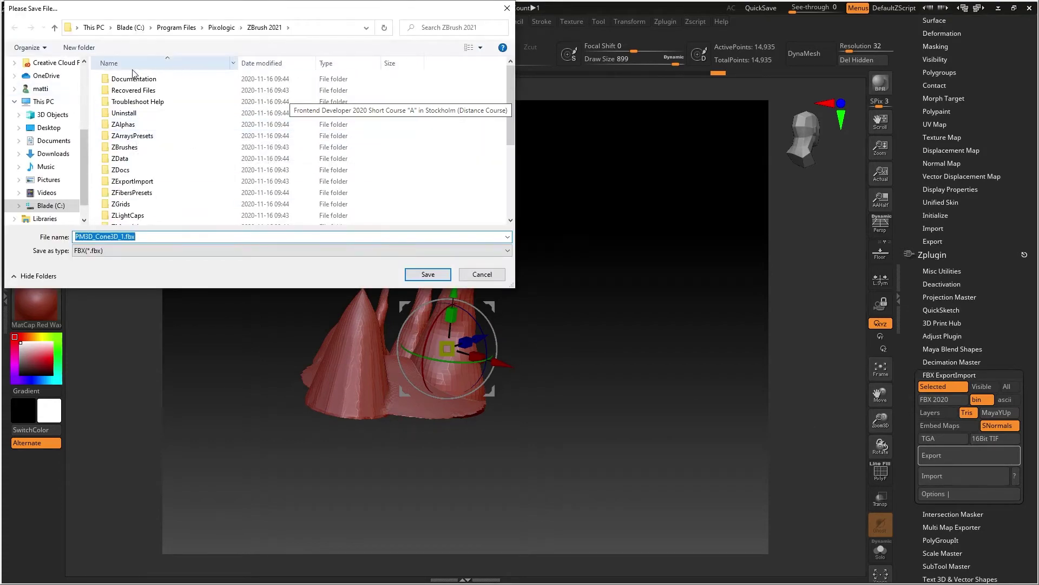
left_click(130, 28)
double_click(139, 123)
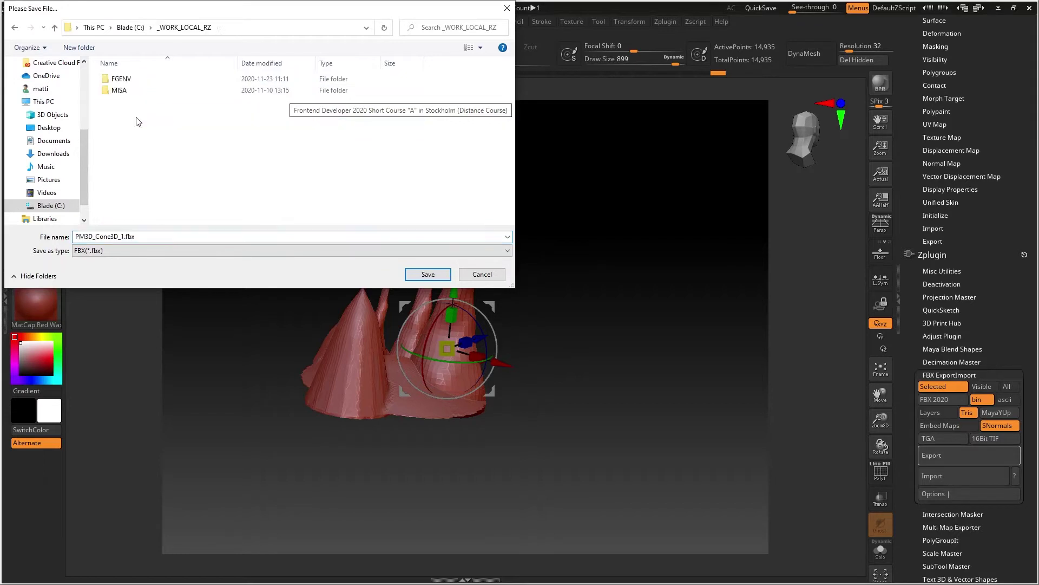
double_click(122, 79)
double_click(135, 90)
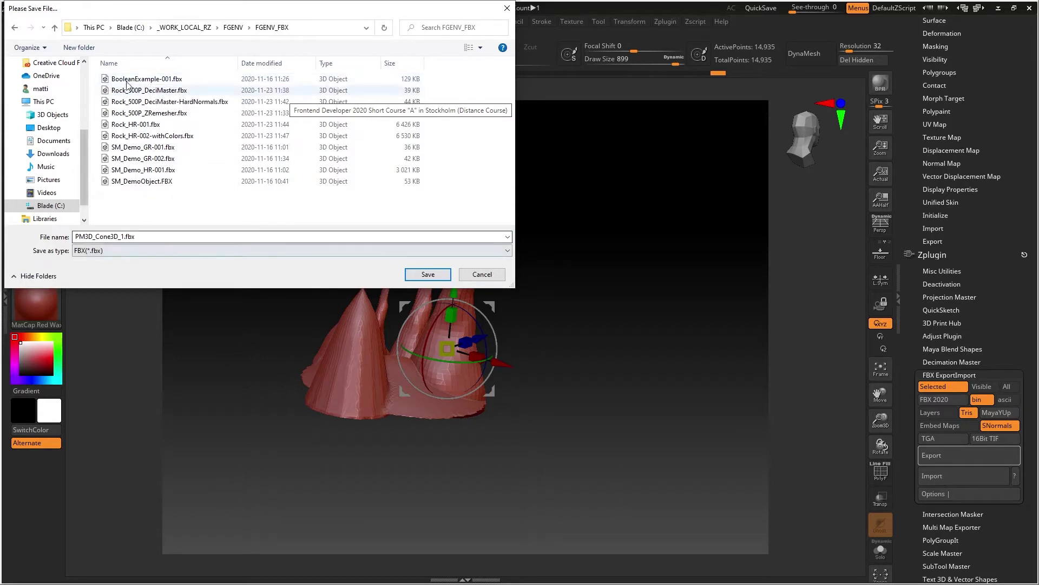
left_click_drag(147, 239, 65, 238)
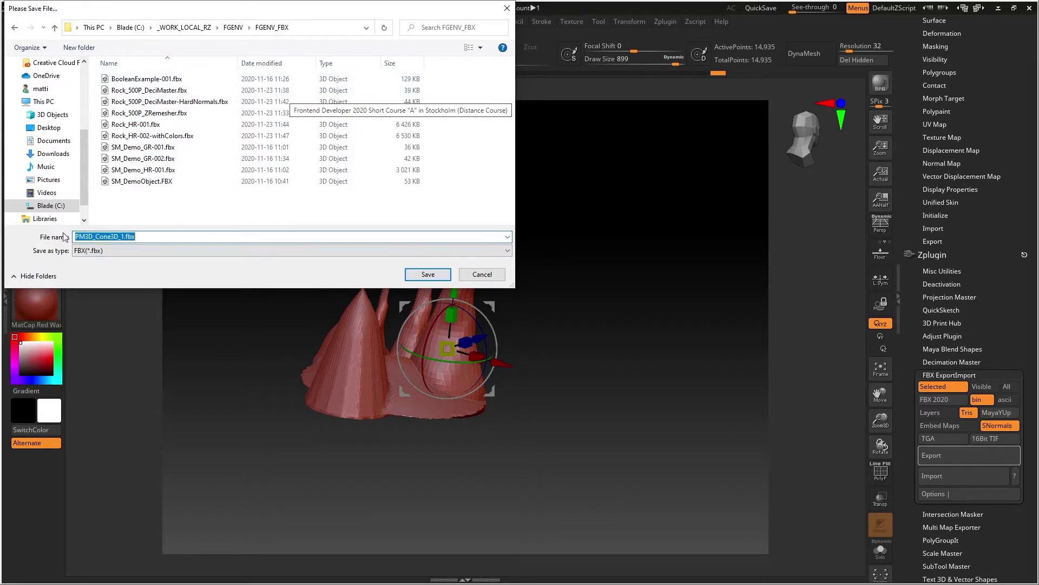
type("StalagDummyB-001")
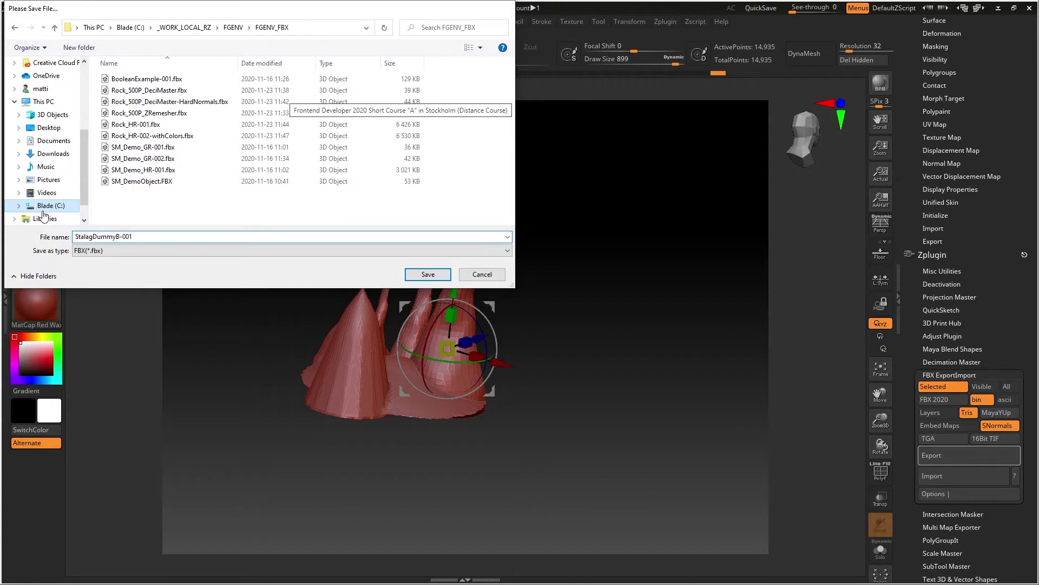
key("Return")
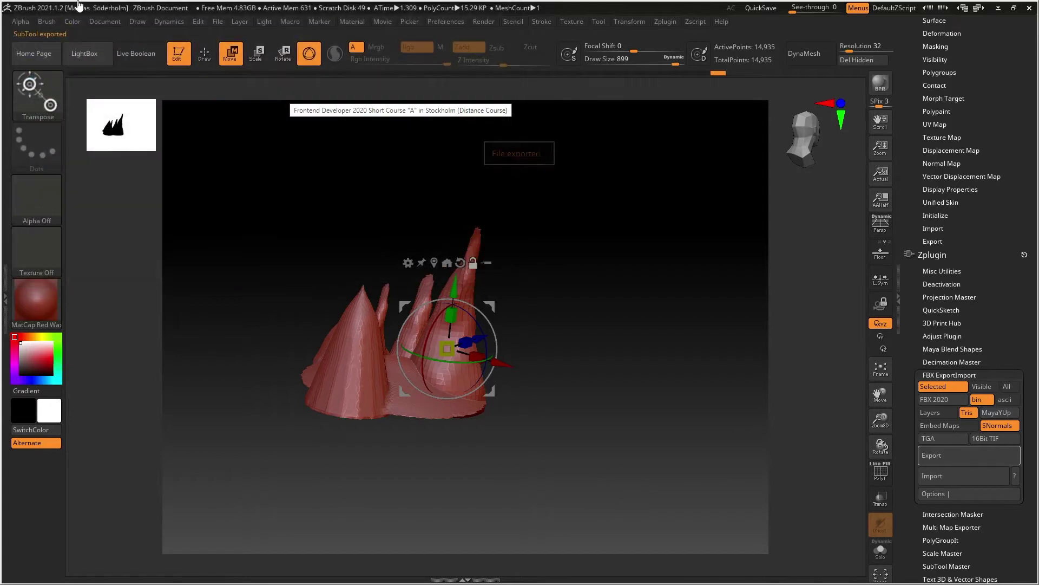
left_click_drag(607, 320, 612, 299)
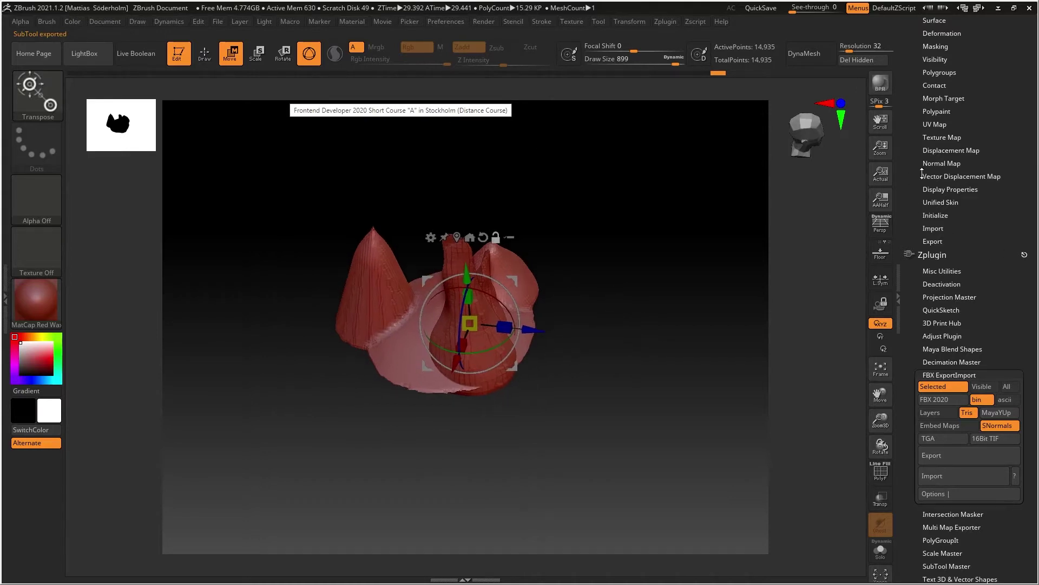
scroll(922, 173, "up", 10)
key("alt+Tab")
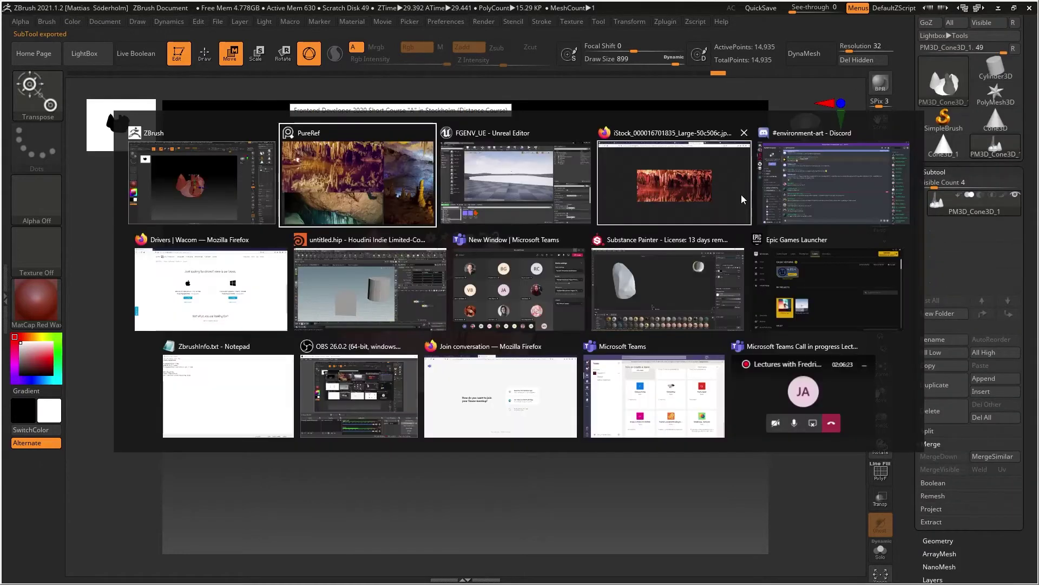
key("alt+shift+Tab")
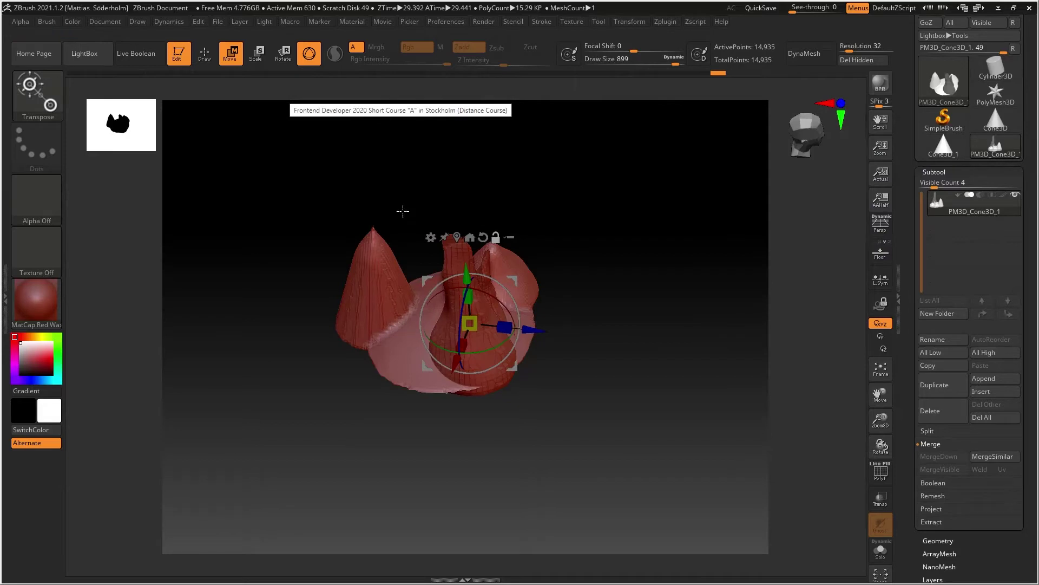
Step: Switch to File Explorer and examine the texture files in the Rock-500P_001 and DemoObj folders of FGENV_Textures
key("super+e")
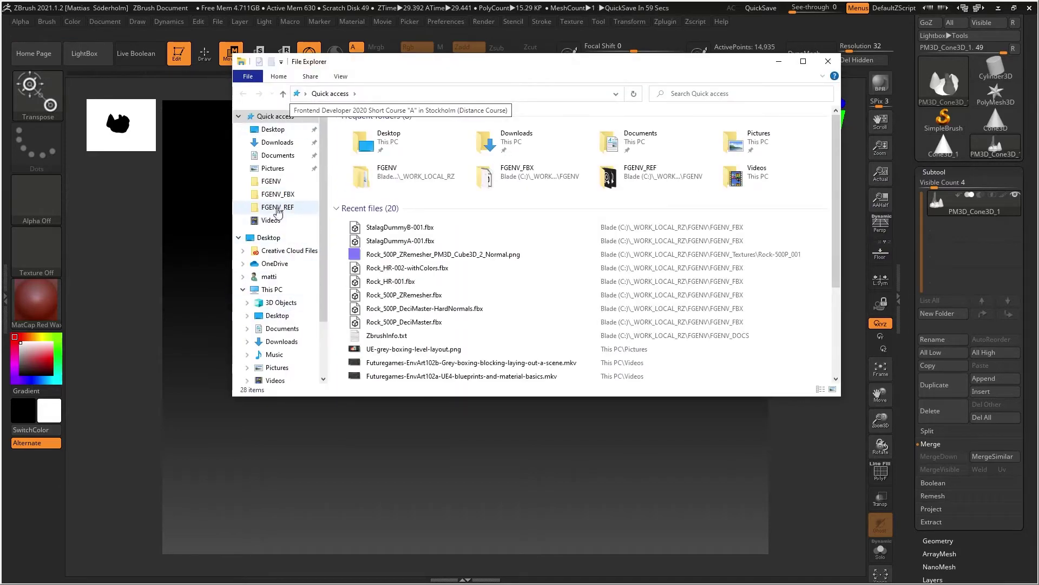
left_click(277, 194)
left_click(462, 93)
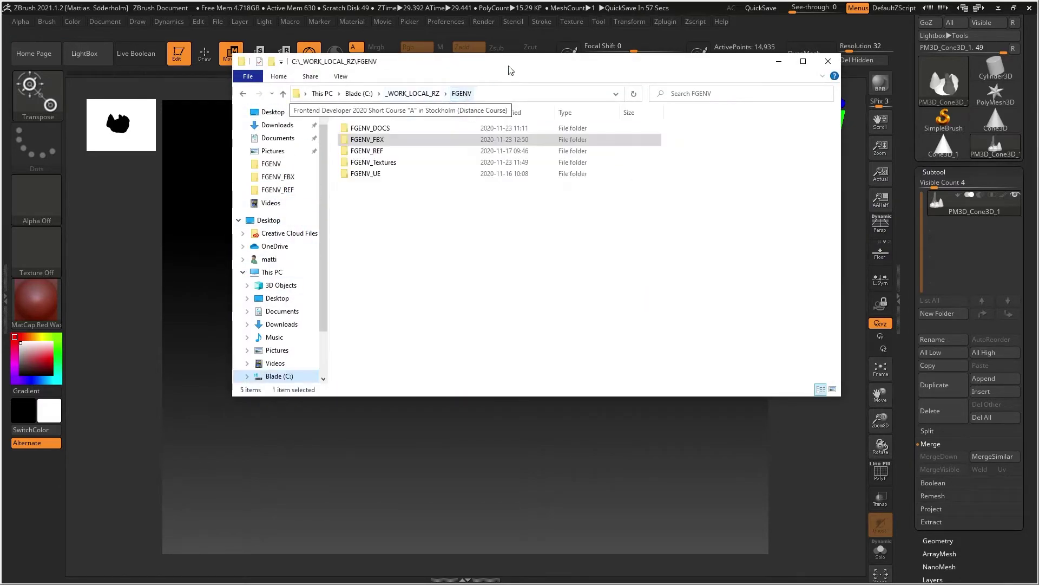
left_click_drag(508, 69, 545, 144)
double_click(417, 237)
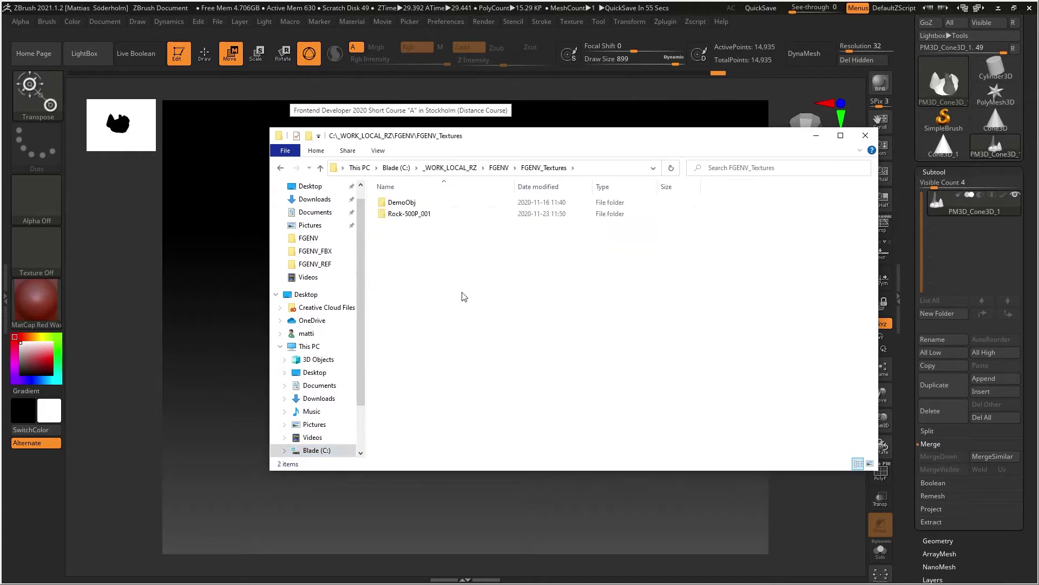
double_click(403, 214)
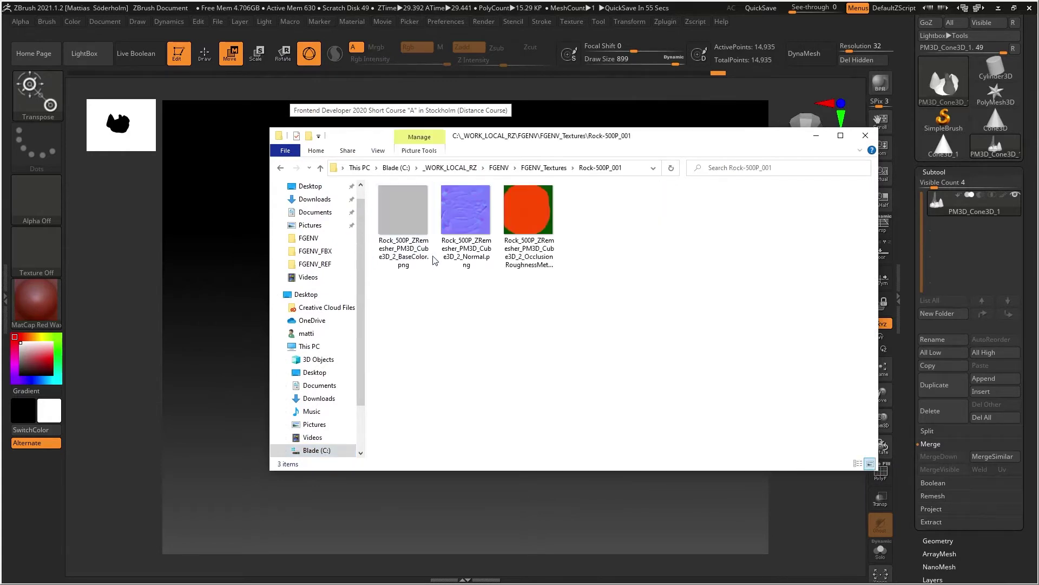
left_click(557, 166)
left_click(404, 205)
double_click(404, 204)
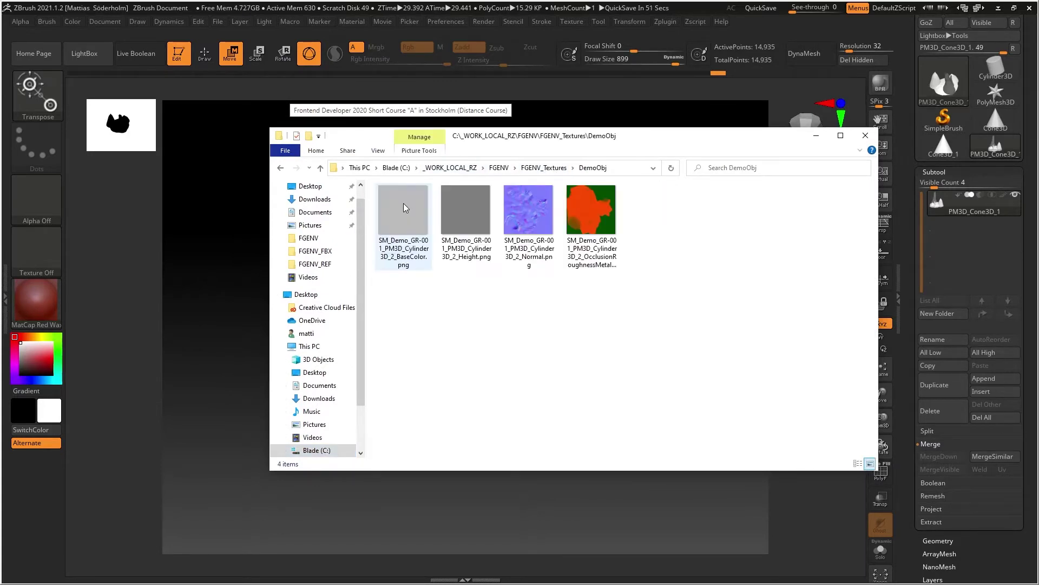
left_click(544, 168)
left_click(702, 10)
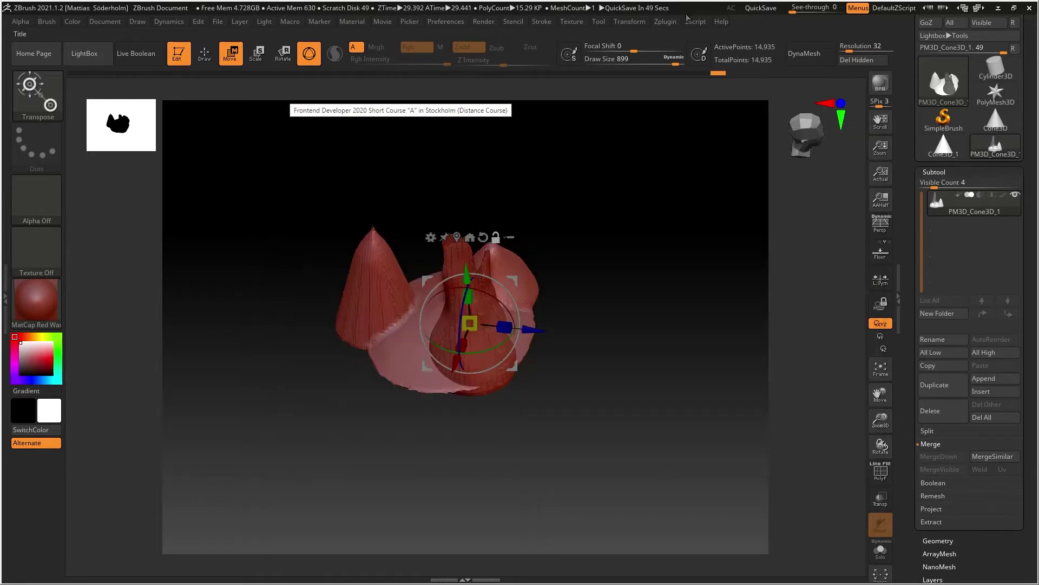
left_click_drag(906, 201, 909, 258)
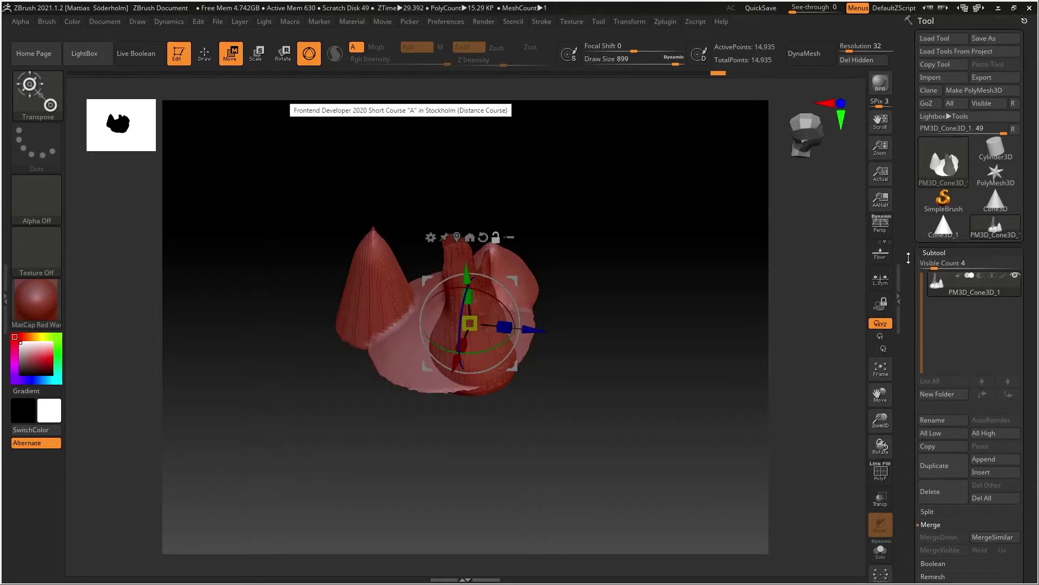
left_click(944, 162)
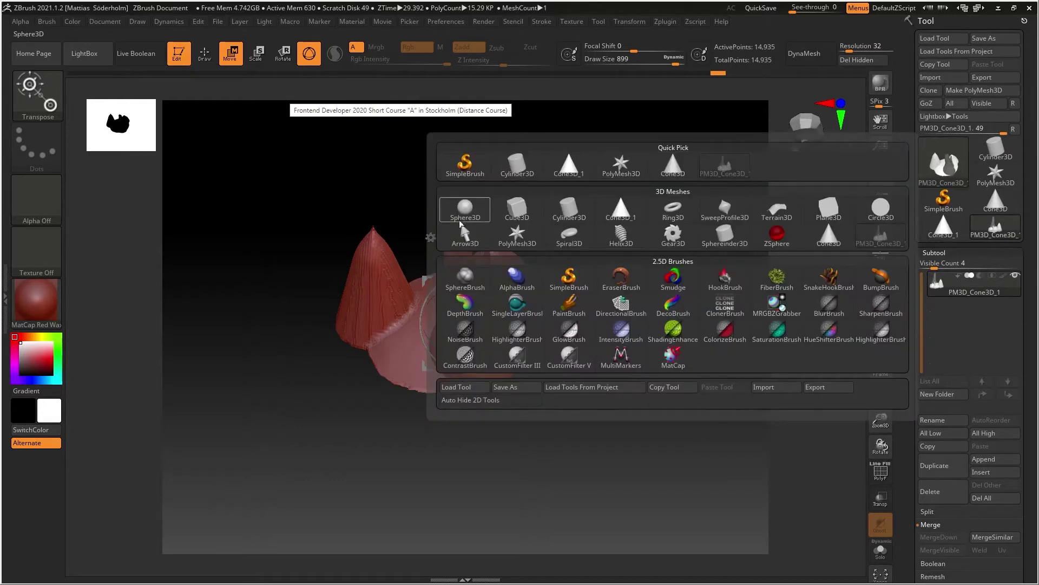
mouse_move(782, 248)
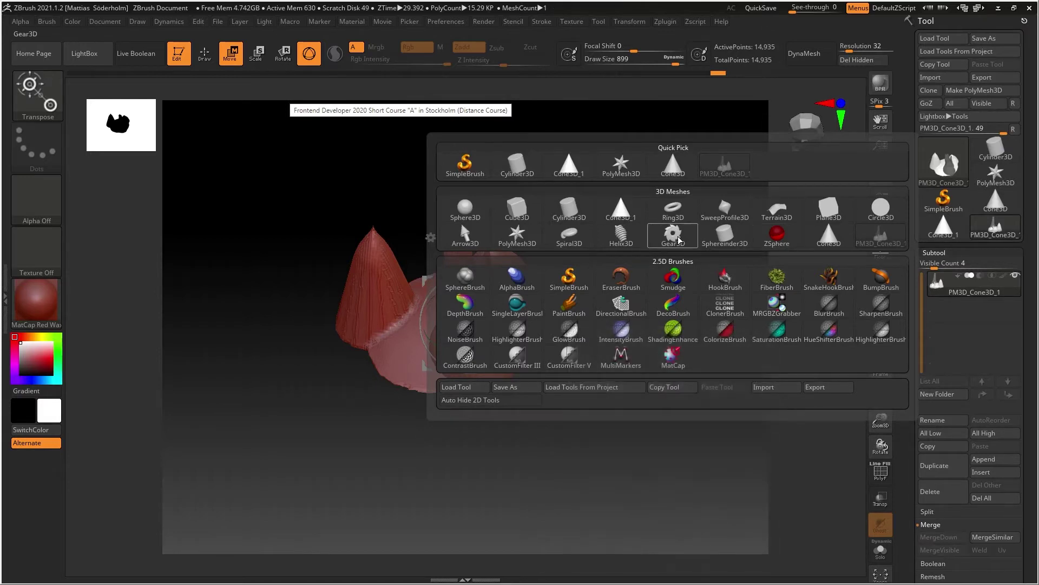
Step: Try to find stalagDummyA with the Windows system search and close the browser window it opens
mouse_move(680, 240)
key("super")
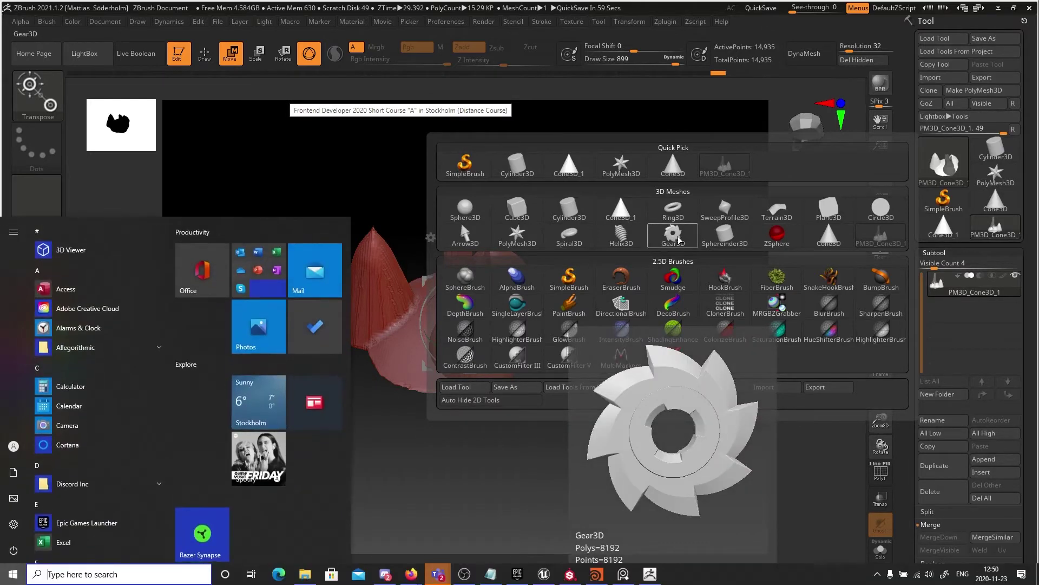
type("sta")
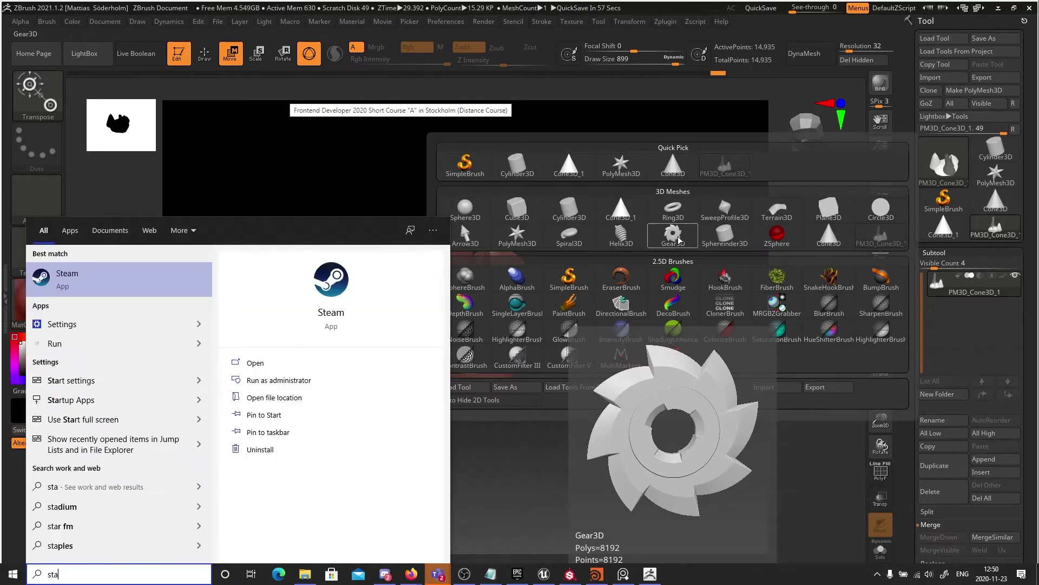
type("lag")
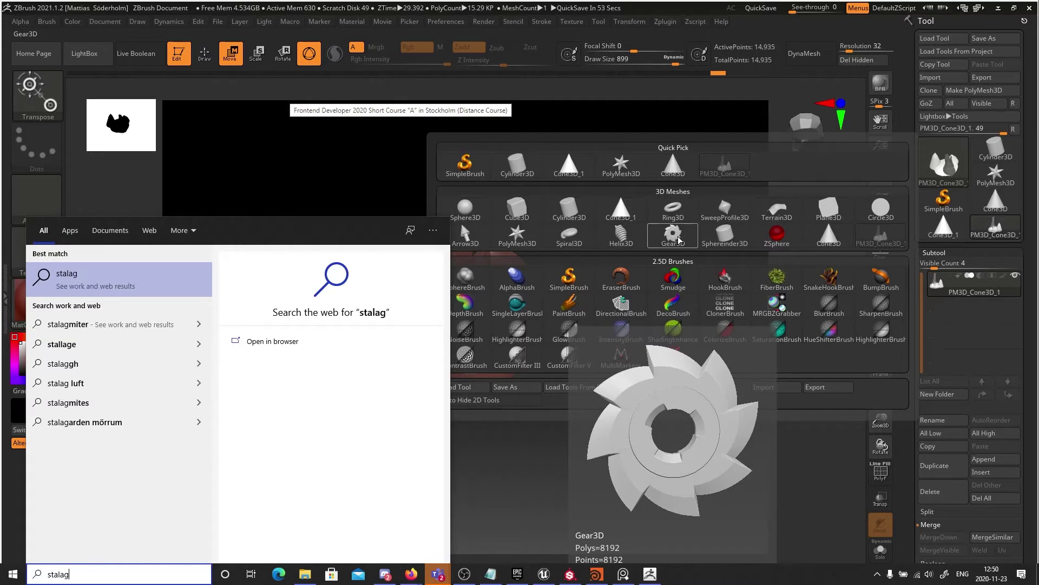
type("Dummy")
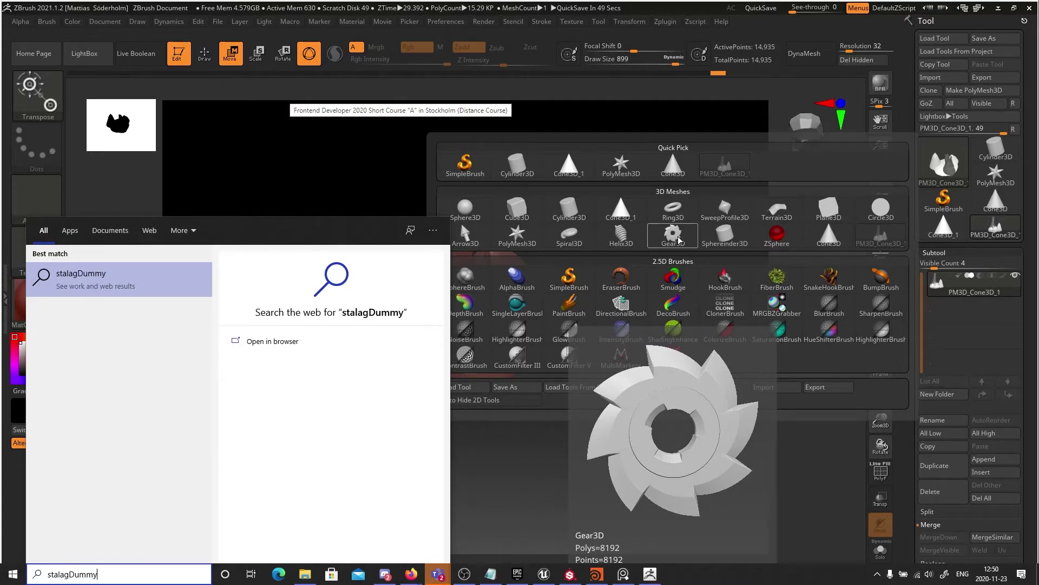
type("A")
key("Return")
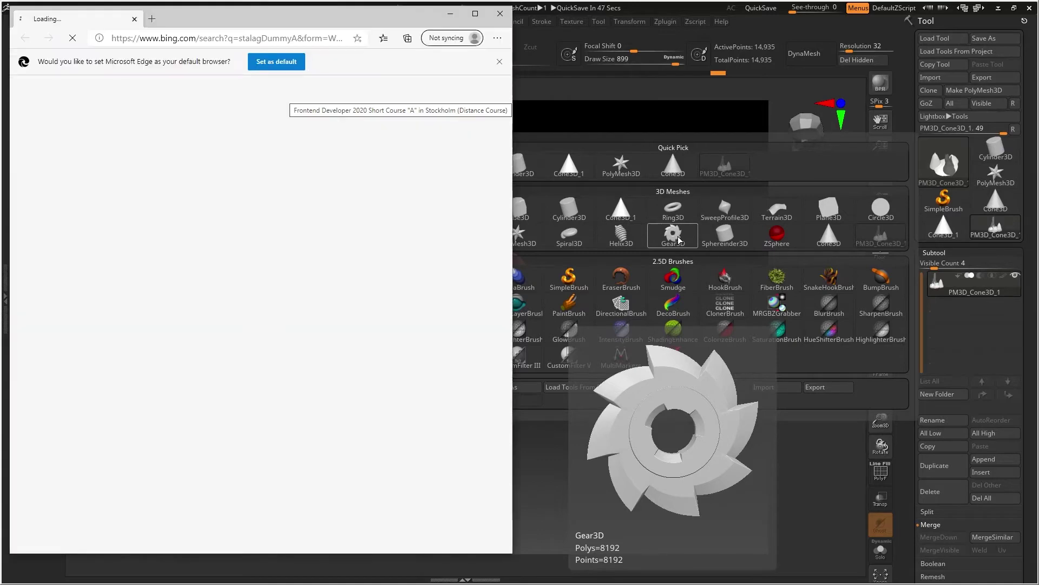
left_click(501, 15)
Step: Switch to File Explorer and search the whole of This PC for stalagDummyA
key("alt+Tab")
left_click(403, 116)
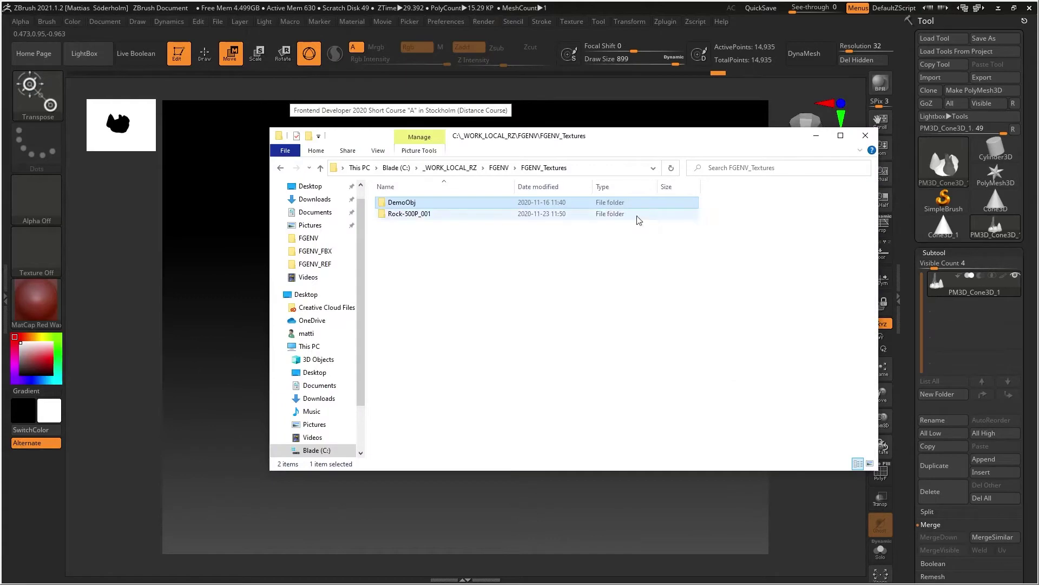
left_click(309, 345)
left_click(757, 169)
type("st")
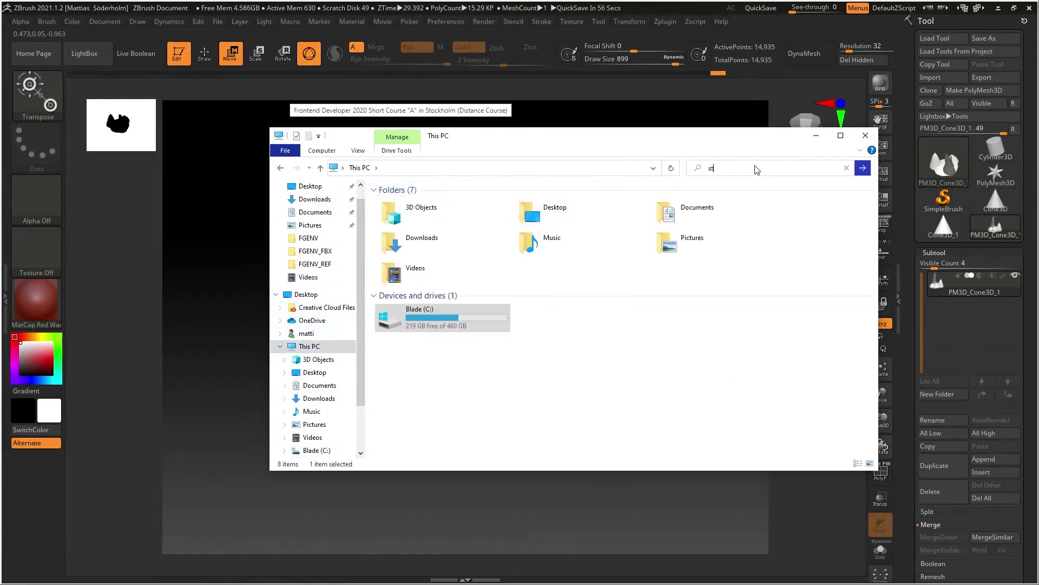
type("a")
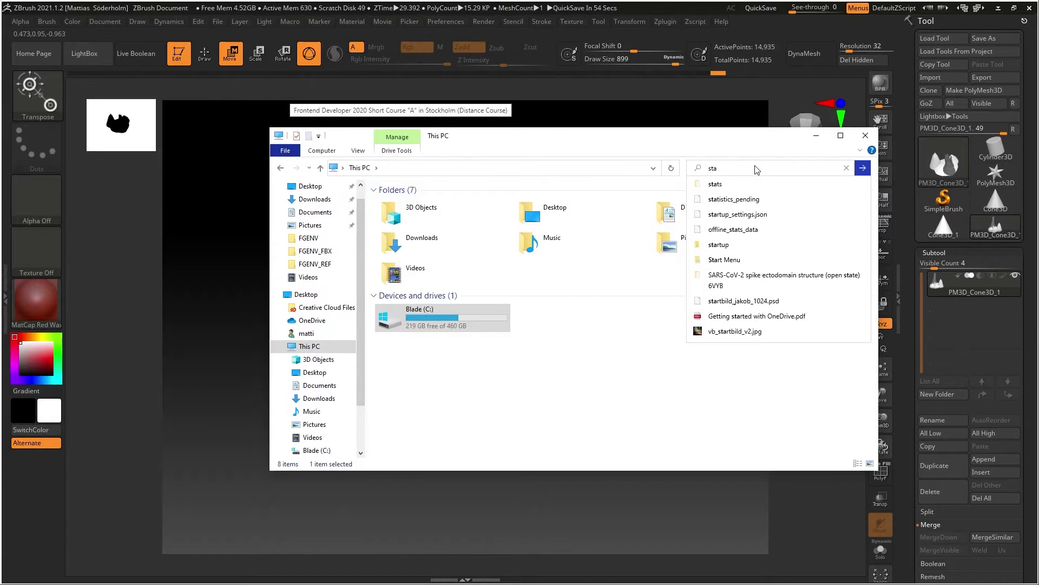
type("lagDummyA")
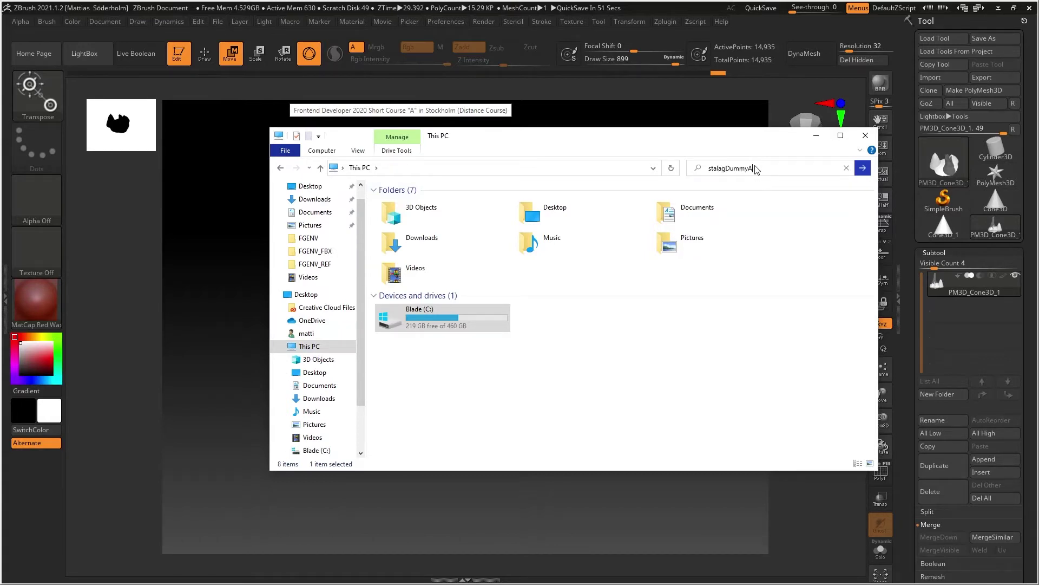
key("Return")
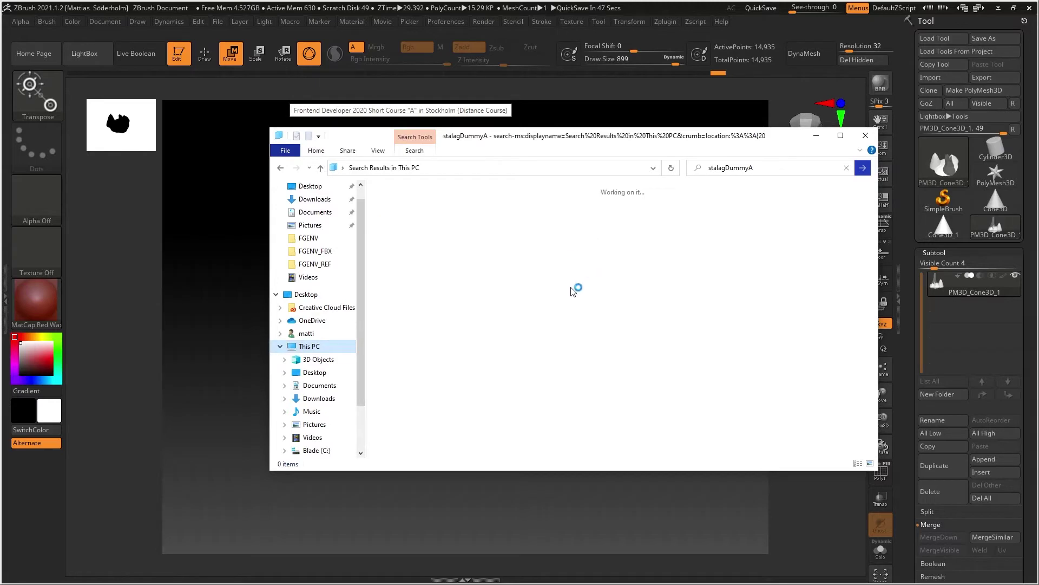
Step: Open the file location of the recent file StalagDummyA-001.fbx from a new File Explorer window, closing the running search window
key("alt+Tab")
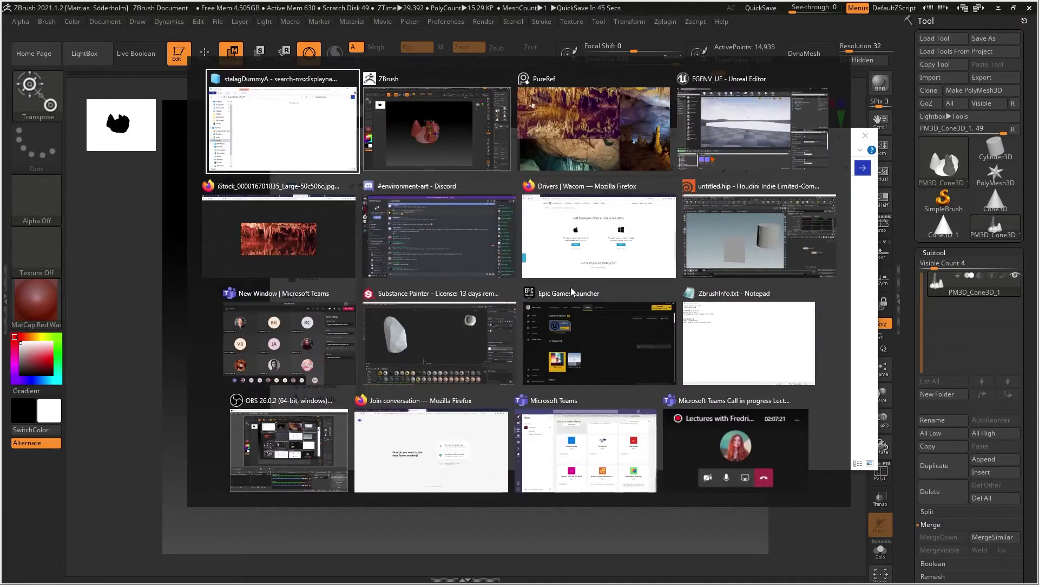
key("super+e")
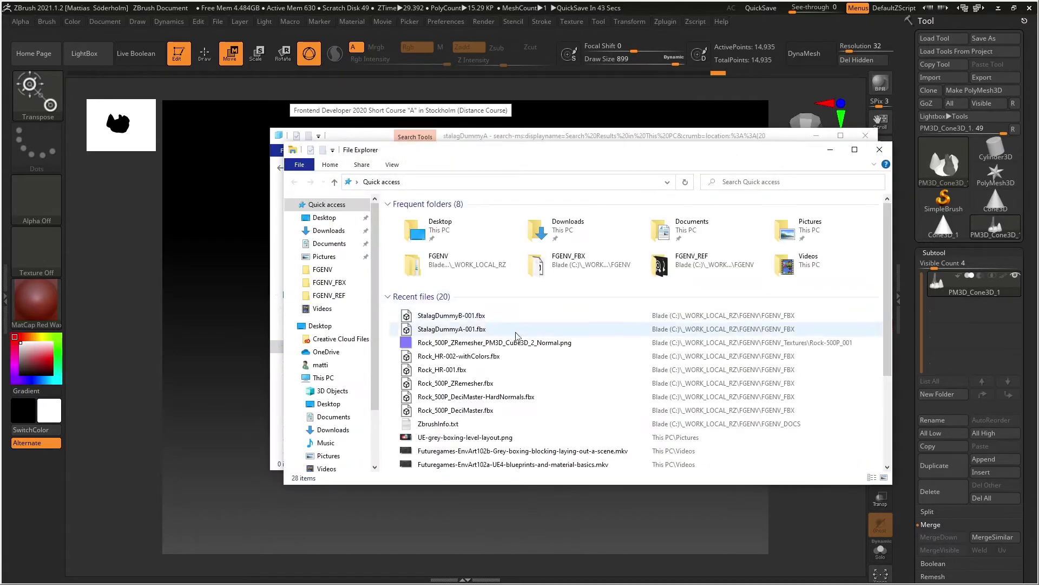
left_click(453, 331)
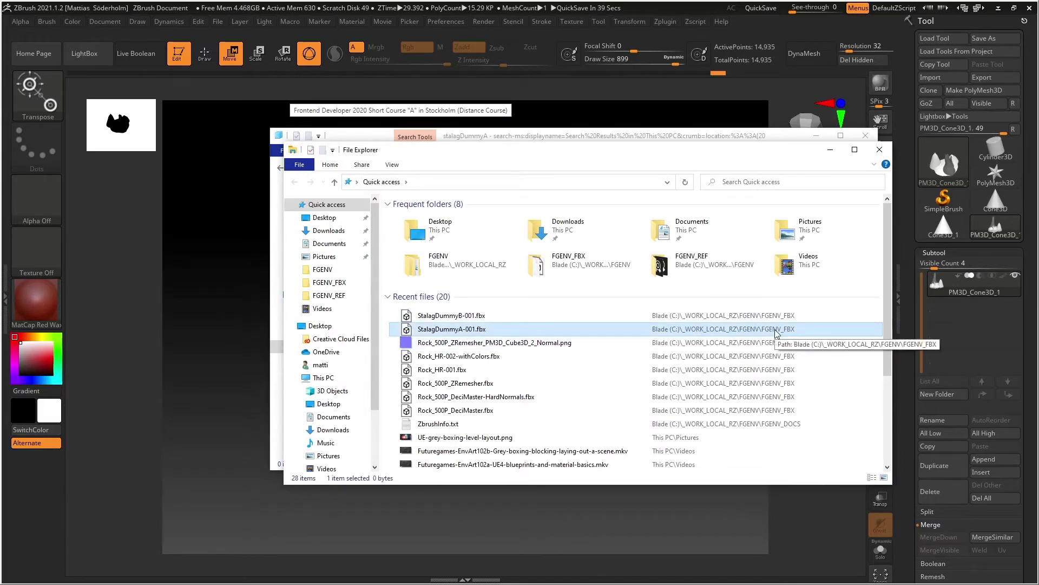
key("alt+Tab")
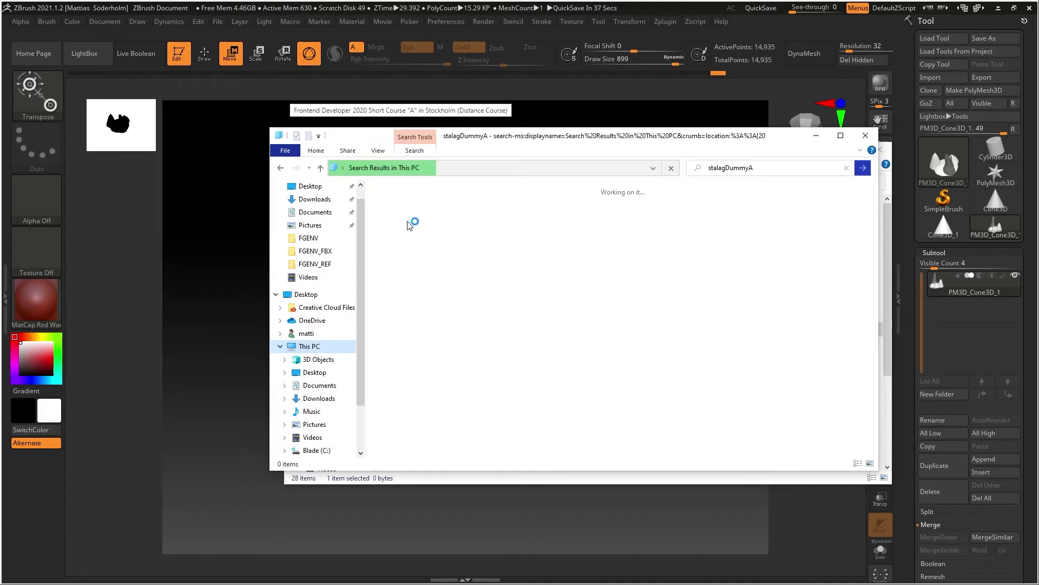
left_click(864, 136)
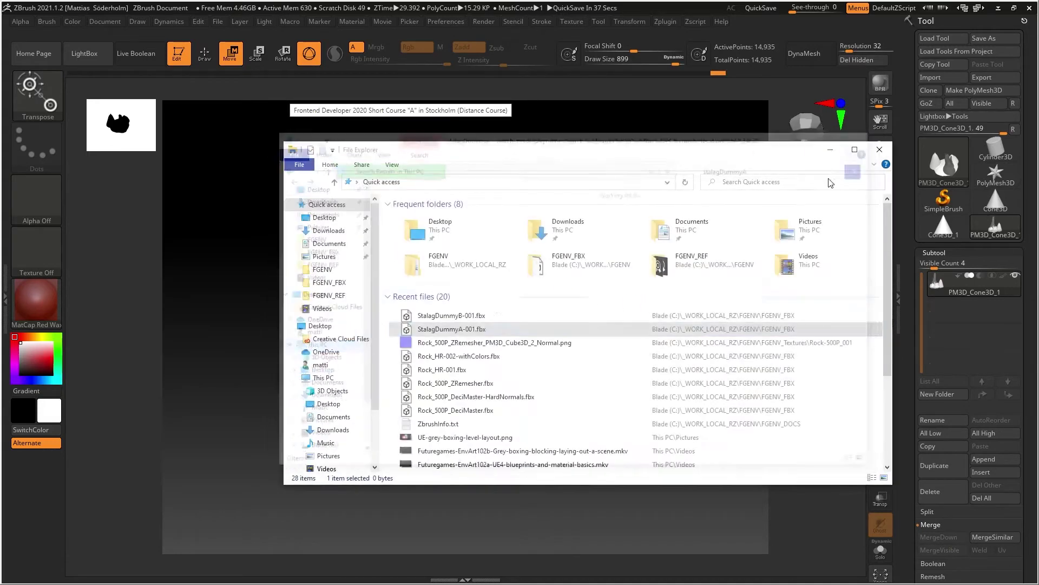
right_click(448, 329)
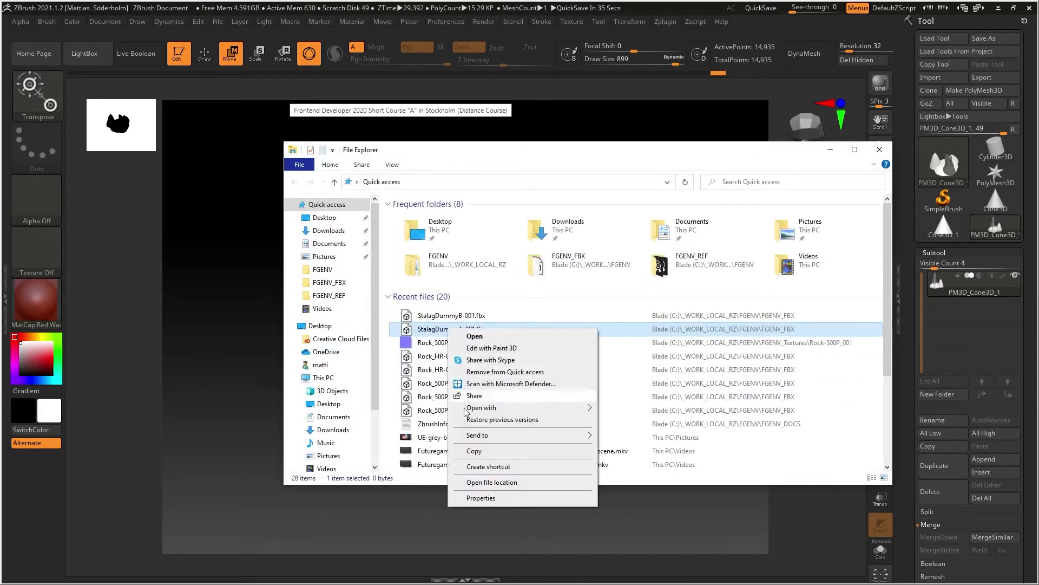
left_click(509, 482)
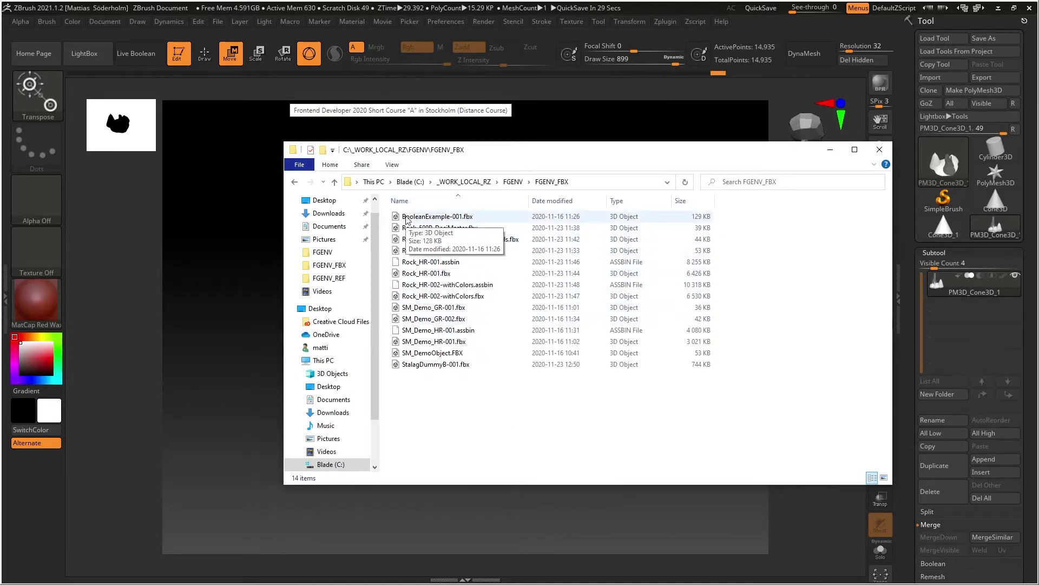
Step: Examine the FGENV_FBX file list and its parent FGENV folder for the StalagDummyA export
left_click(409, 202)
left_click(409, 201)
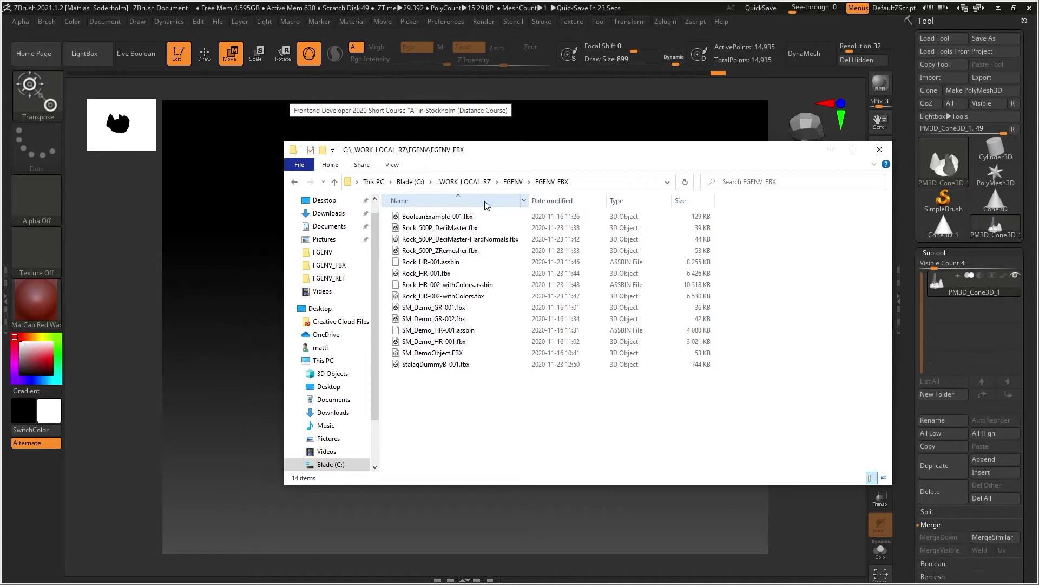
left_click(514, 182)
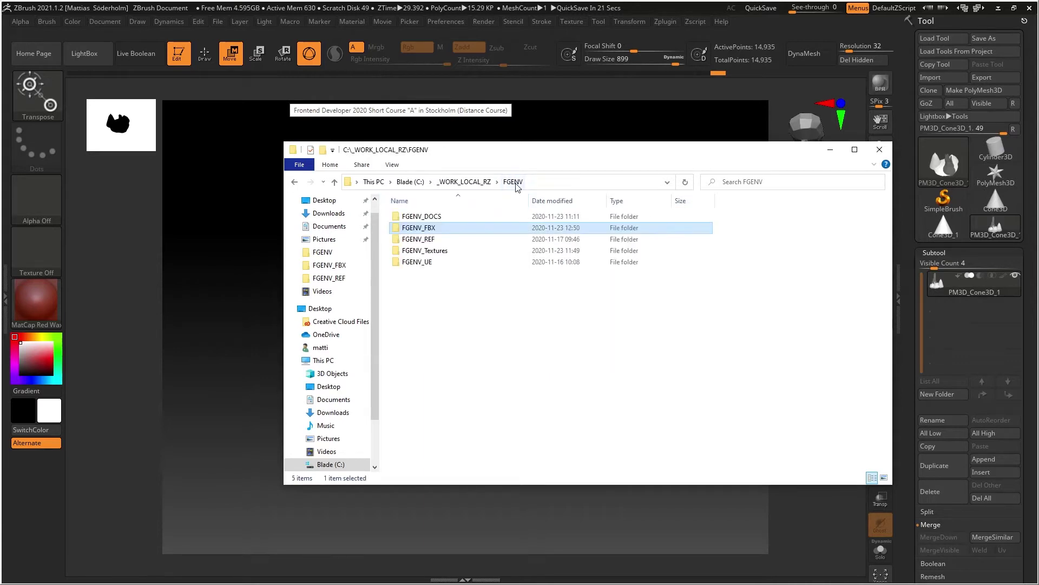
double_click(425, 228)
key("alt+Tab")
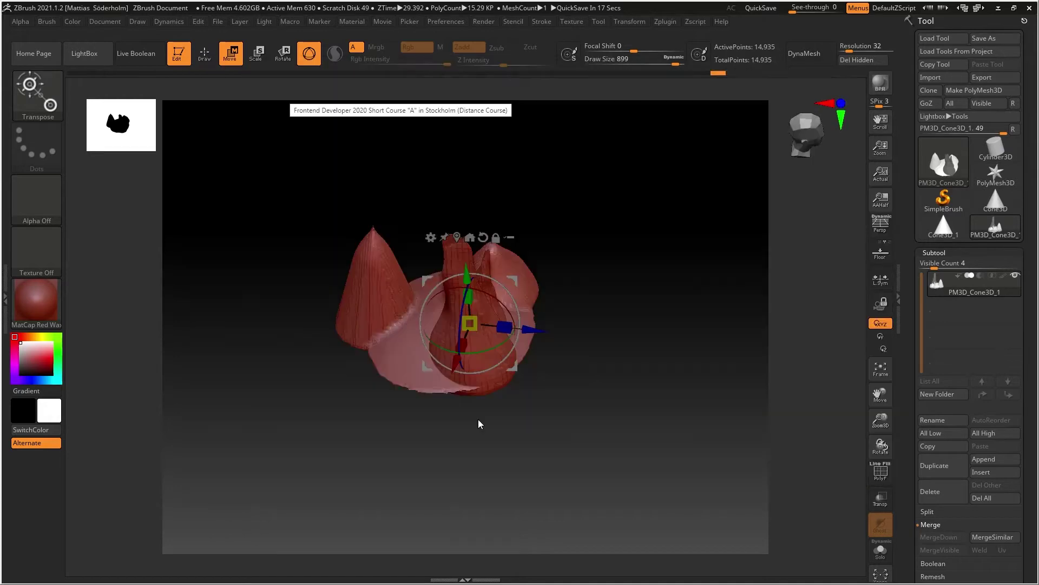
key("alt+Tab")
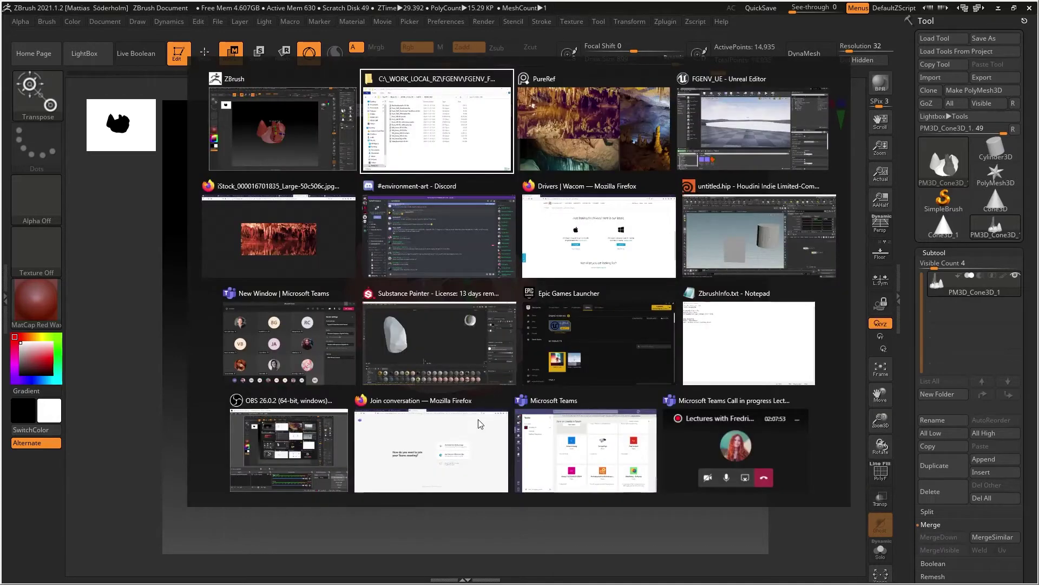
Step: Try to copy StalagDummyA-001.fbx from the Quick access recent files into the FGENV_FBX folder
scroll(324, 227, "up", 1)
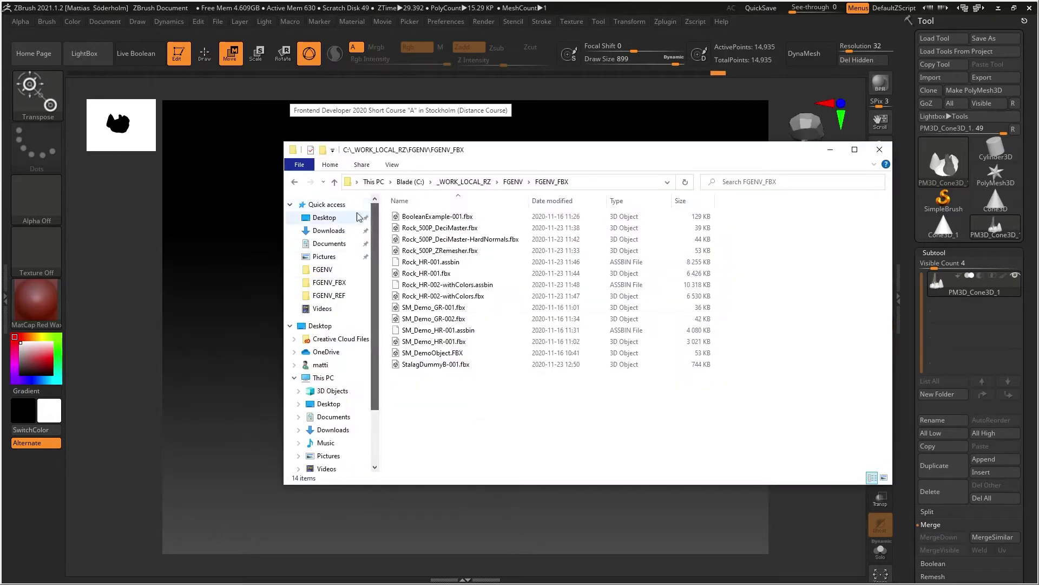
left_click(327, 204)
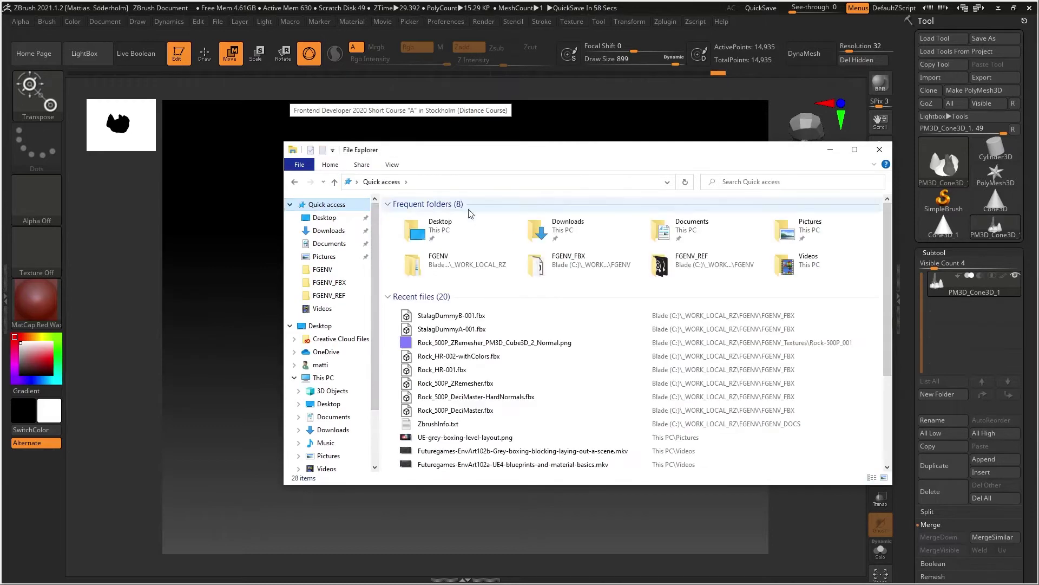
left_click(464, 331)
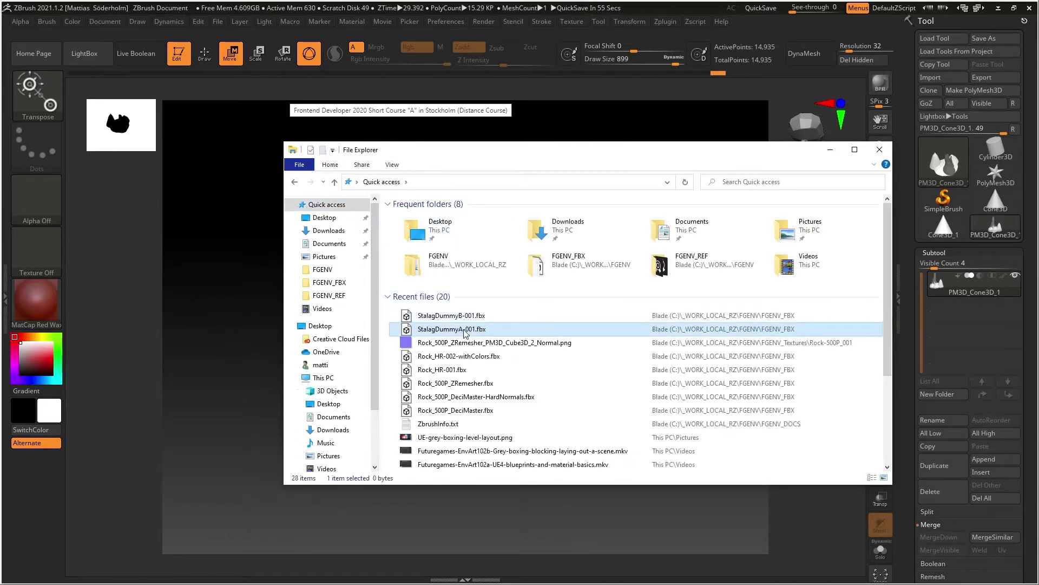
right_click(465, 332)
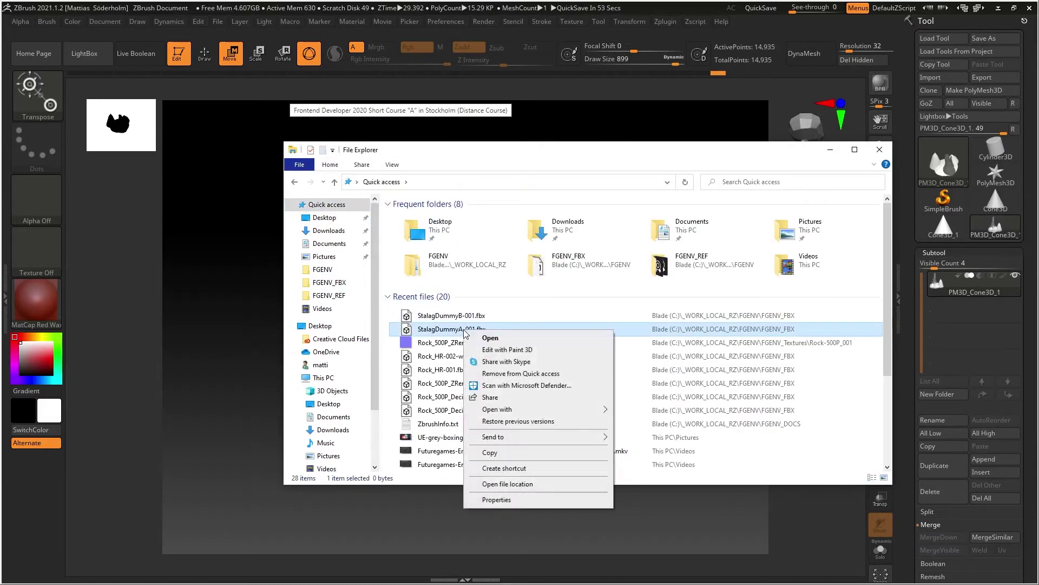
left_click(490, 452)
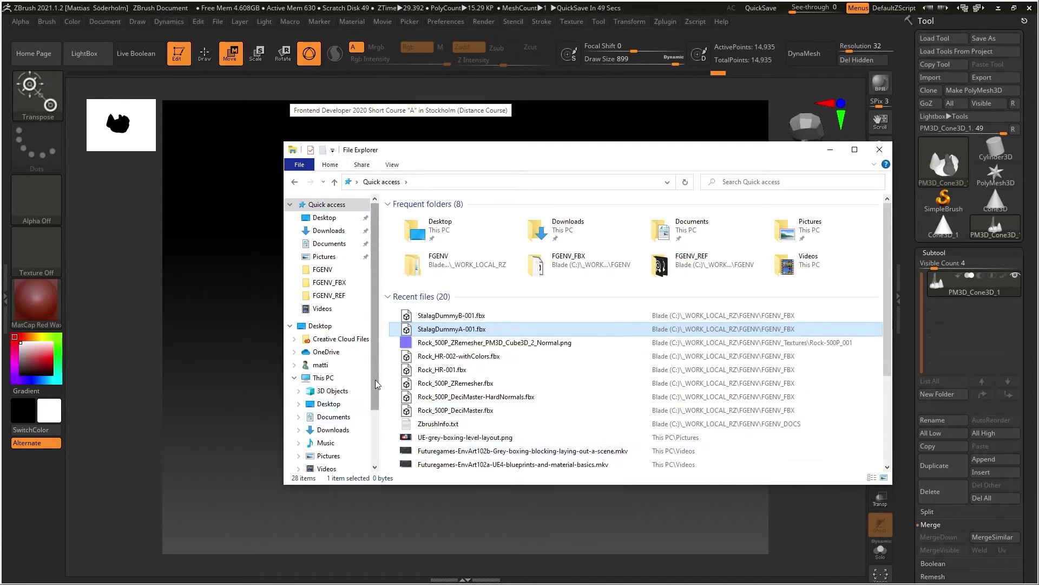
left_click(332, 283)
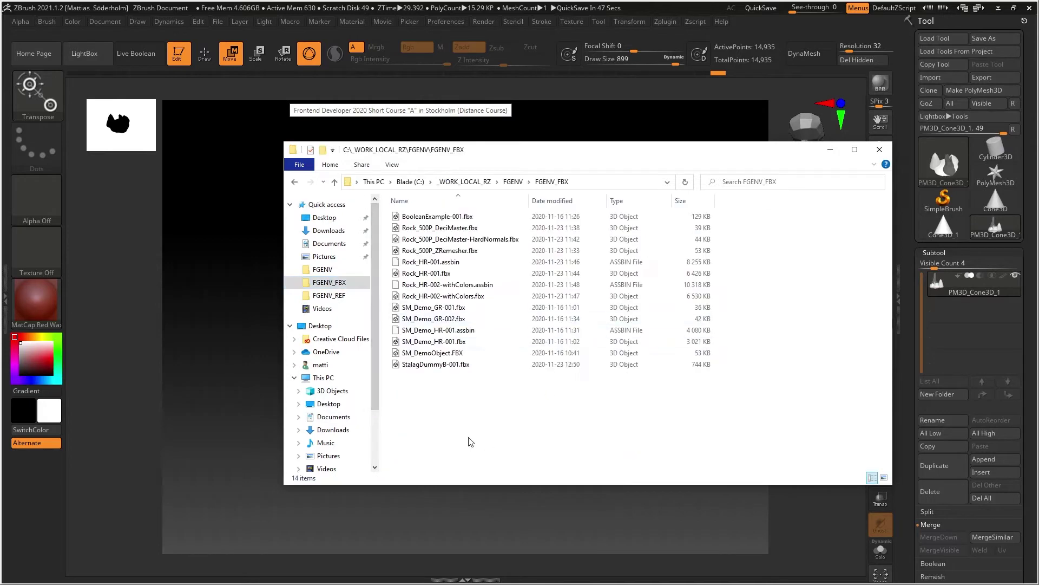
key("ctrl+v")
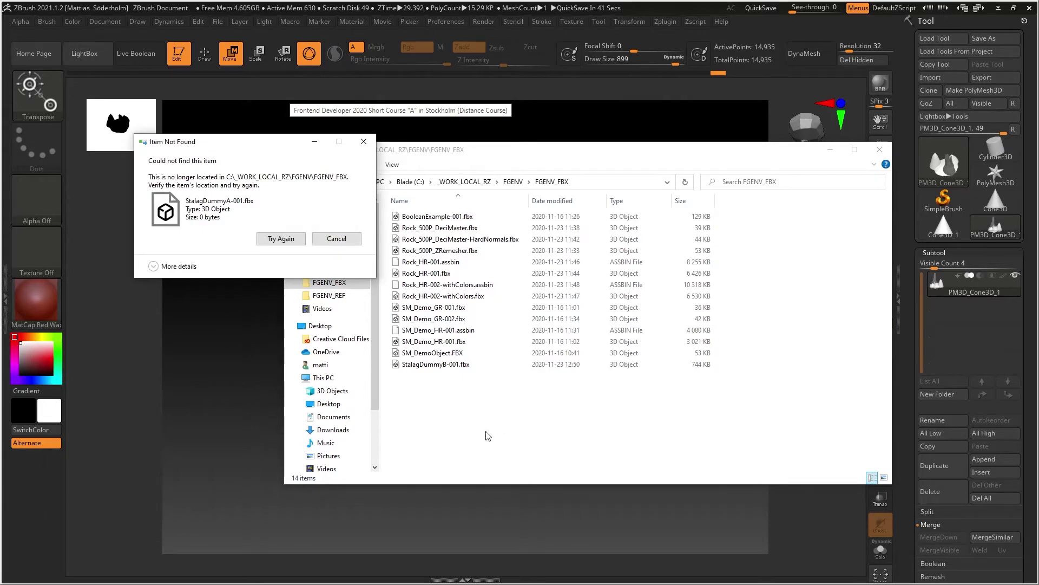
key("Escape")
Step: Switch to ZBrush and look through the available tools for the first stalagmite cluster
key("alt+Tab")
key("alt+Tab")
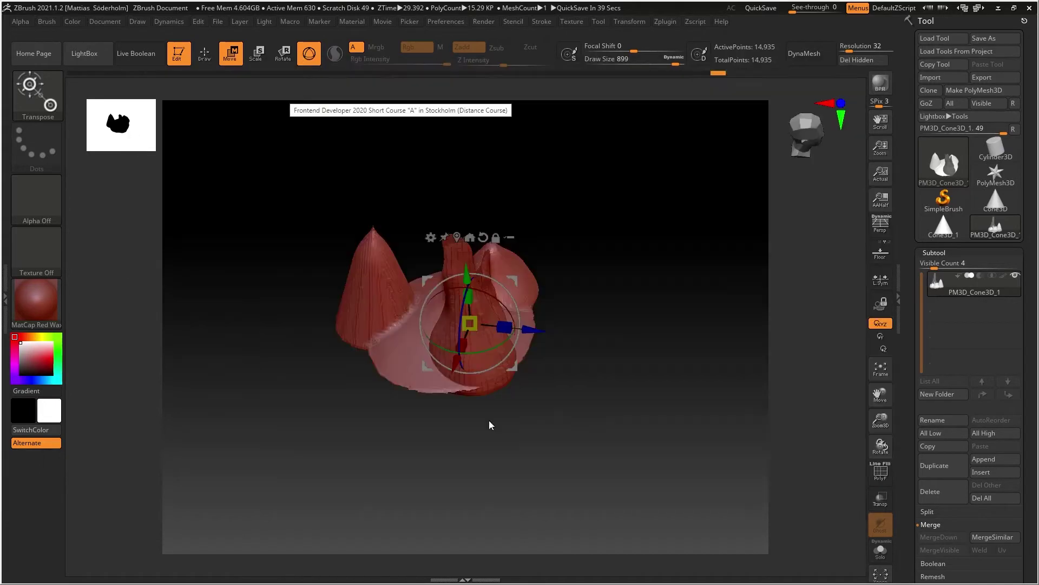
left_click_drag(604, 322, 553, 295, "alt")
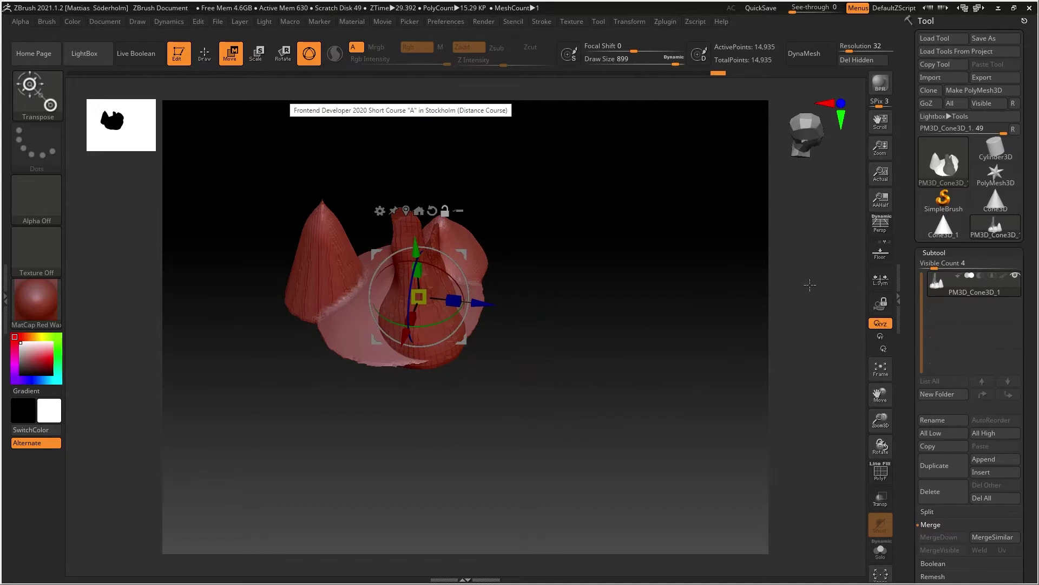
key("alt+Tab")
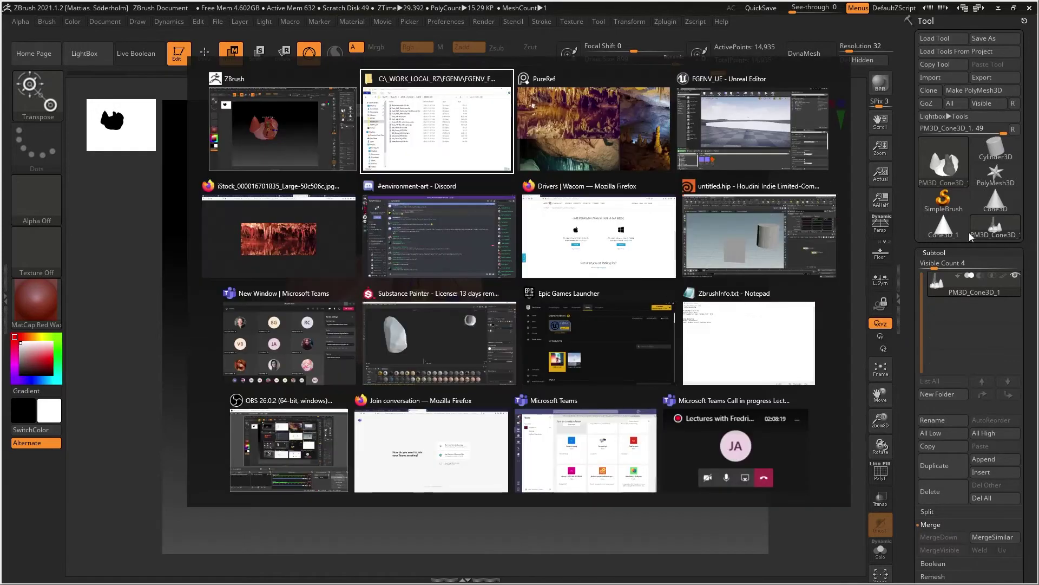
left_click(1002, 228)
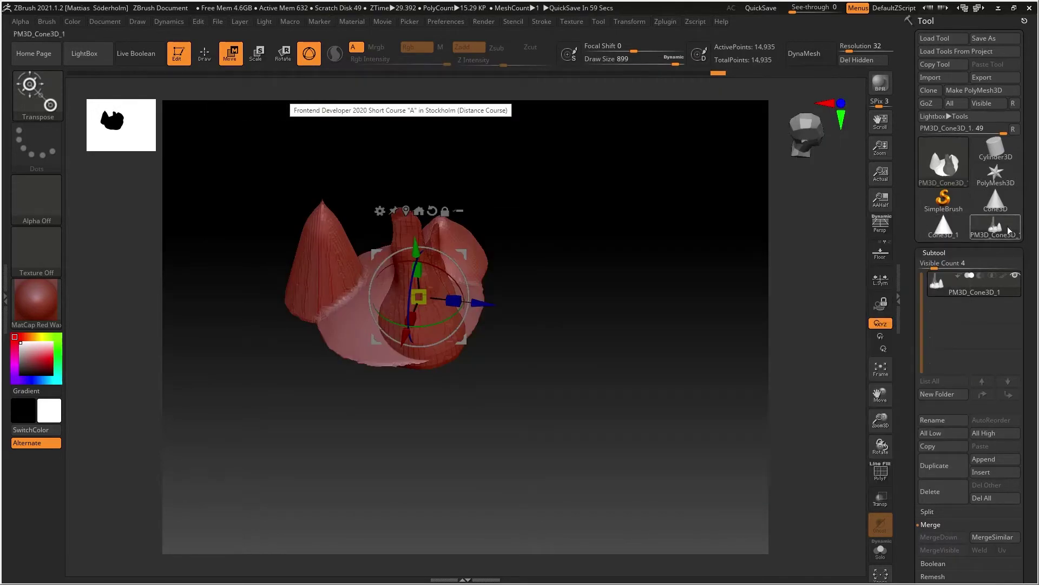
left_click(1008, 230)
left_click(935, 168)
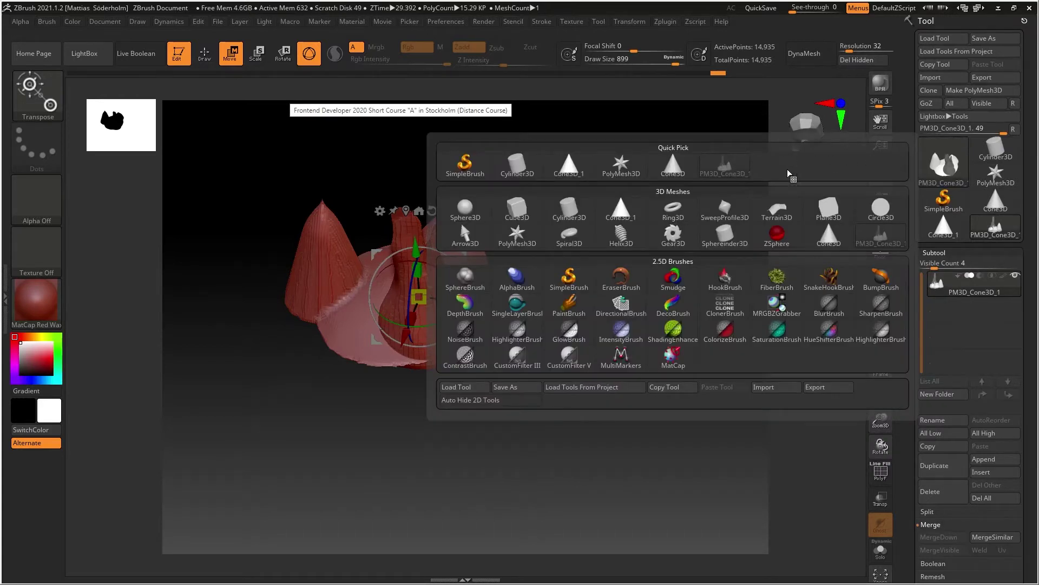
Step: Switch to the Unreal Editor, start an asset import into the Meshes folder and browse to the FGENV_FBX folder
key("alt+Tab")
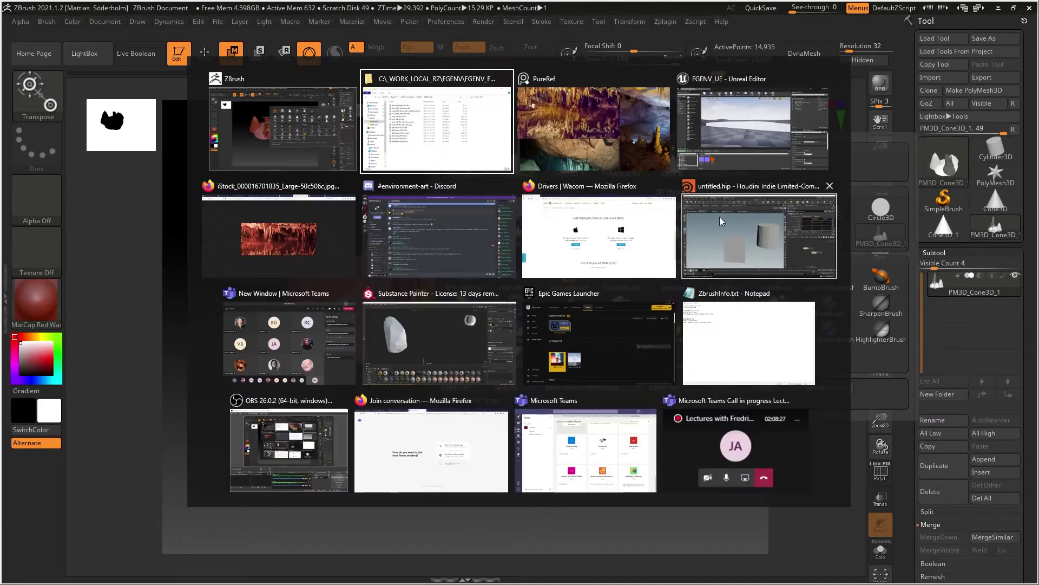
key("alt+Tab")
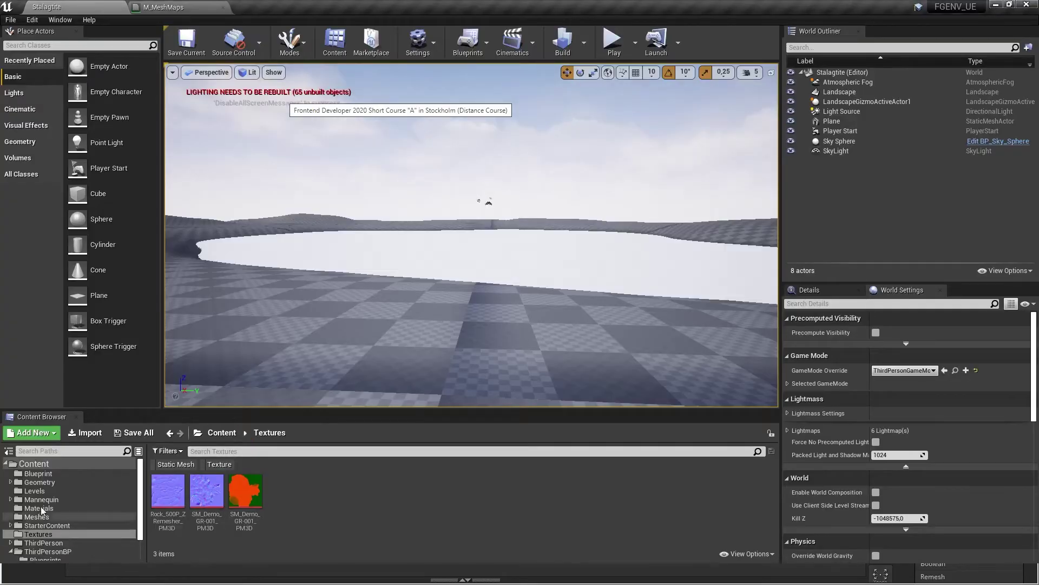
left_click(37, 516)
right_click(470, 491)
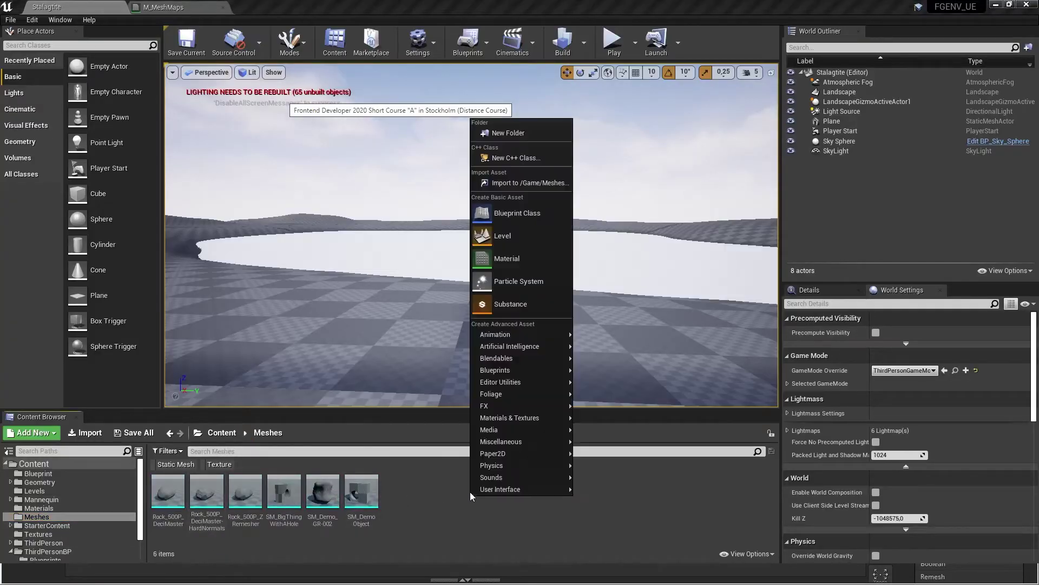
left_click(518, 183)
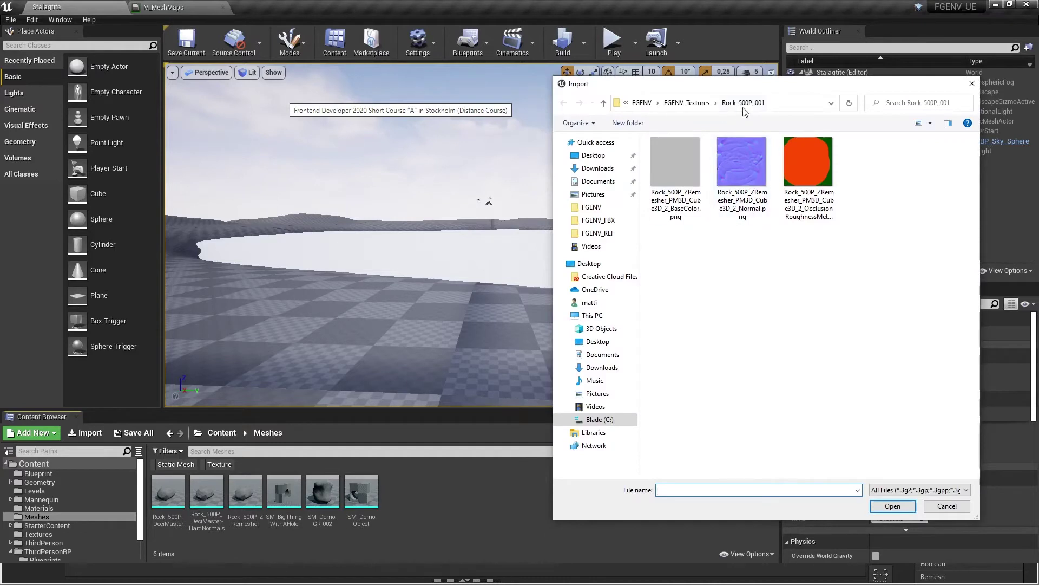
left_click(692, 103)
left_click(711, 104)
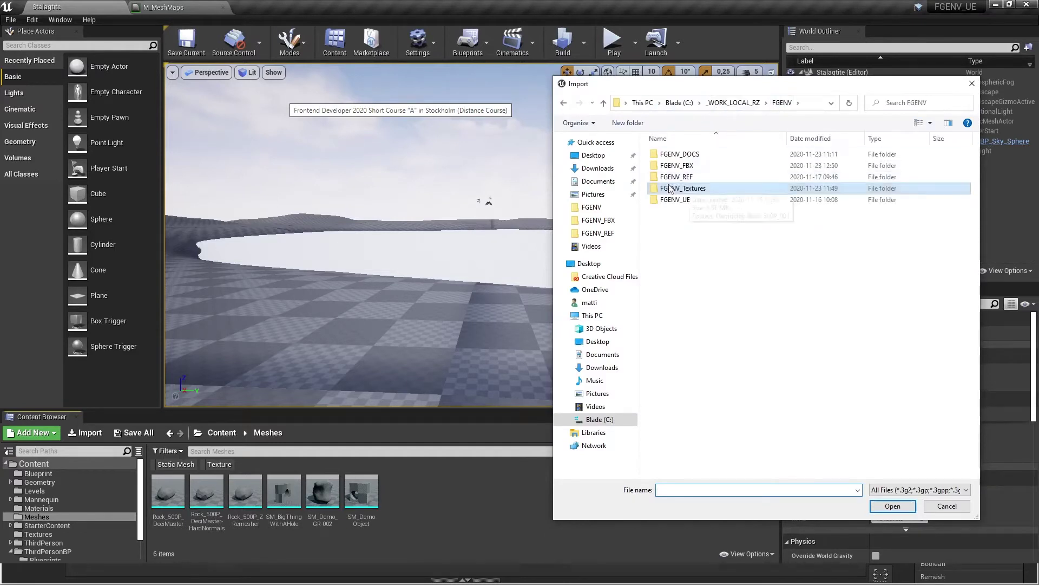
double_click(683, 166)
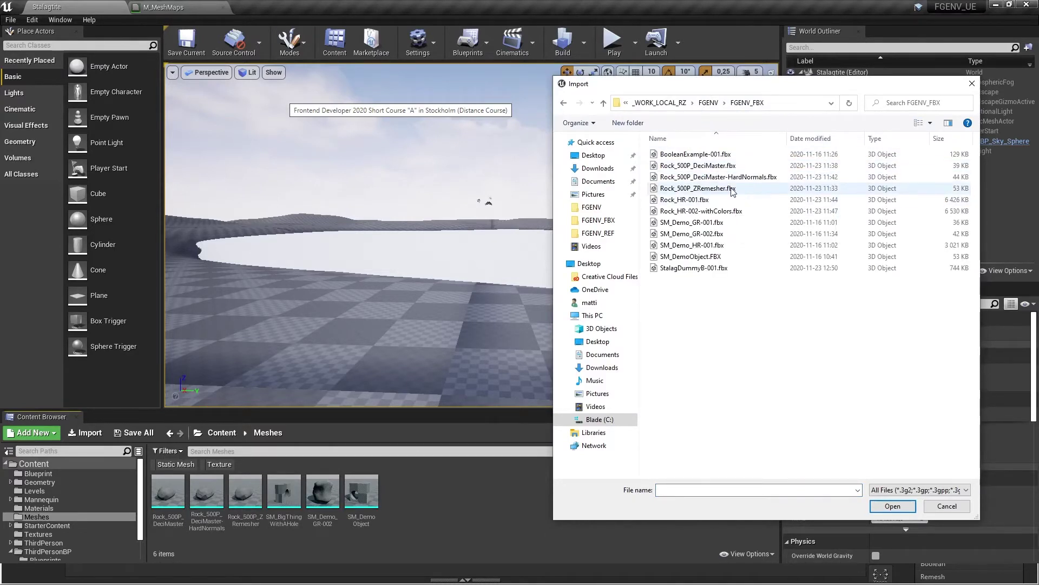
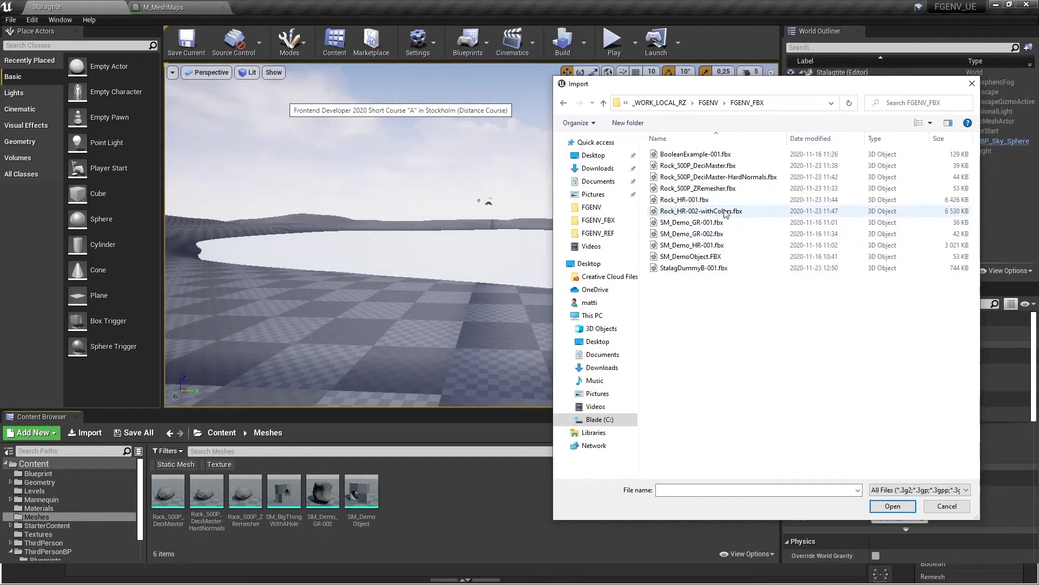
Step: Import StalagDummyB-001.fbx as a static mesh with the default FBX options and close the message log
left_click(701, 269)
left_click(890, 505)
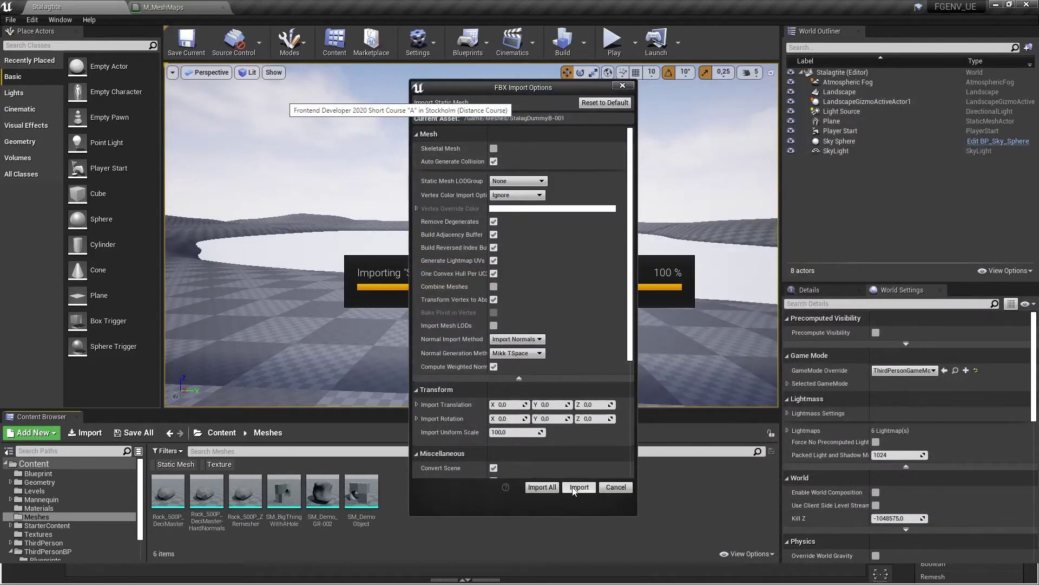
left_click(579, 487)
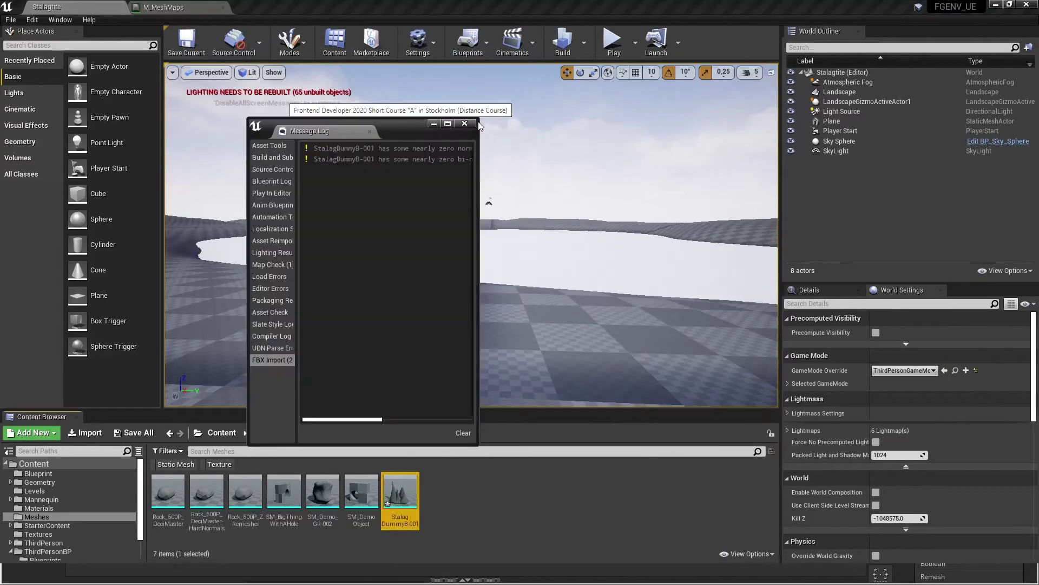
left_click(464, 123)
Step: Place the StalagDummyB-001 mesh on the checkered landscape and frame it in the view
left_click_drag(400, 492, 376, 329)
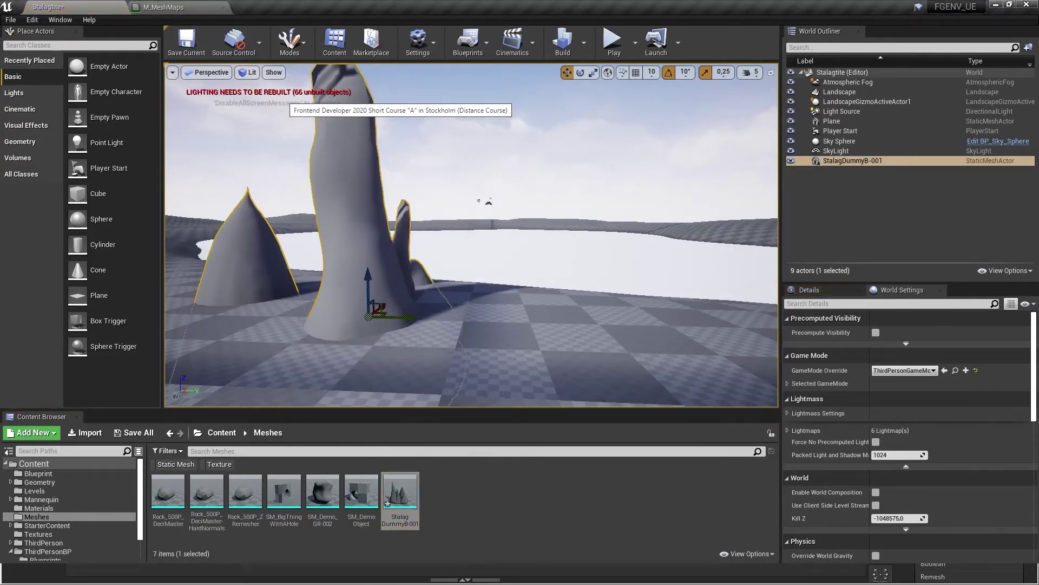
right_click_drag(471, 235, 472, 252)
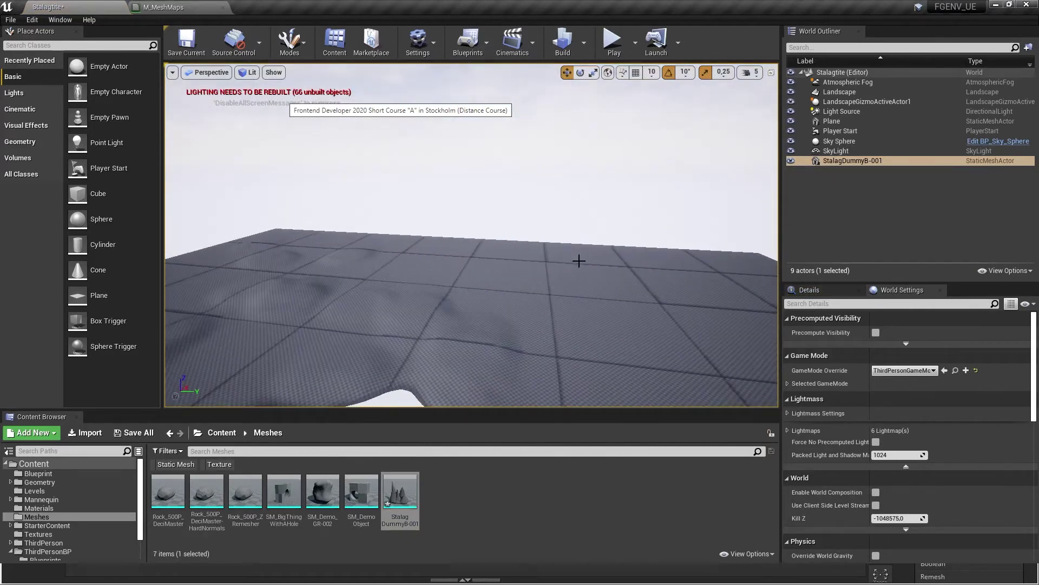
key("f")
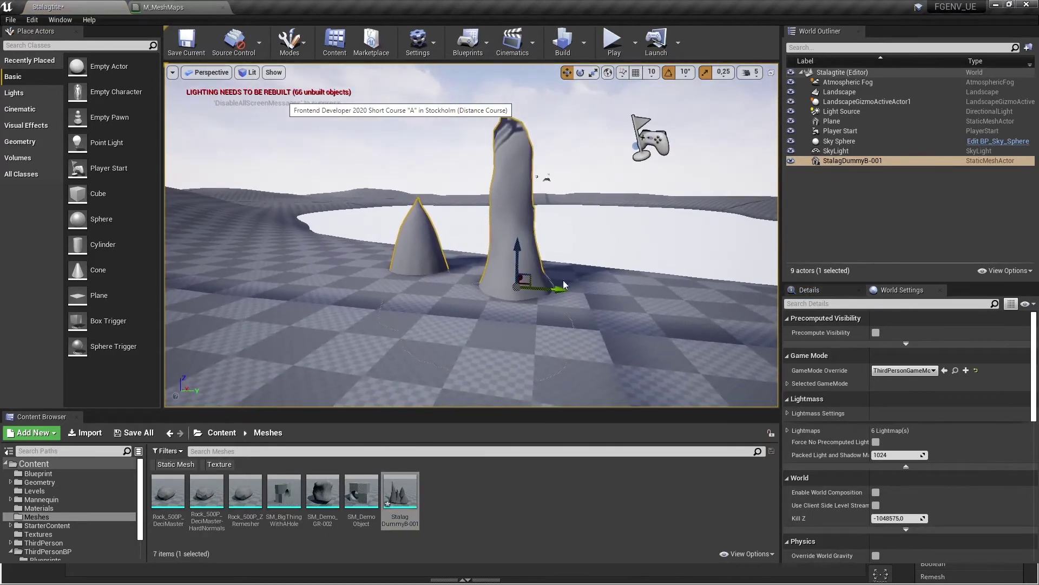
Step: Open StalagDummyB-001 in the static mesh editor, dock it beside the level tab and inspect the mesh
right_click(400, 492)
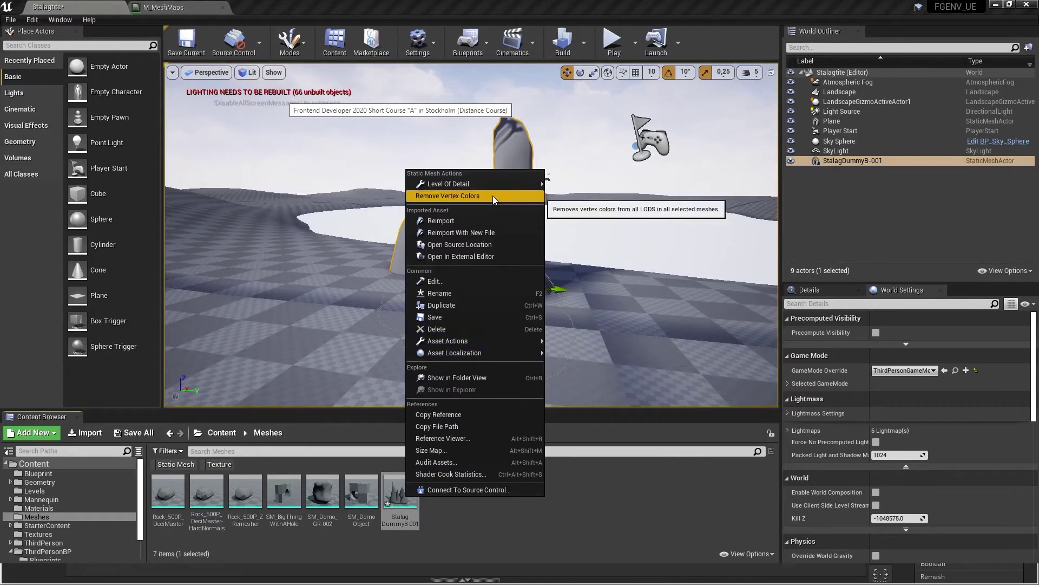
left_click(496, 544)
double_click(403, 495)
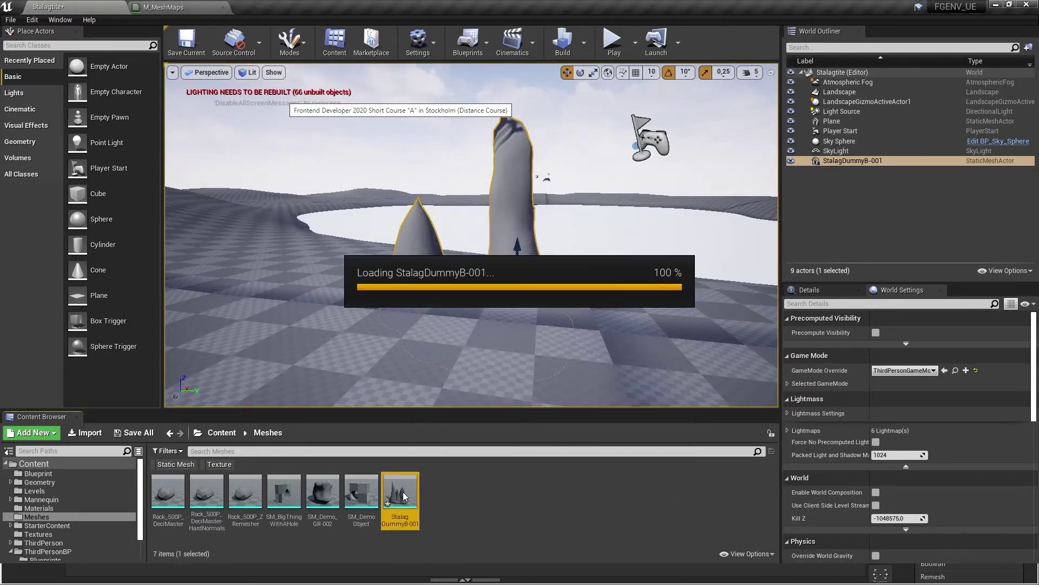
left_click_drag(675, 84, 268, 8)
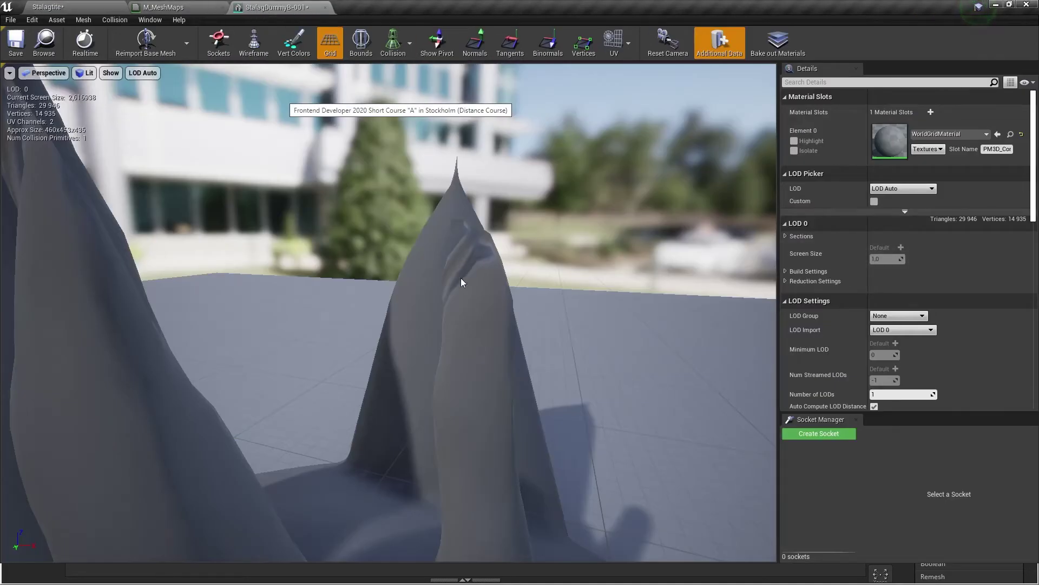
scroll(461, 282, "down", 8)
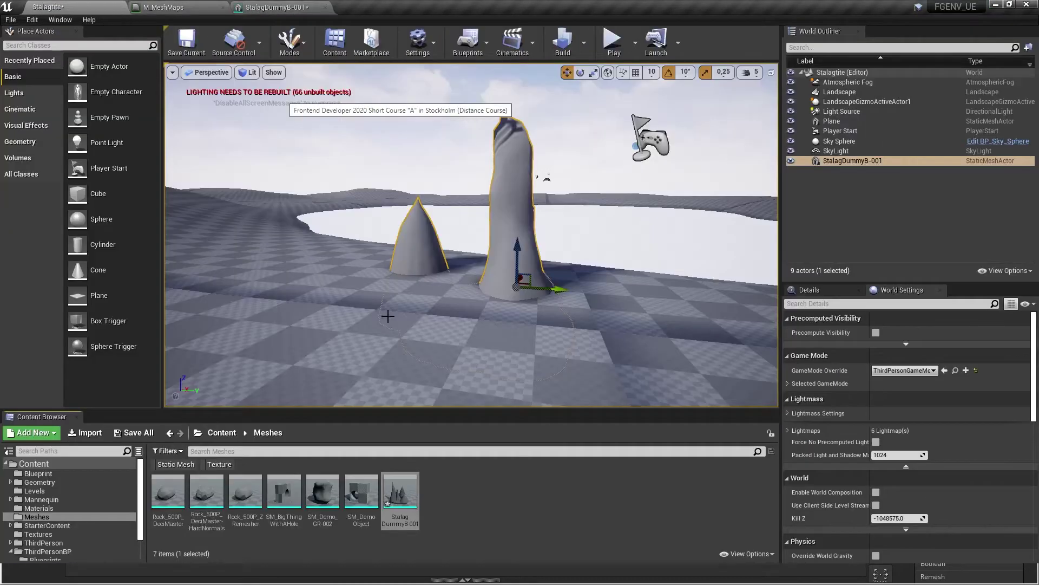
Step: Place a ThirdPersonCharacter from ThirdPersonBP/Blueprints in the level next to the stalagmites as a size reference
left_click(34, 500)
scroll(34, 520, "down", 3)
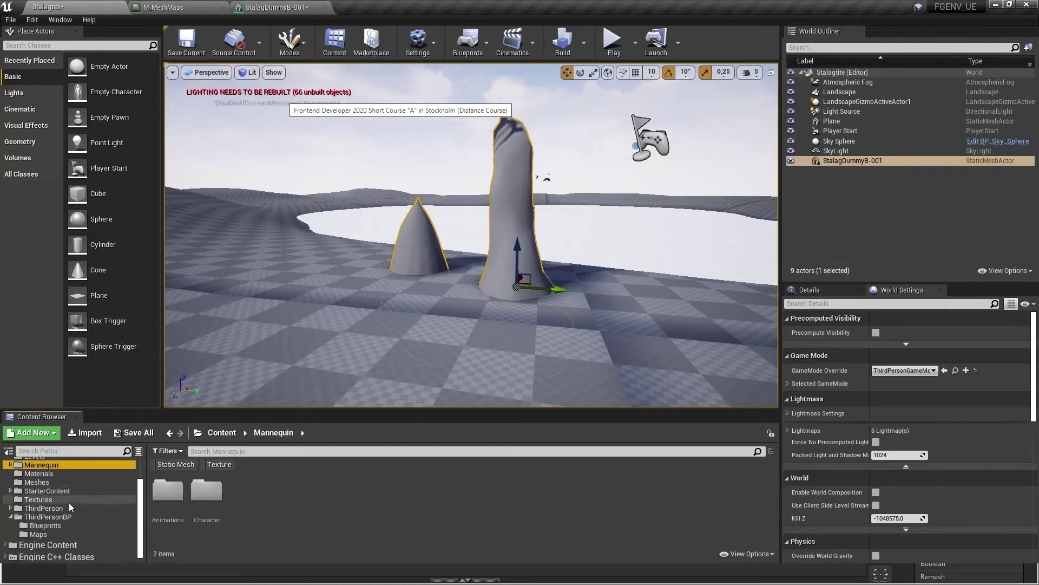
left_click(37, 524)
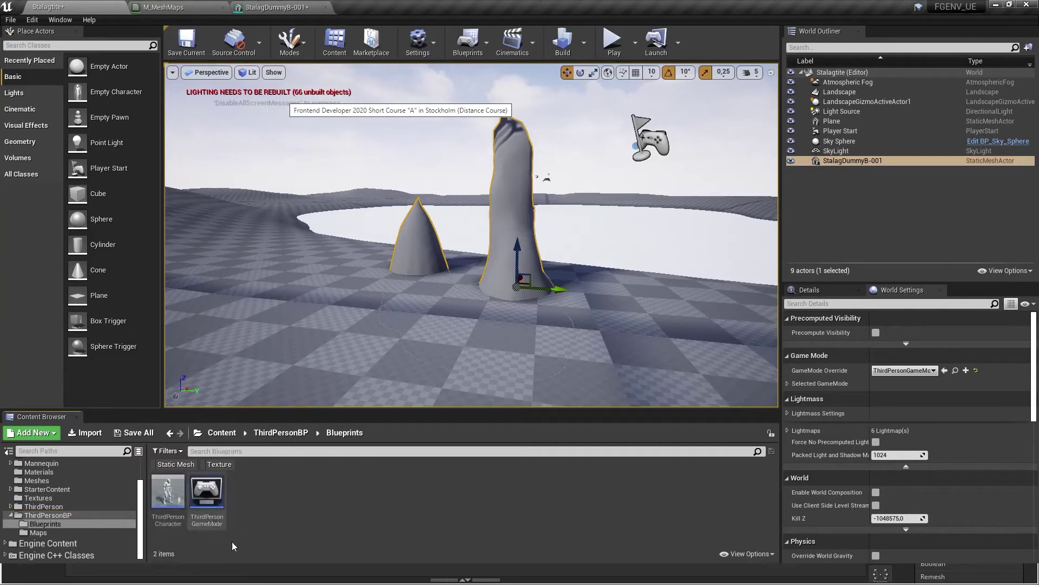
left_click_drag(167, 492, 608, 305)
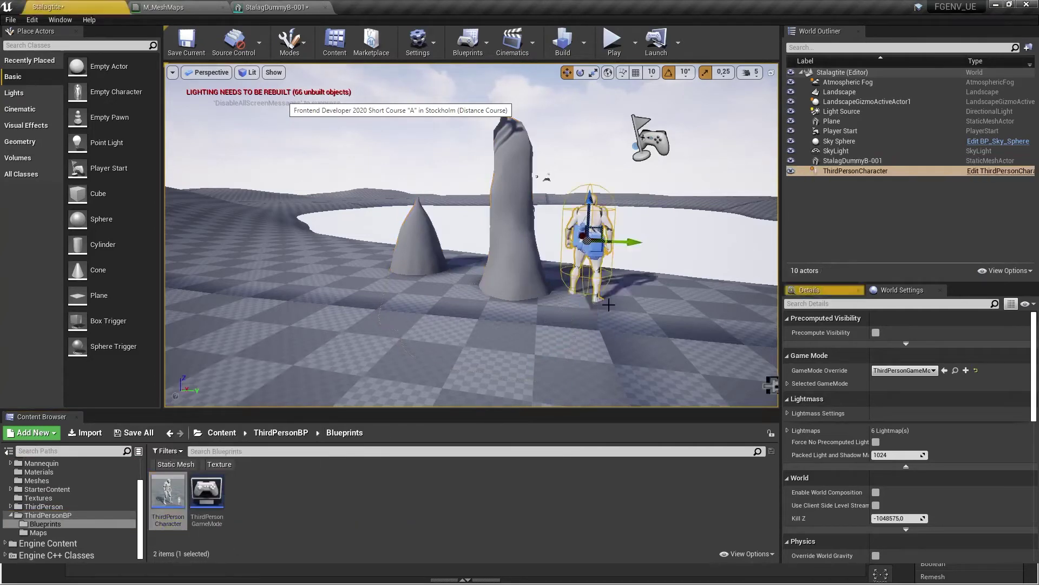
key("w")
right_click_drag(518, 277, 518, 208)
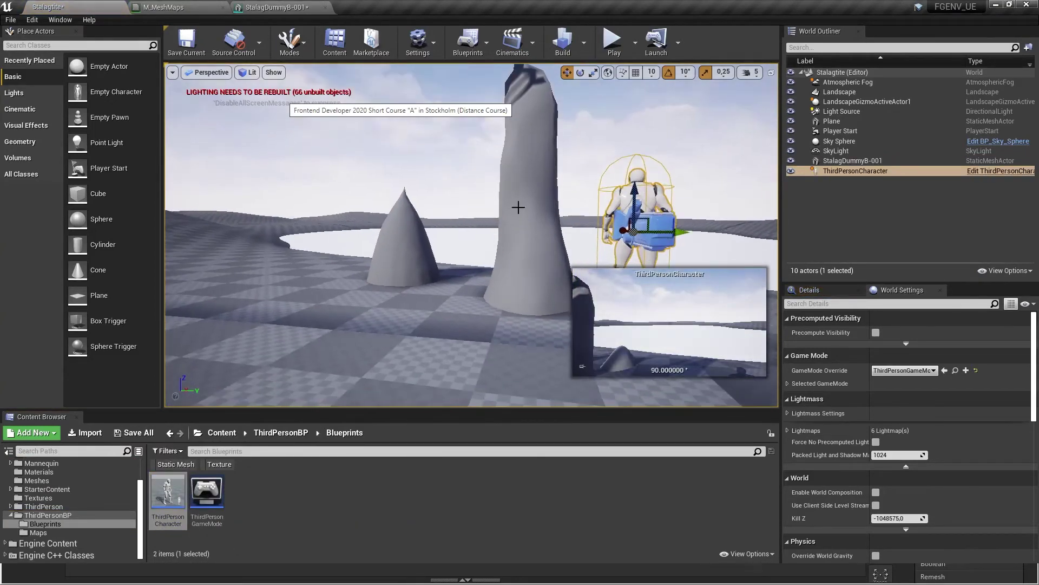
Step: Select the StalagDummyB-001 actor in the level and raise it higher above the landscape
left_click(533, 276)
scroll(534, 278, "down", 5)
left_click_drag(513, 230, 513, 179)
Step: Turn off scale snapping, scale the stalagmite cluster down uniformly and lower it to the ground beside the character
key("r")
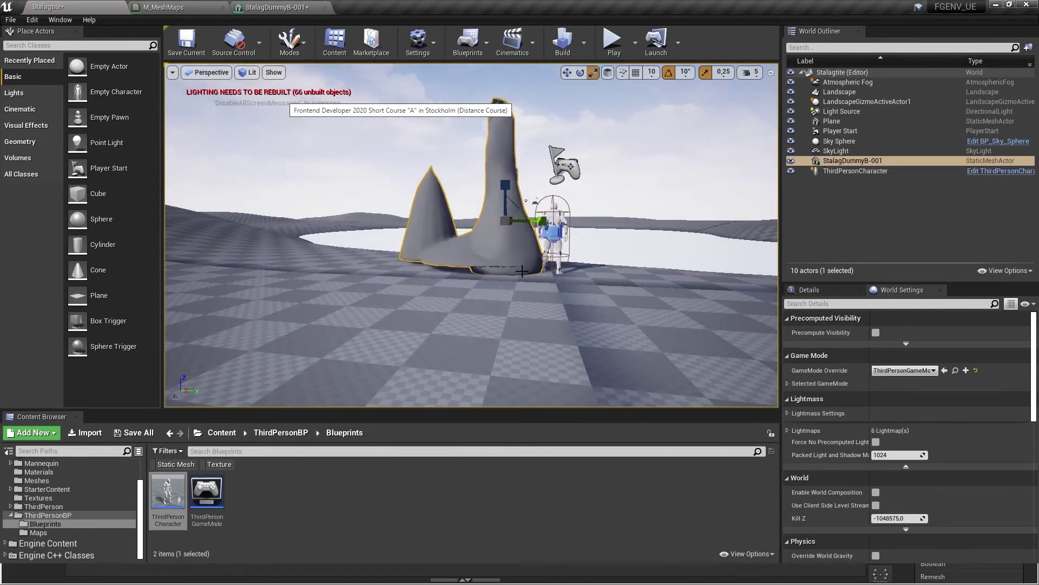
left_click_drag(505, 222, 476, 238)
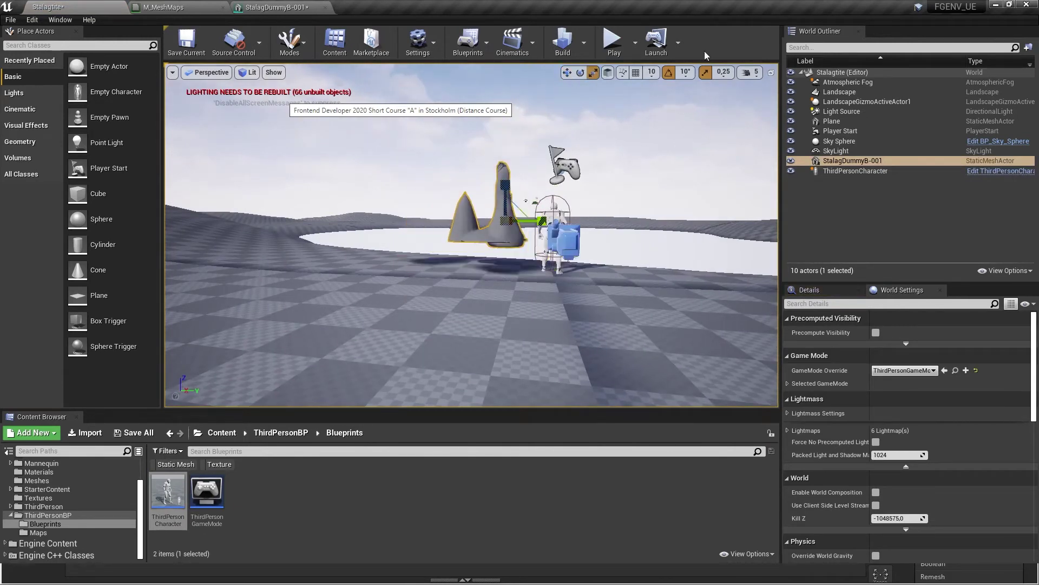
left_click(705, 71)
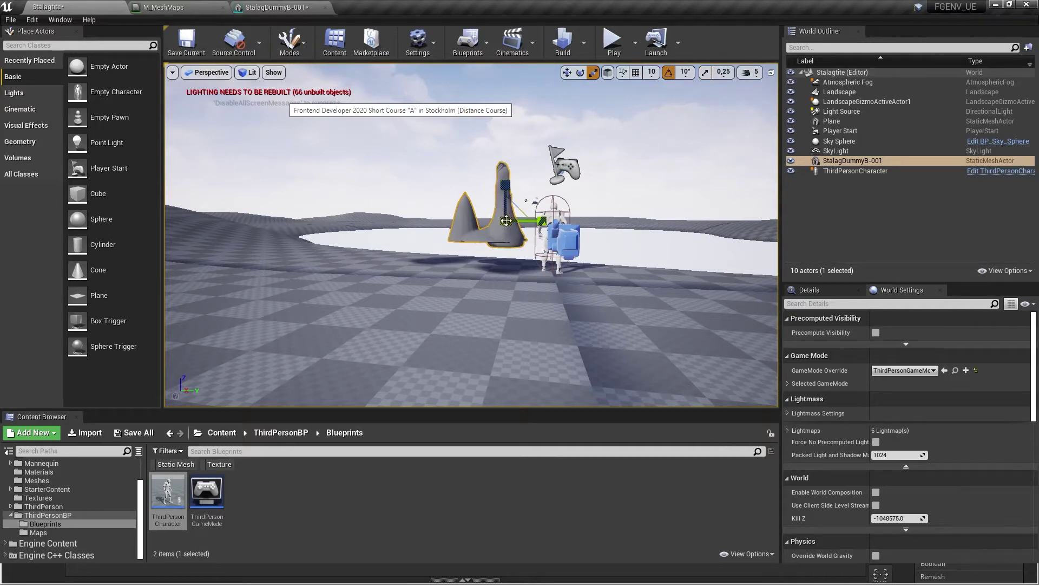
key("ctrl+z")
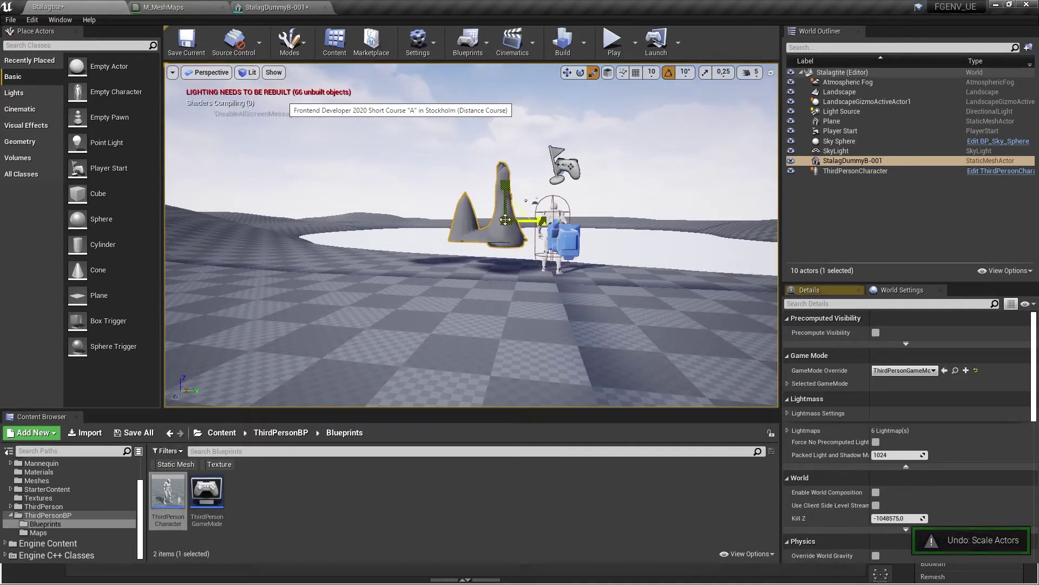
left_click_drag(505, 220, 491, 228)
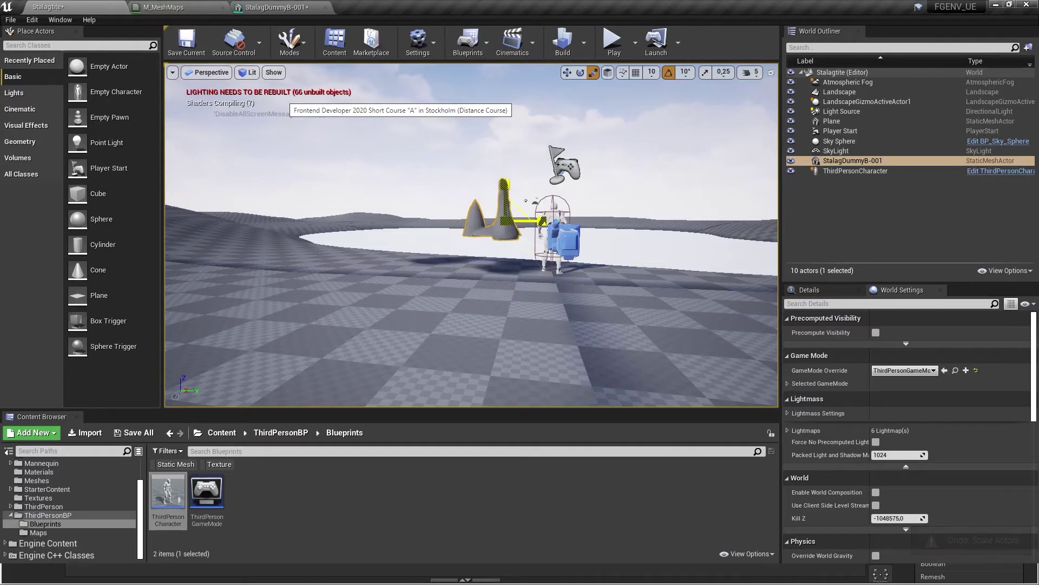
key("w")
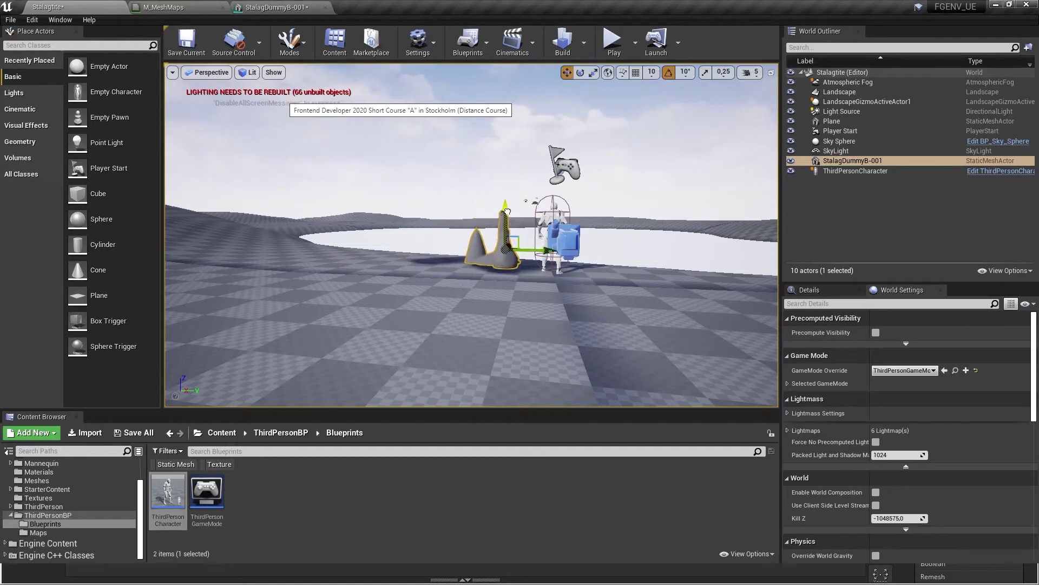
Step: Scale the stalagmite cluster up uniformly to about 0.556 and raise it to a Z location of about 152
key("f")
key("r")
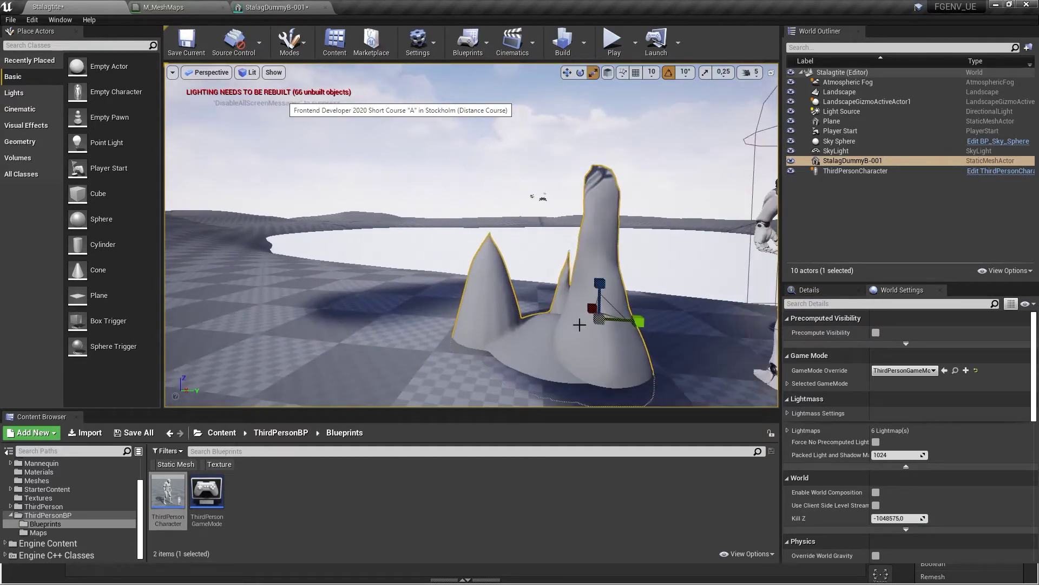
left_click_drag(599, 319, 628, 293)
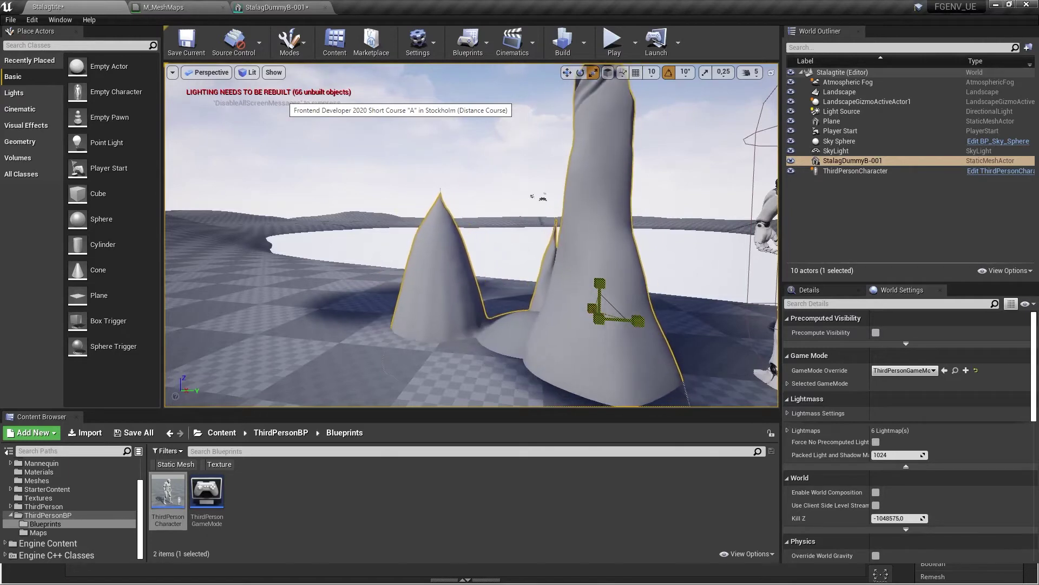
scroll(569, 299, "down", 6)
left_click(808, 291)
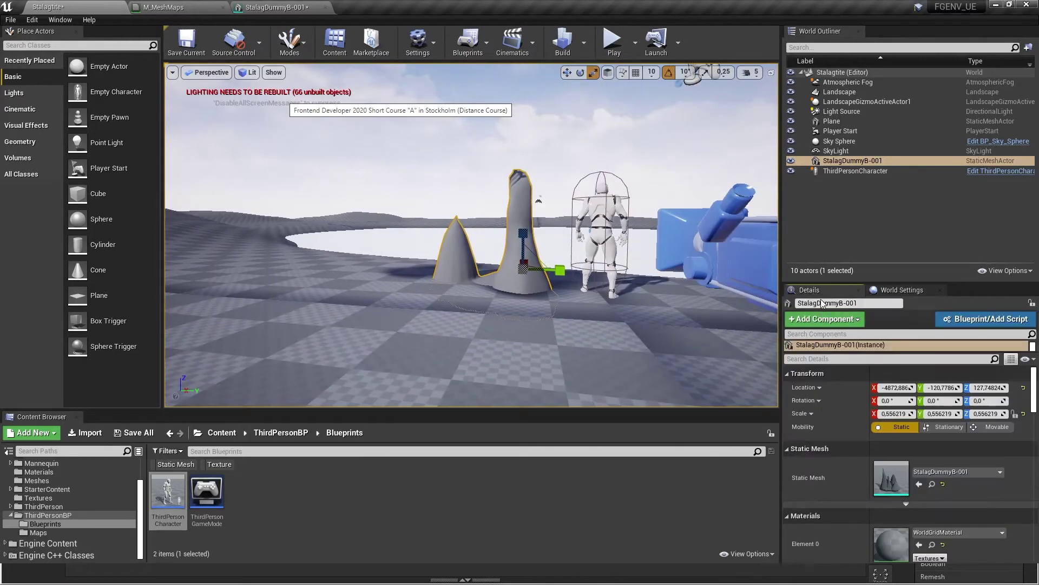
scroll(534, 281, "down", 1)
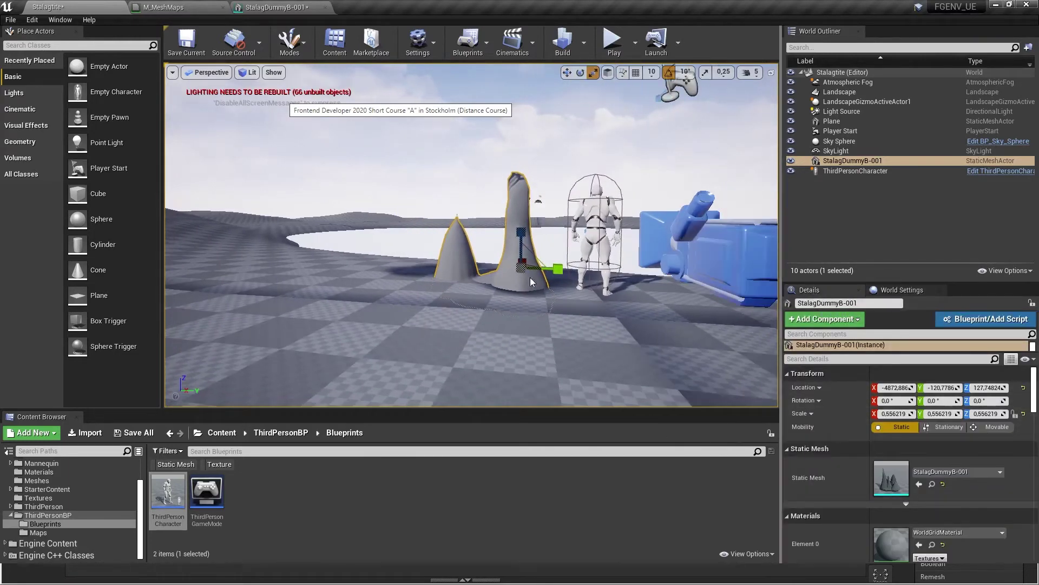
key("w")
left_click_drag(521, 230, 411, 255)
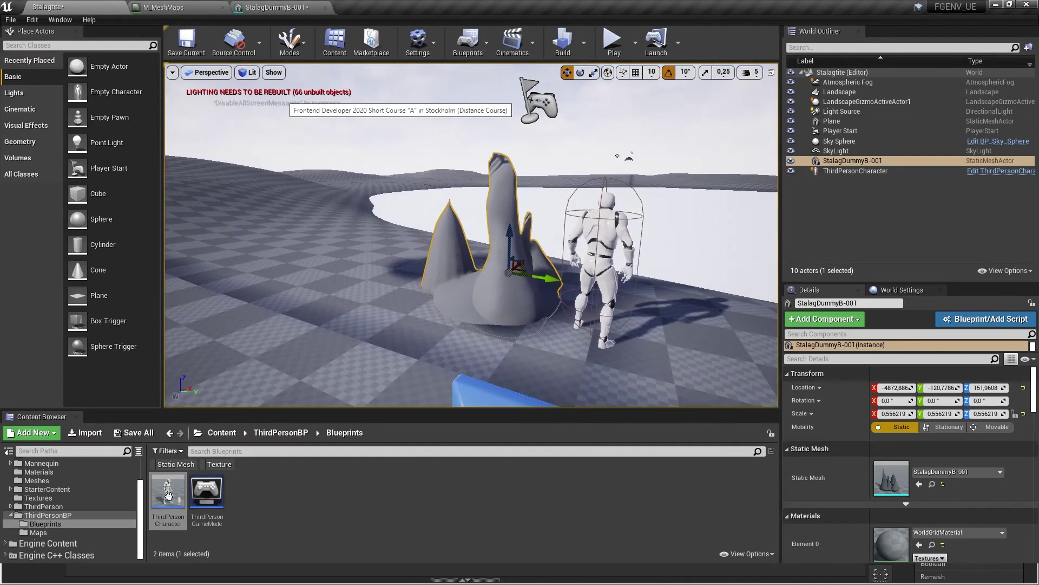
Step: Set StalagDummyB-001's Import Uniform Scale to 50 and reimport the base mesh
left_click(273, 7)
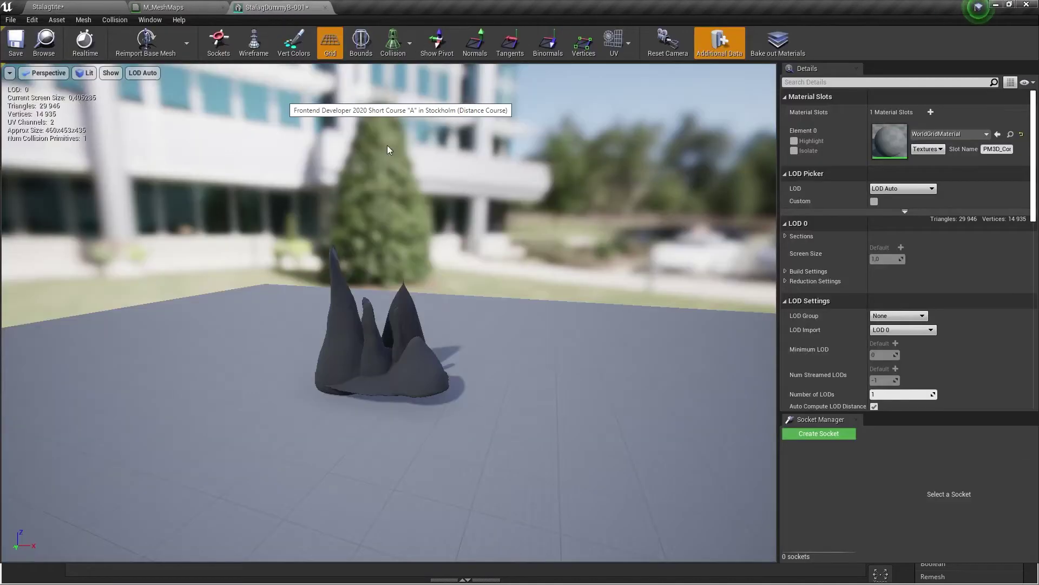
left_click(830, 81)
type("import")
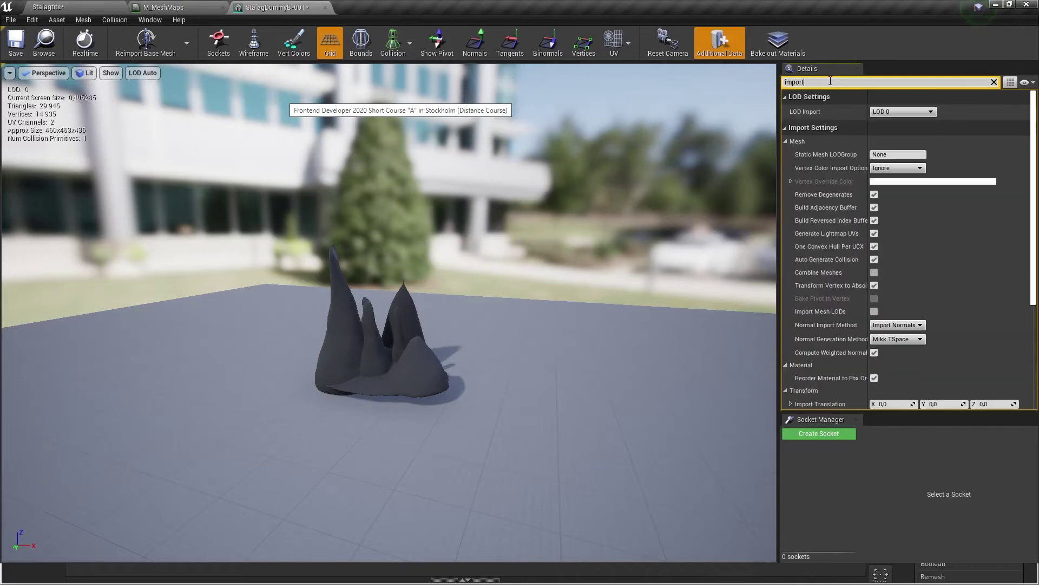
scroll(849, 171, "down", 5)
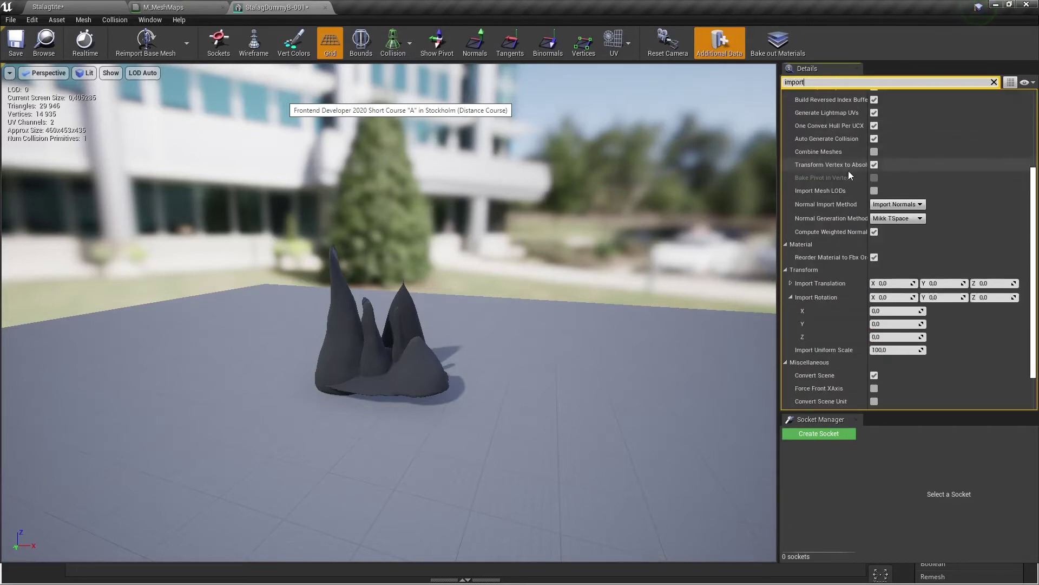
left_click(893, 312)
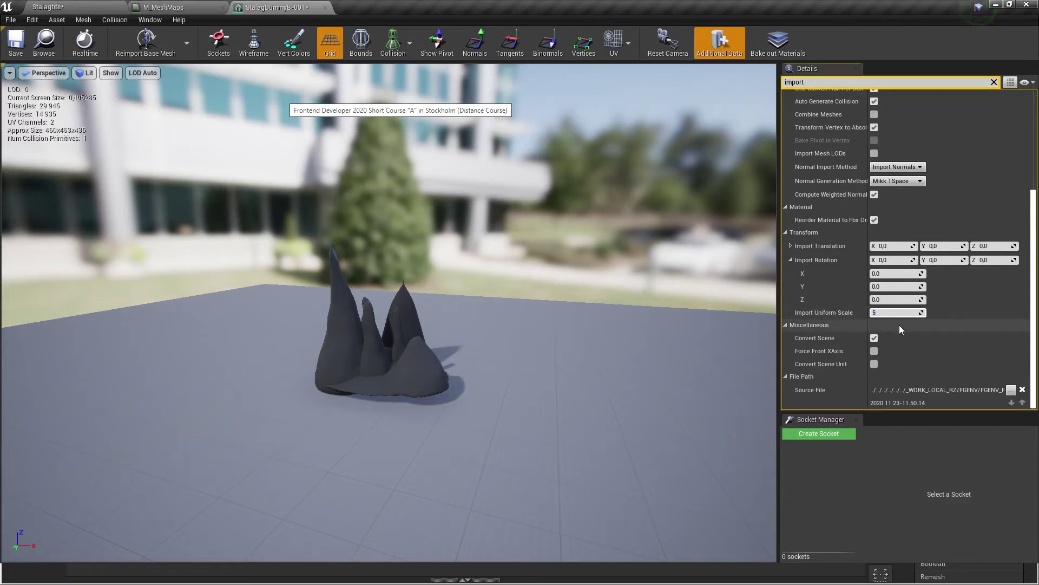
left_click(145, 42)
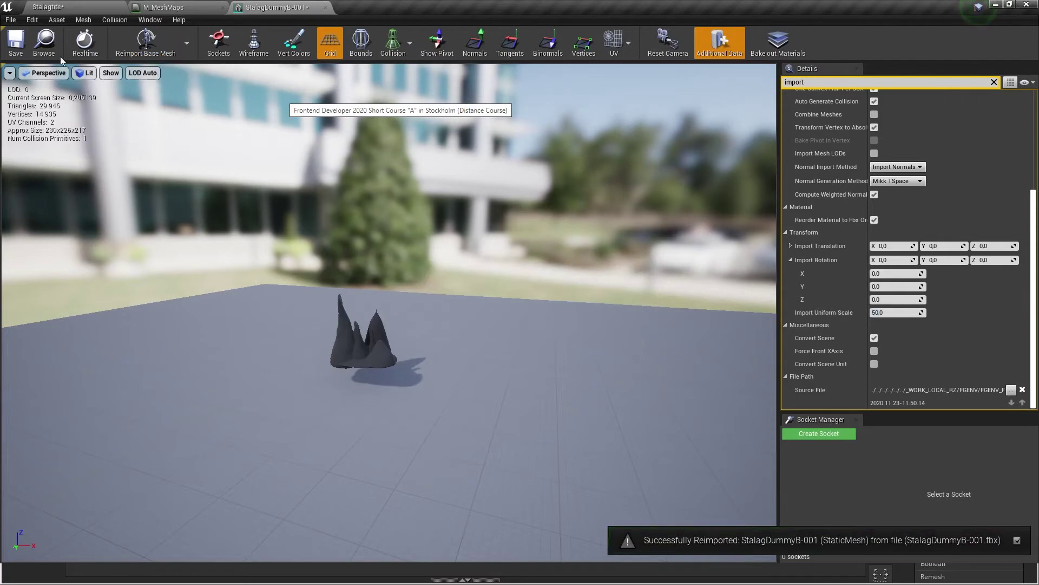
Step: Reset the scale of the StalagDummyB-001 actor in the Stalagtite level to a uniform 1.0
left_click(73, 8)
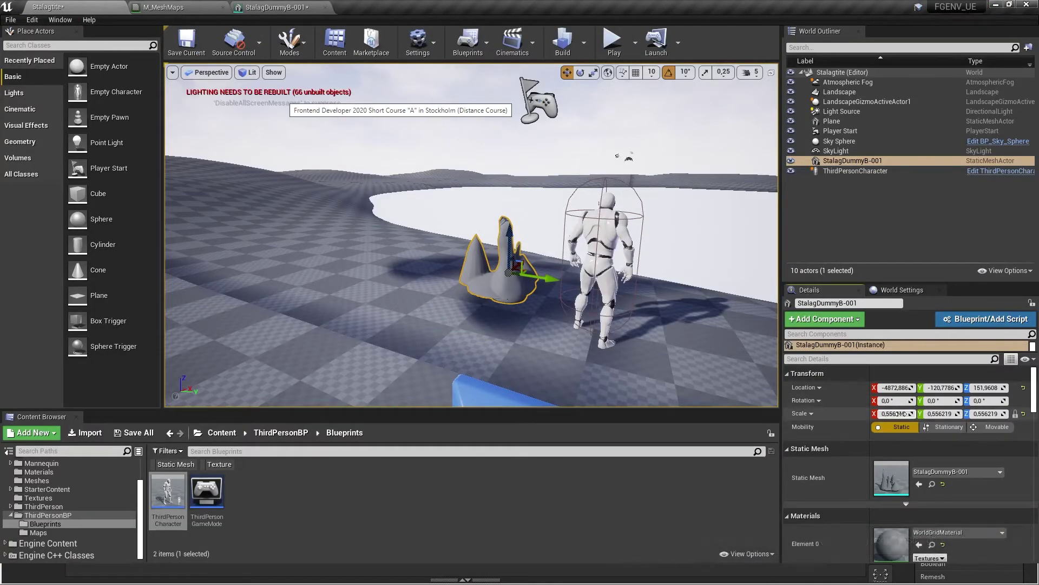
type("1")
key("Return")
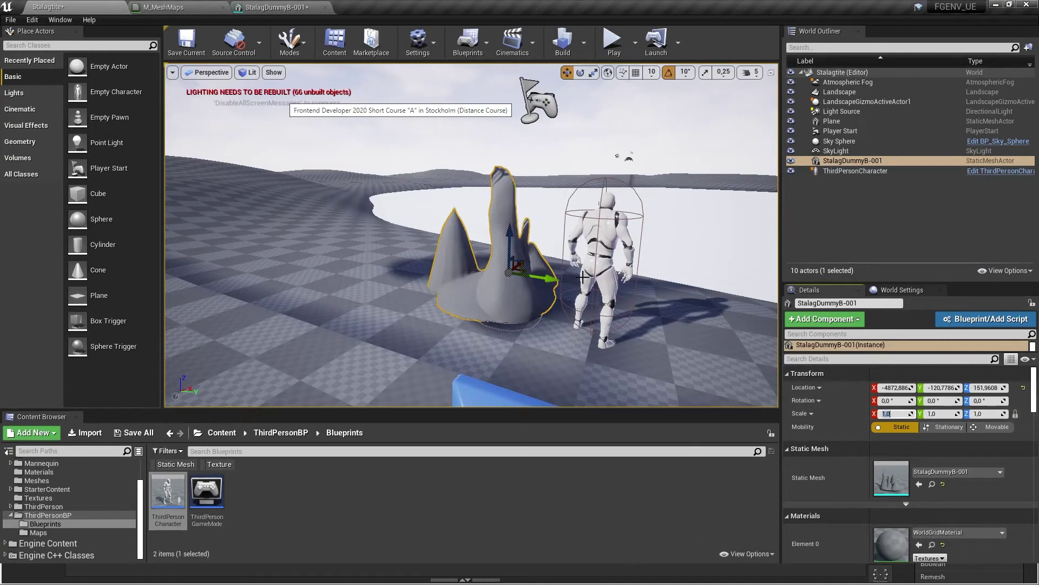
Step: Compare the stalagmite cluster's size beside the character with the stalagmites in the cave reference images
right_click_drag(614, 280, 561, 280, "alt")
left_click_drag(615, 282, 669, 282, "alt")
right_click_drag(615, 283, 675, 283, "alt")
right_click_drag(482, 264, 445, 264, "alt")
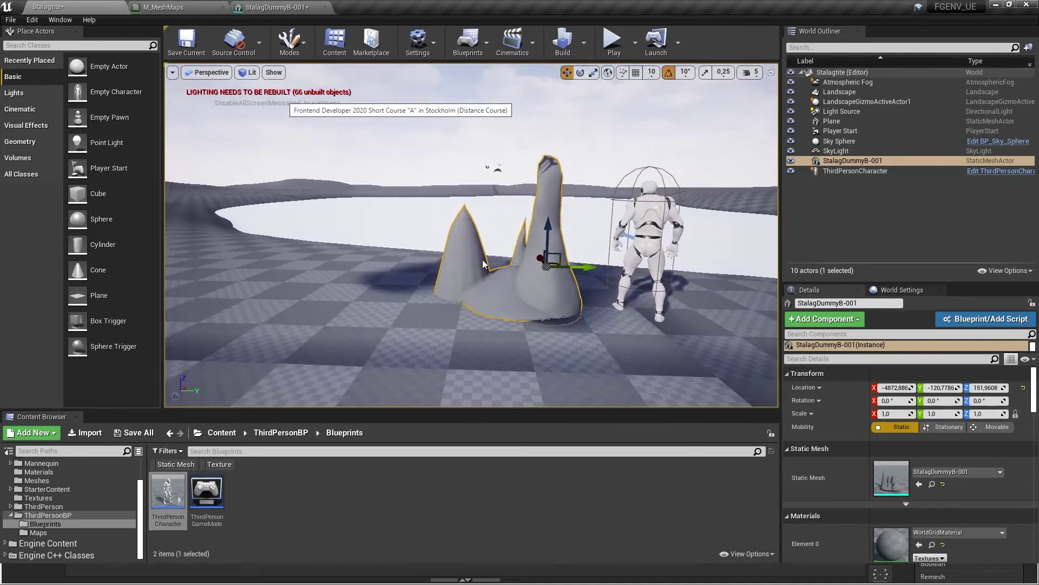
key("alt+Tab")
key("Tab")
key("Tab")
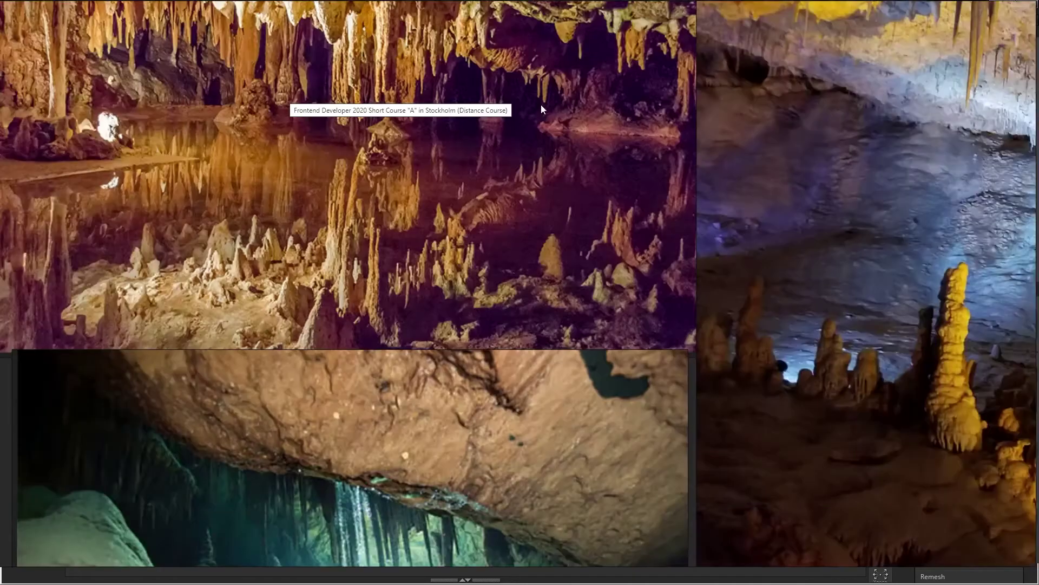
key("alt+Tab")
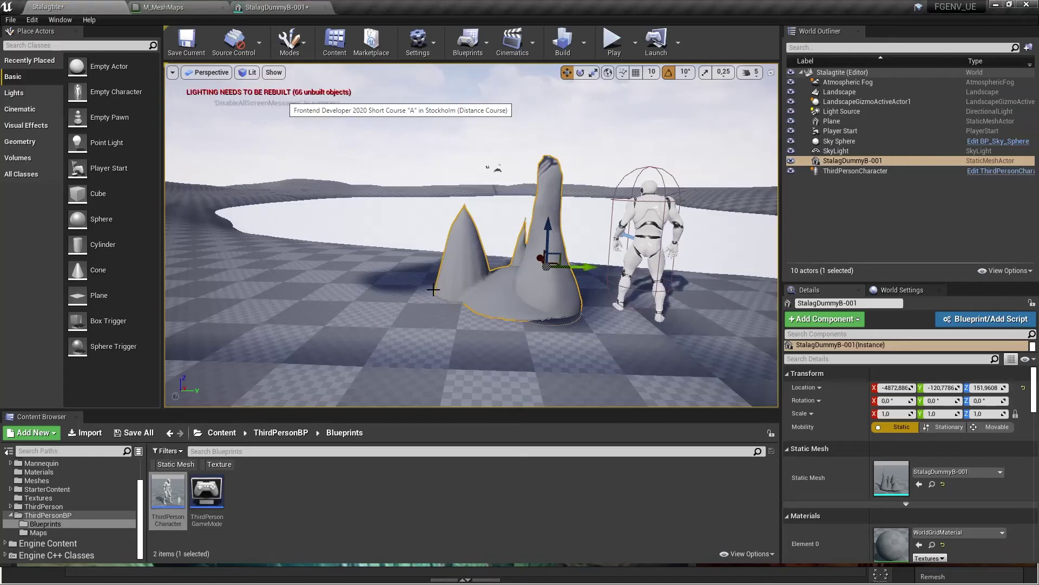
Step: Place a duplicate of the stalagmite cluster behind the original at about X -4423, Y -17, rotated -160° about Z
scroll(711, 304, "down", 4)
left_click_drag(712, 305, 503, 206, "alt")
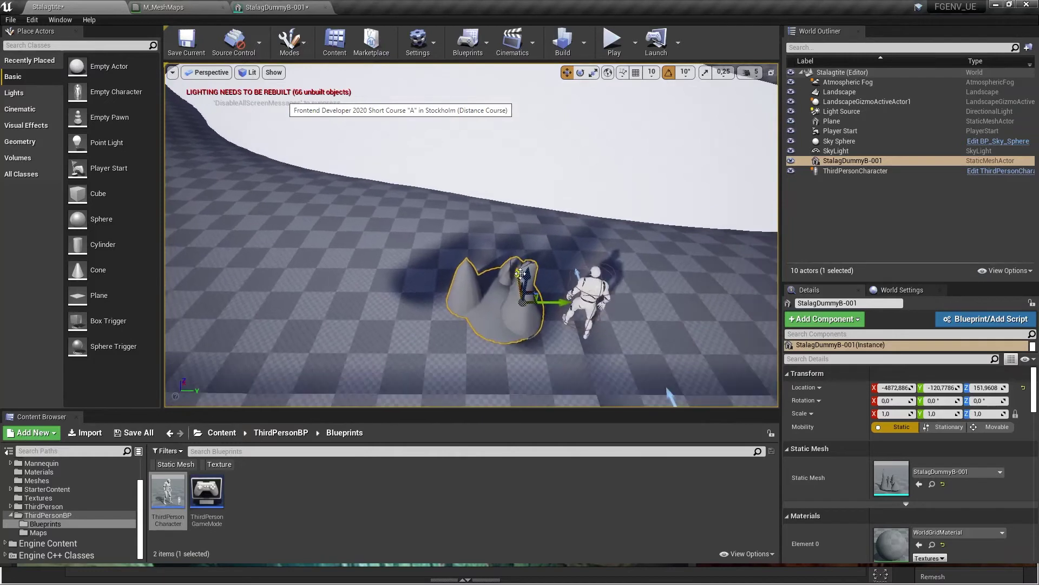
left_click_drag(517, 267, 620, 249)
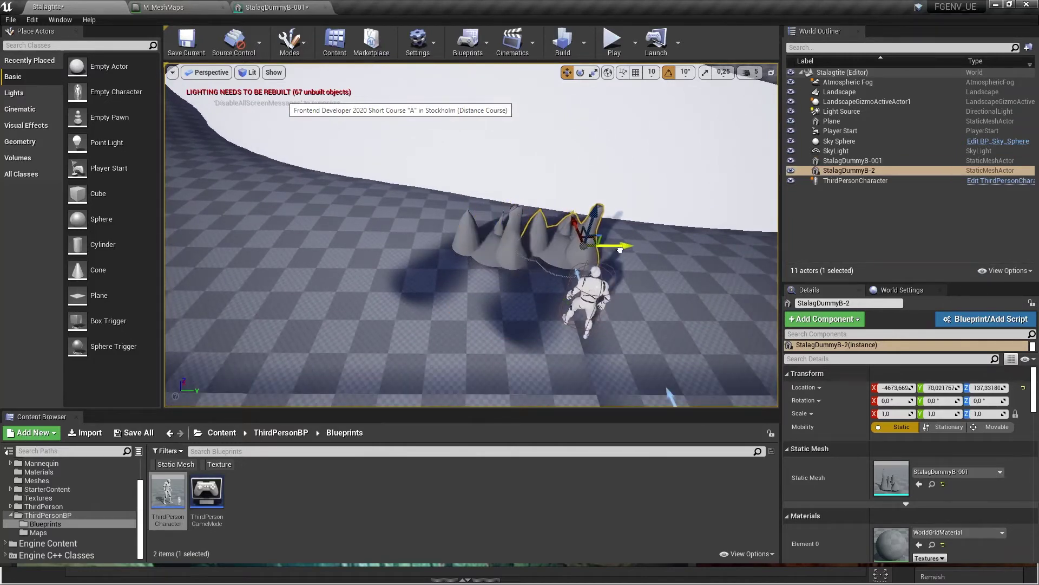
left_click_drag(549, 265, 523, 201)
key("w")
key("w")
right_click_drag(552, 227, 536, 151)
Step: Scale the duplicated stalagmite cluster down to about 0.76 in X and 0.88 in Y and Z
key("r")
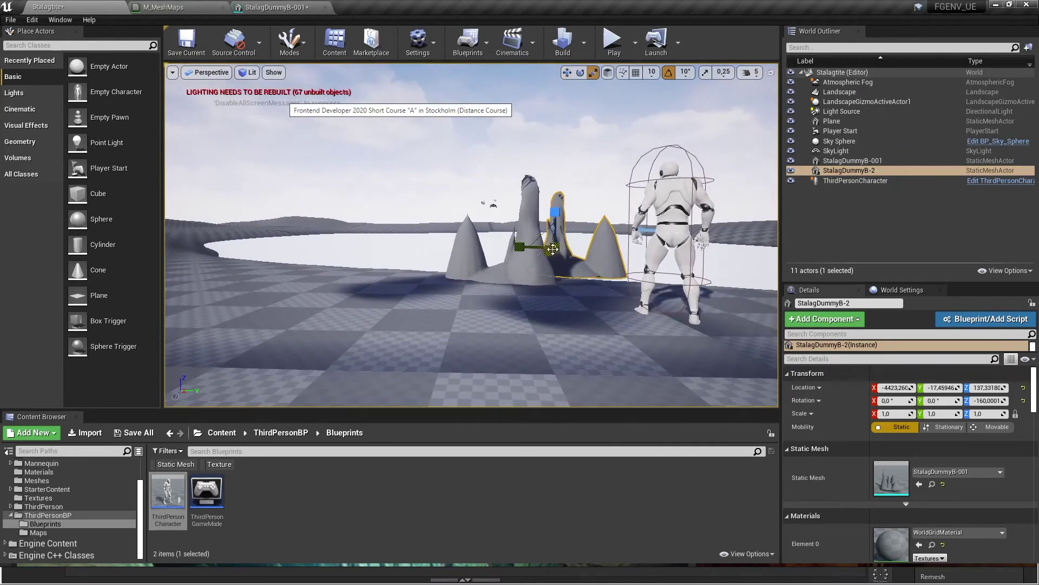
left_click_drag(552, 249, 541, 248)
right_click_drag(571, 260, 530, 287)
mouse_move(584, 237)
left_mouse_down()
mouse_move(592, 230)
mouse_move(580, 239)
left_mouse_up()
key("w")
scroll(662, 232, "up", 3)
Step: Examine both stalagmite clusters around the character from several angles and compare them with the full cave reference board
left_click_drag(661, 232, 487, 260, "alt")
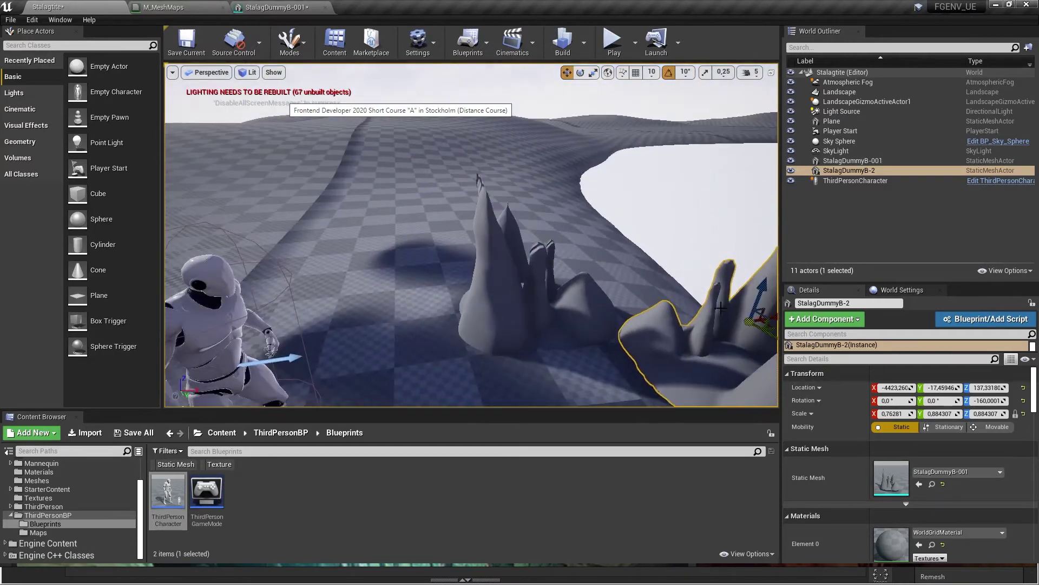
scroll(735, 296, "down", 5)
left_click_drag(579, 257, 533, 265)
left_click_drag(346, 278, 503, 268, "alt")
left_click(345, 278)
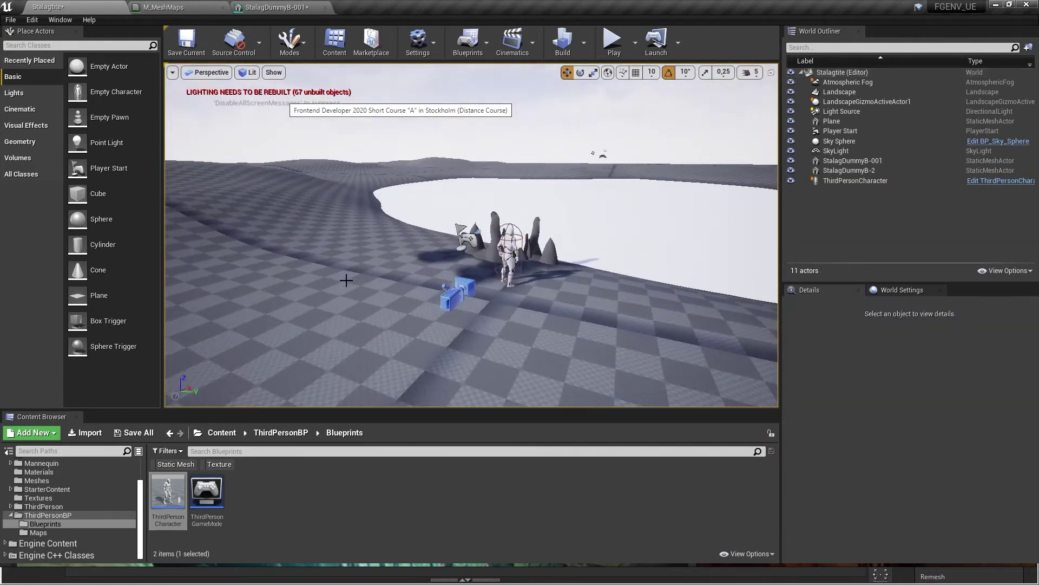
scroll(345, 278, "up", 4)
left_click_drag(346, 278, 352, 238, "alt")
key("alt+Tab")
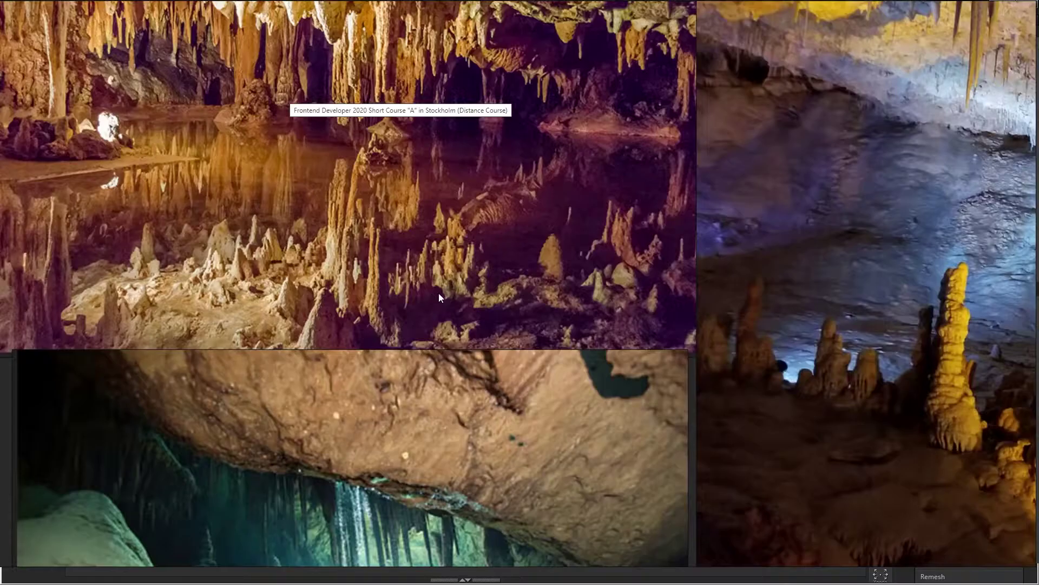
scroll(605, 372, "down", 5)
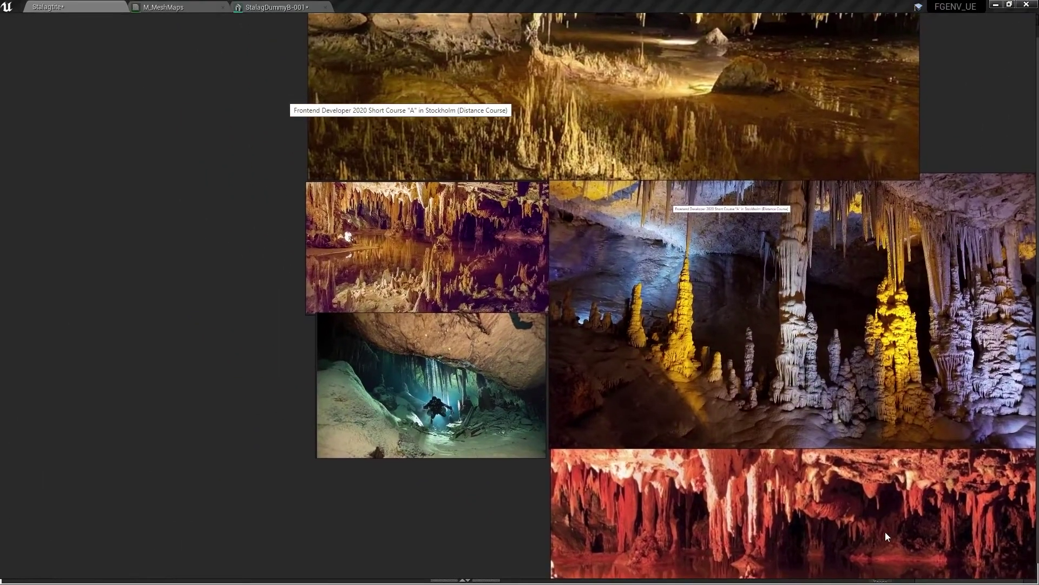
middle_click_drag(885, 532, 686, 343)
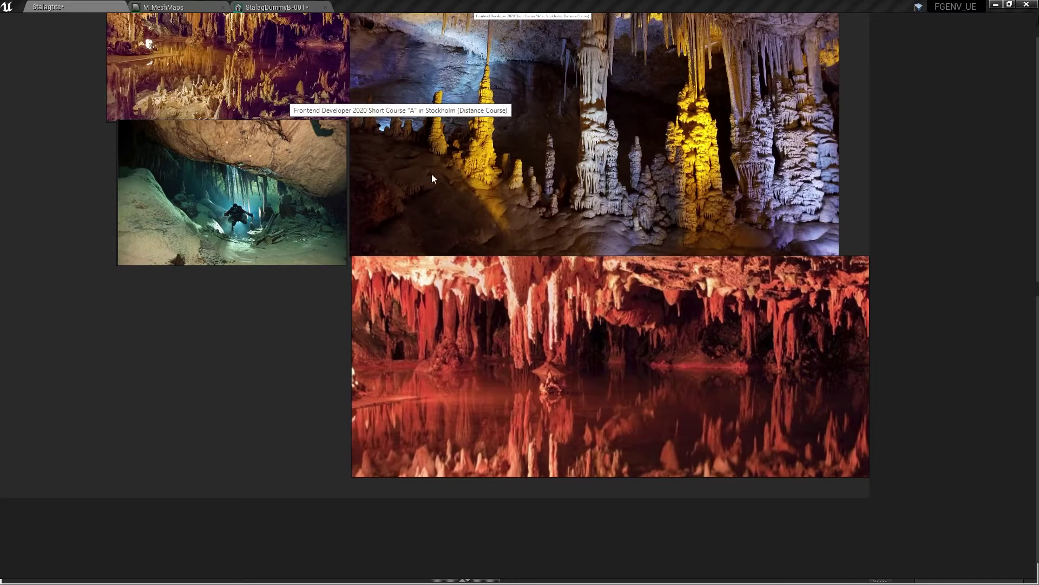
Step: Switch to ZBrush, load the Cone3D primitive and convert it to a PolyMesh3D
key("super+Tab")
left_click(559, 145)
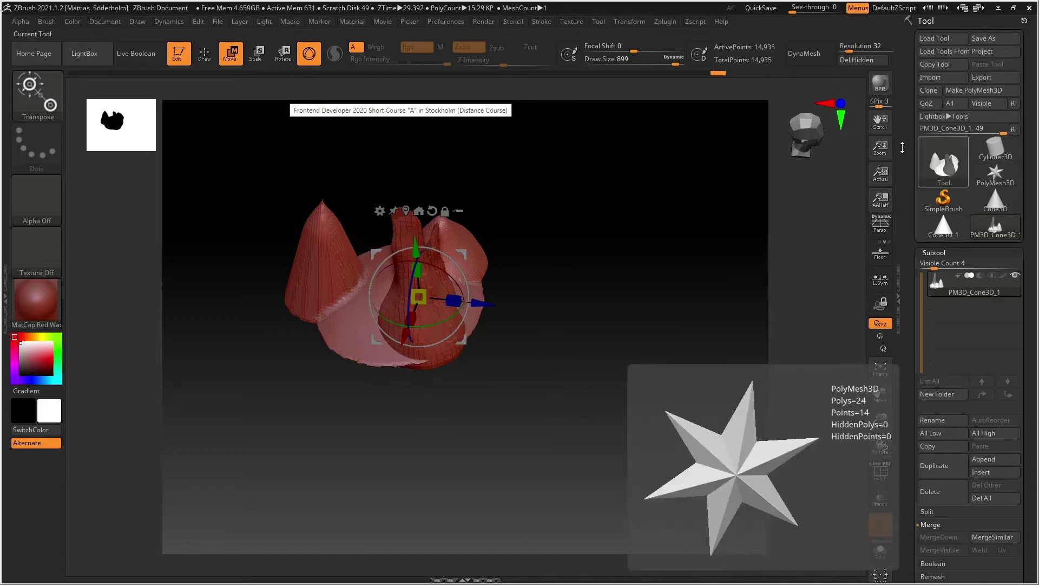
left_click(1002, 200)
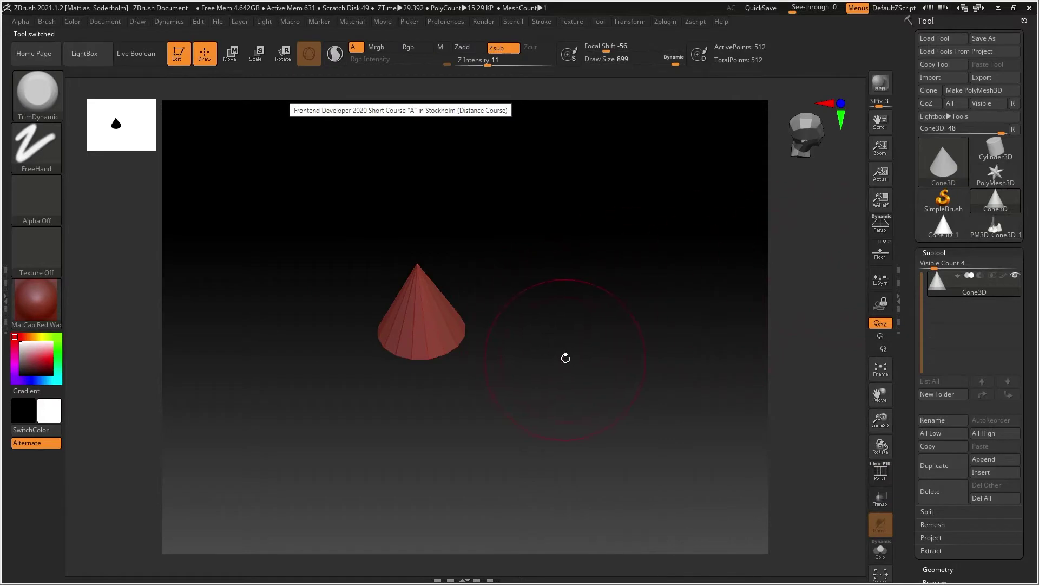
left_click(989, 91)
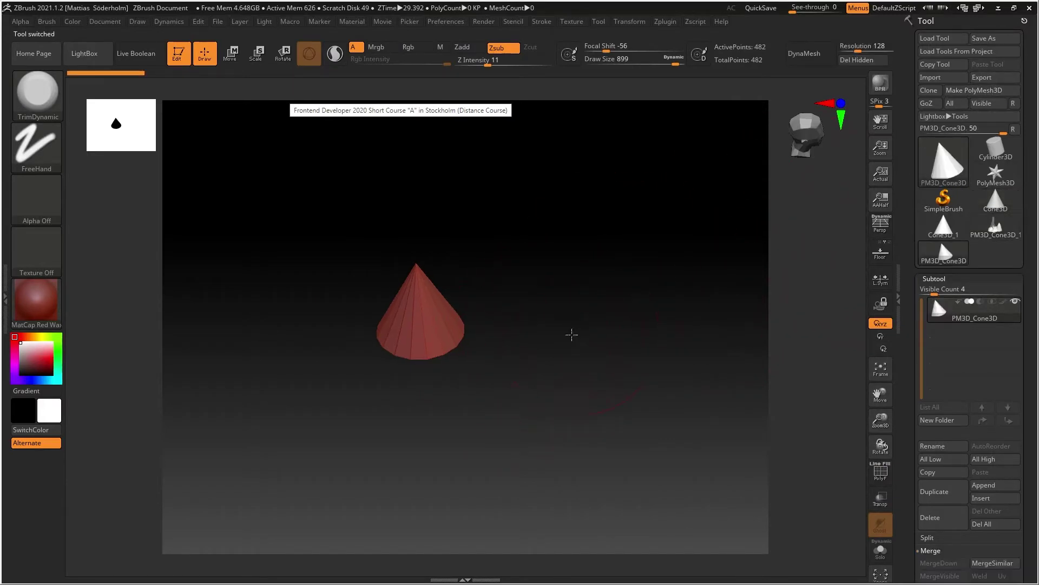
Step: Blunt the cone's pointed tip with the TrimDynamic brush
left_click_drag(572, 335, 583, 353, "alt")
key("r")
left_click_drag(443, 298, 543, 212)
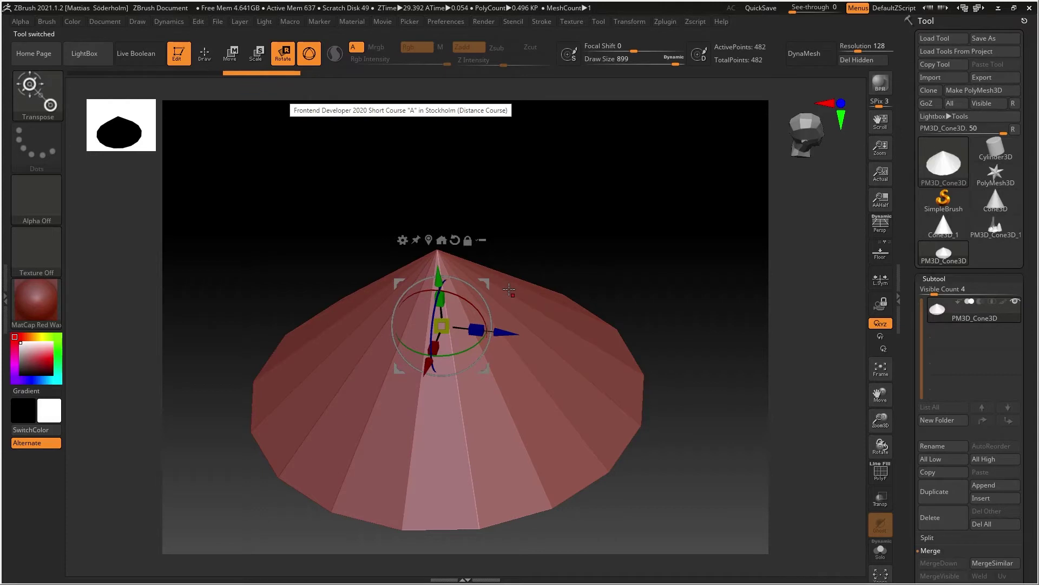
key("b")
key("t")
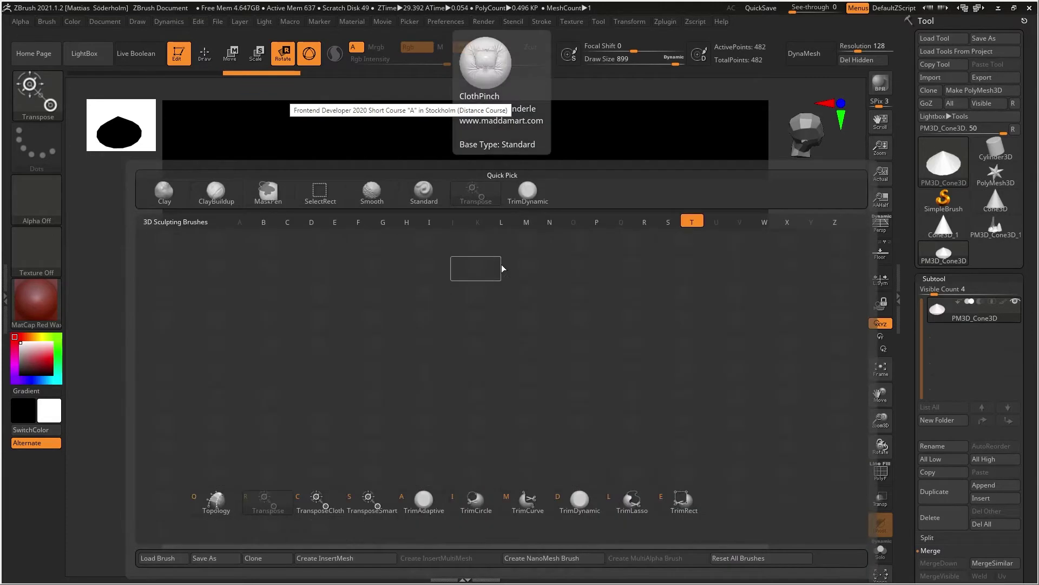
key("d")
left_click_drag(447, 288, 426, 261)
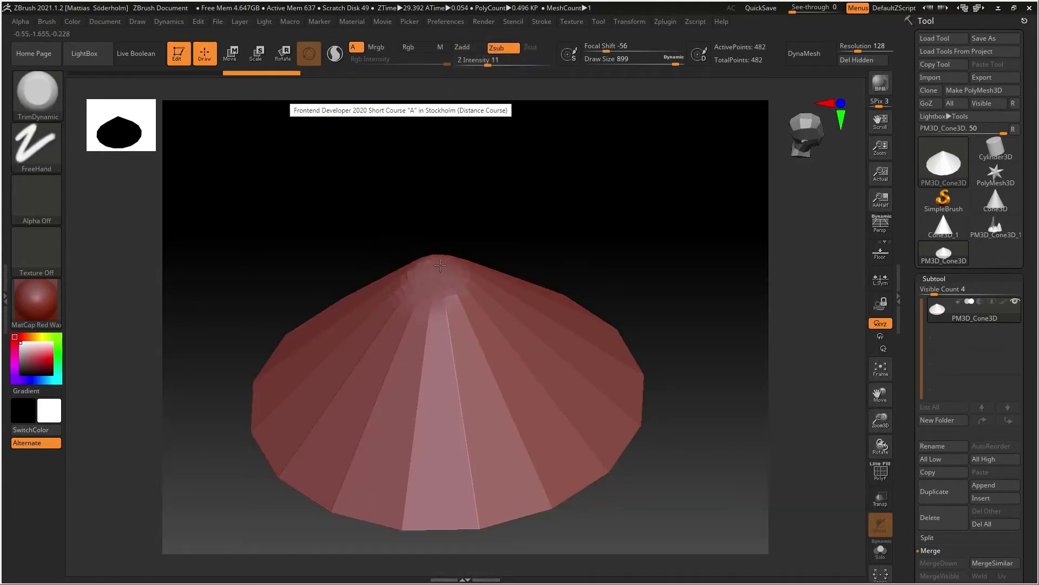
Step: Set the brush's draw size to 921 and trim the area around the cone's tip broader from above
key("space")
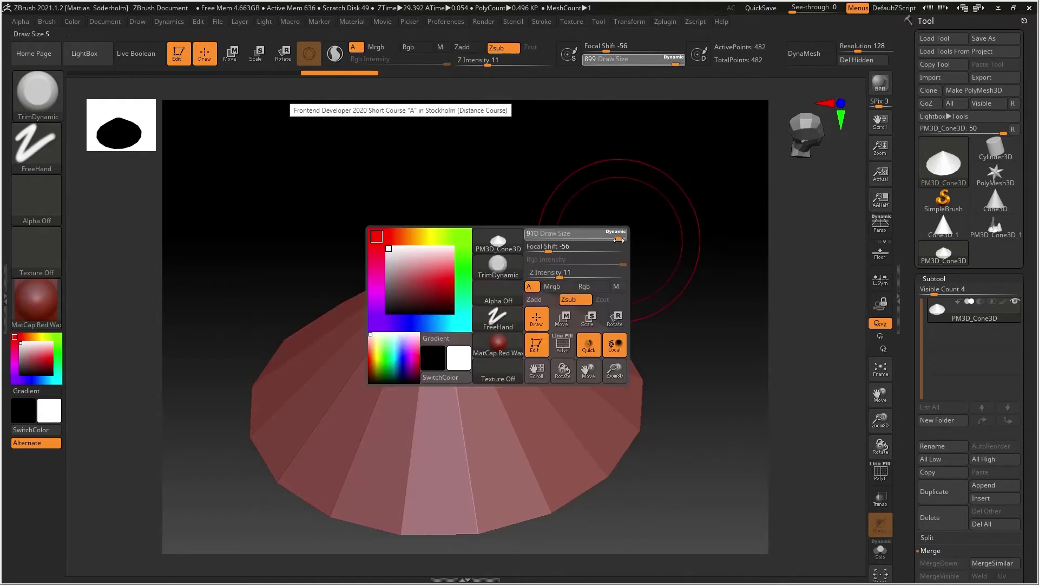
left_click_drag(617, 234, 604, 234)
left_click_drag(654, 176, 660, 227)
left_click_drag(445, 314, 483, 274)
key("space")
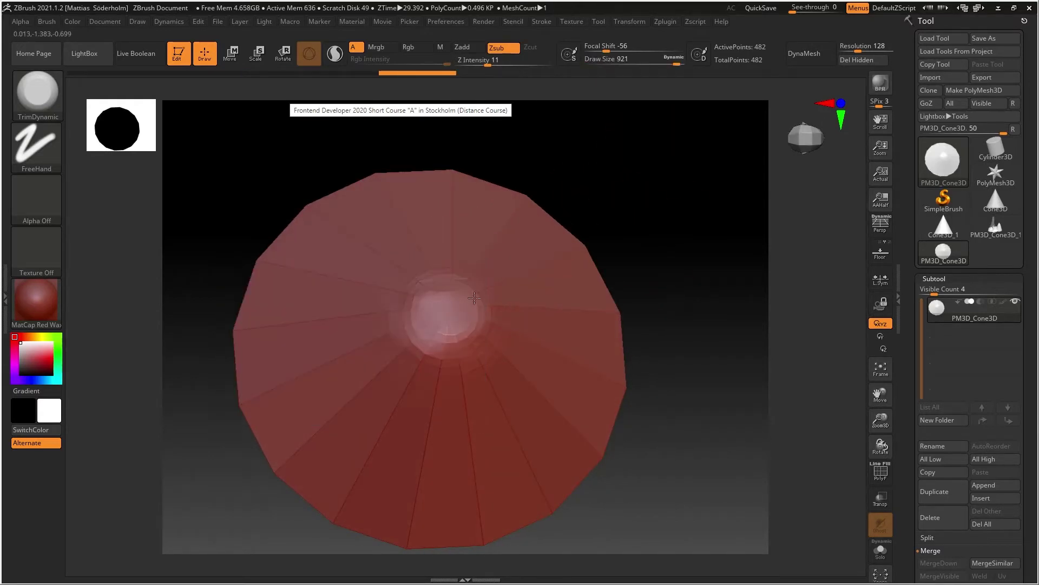
left_click_drag(454, 318, 441, 350)
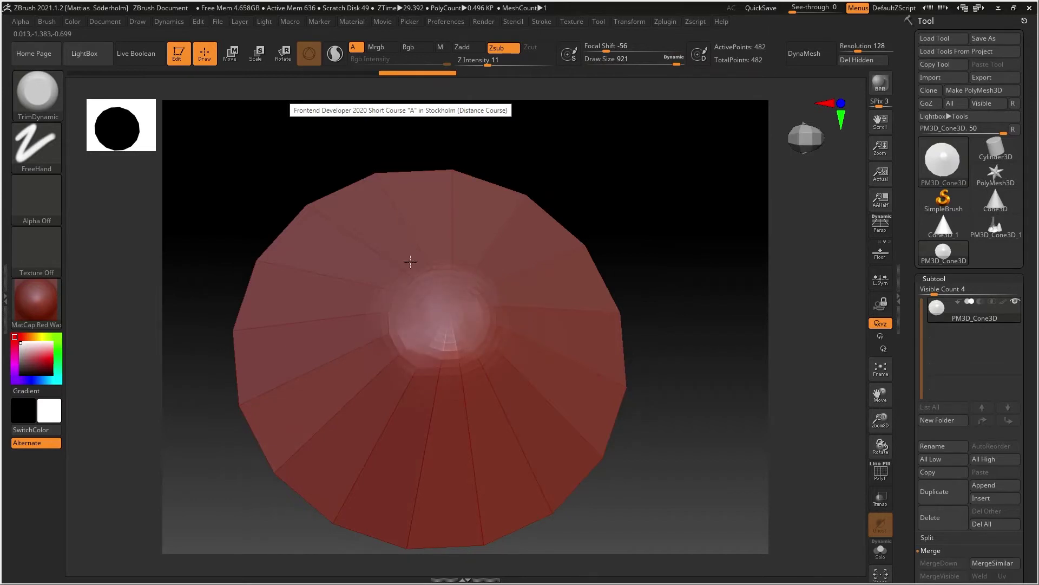
Step: Enable DynaMesh on the cone and remesh it at a resolution of 32, checking the mesh density with the polyframe
left_click_drag(711, 285, 693, 222)
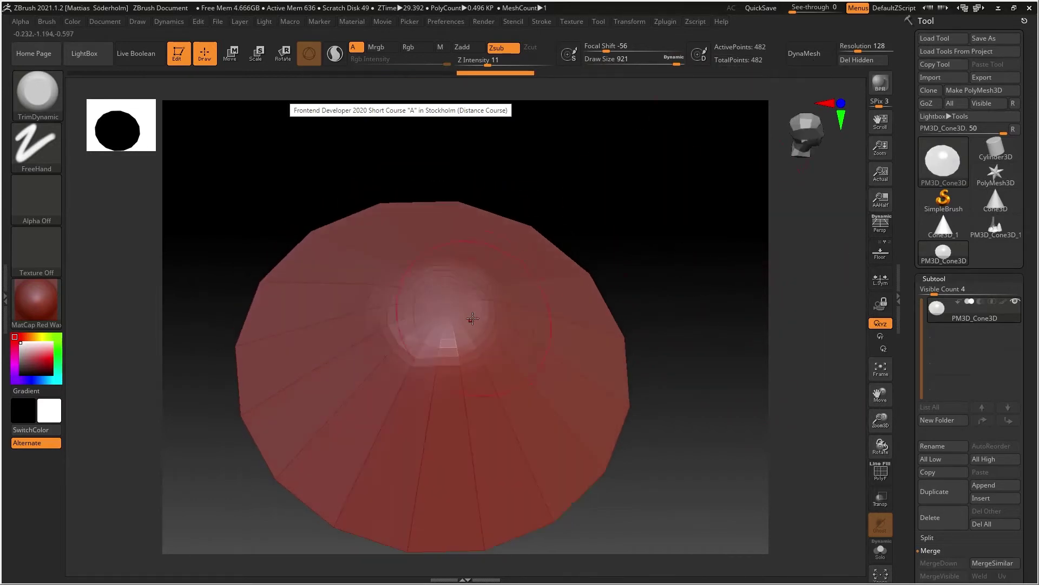
left_click(882, 473)
left_click(882, 472)
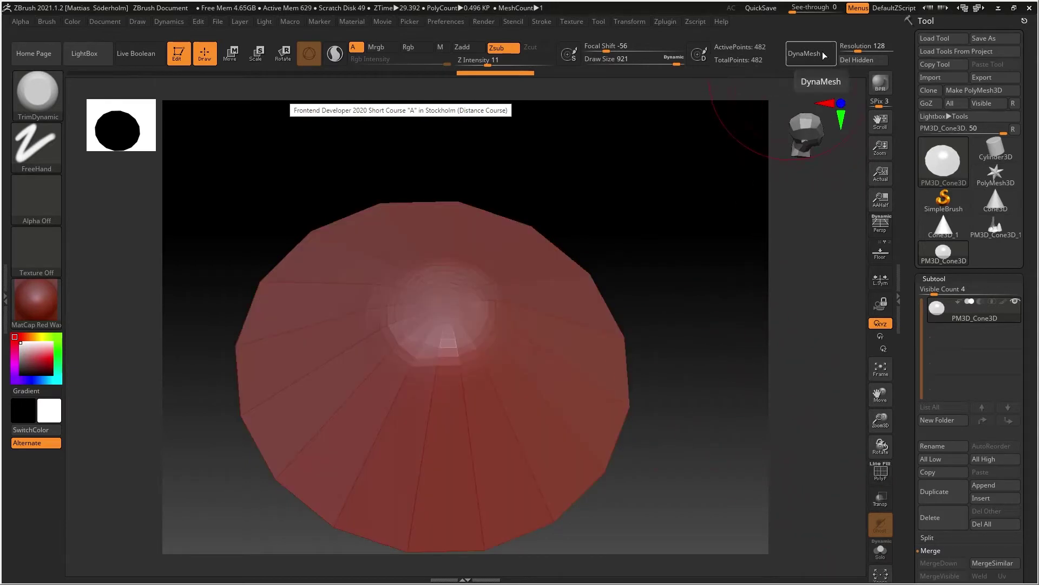
left_click_drag(649, 313, 653, 281)
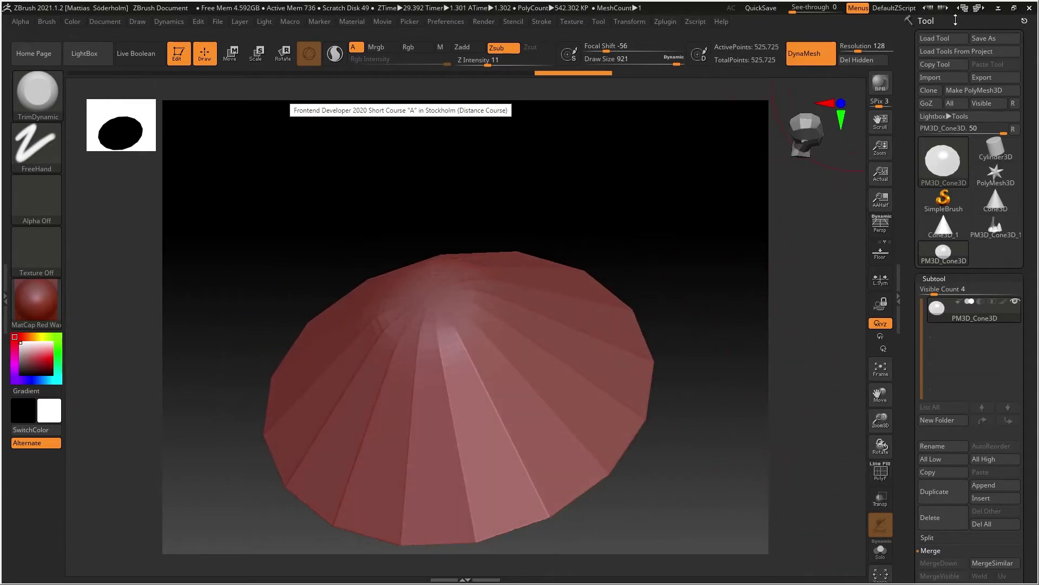
left_click(880, 473)
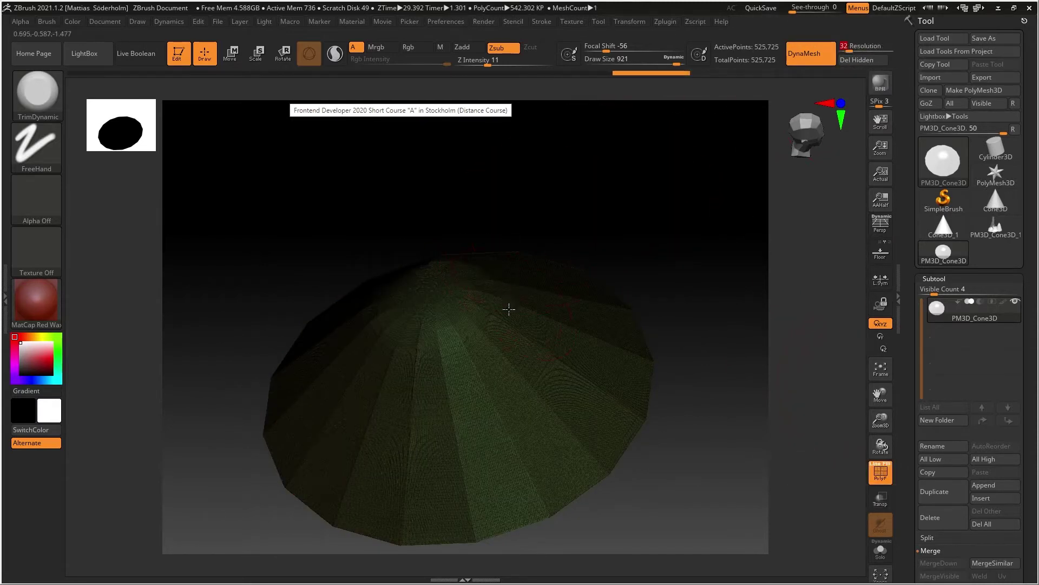
left_click_drag(657, 181, 616, 222, "ctrl")
left_click(881, 473)
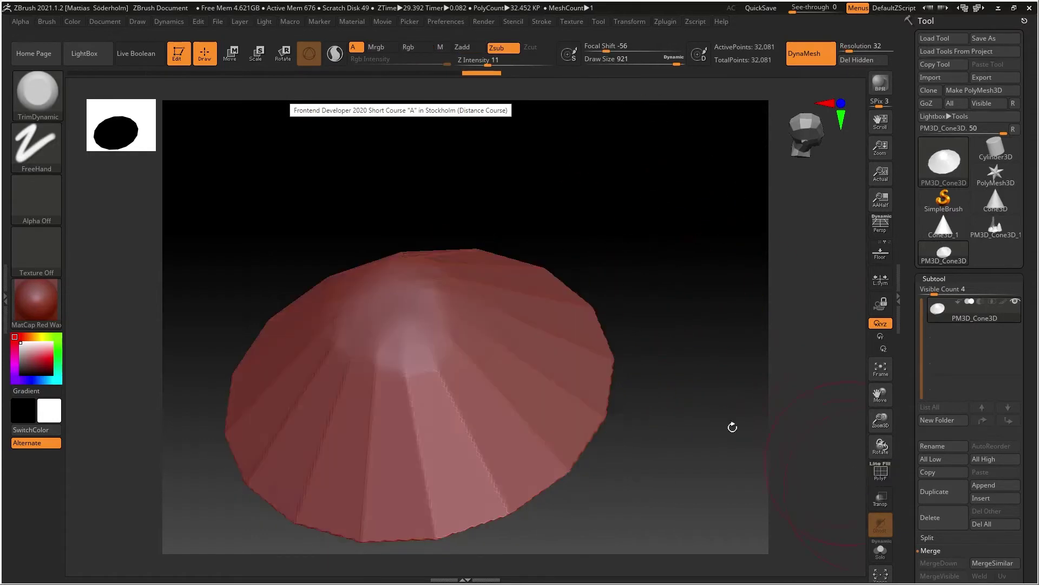
Step: Raise the TrimDynamic brush's Z Intensity to 26 and flatten the cone's top into a wider, rounder cap
left_click_drag(657, 281, 508, 339)
key("space")
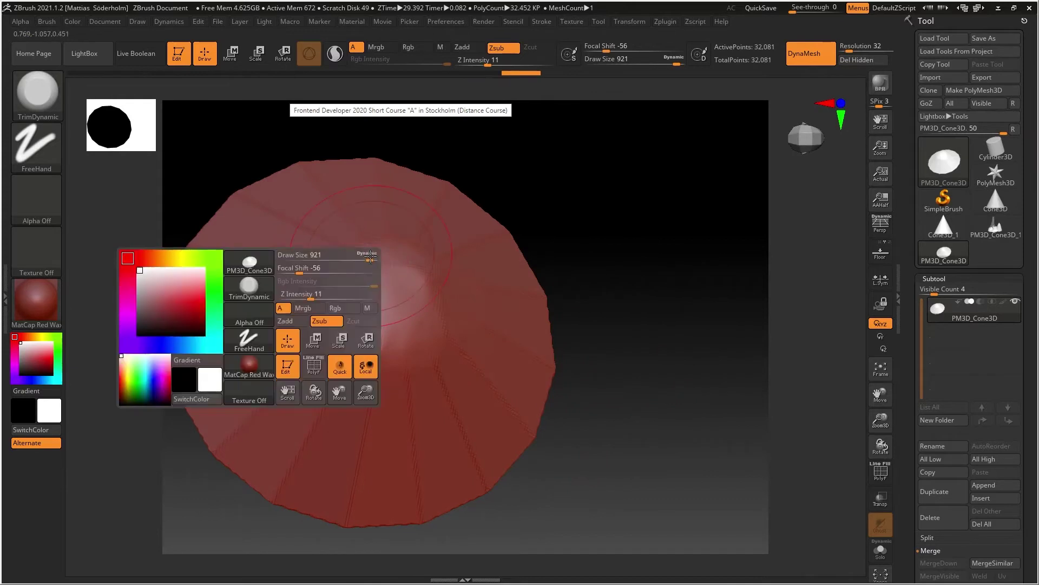
left_click(489, 59)
left_click_drag(492, 62, 505, 62)
mouse_move(385, 297)
left_mouse_down()
mouse_move(387, 310)
mouse_move(379, 287)
mouse_move(336, 335)
mouse_move(368, 368)
mouse_move(414, 276)
mouse_move(296, 233)
left_mouse_up()
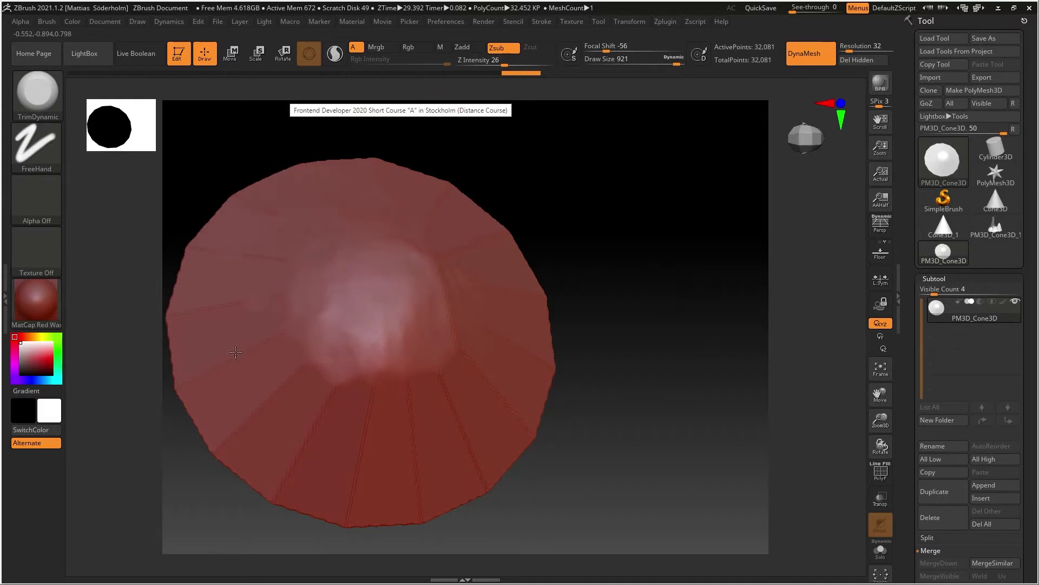
mouse_move(349, 382)
left_mouse_down()
mouse_move(390, 346)
mouse_move(346, 335)
mouse_move(354, 310)
mouse_move(403, 325)
mouse_move(365, 279)
mouse_move(411, 282)
left_mouse_up()
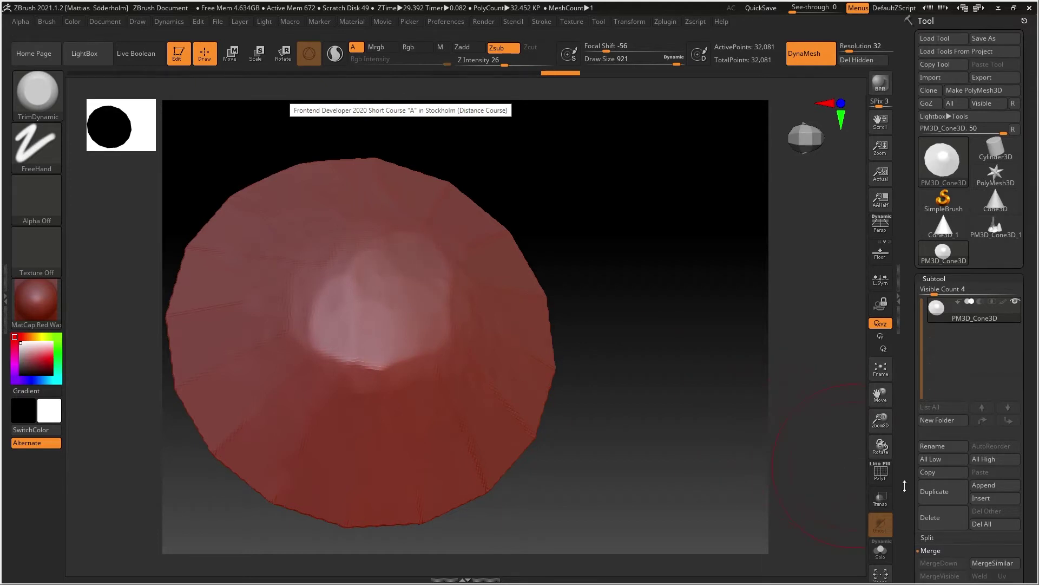
Step: Apply the Unify deformation to the cone
scroll(954, 354, "down", 5)
left_click(942, 373)
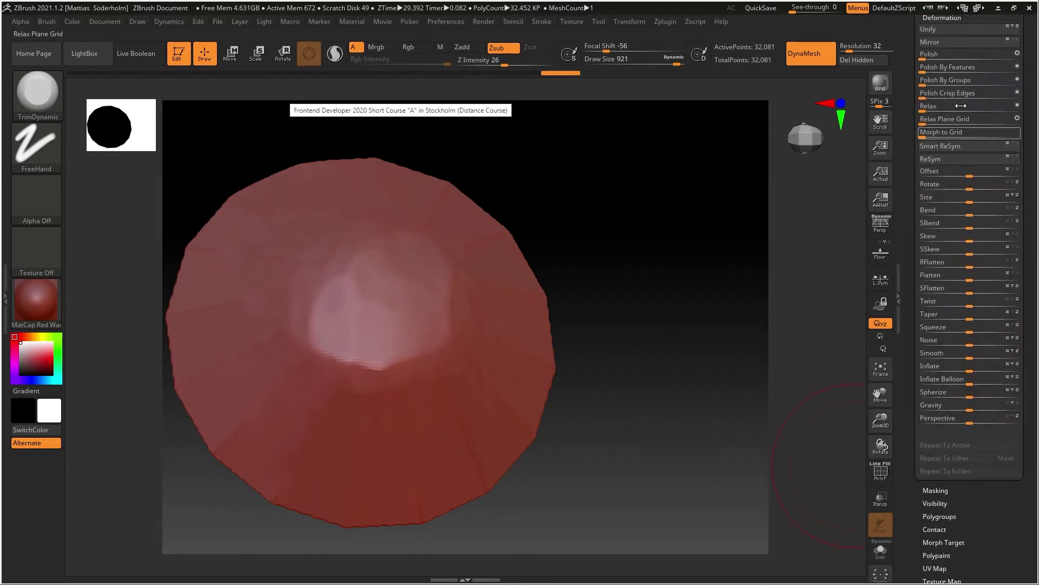
left_click(923, 42)
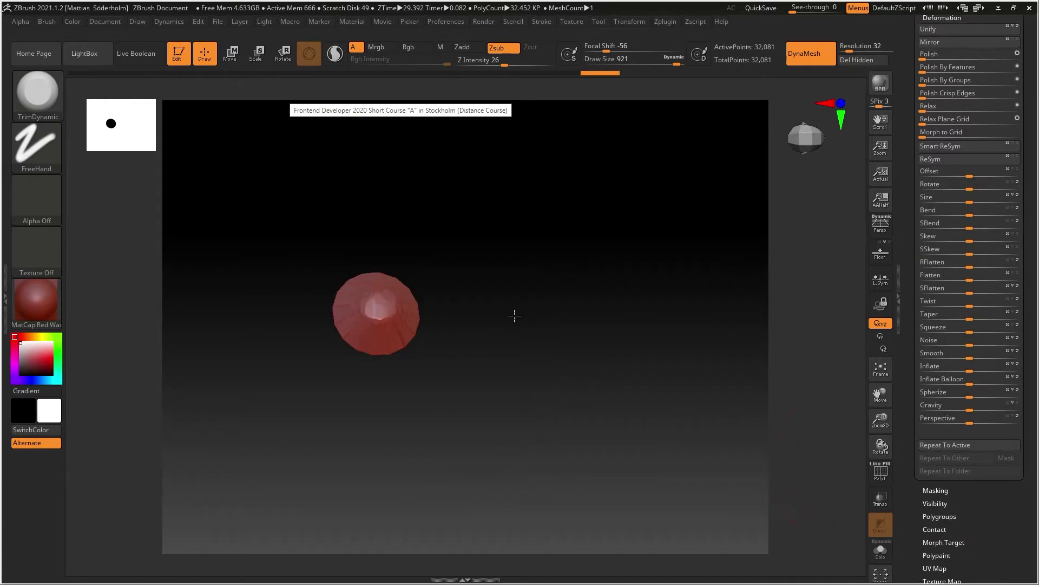
Step: Set the TrimDynamic brush's draw size to 182 and even out the facets around the cone's rounded cap
left_click_drag(513, 315, 631, 404, "alt")
key("space")
left_click_drag(538, 305, 464, 304)
mouse_move(412, 383)
left_mouse_down()
mouse_move(425, 379)
mouse_move(392, 368)
mouse_move(398, 356)
mouse_move(445, 387)
left_mouse_up()
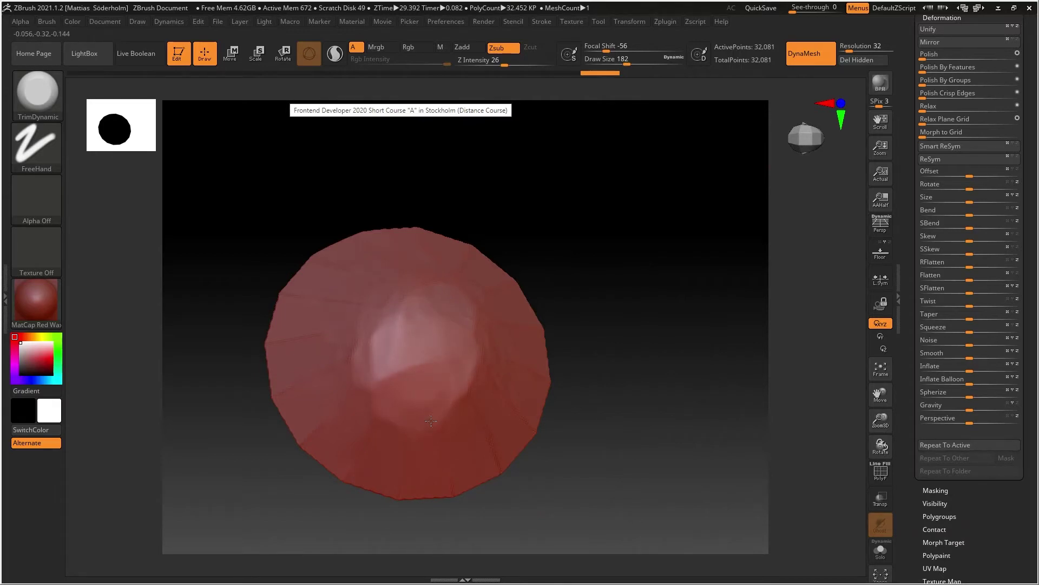
left_click_drag(390, 394, 362, 382)
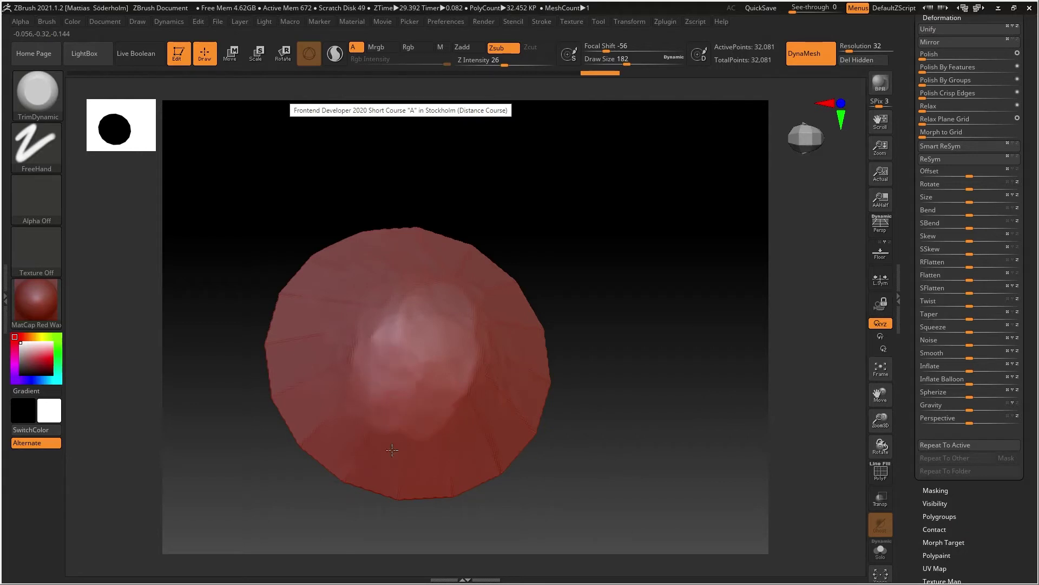
left_click_drag(294, 352, 281, 349)
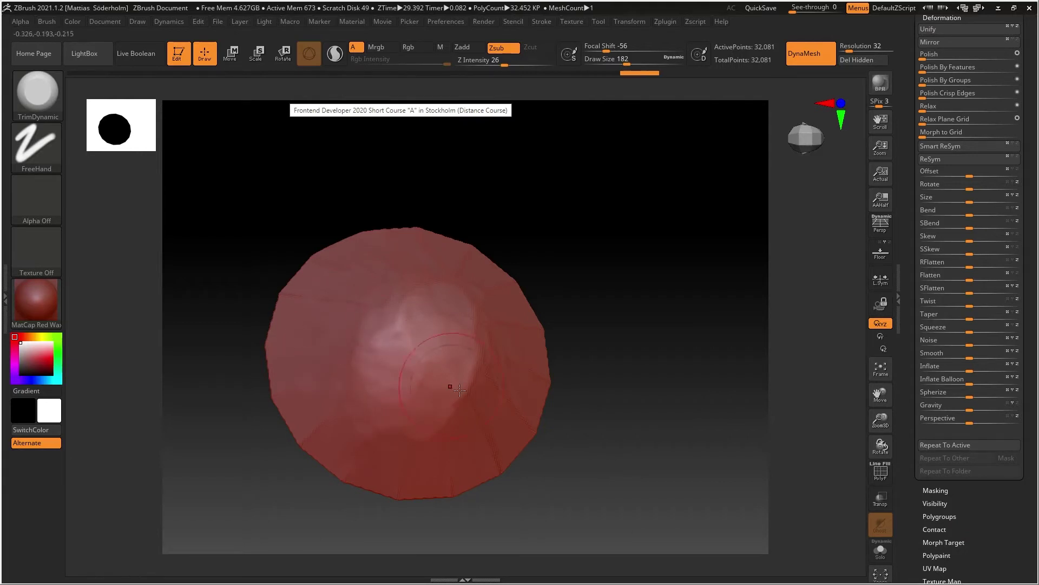
Step: Set the TrimDynamic brush's Z Intensity to 80 and flatten the cone's peak further from an angled view
mouse_move(450, 385)
right_mouse_down()
mouse_move(459, 400)
mouse_move(447, 368)
right_mouse_up()
left_click_drag(398, 364, 399, 362)
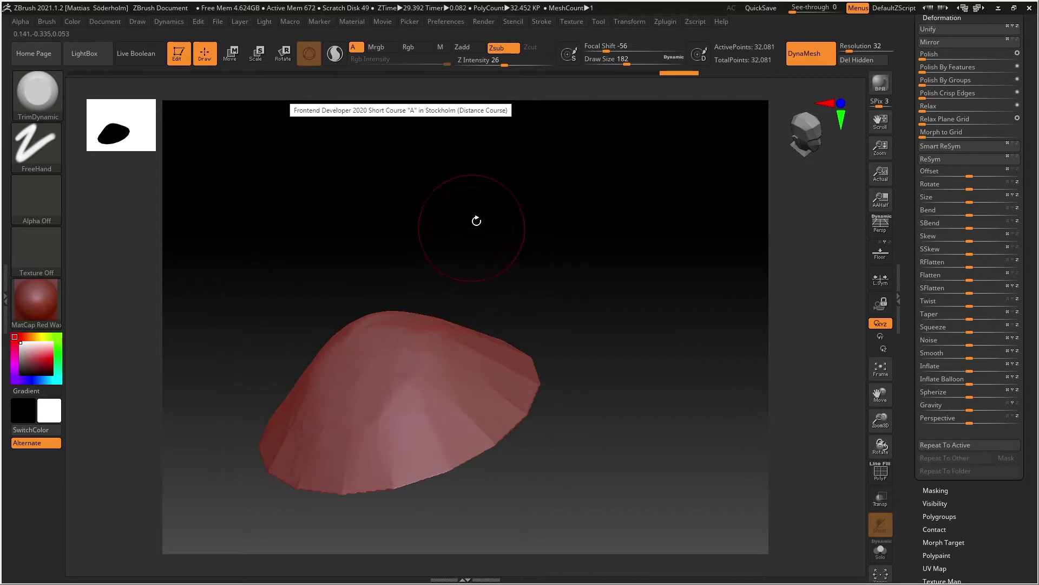
left_click(538, 64)
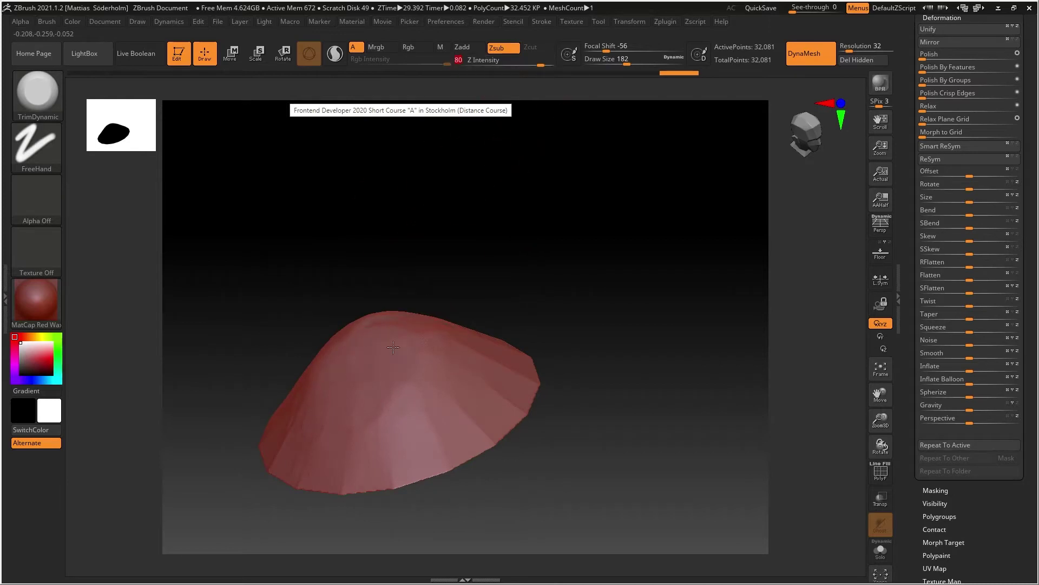
left_click_drag(381, 322, 504, 258)
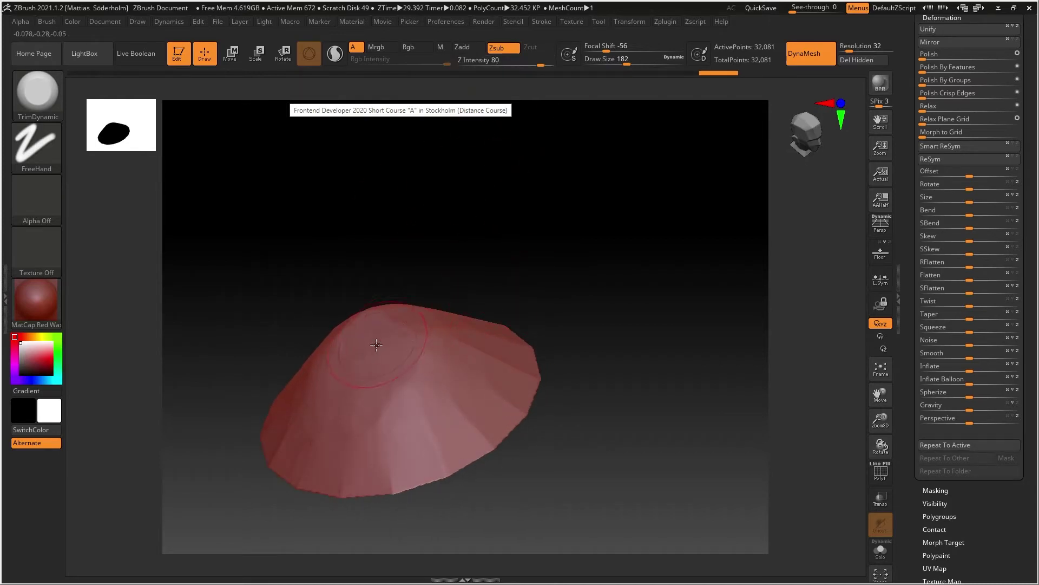
Step: Build up thick, overlapping ridges around the cone's rim, sides and top with the ClayBuildup brush, smoothing them where needed
key("b")
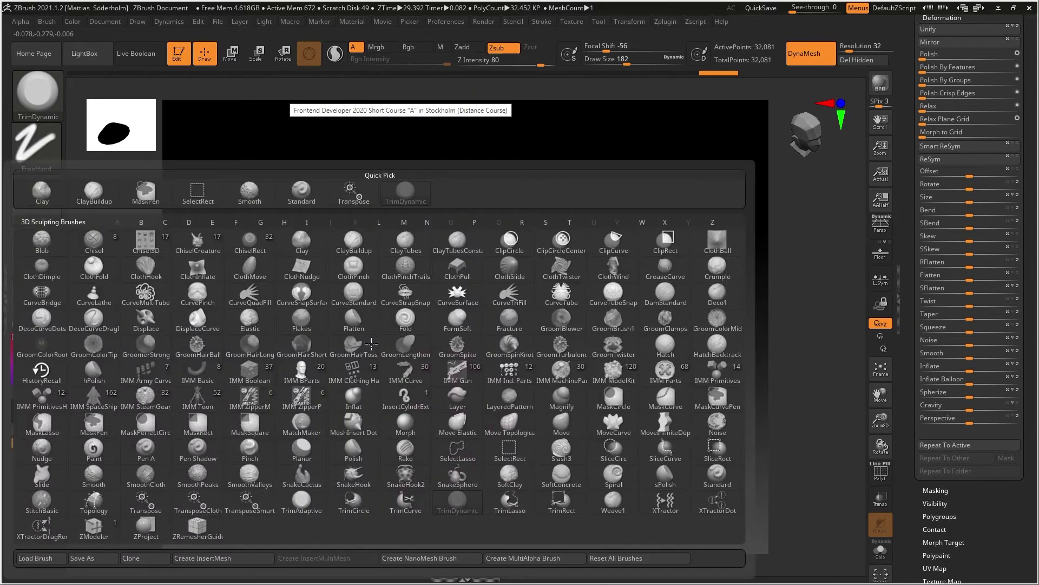
key("c")
key("b")
mouse_move(382, 371)
left_mouse_down()
mouse_move(381, 409)
mouse_move(344, 414)
left_mouse_up()
mouse_move(310, 391)
right_mouse_down()
mouse_move(373, 360)
mouse_move(405, 380)
right_mouse_up()
mouse_move(379, 395)
left_mouse_down("shift")
mouse_move(352, 414)
mouse_move(415, 403)
mouse_move(406, 349)
left_mouse_up("shift")
mouse_move(373, 461)
left_mouse_down()
mouse_move(440, 458)
mouse_move(457, 447)
mouse_move(490, 358)
left_mouse_up()
mouse_move(501, 360)
right_mouse_down()
mouse_move(534, 411)
mouse_move(527, 403)
right_mouse_up()
left_click_drag(490, 346, 437, 263)
mouse_move(437, 264)
right_mouse_down()
mouse_move(379, 233)
mouse_move(260, 238)
mouse_move(218, 253)
right_mouse_up()
left_click_drag(235, 347, 337, 499)
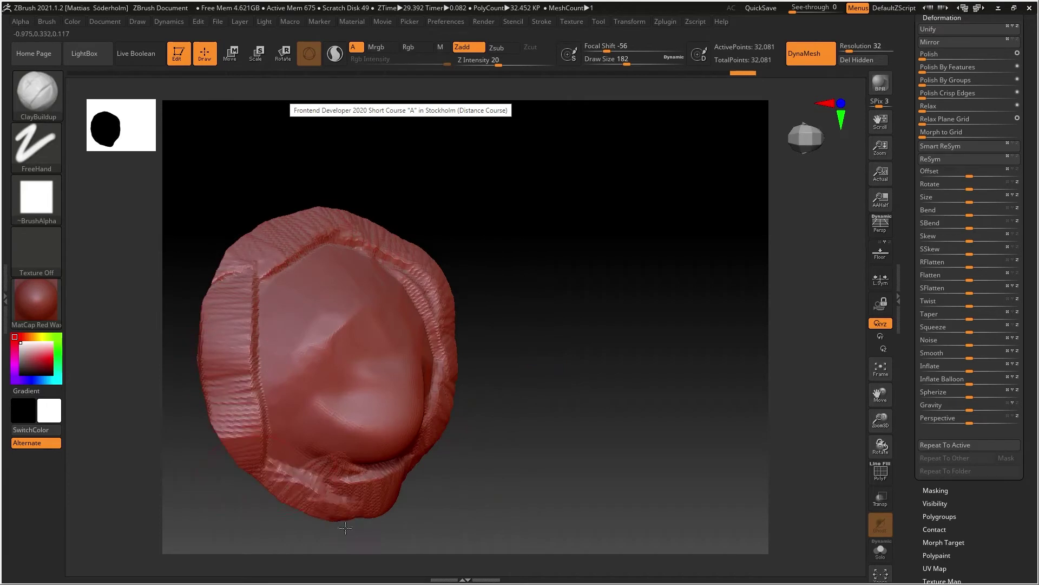
mouse_move(391, 453)
left_mouse_down()
mouse_move(343, 449)
mouse_move(255, 378)
mouse_move(308, 300)
mouse_move(429, 287)
left_mouse_up()
Step: Set the ClayBuildup brush's Z Intensity to 5 and add softer crossing strokes over the rock's top and sides
left_click(495, 61)
type("5")
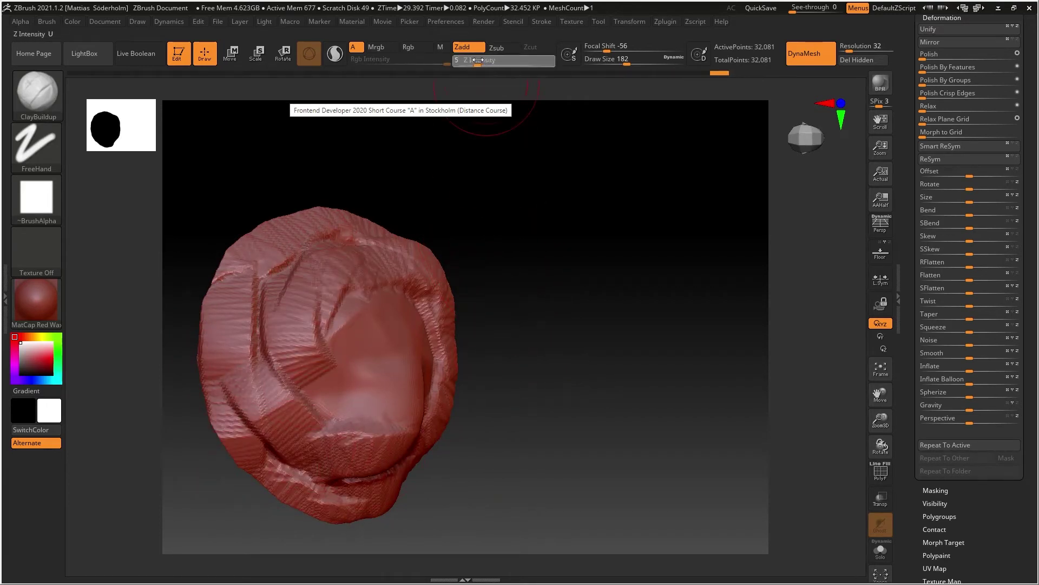
key("Return")
left_click_drag(582, 238, 530, 263)
mouse_move(324, 289)
left_mouse_down()
mouse_move(279, 466)
mouse_move(452, 425)
left_mouse_up()
mouse_move(460, 325)
left_mouse_down()
mouse_move(433, 420)
mouse_move(330, 414)
left_mouse_up()
left_click_drag(328, 318, 401, 374)
mouse_move(524, 448)
left_mouse_down()
mouse_move(494, 372)
mouse_move(461, 374)
mouse_move(482, 391)
mouse_move(508, 355)
mouse_move(495, 331)
left_mouse_up()
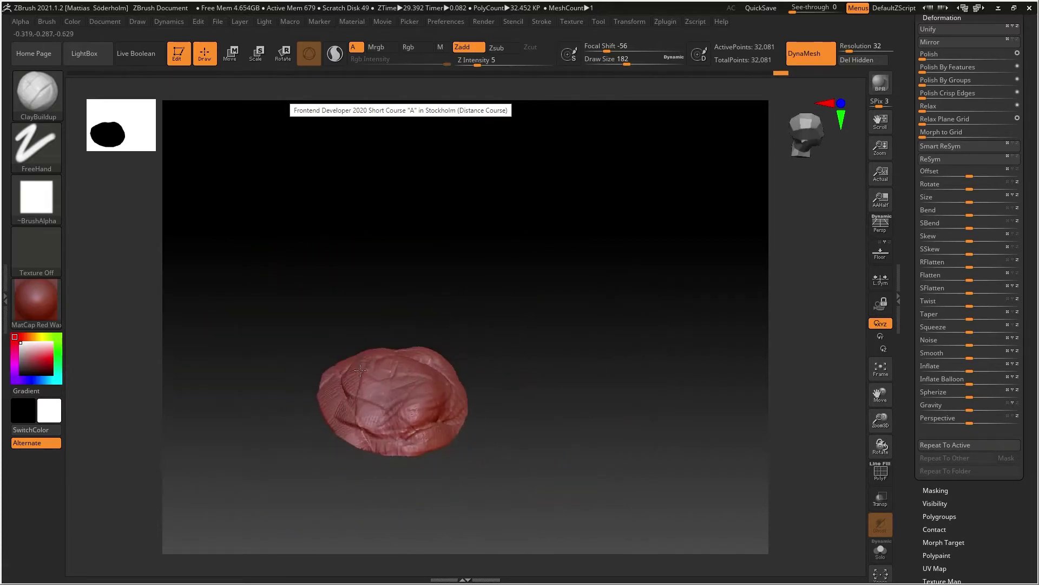
left_click_drag(485, 368, 384, 387)
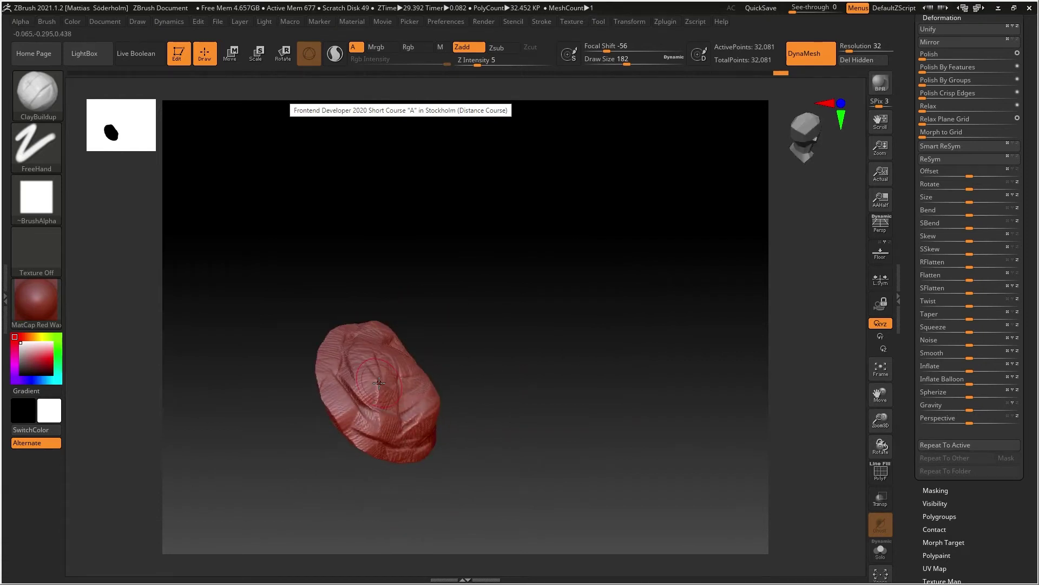
Step: Set the Move brush's draw size to 784 and pull parts of the rock's rim outward to break its round outline
key("b")
key("m")
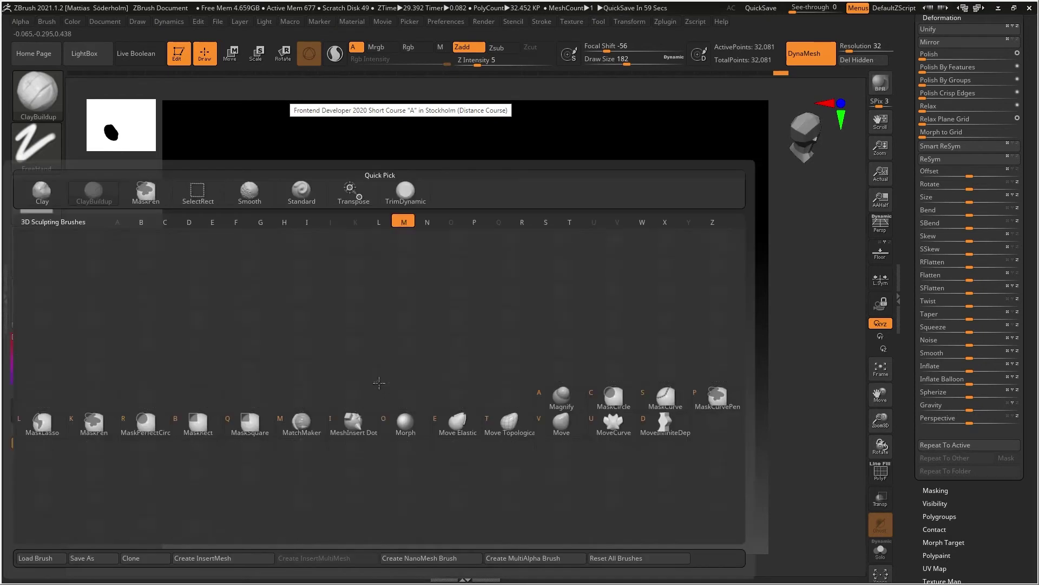
key("v")
mouse_move(468, 350)
left_mouse_down()
mouse_move(465, 373)
mouse_move(434, 377)
mouse_move(472, 375)
mouse_move(486, 359)
mouse_move(619, 354)
left_mouse_up()
key("space")
left_click_drag(472, 293, 492, 257)
left_click_drag(327, 337, 306, 317)
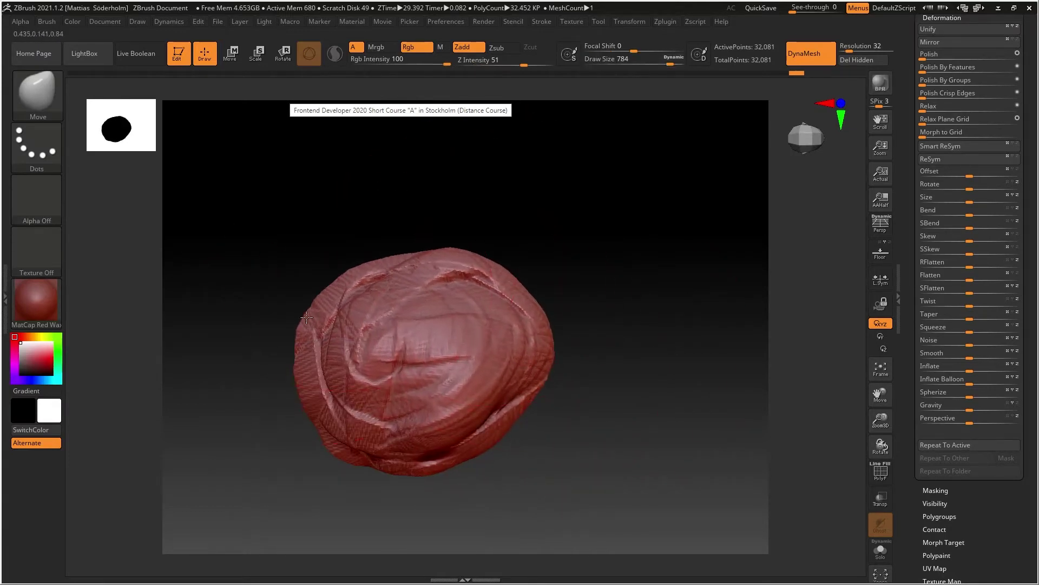
left_click_drag(310, 398, 283, 408)
left_click_drag(499, 339, 484, 341)
left_click_drag(400, 470, 398, 516)
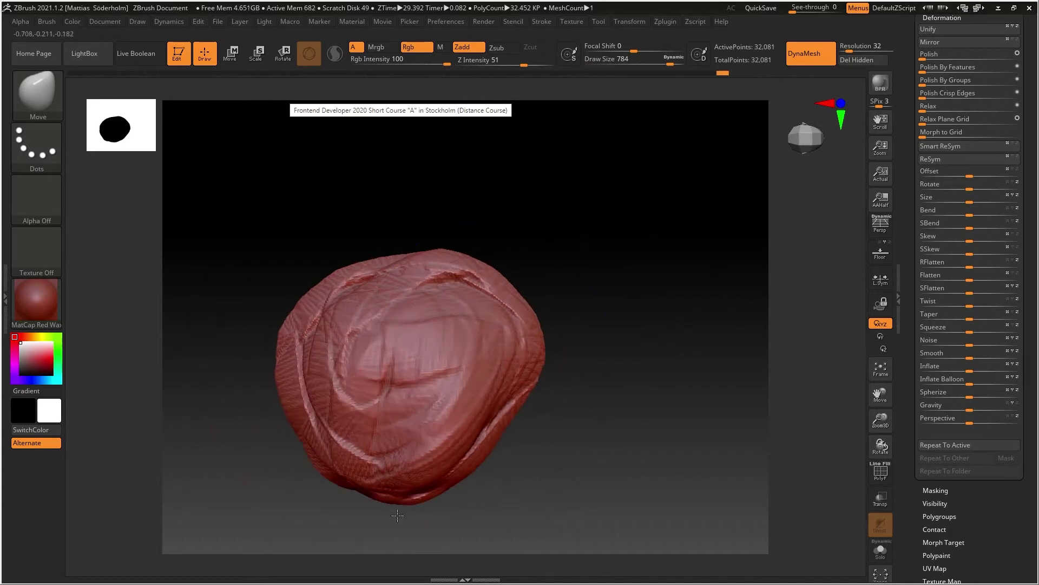
Step: Widen the rock into a broad, flat oval by pulling its edges farther outward with the Move brush
left_click_drag(492, 419, 564, 464)
left_click_drag(314, 402, 295, 414)
left_click_drag(396, 289, 402, 260)
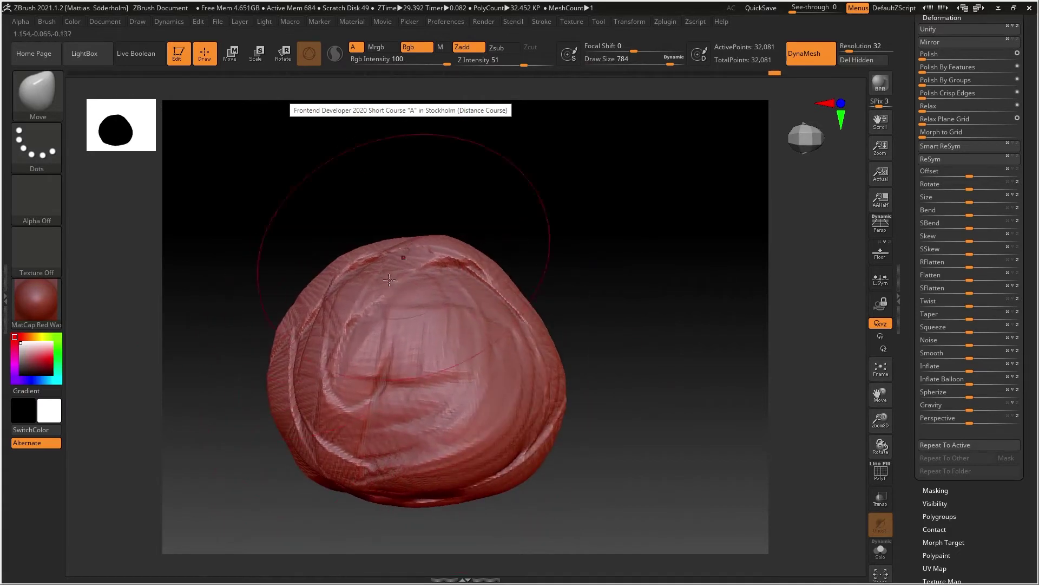
left_click_drag(306, 358, 257, 374)
left_click_drag(376, 471, 375, 503)
left_click_drag(503, 312, 541, 313)
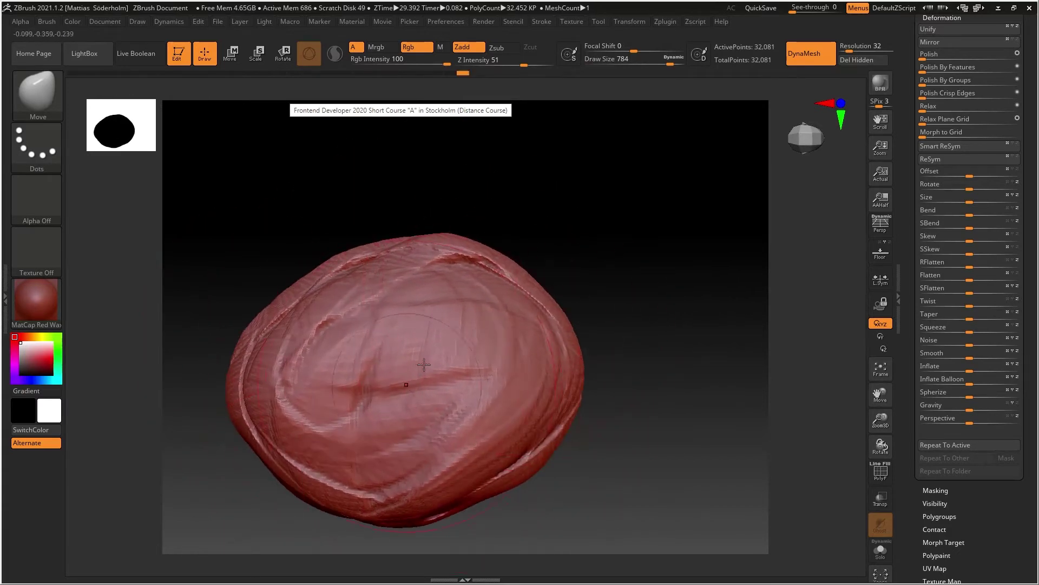
Step: Set the ClayBuildup brush's draw size to 177 and layer strokes over the rock's surface, consulting the cave reference images
mouse_move(423, 364)
right_mouse_down()
mouse_move(420, 302)
mouse_move(408, 292)
mouse_move(475, 305)
right_mouse_up()
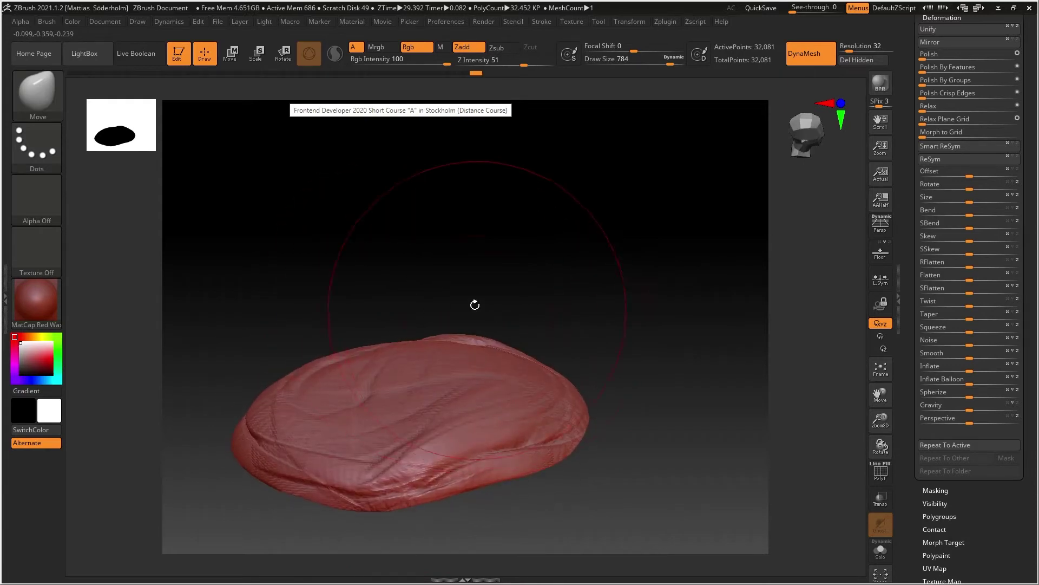
key("b")
key("b")
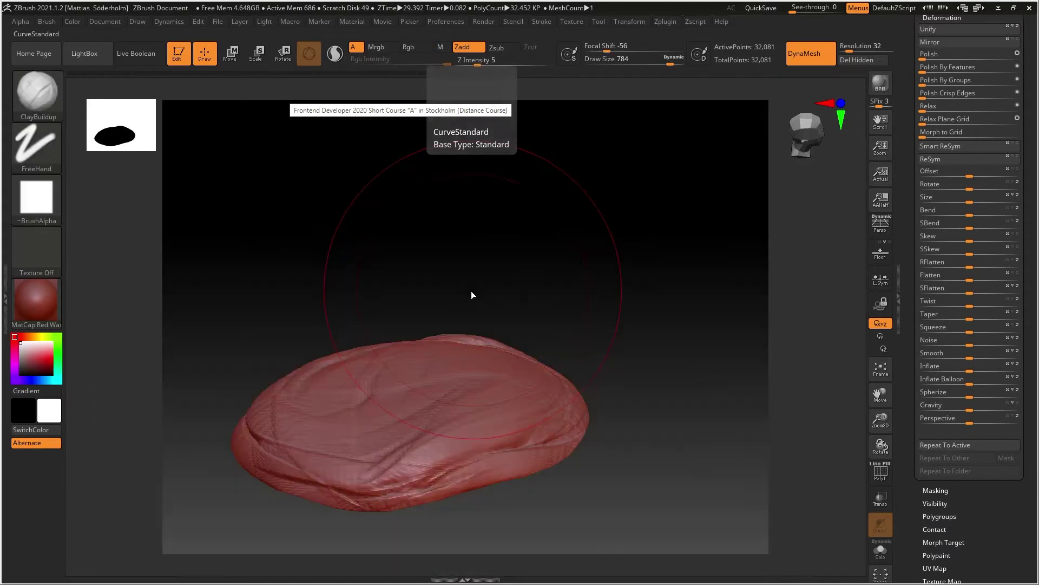
key("space")
left_click_drag(440, 351, 398, 356)
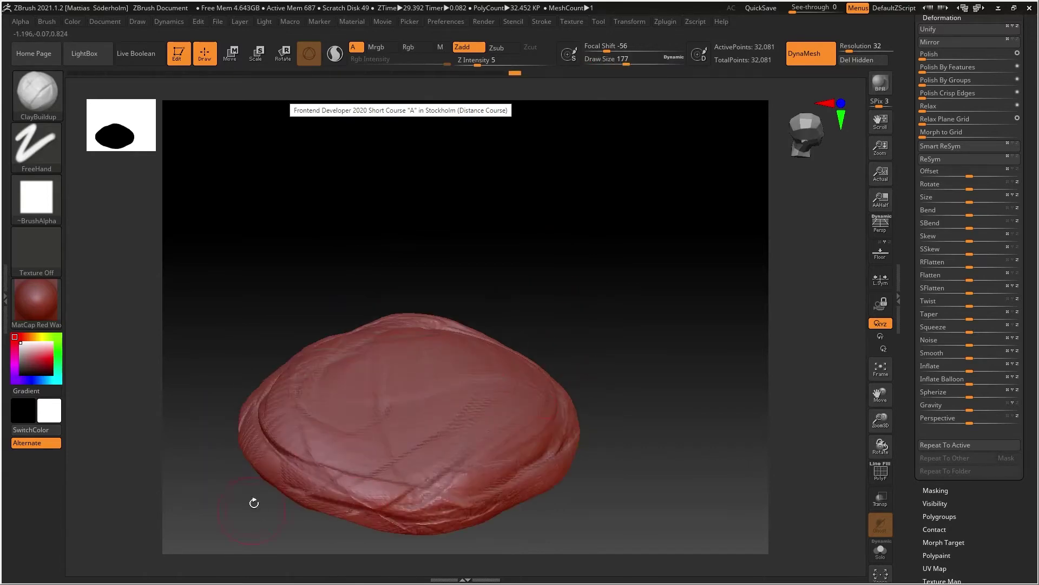
key("alt+Tab")
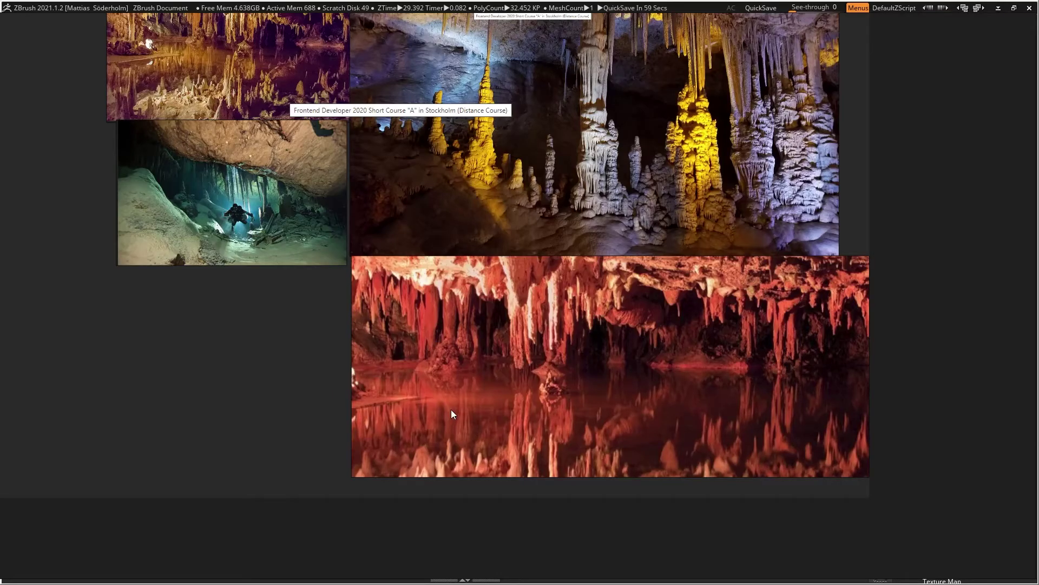
key("alt+Tab")
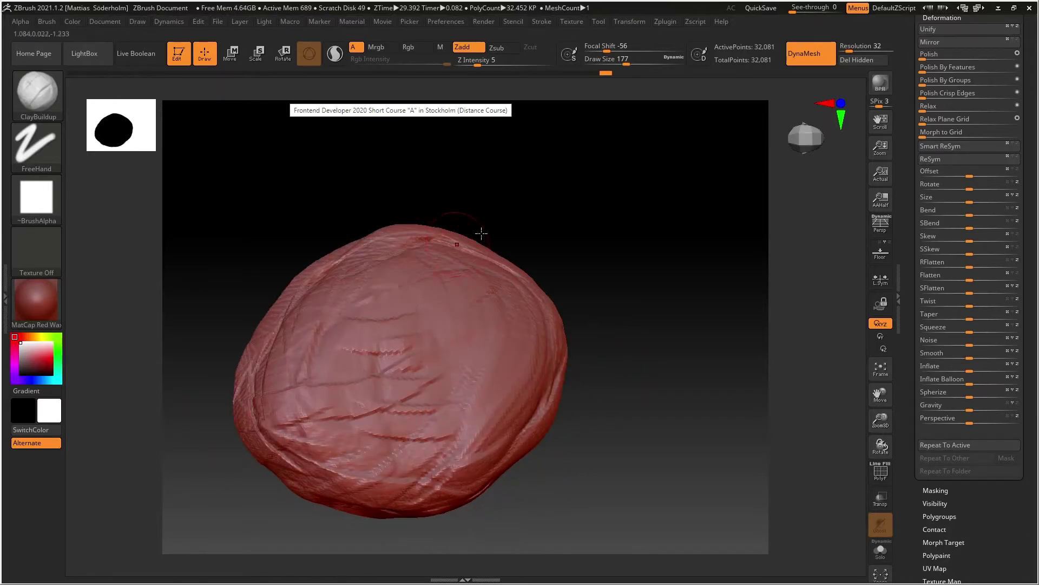
Step: Set the Move brush's draw size to 743 and reshape the rock's upper edge and ends from the side
mouse_move(482, 233)
left_mouse_down()
mouse_move(601, 362)
mouse_move(590, 383)
mouse_move(499, 359)
mouse_move(523, 330)
left_mouse_up()
key("b")
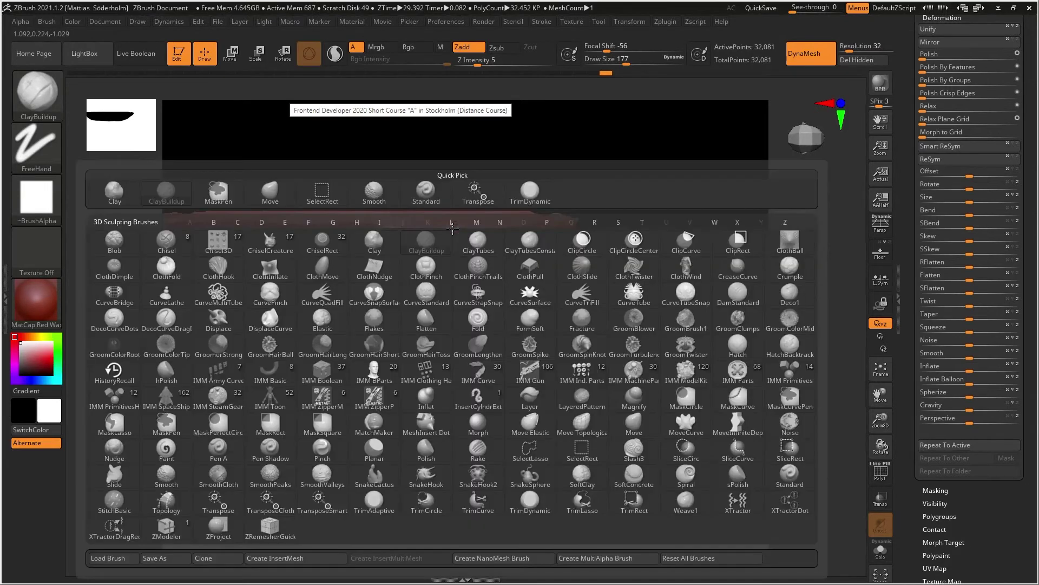
key("m")
key("v")
key("space")
mouse_move(425, 219)
left_mouse_down()
mouse_move(471, 219)
mouse_move(438, 210)
mouse_move(463, 165)
left_mouse_up()
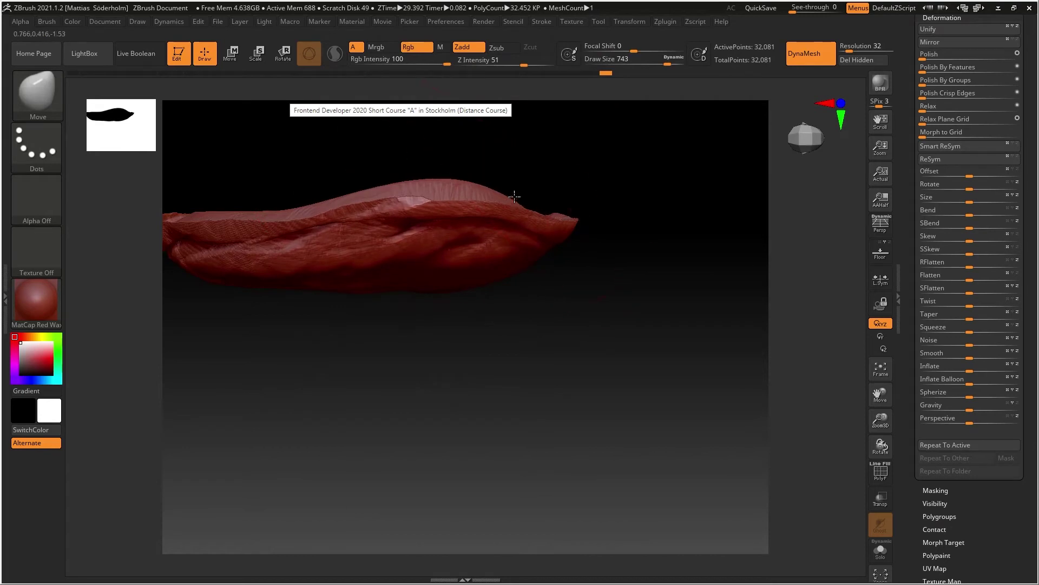
left_click_drag(514, 196, 528, 175)
left_click_drag(573, 217, 586, 201)
left_click_drag(342, 217, 319, 190)
mouse_move(219, 216)
left_mouse_down()
mouse_move(183, 182)
mouse_move(211, 216)
left_mouse_up()
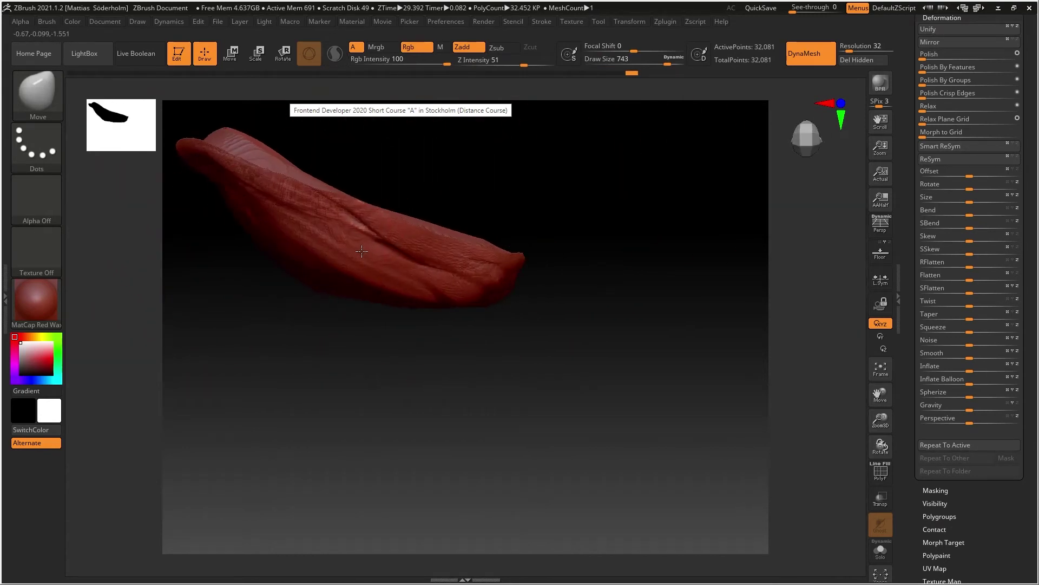
Step: Stretch the rock's outer ends outward and upward with the Move brush, working from several side views
mouse_move(362, 252)
right_mouse_down()
mouse_move(358, 262)
mouse_move(503, 327)
right_mouse_up()
mouse_move(535, 295)
left_mouse_down()
mouse_move(523, 239)
mouse_move(615, 243)
mouse_move(618, 262)
mouse_move(724, 221)
left_mouse_up()
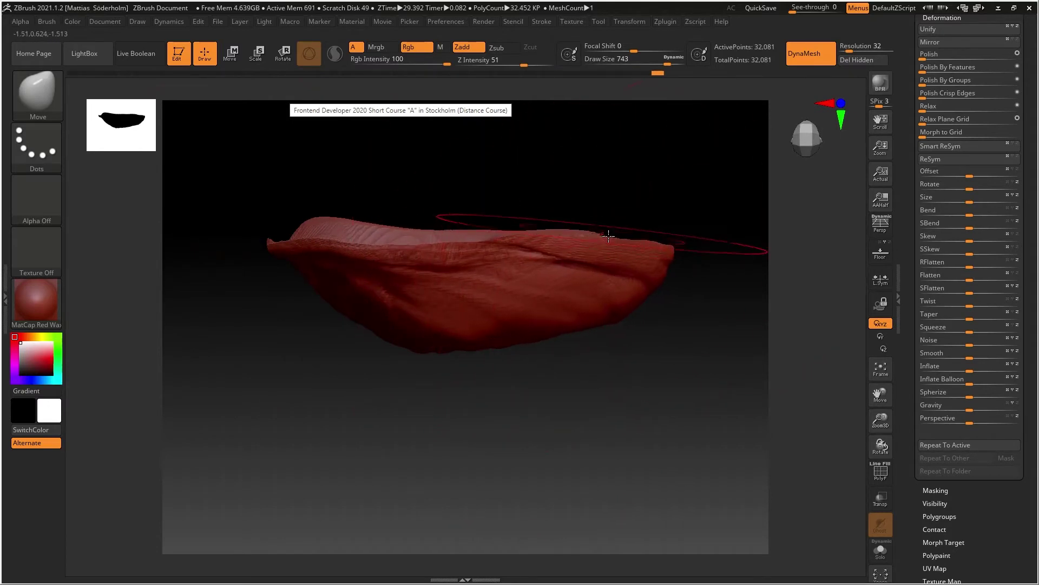
left_click_drag(608, 235, 630, 238)
right_click_drag(461, 243, 567, 375)
mouse_move(287, 268)
left_mouse_down()
mouse_move(227, 271)
mouse_move(167, 216)
left_mouse_up()
right_click_drag(428, 237, 612, 294)
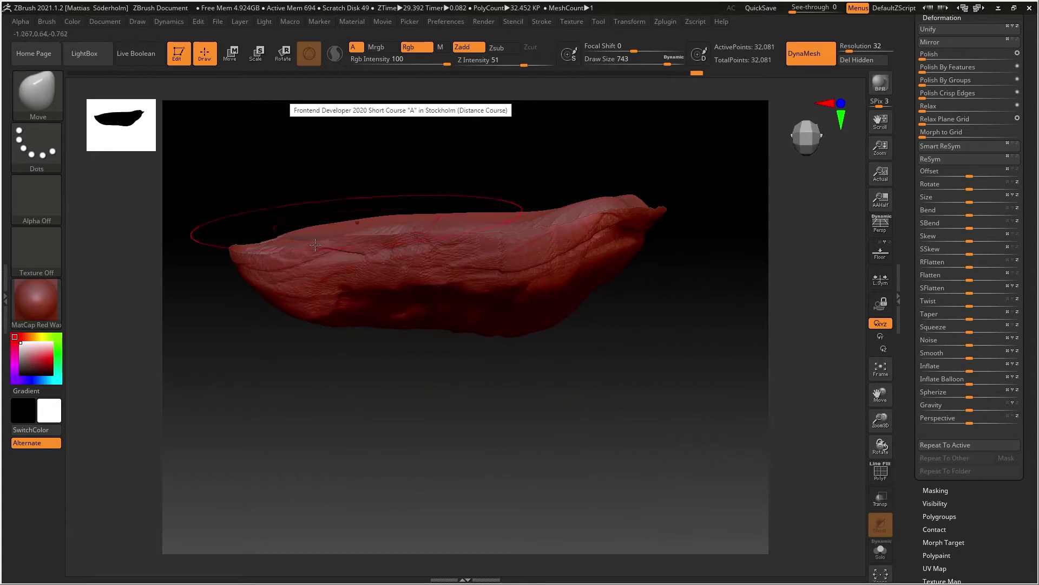
mouse_move(315, 245)
left_mouse_down()
mouse_move(160, 211)
mouse_move(164, 195)
left_mouse_up()
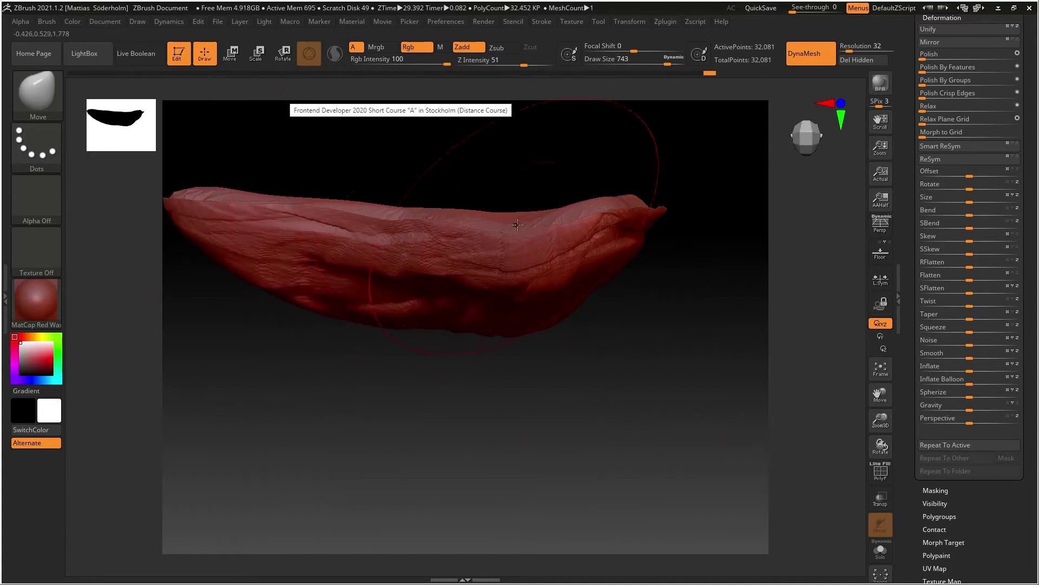
Step: Reshape the stretched rock into a fuller, less pointed outline with the Move brush, checking it from different angles
mouse_move(518, 224)
right_mouse_down()
mouse_move(471, 307)
mouse_move(460, 291)
mouse_move(372, 293)
mouse_move(437, 298)
right_mouse_up()
right_click_drag(312, 280, 484, 216)
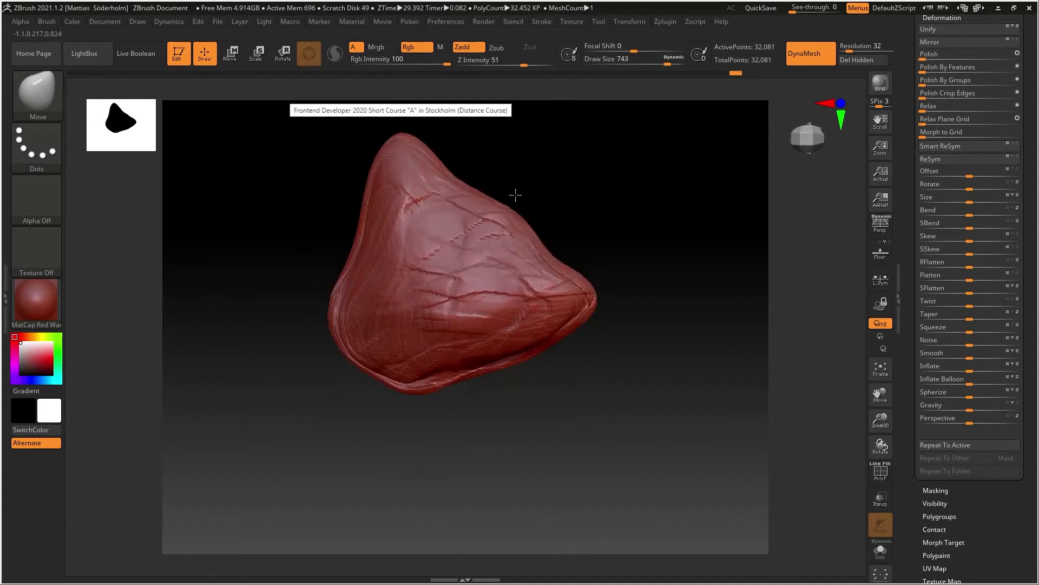
right_click_drag(471, 379, 514, 217)
mouse_move(578, 228)
right_mouse_down()
mouse_move(603, 227)
mouse_move(579, 408)
mouse_move(494, 331)
right_mouse_up()
mouse_move(523, 269)
right_mouse_down()
mouse_move(526, 305)
mouse_move(527, 295)
right_mouse_up()
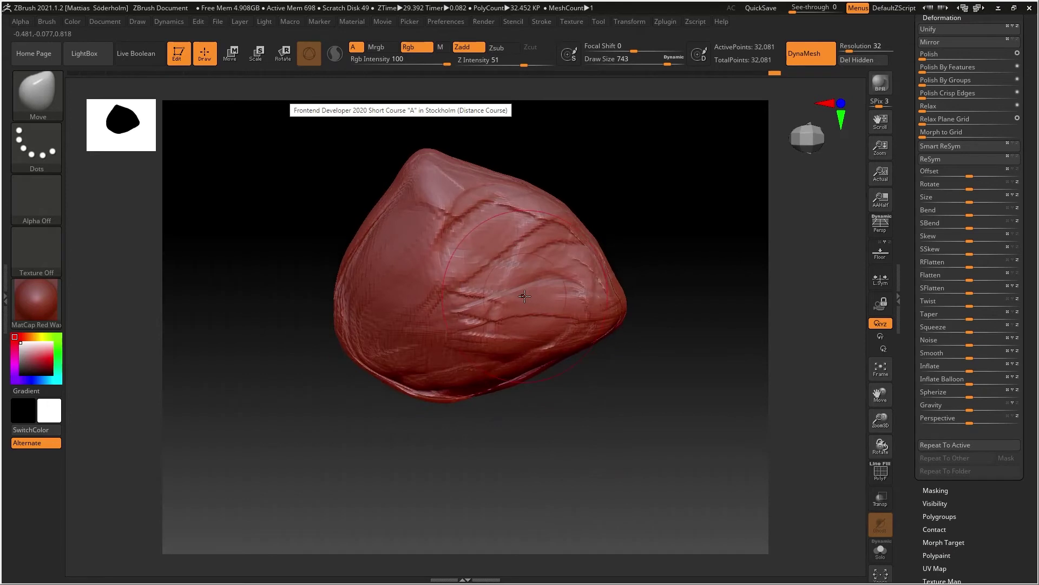
Step: Set the ClayBuildup brush to Z Intensity 2 and draw size 245 and add subtle surface strokes to the rock
key("b")
key("c")
key("b")
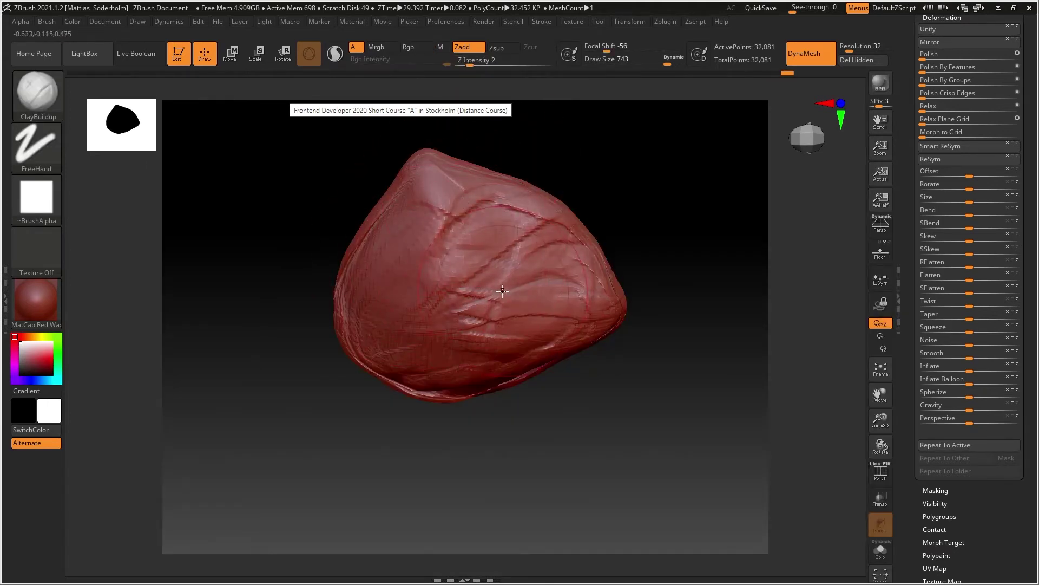
key("space")
left_click_drag(503, 287, 449, 284)
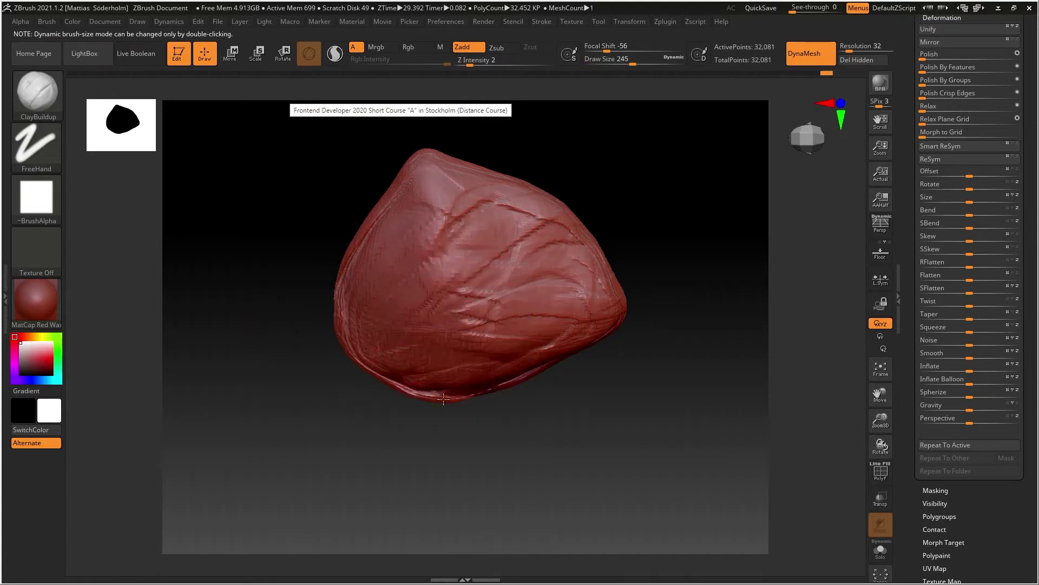
mouse_move(387, 305)
right_mouse_down()
mouse_move(543, 243)
mouse_move(502, 378)
mouse_move(508, 352)
right_mouse_up()
Step: Export the selected rock as an FBX named StalagCeilingPartA-001 in the FGENV_FBX folder and switch to the Unreal Editor
mouse_move(564, 329)
right_mouse_down("alt")
mouse_move(612, 341)
mouse_move(677, 424)
mouse_move(864, 433)
right_mouse_up("alt")
scroll(915, 480, "down", 10)
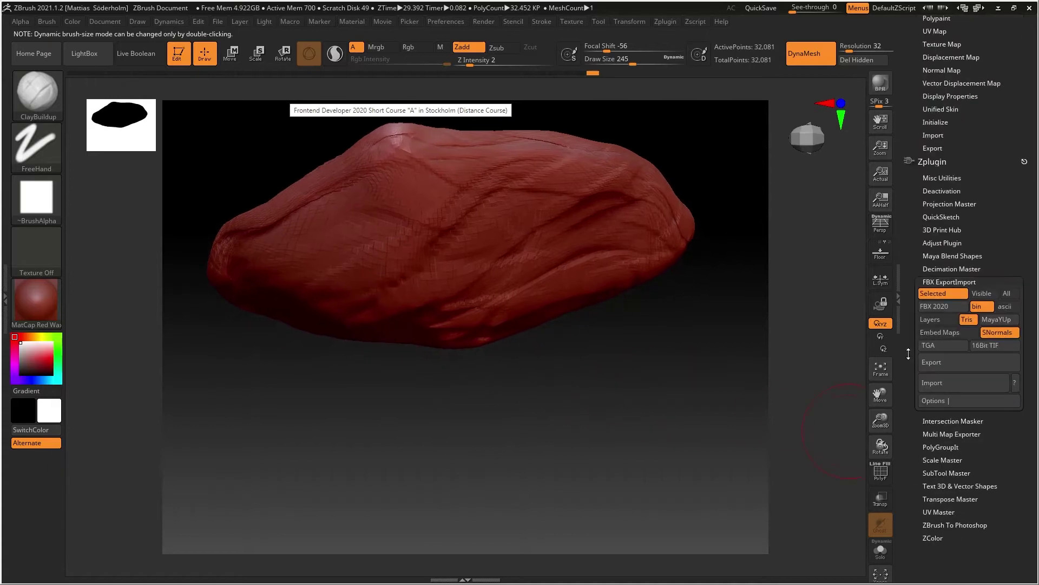
left_click(961, 363)
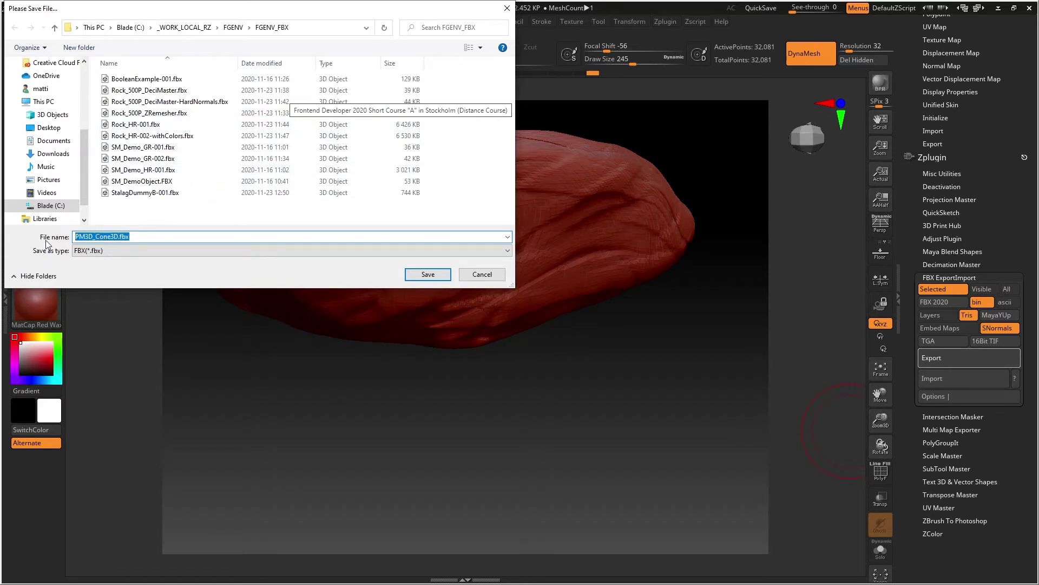
type("S")
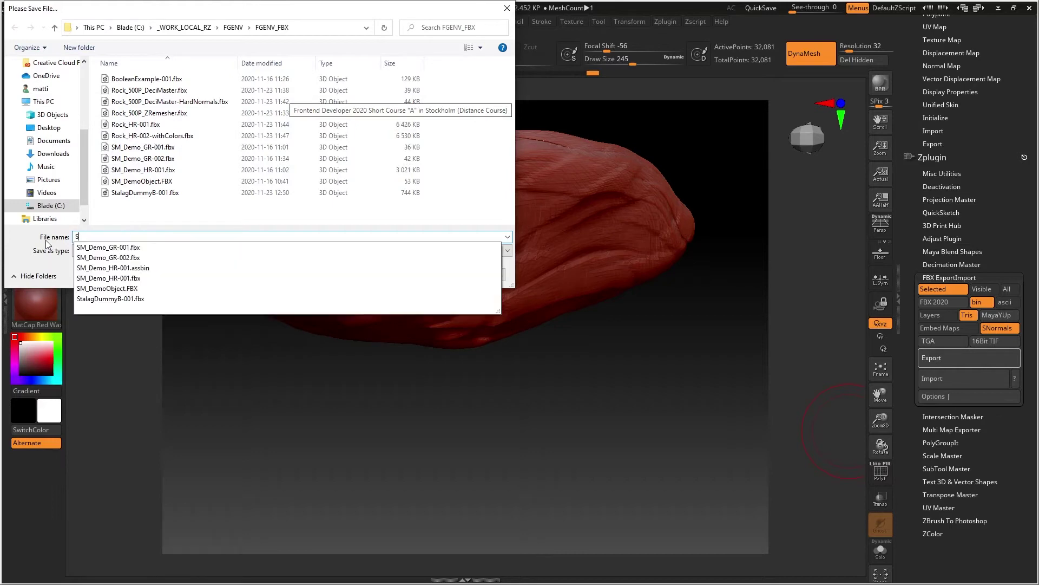
type("ta")
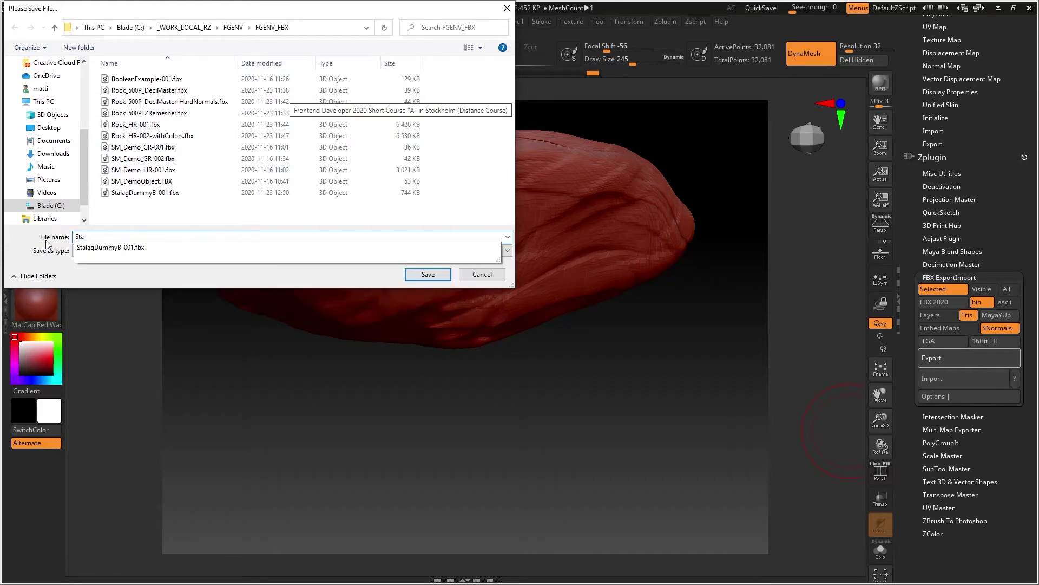
type("lagCeilingPartA-001")
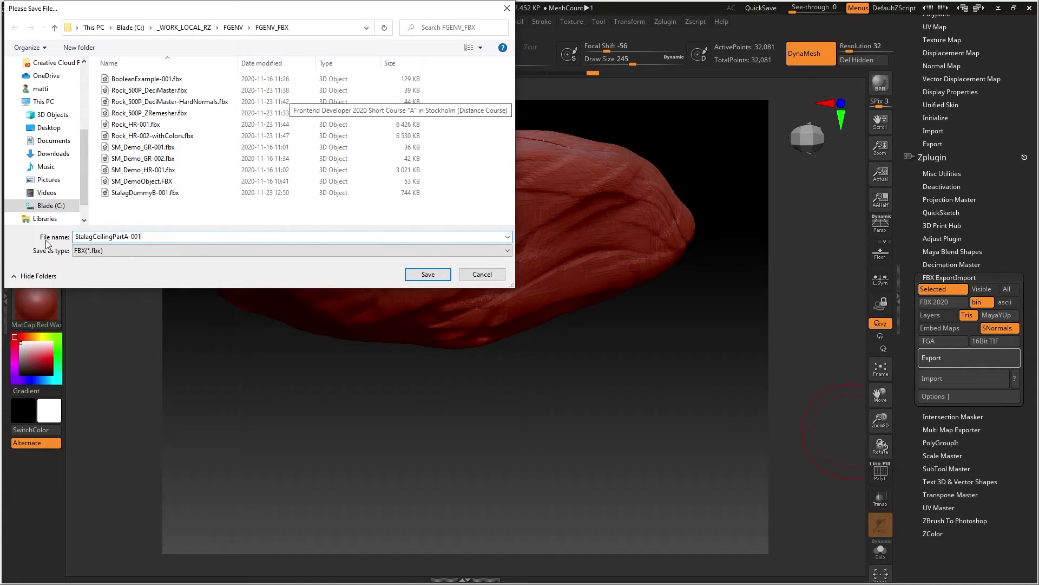
key("Return")
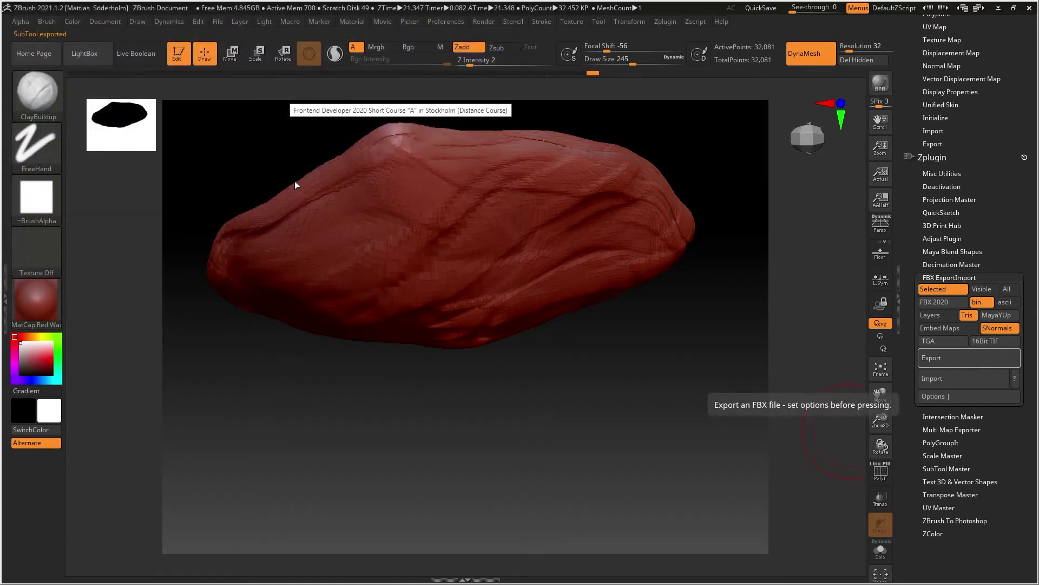
key("alt+Tab")
key("alt+Tab")
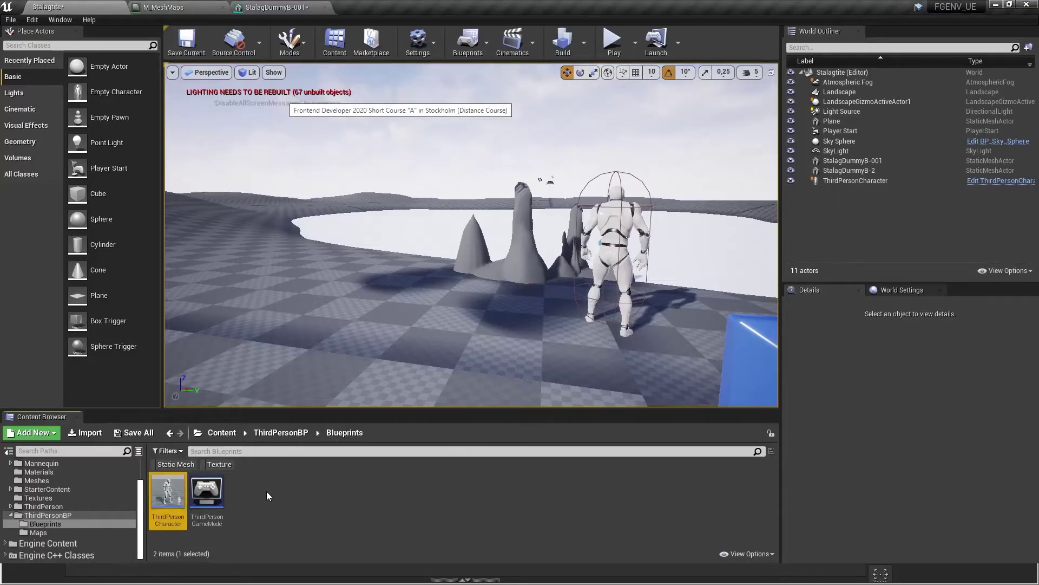
right_click(266, 491)
left_click(328, 178)
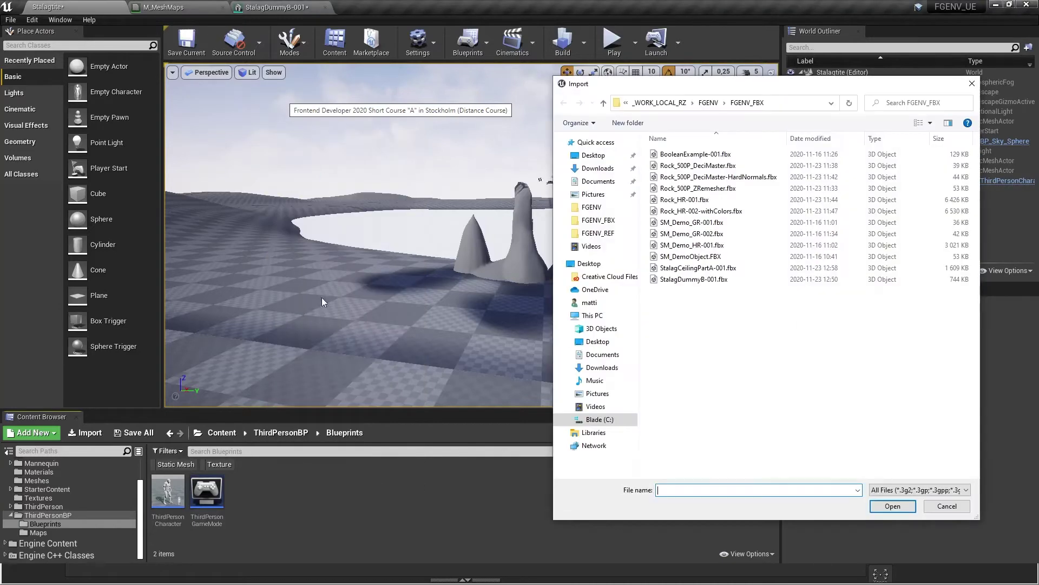
left_click(947, 504)
Step: Import StalagCeilingPartA-001.fbx into the project's Meshes folder, keeping the current FBX import options
scroll(49, 478, "up", 2)
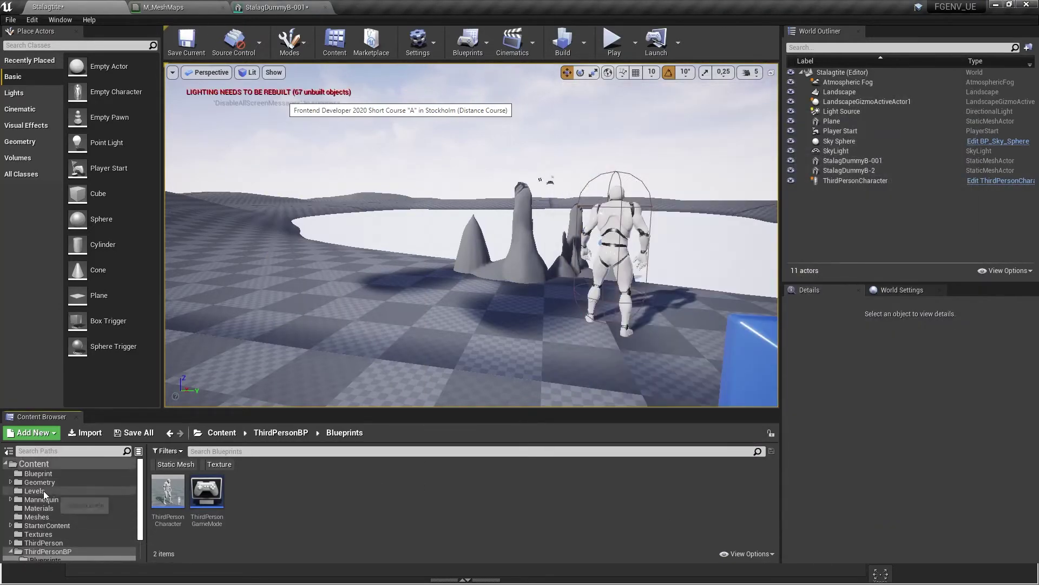
left_click(36, 516)
right_click(499, 509)
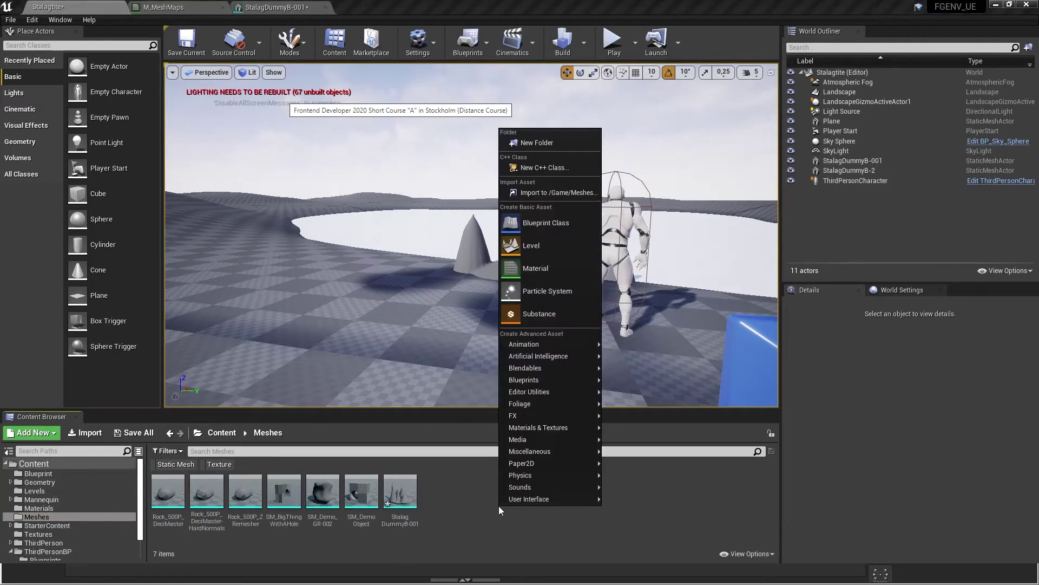
left_click(540, 192)
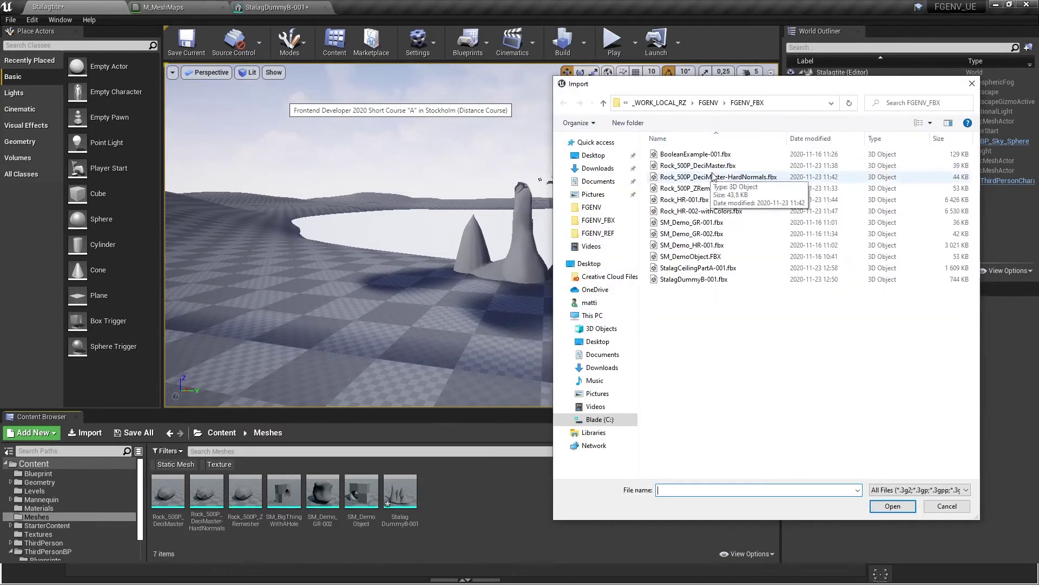
left_click(704, 268)
left_click(892, 506)
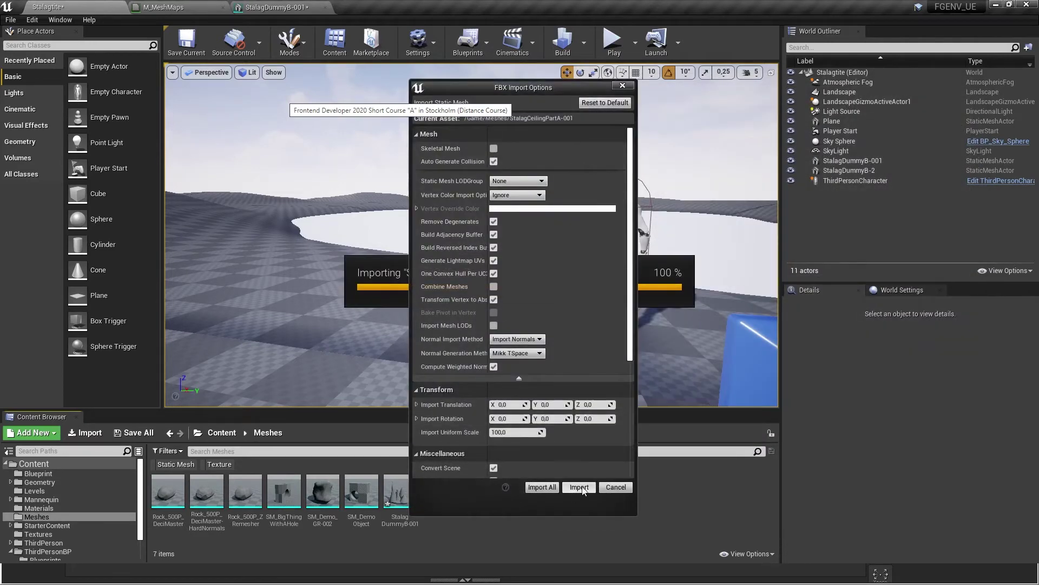
left_click(580, 487)
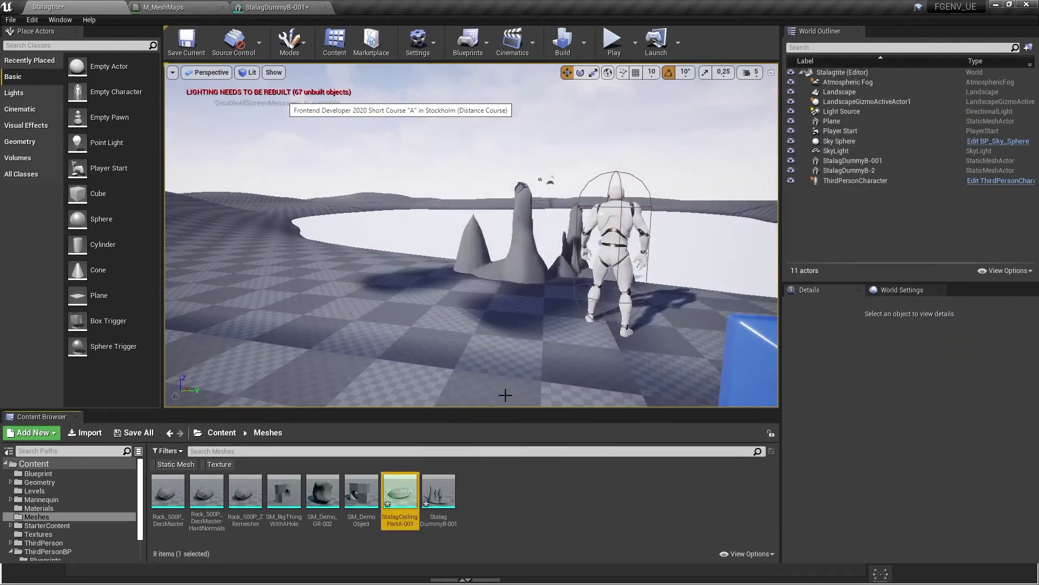
Step: Place the StalagCeilingPartA-001 mesh in the level, raise it above the floor and turn it upside down to an X rotation of -180°
left_click_drag(400, 490, 379, 295)
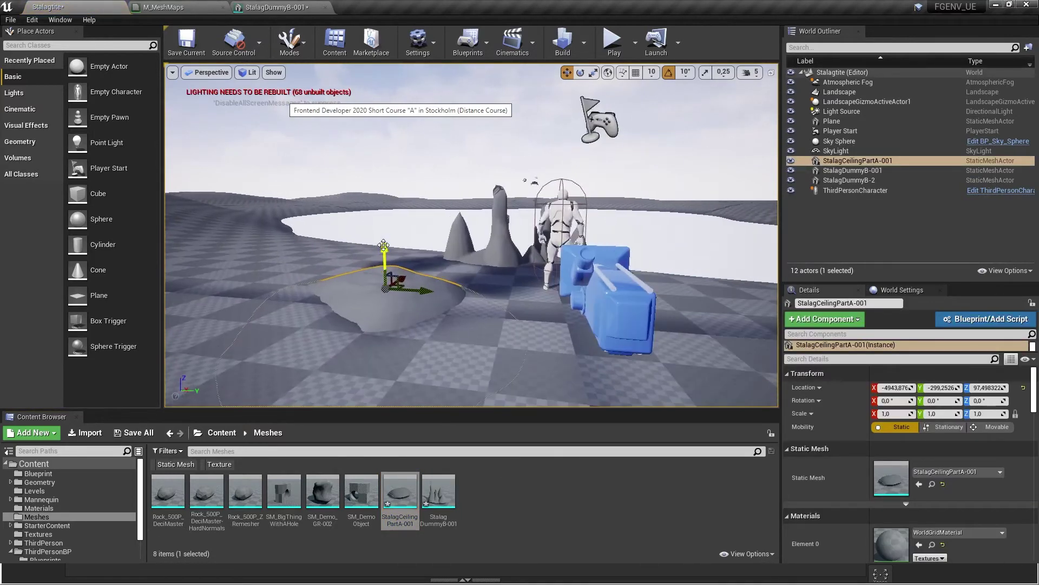
left_click_drag(384, 245, 399, 113)
key("e")
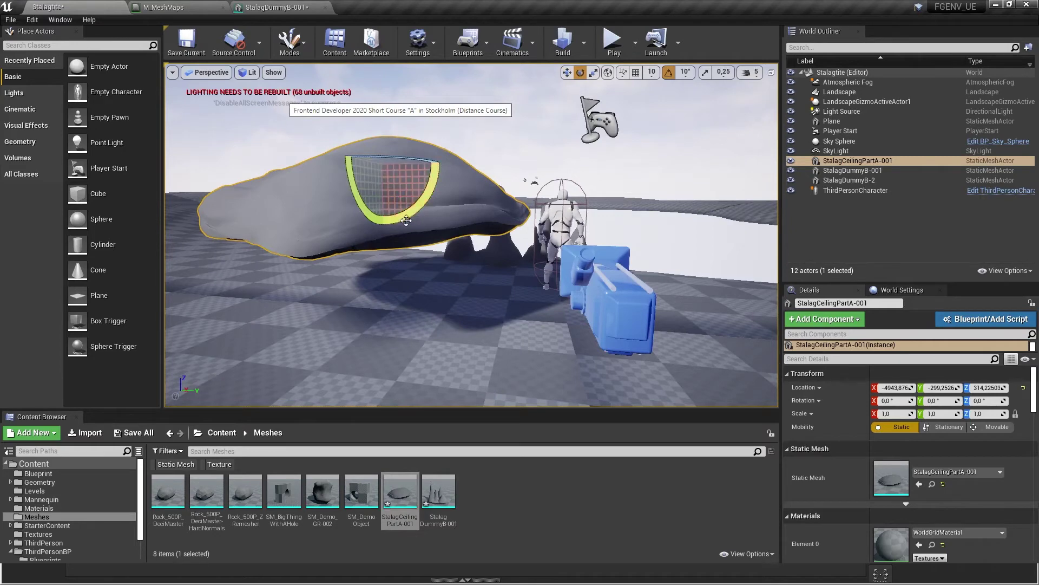
left_click_drag(405, 214, 362, 210)
left_click_drag(309, 234, 313, 206)
Step: Move the flipped ceiling rock to about Y -36.6, Z 393.5 and compare it with the cave reference images
key("w")
left_click_drag(386, 138, 572, 81)
mouse_move(471, 164)
left_mouse_down()
mouse_move(465, 254)
mouse_move(464, 141)
mouse_move(463, 175)
left_mouse_up()
key("alt+Tab")
key("alt+Tab")
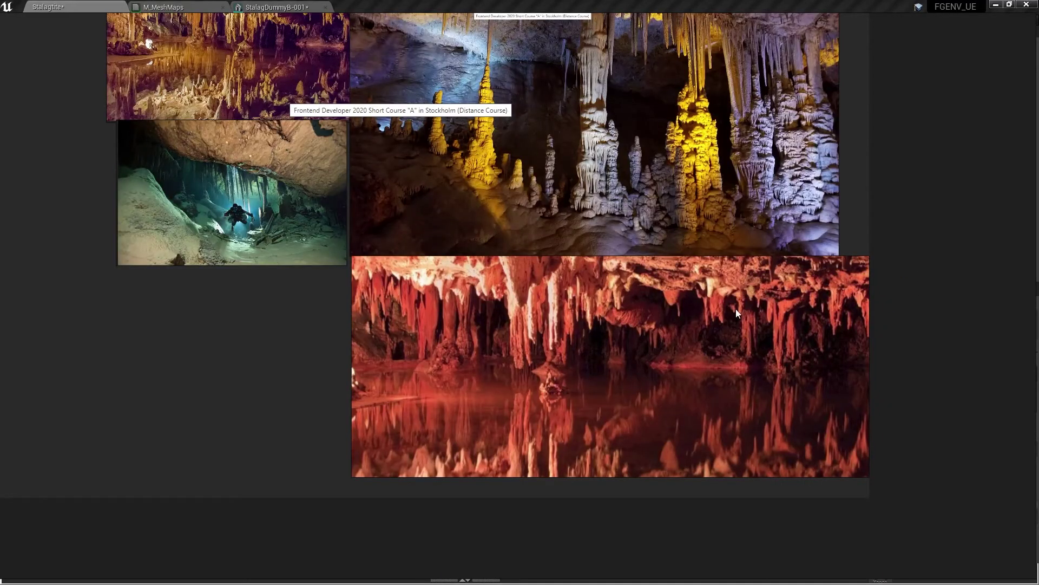
key("alt+Tab")
Step: Duplicate the ceiling rock and place the copy toward the lake at about X -3911.7, Y 509.3
left_click_drag(471, 195, 487, 347)
left_click_drag(618, 243, 601, 257, "alt")
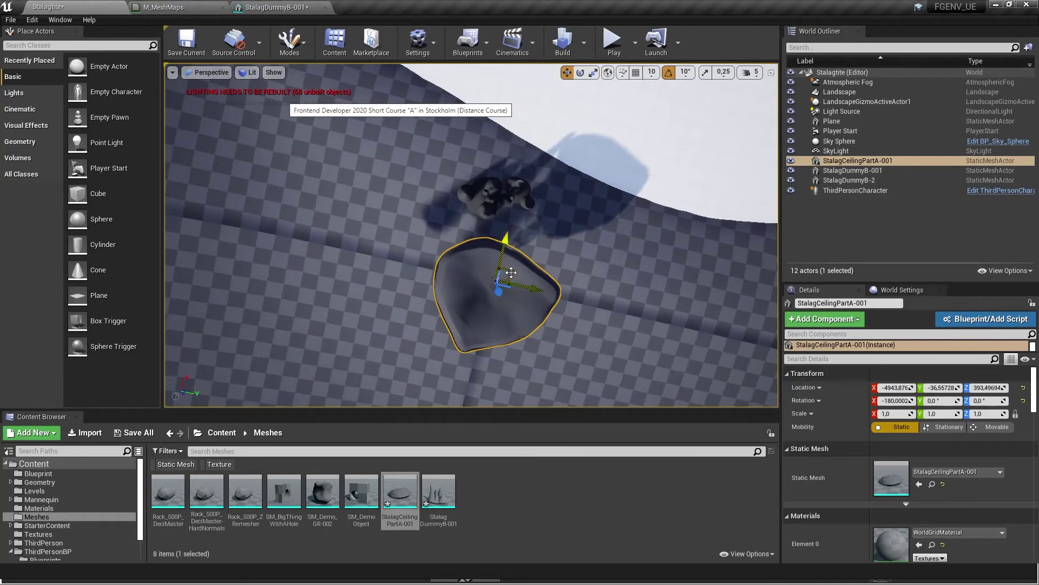
left_click_drag(511, 272, 758, 71, "alt")
left_click_drag(666, 163, 585, 71, "alt")
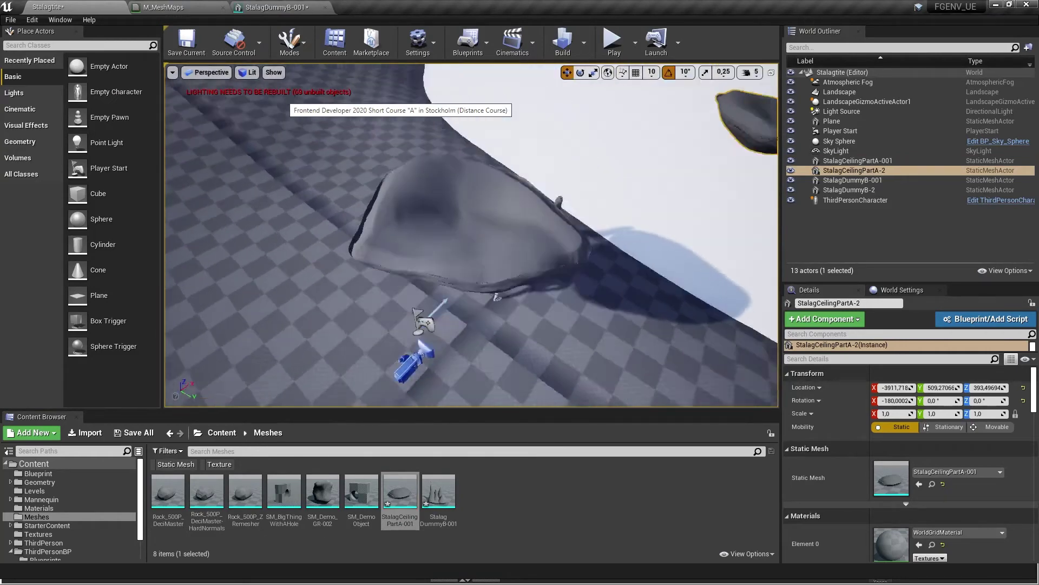
left_click_drag(488, 268, 479, 170, "alt")
right_click_drag(488, 268, 541, 265, "alt")
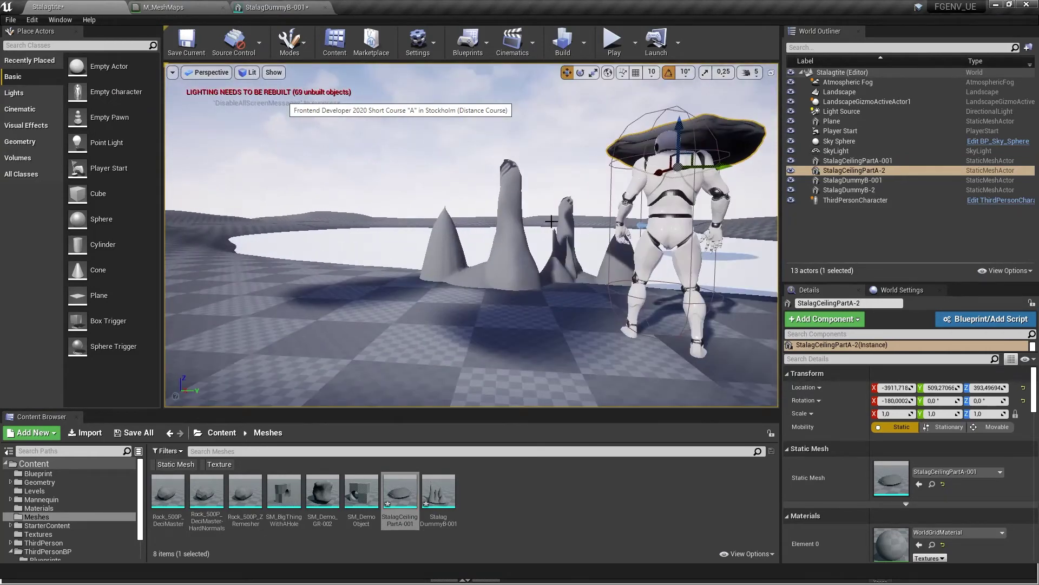
Step: Scale the duplicated ceiling rock uniformly to about 2.43
key("r")
right_click_drag(542, 201, 466, 200, "alt")
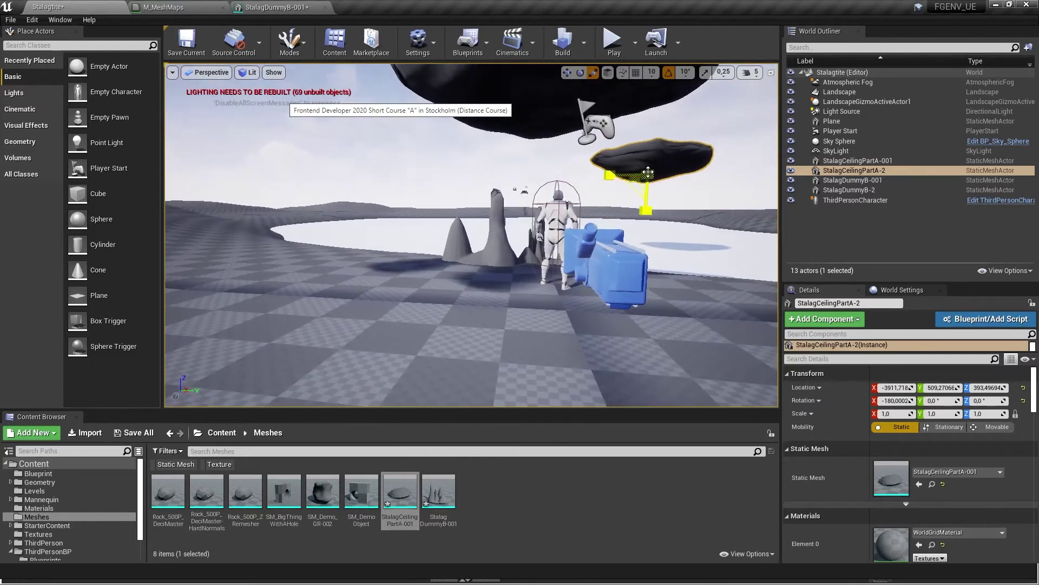
left_click_drag(645, 176, 726, 124)
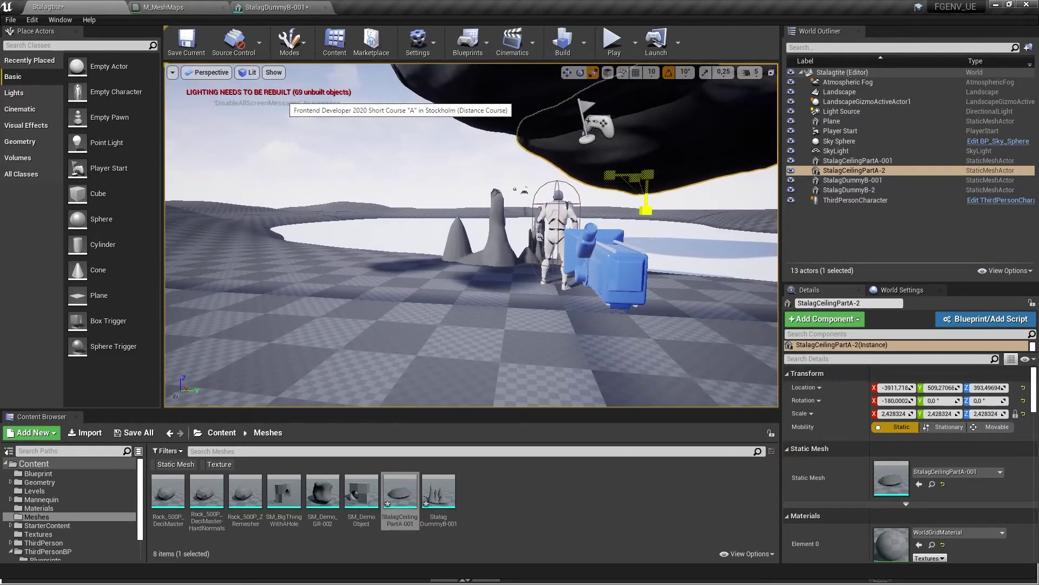
right_click_drag(646, 176, 628, 176, "alt")
left_click_drag(628, 176, 616, 219, "alt")
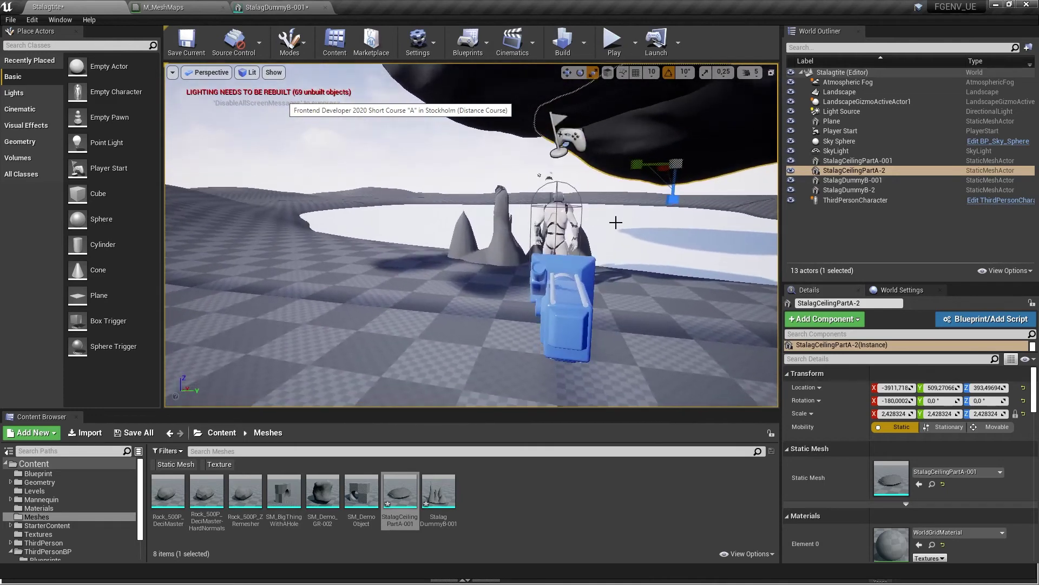
Step: Play the level briefly and flatten the enlarged ceiling rock to a Z scale of about 1.88
left_click(613, 40)
left_click(633, 85)
key("Escape")
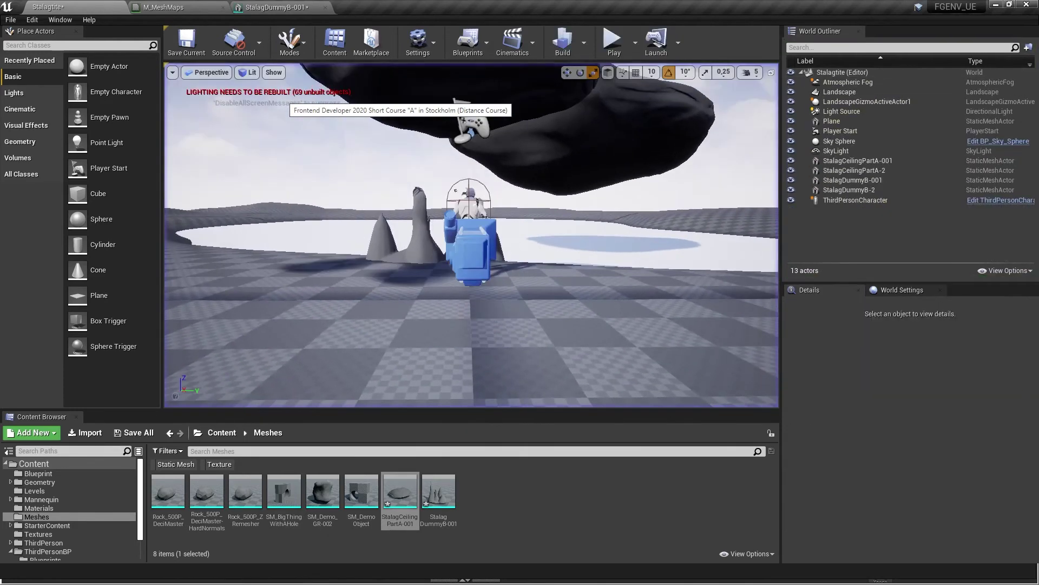
left_click(577, 187)
left_click_drag(568, 213, 568, 202)
right_click_drag(626, 184, 609, 252)
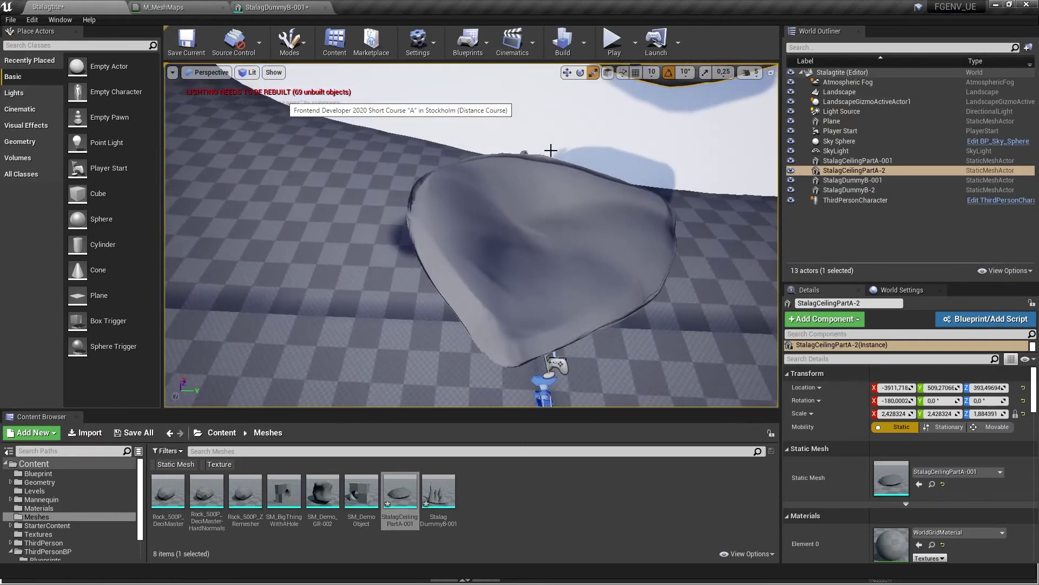
Step: Check the cave references and duplicate the small ceiling rock, placing the copy over the lake at about X -2458.6, Y 882.5
left_click(588, 261)
key("alt+Tab")
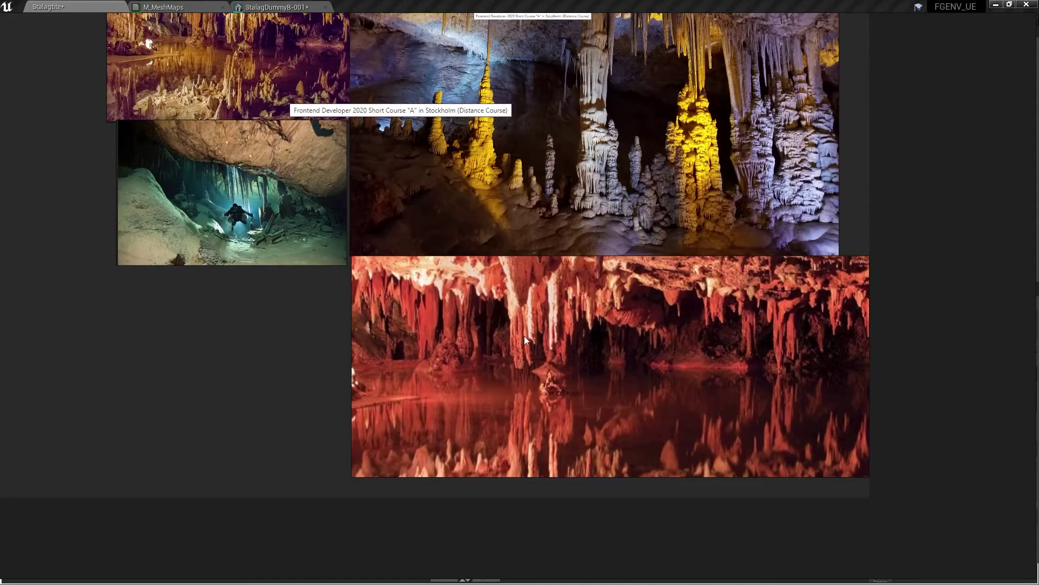
key("alt+Tab")
key("alt+Tab")
key("alt+Tab")
left_click_drag(644, 358, 676, 403, "alt")
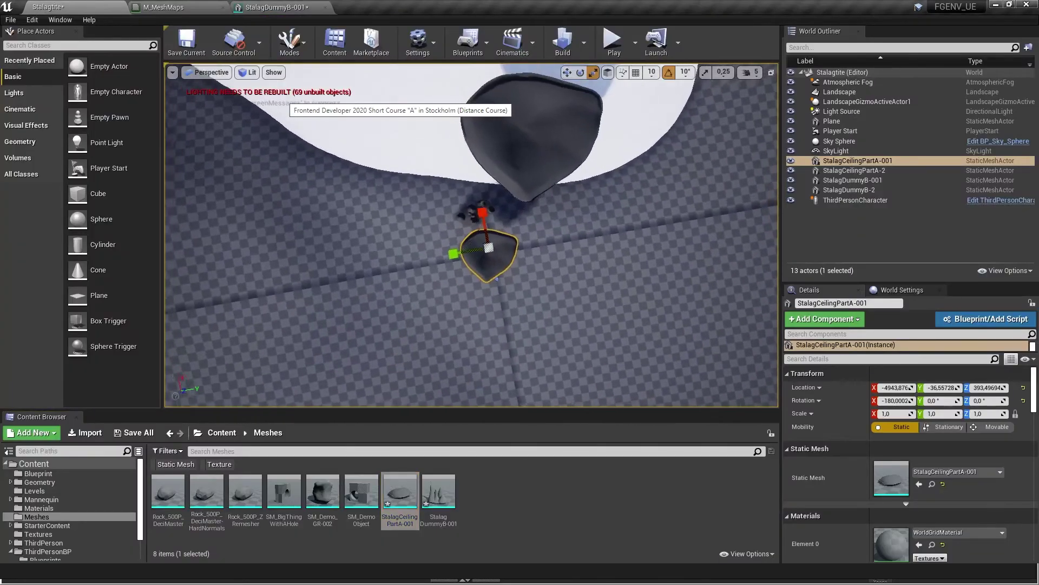
scroll(599, 270, "down", 2)
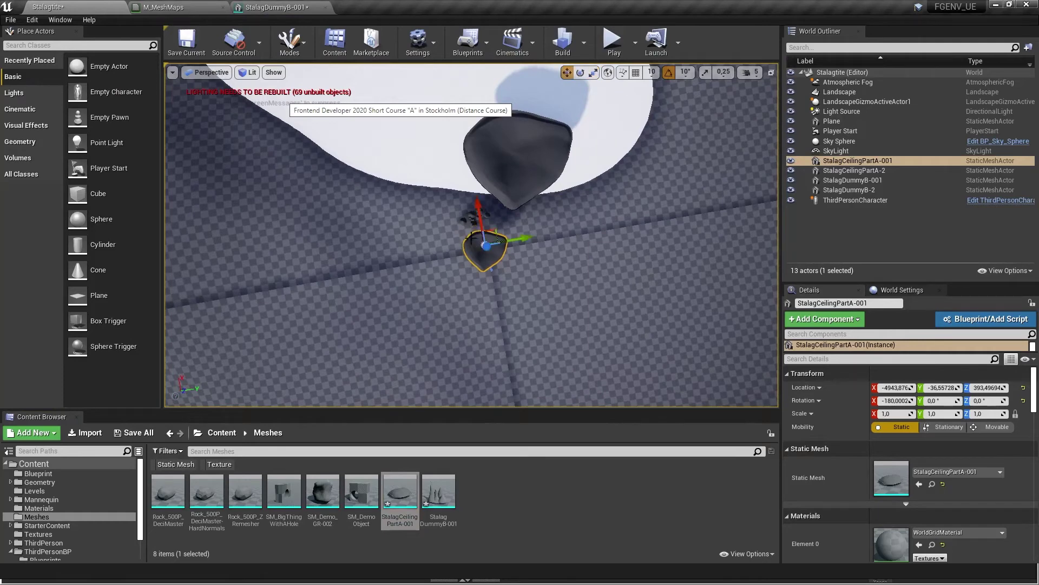
left_click_drag(496, 232, 535, 7, "alt")
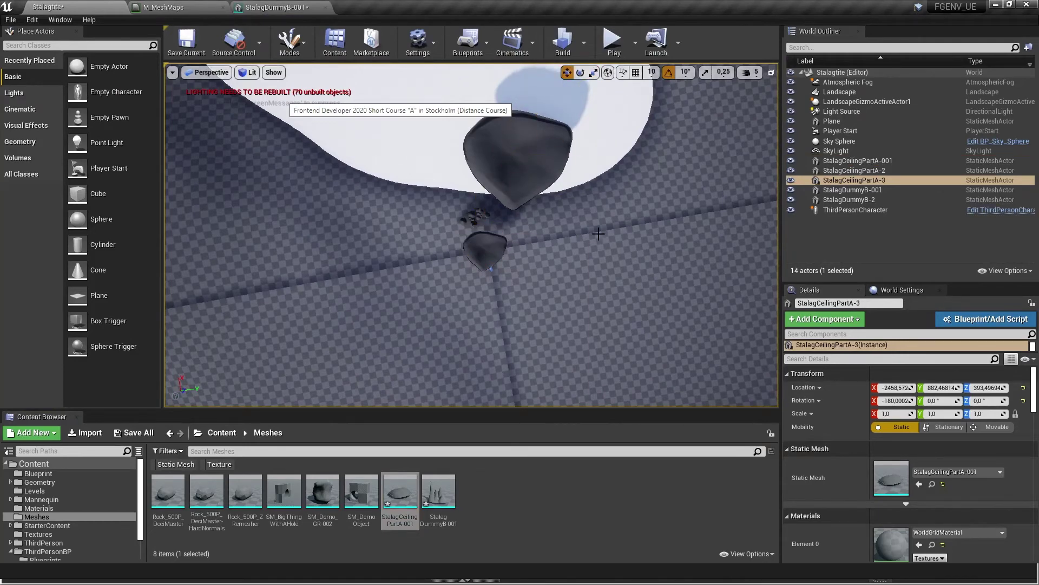
Step: Move the new small ceiling rock along X to the far side of the lake
left_click_drag(595, 209, 758, 211, "alt")
scroll(595, 209, "down", 2)
middle_click_drag(543, 209, 641, 388)
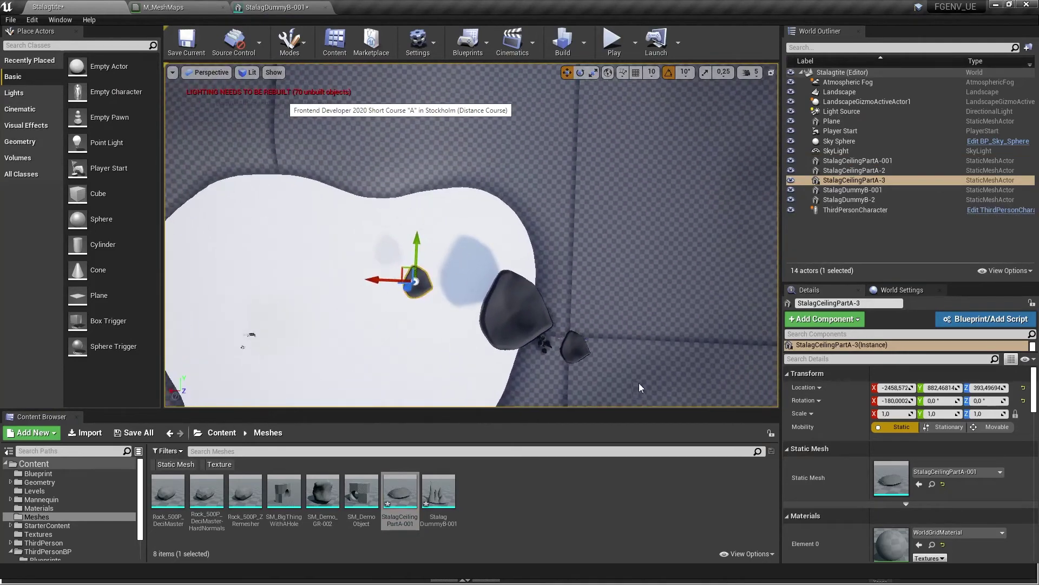
scroll(640, 388, "down", 1)
left_click_drag(641, 387, 335, 254, "alt")
scroll(336, 254, "up", 3)
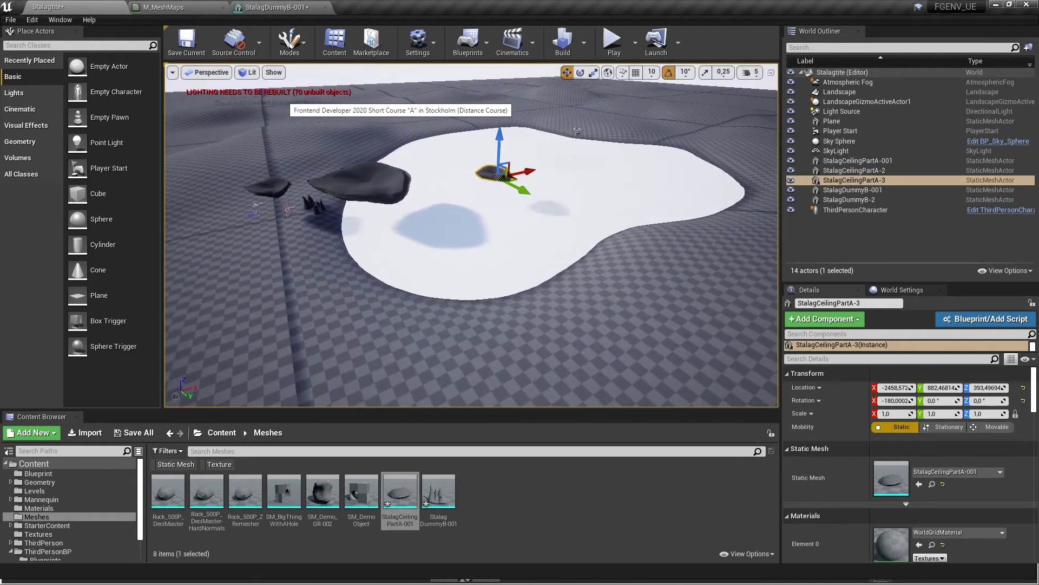
left_click_drag(634, 179, 637, 178)
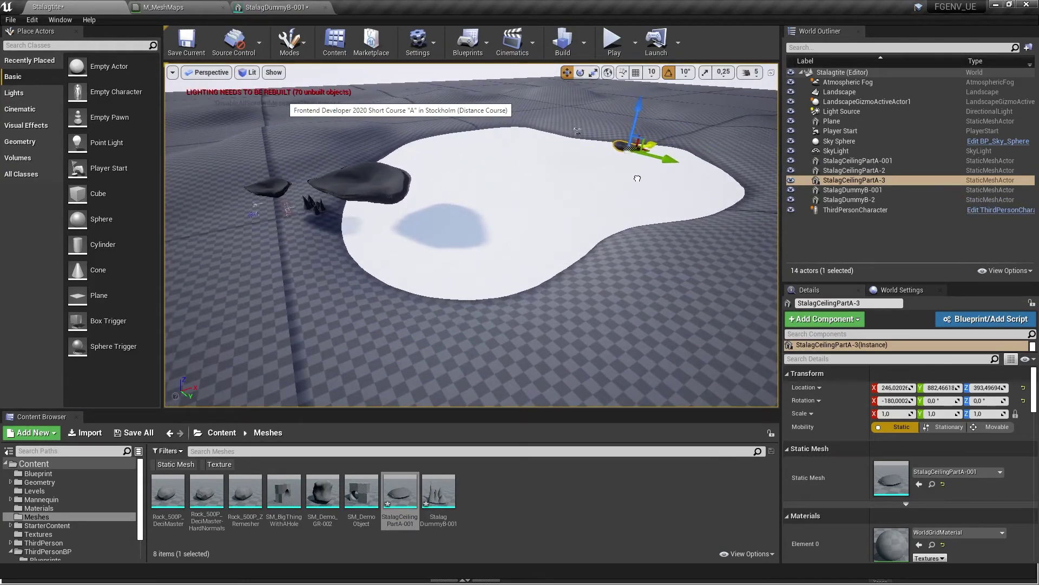
Step: Enlarge the large ceiling rock to a scale of about 4.96 × 4.96 × 4.41 and position it at about X -2153.6, Z 587.2
left_click(401, 188)
left_click_drag(409, 188, 492, 174)
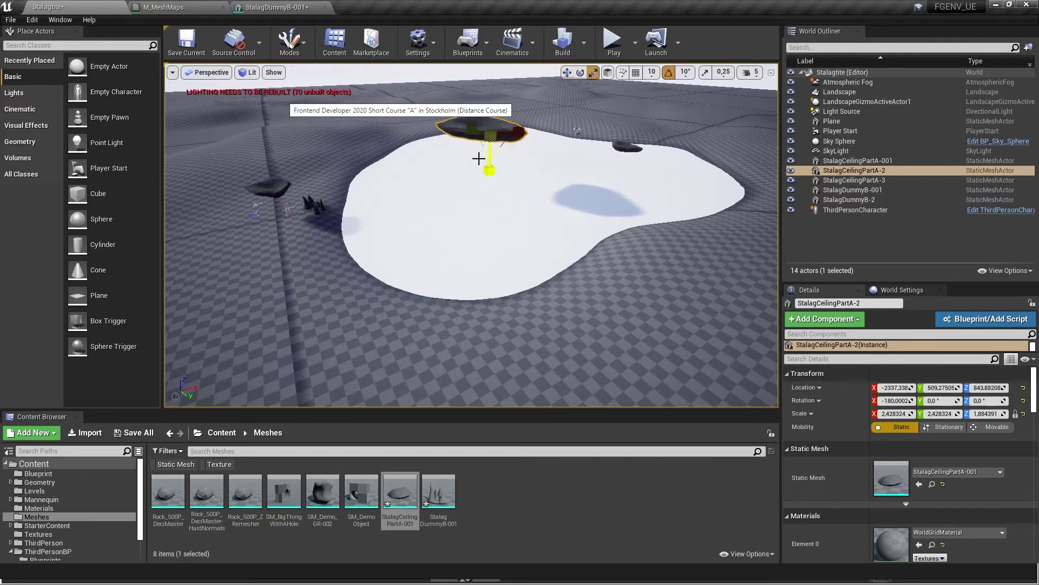
left_click_drag(490, 132, 527, 79)
key("w")
left_click_drag(515, 149, 563, 193)
scroll(420, 229, "up", 1)
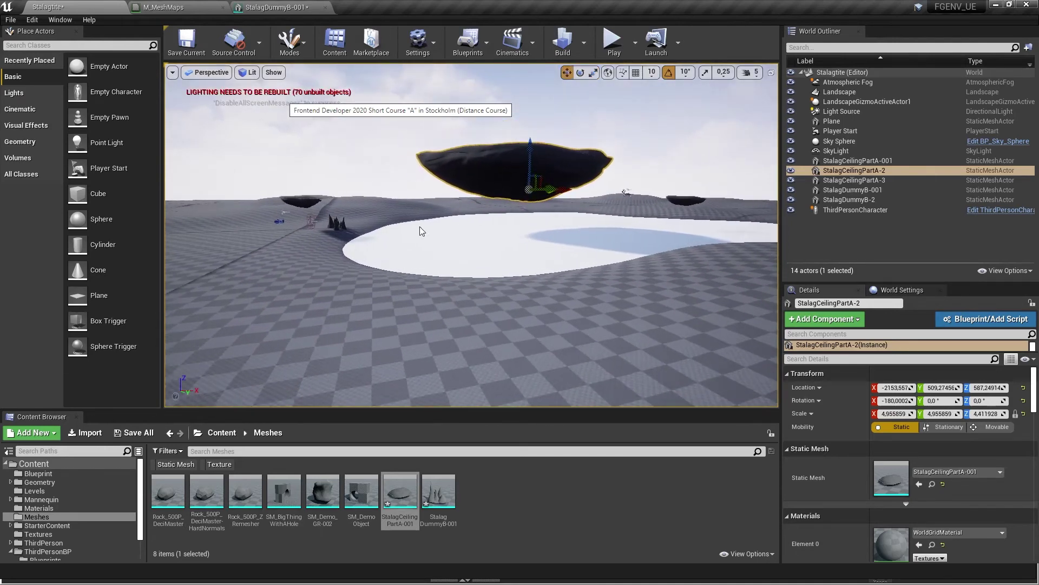
Step: Stretch the small ceiling rock on the far side of the lake vertically to a Z scale of about 7.11
left_click_drag(420, 230, 446, 217, "alt")
left_click(518, 204)
scroll(541, 239, "up", 8)
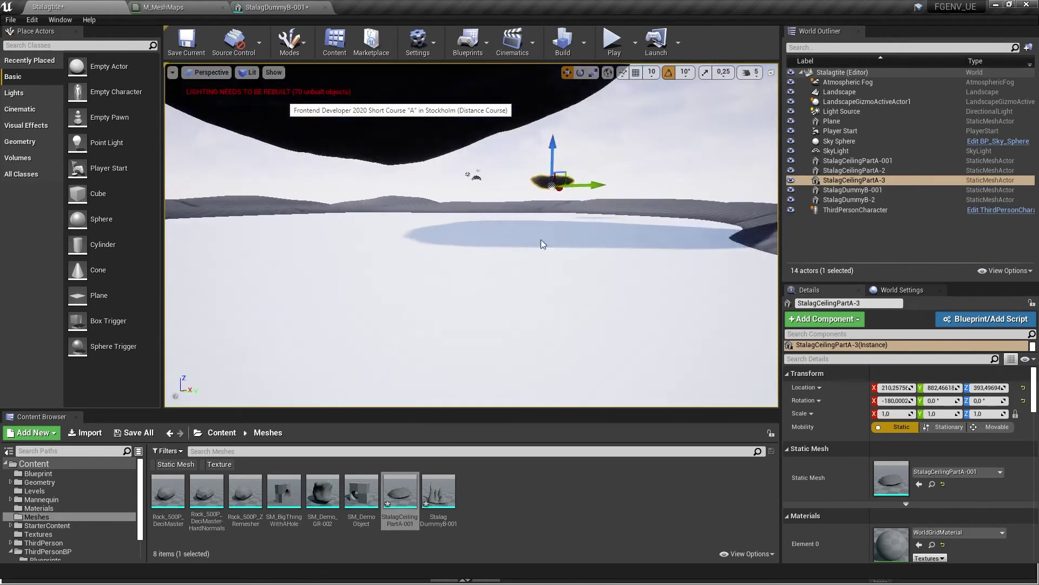
right_click_drag(540, 239, 482, 239)
scroll(700, 270, "down", 5)
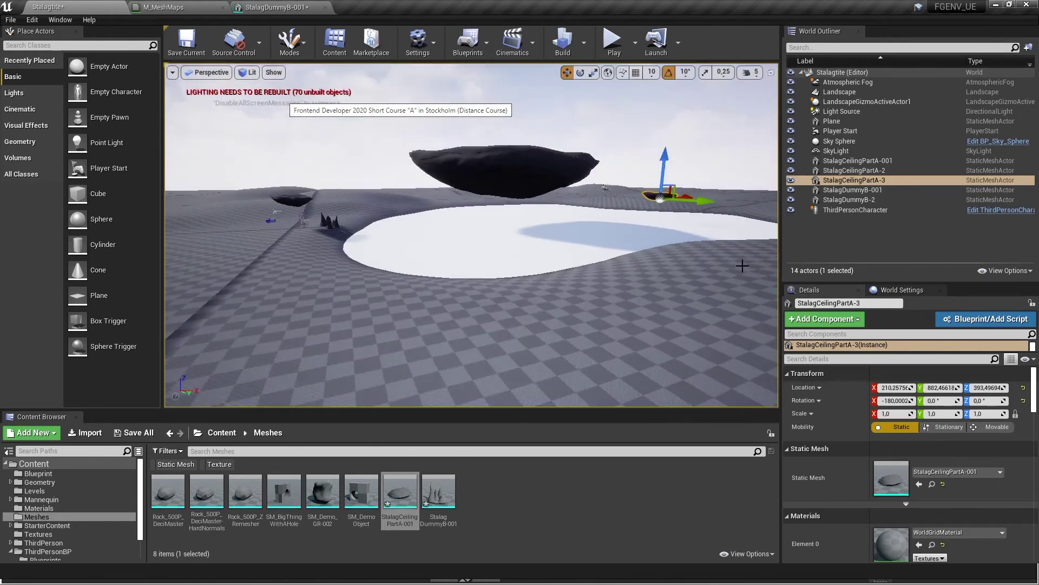
key("f")
scroll(740, 264, "down", 6)
left_click_drag(676, 282, 608, 275, "alt")
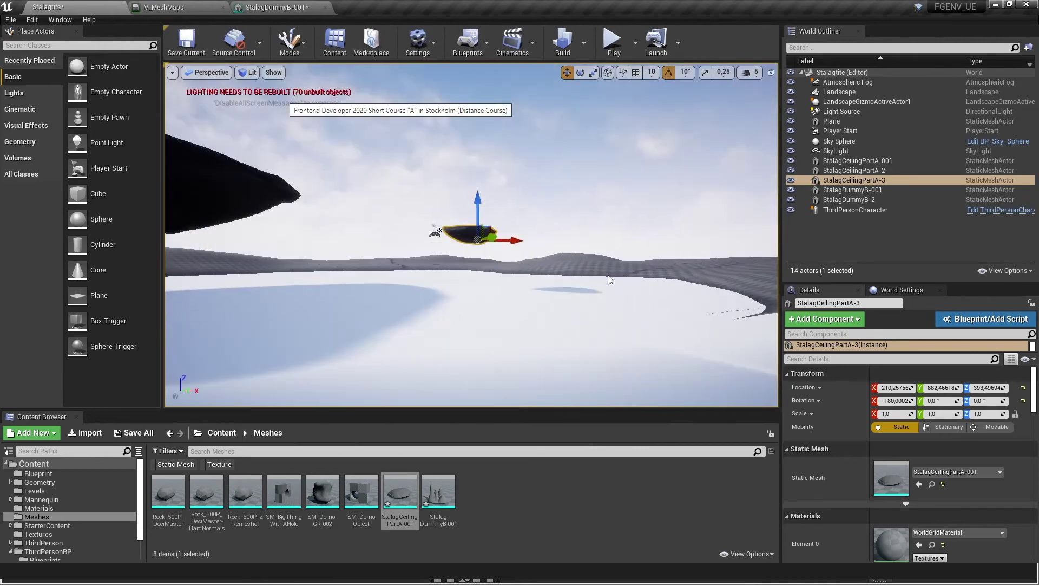
key("r")
left_click_drag(476, 276, 476, 325)
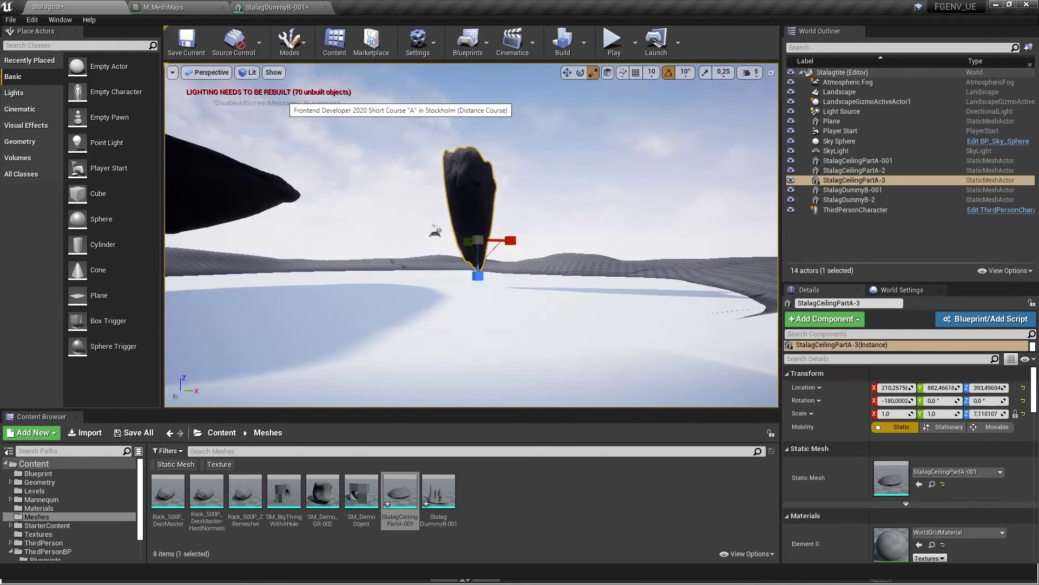
Step: Lower the stretched rock to about Z 120 and play the level to check the view
key("w")
left_click_drag(482, 207, 482, 239)
left_click_drag(366, 270, 547, 267, "alt")
scroll(505, 295, "down", 8)
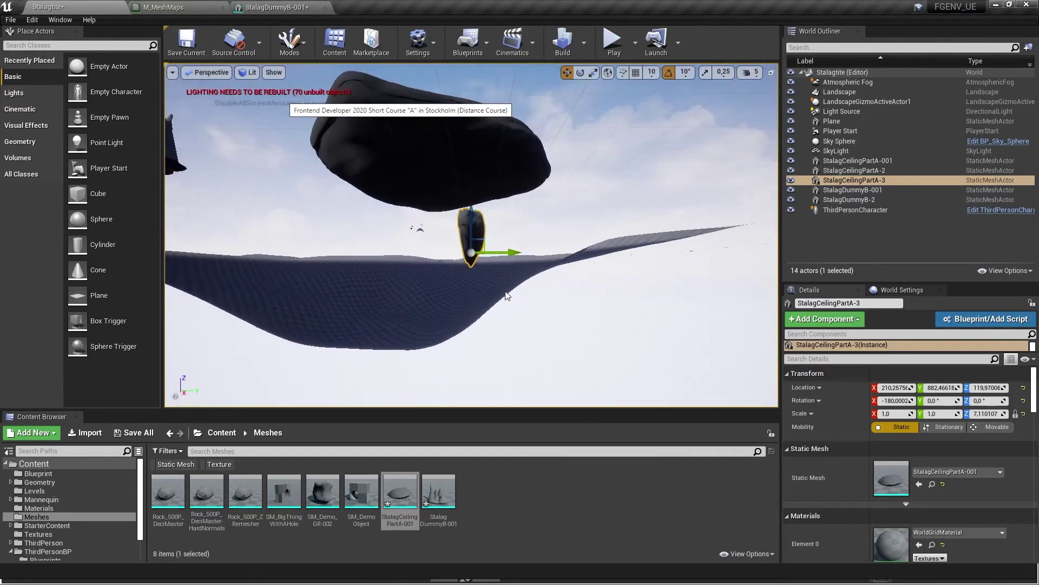
left_click_drag(506, 295, 507, 320, "alt")
left_click(621, 44)
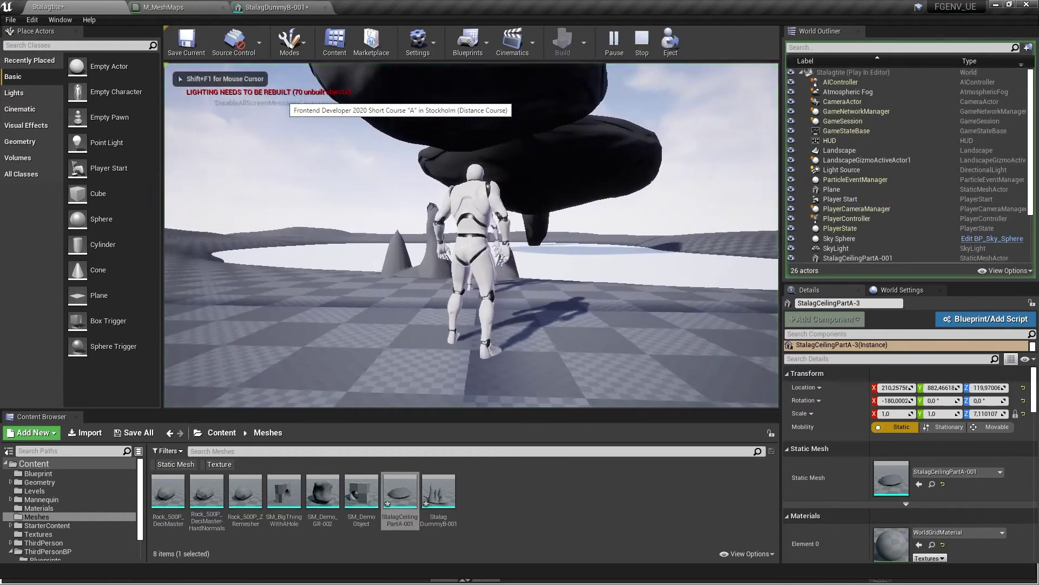
key("Escape")
Step: Move the stretched rock to about X -660.3, Y 1459.7 and widen its Y scale to about 1.94
left_click(538, 237)
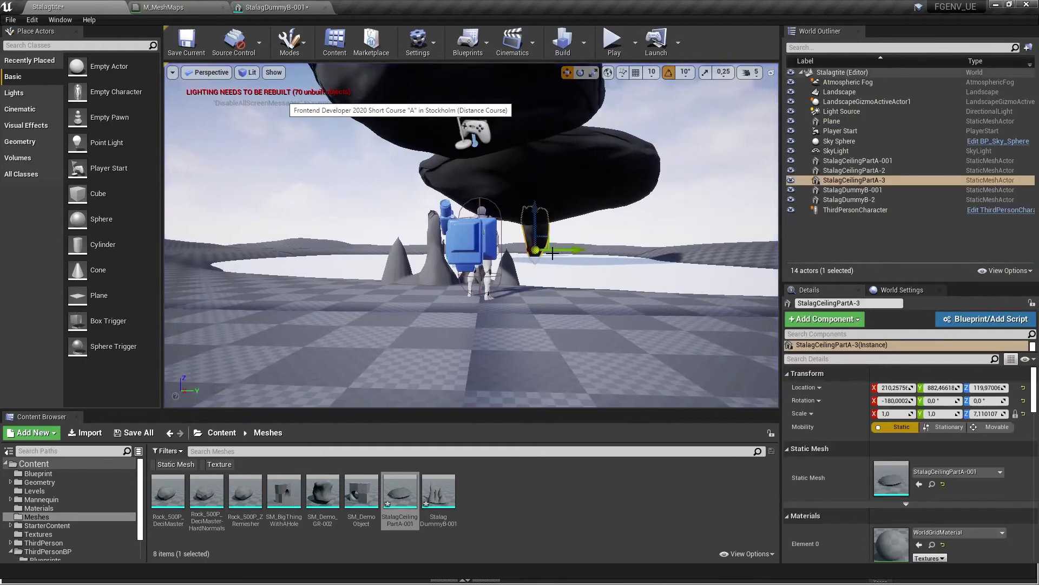
left_click_drag(565, 249, 660, 244)
scroll(577, 251, "down", 3)
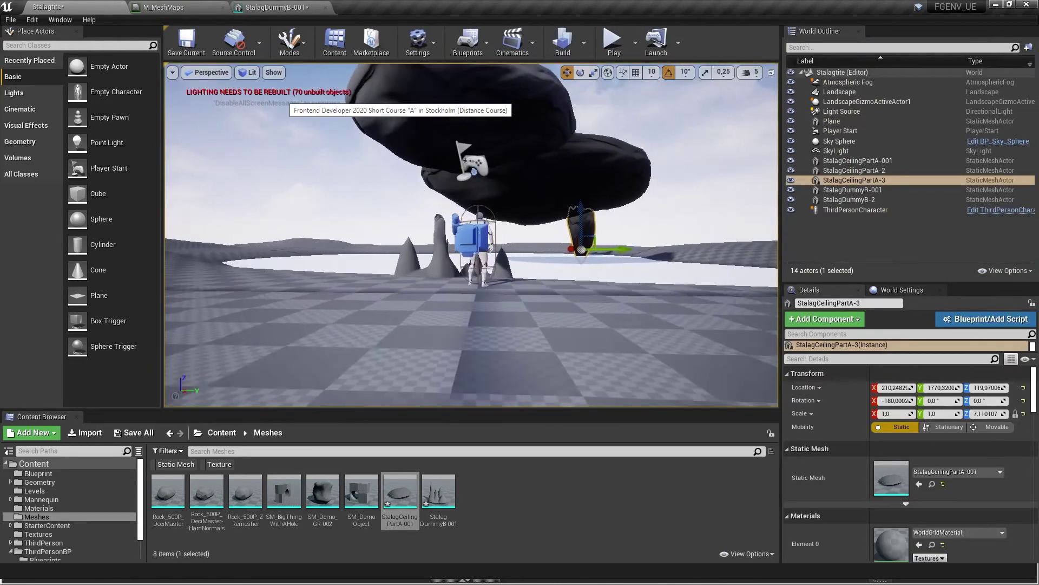
left_click_drag(571, 250, 615, 253)
key("r")
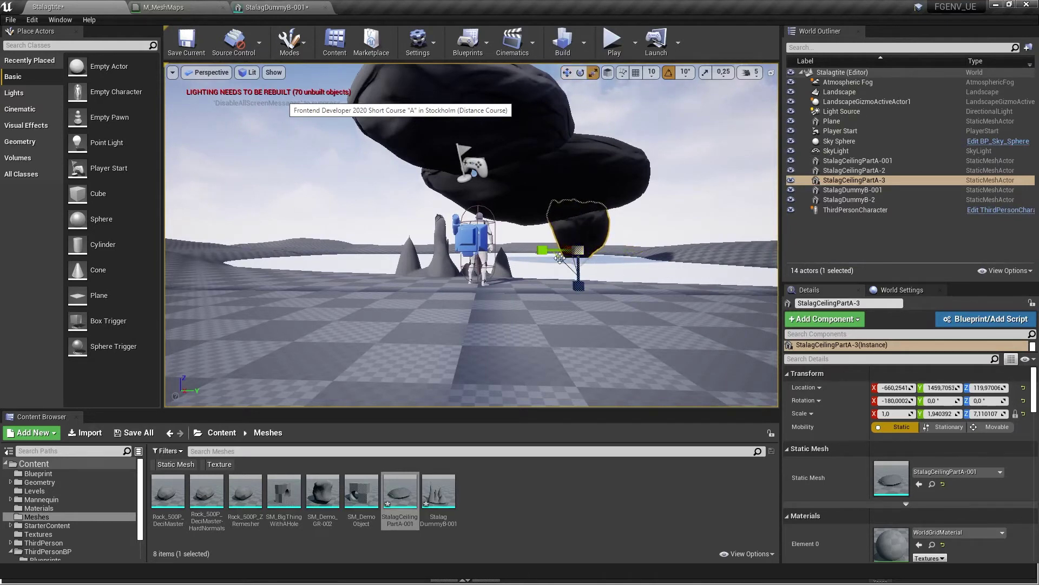
key("Escape")
Step: Duplicate the stretched rock downward and flip the copy upright to an X rotation of about 0°
left_click(602, 235)
key("w")
left_click_drag(578, 207, 563, 306, "alt")
key("e")
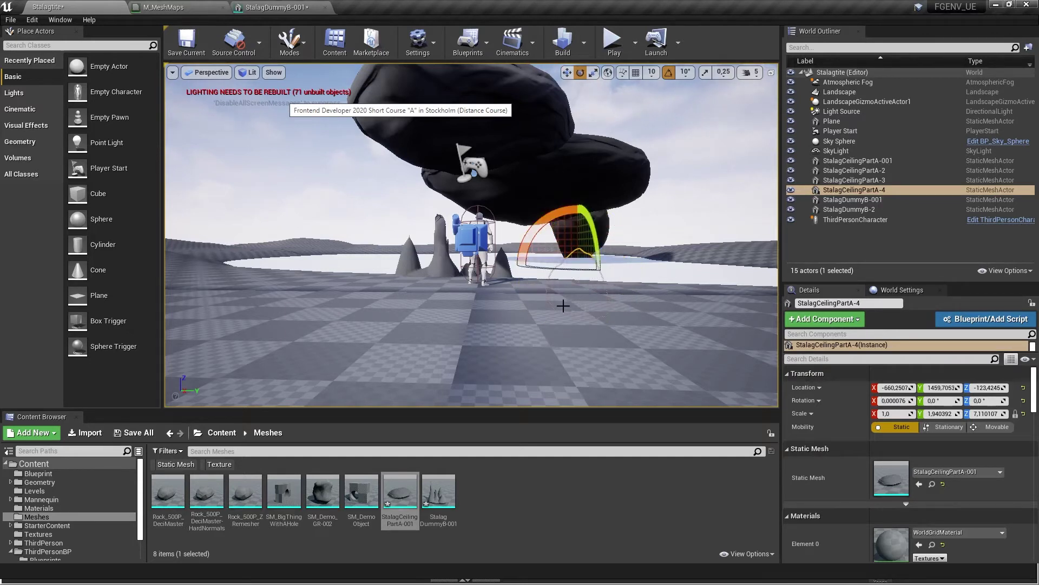
key("w")
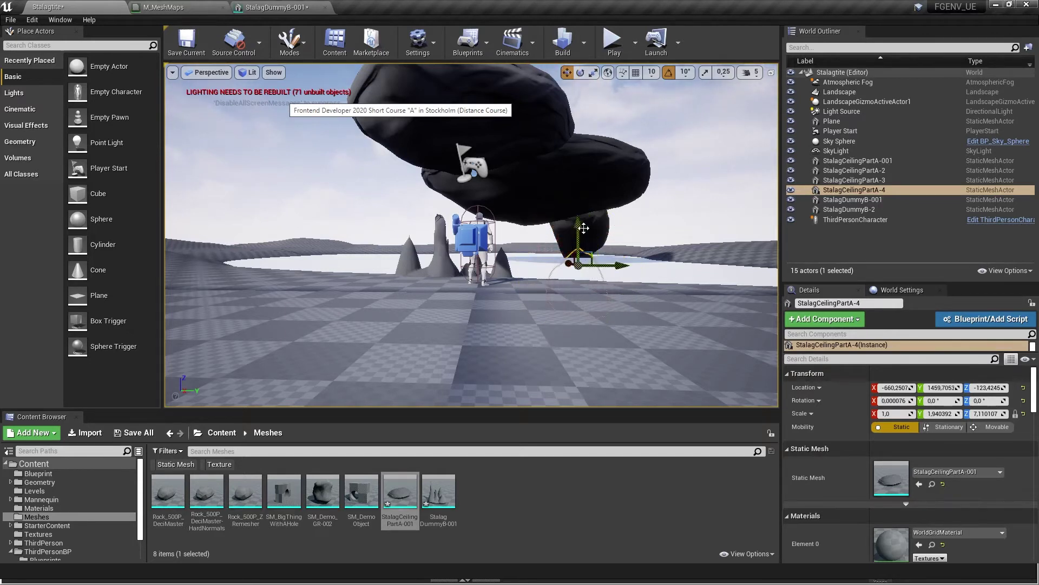
Step: Raise the upright copy to about Z 580.5 and adjust its Y and Z scale to form the base of the column
left_click_drag(583, 228, 587, 182)
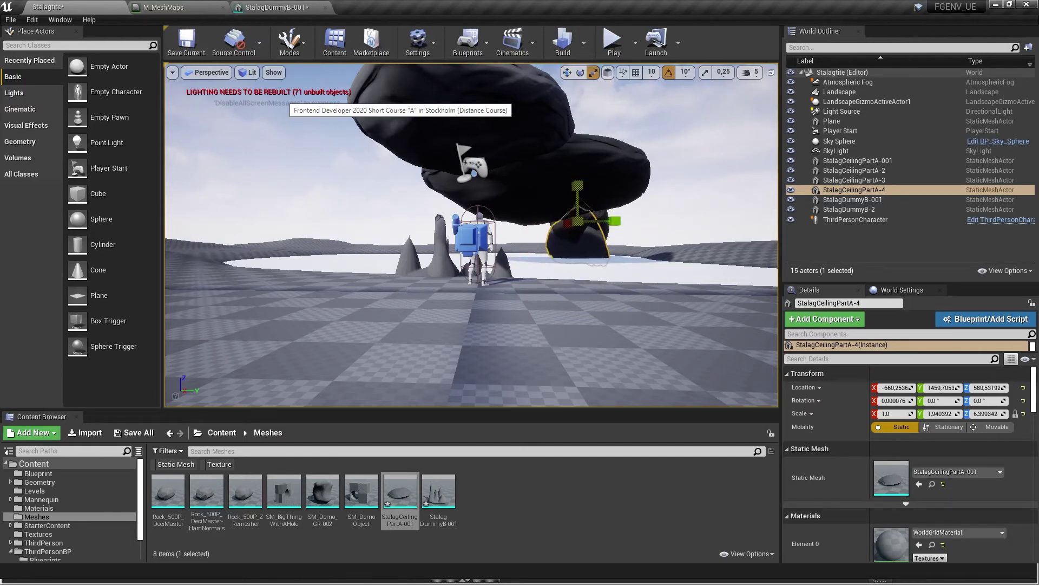
left_click_drag(613, 216, 641, 218)
left_click_drag(577, 187, 578, 221)
key("Escape")
Step: Play the level briefly and duplicate the large ceiling rock over the lake, placing the copy at about X -2991.4, Y -1249.2
mouse_move(541, 249)
right_mouse_down()
mouse_move(552, 262)
mouse_move(506, 263)
mouse_move(550, 263)
mouse_move(540, 228)
right_mouse_up()
left_click(615, 53)
key("Escape")
left_click(541, 189)
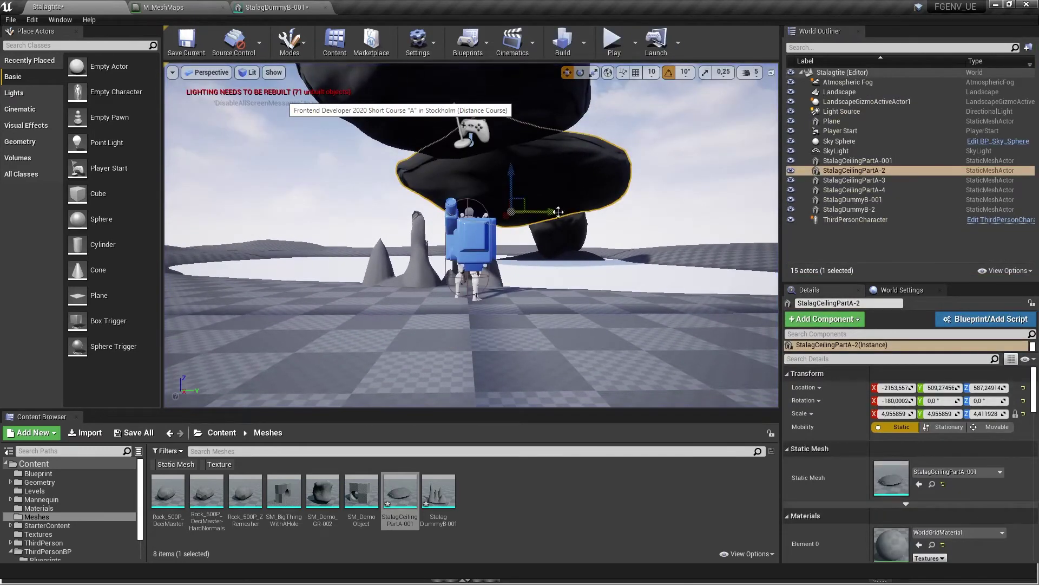
left_click_drag(558, 211, 331, 211, "alt")
key("Escape")
left_click(319, 175)
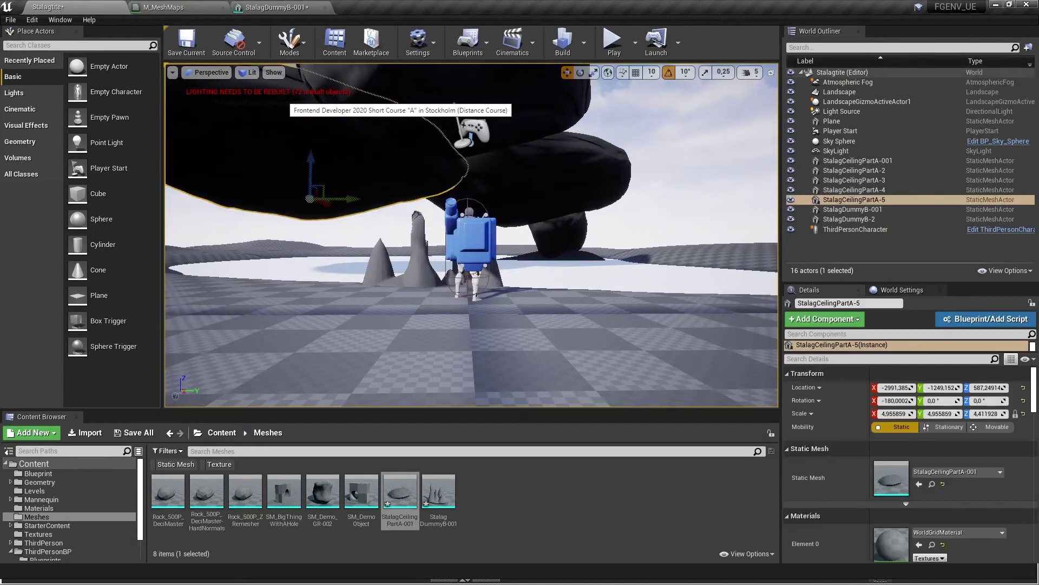
Step: Raise the new large ceiling rock to about Z 711.8
key("w")
right_click_drag(312, 173, 319, 173)
left_click_drag(294, 165, 294, 149)
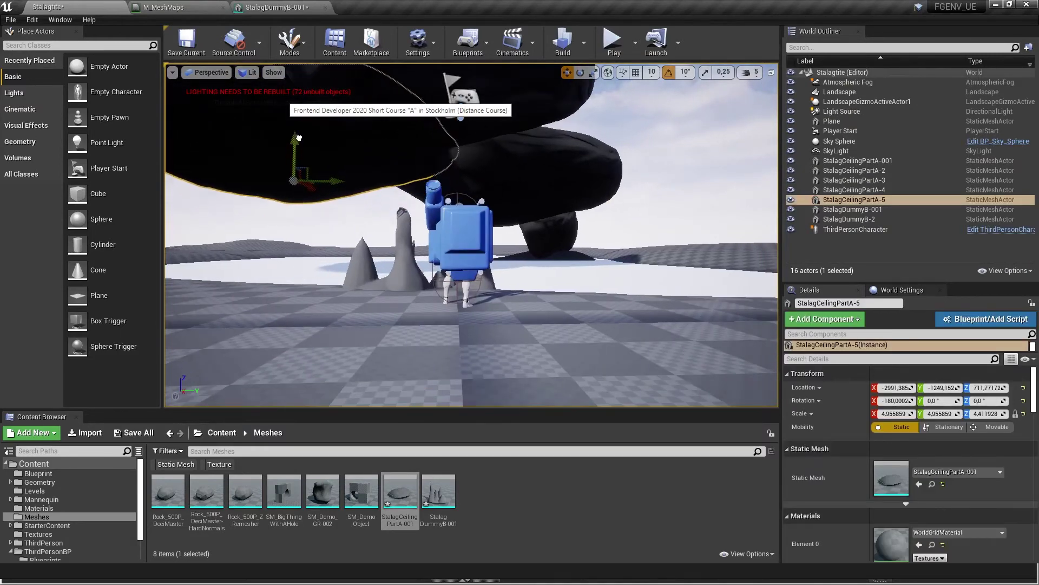
Step: View the red stalactite cave reference photo and inspect the enlarged ceiling from near the lake shore
key("F1")
left_click(915, 9)
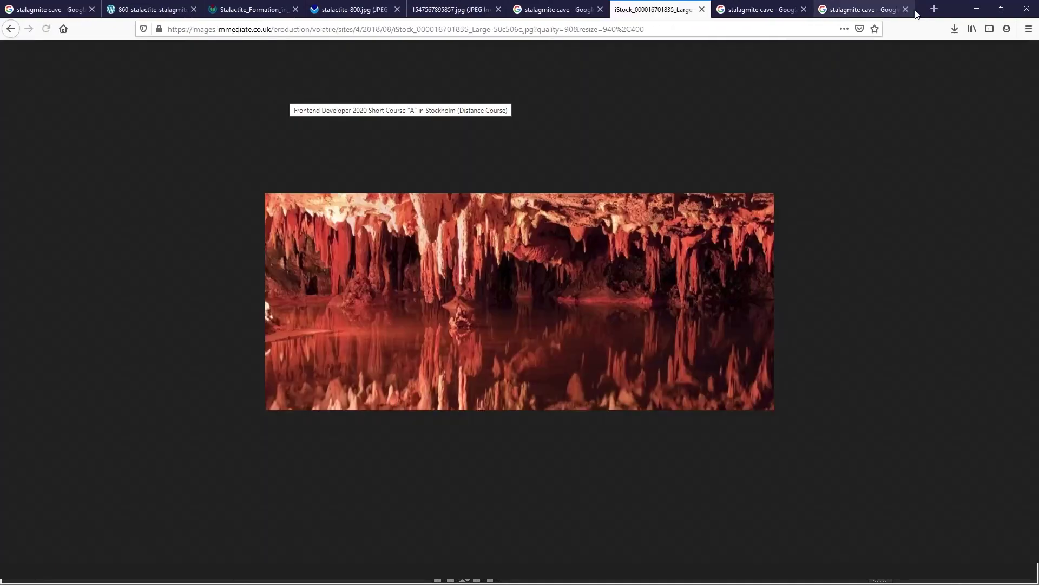
key("alt+Tab")
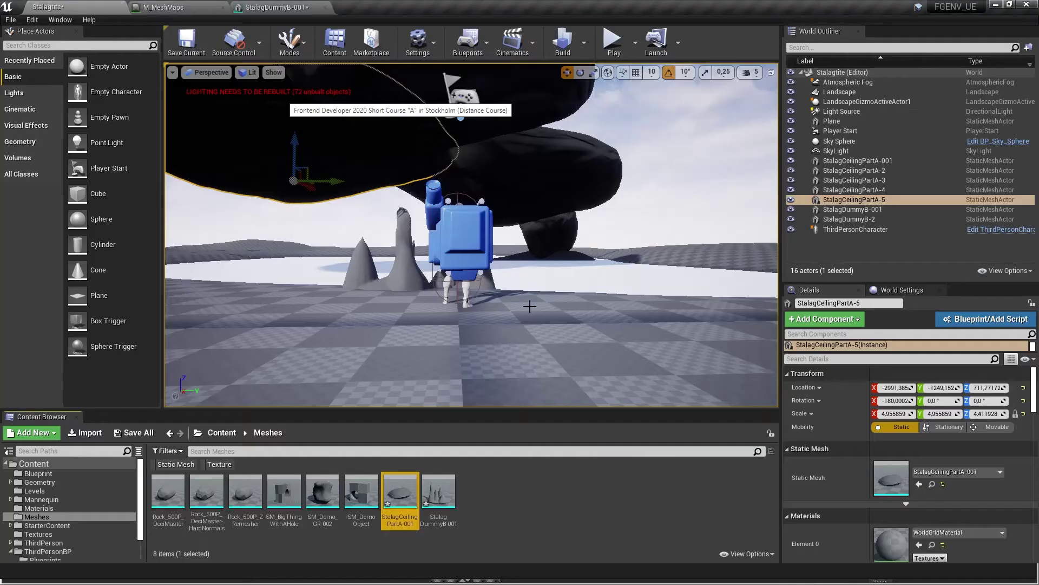
right_click_drag(540, 291, 532, 290)
key("Escape")
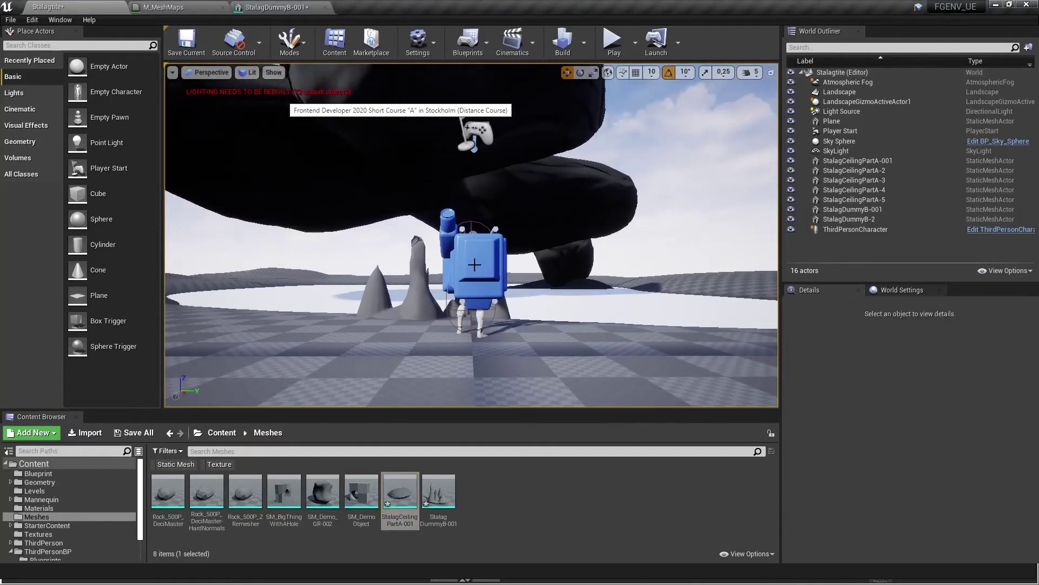
key("w")
right_click_drag(439, 274, 439, 272)
key("a")
key("s")
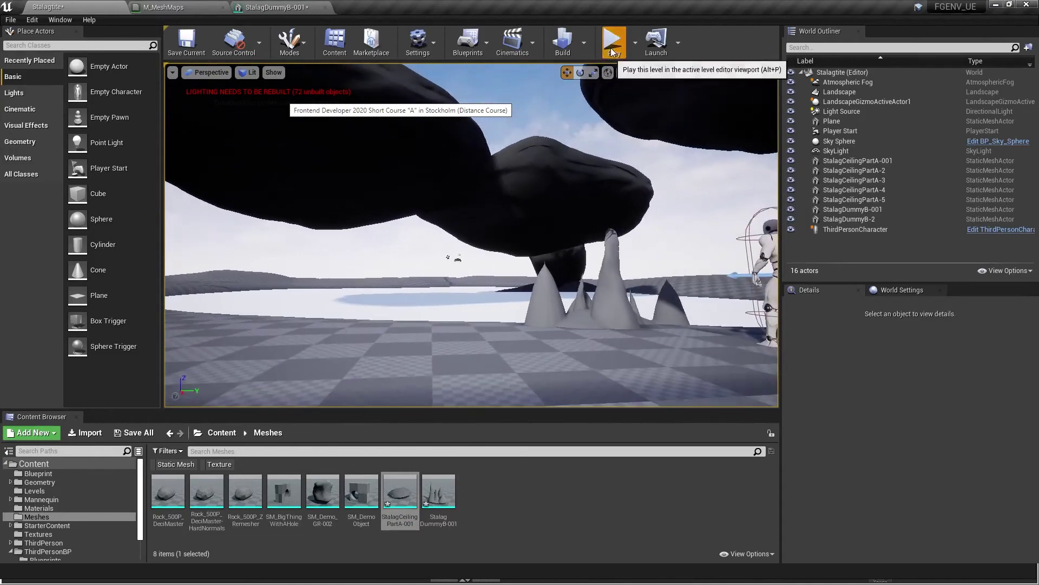
Step: Play the level briefly to view the cave ceiling at the character's scale
left_click(612, 43)
key("w")
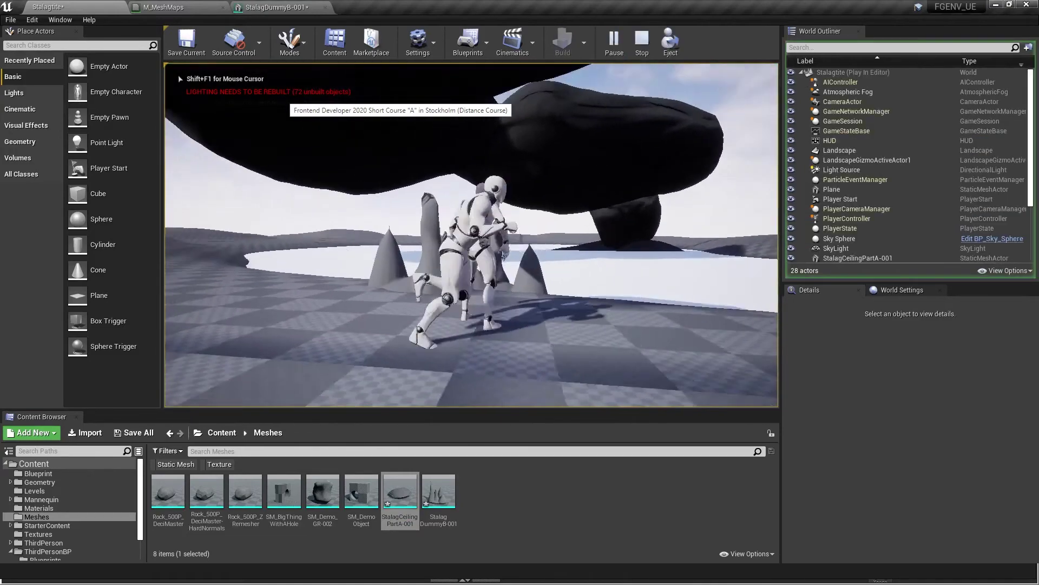
key("Escape")
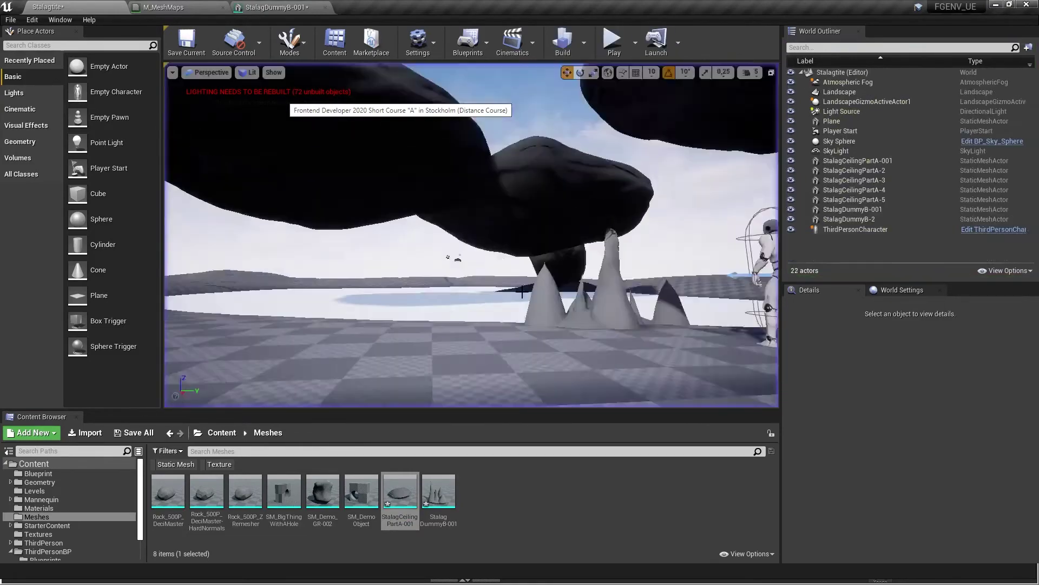
Step: Examine the cave reference photos in Firefox and on the PureRef board
key("alt+Tab")
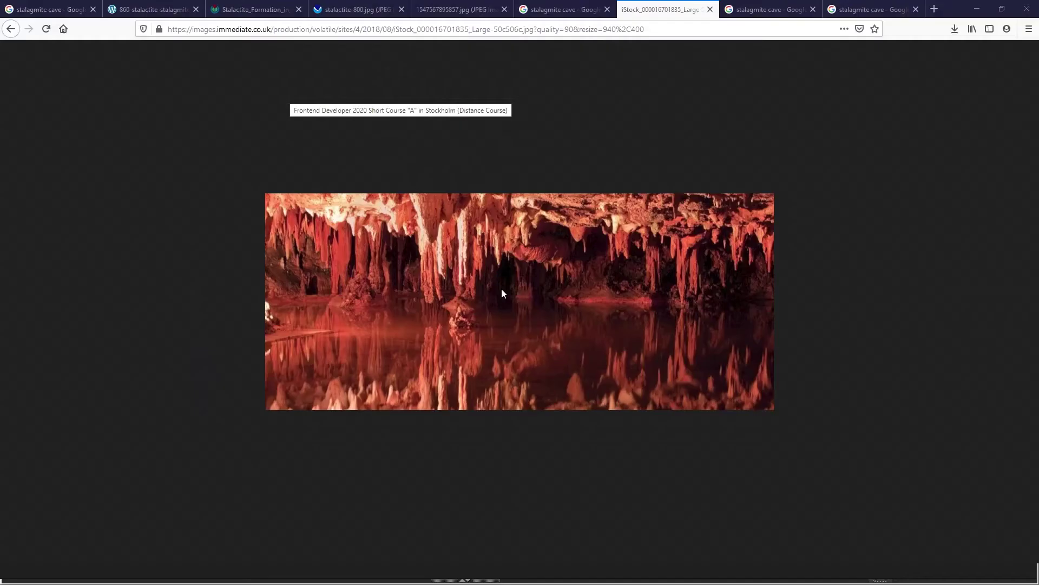
key("alt+Tab")
key("Tab")
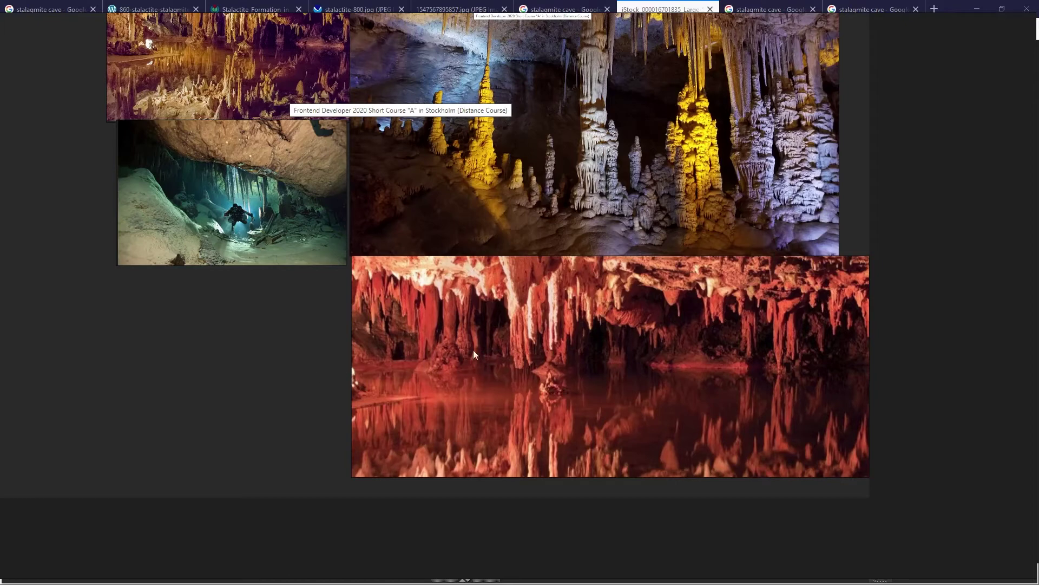
key("alt+Tab")
key("alt+Tab")
key("Tab")
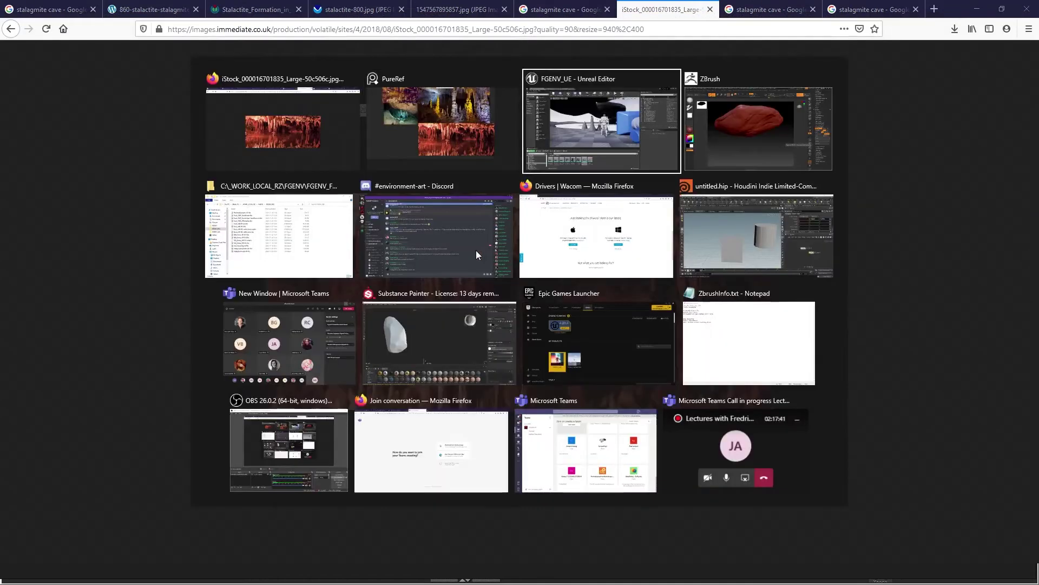
Step: Duplicate the flat rock beneath the column across the lake to about Y -3041.3 and raise the copy to about Z 298.7
right_click_drag(479, 250, 482, 295)
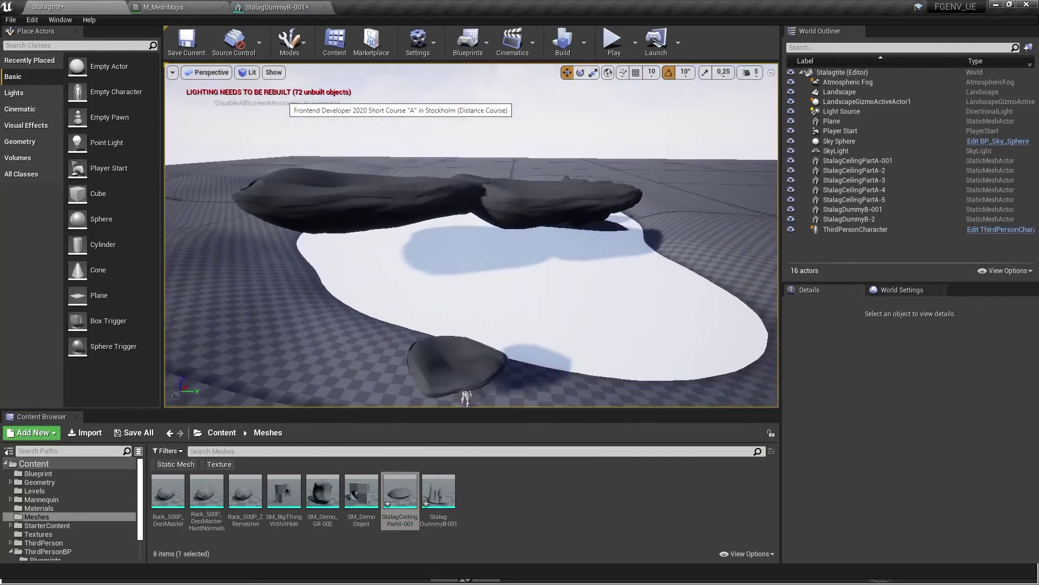
right_click_drag(635, 154, 636, 154)
left_click(636, 189)
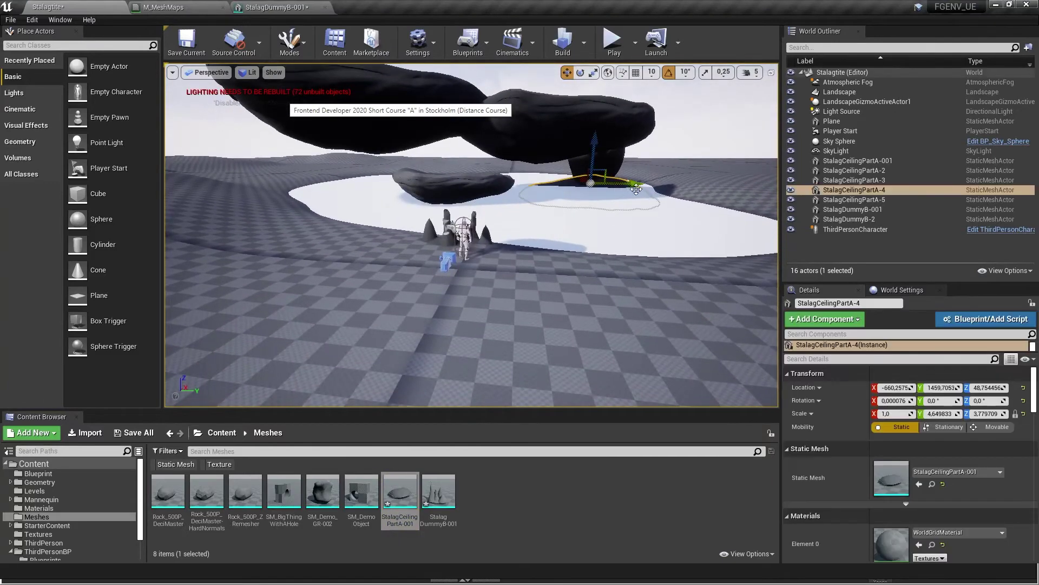
left_click_drag(636, 184, 386, 177, "alt")
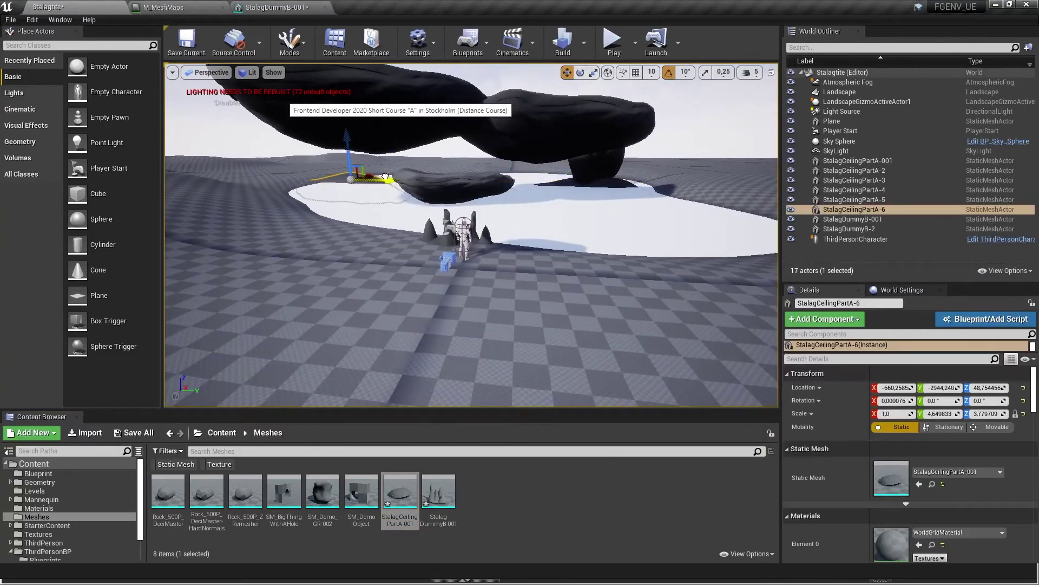
key("w")
right_click_drag(348, 213, 348, 212)
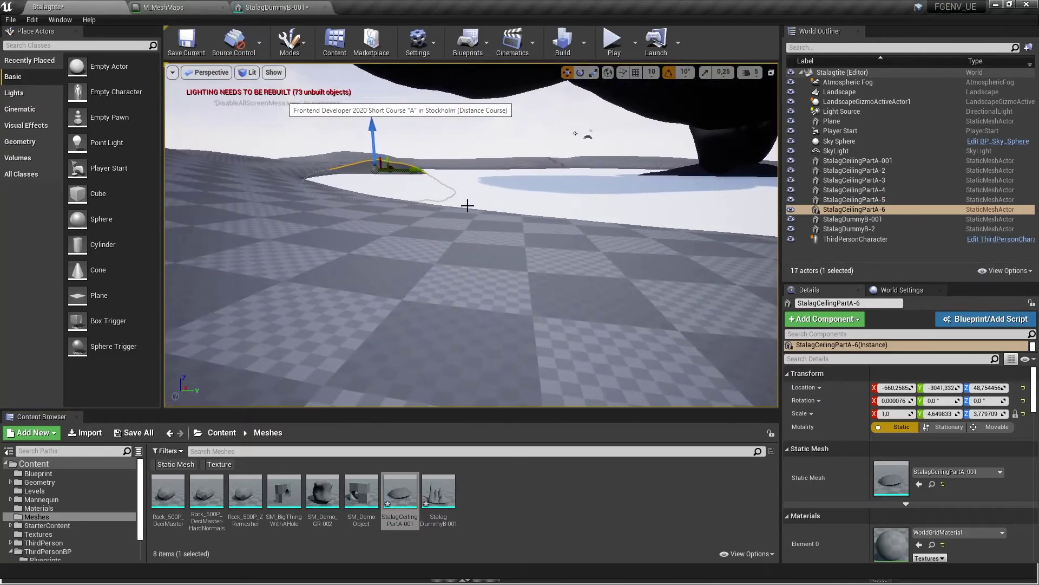
right_click_drag(468, 205, 467, 206)
key("w")
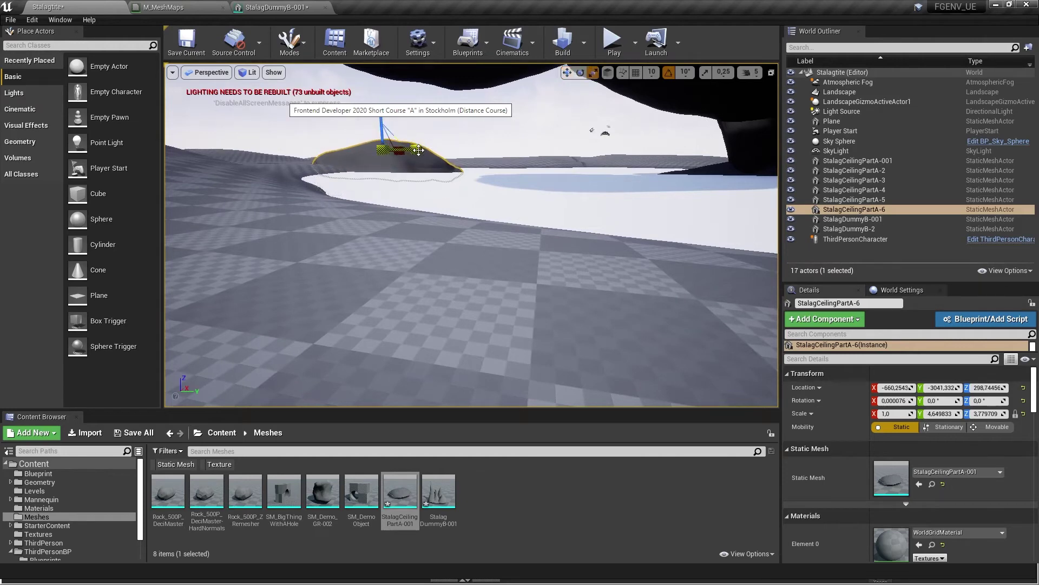
Step: Scale the new base rock to about X 8.36, Y 11.64 and lower it to about Z 218.8
right_click_drag(408, 172, 606, 160)
left_click_drag(546, 149, 644, 151)
right_click_drag(644, 151, 644, 151)
right_click_drag(489, 149, 489, 149)
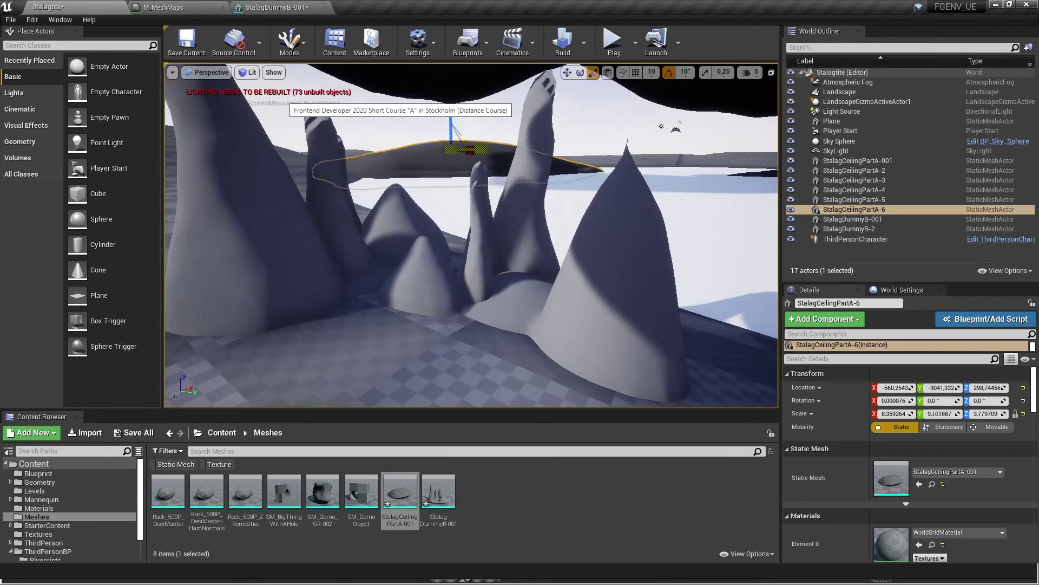
left_click_drag(472, 143, 450, 134)
right_click_drag(450, 134, 450, 134)
right_click_drag(523, 221, 522, 221)
Step: Duplicate the column rock onto the new base, placing the copy at about Y -2928.9, Z 279.1
left_click(635, 174)
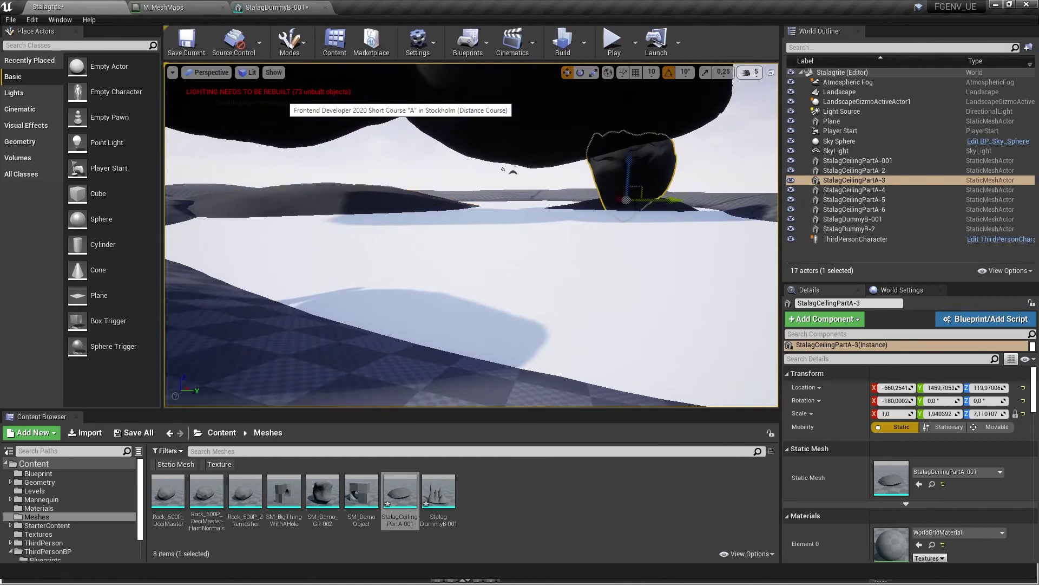
left_click_drag(645, 190, 332, 179, "alt")
right_click_drag(324, 221, 324, 220)
Step: Scale the new column to about X 3.35, Z 11.78 and shift it to about X -1590.9, Z 349.7
key("r")
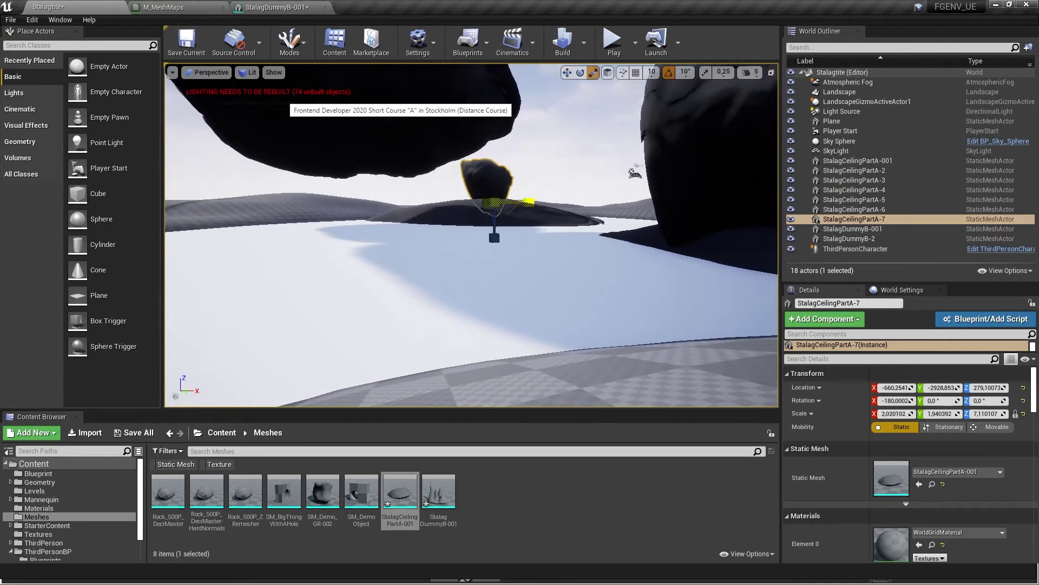
left_click_drag(497, 238, 497, 263)
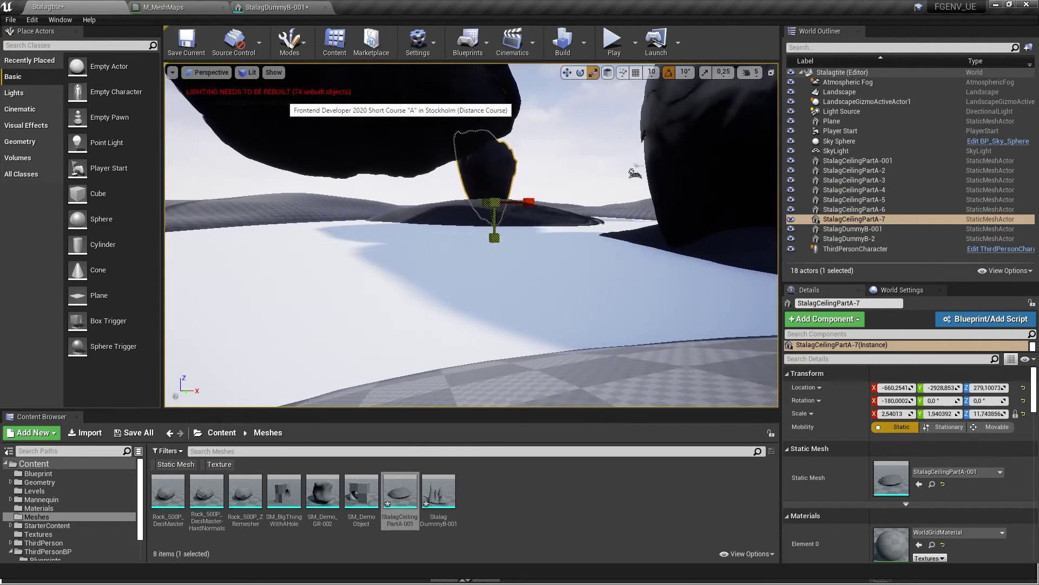
left_click_drag(533, 206, 455, 186)
right_click_drag(455, 186, 456, 187)
right_click_drag(395, 164, 395, 164)
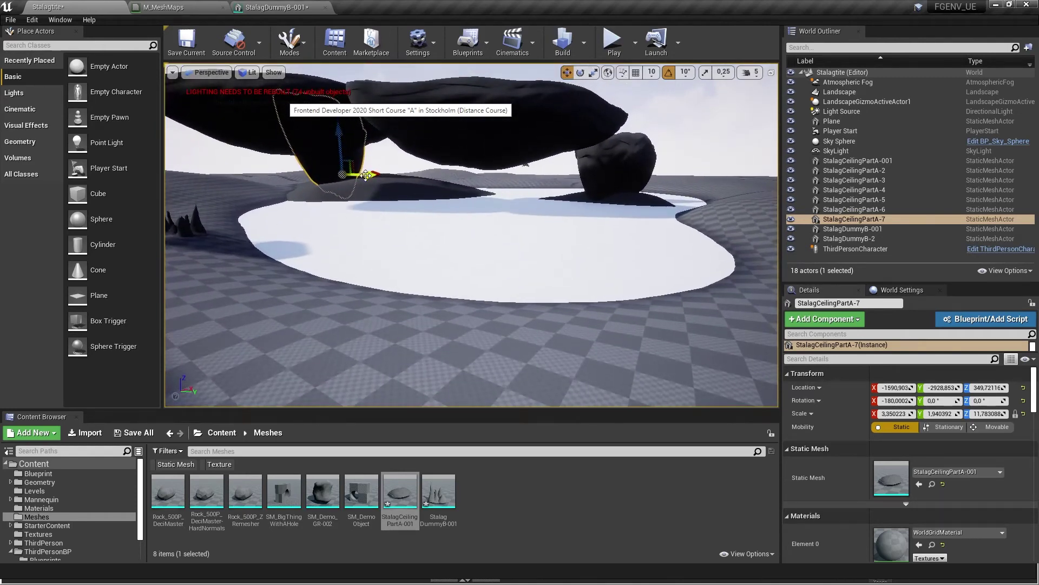
Step: Move the new column to about Y -2021.3 and raise it to about Z 434.9 beneath the ceiling rocks
left_click_drag(366, 175, 406, 194)
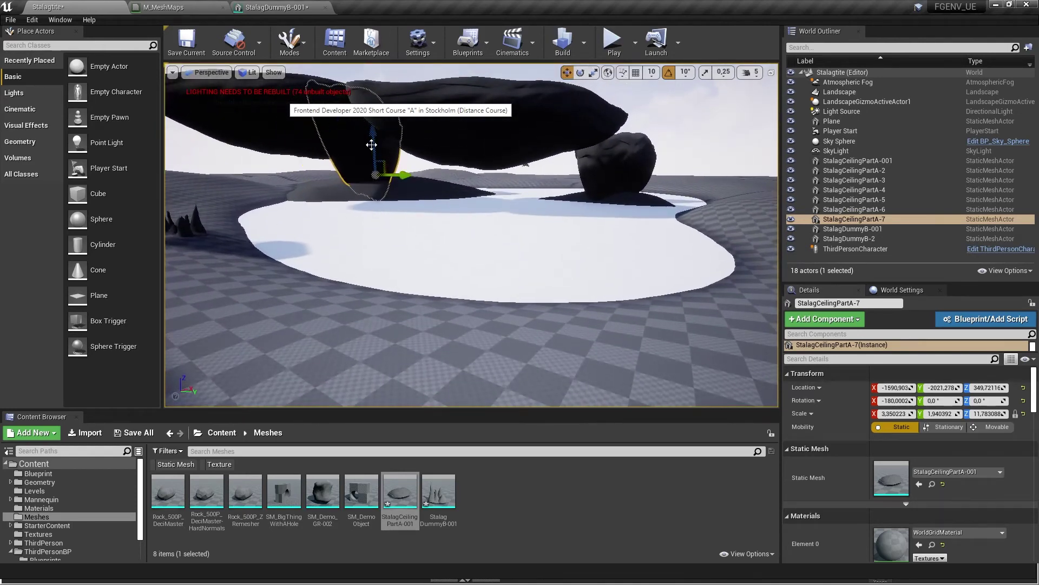
mouse_move(371, 144)
left_mouse_down()
mouse_move(372, 128)
mouse_move(372, 138)
left_mouse_up()
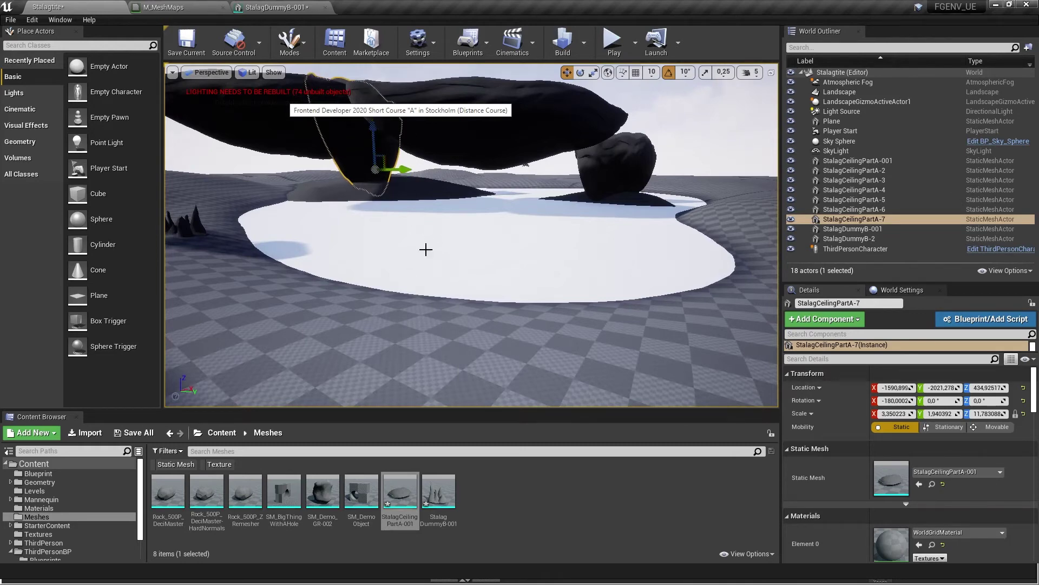
right_click_drag(398, 271, 398, 271)
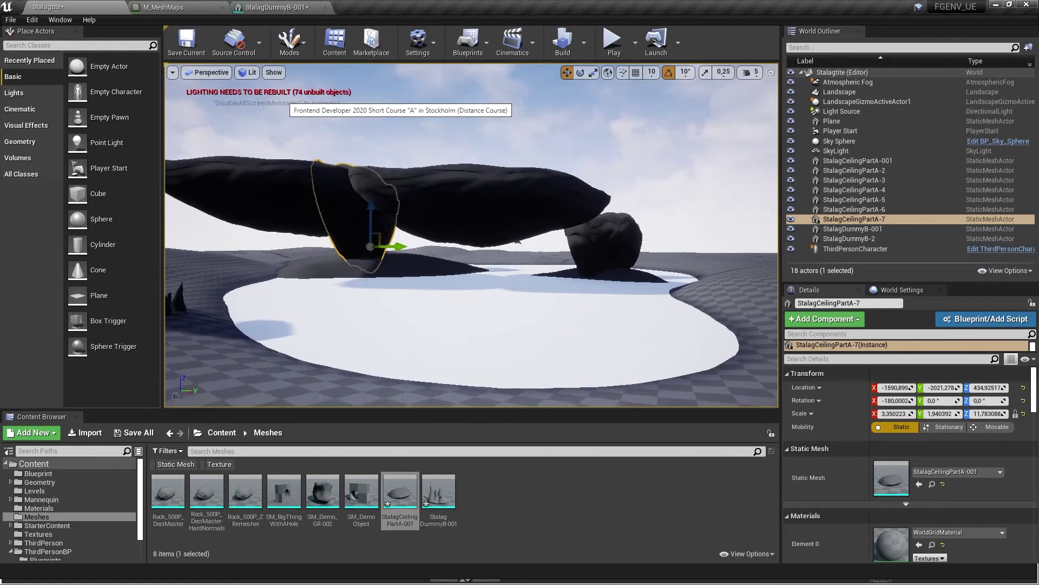
key("Escape")
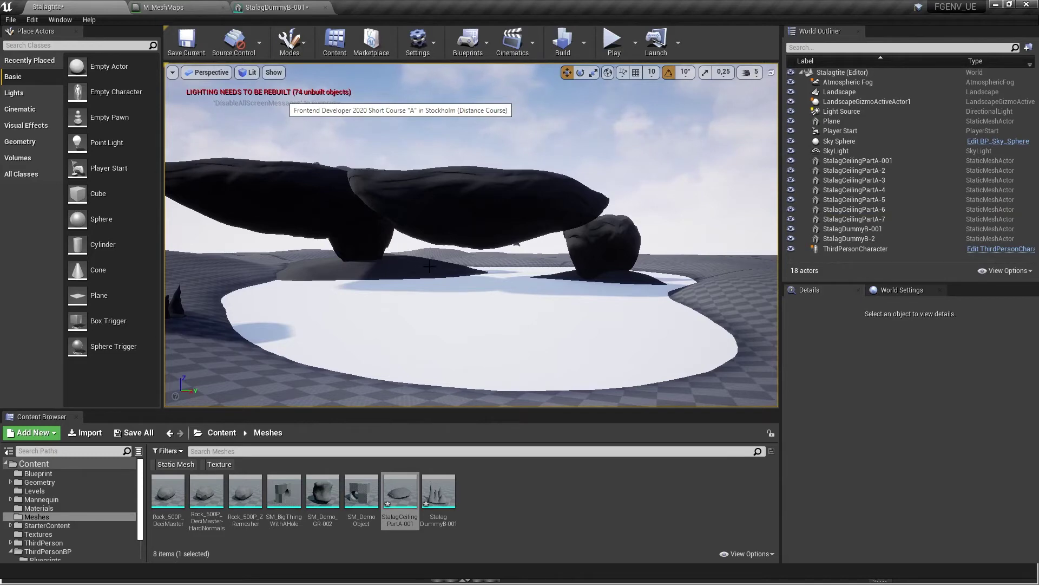
Step: Compare the two-column blockout with the red cave reference photo
right_click_drag(471, 235, 460, 208)
right_click_drag(429, 301, 432, 299)
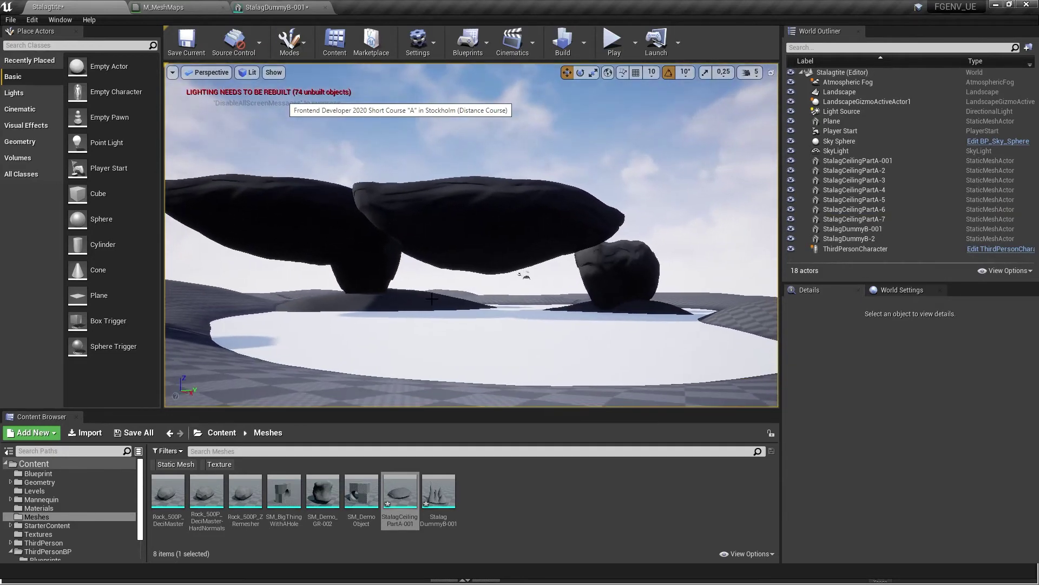
key("alt+Tab")
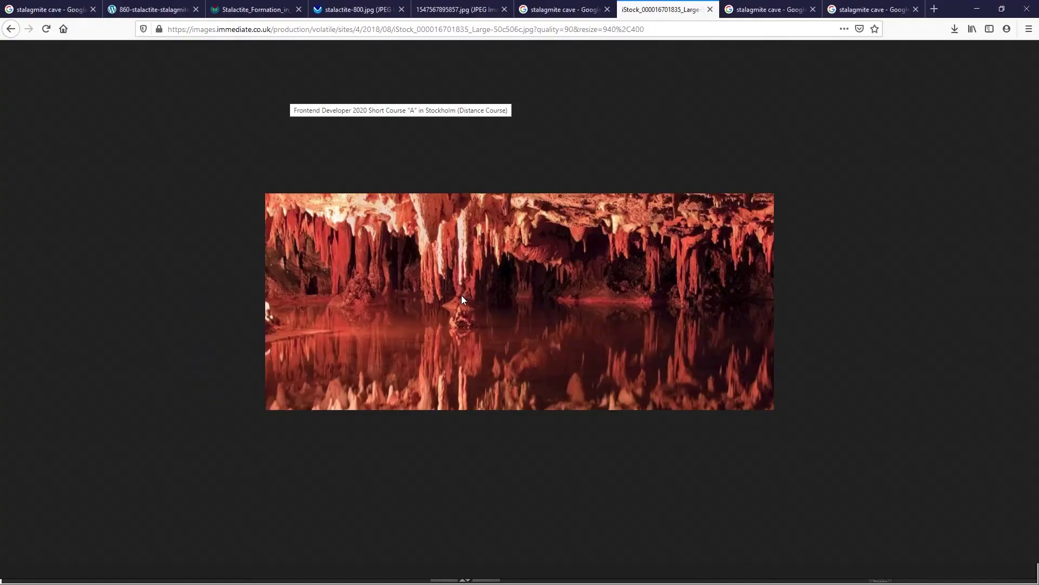
key("alt+Tab")
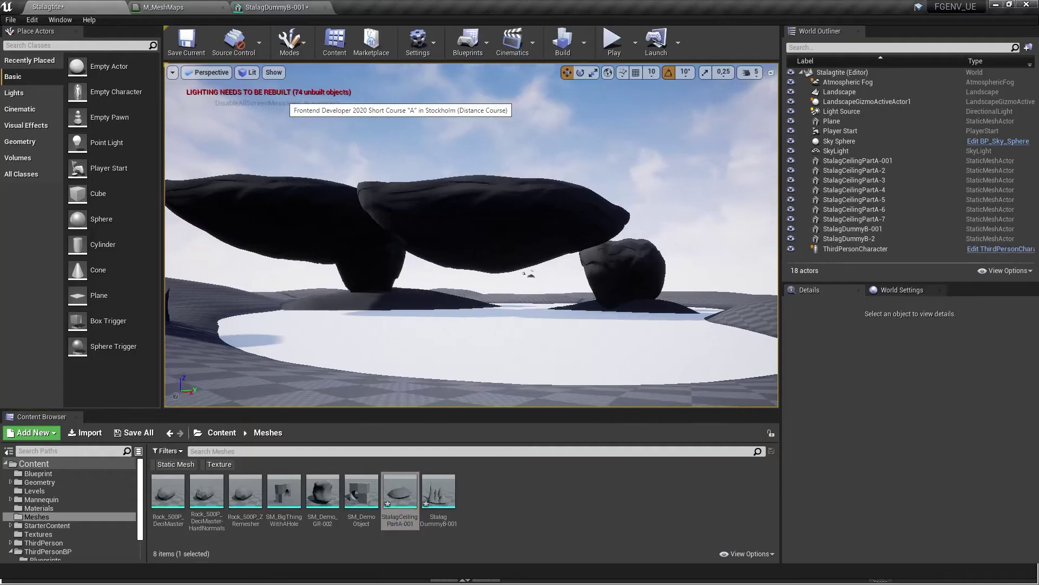
Step: Duplicate the wide base rock upward to about Z 428.9 and move the copy to about X -1846.5
right_click_drag(461, 299, 463, 311)
left_click(384, 255)
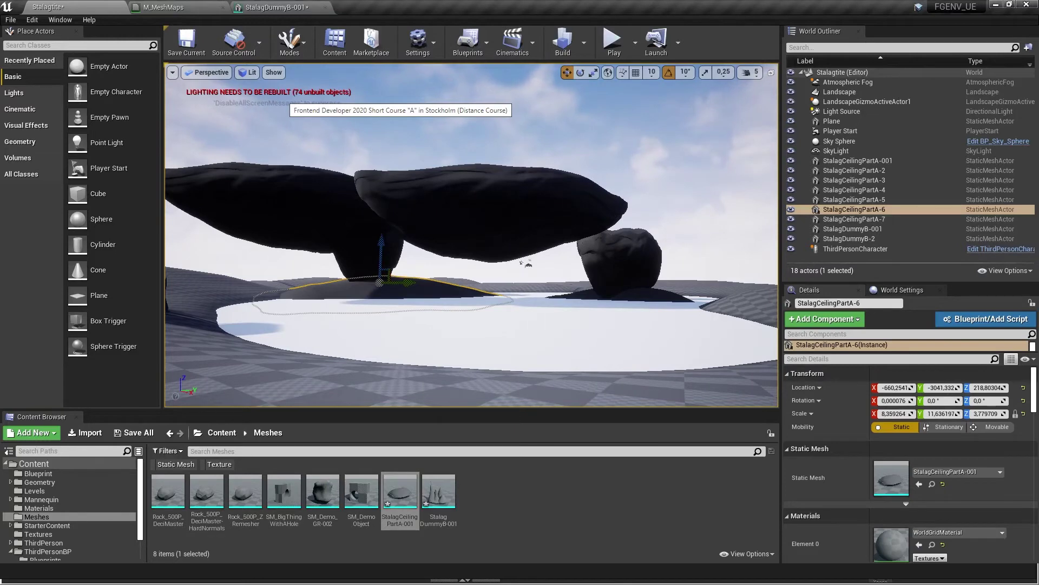
left_click_drag(380, 242, 381, 225, "alt")
key("f")
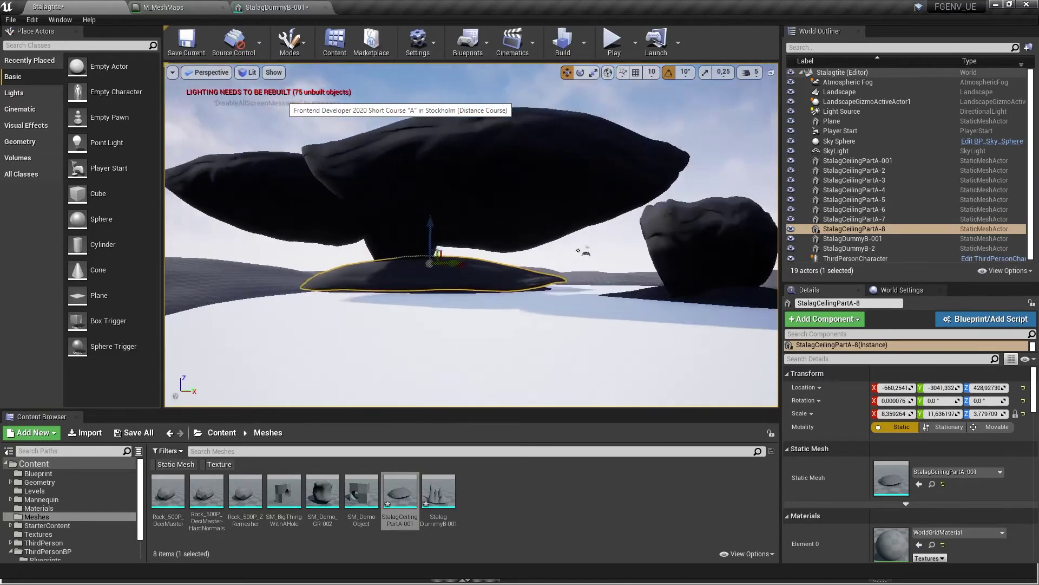
left_click_drag(555, 250, 452, 252)
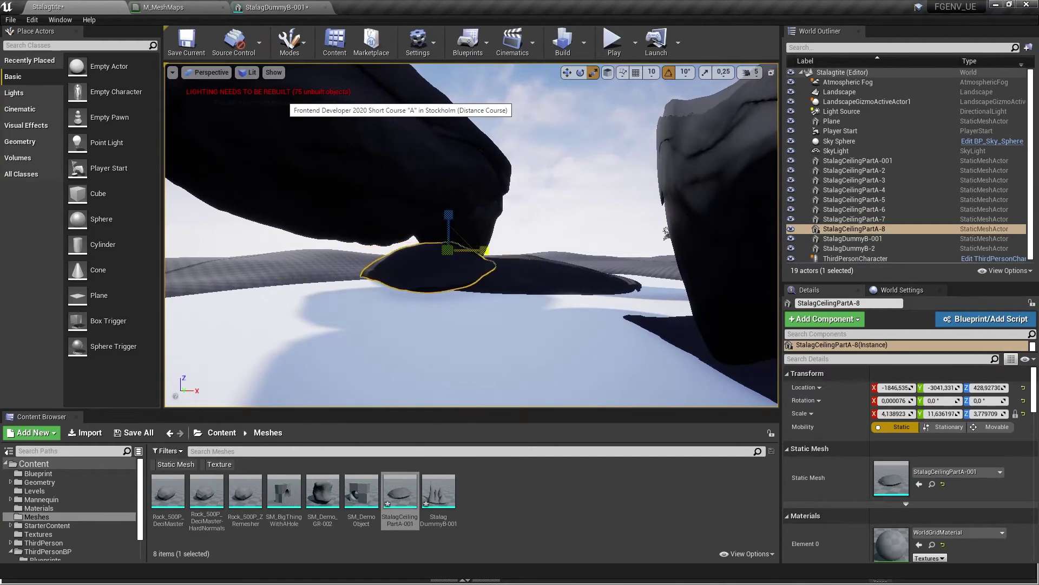
Step: Shrink the copied base rock to about X 3.34, Y 4.87 and place it under the second column at about Y -1820.8, Z 151.2
left_click_drag(524, 258, 328, 267, "alt")
left_click_drag(372, 225, 539, 234, "alt")
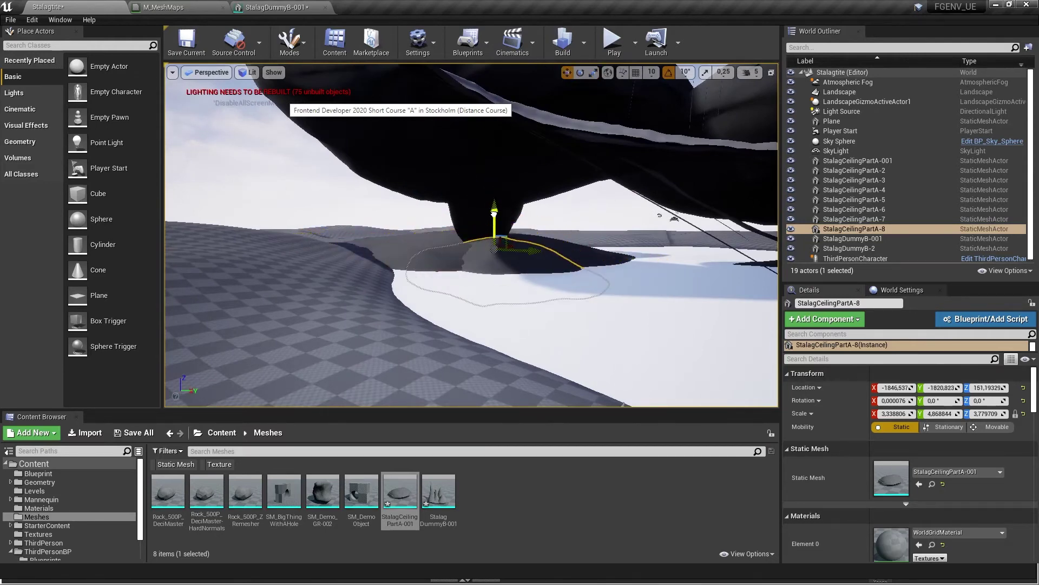
left_click_drag(630, 271, 478, 254, "alt")
right_click_drag(479, 253, 384, 271)
key("s")
key("Escape")
Step: Duplicate the large ceiling rock twice, placing copies at about X -3857.4, Y 155.3 and X -3435.0, Y 1264.5, Z 726.6
key("a")
key("w")
key("s")
left_click(542, 206)
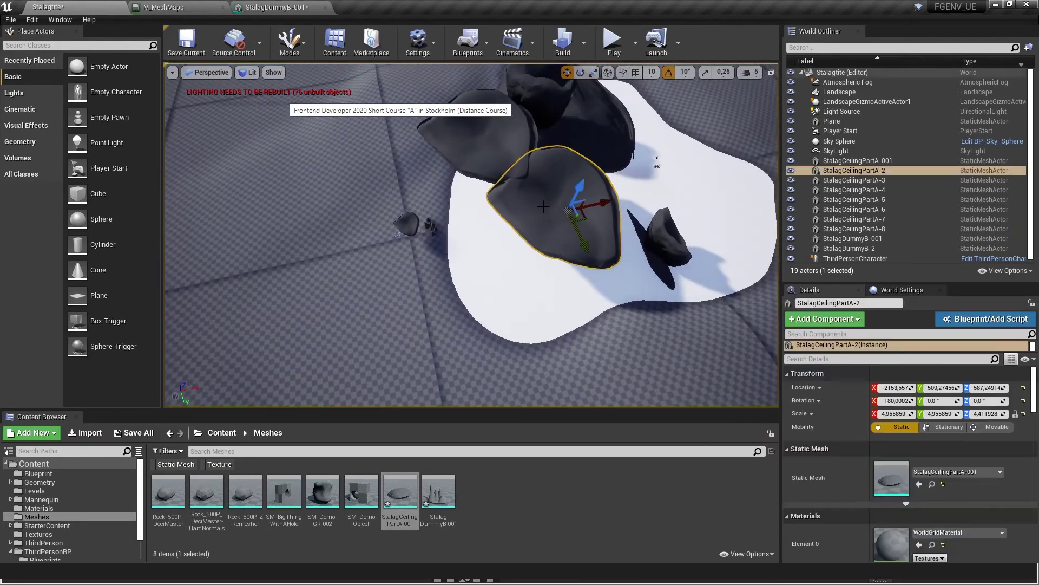
left_click_drag(583, 219, 526, 271, "alt")
left_click(467, 193)
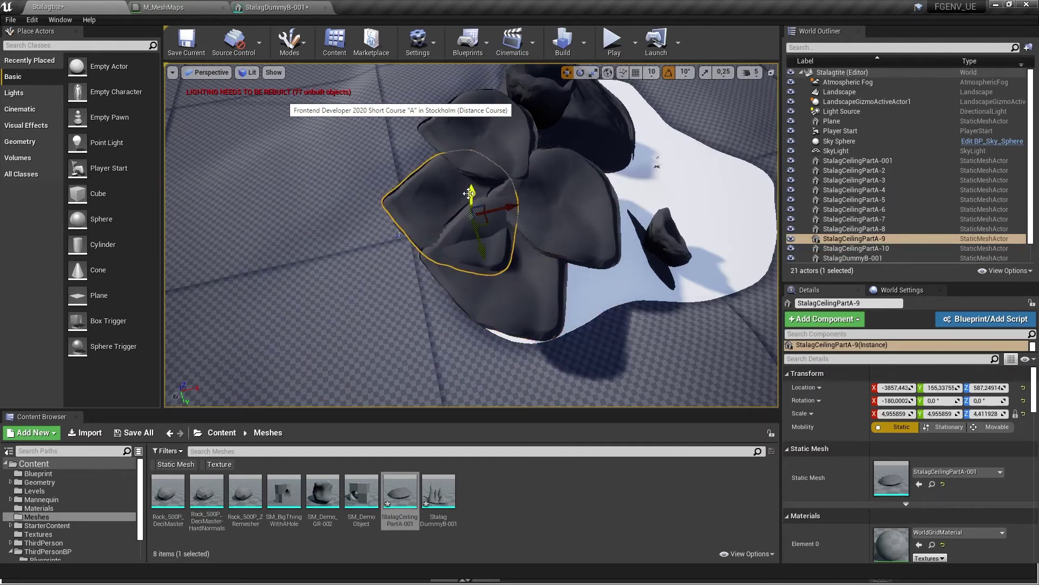
left_click(528, 285)
left_click_drag(517, 249, 553, 257)
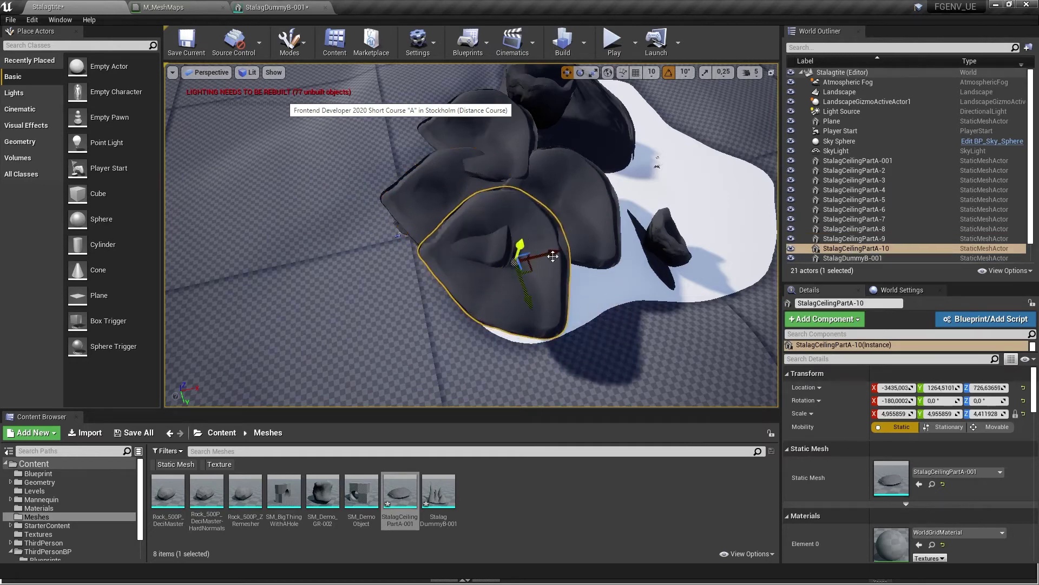
Step: Duplicate the original large ceiling rock along the lake shore to about X -2071.5, Y 2206.6
left_click(594, 216)
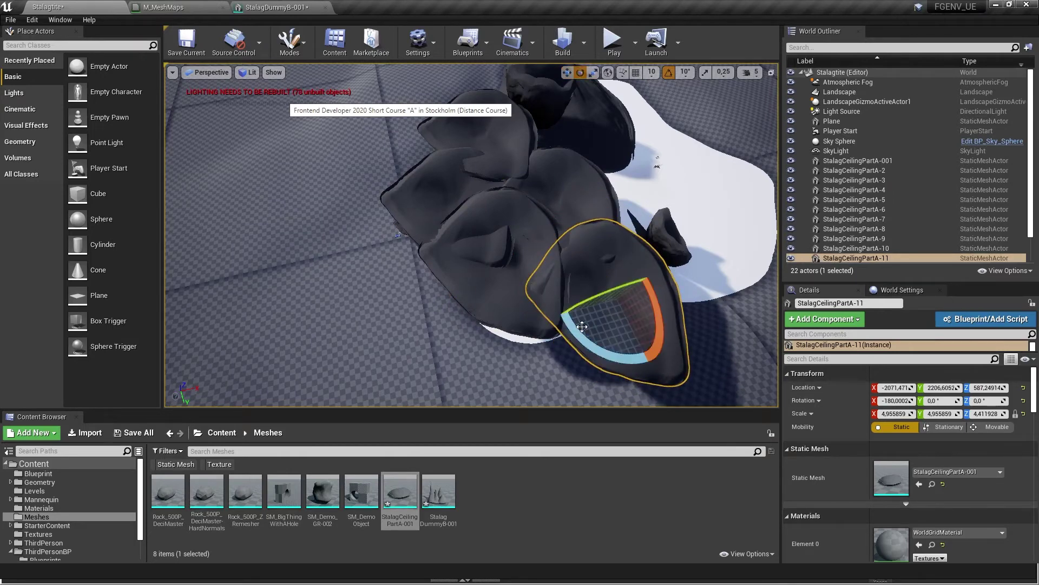
right_click_drag(674, 283, 606, 222)
Step: Duplicate the tall narrow column to about X 1584.3 and stretch the copy to about X 0.99, Y 8.58, Z 13.98
left_click(437, 226)
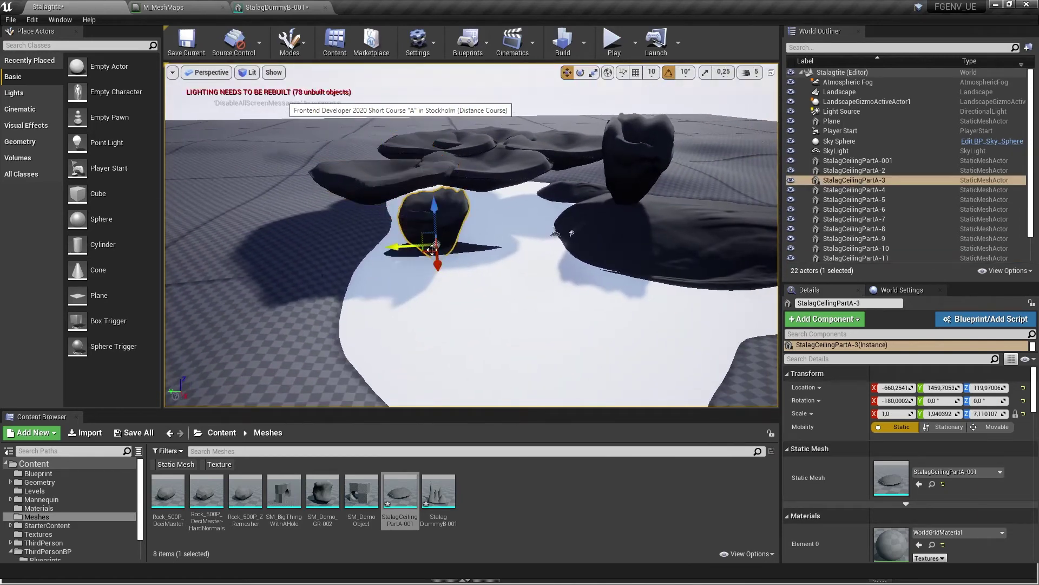
left_click_drag(438, 265, 447, 400, "alt")
right_click_drag(368, 347, 509, 349)
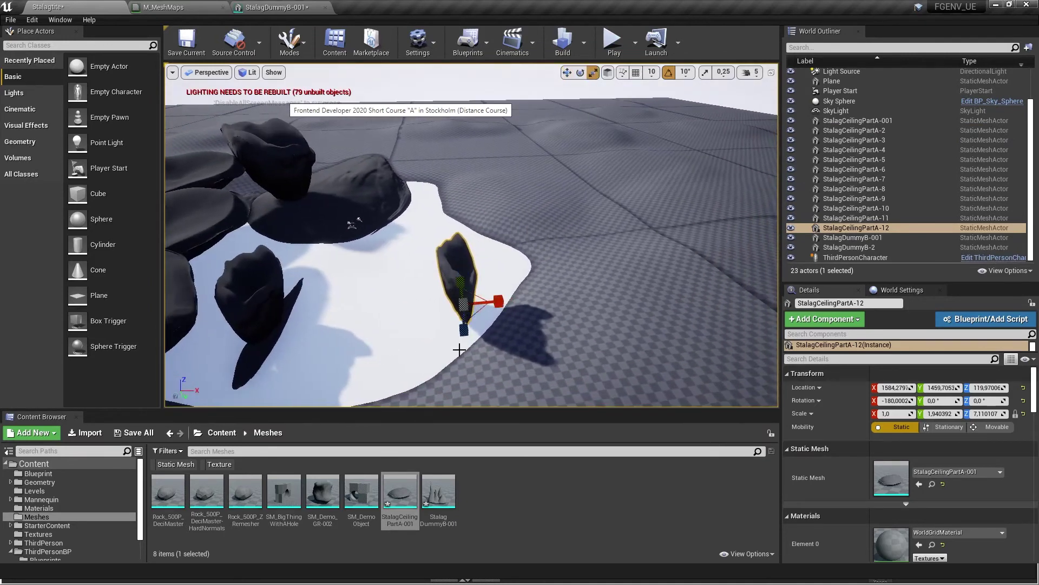
left_click_drag(464, 319, 463, 323)
right_click_drag(441, 319, 601, 315)
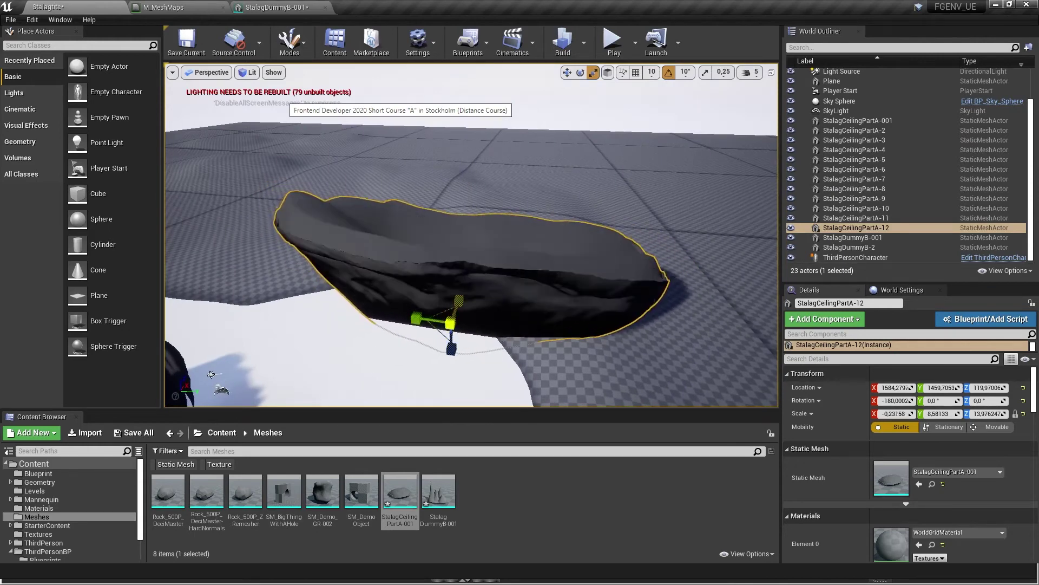
right_click_drag(523, 353, 599, 270)
Step: Play-test the level briefly, and duplicate the stretched wall rock to about Y -1335.9 with a Z rotation of -20°
left_click(613, 42)
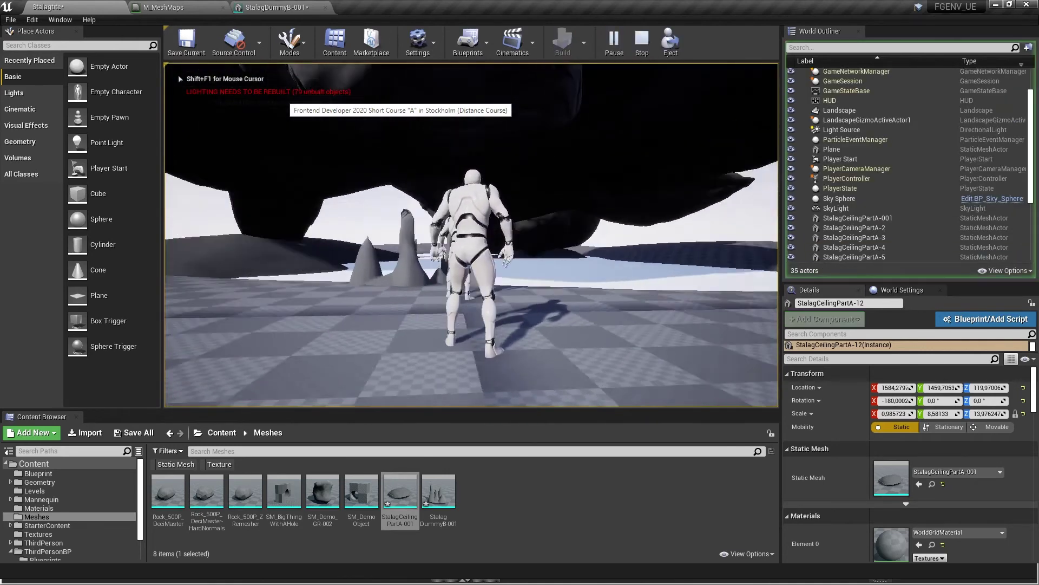
key("Escape")
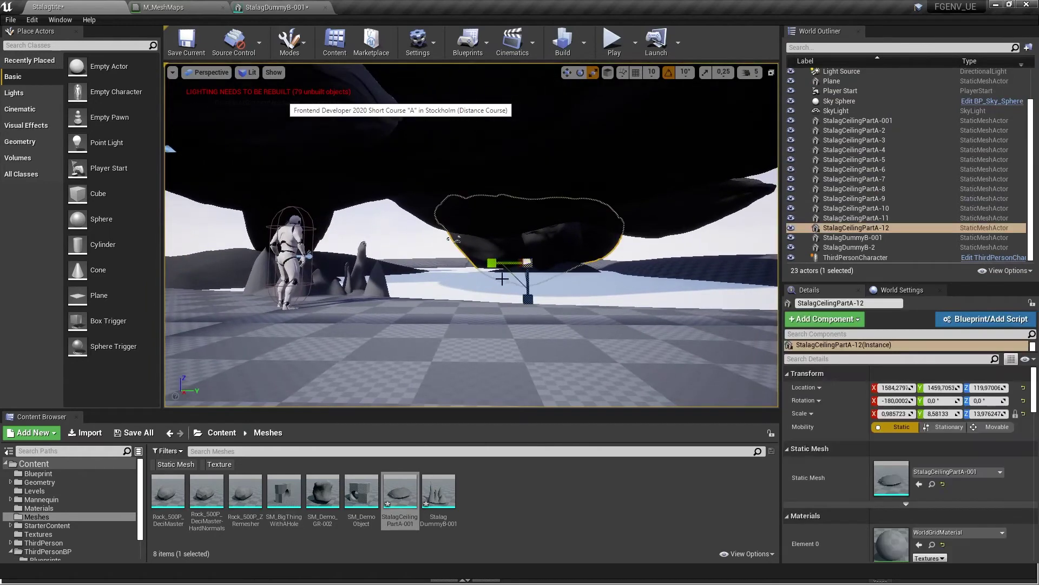
left_click_drag(573, 272, 562, 261, "alt")
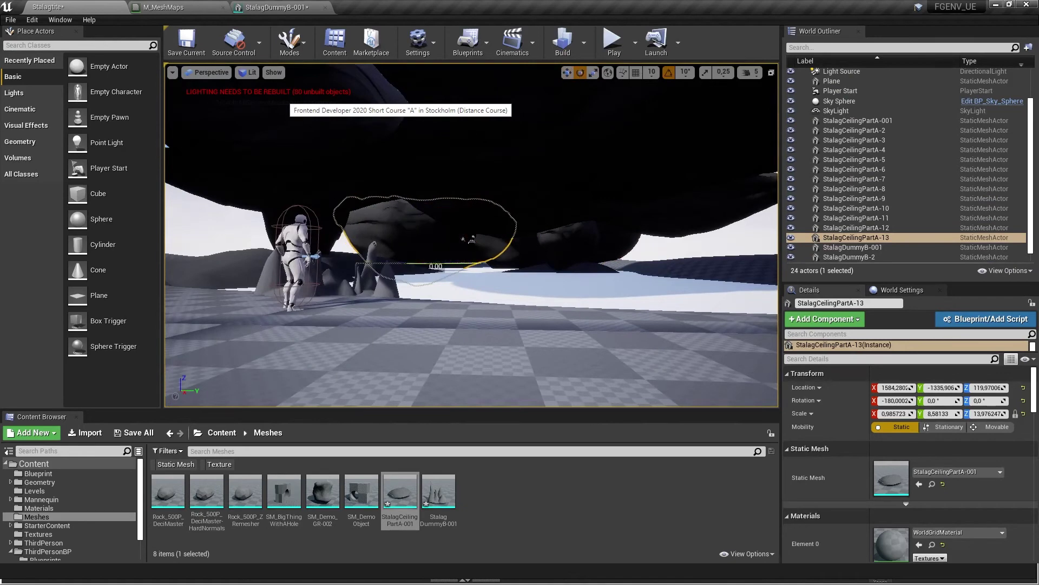
right_click_drag(486, 282, 451, 269)
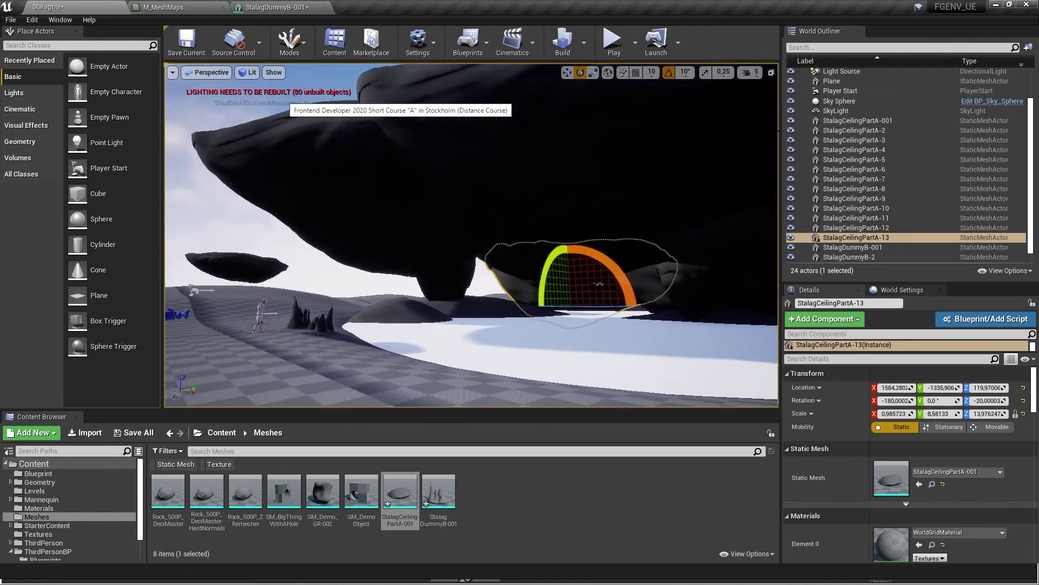
Step: Set the viewport camera speed to 3
left_click(747, 74)
left_click_drag(780, 99, 769, 98)
mouse_move(612, 190)
right_mouse_down()
mouse_move(611, 179)
mouse_move(604, 197)
right_mouse_up()
left_click(756, 73)
key("w")
key("q")
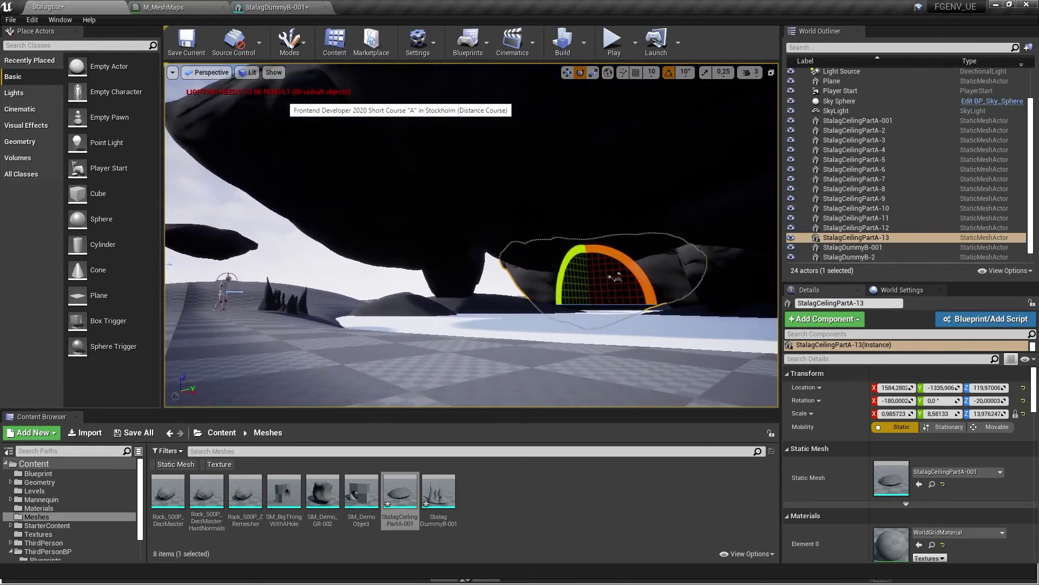
Step: Duplicate the rotated wall rock to about X -528.3, Y -3806.9 and turn the copy to -70° about Z
left_click_drag(628, 302, 604, 299, "alt")
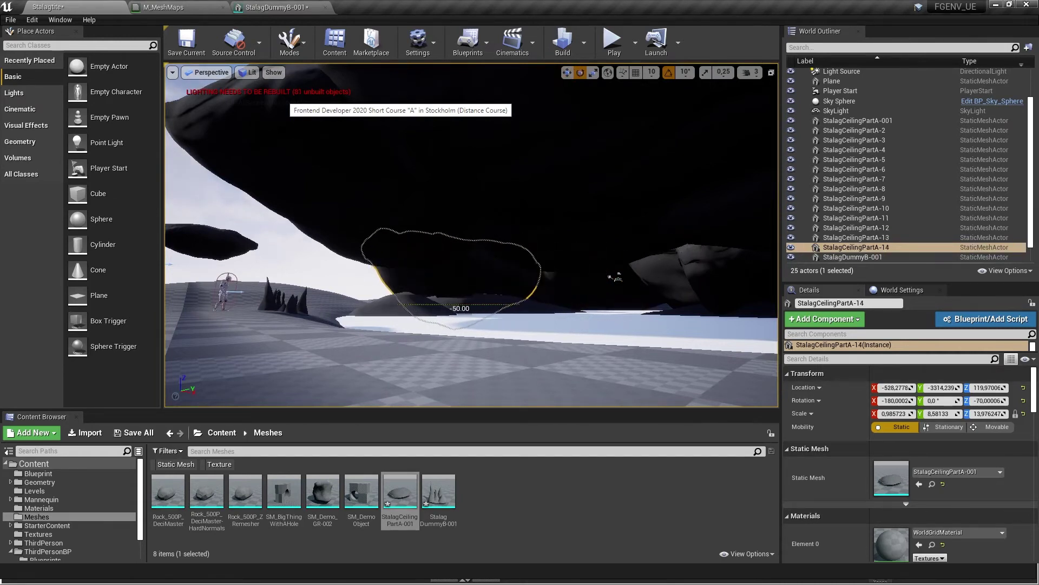
mouse_move(488, 304)
left_mouse_down()
mouse_move(446, 303)
mouse_move(469, 304)
left_mouse_up()
key("d")
right_click_drag(469, 304, 333, 312)
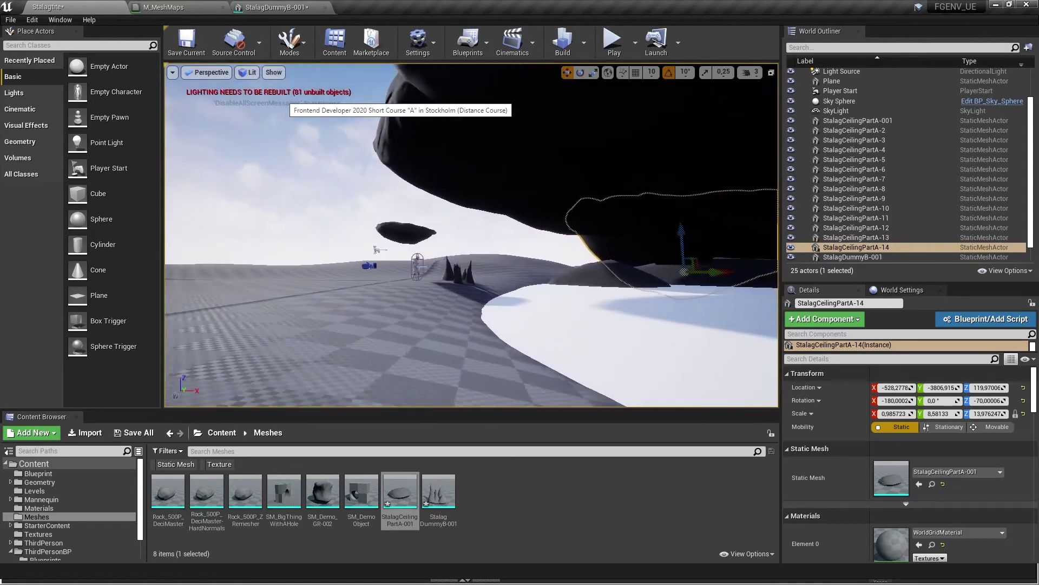
key("d")
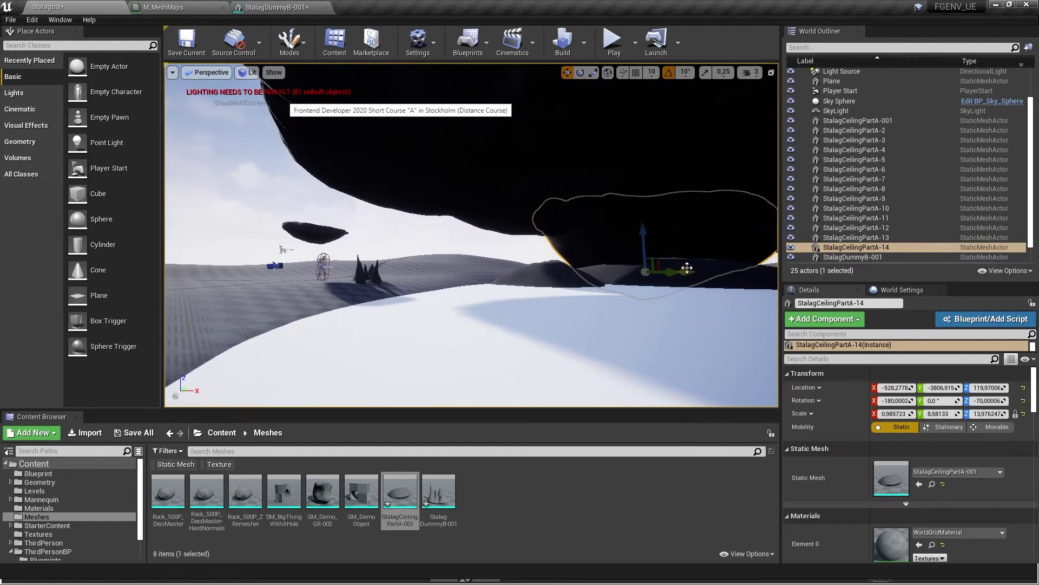
Step: Duplicate the newest wall rock along the lake shore to about X -3526.8 and set the camera speed to 4
left_click_drag(687, 267, 599, 269, "alt")
left_click_drag(531, 262, 528, 262, "alt")
right_click_drag(528, 262, 647, 264)
left_click(750, 72)
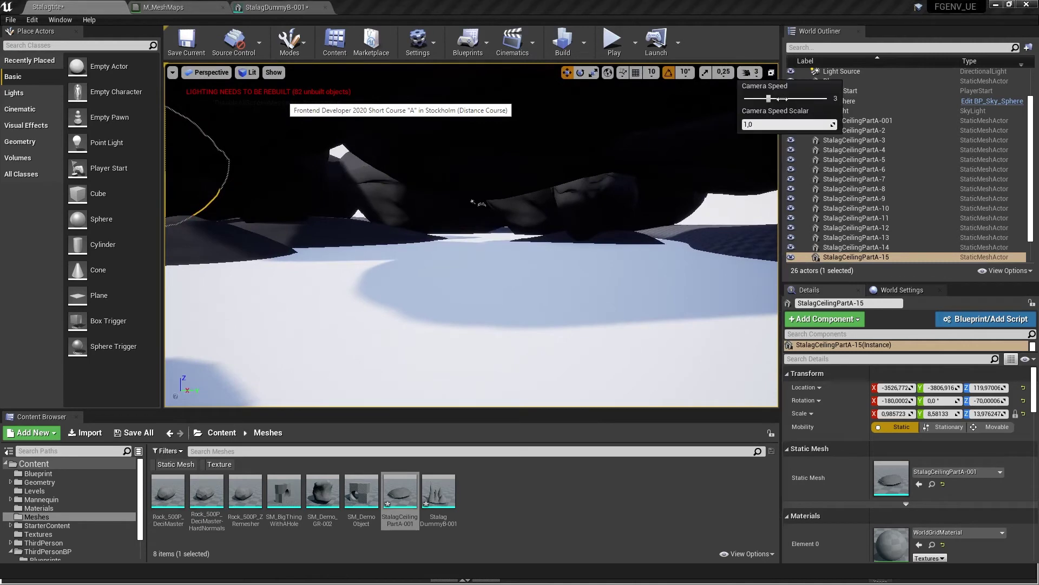
key("s")
right_click_drag(563, 239, 286, 233)
left_click_drag(282, 227, 460, 247, "alt")
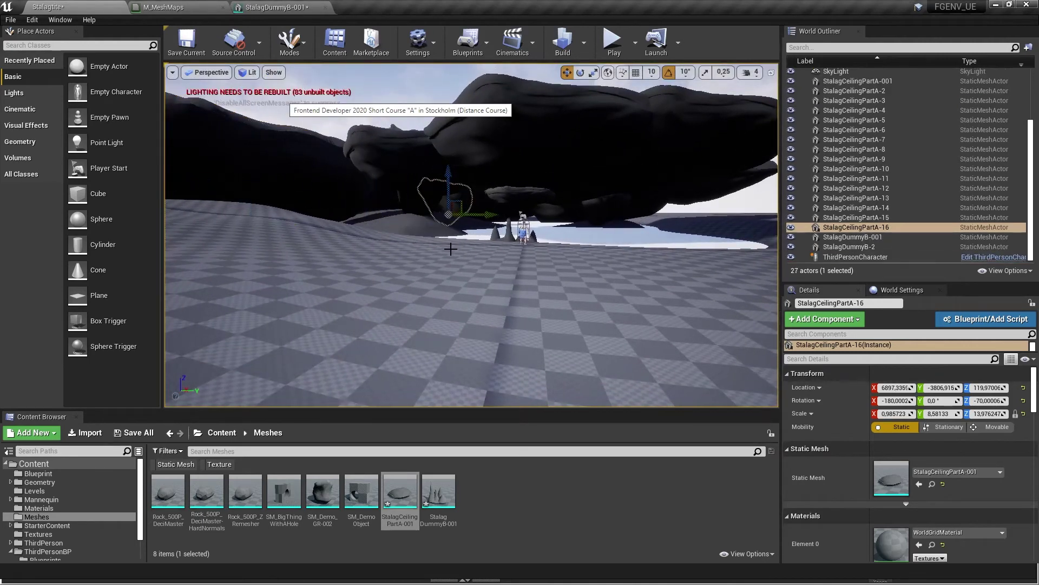
key("ctrl+z")
right_click_drag(292, 234, 307, 236)
key("e")
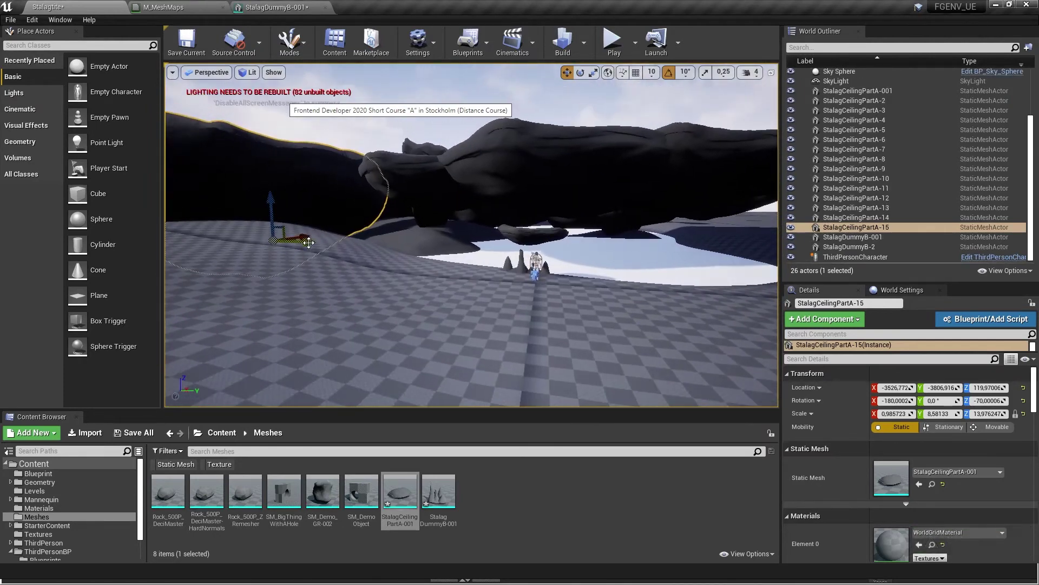
Step: Duplicate the last wall rock across to the opposite side of the lake at about X -3485.4, Y 2950.2
left_click_drag(309, 243, 573, 299, "alt")
key("d")
right_click_drag(572, 299, 696, 284)
key("w")
left_click_drag(542, 246, 547, 254)
key("e")
key("r")
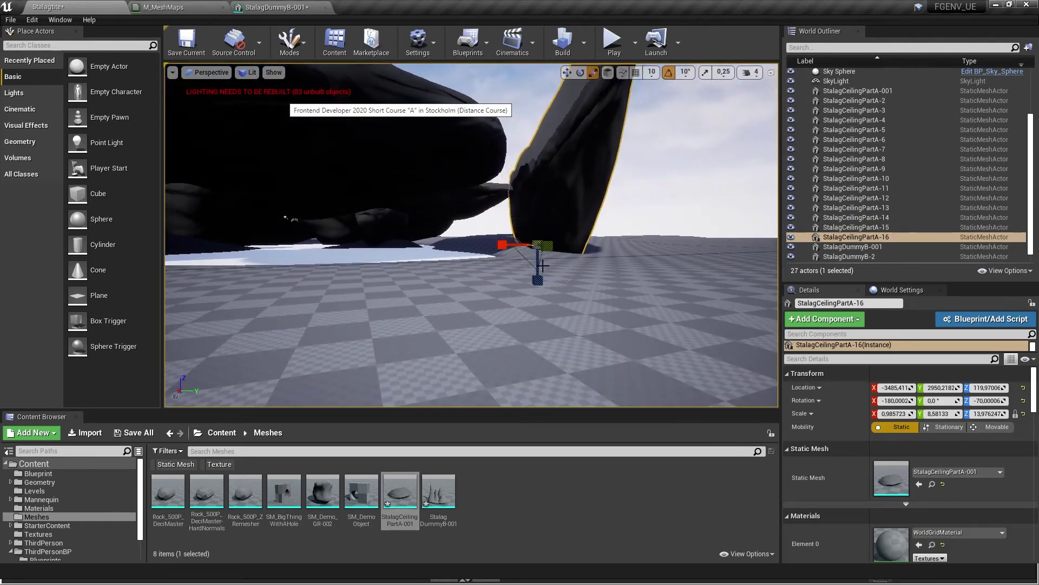
Step: Thicken the copied wall rock to an X scale of about 2.02 and rotate it freely to about -98.6° about Z, with rotation snapping off
mouse_move(504, 248)
left_mouse_down()
mouse_move(536, 245)
mouse_move(485, 247)
mouse_move(503, 248)
left_mouse_up()
left_click(669, 73)
right_click_drag(504, 248, 537, 240)
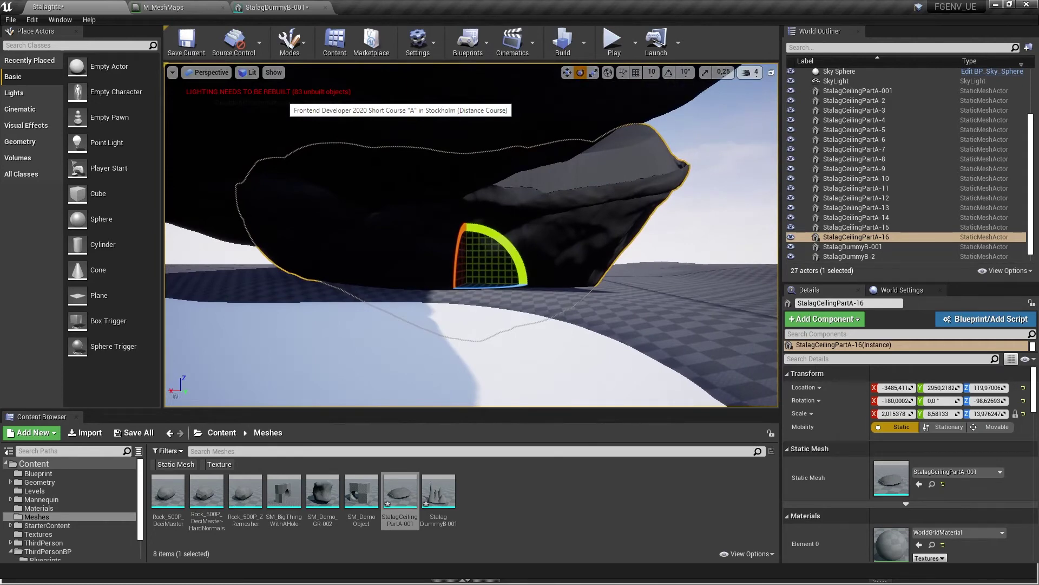
key("r")
right_click_drag(520, 239, 482, 245)
Step: Duplicate the thickened wall rock along the shore to about X -244.9 and play-test the level briefly
left_click_drag(585, 271, 370, 247, "alt")
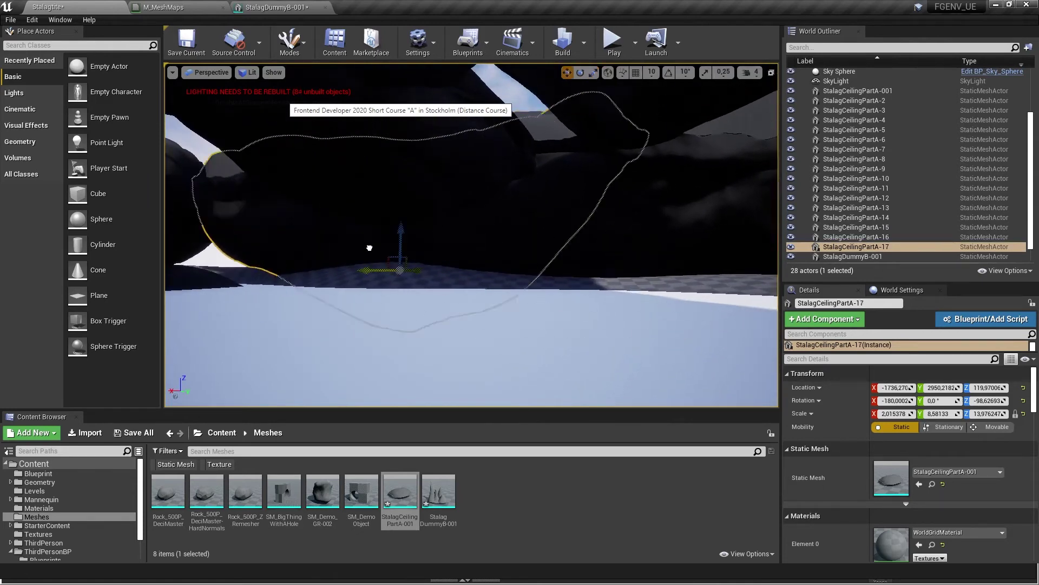
mouse_move(259, 239)
right_mouse_down()
mouse_move(107, 242)
mouse_move(252, 244)
mouse_move(254, 225)
right_mouse_up()
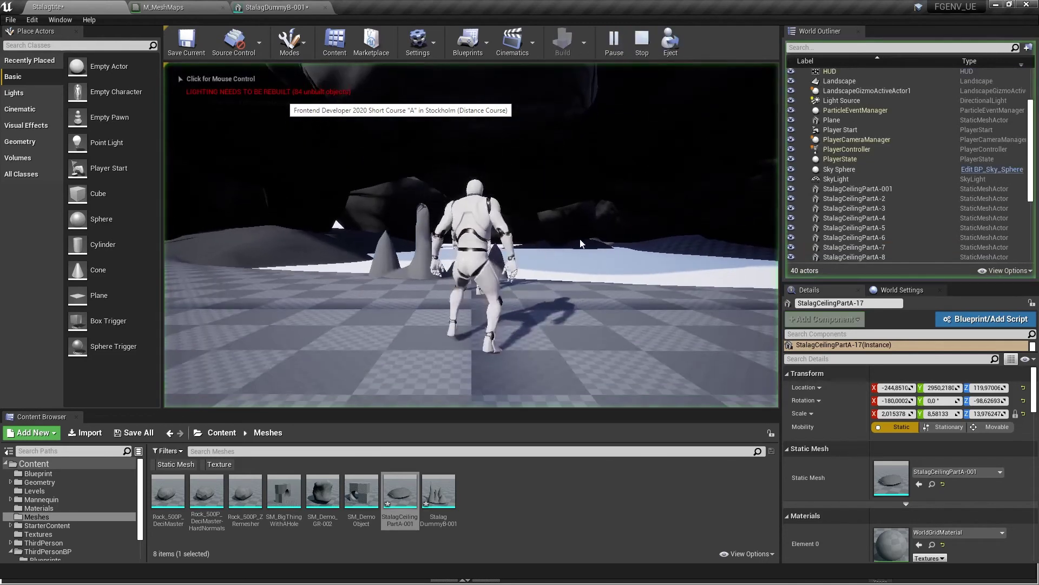
left_click(580, 239)
key("Escape")
Step: Duplicate the outer ceiling rock outward, including copies at about X -4640.1, Y -1856.2, Z 842.2 and X -5637.0, Y -469.5
right_click_drag(479, 231, 505, 233)
left_click(505, 233)
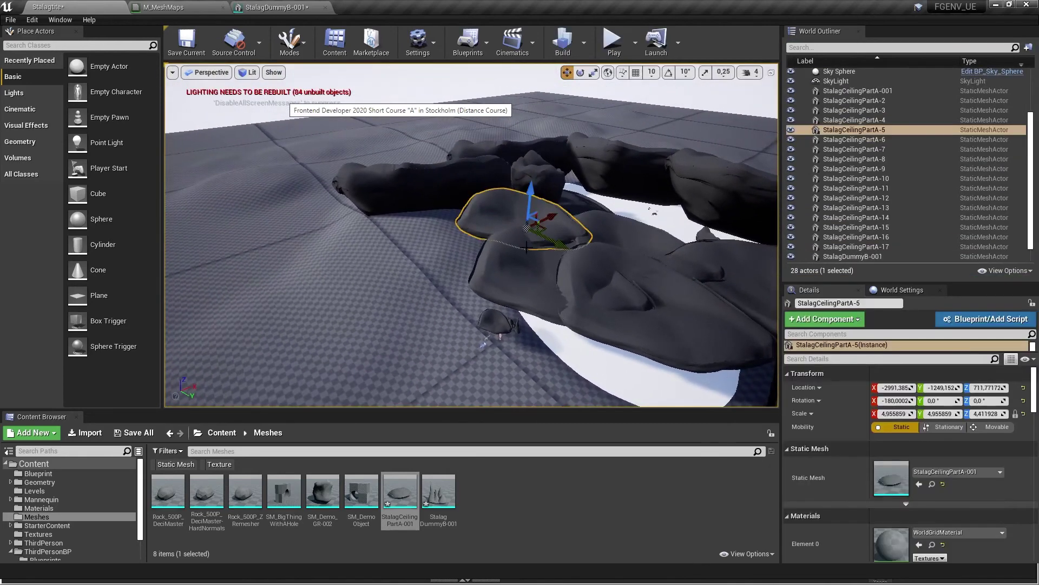
left_click_drag(542, 228, 464, 252, "alt")
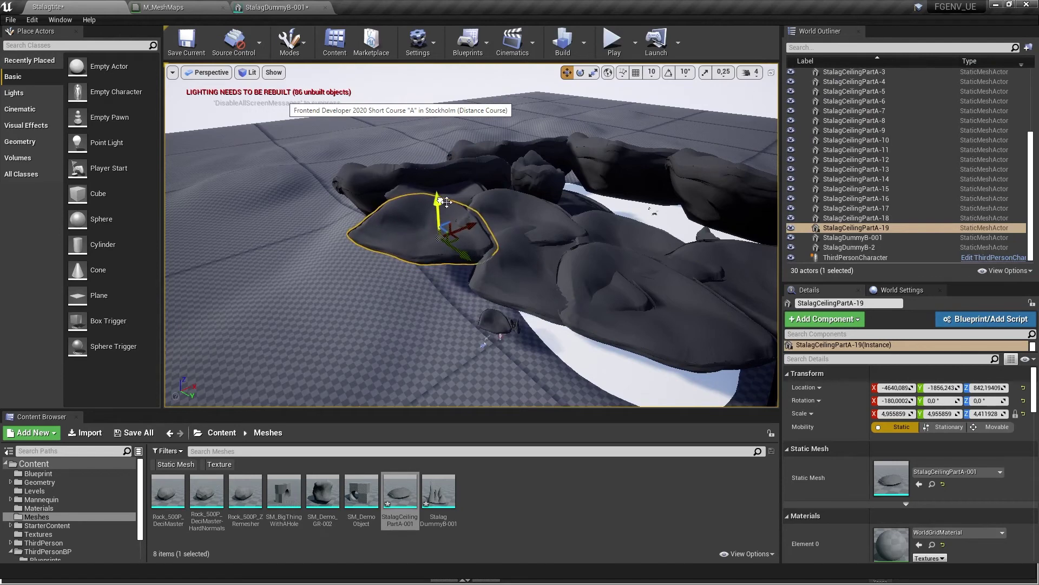
left_click_drag(457, 244, 460, 310, "alt")
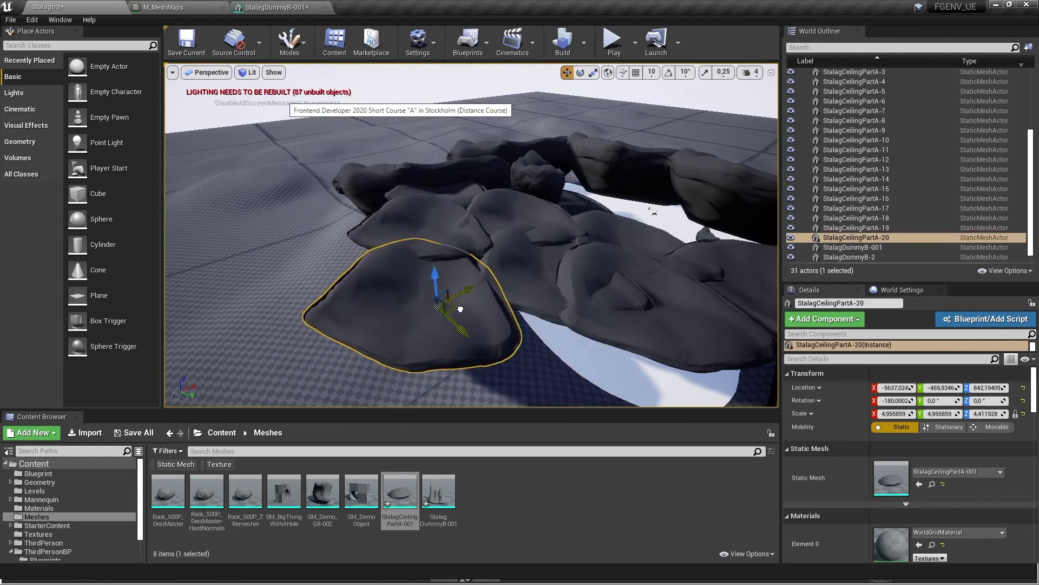
Step: Duplicate the ceiling rock to about X -4915.9, Y 1403.0, Z 917.7, rotate it to -46.8° about Z, and place another copy beside it
right_click_drag(439, 270, 437, 309)
left_click_drag(446, 235, 682, 401, "alt")
right_click_drag(682, 401, 681, 425)
right_click_drag(585, 296, 617, 298)
left_click_drag(494, 211, 494, 210)
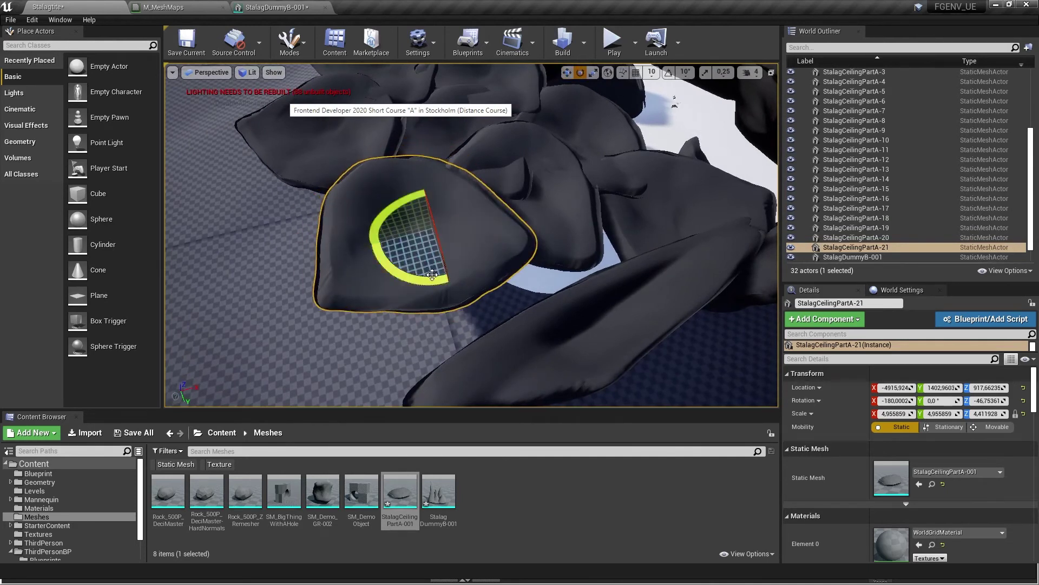
left_click_drag(444, 234, 575, 264, "alt")
right_click_drag(576, 264, 618, 217)
Step: Duplicate the small unscaled rock above the character to about X -5033.1, Z 473.9, rotated to about -183.6° about Z
left_click(481, 196)
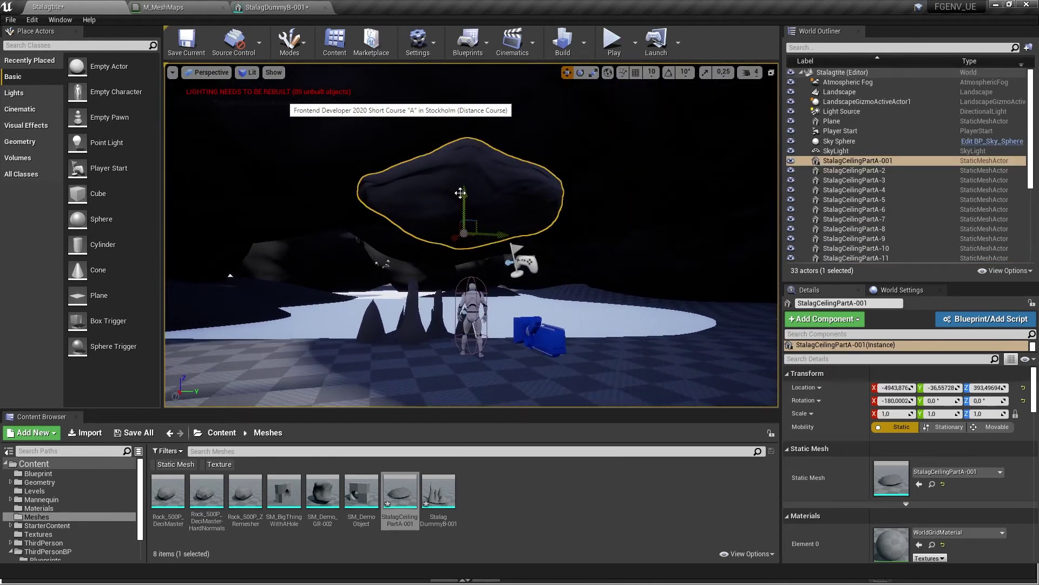
left_click_drag(460, 193, 523, 184, "alt")
key("e")
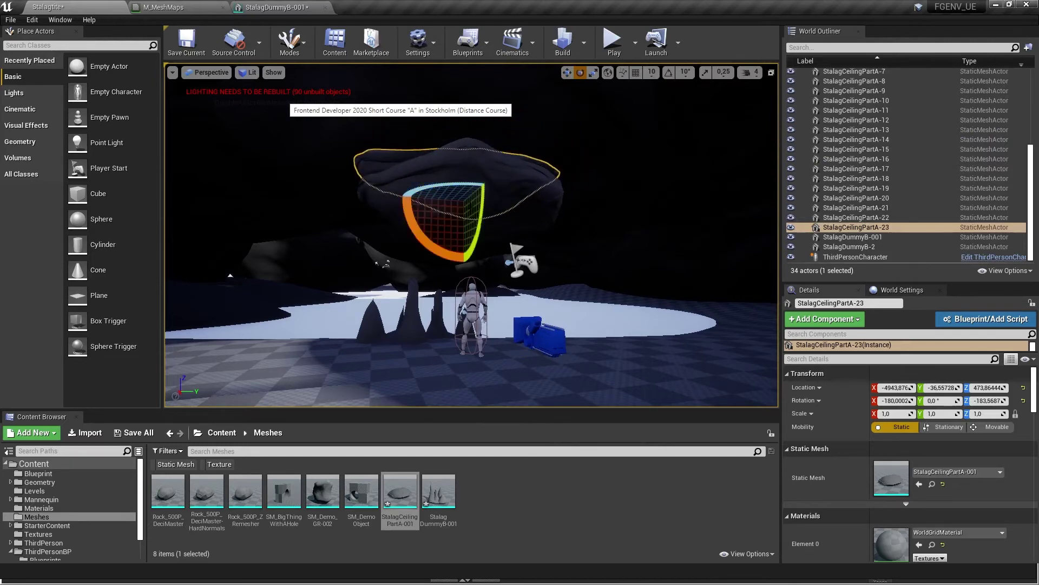
right_click_drag(523, 184, 579, 203)
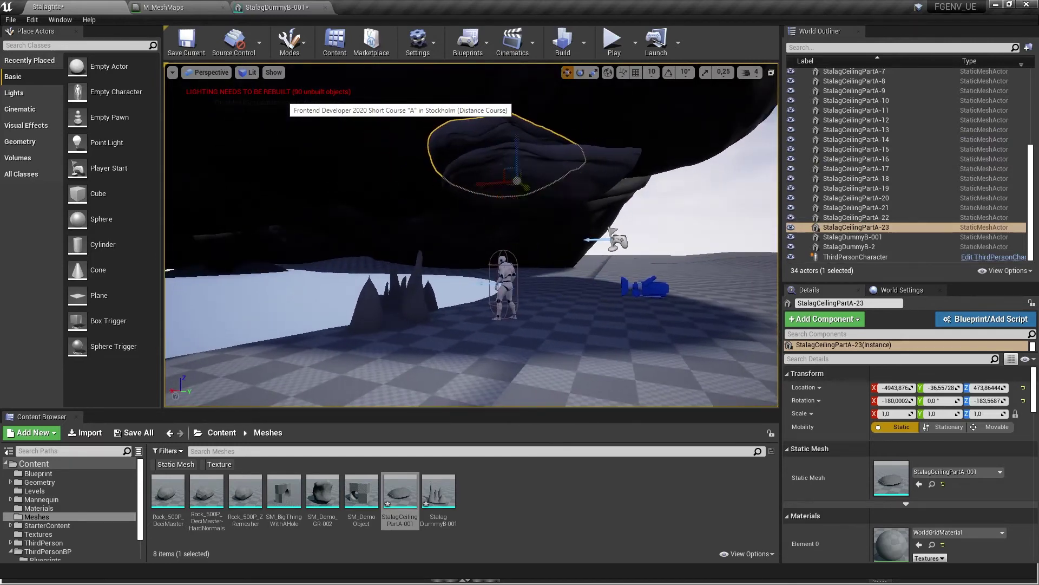
left_click_drag(481, 183, 517, 184)
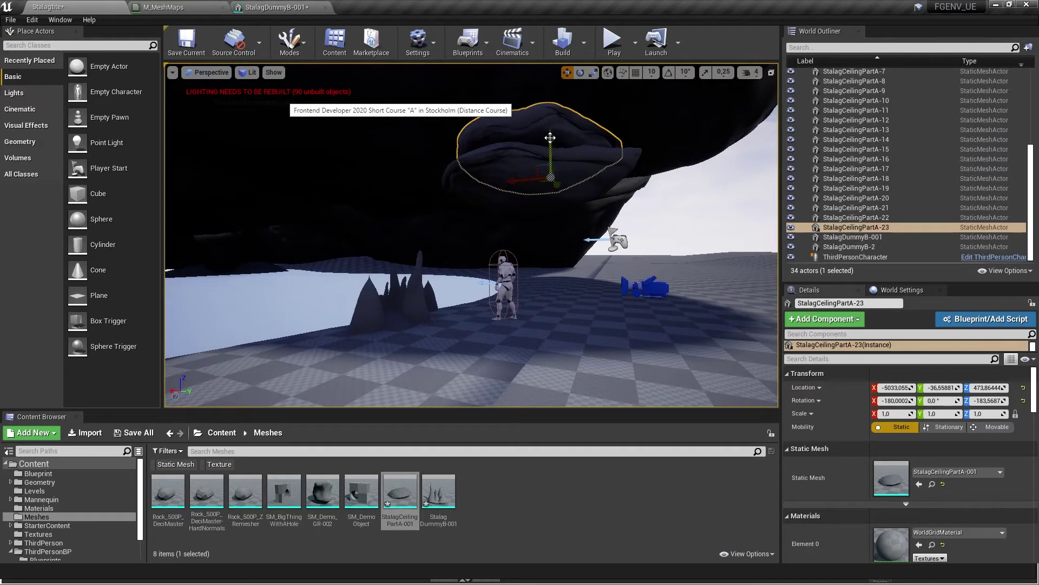
Step: Stack two more copies of the small rock upward, with the top one at about Z 643.9
left_click_drag(550, 138, 551, 107, "alt")
right_click_drag(551, 111, 465, 112)
left_click_drag(561, 123, 556, 79)
right_click_drag(556, 78, 552, 44)
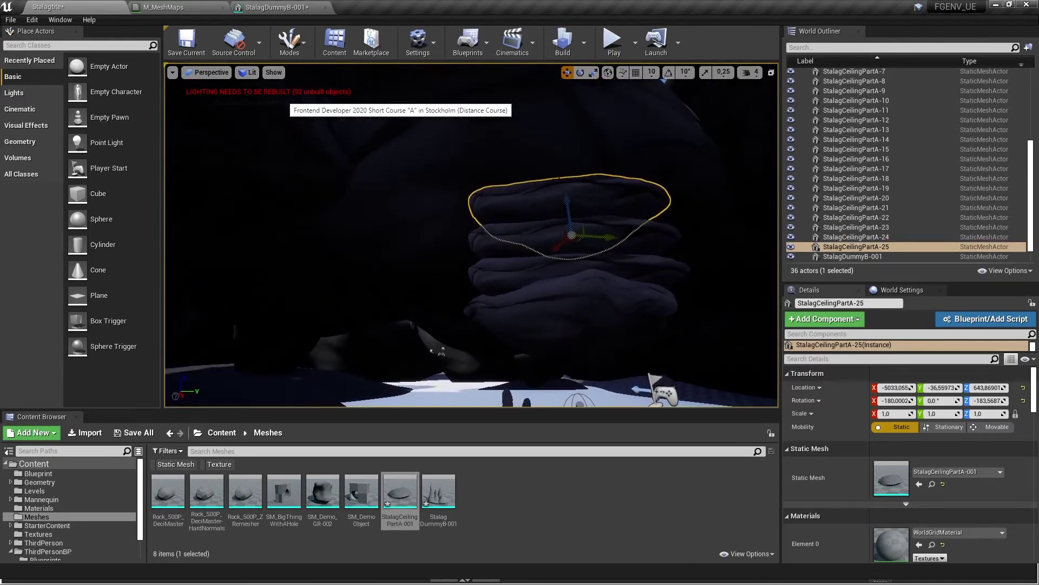
Step: Rotate the top rock of the stack to about -267.7° about Z and shift it to about Y 33.3
key("e")
left_click_drag(554, 217, 492, 231)
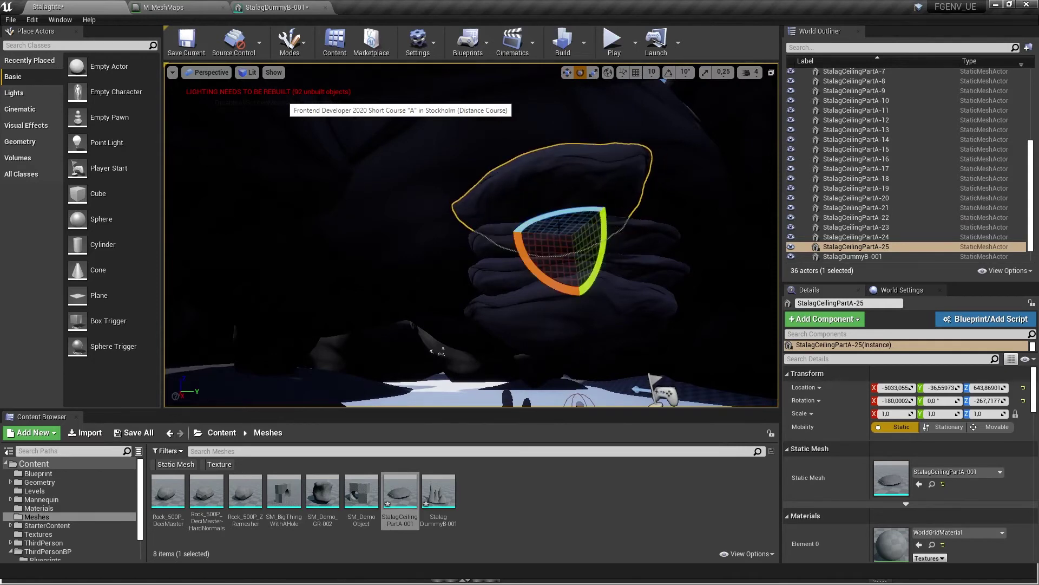
key("w")
left_click_drag(609, 239, 640, 238)
key("e")
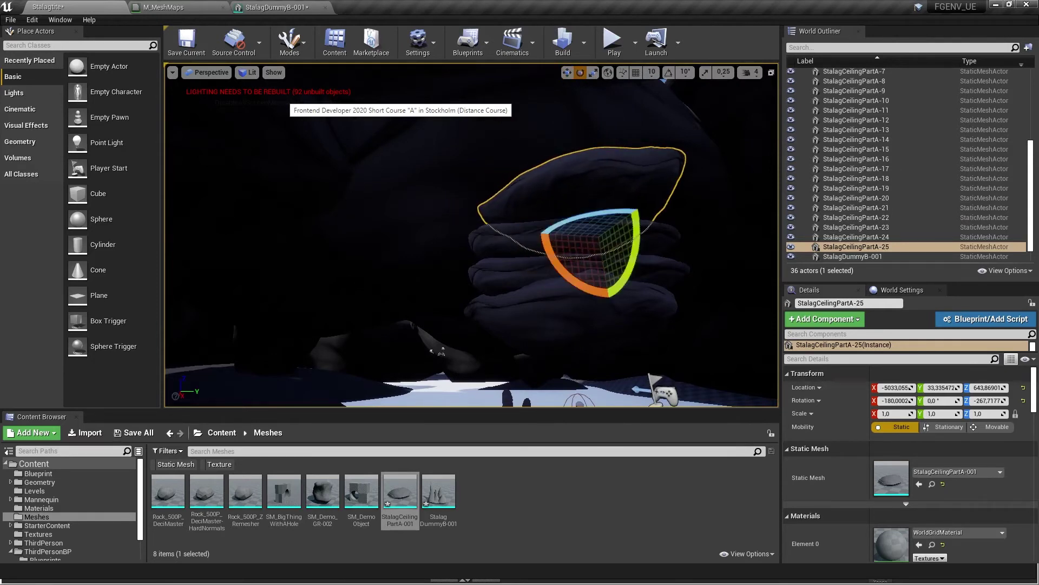
key("w")
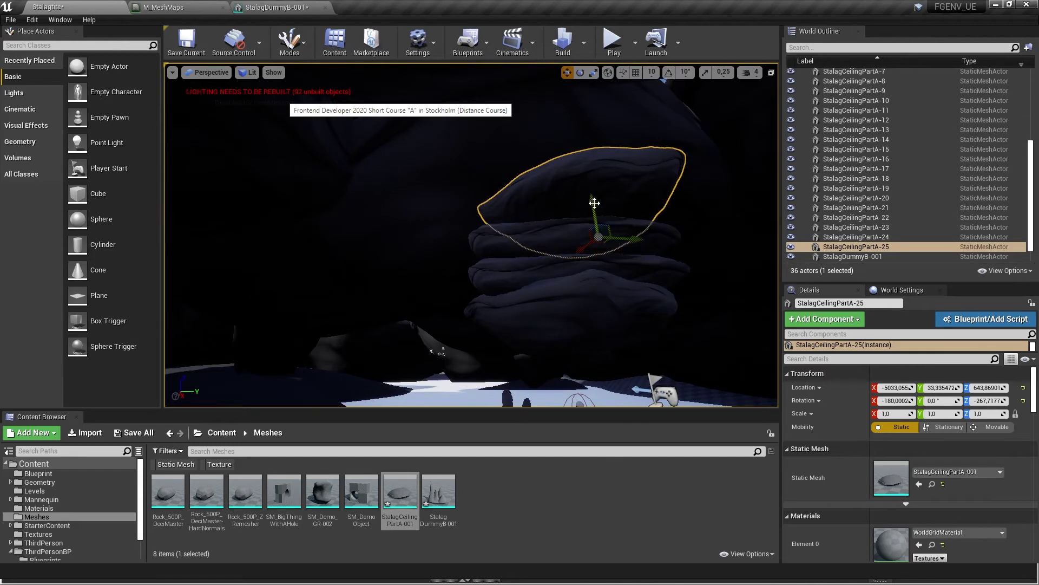
Step: Raise the top rock and add a copy beneath it at about Z 602.0, rotated to about -204.6° about Z
left_click_drag(595, 203, 638, 230)
key("e")
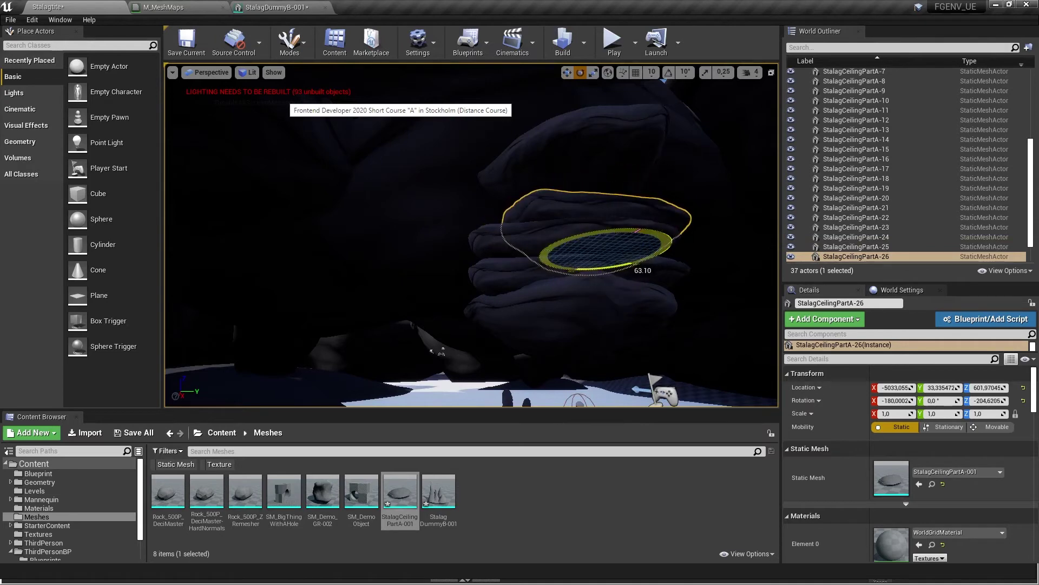
key("Escape")
mouse_move(638, 230)
right_mouse_down()
mouse_move(606, 227)
mouse_move(622, 233)
right_mouse_up()
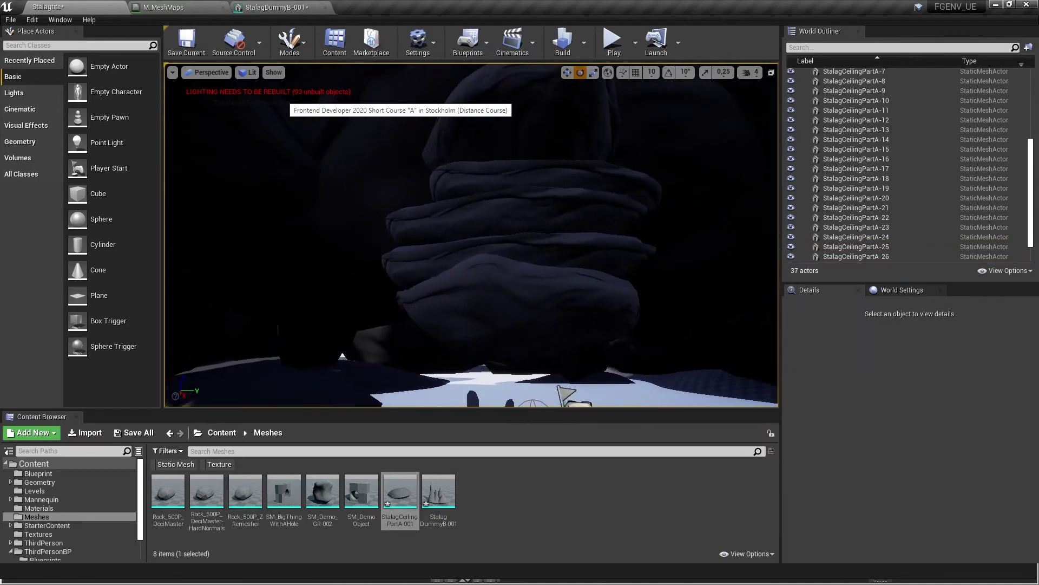
Step: Rotate the second rock from the bottom of the stack to about -143.9° about Z and deselect it
left_click(590, 252)
left_click_drag(507, 288, 547, 295)
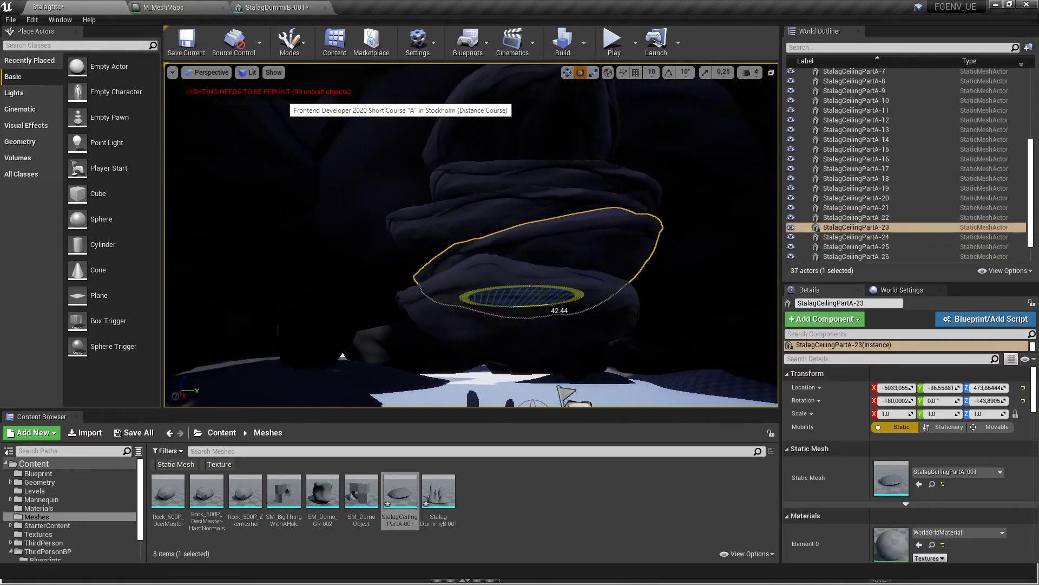
key("Escape")
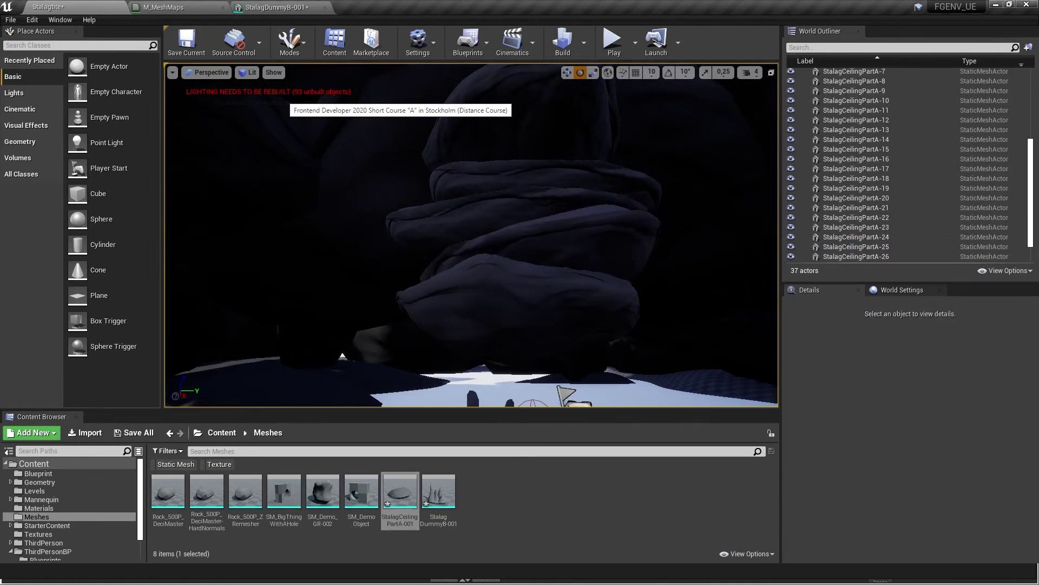
right_click_drag(471, 236, 454, 251)
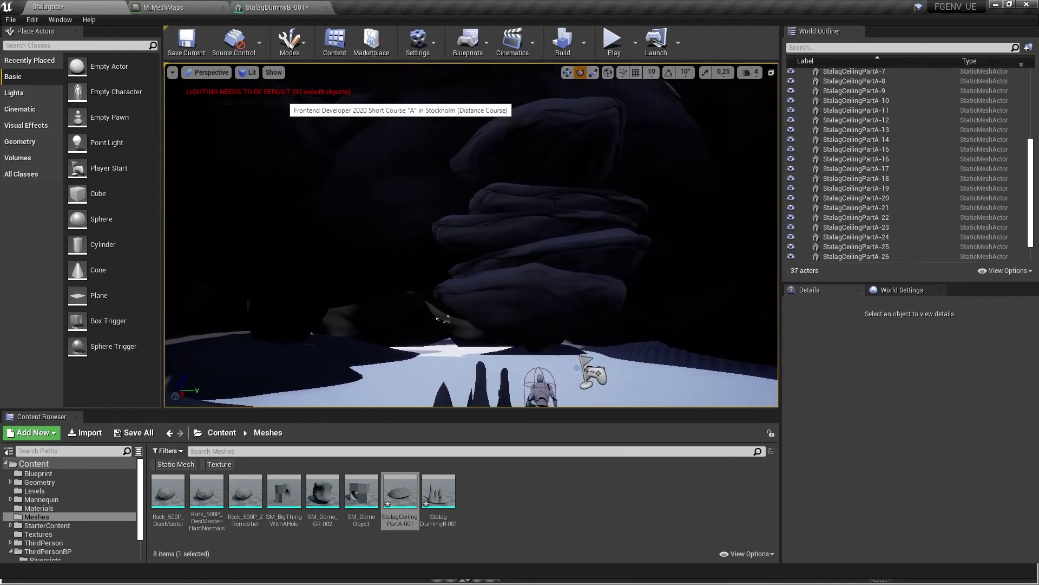
Step: Duplicate the three upper rocks of the stack to the side and stretch the copies to an X scale of about 1.35
left_click(555, 200)
left_click(491, 202, "ctrl")
left_click(471, 232, "ctrl")
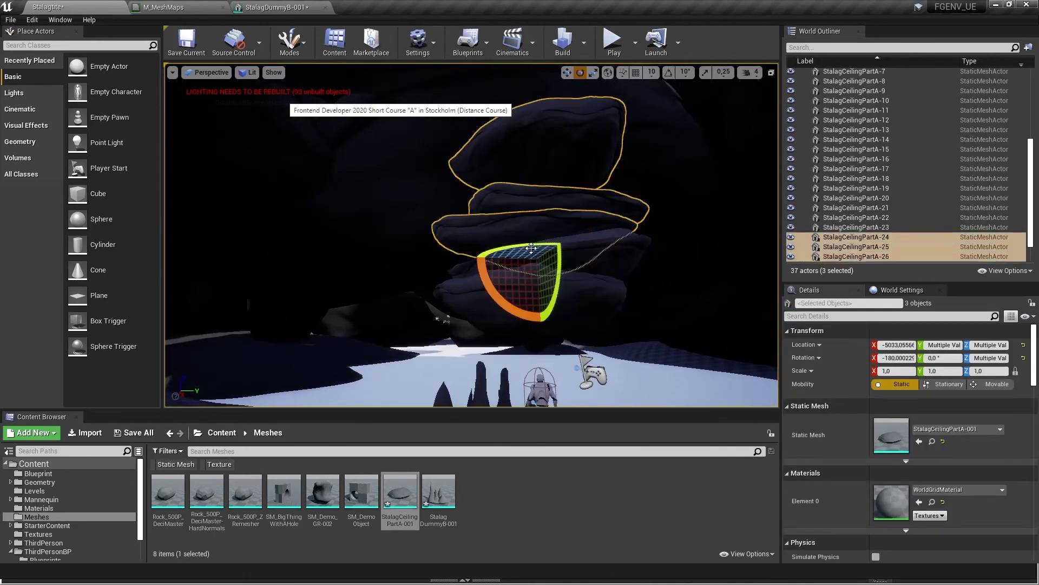
left_click_drag(577, 259, 463, 253, "alt")
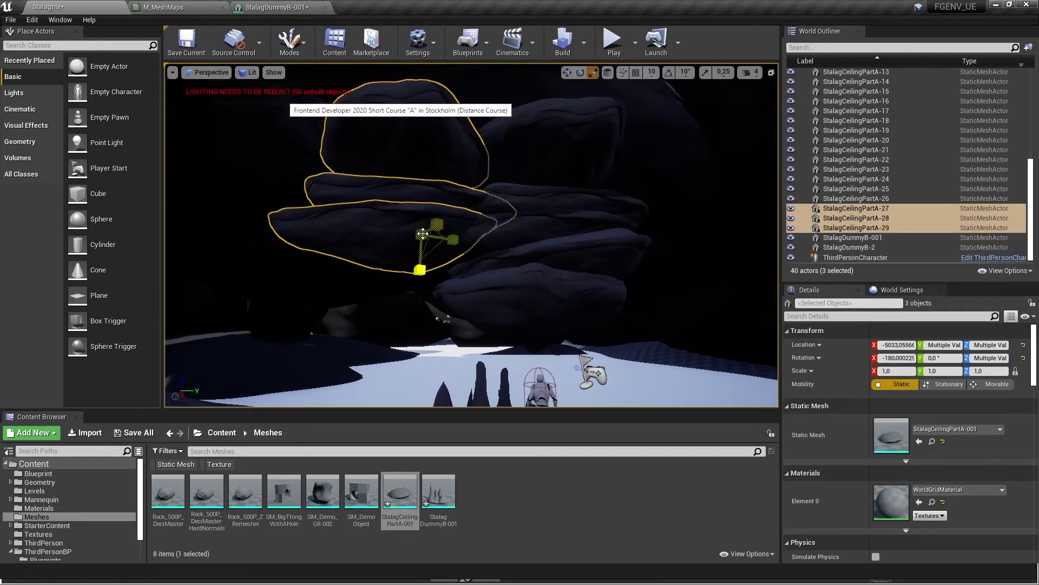
left_click_drag(436, 225, 457, 211)
Step: Lower the bottom copied rock to about Z 506.7, adjust the vertical scale of it and the top copy, and deselect
left_click(388, 242)
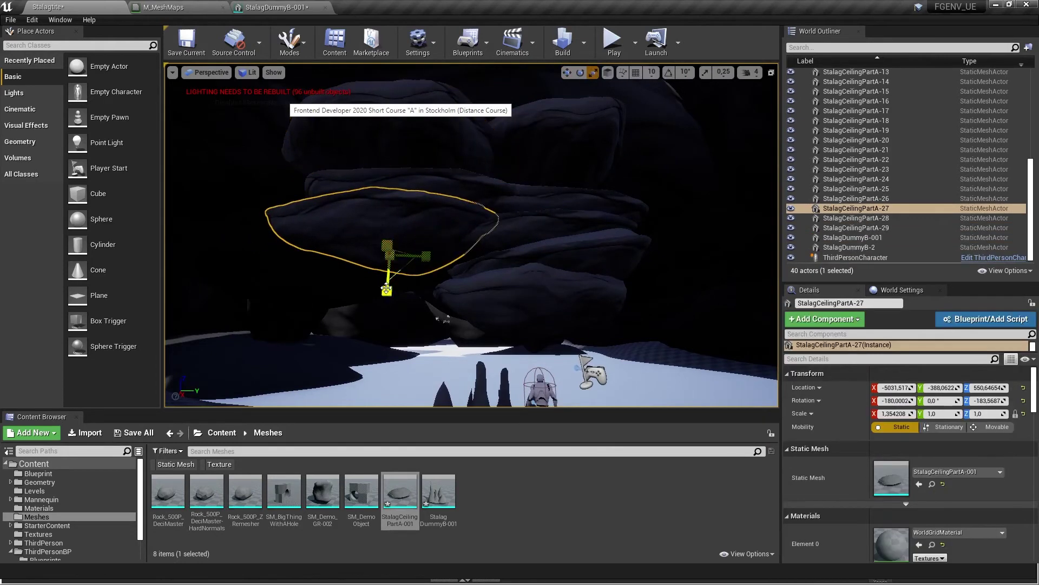
left_click_drag(393, 227, 391, 246)
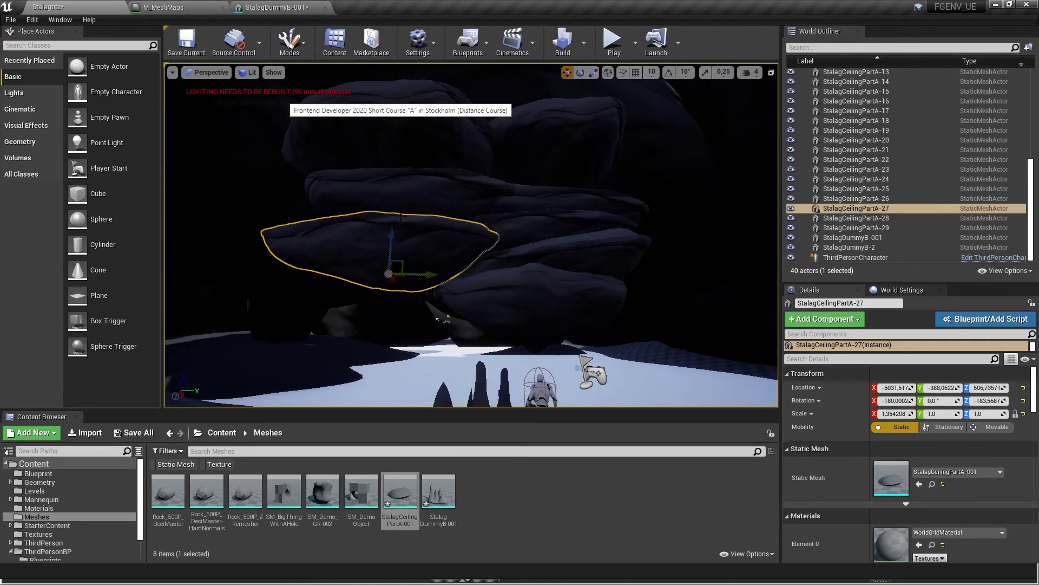
left_click_drag(386, 313, 385, 293)
left_click(369, 179)
left_click(371, 147)
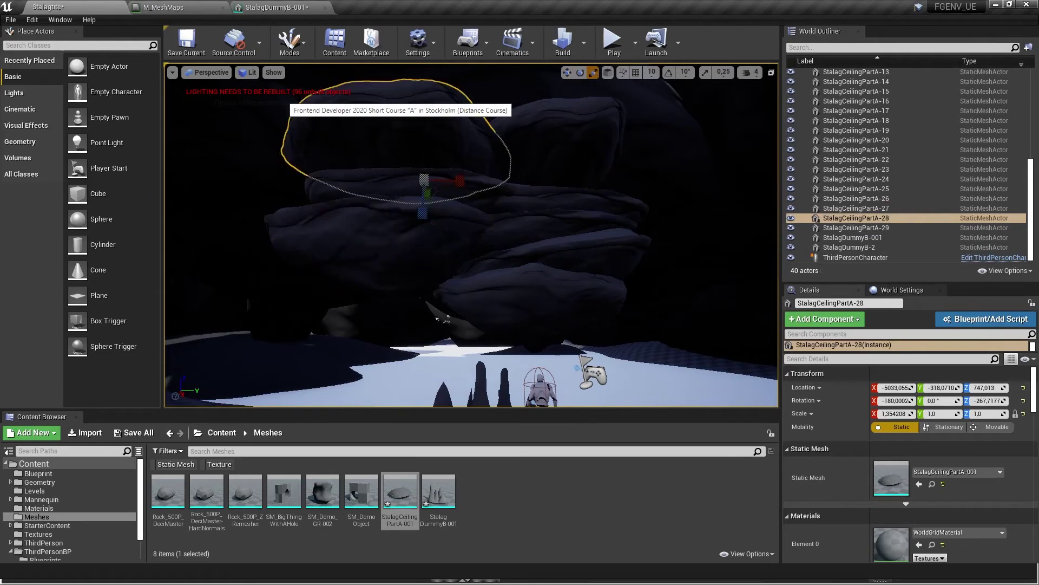
mouse_move(422, 213)
left_mouse_down()
mouse_move(423, 244)
mouse_move(422, 212)
left_mouse_up()
mouse_move(423, 212)
right_mouse_down()
mouse_move(449, 233)
mouse_move(406, 216)
mouse_move(428, 218)
mouse_move(460, 244)
mouse_move(476, 227)
mouse_move(433, 230)
mouse_move(471, 225)
mouse_move(438, 226)
mouse_move(428, 205)
mouse_move(436, 222)
right_mouse_up()
key("Escape")
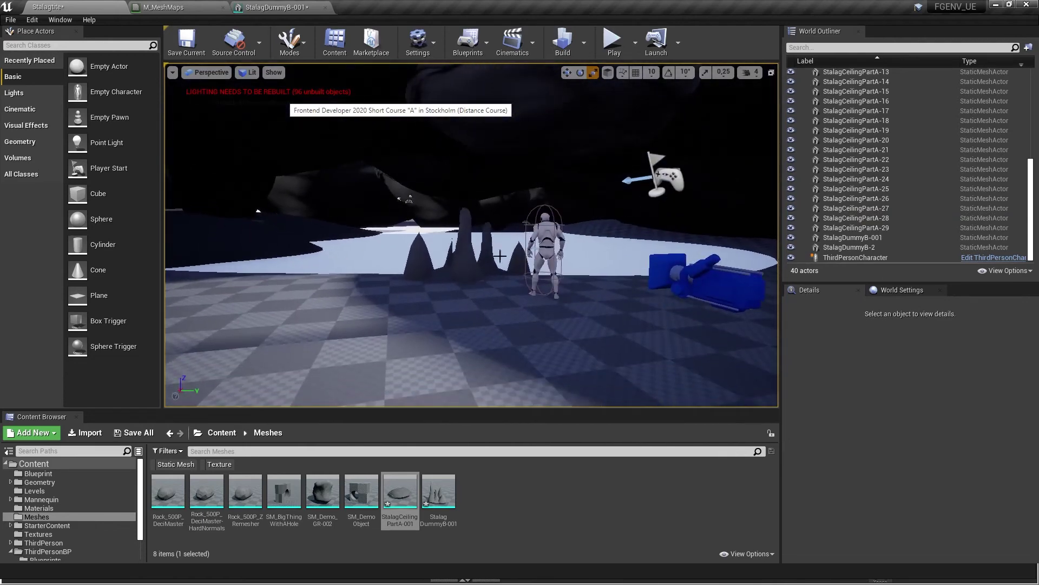
Step: Select all StalagCeilingPartA and StalagDummyB actors and group them in a new outliner folder named StaagDummies
right_click_drag(500, 256, 542, 257)
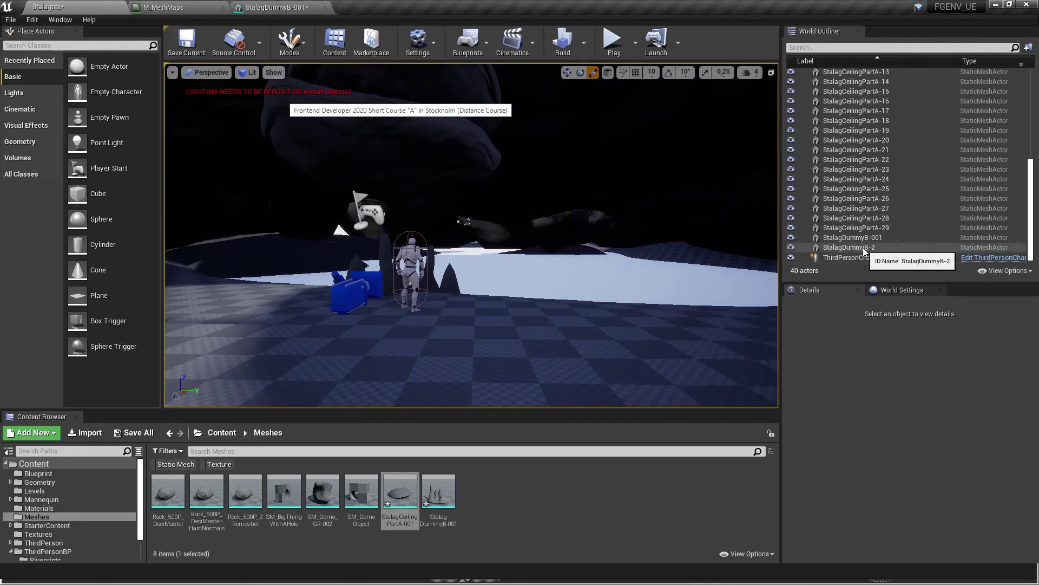
left_click(865, 228)
left_click_drag(1031, 229, 1032, 127)
left_click(849, 247)
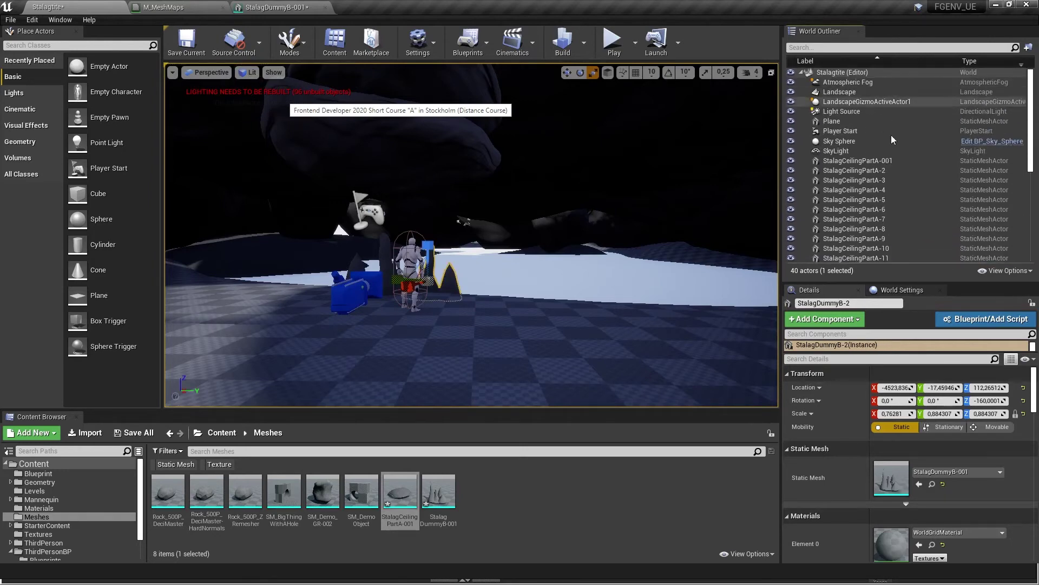
left_click(852, 159, "shift")
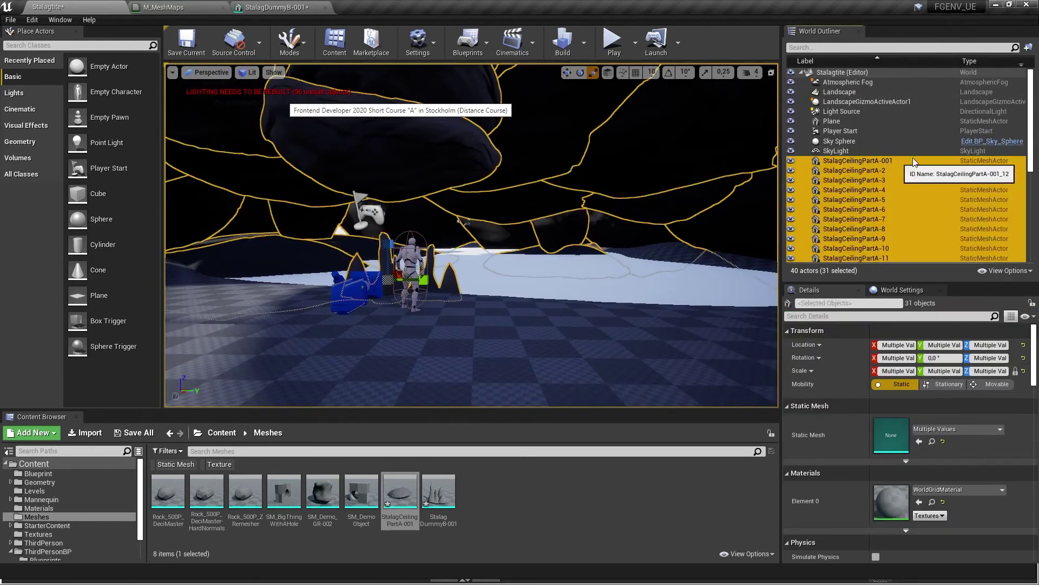
left_click(1030, 49)
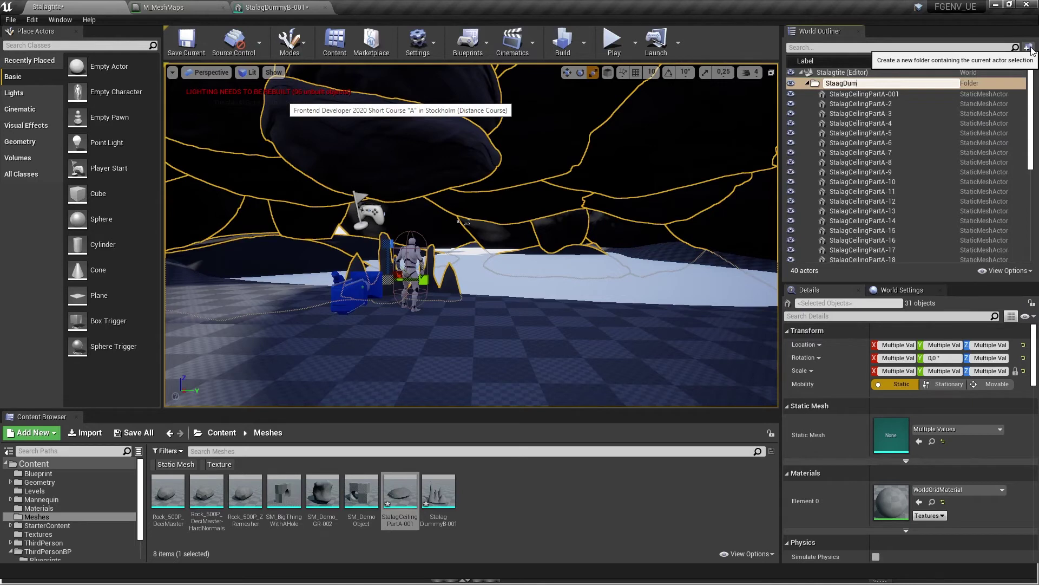
type("StaagDummies")
key("Return")
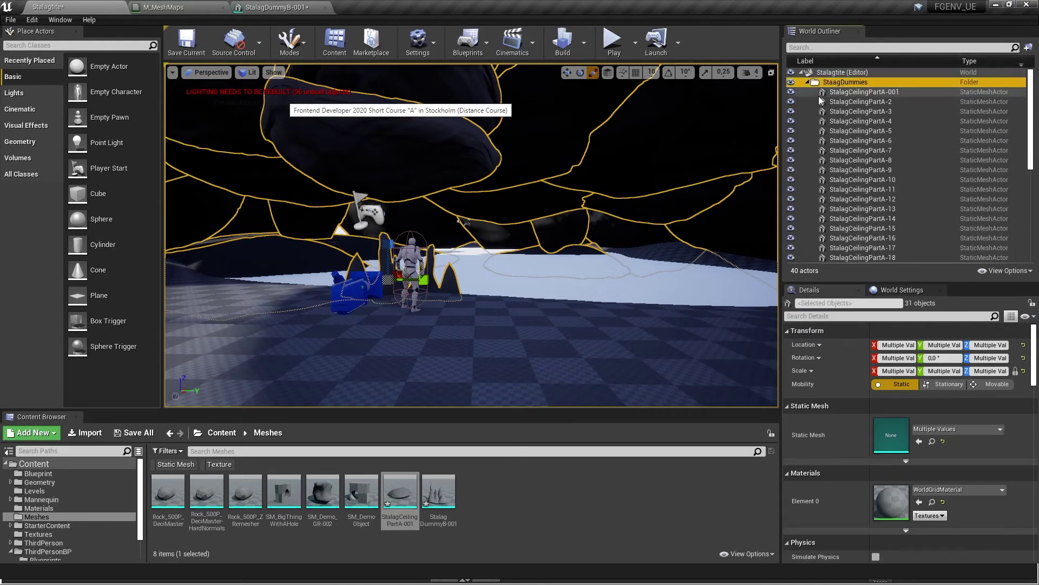
Step: Collapse the new folder and correct its name to StalagDummies
left_click(807, 82)
left_click(834, 82)
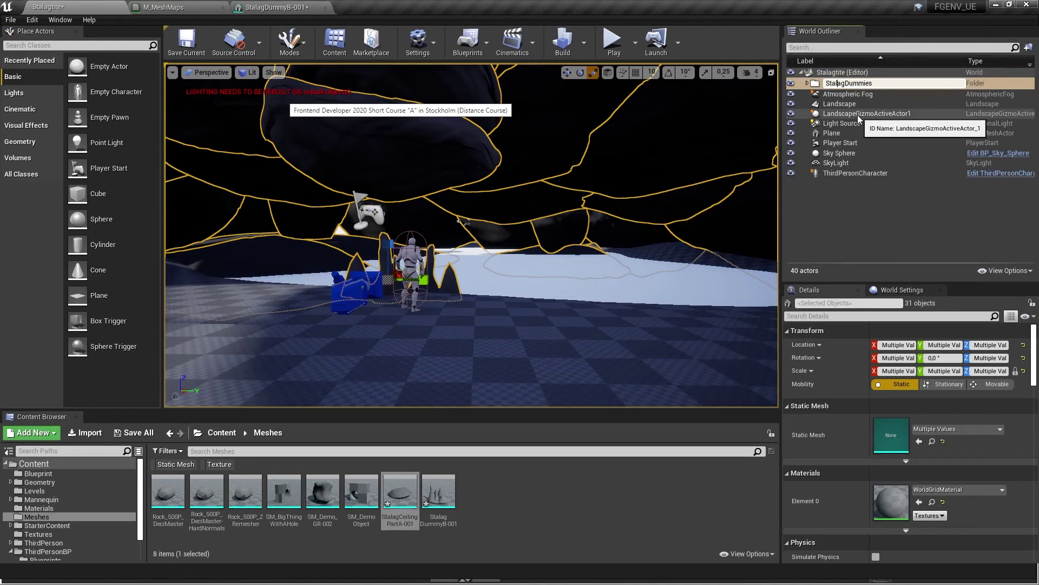
key("Return")
Step: Delete the Atmospheric Fog, Light Source and Sky Sphere actors from the level
left_click(855, 93)
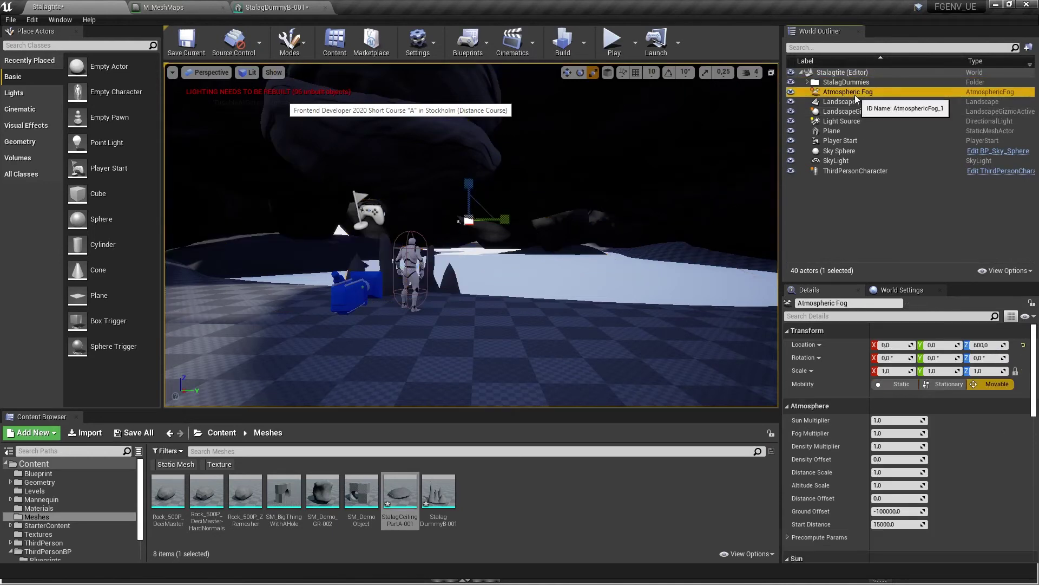
key("Delete")
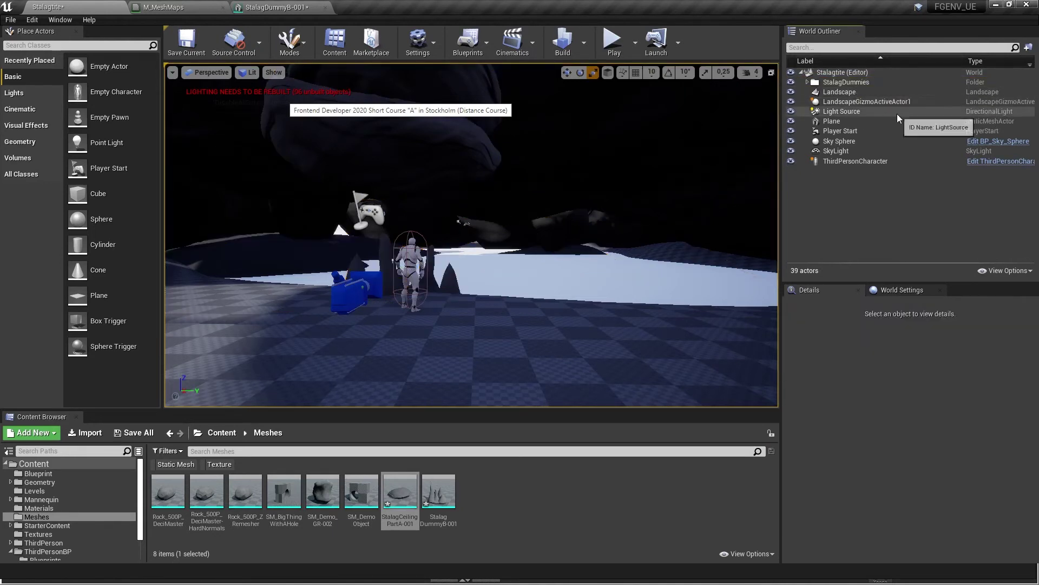
left_click(849, 113)
key("Delete")
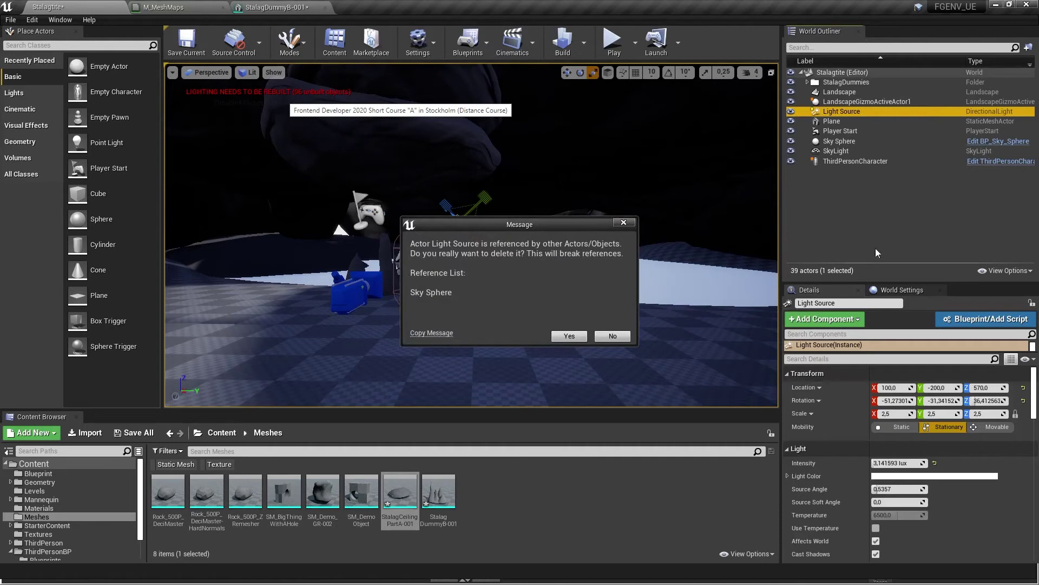
left_click(613, 337)
left_click(847, 141)
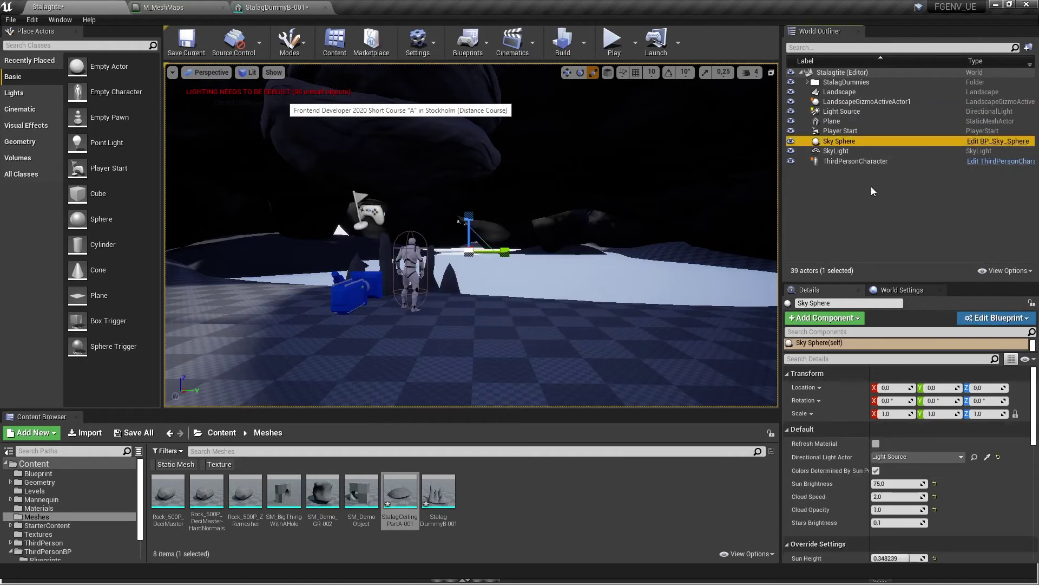
key("Delete")
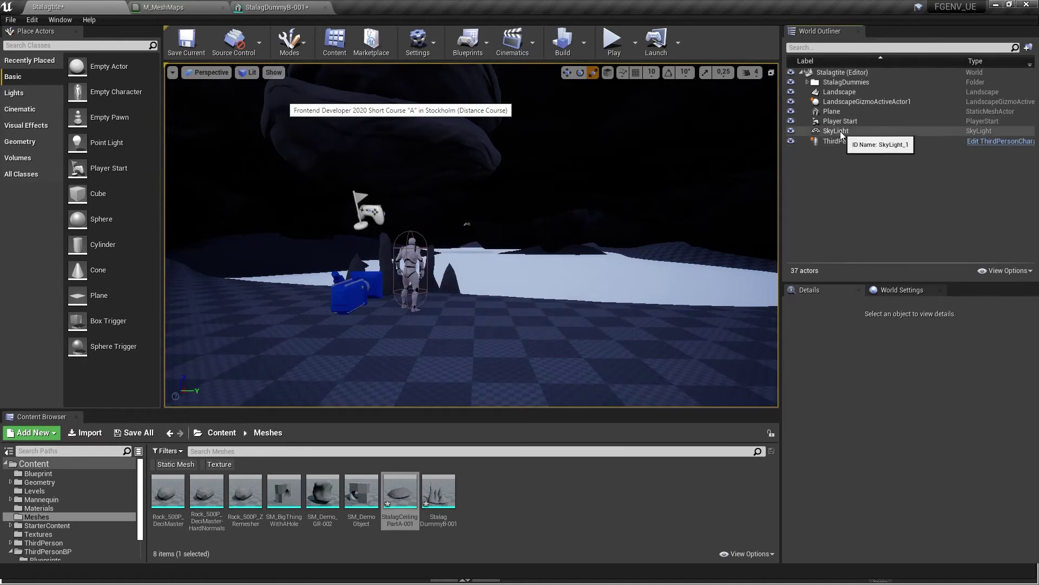
Step: Light the SkyLight from a specified cubemap using DefaultCubemap and set its mobility to Movable
left_click(841, 132)
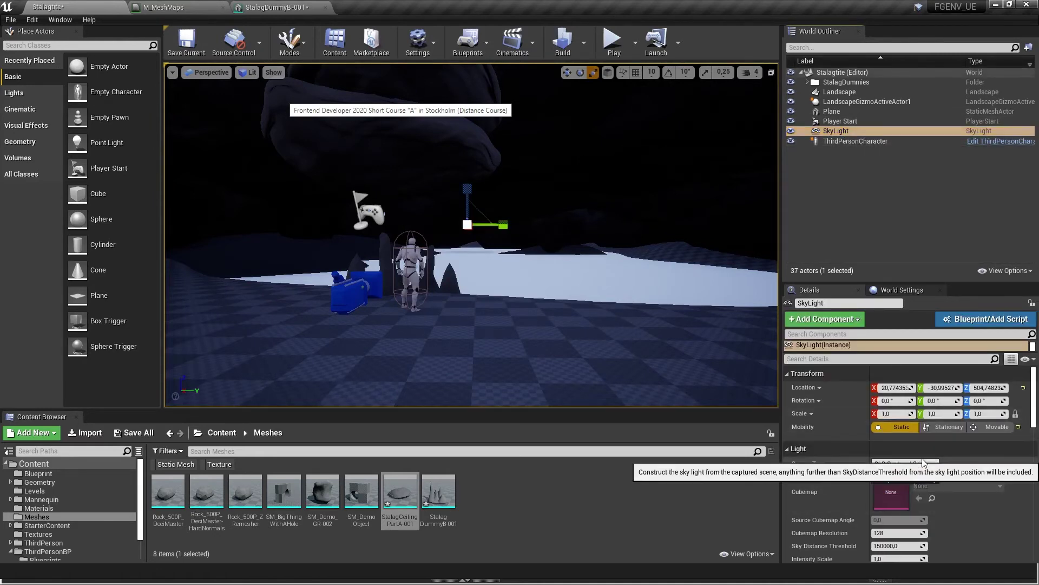
left_click(956, 486)
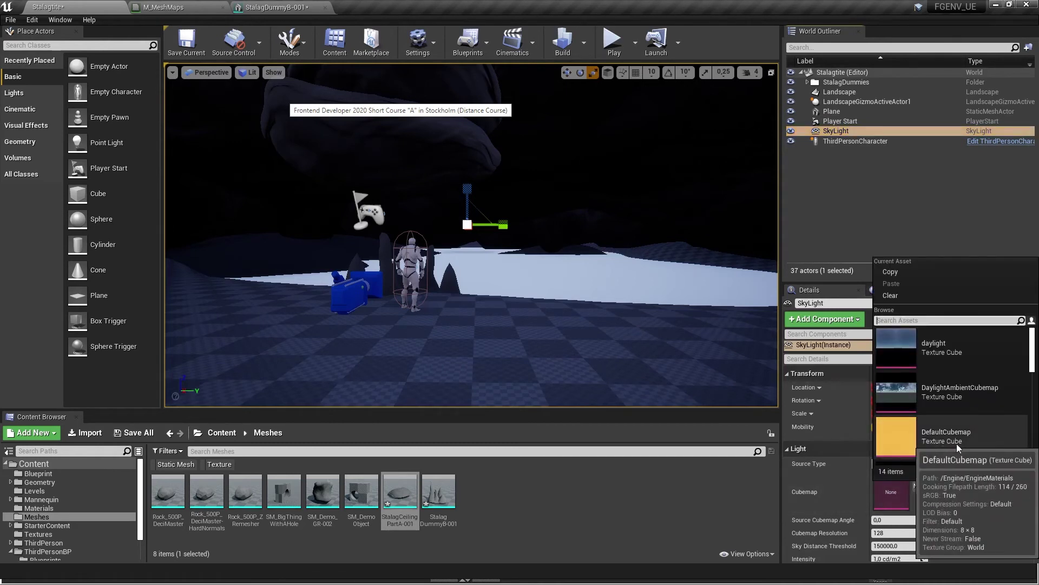
left_click(882, 441)
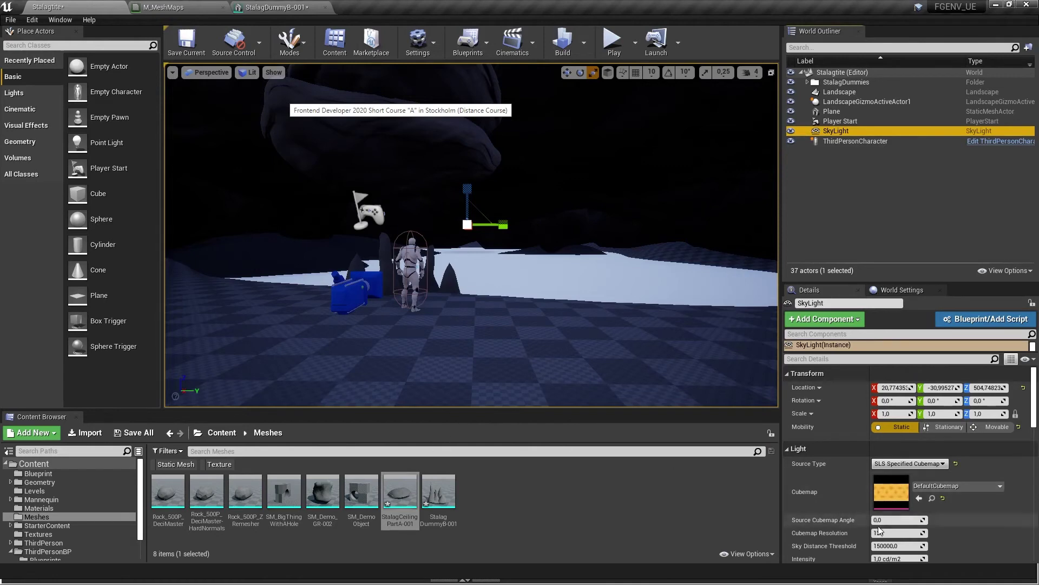
left_click(993, 427)
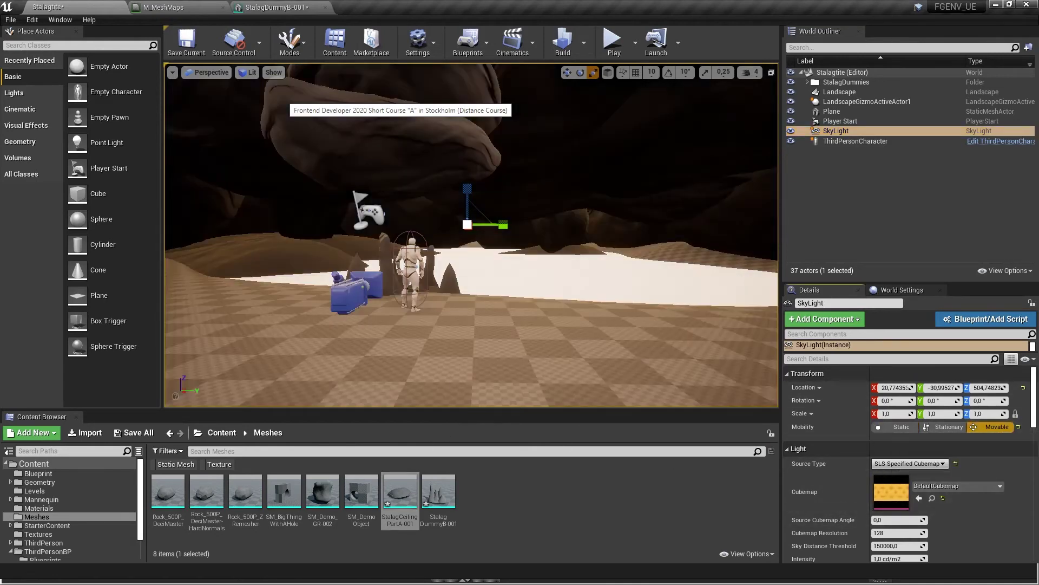
Step: Examine the cave and lake under the new sky lighting and compare them with the red stalactite cave reference image in the browser
mouse_move(471, 235)
right_mouse_down()
mouse_move(536, 230)
mouse_move(454, 237)
right_mouse_up()
key("s")
key("w")
key("d")
key("a")
key("d")
key("a")
key("a")
right_click_drag(510, 314, 536, 312)
key("d")
key("alt+Tab")
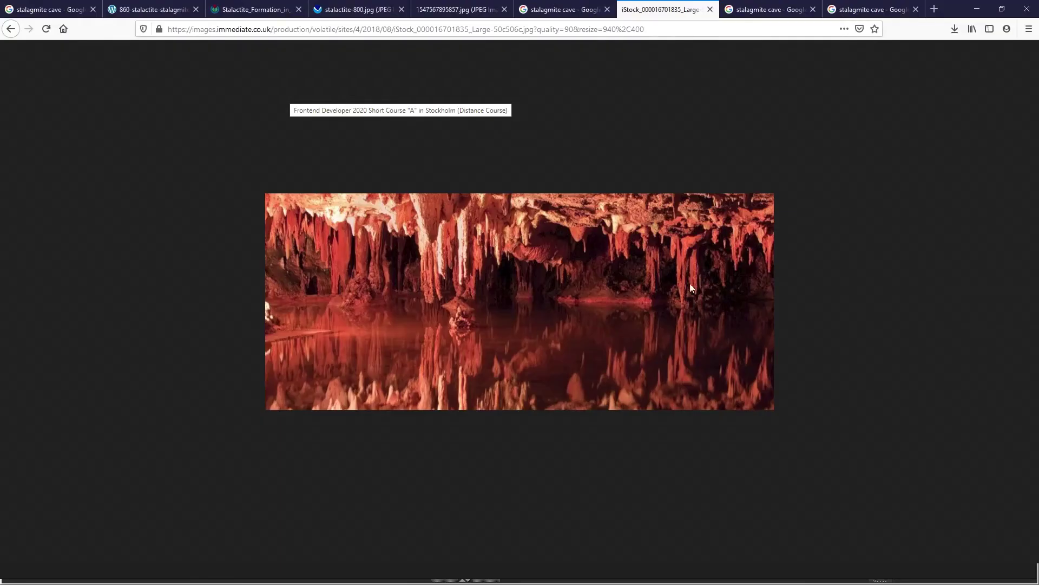
key("alt+Tab")
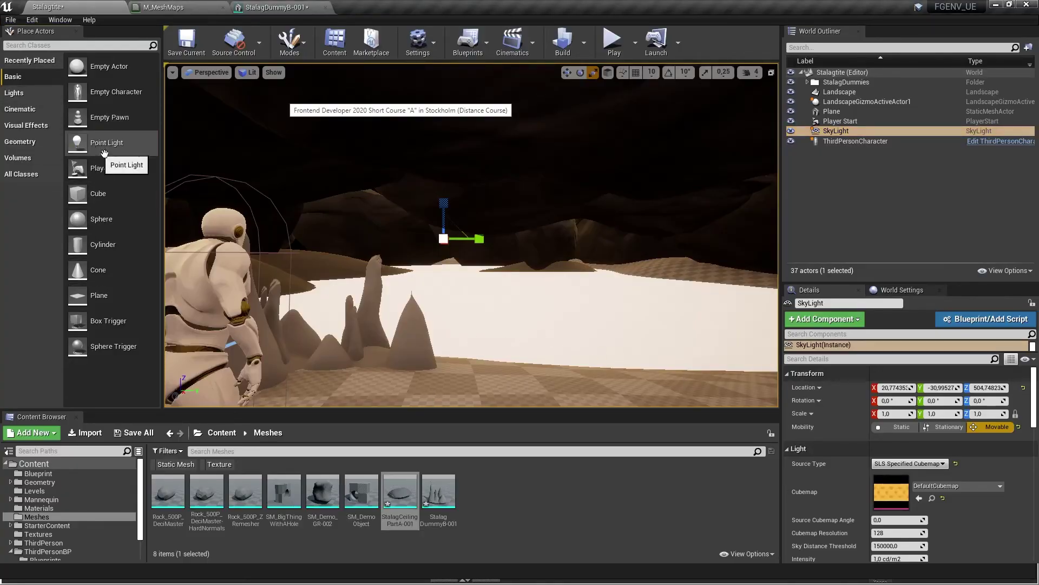
Step: Place a point light over the lake with an attenuation radius of about 2697 and move it to about Y -449.7, Z 259.5
left_click_drag(104, 153, 424, 280)
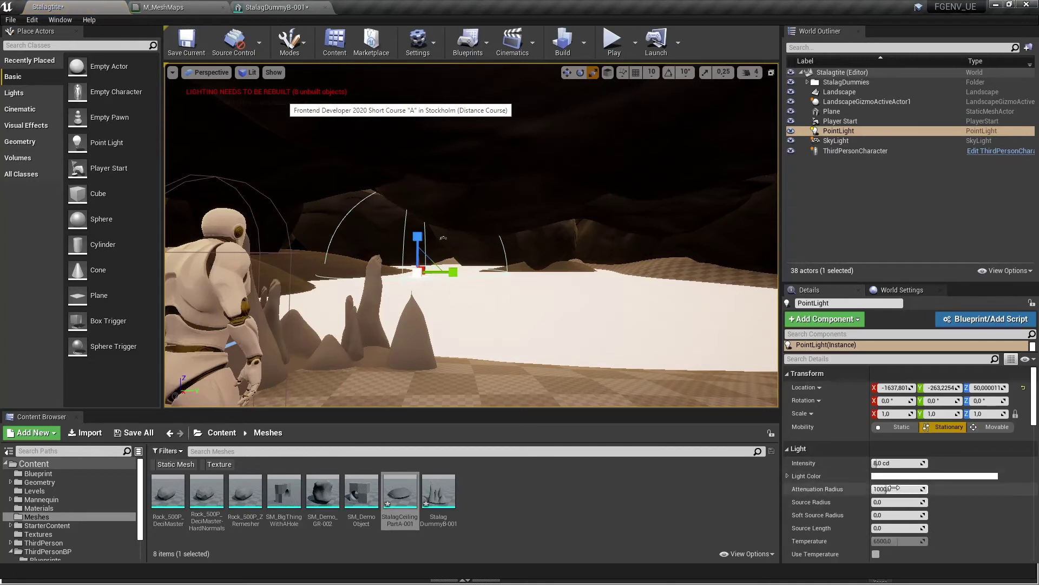
left_click_drag(885, 489, 900, 489)
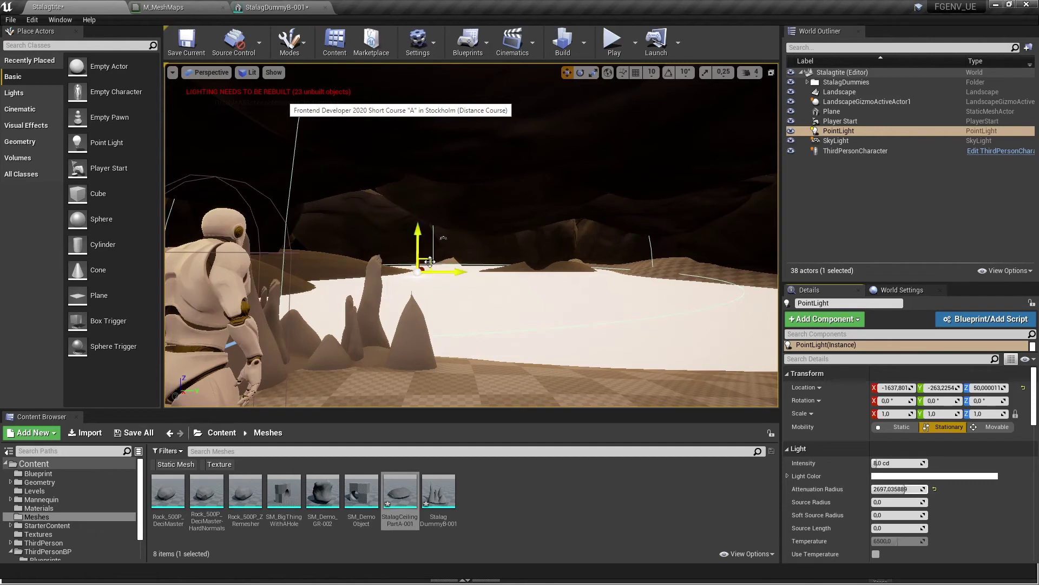
left_click_drag(429, 262, 412, 244)
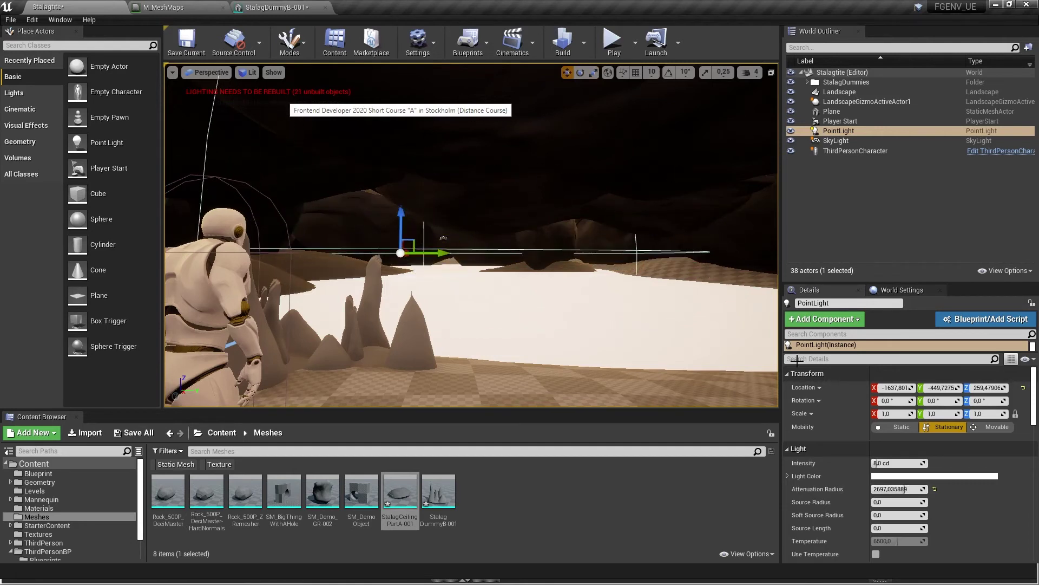
Step: Try point light intensities of 100000 and 10000 cd, and settle on 20000 cd
left_click_drag(890, 463, 920, 463)
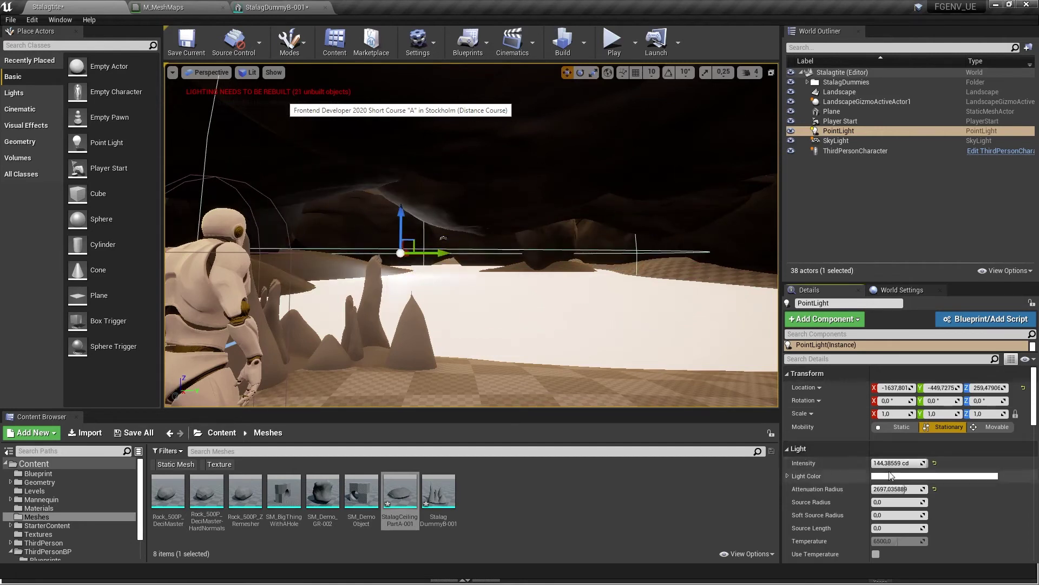
left_click(895, 462)
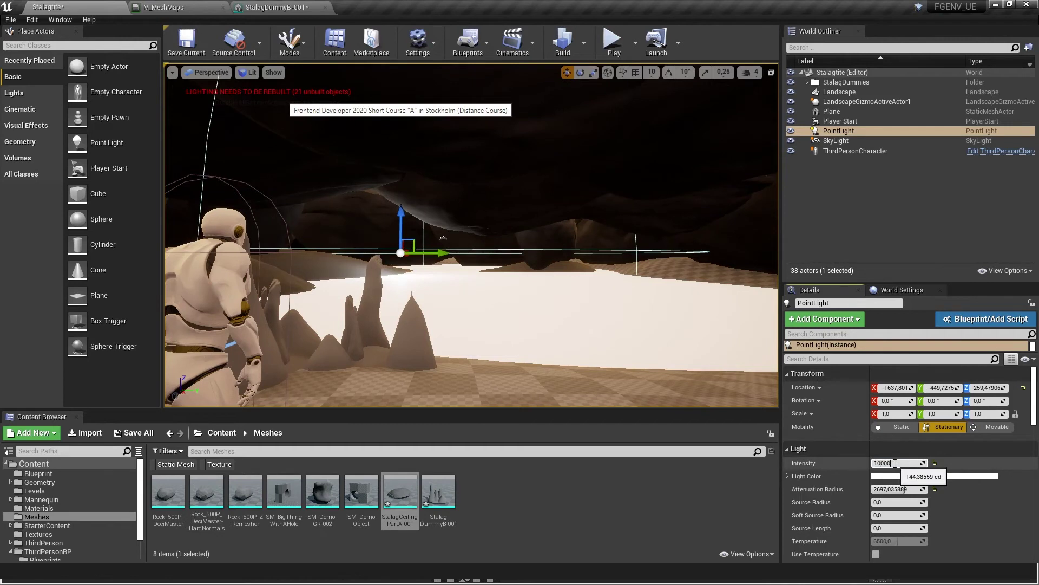
type("100000")
key("Return")
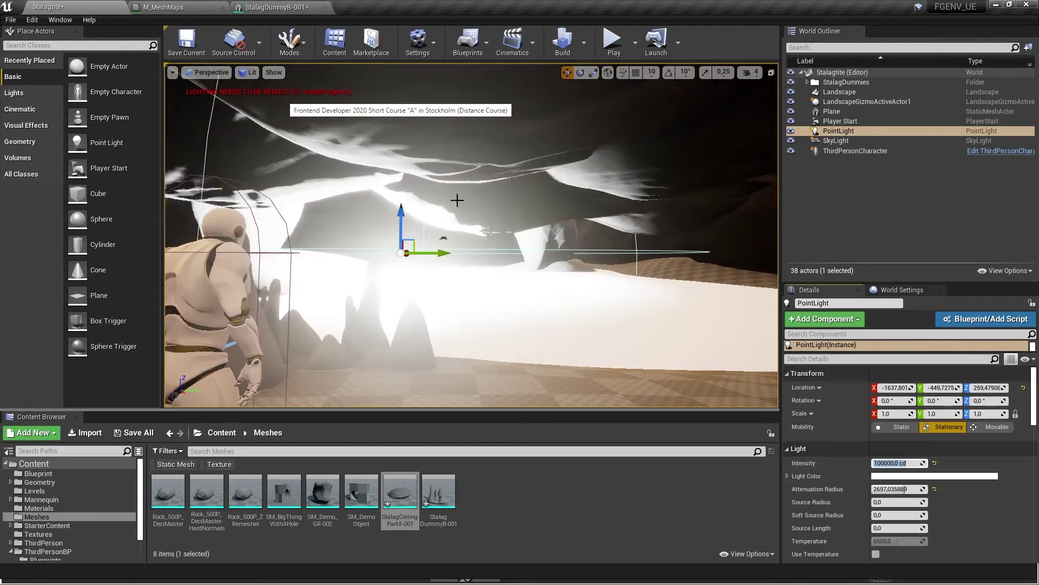
left_click(886, 463)
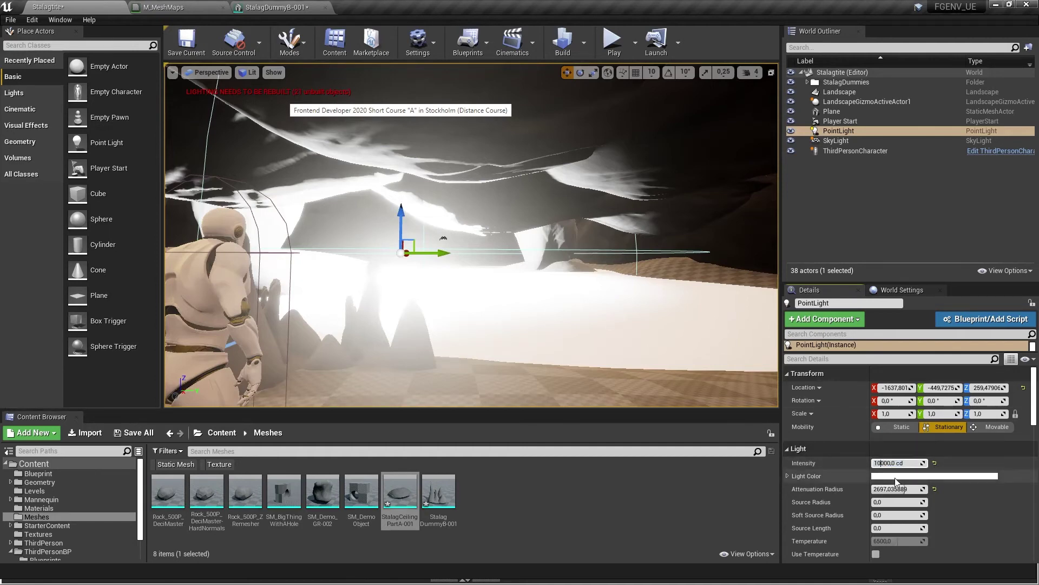
key("Return")
left_click(894, 463)
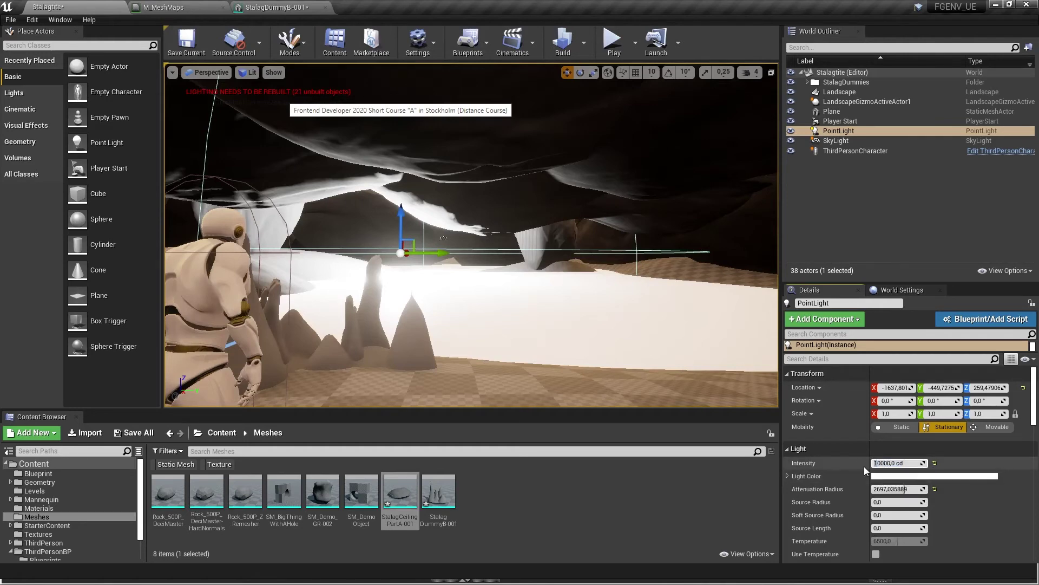
type("2")
key("Return")
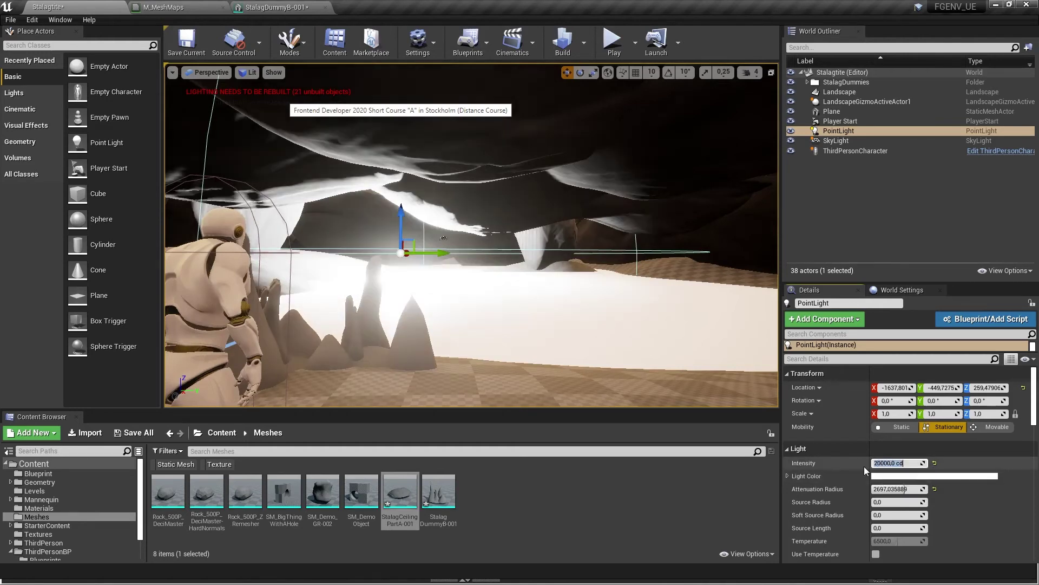
Step: Change the point light's colour to a dark orange-brown, sRGB hex 6E4B28FF
left_click(949, 478)
left_click_drag(871, 321, 915, 399)
left_click_drag(858, 413, 867, 344)
key("alt+Tab")
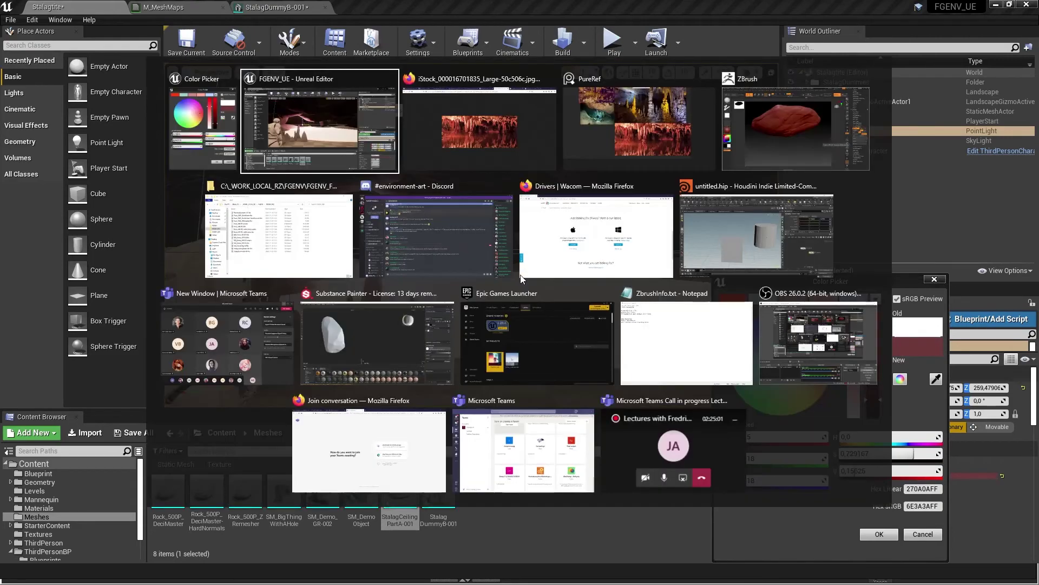
key("alt+Tab")
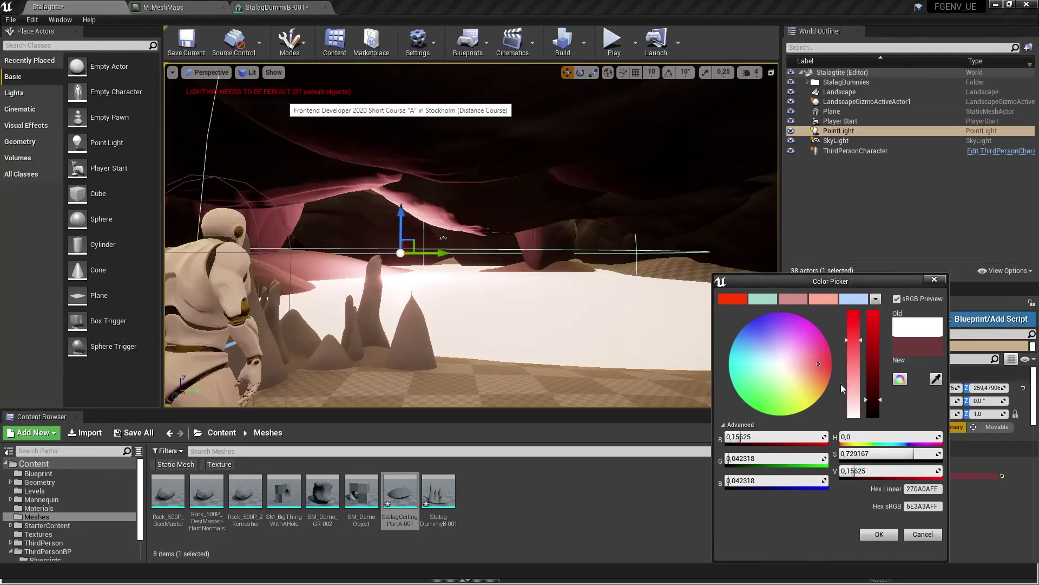
mouse_move(815, 371)
left_mouse_down()
mouse_move(794, 320)
mouse_move(739, 323)
mouse_move(745, 401)
mouse_move(780, 414)
mouse_move(808, 406)
mouse_move(791, 413)
mouse_move(807, 407)
mouse_move(822, 380)
left_mouse_up()
Step: Move the point light sideways over the lake and raise it to about Z 414.6
left_click_drag(416, 242, 319, 247)
right_click_drag(382, 270, 329, 254)
key("d")
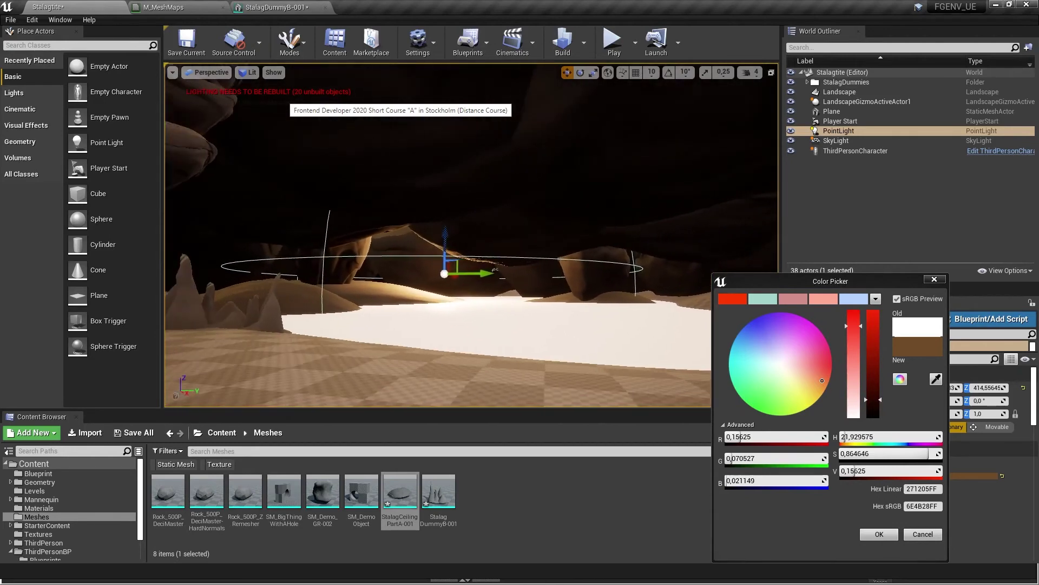
Step: Reselect the point light after the ceiling mesh mis-selection and shift it horizontally to about X -1950, Y -1047
key("a")
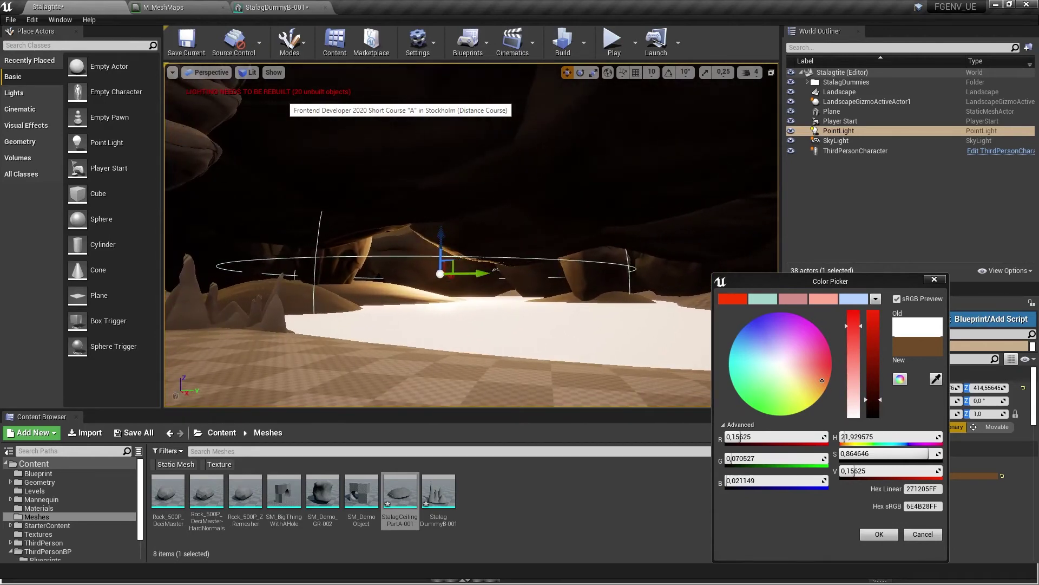
left_click(452, 279)
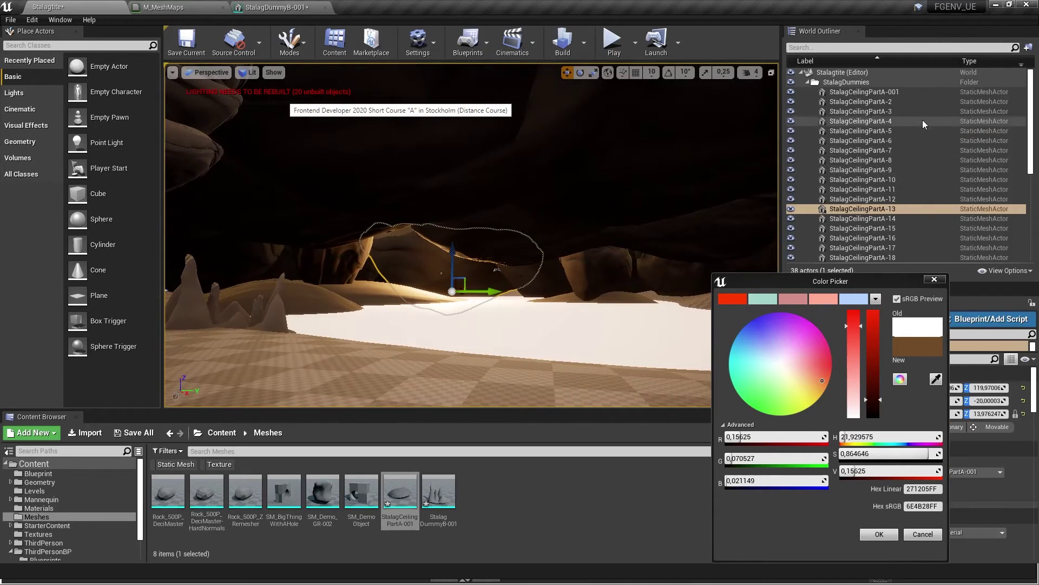
double_click(873, 84)
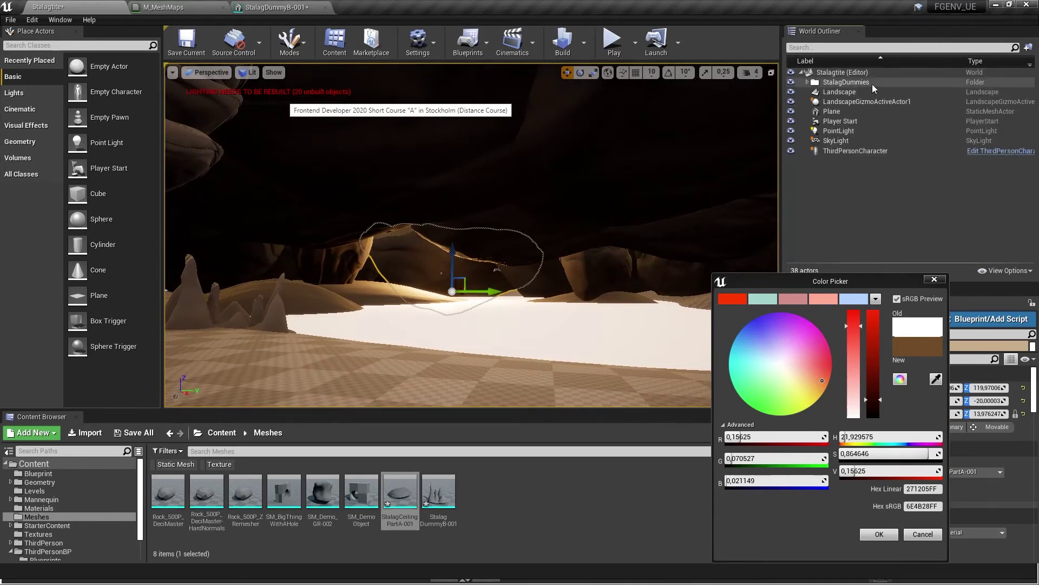
left_click(843, 131)
left_click_drag(453, 278, 343, 249)
key("s")
mouse_move(343, 249)
right_mouse_down()
mouse_move(341, 232)
mouse_move(357, 243)
mouse_move(342, 237)
right_mouse_up()
key("w")
key("Escape")
Step: Examine the orange lighting around the lake and cave ceiling from behind the third-person character
key("a")
key("d")
key("a")
key("d")
key("s")
key("w")
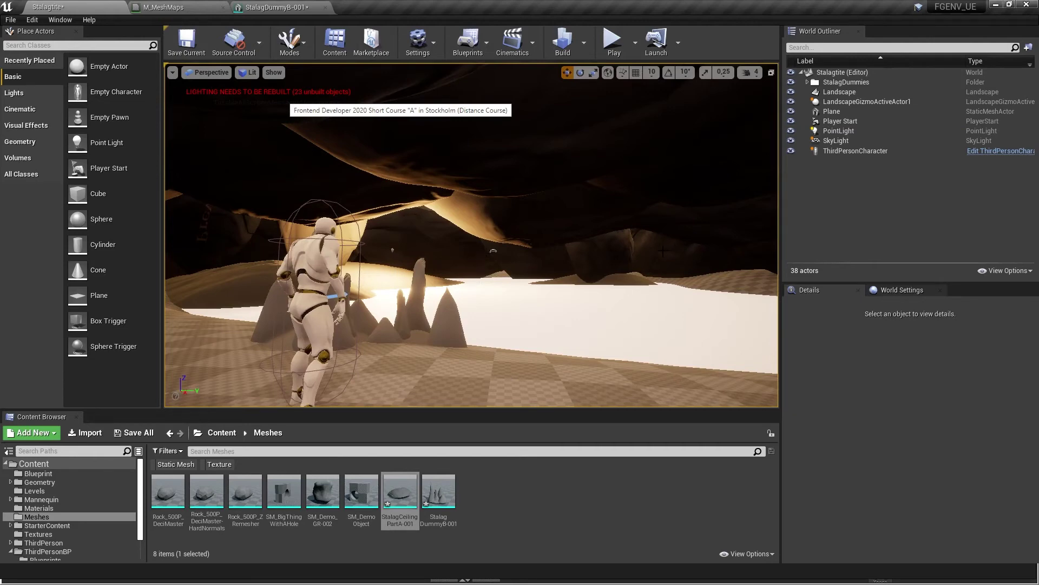
right_click_drag(663, 250, 638, 249)
key("d")
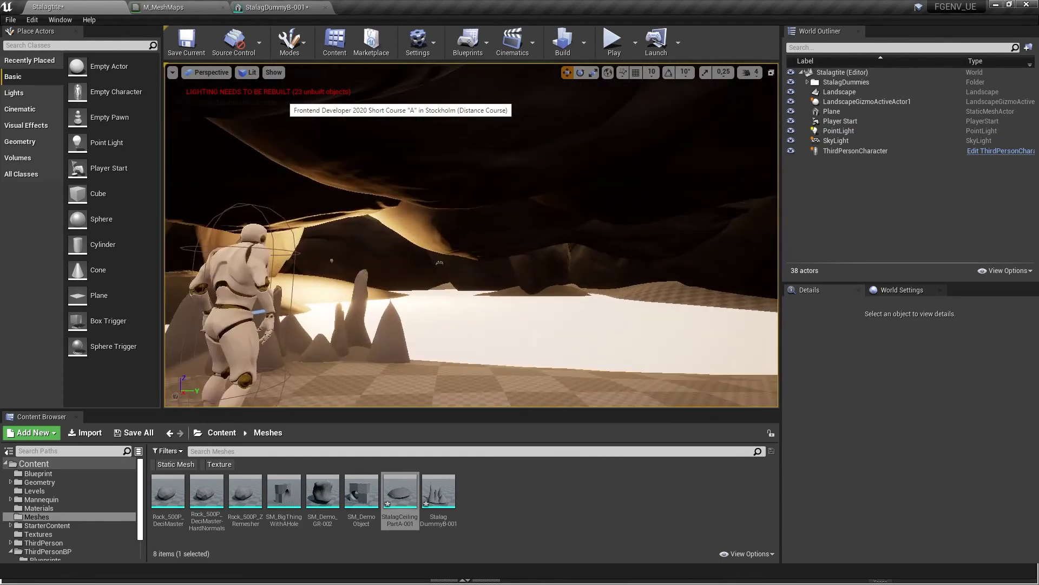
Step: Duplicate the point light across the lake and place the copy at about X -3884, Y 2030, Z 312
left_click(331, 262)
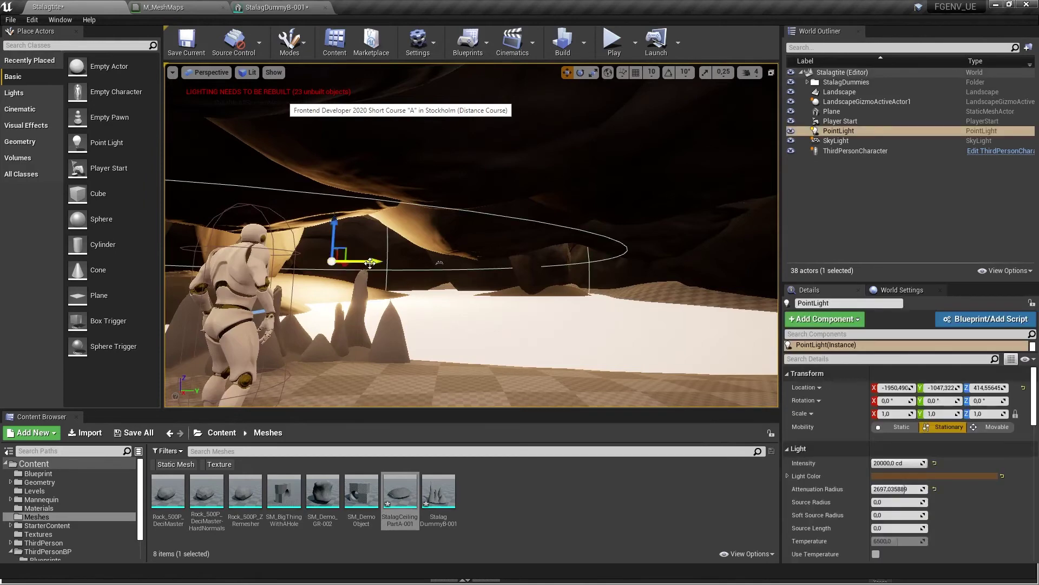
left_click_drag(371, 263, 657, 264, "alt")
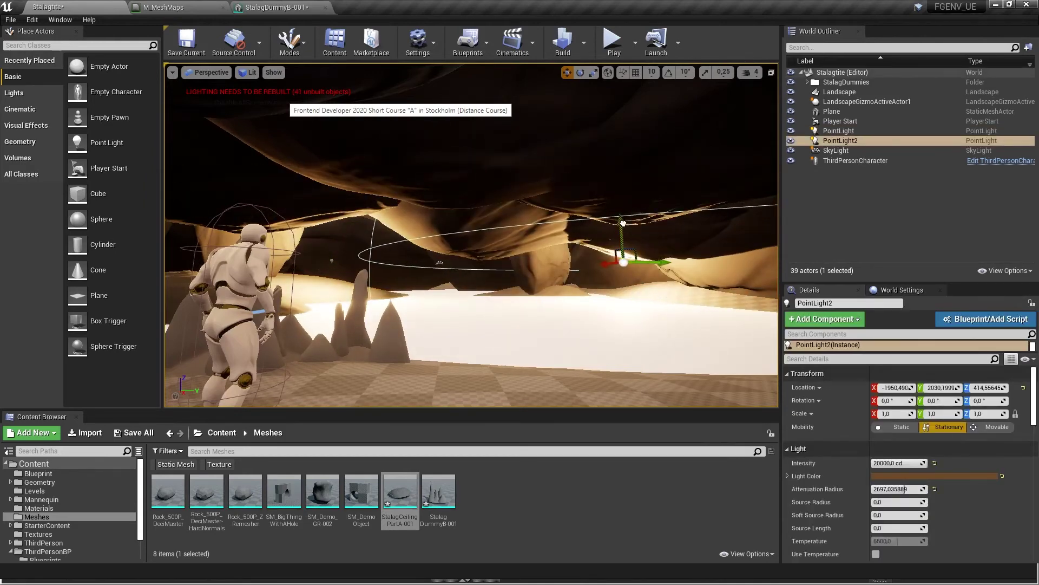
left_click_drag(623, 222, 621, 234)
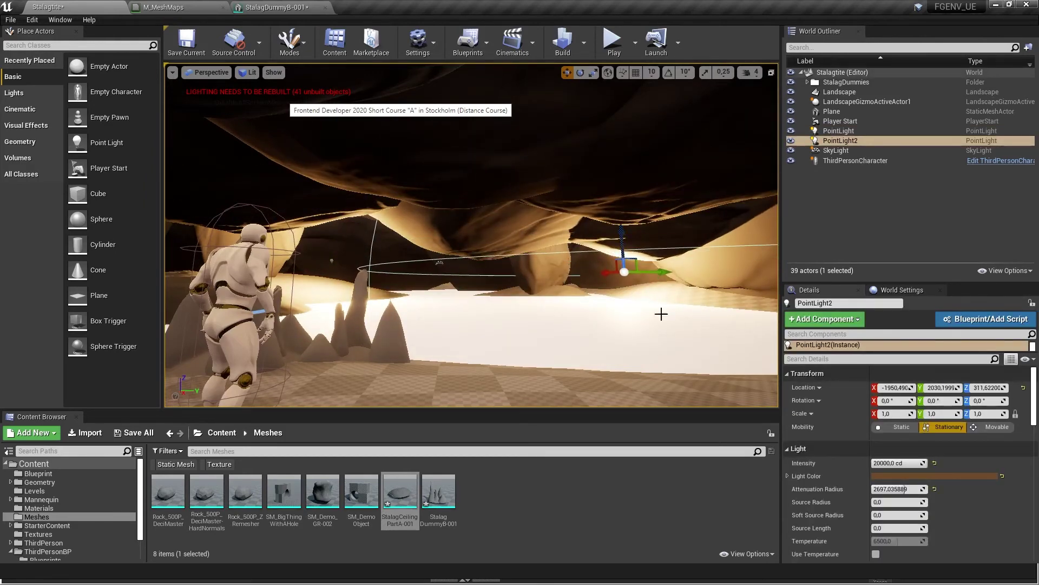
left_click_drag(602, 273, 592, 255)
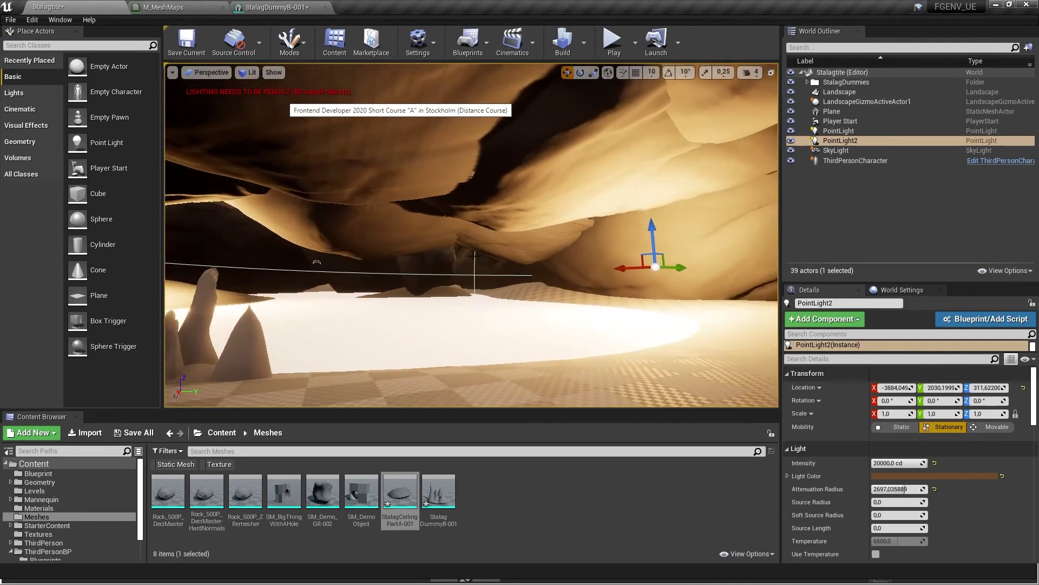
Step: Change the duplicated point light's colour to a very dark blue, sRGB hex 031731FF
left_click(972, 476)
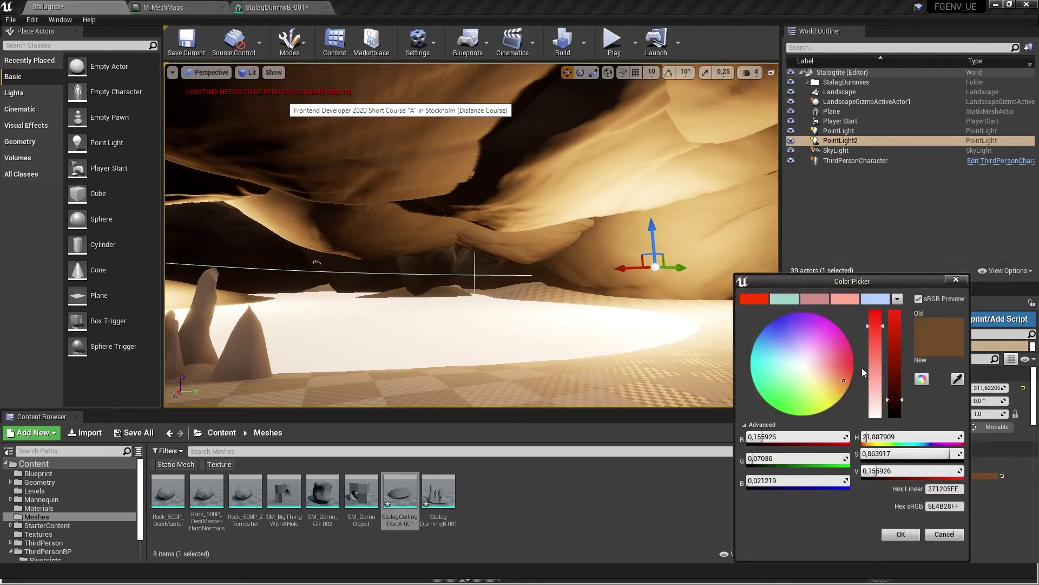
mouse_move(840, 379)
left_mouse_down()
mouse_move(834, 372)
mouse_move(820, 406)
mouse_move(807, 409)
mouse_move(759, 384)
mouse_move(766, 329)
left_mouse_up()
mouse_move(623, 314)
right_mouse_down()
mouse_move(533, 320)
mouse_move(609, 320)
mouse_move(631, 305)
mouse_move(536, 316)
mouse_move(771, 310)
right_mouse_up()
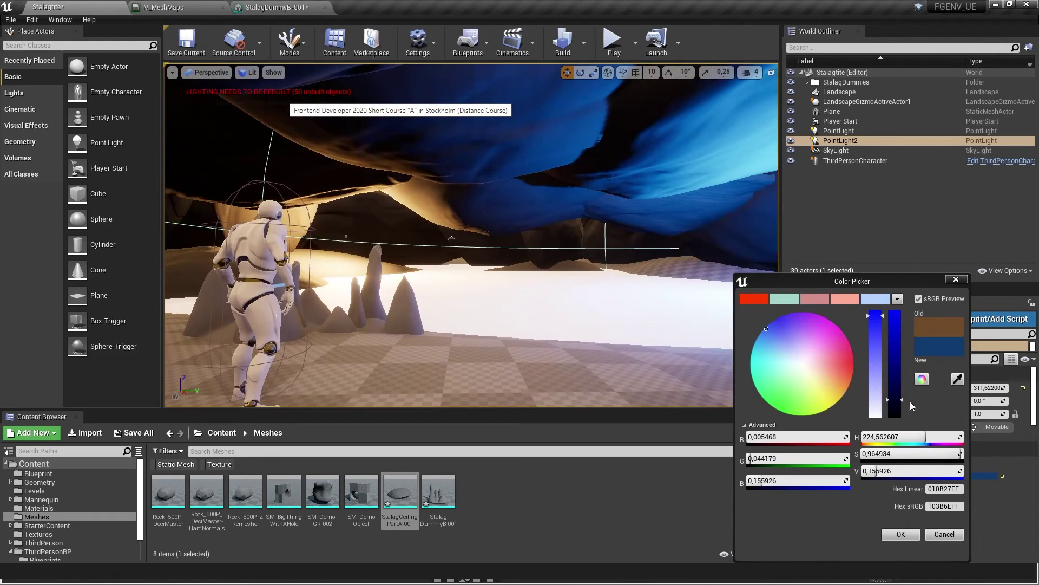
left_click_drag(902, 400, 903, 413)
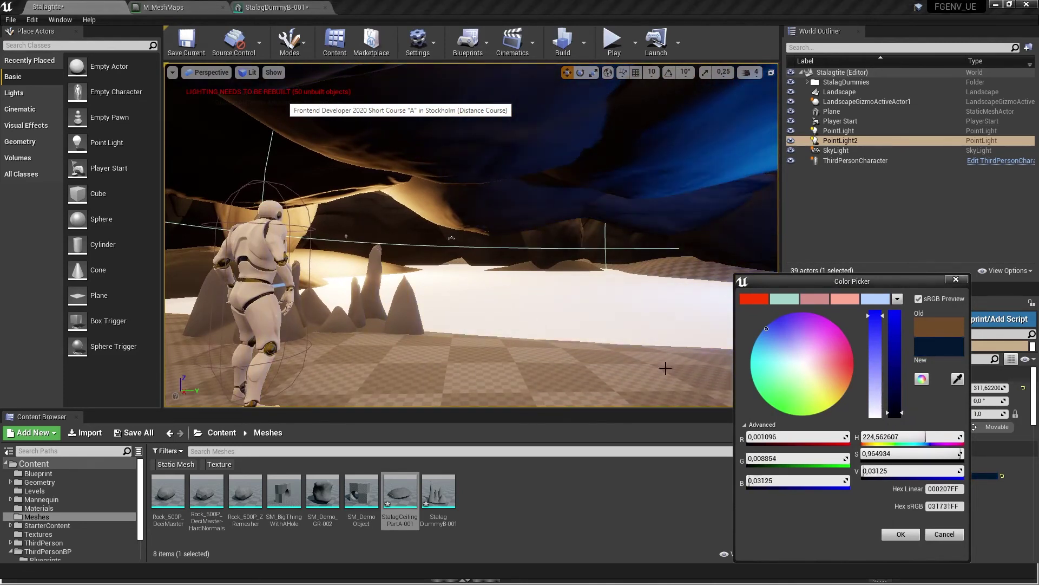
Step: Rename the original orange-brown point light PointOfInterest and accept the blue colour chosen for its copy
left_click(846, 131)
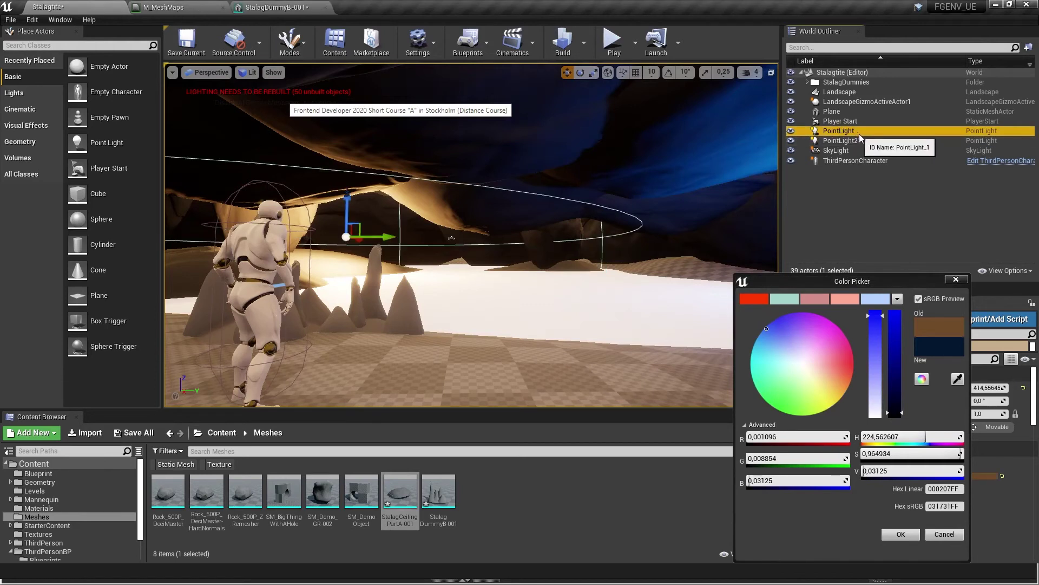
left_click(866, 132)
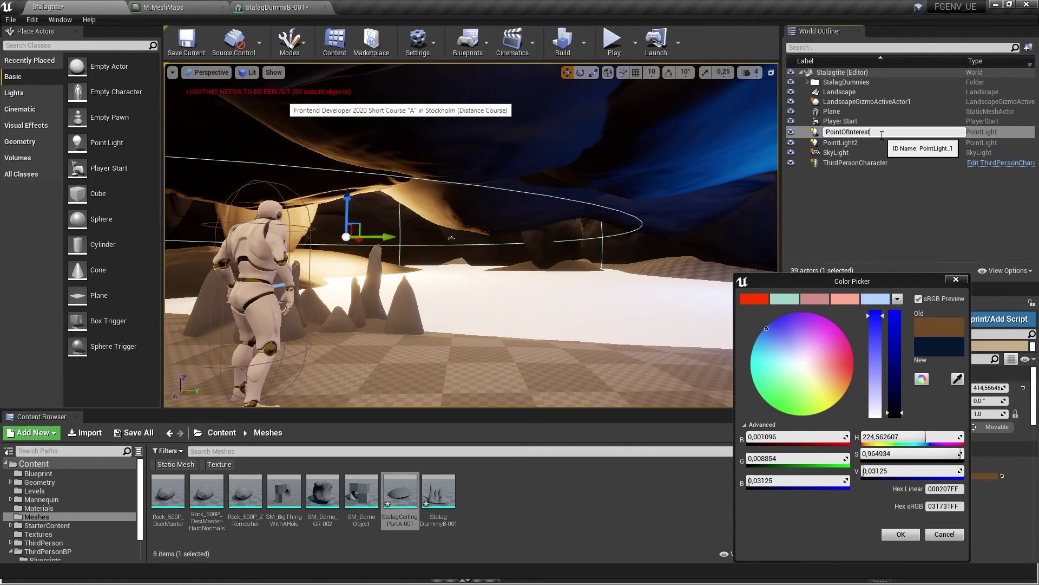
key("Return")
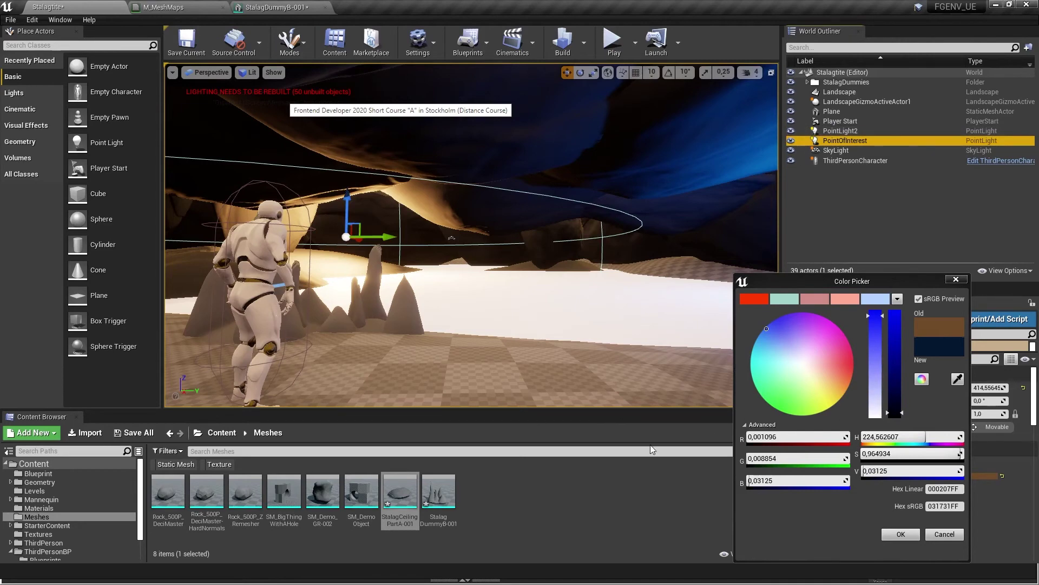
left_click(901, 536)
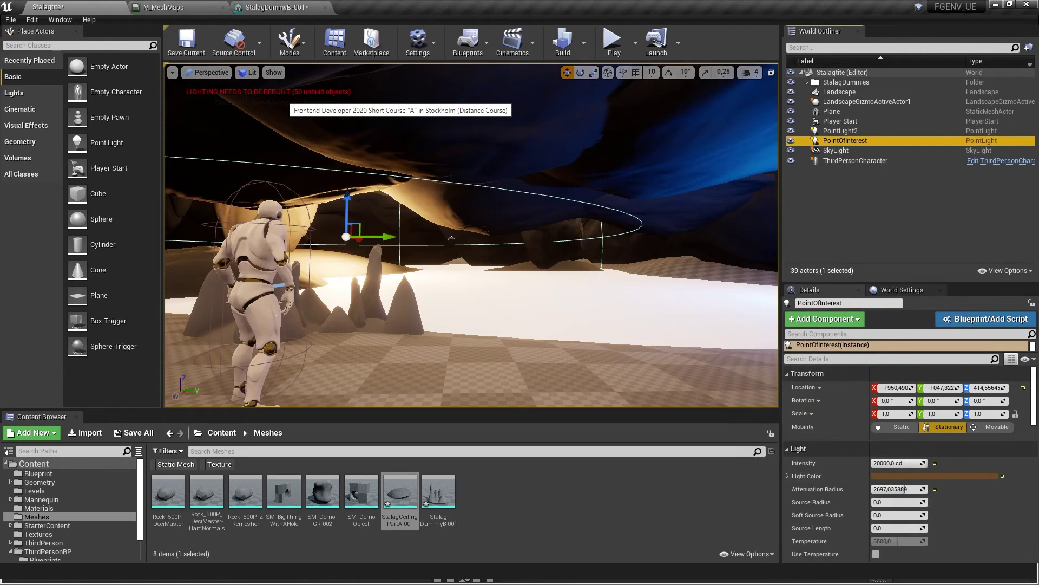
Step: Duplicate the blue point light PointLight2 to the opposite side of the cave, at about X -5707, Y -1574, Z 652
double_click(840, 131)
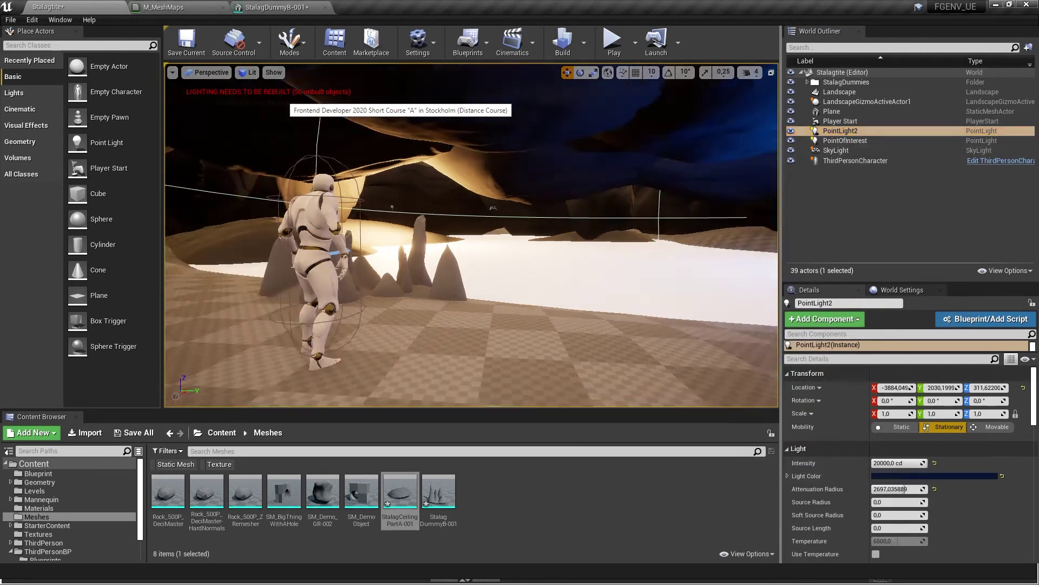
right_click_drag(470, 236, 436, 237)
right_click_drag(613, 303, 613, 303)
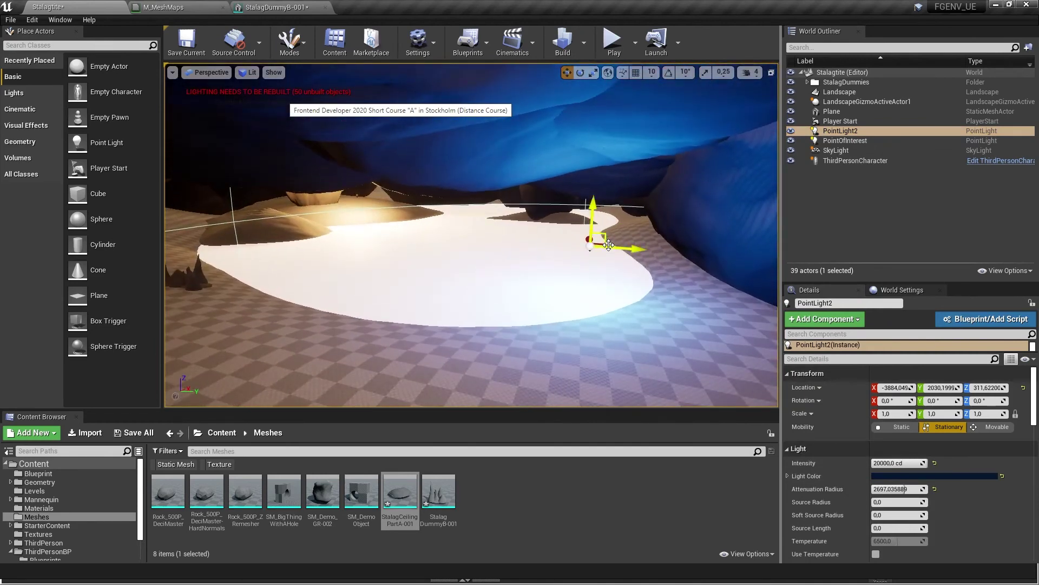
left_click_drag(599, 242, 281, 238, "alt")
right_click_drag(471, 235, 391, 202)
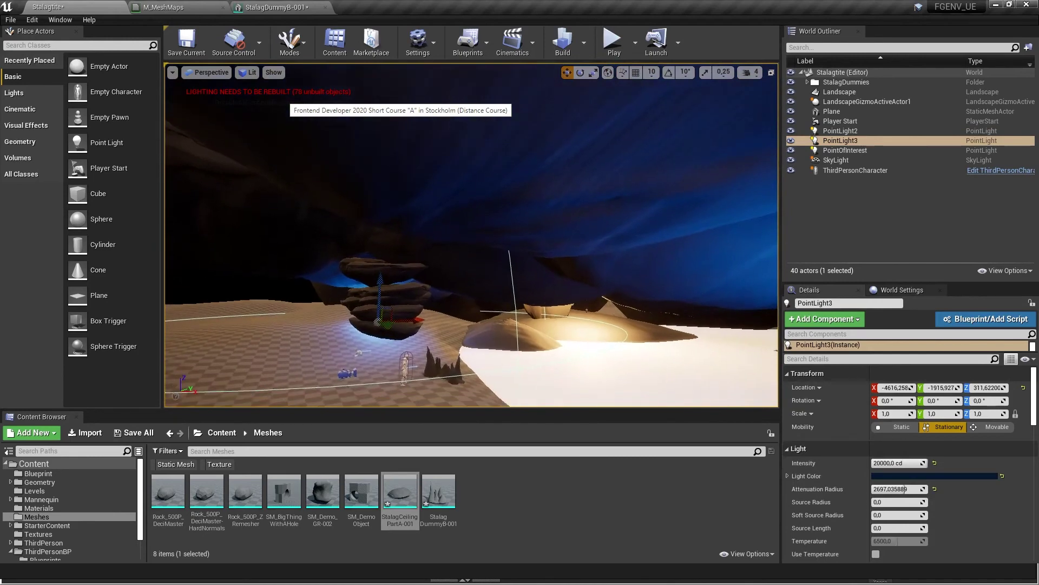
left_click_drag(389, 326, 278, 250)
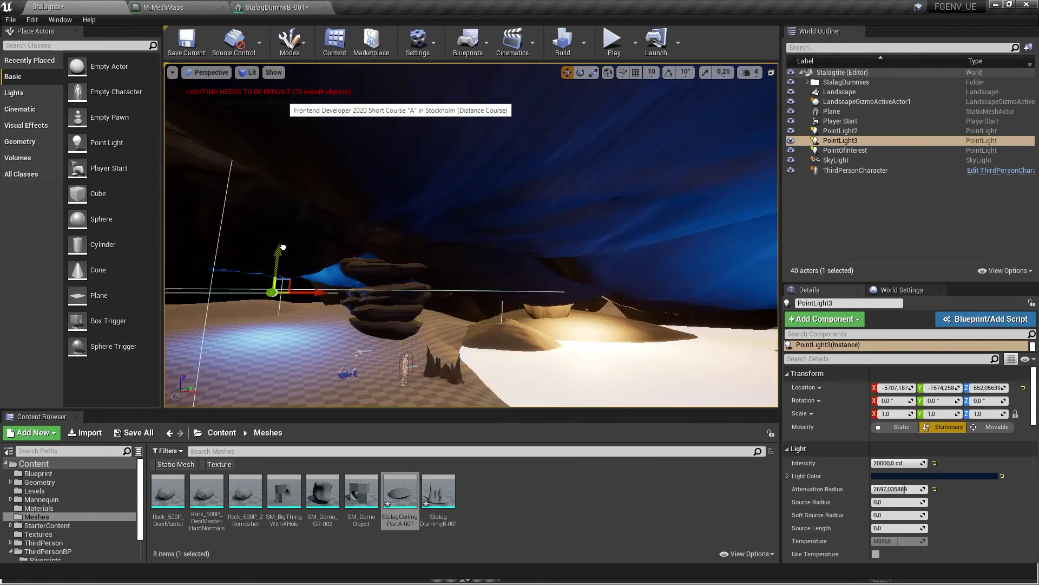
Step: Reposition the second blue light beneath the ceiling rocks to about X -5484, Y -1071, Z 423, and deselect it
right_click_drag(279, 249, 392, 228)
key("w")
key("a")
key("w")
key("s")
right_click_drag(433, 347, 377, 348)
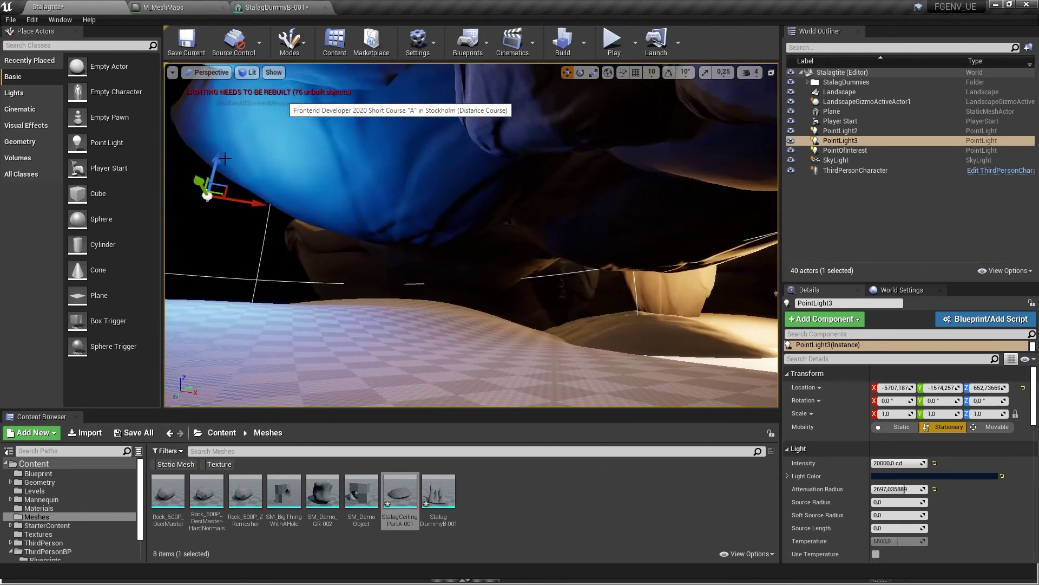
left_click_drag(225, 158, 307, 287)
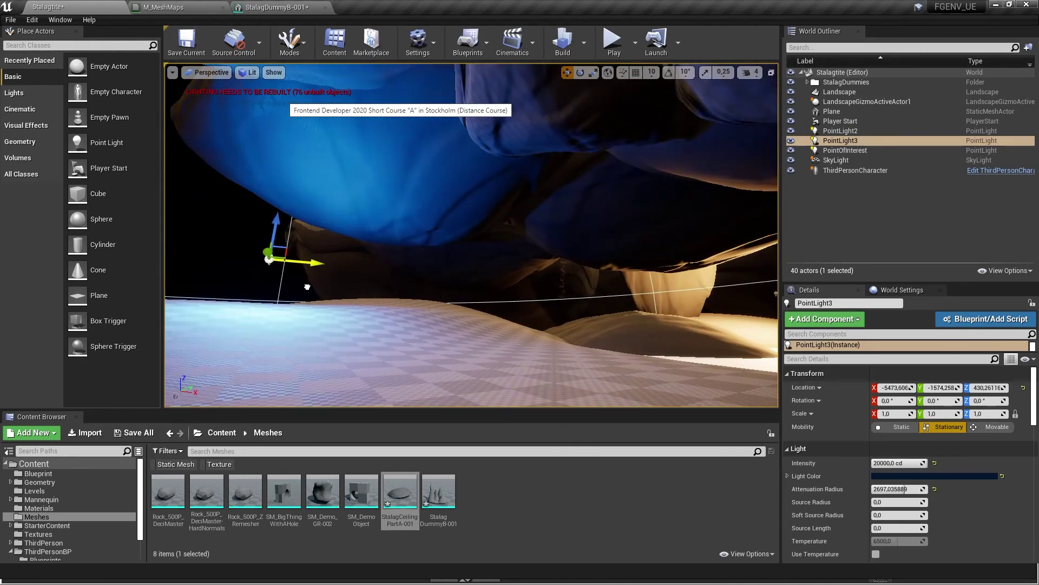
left_click_drag(275, 223, 248, 234)
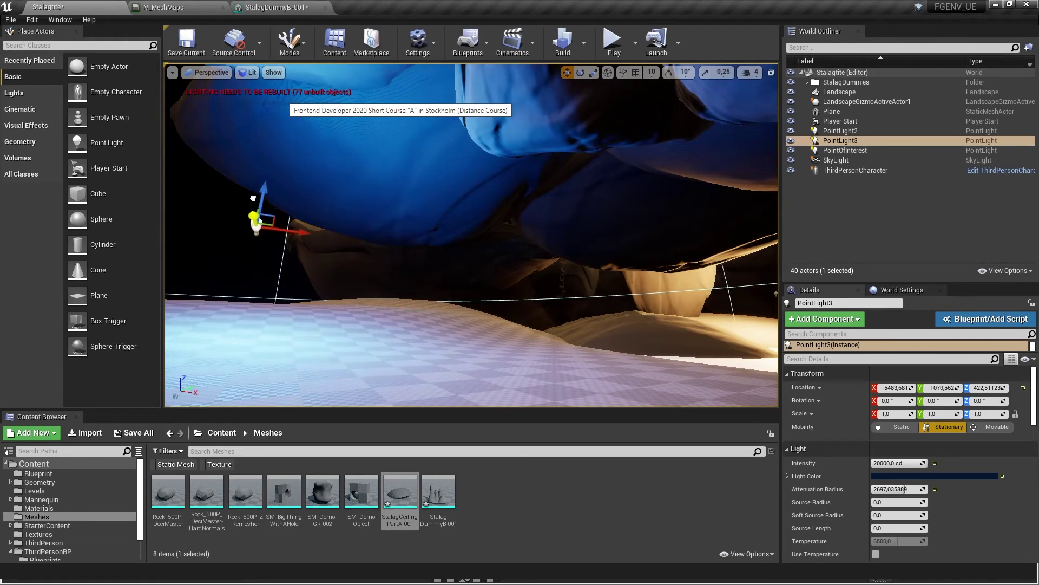
key("Escape")
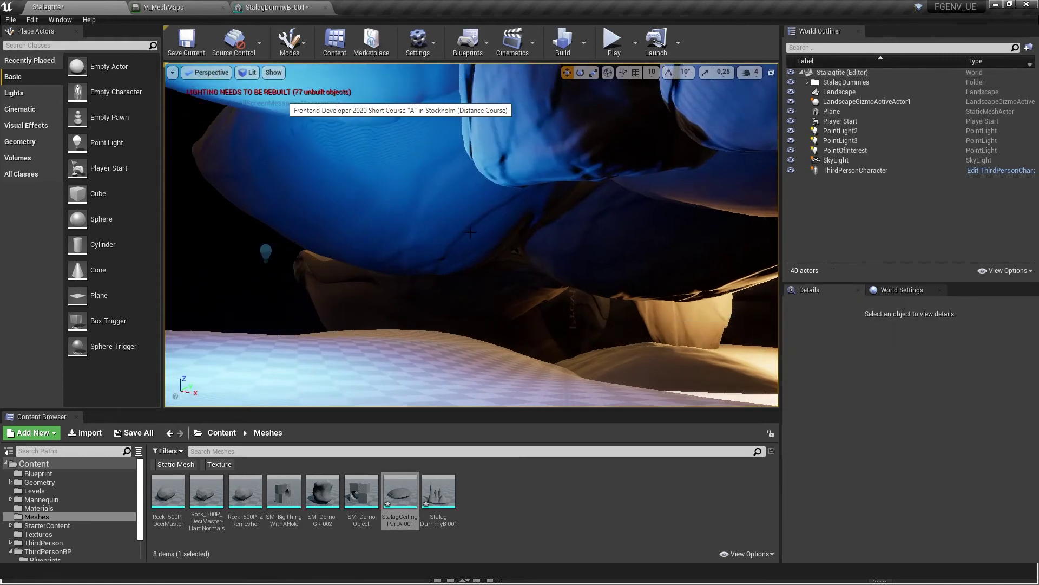
Step: Save the PointOfInterest light's brown as a colour swatch and set the light to the saved red (R 1.00, G 0.041, B 0.00)
right_click_drag(379, 232, 558, 254)
key("s")
mouse_move(471, 238)
right_mouse_down()
mouse_move(455, 238)
mouse_move(470, 229)
right_mouse_up()
key("w")
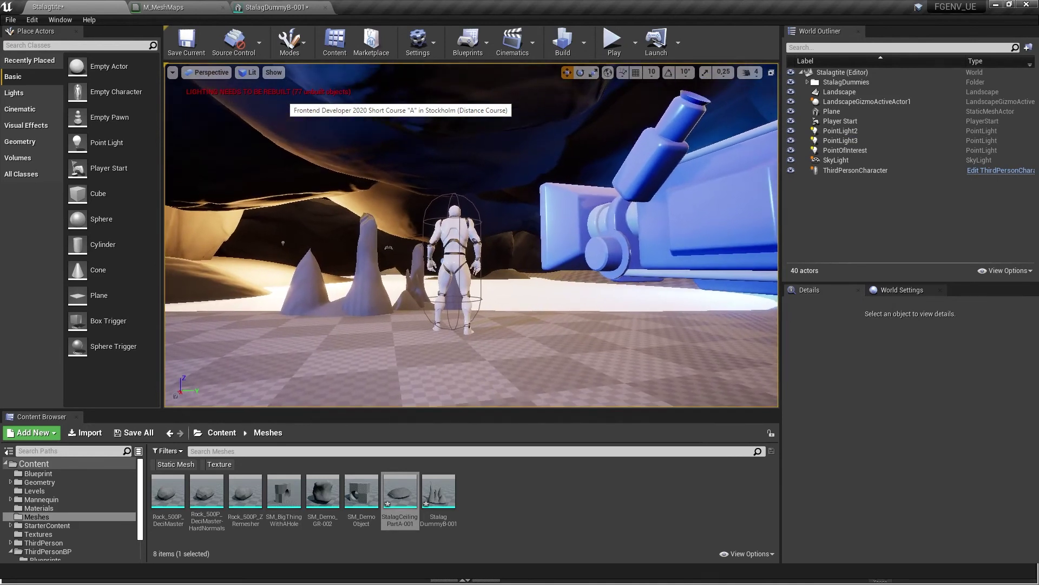
right_click_drag(469, 229, 425, 231)
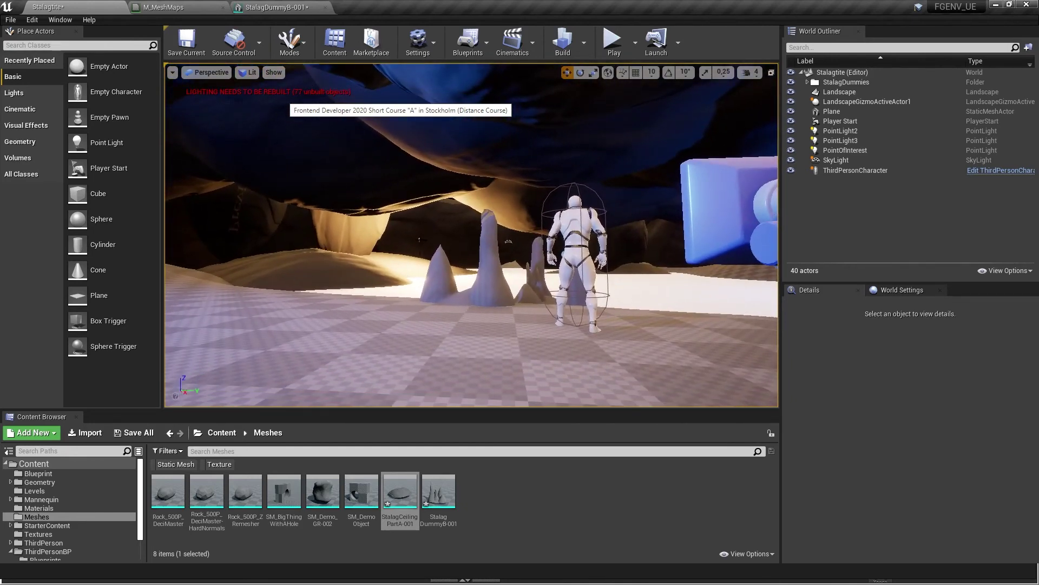
right_click(420, 242)
left_click(418, 240)
left_click(420, 240)
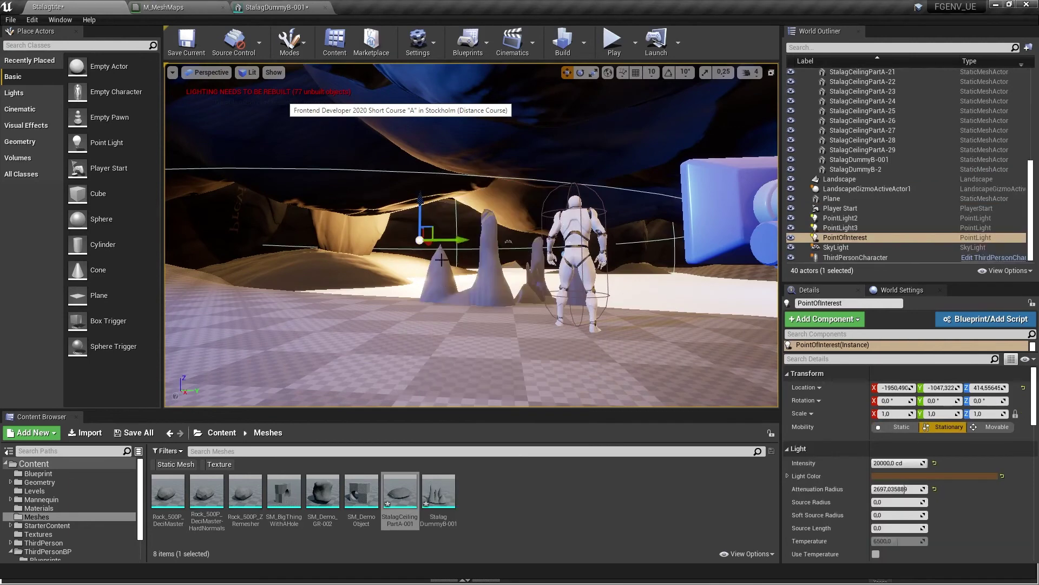
left_click(892, 475)
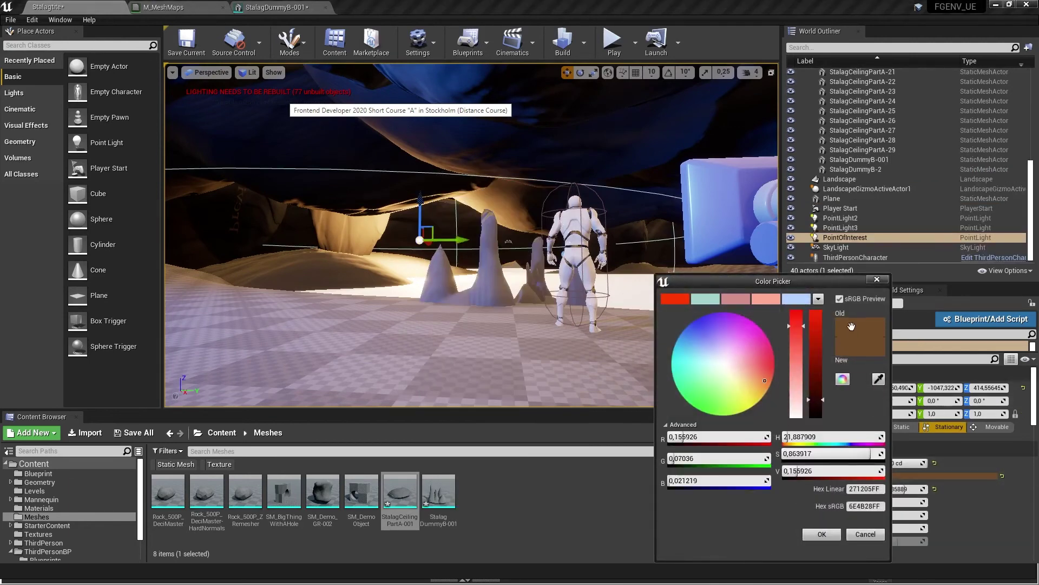
left_click(699, 299)
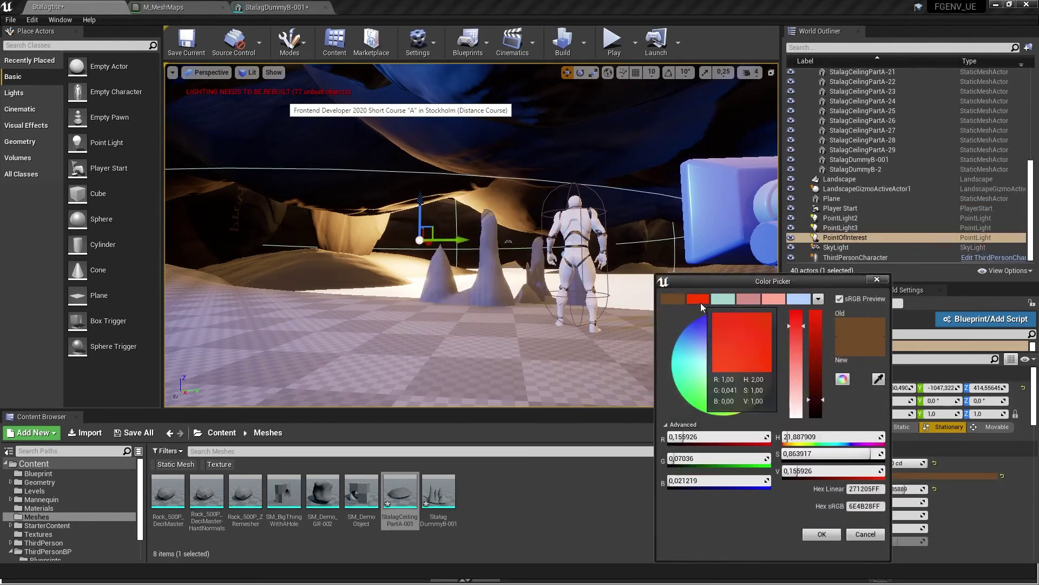
left_click(821, 535)
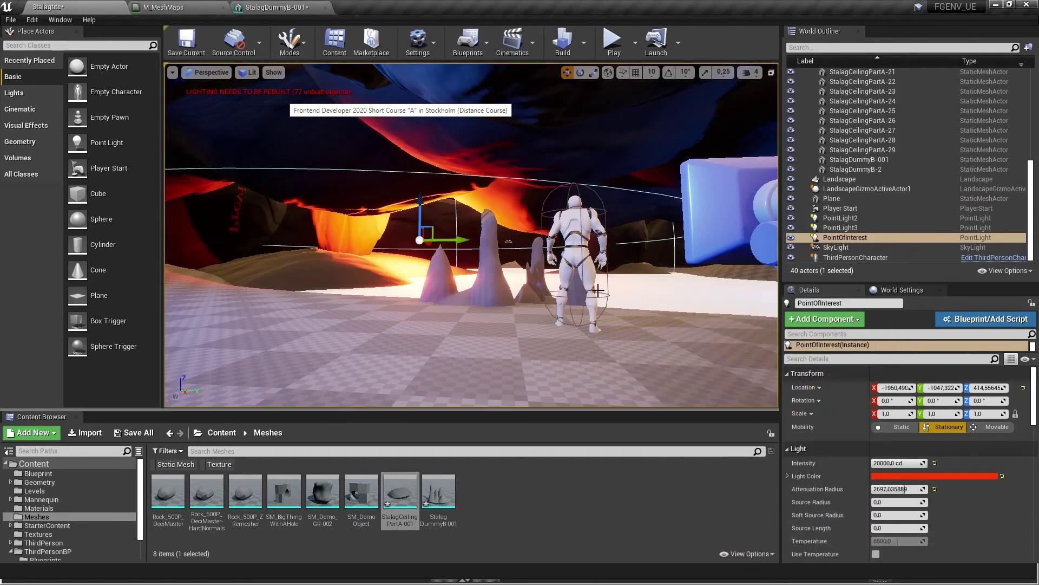
Step: Set the SkyLight's intensity to 0.2 cd/m2 and try to play the level in the editor
right_click_drag(598, 289, 550, 289)
key("d")
key("s")
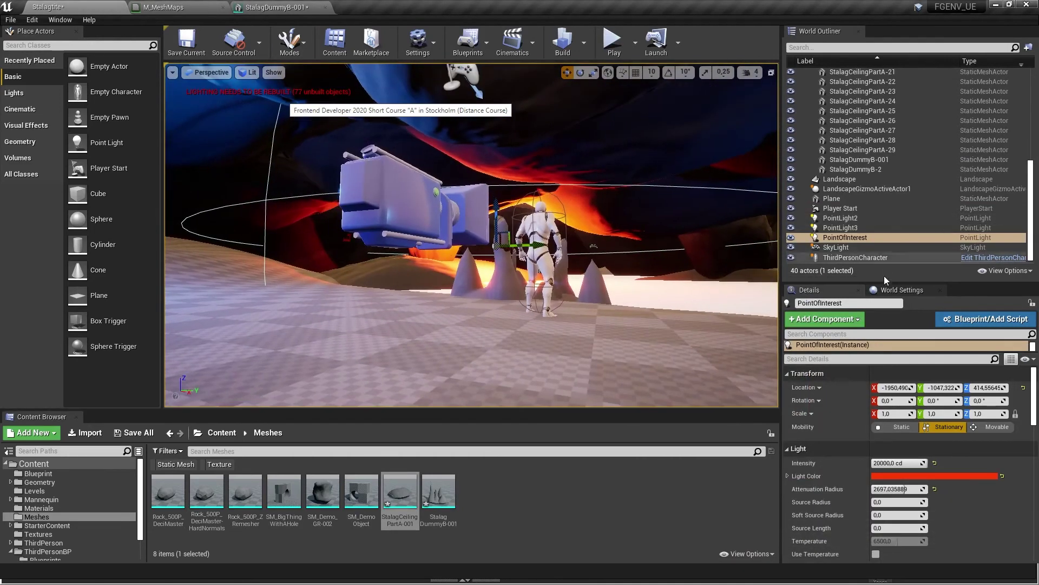
left_click(837, 247)
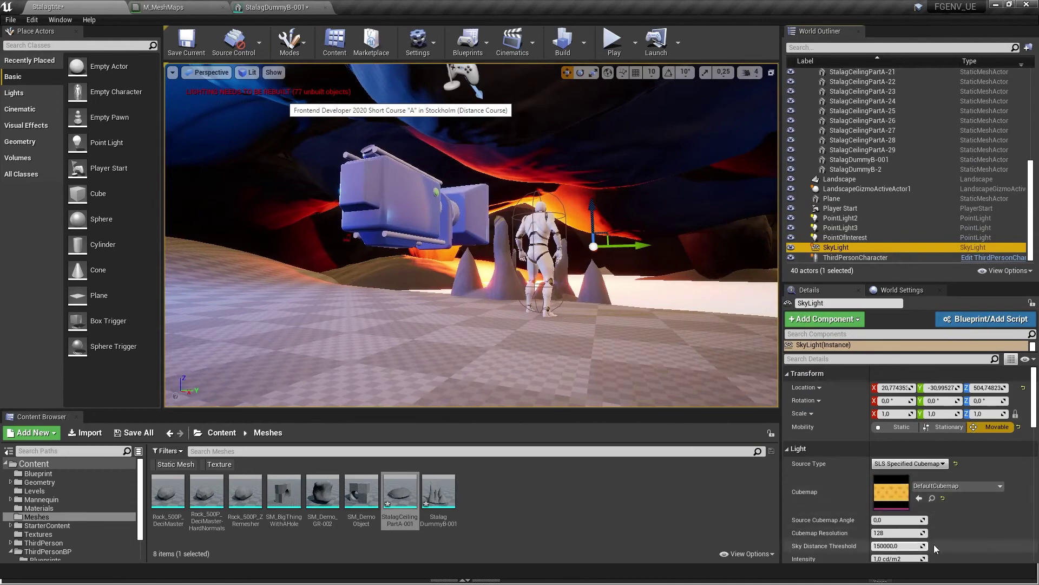
scroll(953, 485, "down", 3)
left_click(900, 473)
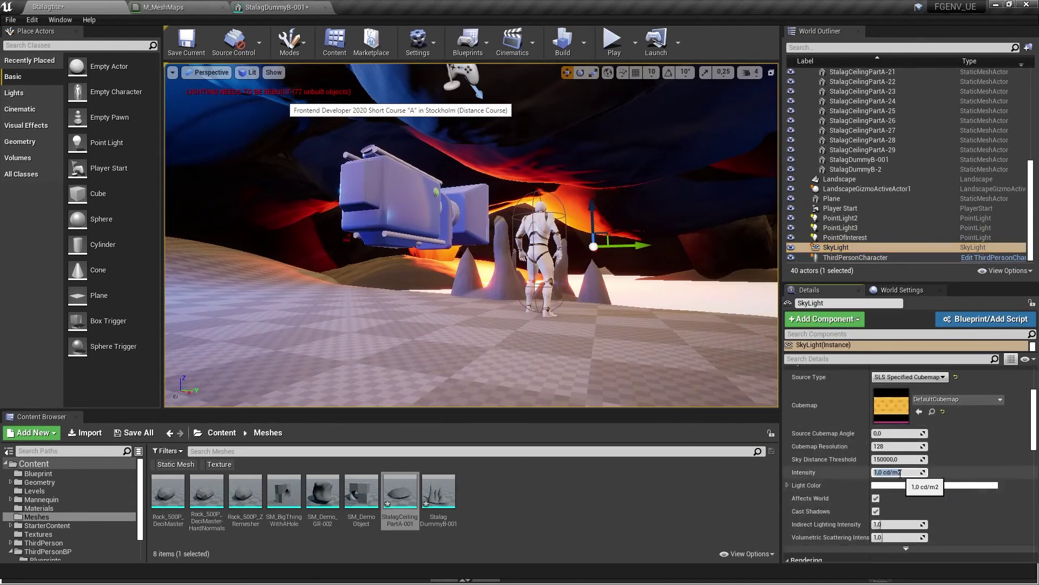
type("0,2")
key("Return")
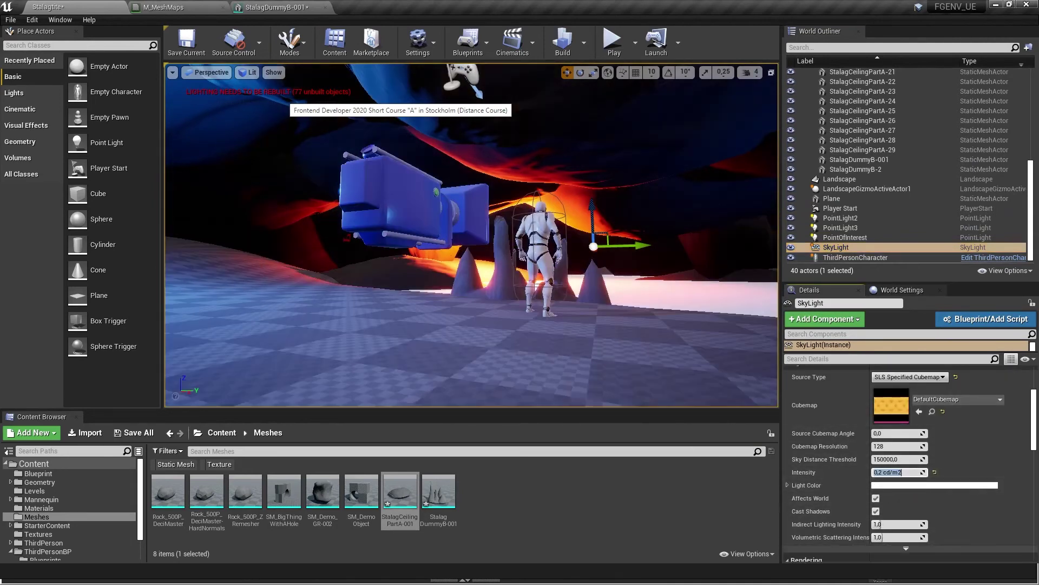
left_click(613, 40)
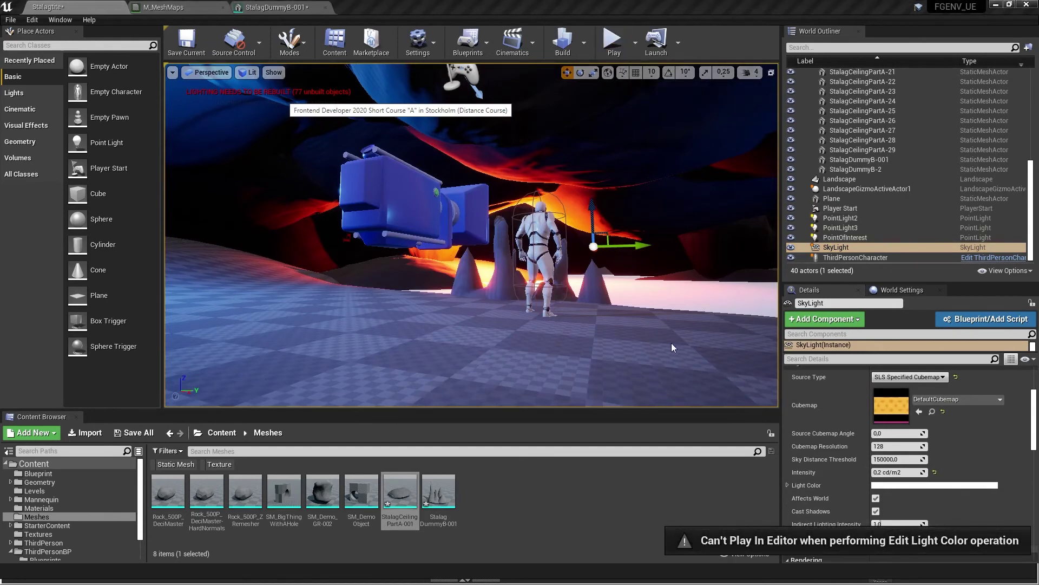
Step: Save all unsaved changes, including the Stalagtite level and the StalagDummyB-001 mesh
key("super+Tab")
key("Escape")
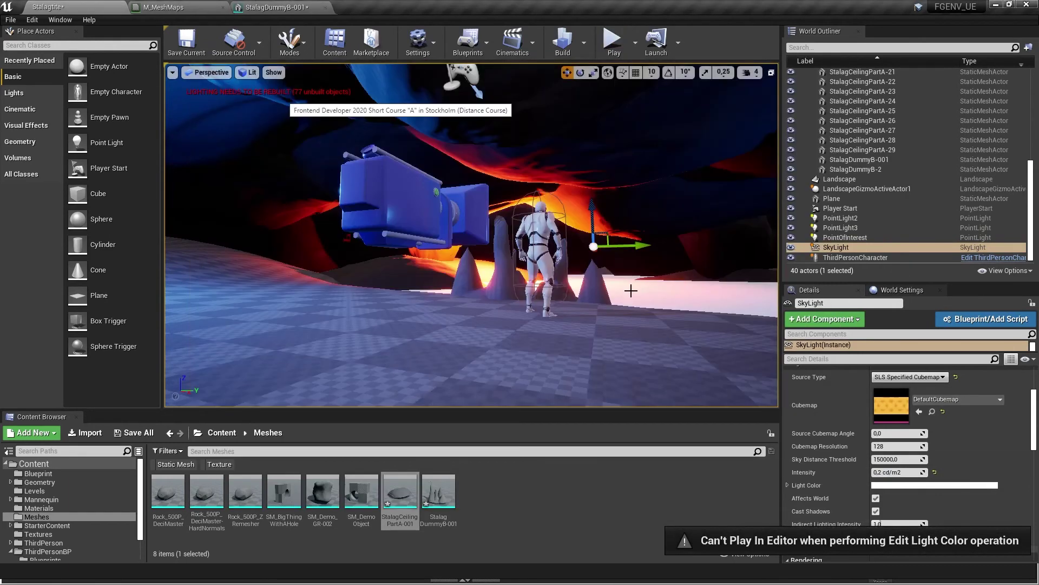
key("ctrl+shift+s")
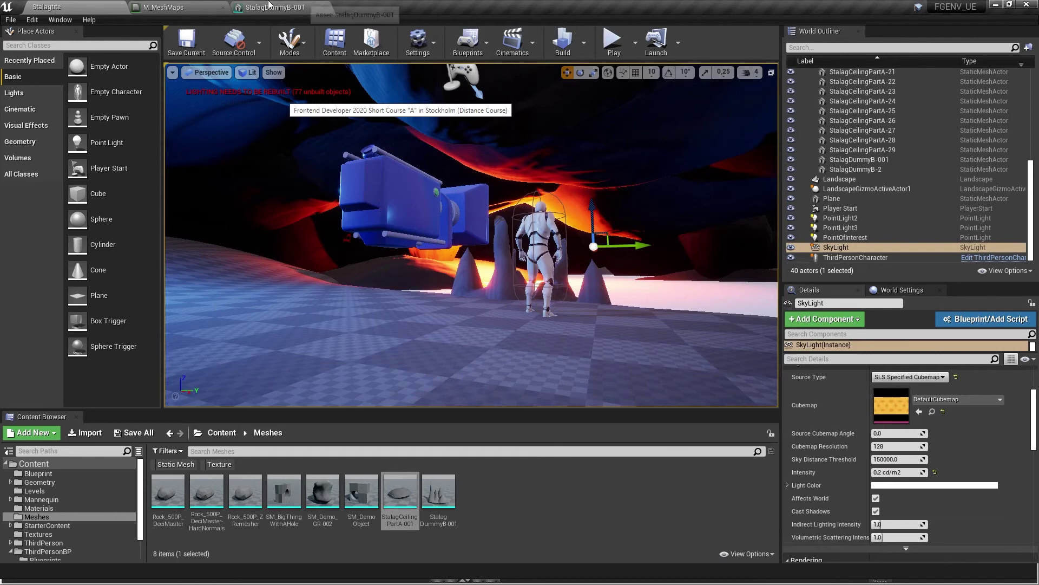
key("alt+Tab")
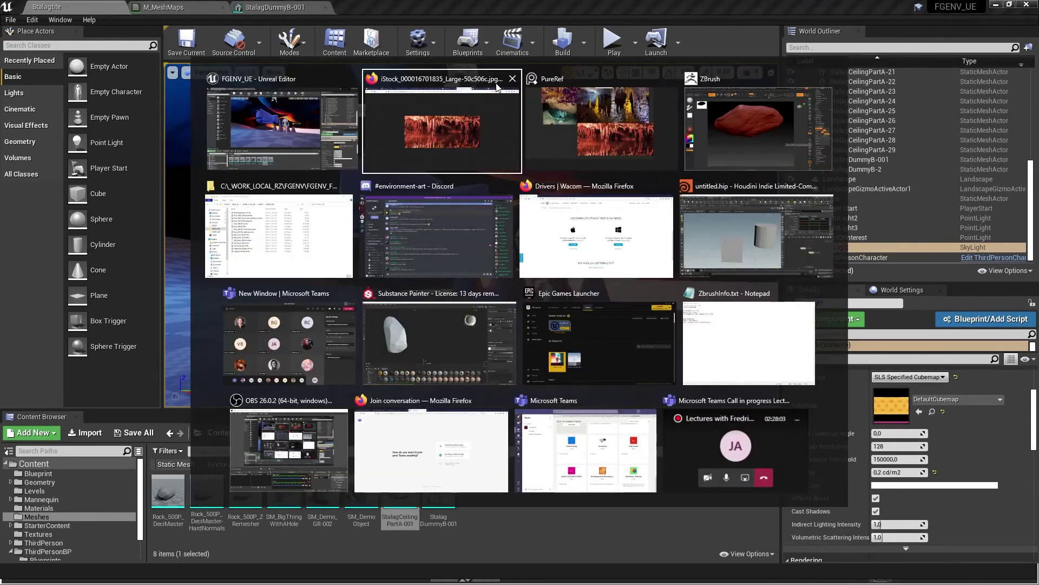
key("alt+shift+Tab")
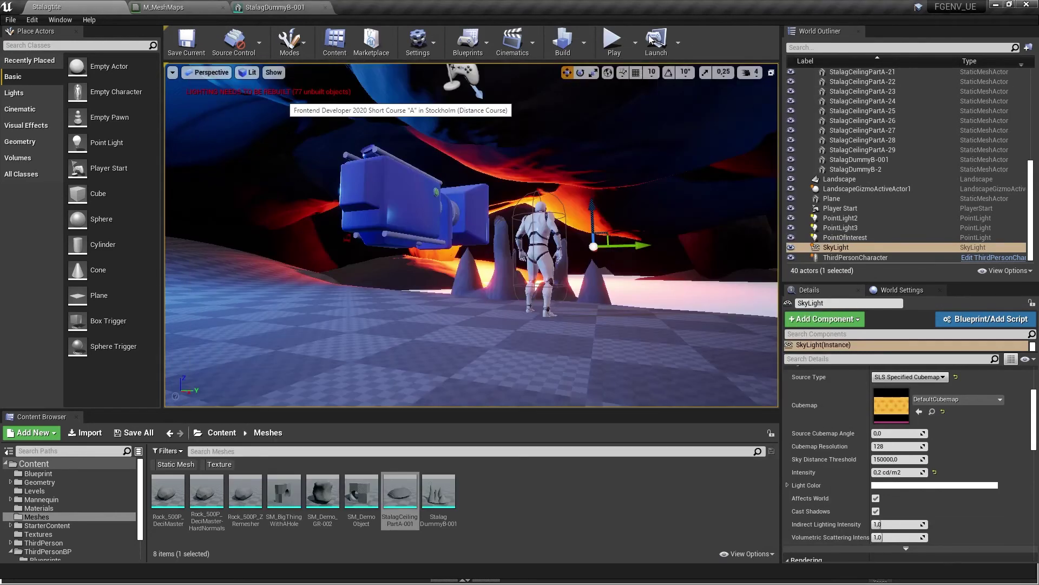
Step: Play the level in the editor, run the character around the lake shore to check the lighting, and stop
left_click(614, 40)
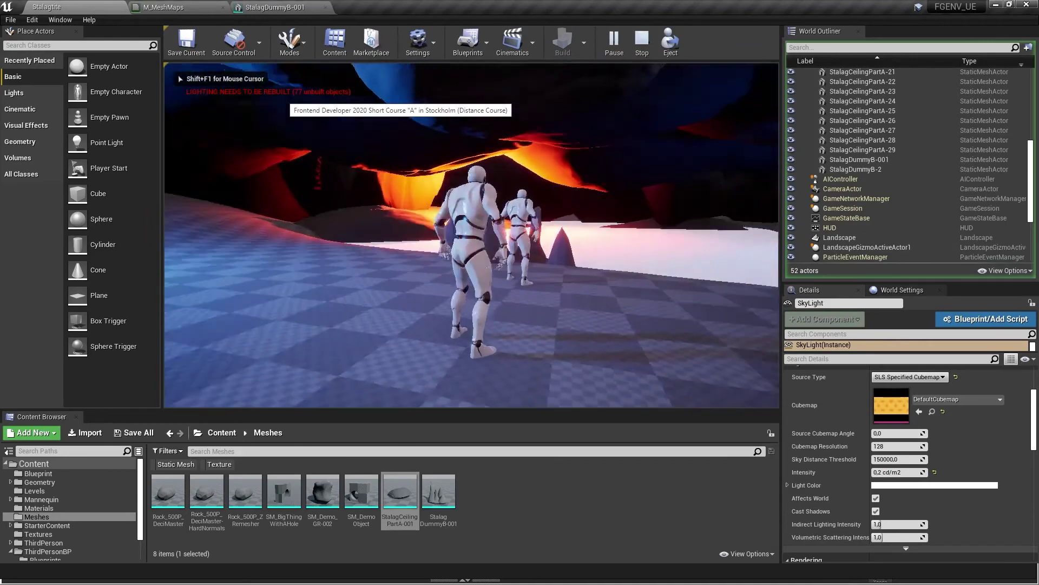
key("w")
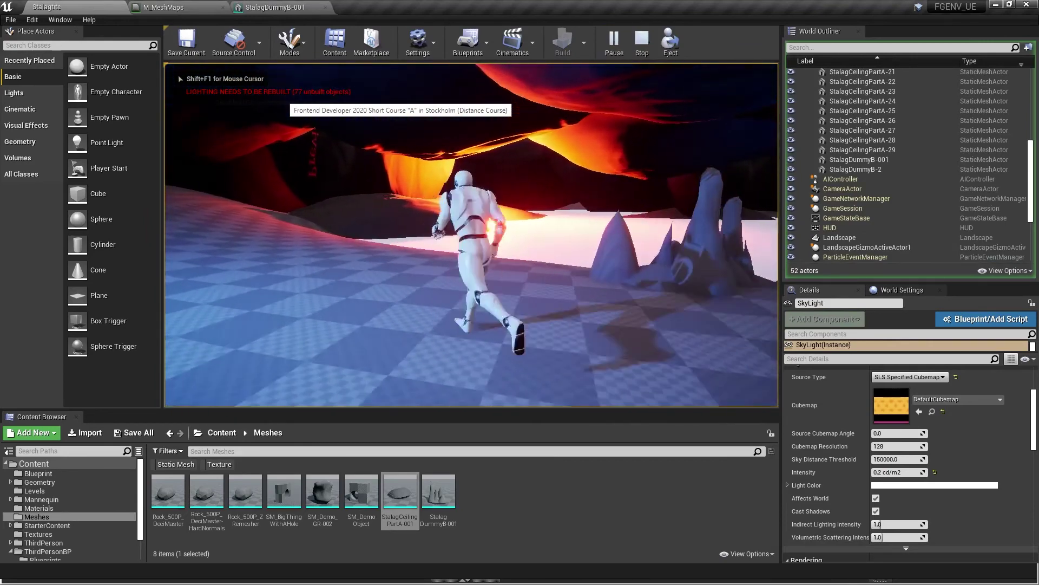
key("s")
key("w")
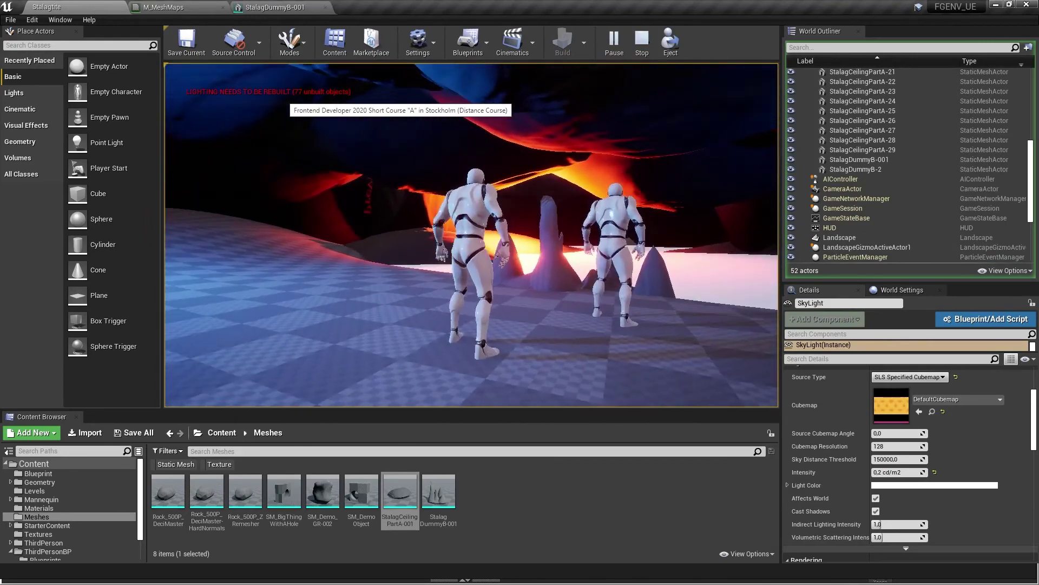
key("Escape")
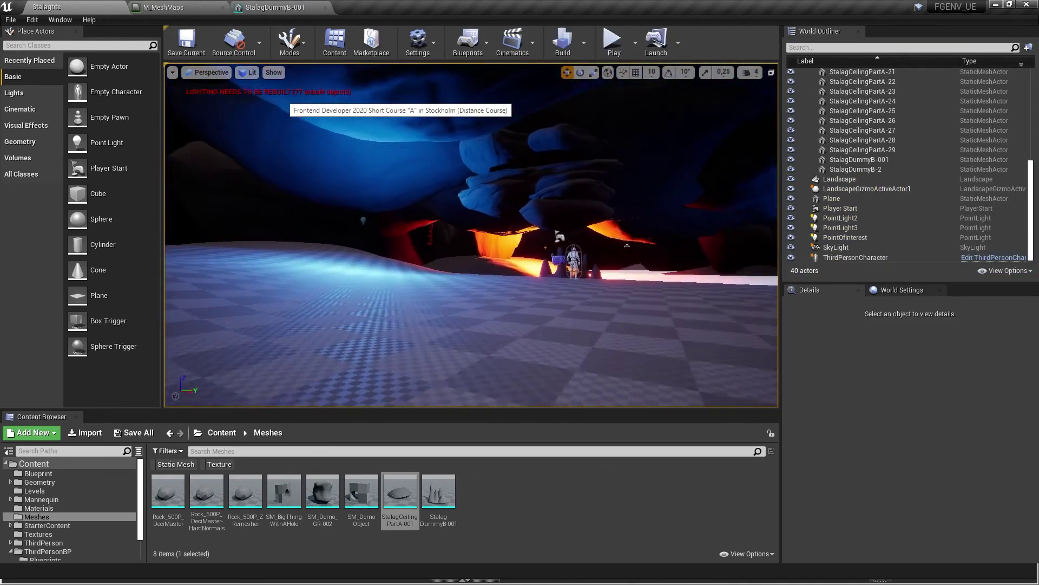
Step: Shift the blue light PointLight3 sideways beside the ceiling rocks and set its intensity to 5000 cd
left_click(376, 224)
right_click_drag(376, 224, 281, 225)
left_click_drag(453, 241, 517, 244)
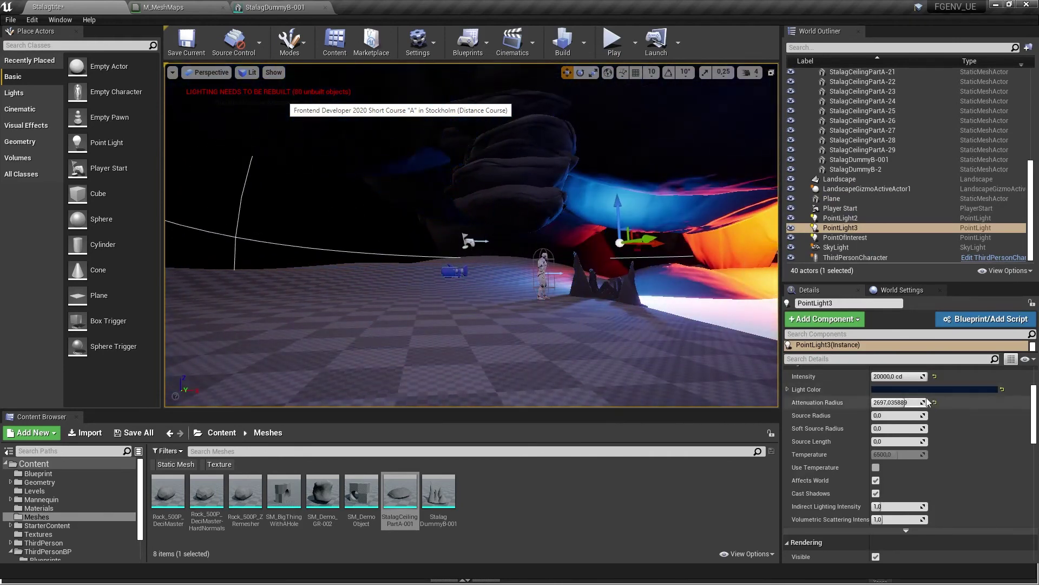
left_click_drag(882, 375, 910, 375)
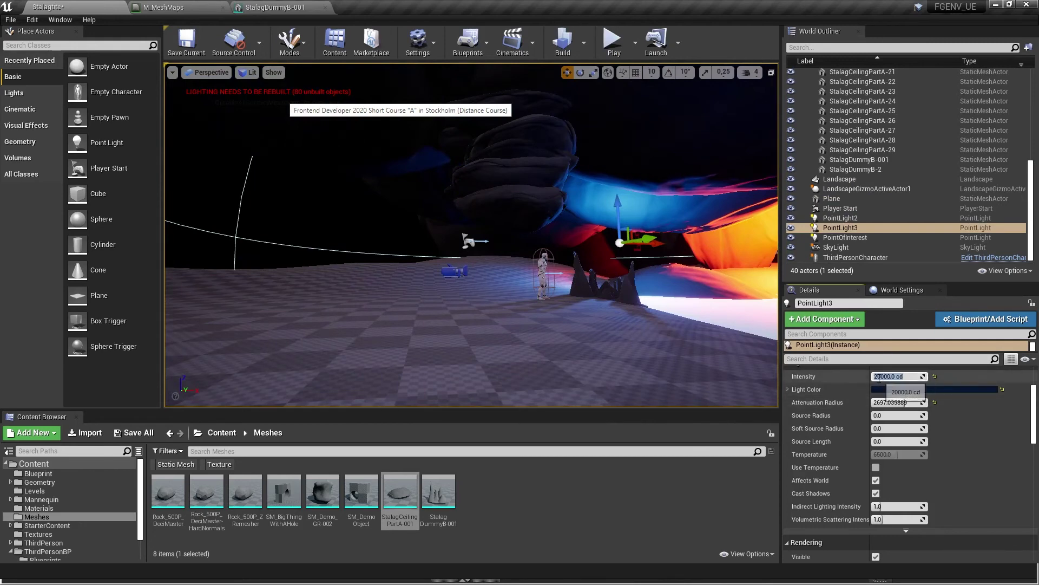
type("5")
key("Return")
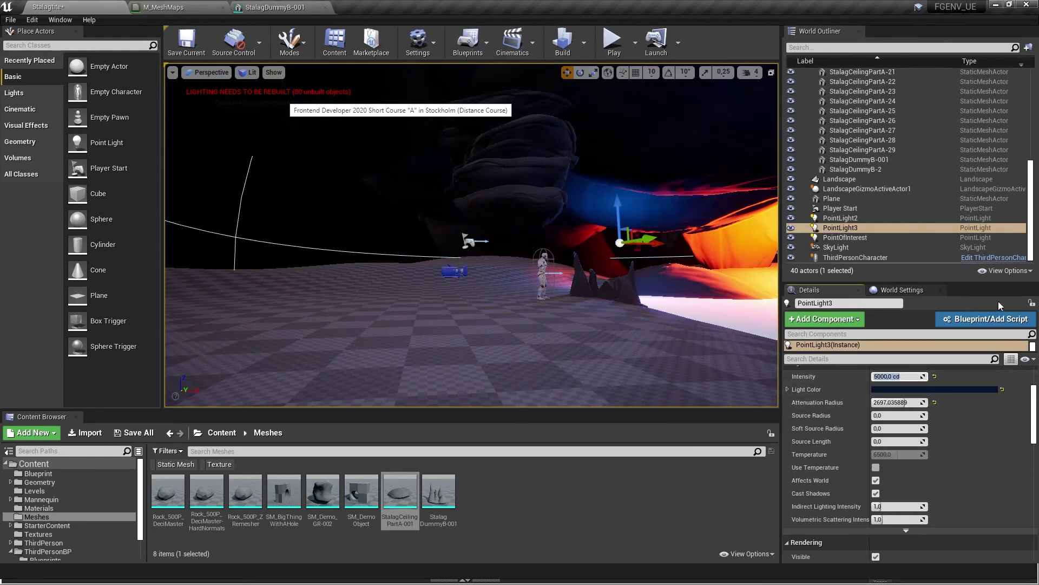
Step: Inspect the cave's point lighting and dark areas from several viewpoints around the blue mesh and the lake
right_click_drag(596, 244, 728, 249)
key("s")
key("Escape")
key("w")
key("d")
key("a")
key("d")
key("a")
key("d")
key("a")
key("d")
right_click_drag(530, 251, 766, 254)
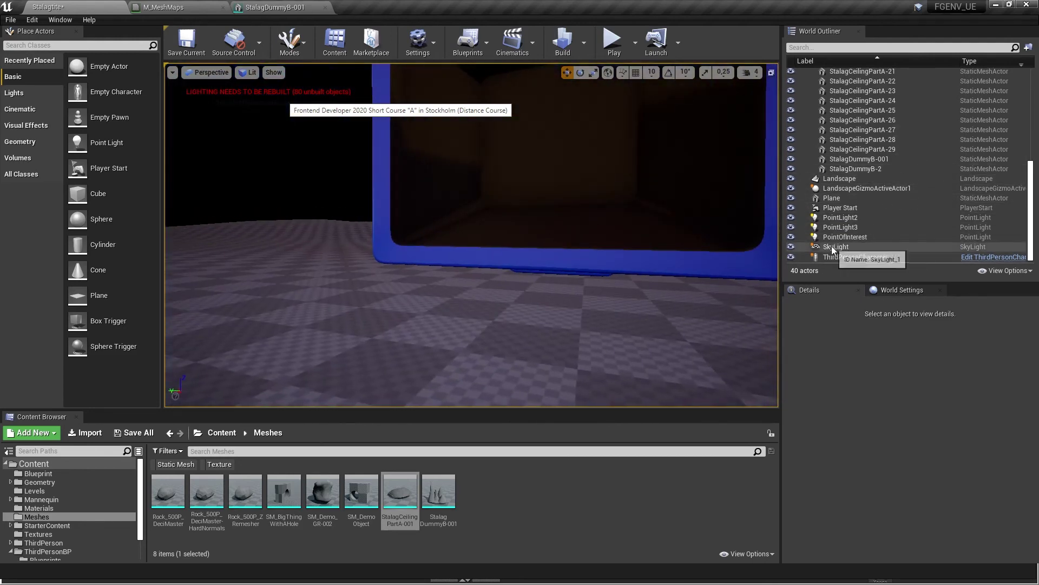
right_click_drag(542, 238, 335, 241)
key("s")
key("q")
key("e")
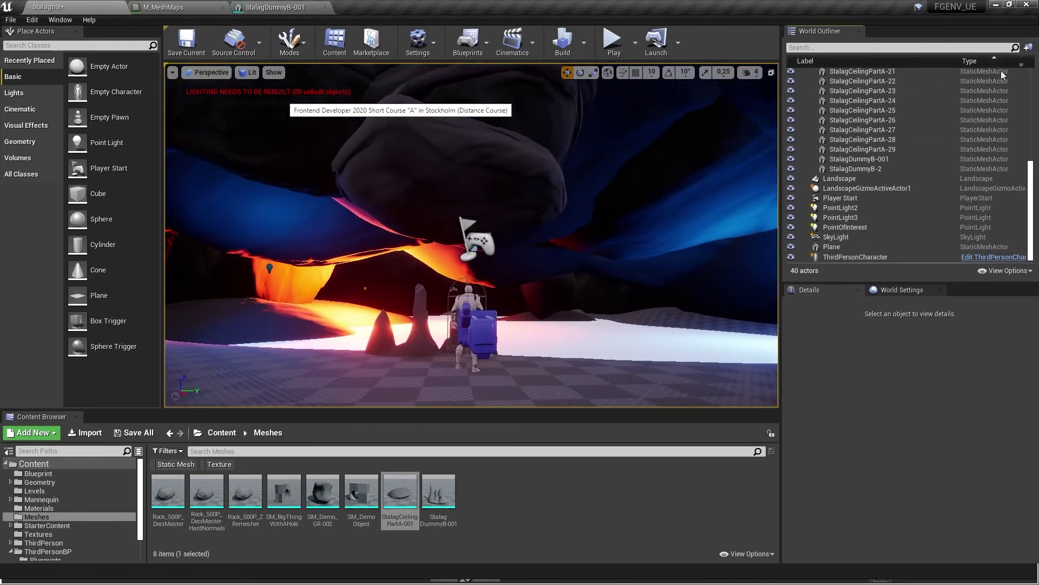
Step: Check the PointOfInterest and PointLight2 lights, and delete the SkyLight from the level
left_click(845, 227)
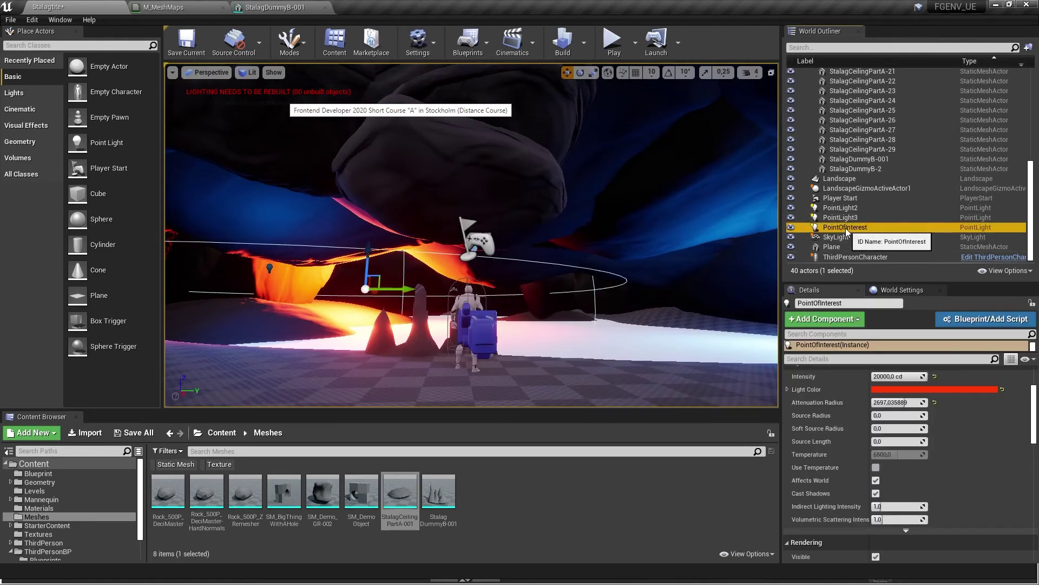
double_click(845, 207)
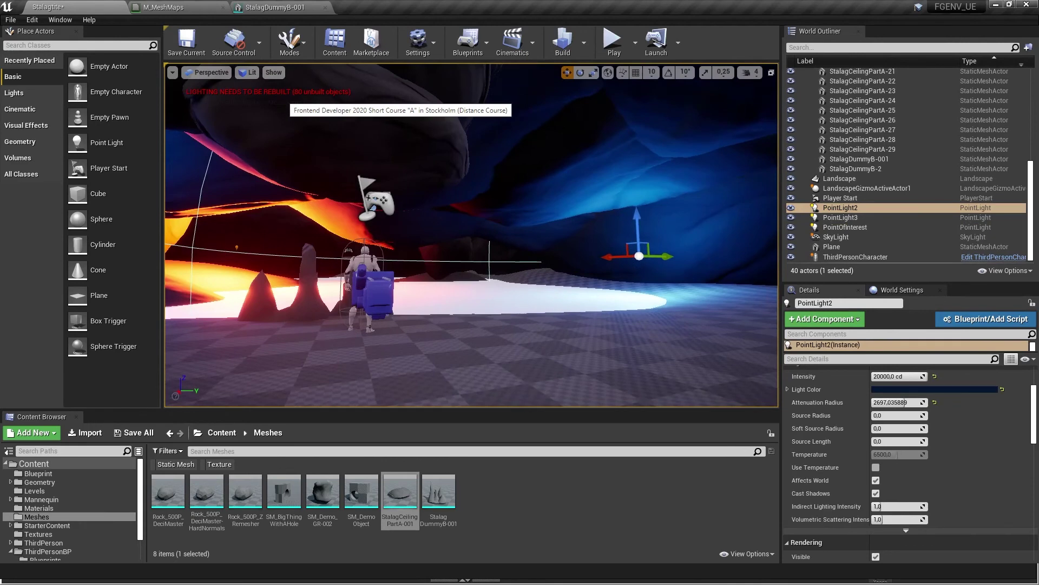
left_click(836, 237)
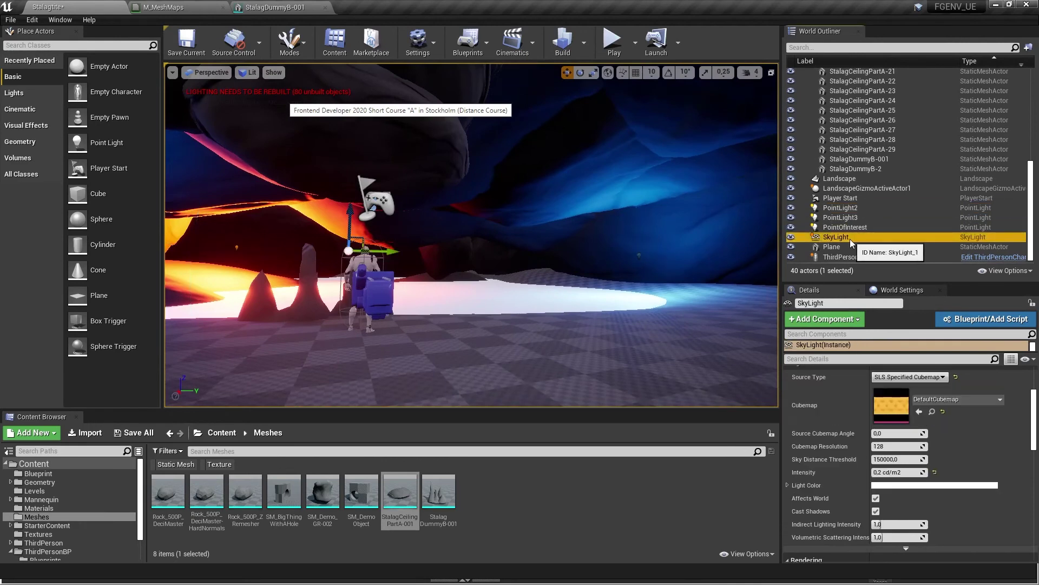
key("Delete")
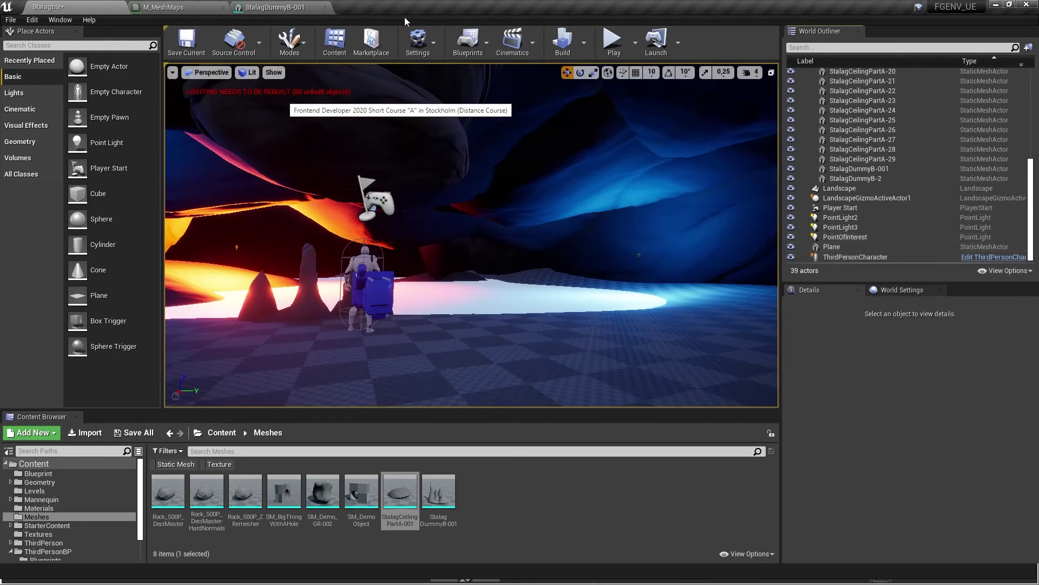
Step: Enable Force No Precomputed Lighting in the World Settings, build the level and close the message log
left_click(889, 295)
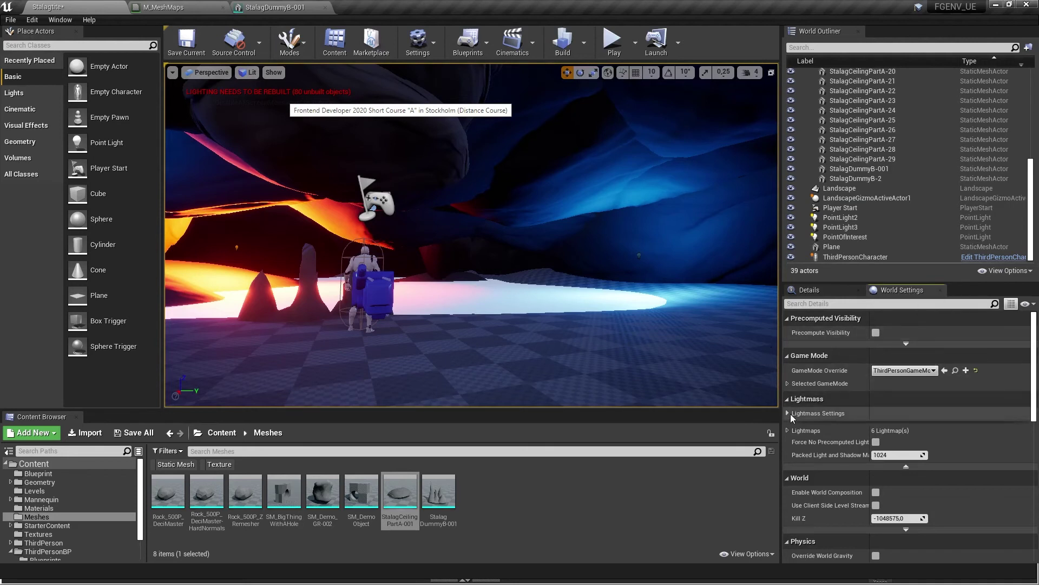
left_click(876, 443)
left_click(650, 319)
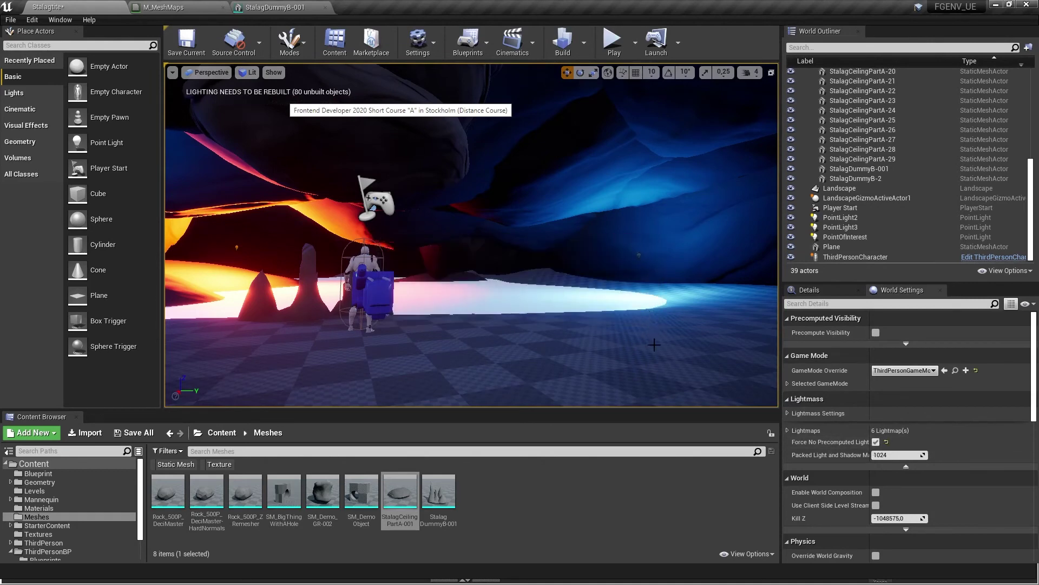
left_click(564, 48)
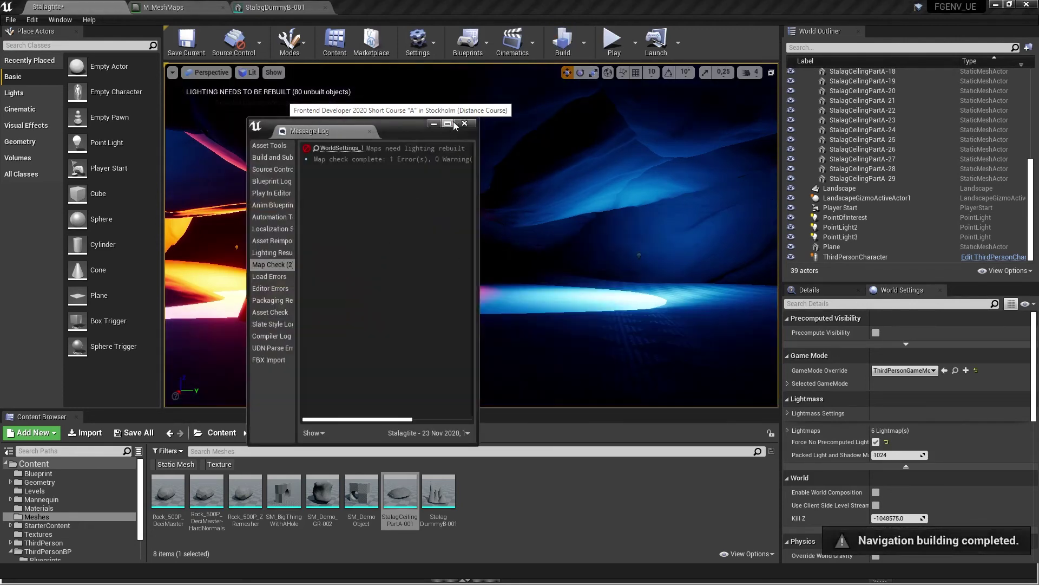
left_click(465, 123)
Step: Lower the Player Start towards the cave floor beside the blue mesh and deselect it
right_click_drag(557, 293, 460, 303)
left_click(682, 193)
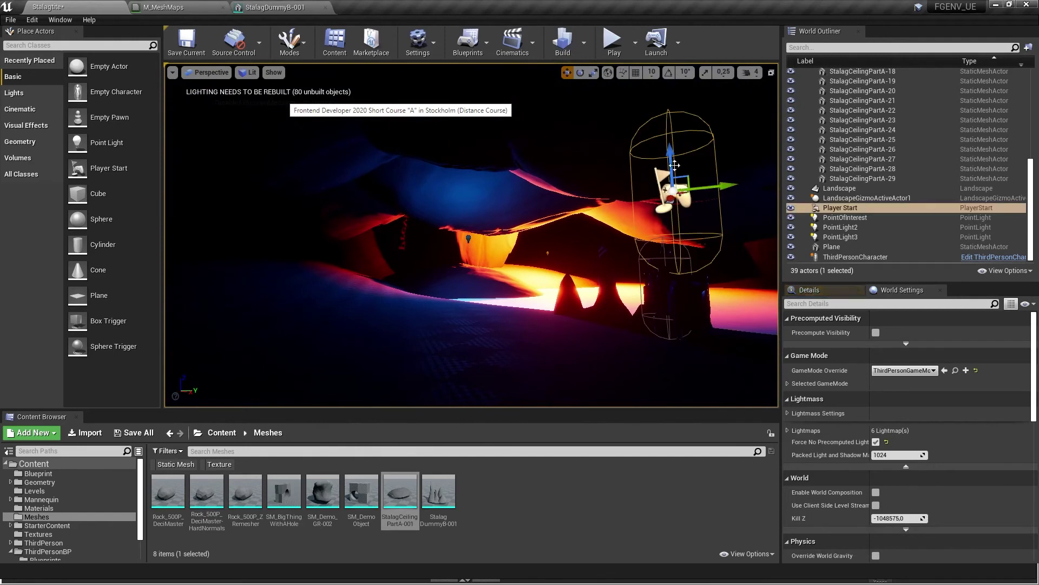
left_click_drag(673, 157, 673, 224)
right_click_drag(673, 224, 758, 224)
key("Escape")
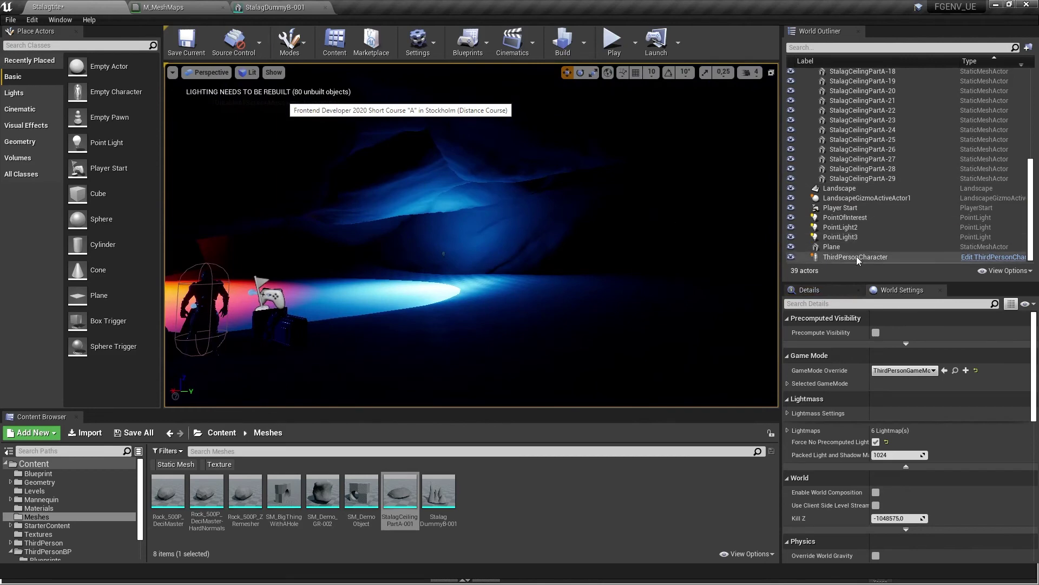
Step: Duplicate the blue light PointLight2 and place the copy in the dark area behind the Player Start
left_click(842, 227)
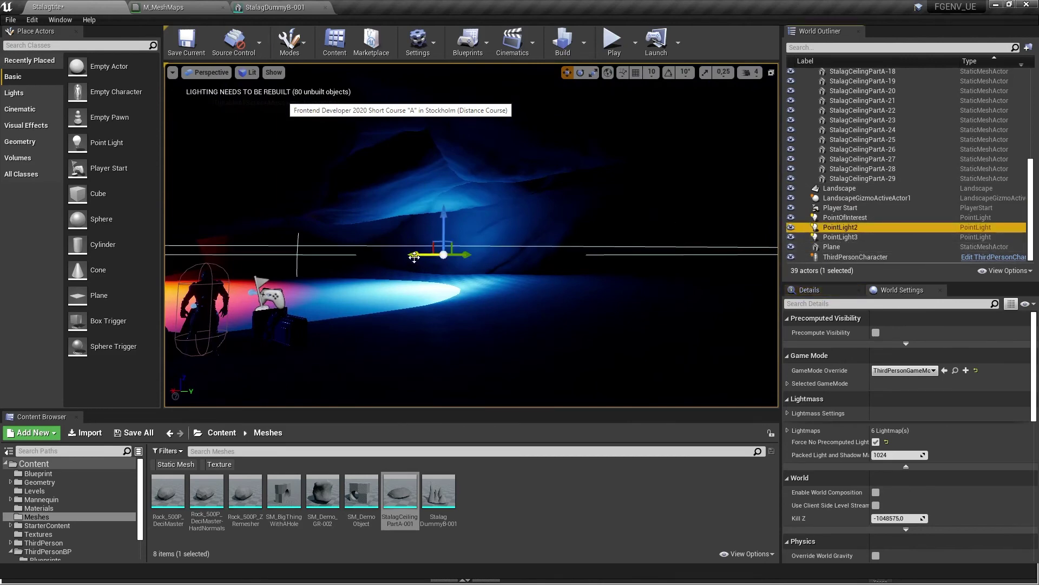
left_click_drag(414, 257, 686, 244, "alt")
right_click_drag(686, 245, 606, 242)
left_click_drag(591, 237, 492, 237)
right_click_drag(492, 236, 471, 266)
Step: Frame the lake from behind the Player Start, play the level briefly to check the view, and stop
left_click(508, 274)
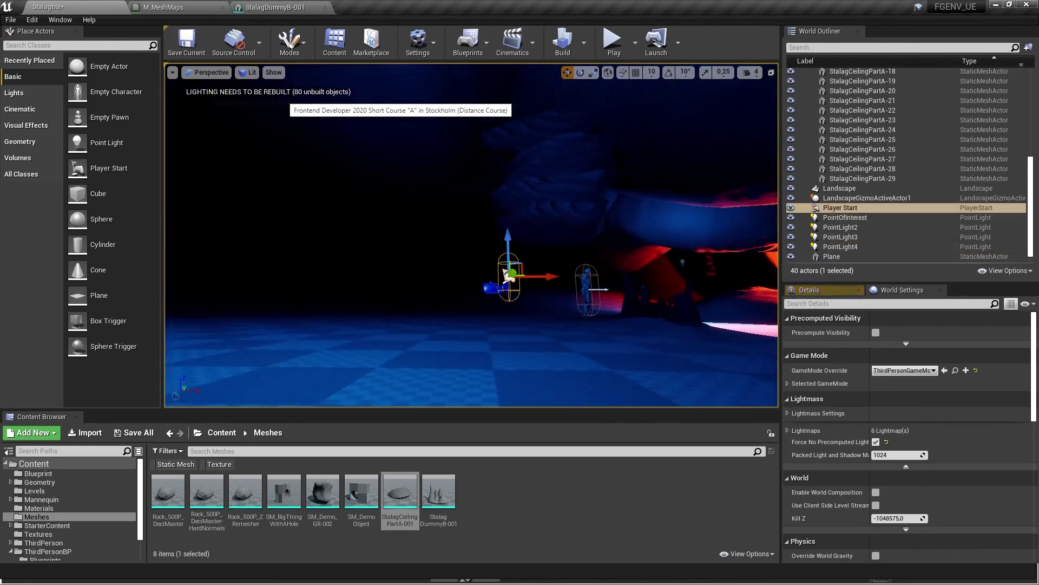
right_click_drag(363, 261, 528, 256)
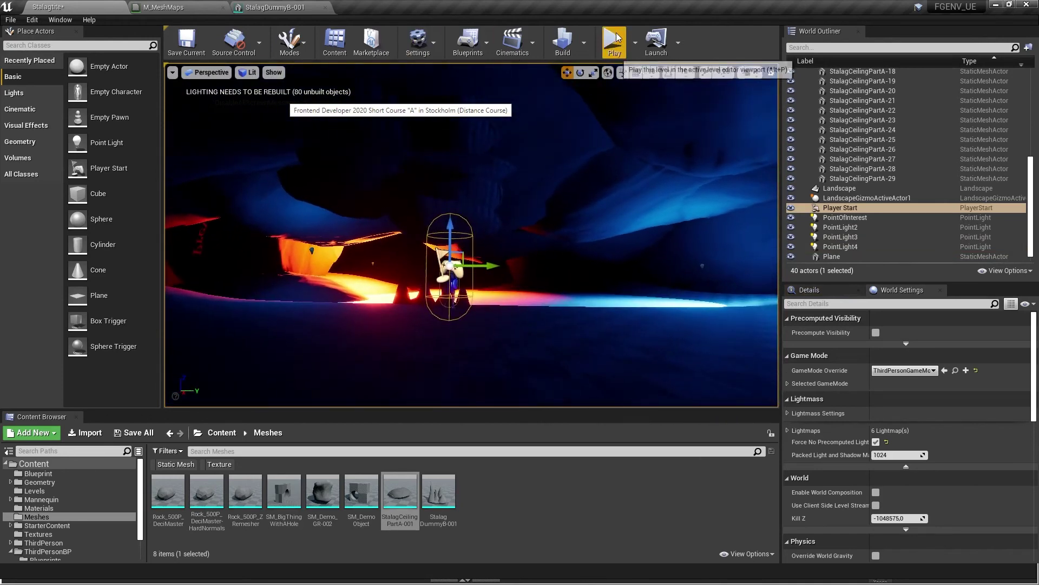
left_click(612, 40)
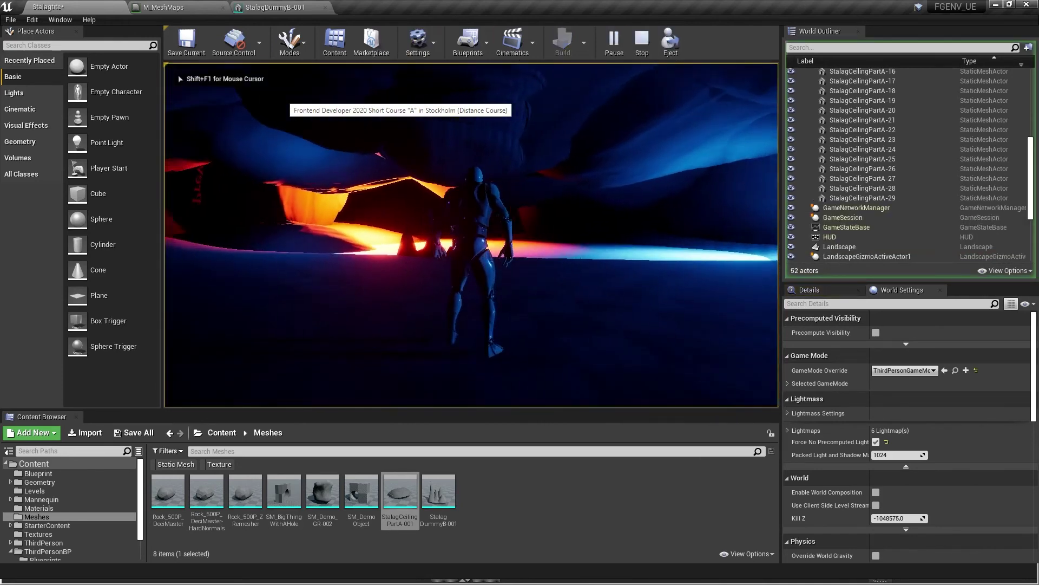
key("Escape")
Step: Duplicate the StalagDummyB-001 stalagmite cluster into the foreground on the red-lit side and turn the copy
left_click(438, 237)
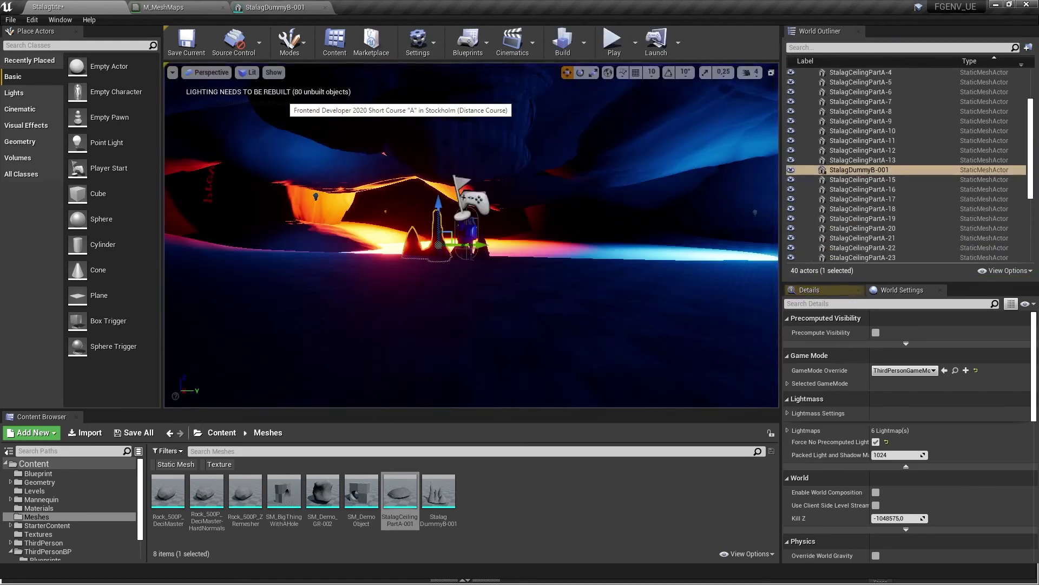
left_click_drag(481, 247, 254, 263, "alt")
key("e")
key("w")
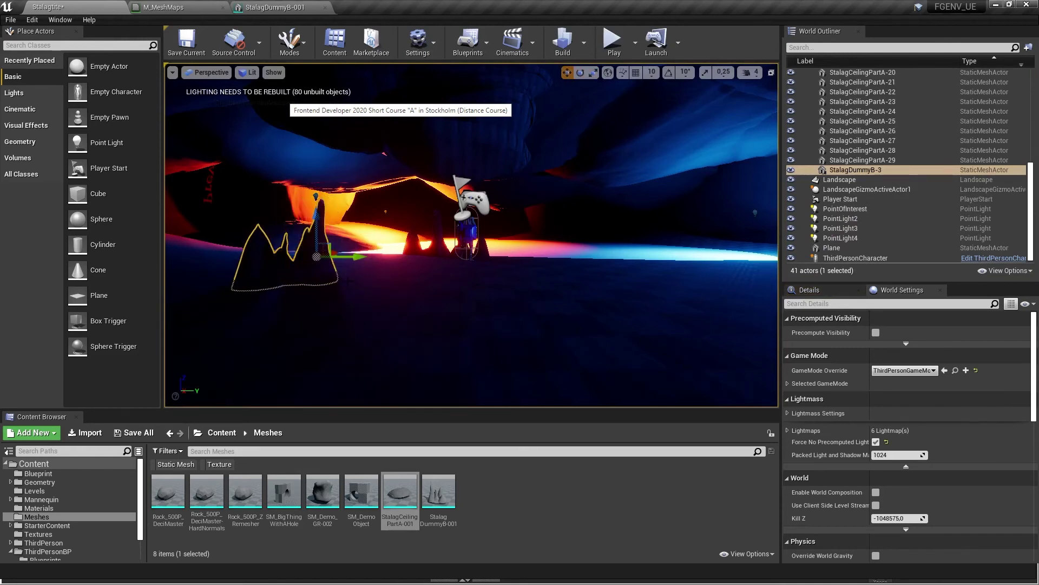
Step: Duplicate the foreground stalagmite cluster to the opposite, blue-lit side, closer to the camera
left_click_drag(313, 259, 697, 211, "alt")
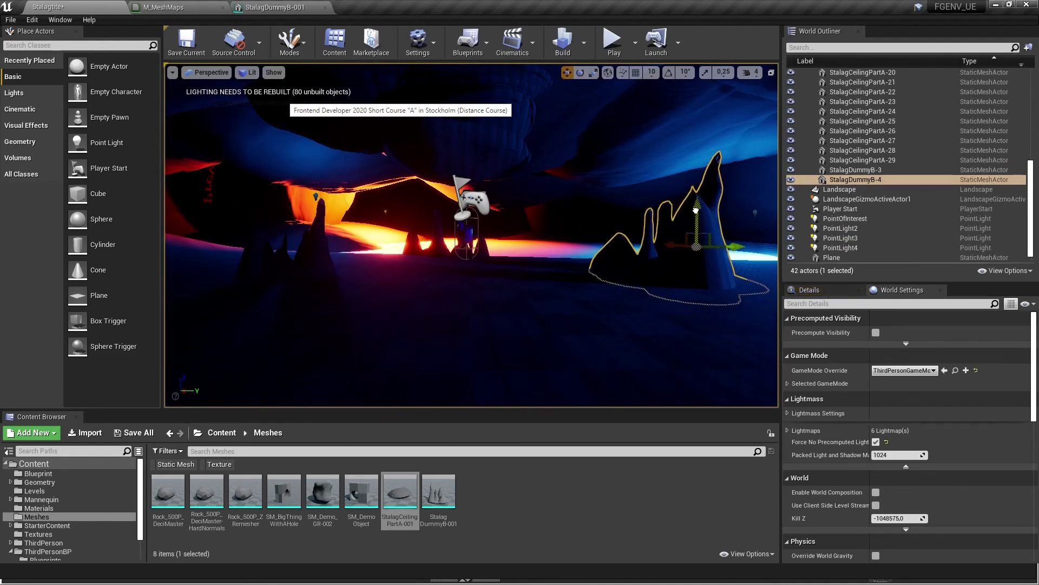
key("Escape")
left_click(715, 228)
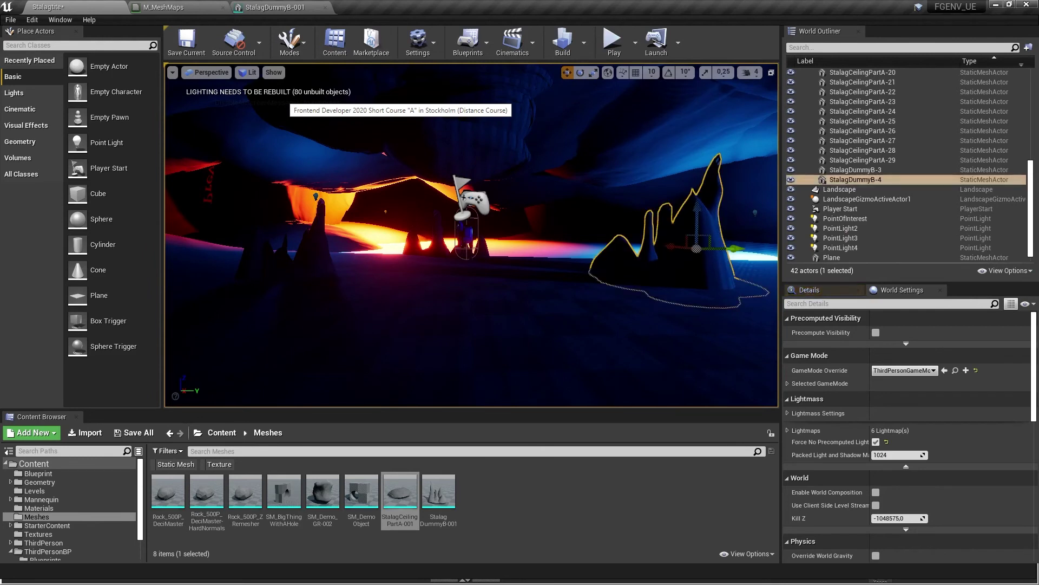
Step: Duplicate the blue-lit cluster upward, flip the copy upside down by about 180°, and hang it from the ceiling on the red-lit side
left_click_drag(697, 216, 697, 143, "alt")
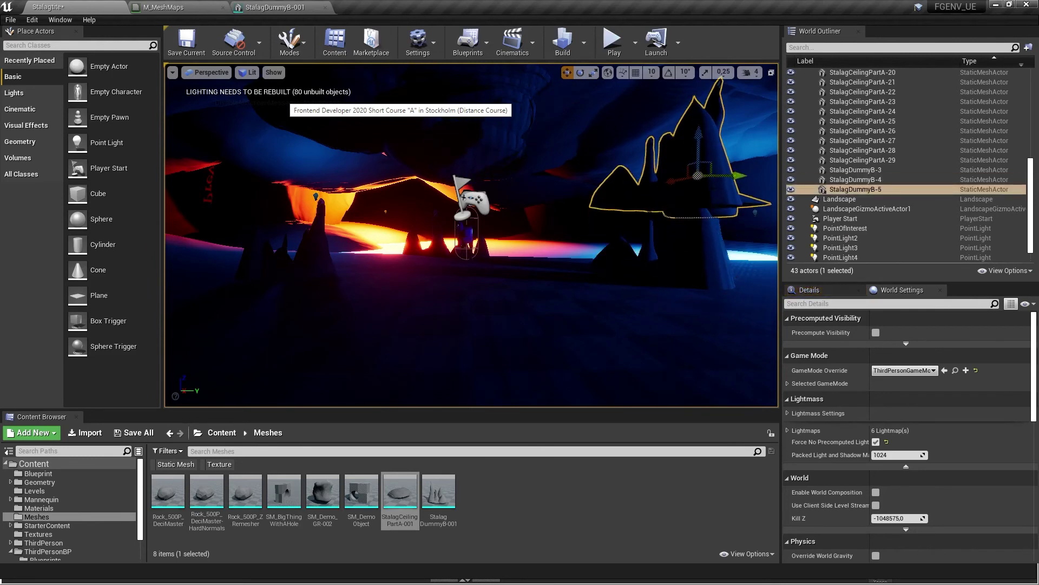
key("e")
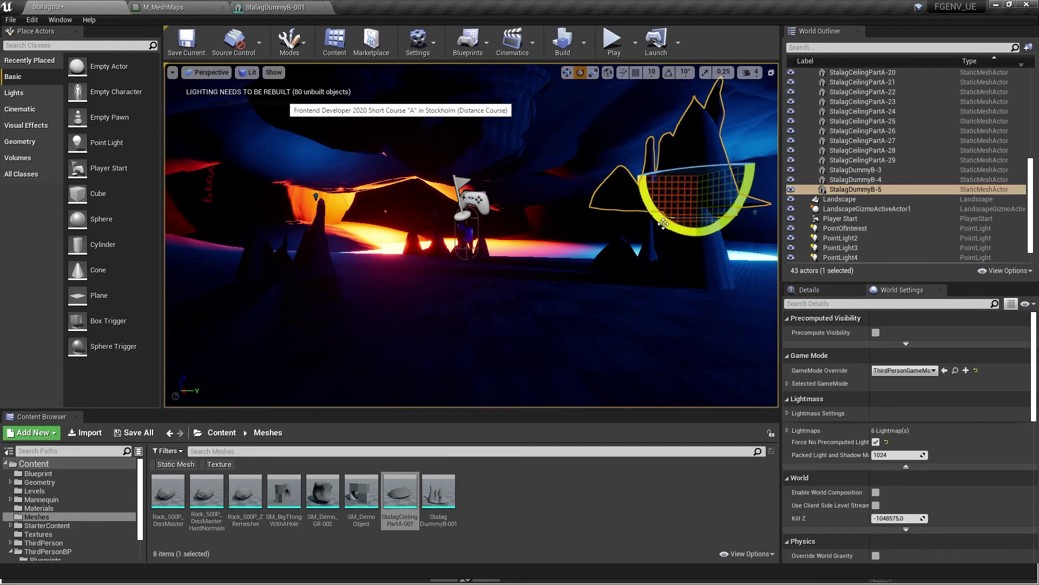
left_click_drag(740, 213, 684, 260)
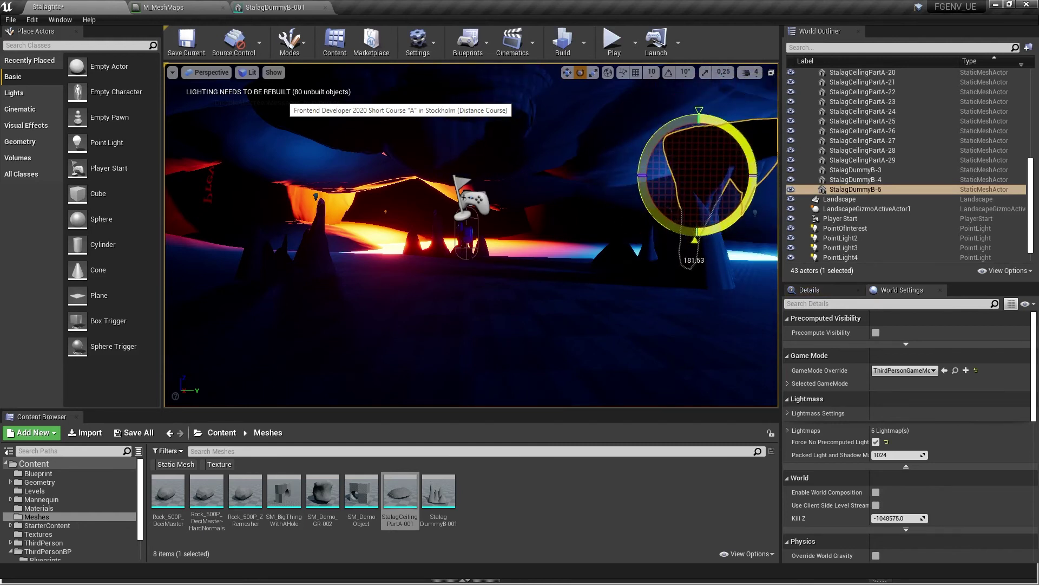
key("w")
left_click_drag(708, 170, 258, 127)
Step: Make two more copies of the flipped cluster and place them along the cave ceiling, the last above the orange-lit lake area
left_click_drag(306, 152, 182, 154, "alt")
left_click_drag(350, 176, 719, 205, "alt")
left_click_drag(719, 205, 774, 204, "alt")
left_click_drag(387, 132, 329, 114, "alt")
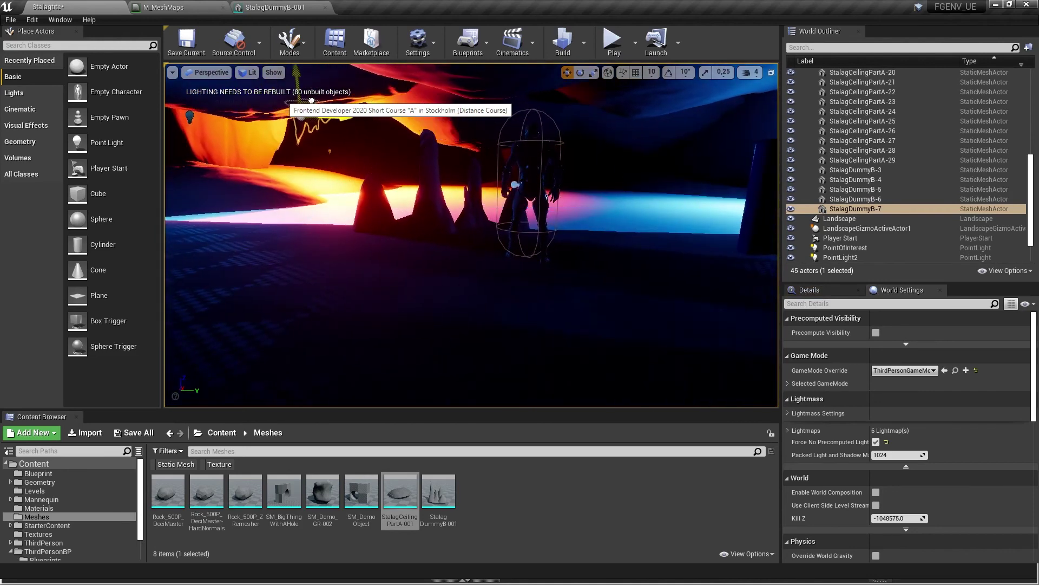
mouse_move(415, 200)
right_mouse_down()
mouse_move(428, 209)
mouse_move(403, 196)
mouse_move(415, 200)
right_mouse_up()
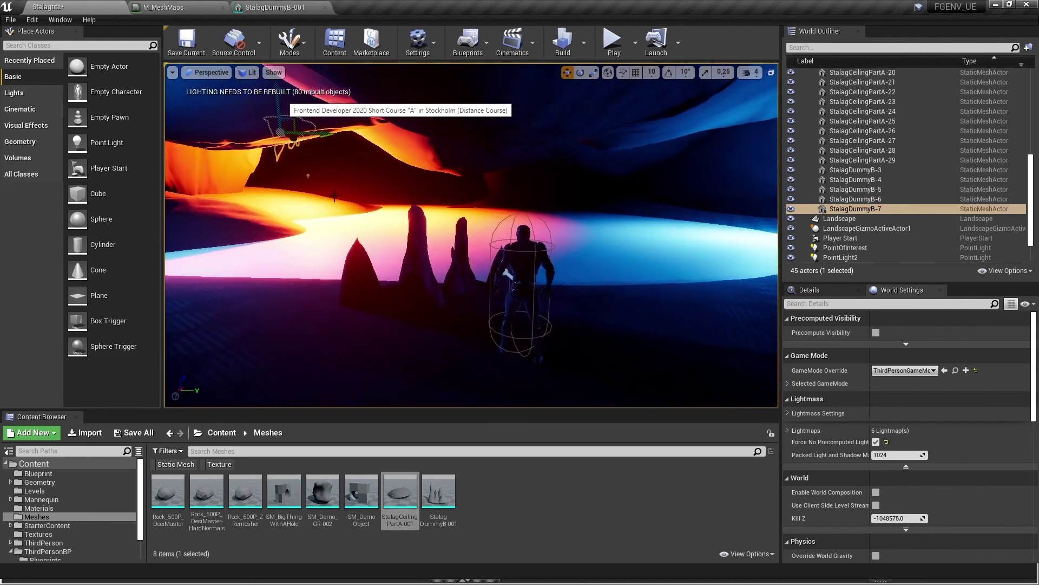
Step: Duplicate the hanging cluster above the orange-lit lake twice more along the ceiling, rescaling and turning the copies for variation
left_click_drag(293, 122, 394, 144, "alt")
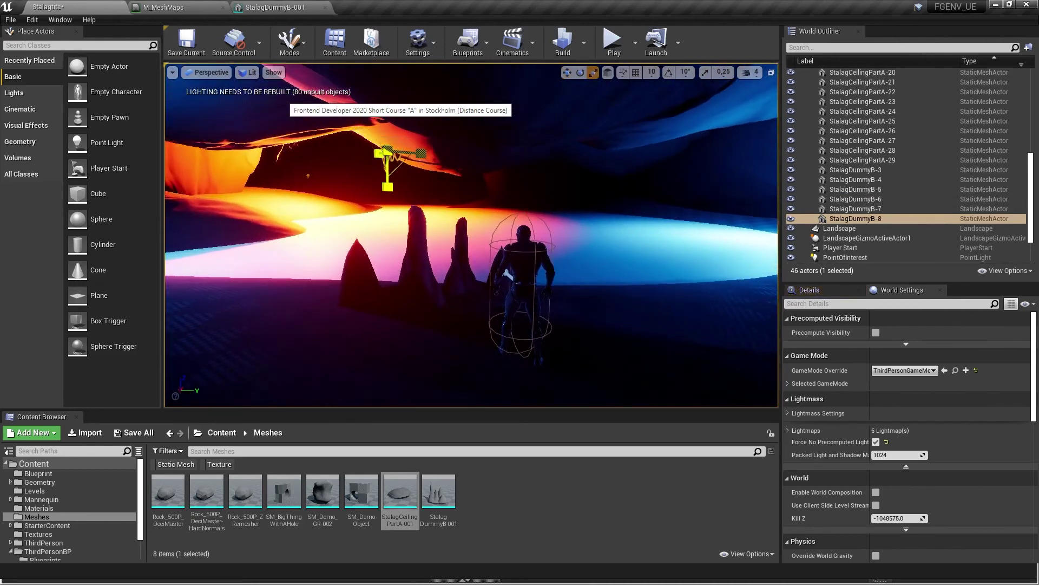
left_click_drag(387, 151, 482, 142)
key("e")
key("w")
key("Escape")
right_click_drag(481, 216, 445, 198)
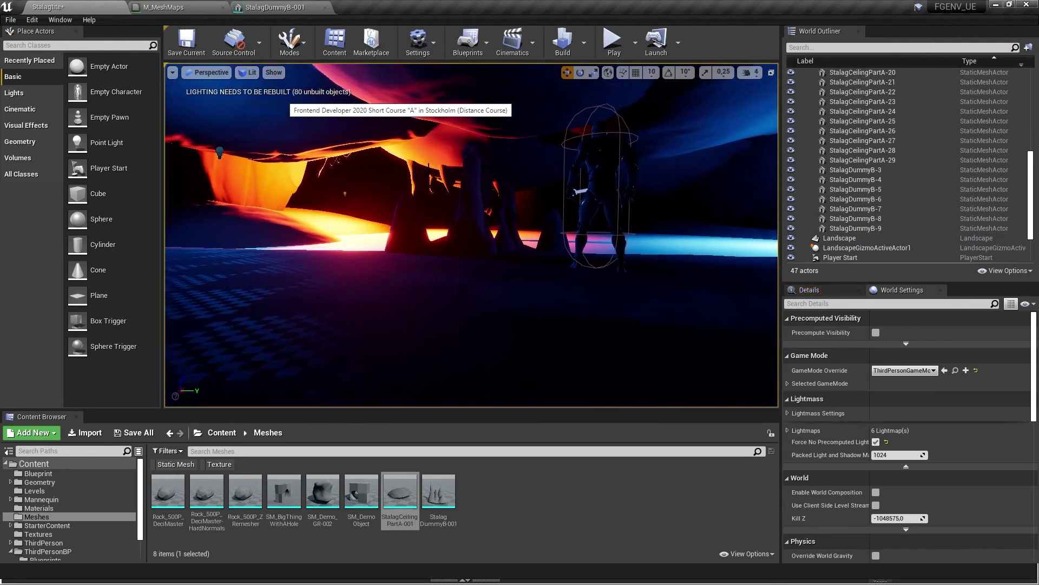
Step: Duplicate a hanging cluster down to the orange-lit shore, turn it upright as stalagmites, and sink it into the ground
left_click(368, 187)
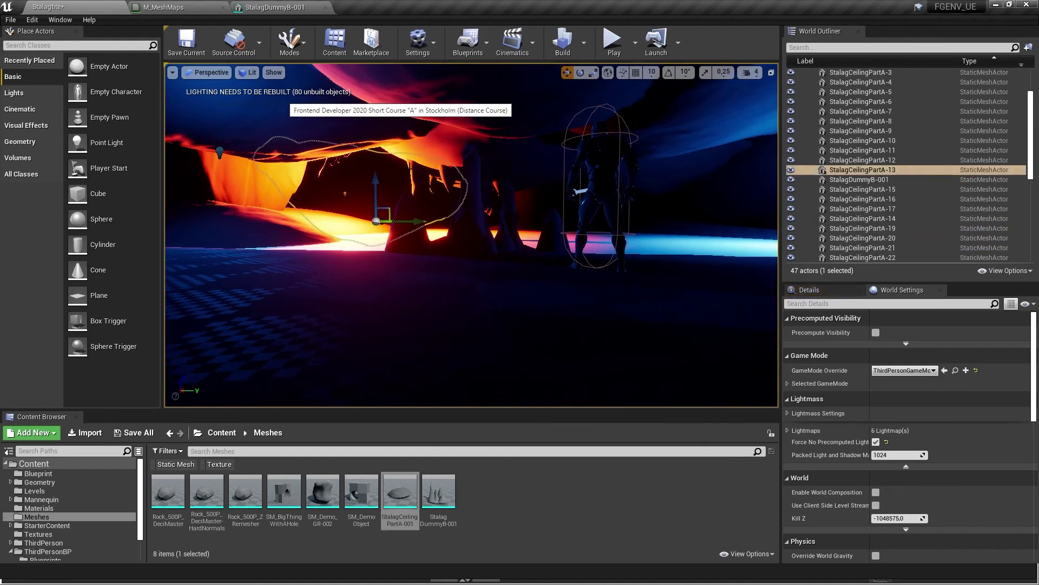
left_click(413, 178)
left_click_drag(430, 156, 328, 207, "alt")
left_click_drag(373, 237, 350, 221)
key("w")
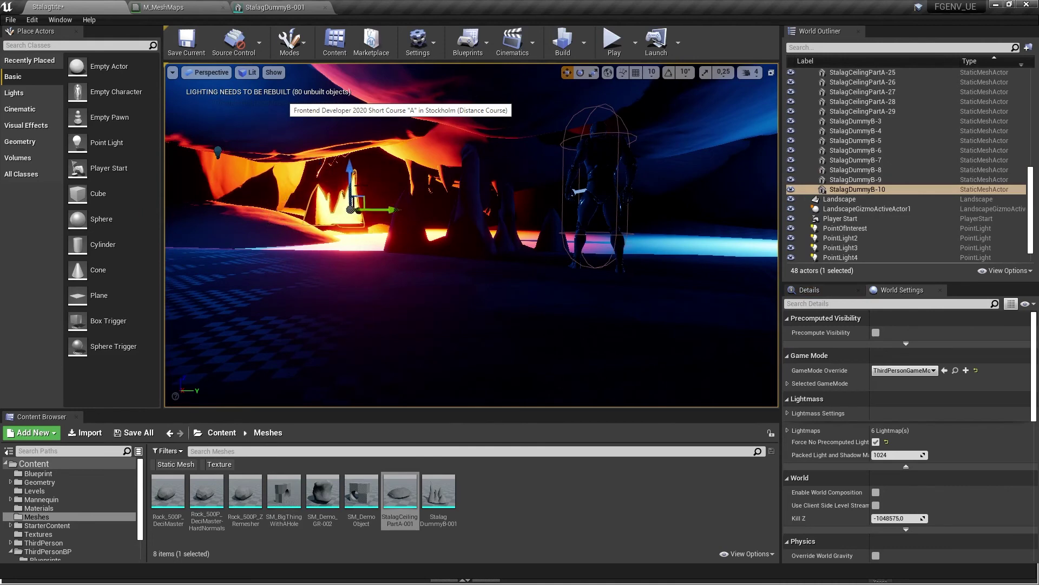
right_click_drag(351, 173, 351, 168)
key("s")
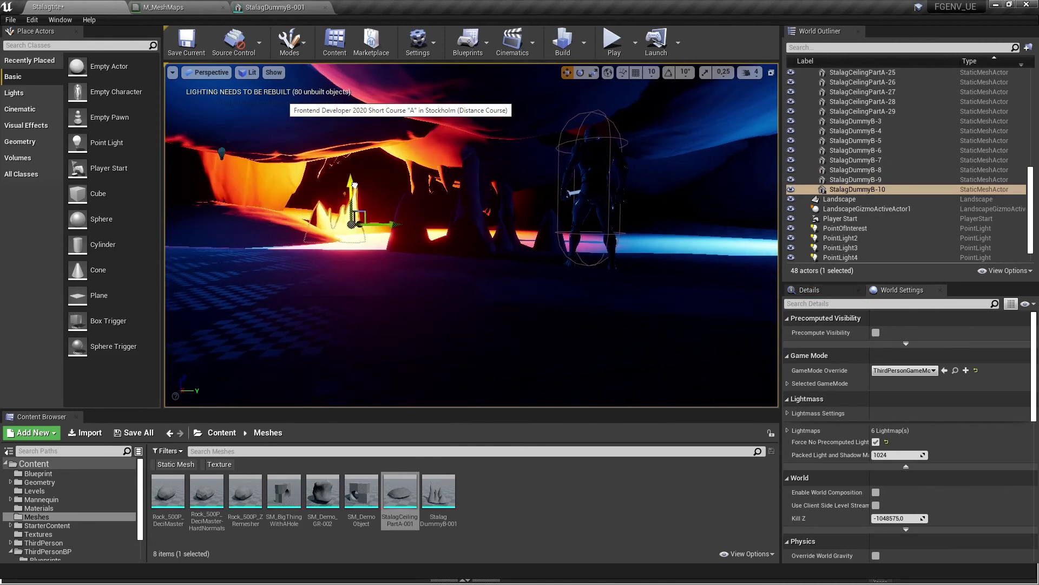
Step: Duplicate the orange-lit stalagmite cluster sideways along the far shore and rotate the copy
key("Escape")
key("a")
right_click_drag(368, 232, 368, 232)
key("w")
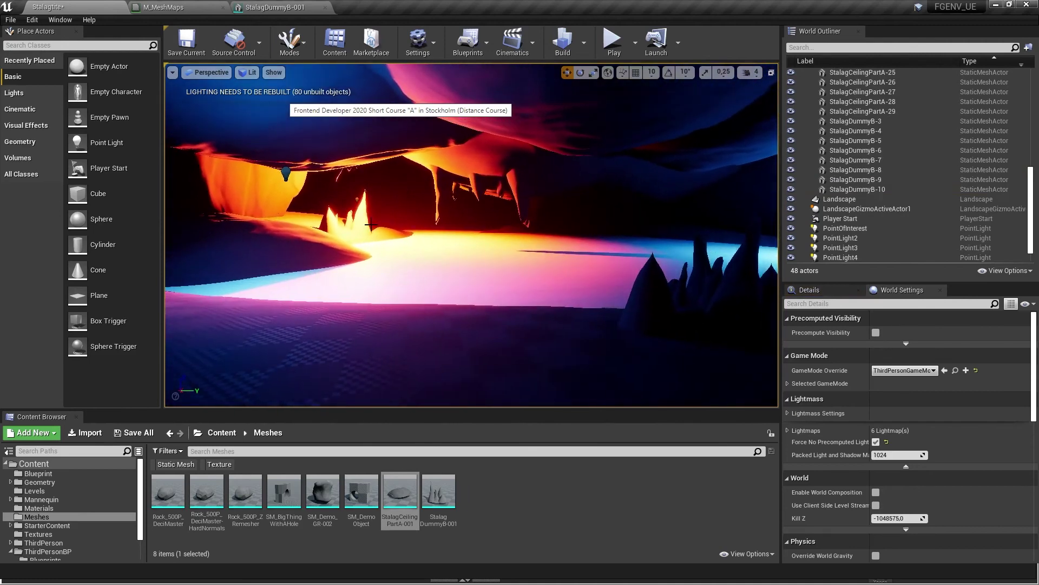
left_click(359, 228)
left_click_drag(404, 230, 438, 230, "alt")
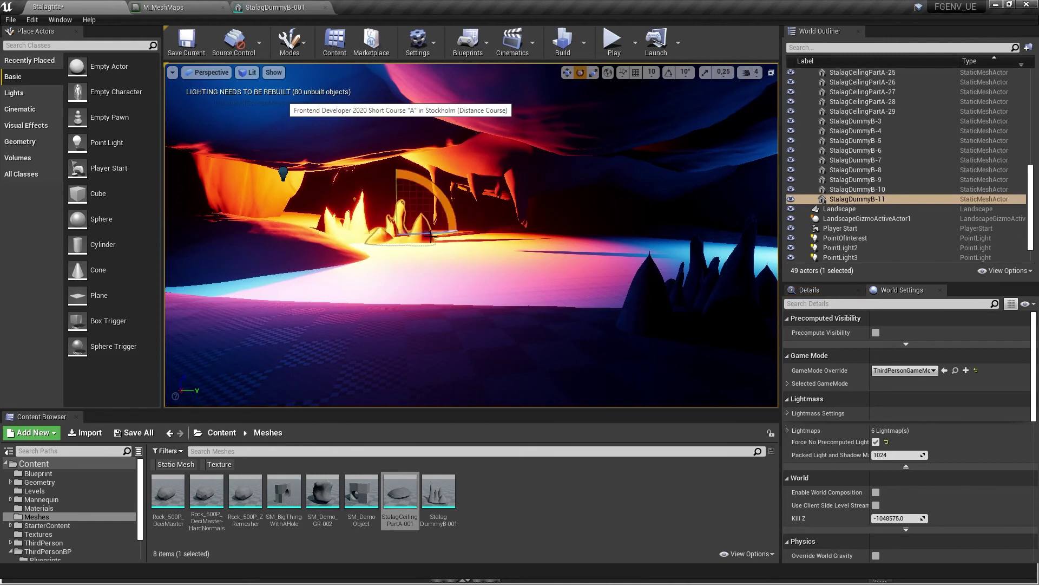
key("Escape")
Step: Start a play session of the level and resume the paused simulation
key("d")
right_click_drag(388, 257, 397, 256)
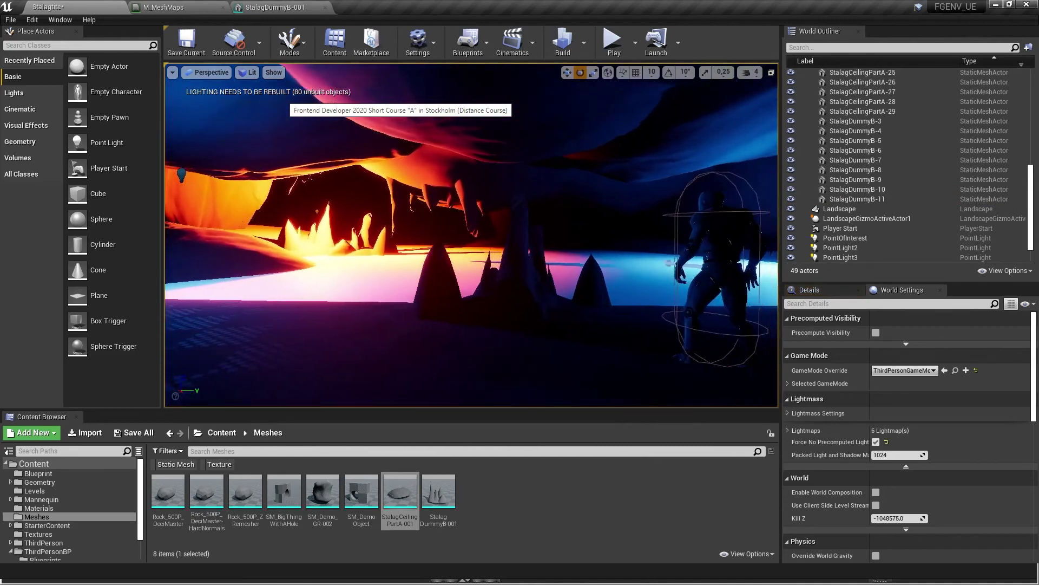
key("a")
right_click_drag(283, 244, 282, 244)
key("w")
key("s")
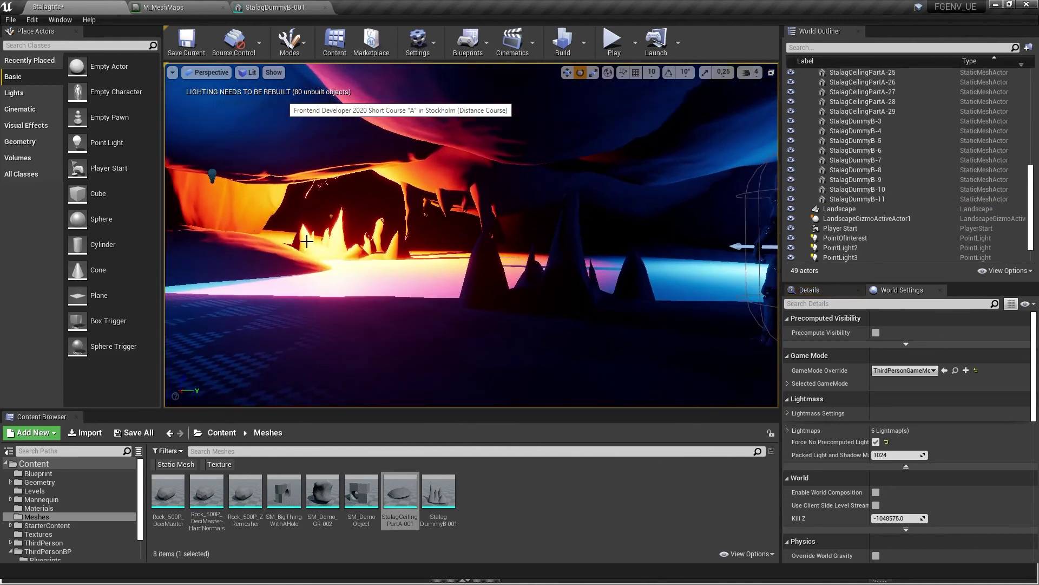
left_click(613, 41)
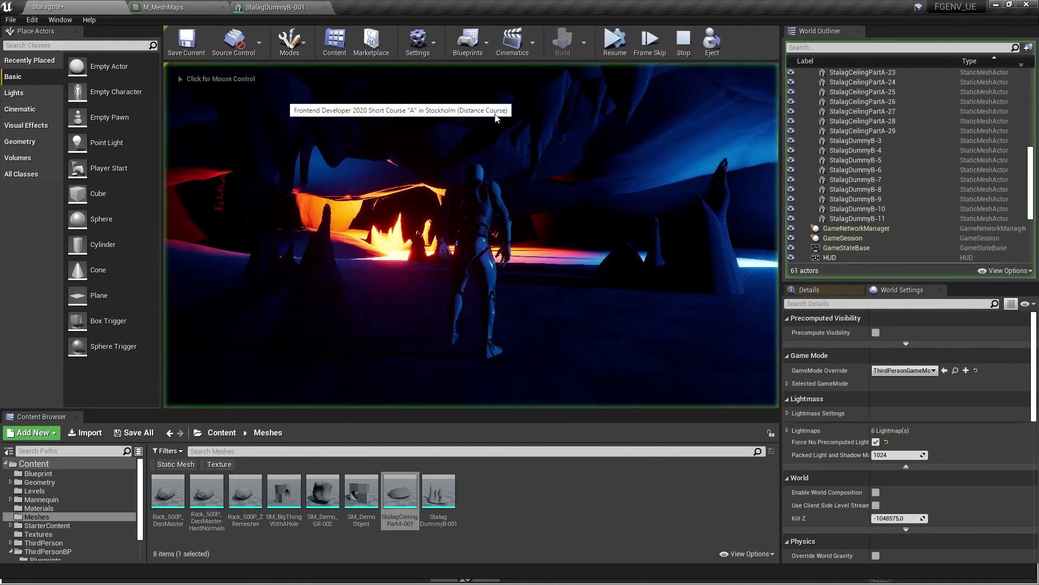
left_click(496, 115)
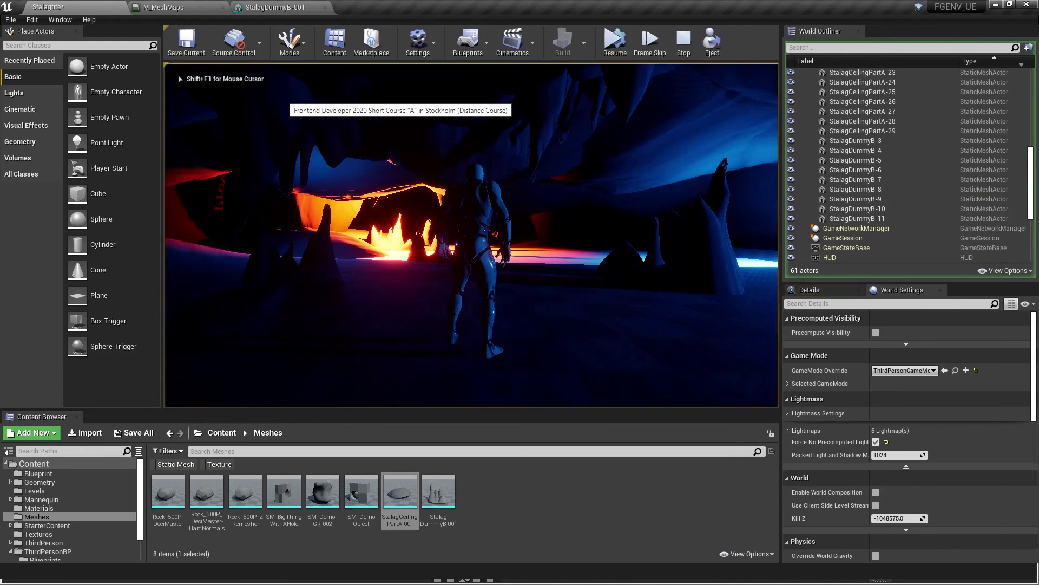
key("shift+F1")
key("alt+Tab")
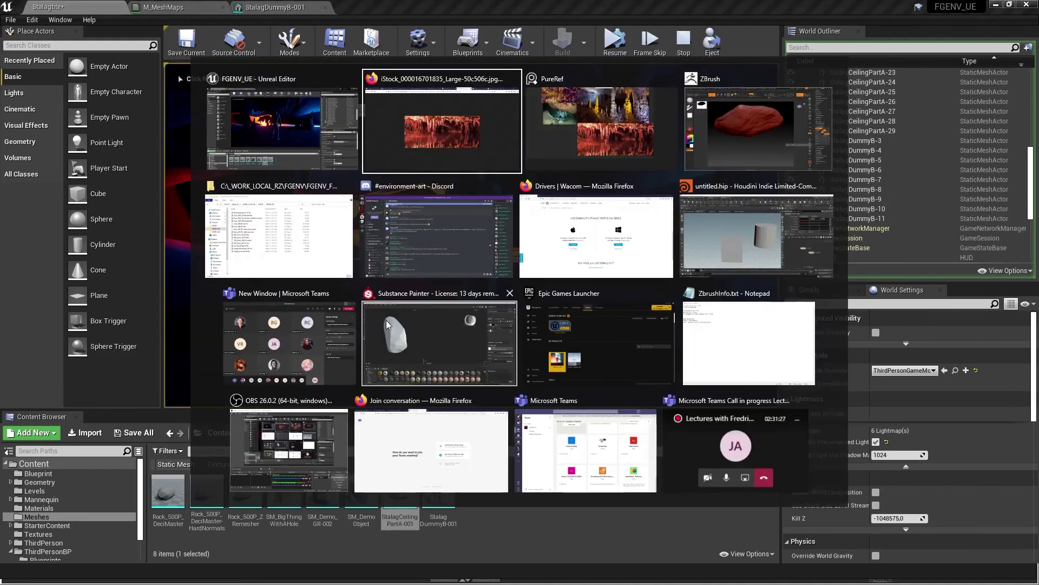
key("alt+shift+Tab")
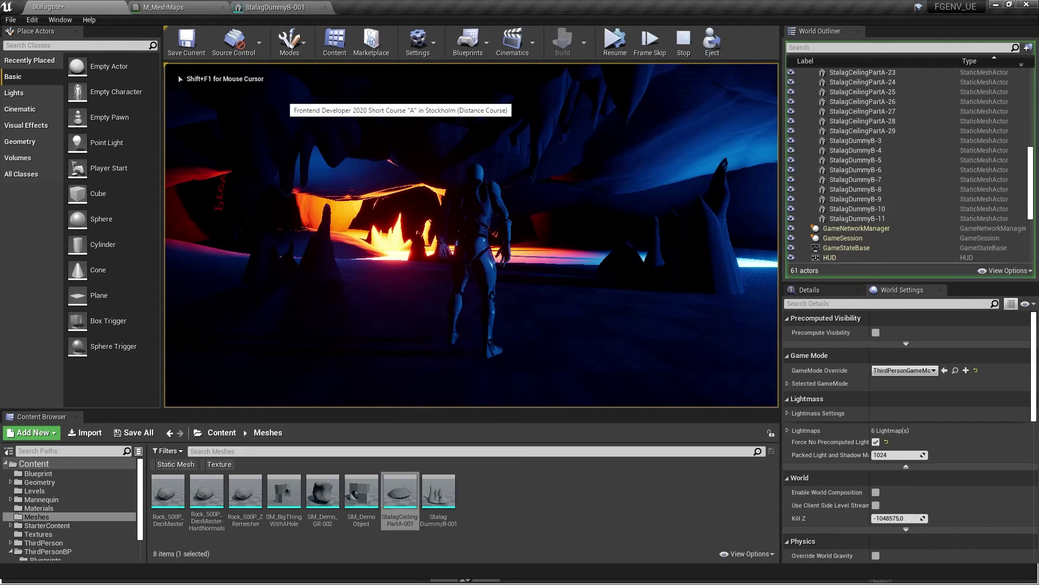
left_click(615, 40)
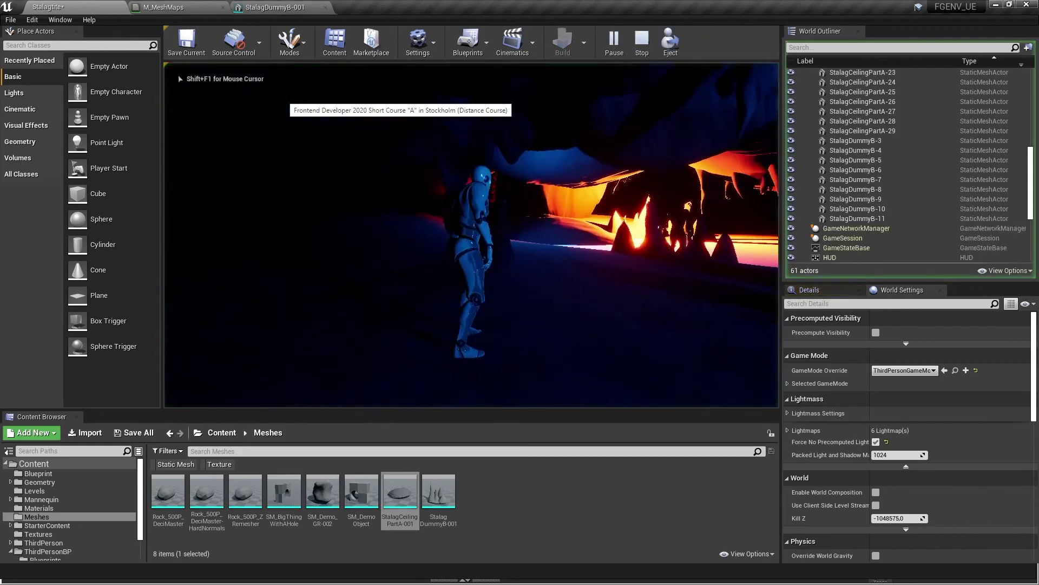
Step: Run the character around the lake and foreground stalagmites to examine the composition and lighting, and end the play session
key("w")
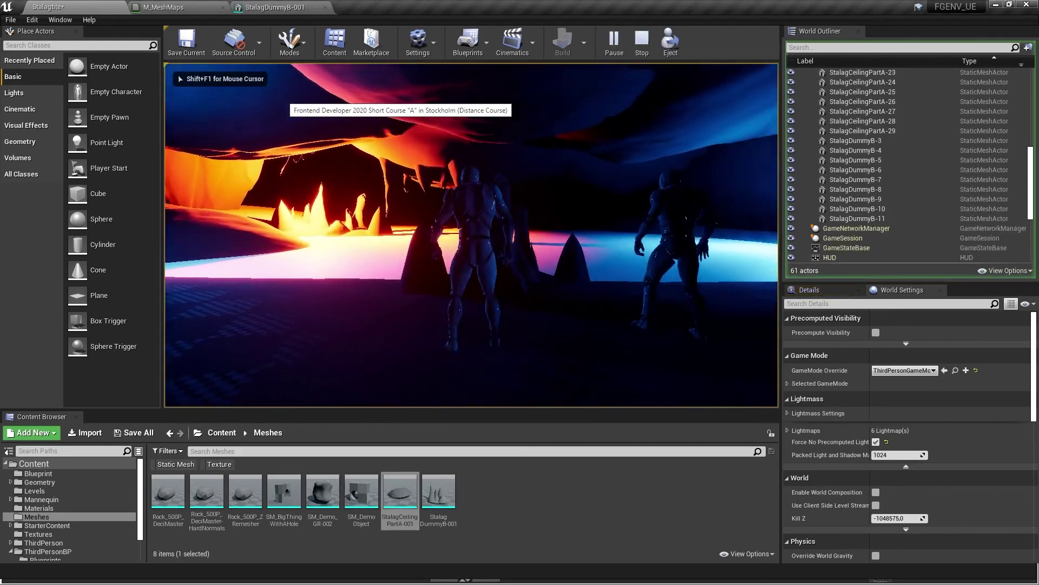
key("s")
key("w")
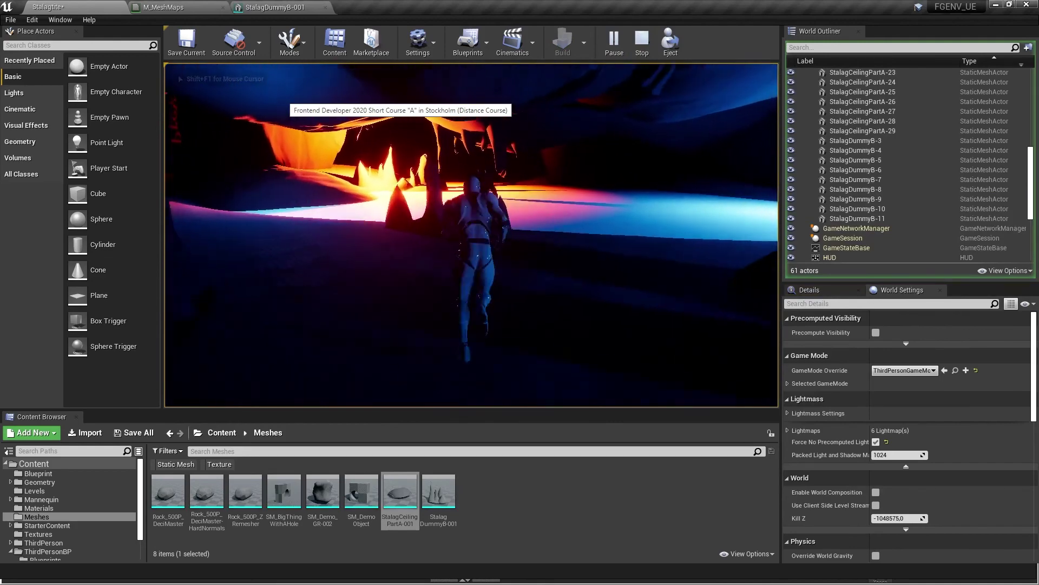
key("w")
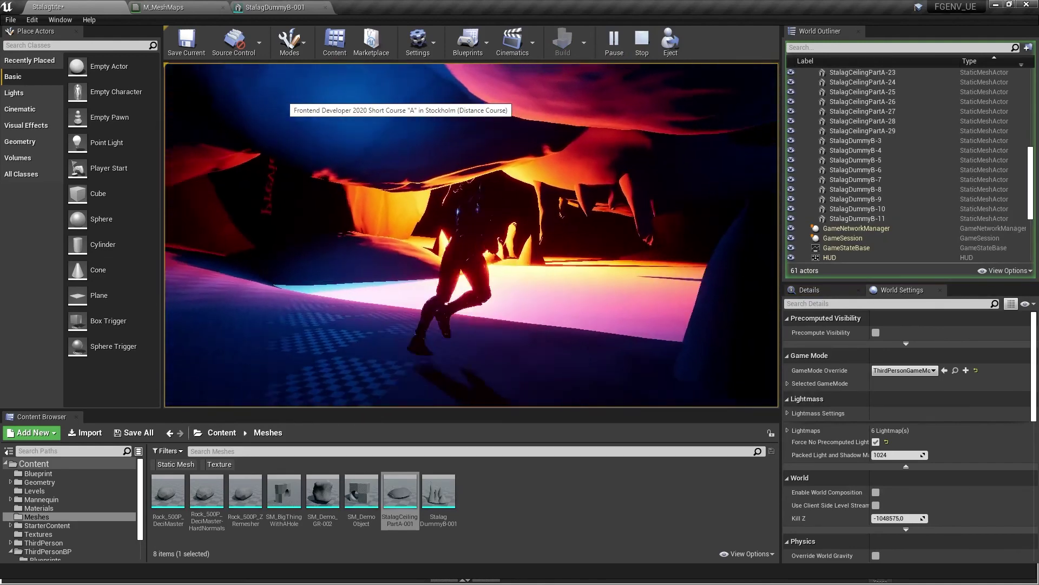
key("d")
key("w")
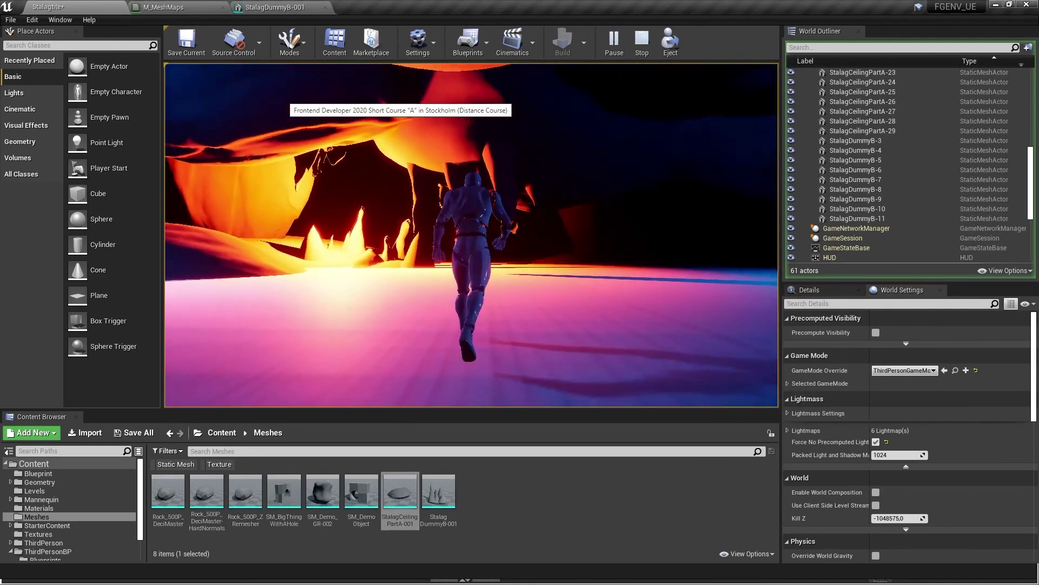
key("s")
key("s")
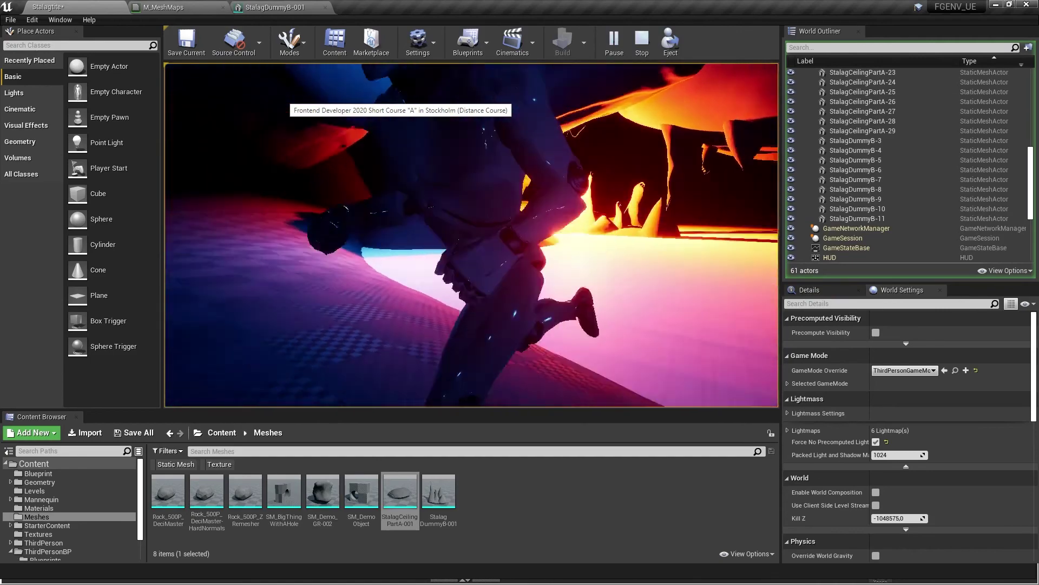
key("s")
key("a")
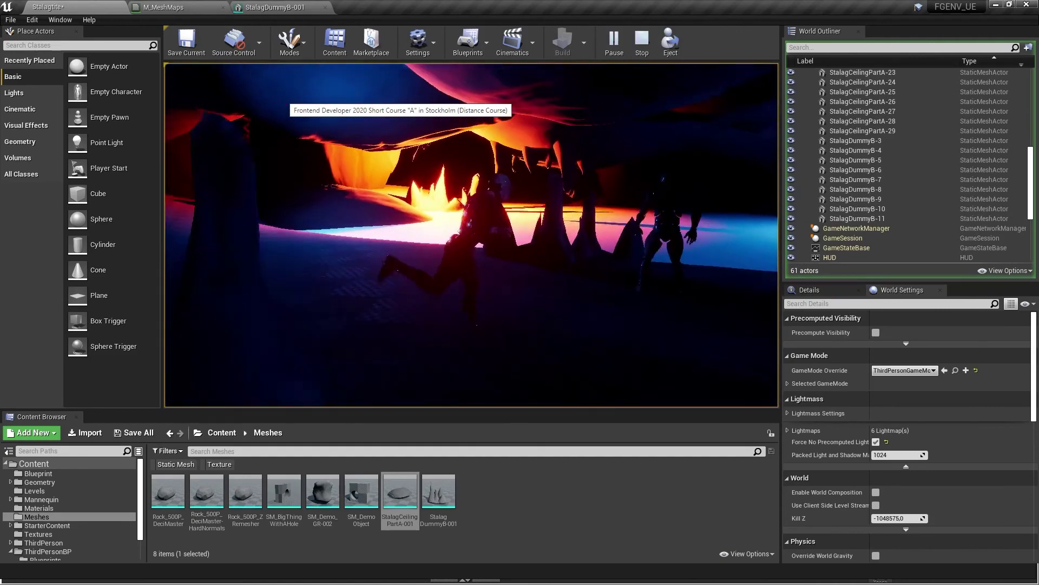
key("a")
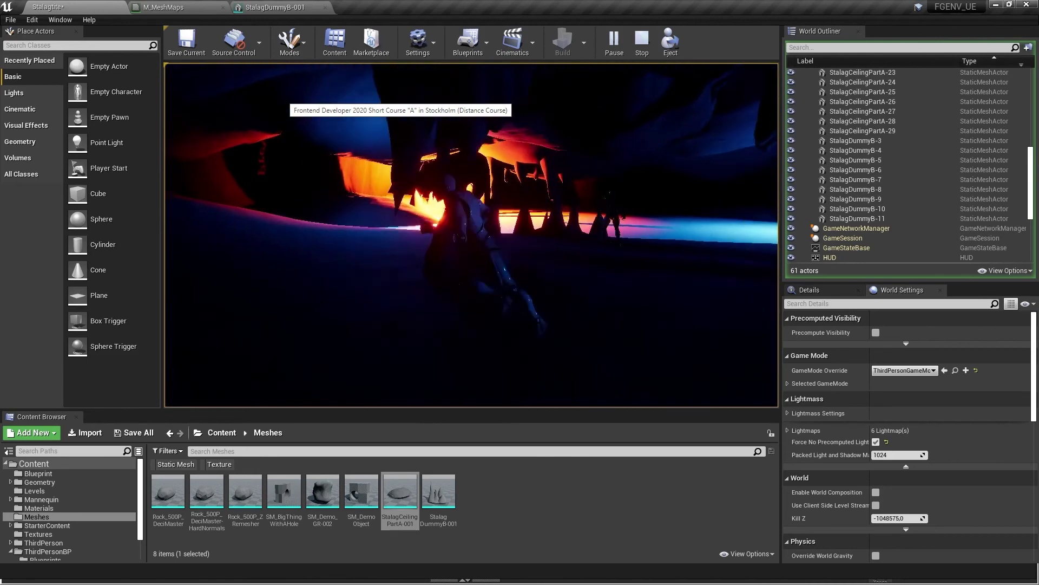
key("w")
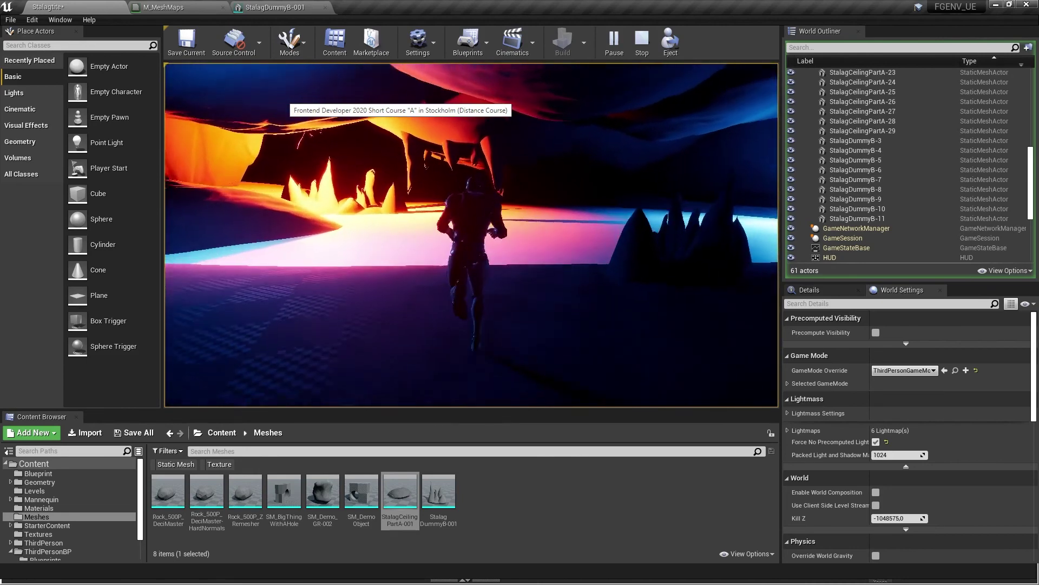
key("d")
key("s")
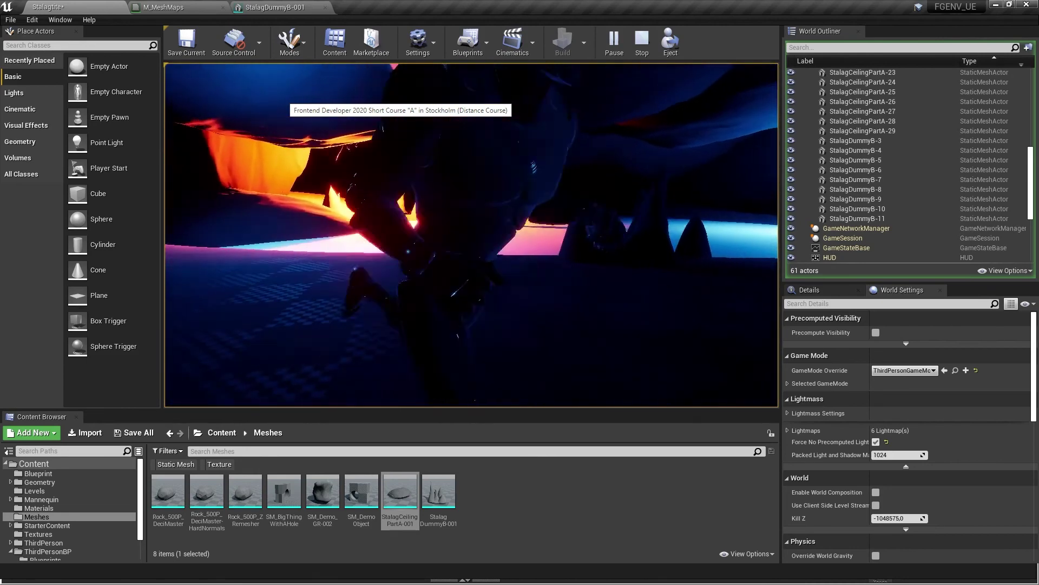
key("d")
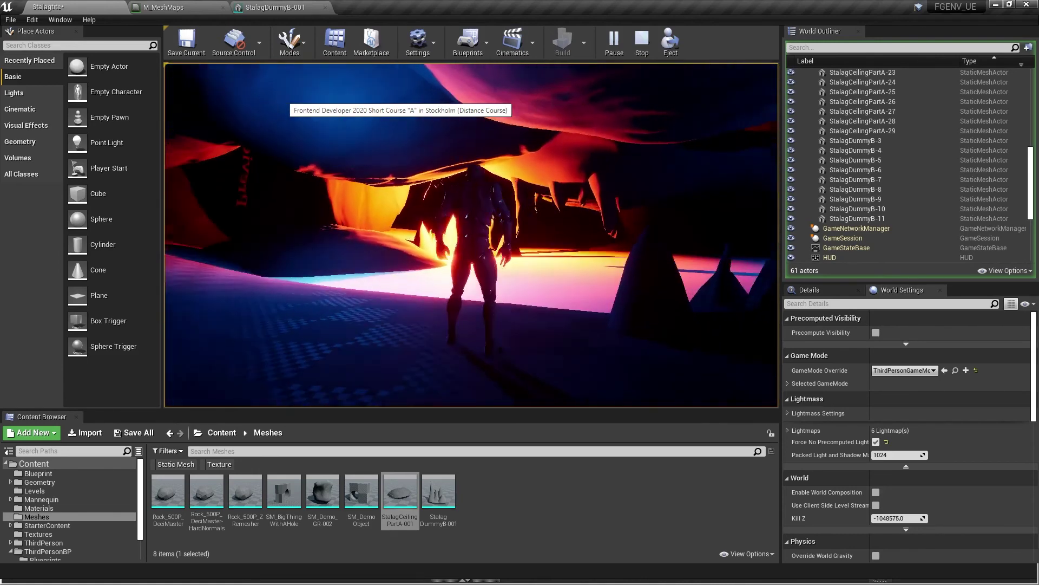
key("Escape")
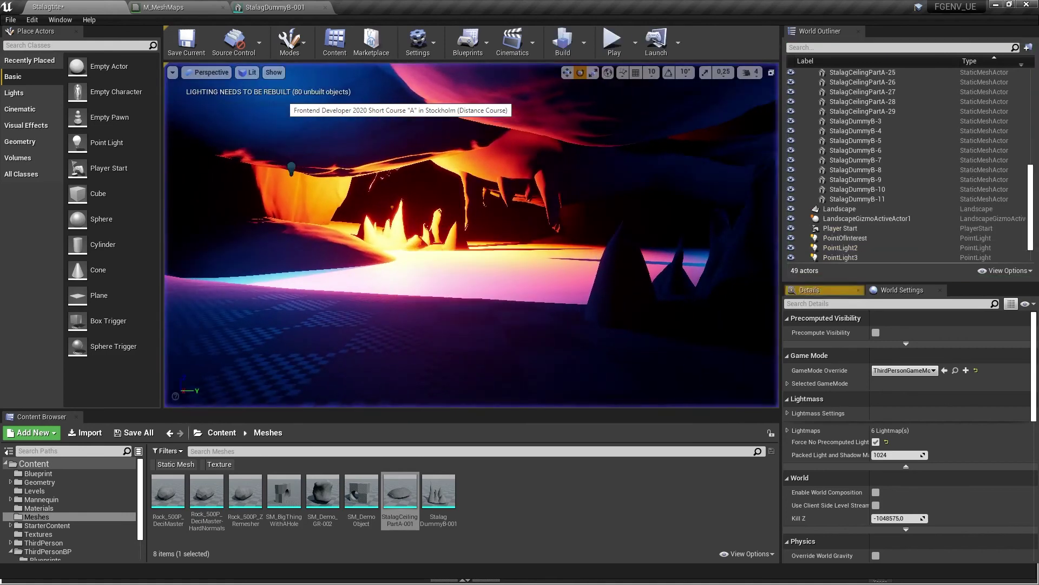
Step: Duplicate the hanging StalagDummyB-6 cluster closer to the camera on the red-lit side of the ceiling and resize the copy
right_click_drag(458, 239, 449, 238)
key("s")
right_click_drag(577, 248, 584, 234)
key("w")
key("s")
left_click(543, 190)
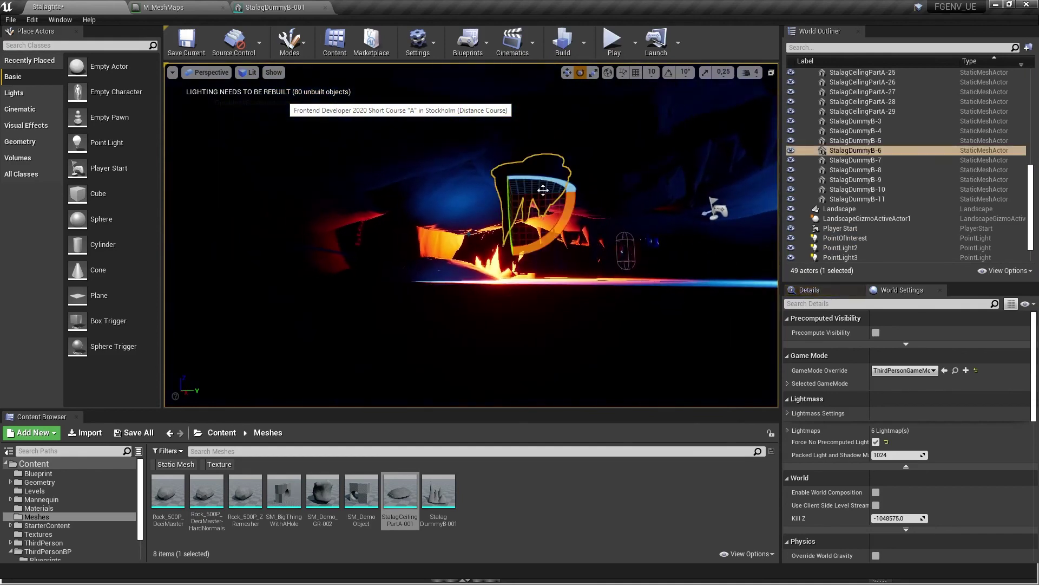
left_click_drag(511, 196, 341, 153, "alt")
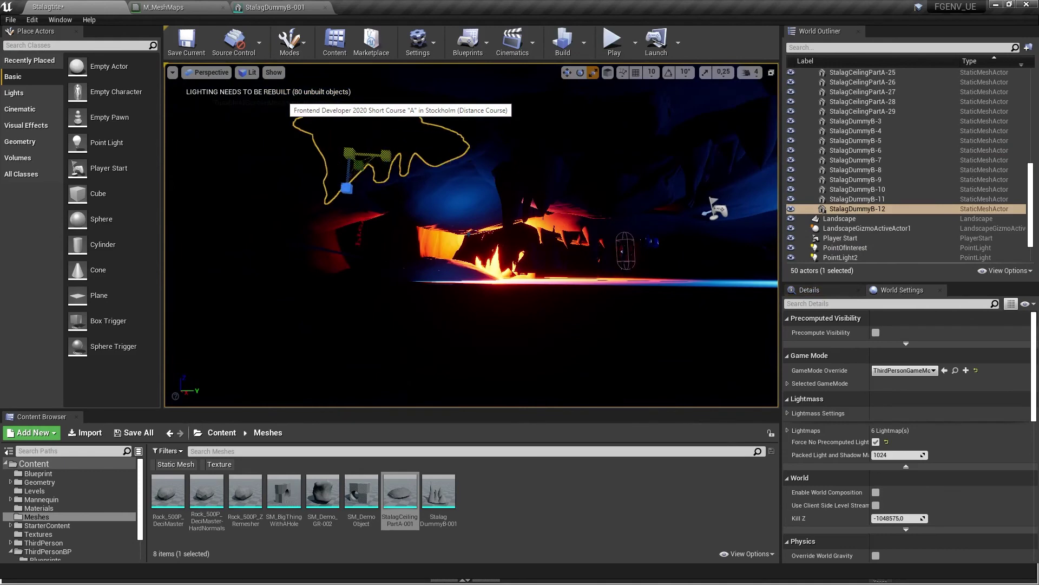
mouse_move(471, 235)
right_mouse_down()
mouse_move(461, 228)
mouse_move(483, 252)
mouse_move(471, 238)
mouse_move(485, 232)
right_mouse_up()
key("Escape")
key("w")
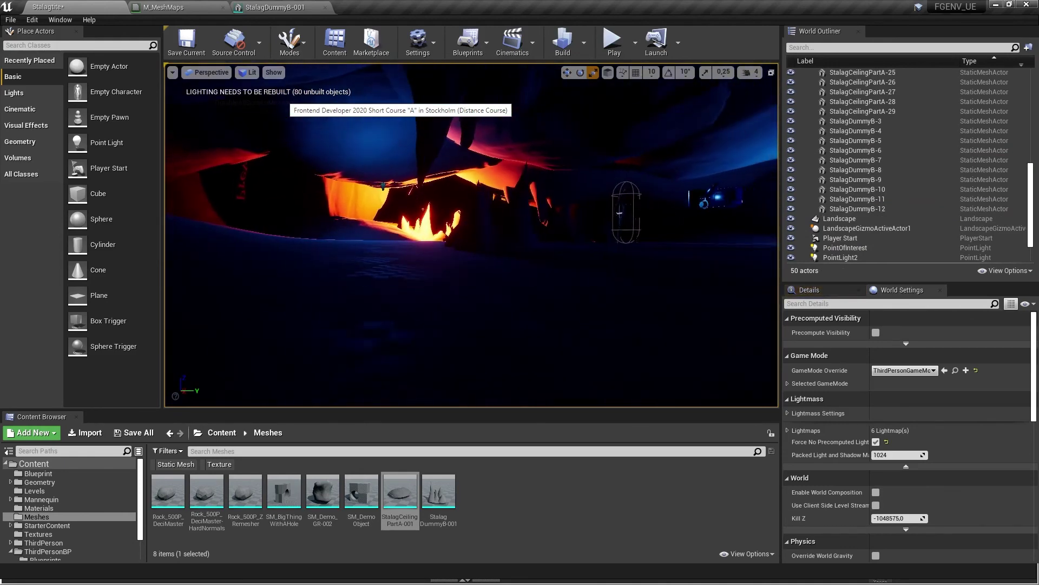
left_click(507, 157)
left_click(507, 222)
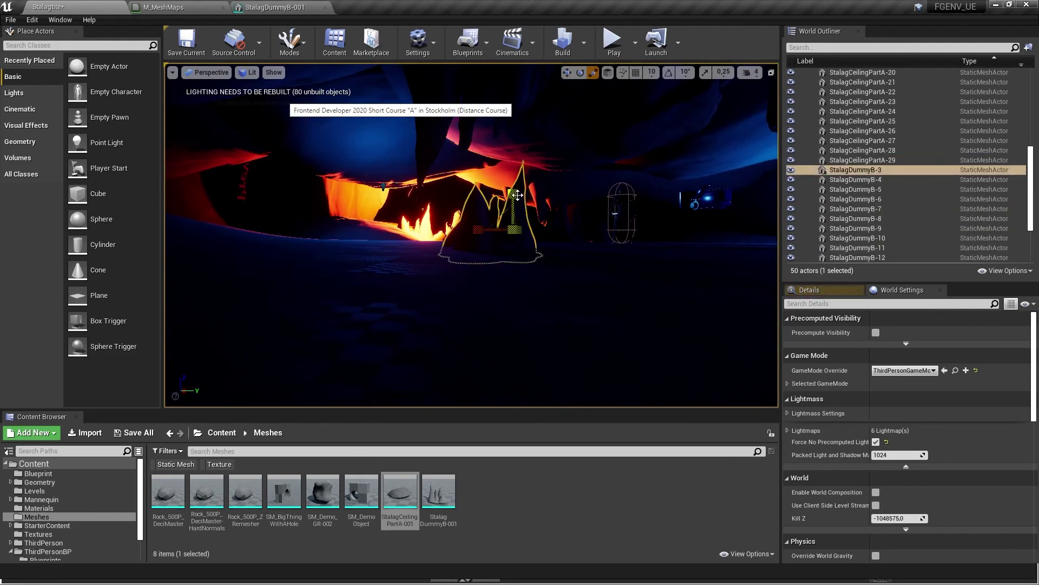
key("Escape")
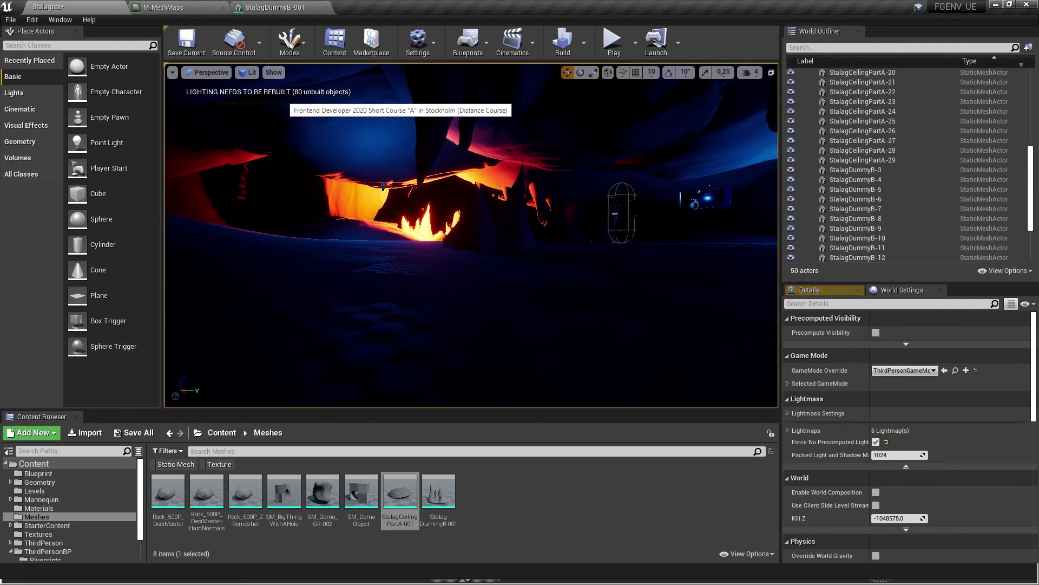
Step: Duplicate the StalagDummyB-001 stalagmite cluster sideways onto the ground in front of the orange-lit shore, away from the character
right_click_drag(516, 195, 504, 194)
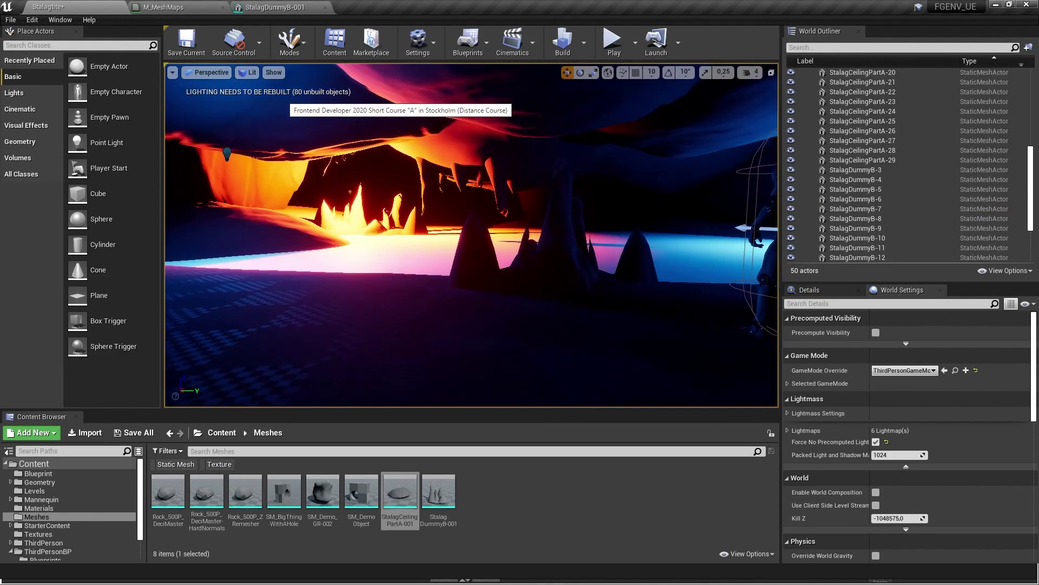
left_click(580, 264)
mouse_move(597, 265)
right_mouse_down()
mouse_move(586, 254)
mouse_move(594, 260)
right_mouse_up()
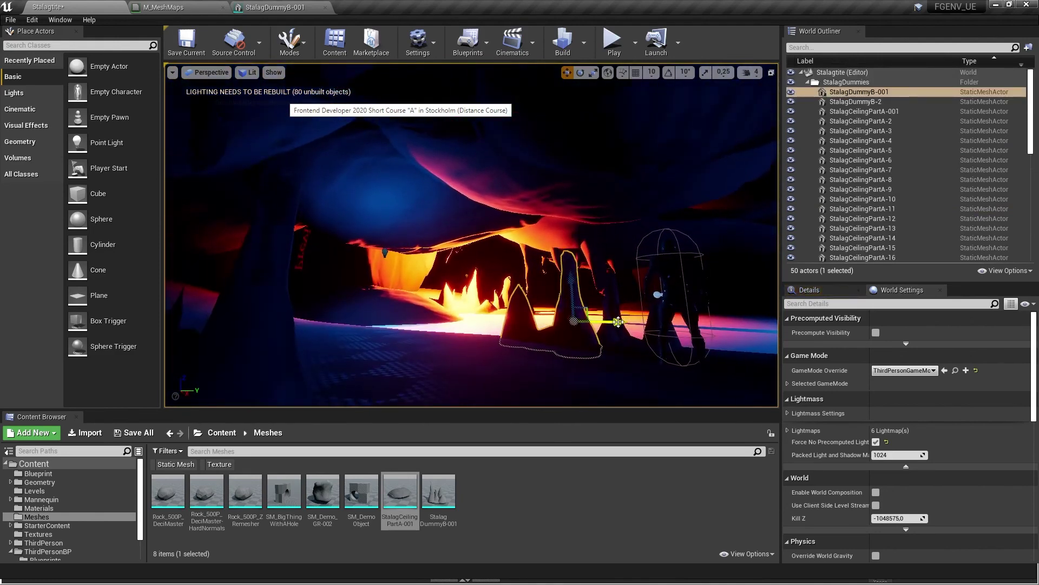
left_click_drag(648, 321, 411, 303, "alt")
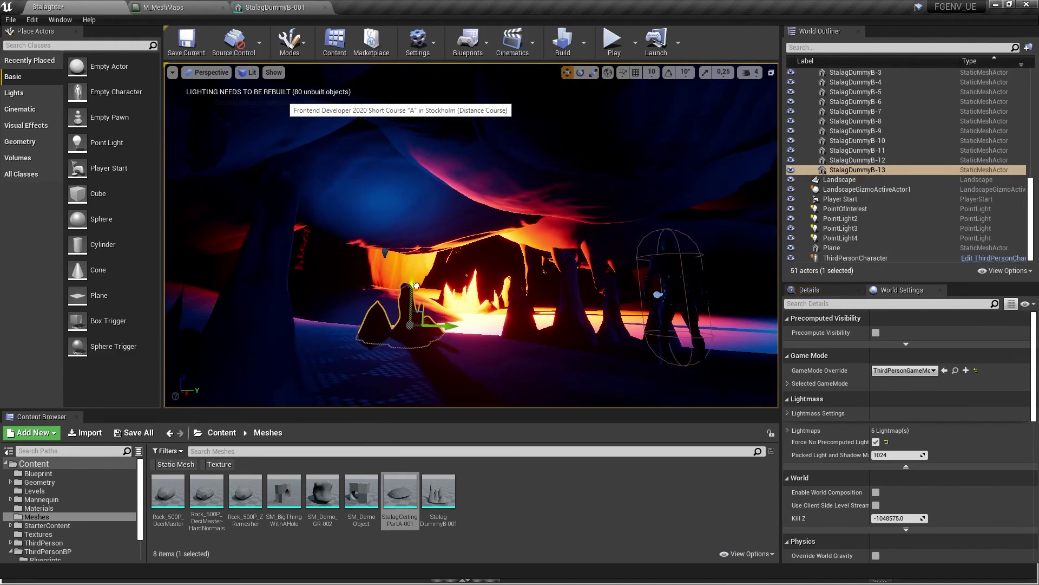
Step: Duplicate the new foreground stalagmite cluster beside itself toward the lake and sink the copy lower into the ground
right_click_drag(448, 331, 465, 336)
left_click_drag(420, 327, 458, 327, "alt")
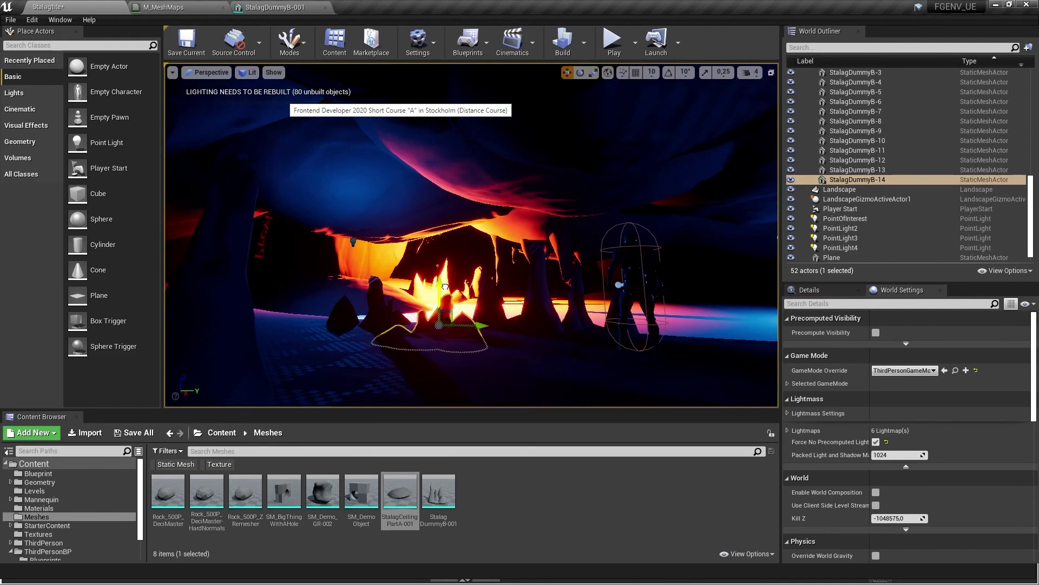
right_click_drag(445, 286, 476, 275)
key("Escape")
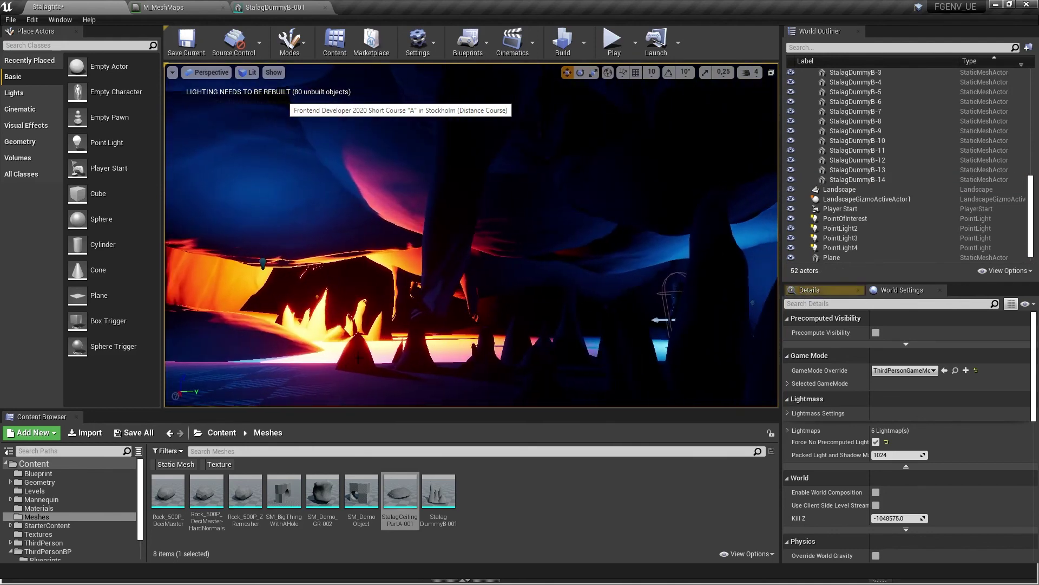
Step: Duplicate the foreground stalagmite cluster in front of the orange-lit shore sideways along the ground
left_click(355, 354)
right_click_drag(355, 354, 271, 360)
left_click_drag(437, 304, 260, 299, "alt")
key("e")
key("Escape")
Step: Move the Player Start farther away from the foreground stalagmites
right_click_drag(260, 299, 287, 303)
left_click(470, 231)
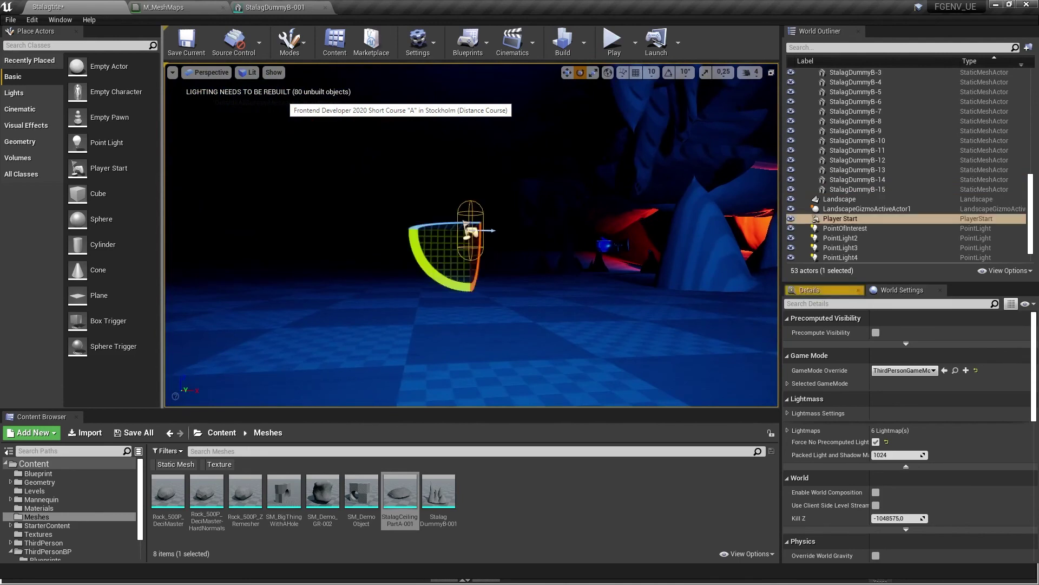
key("w")
left_click_drag(510, 231, 318, 231)
right_click_drag(318, 231, 482, 236)
key("s")
key("a")
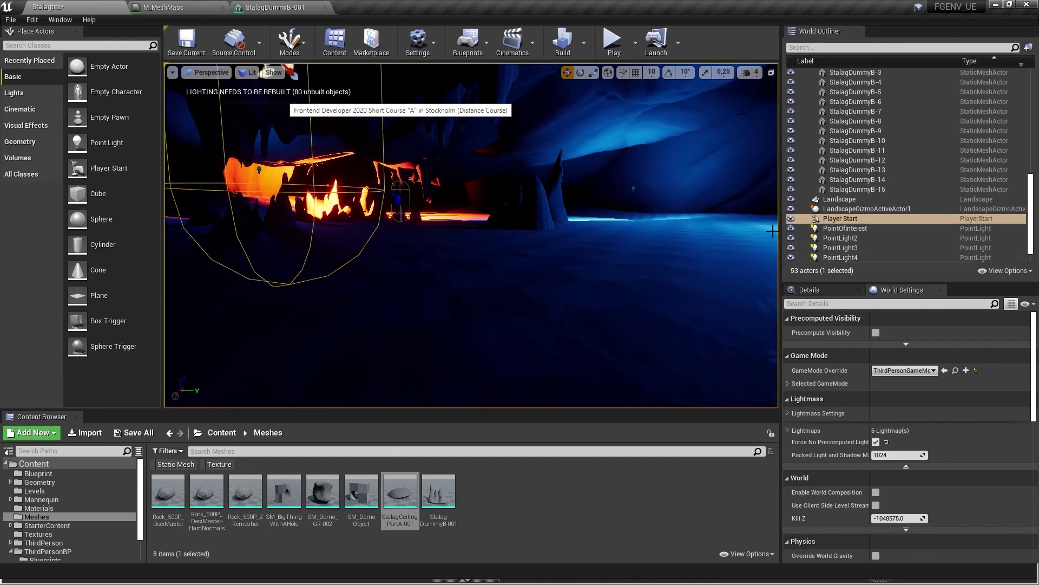
Step: Check PointLight2's light color and duplicate the light sideways toward the Player Start and the foreground stalagmites
left_click(841, 239)
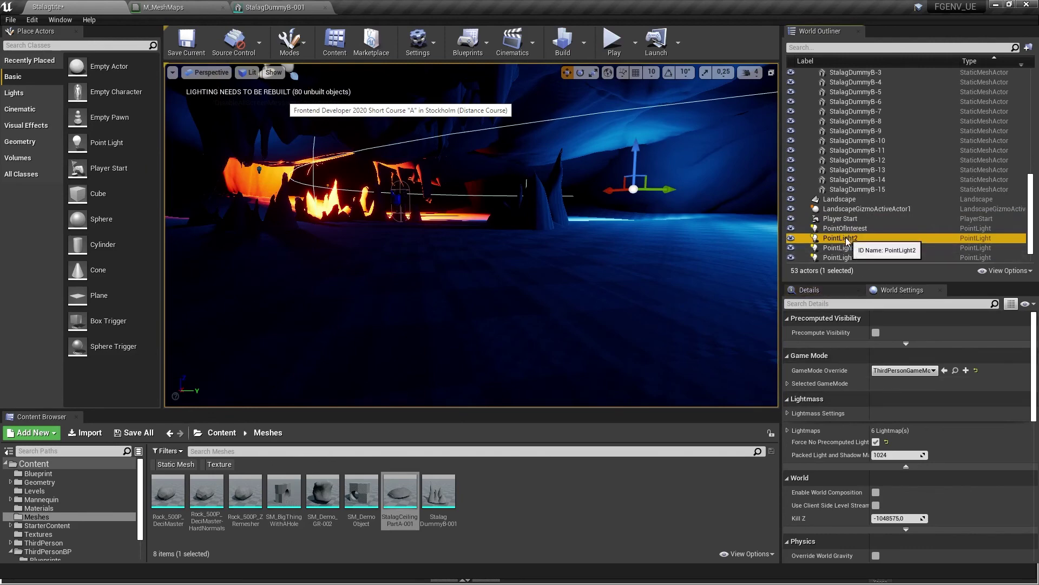
left_click(809, 290)
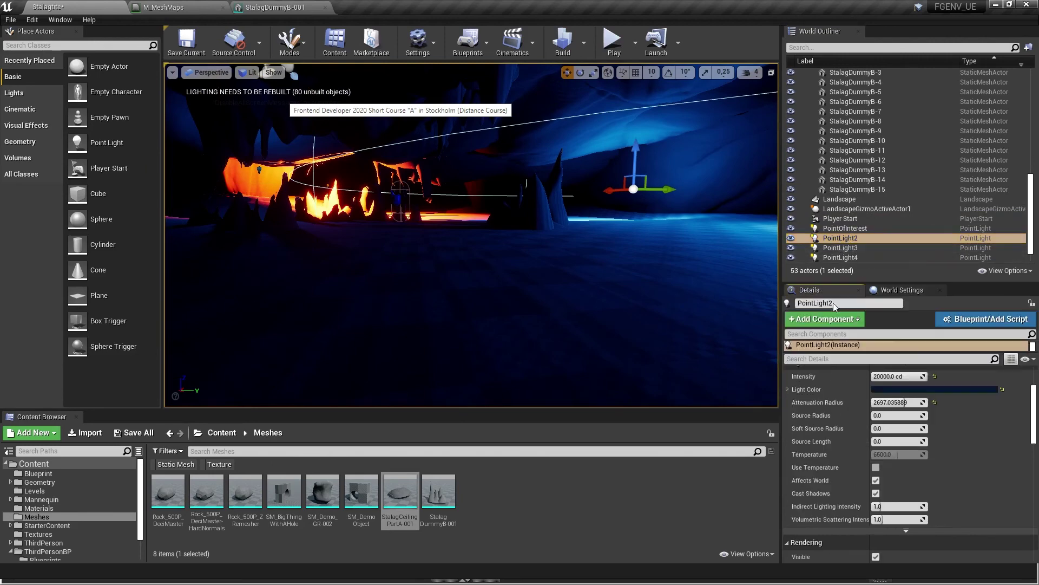
left_click(924, 389)
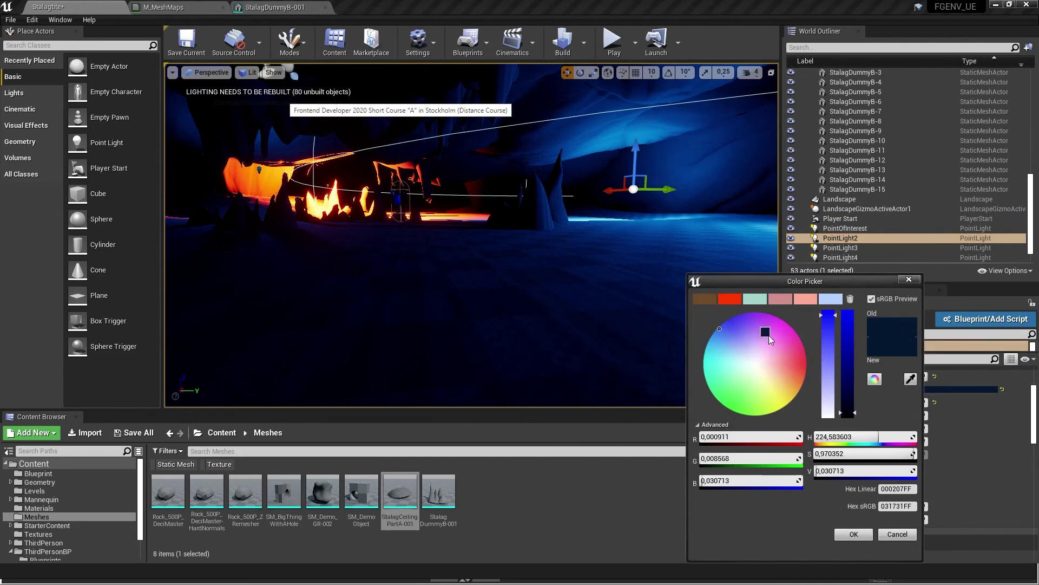
left_click(854, 535)
mouse_move(696, 239)
right_mouse_down()
mouse_move(639, 255)
mouse_move(696, 240)
right_mouse_up()
key("s")
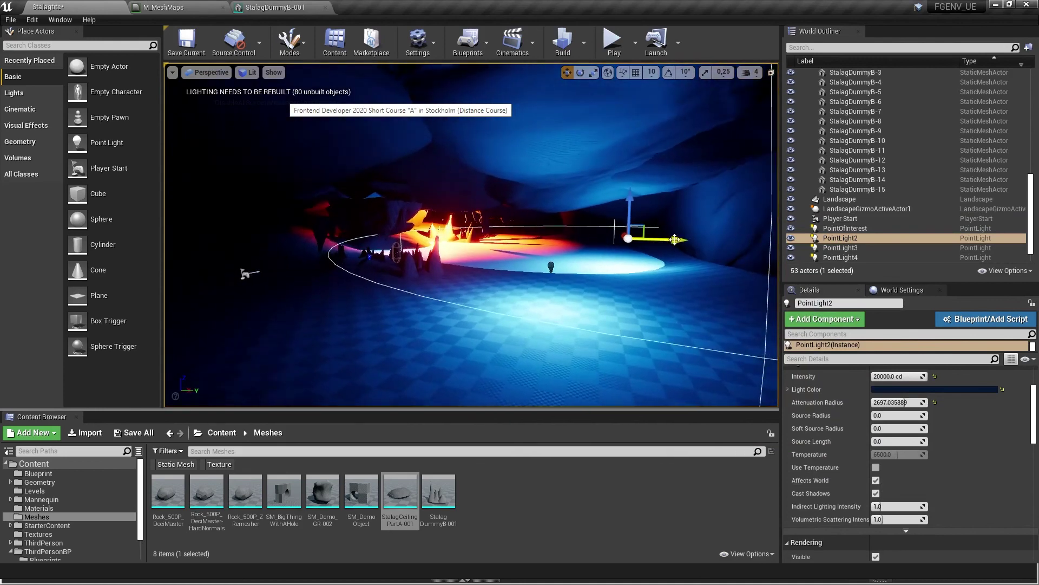
left_click_drag(674, 240, 374, 252, "alt")
right_click_drag(373, 252, 433, 230)
key("a")
key("w")
mouse_move(306, 250)
right_mouse_down()
mouse_move(320, 270)
mouse_move(306, 250)
right_mouse_up()
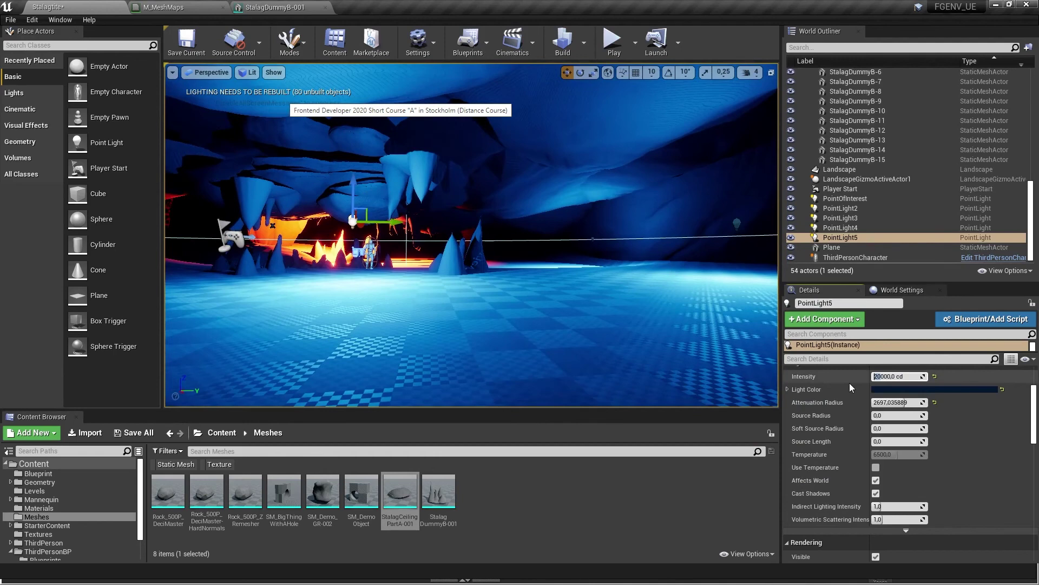
Step: Set the duplicated point light's intensity to 5000 cd and brighten its blue light color to a value of about 0.83
type("5000")
key("Return")
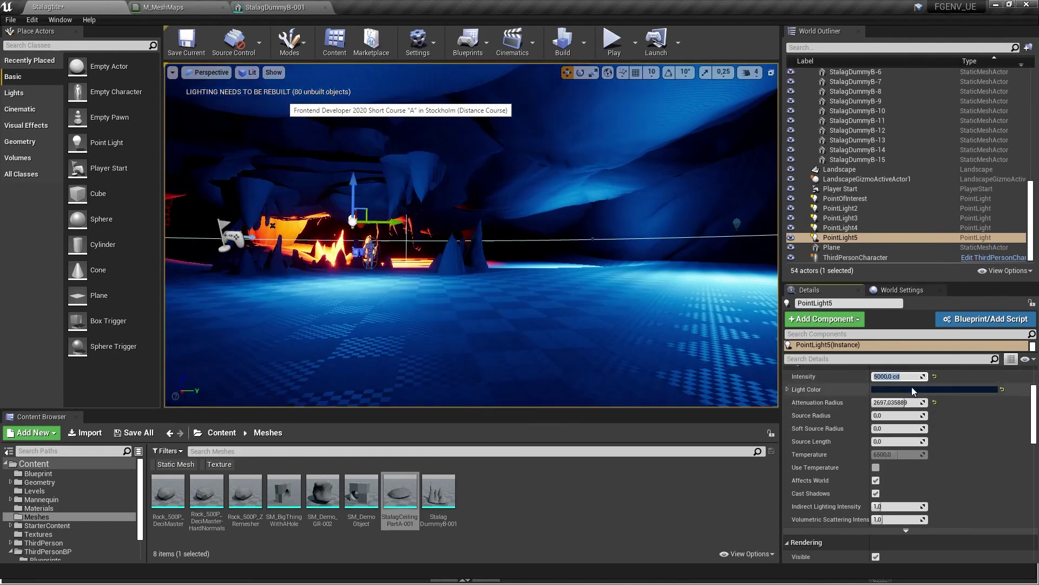
left_click(954, 390)
left_click_drag(880, 396, 886, 328)
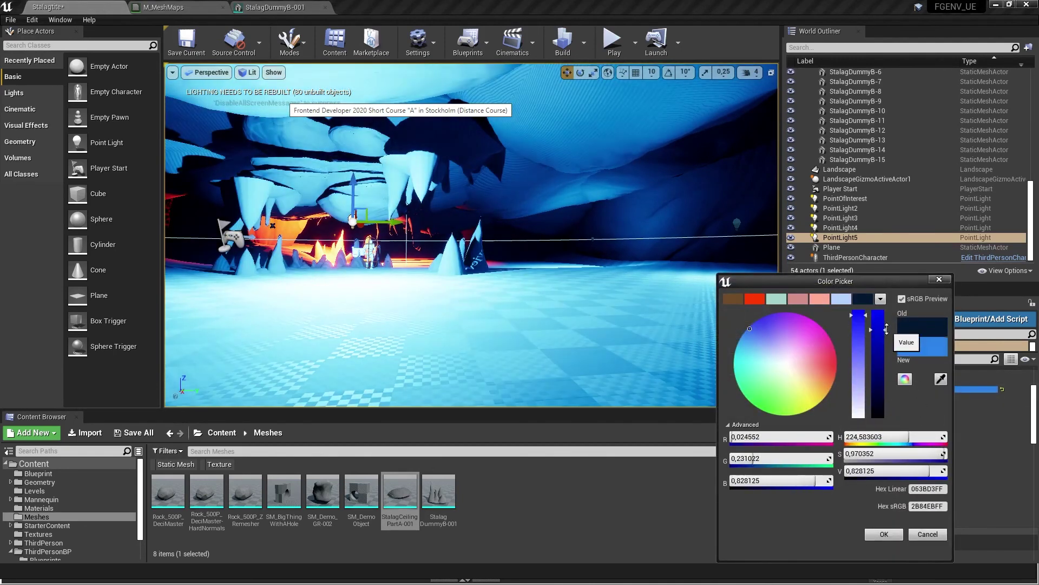
left_click(884, 534)
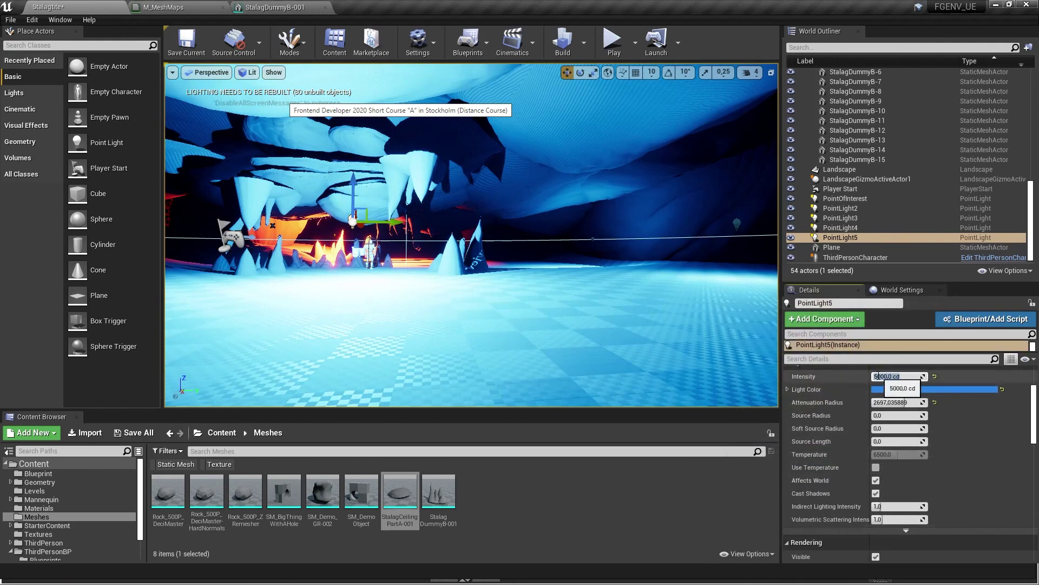
Step: Try an intensity of 1000 cd on the duplicated point light, and settle on 500 cd
type("1")
key("Return")
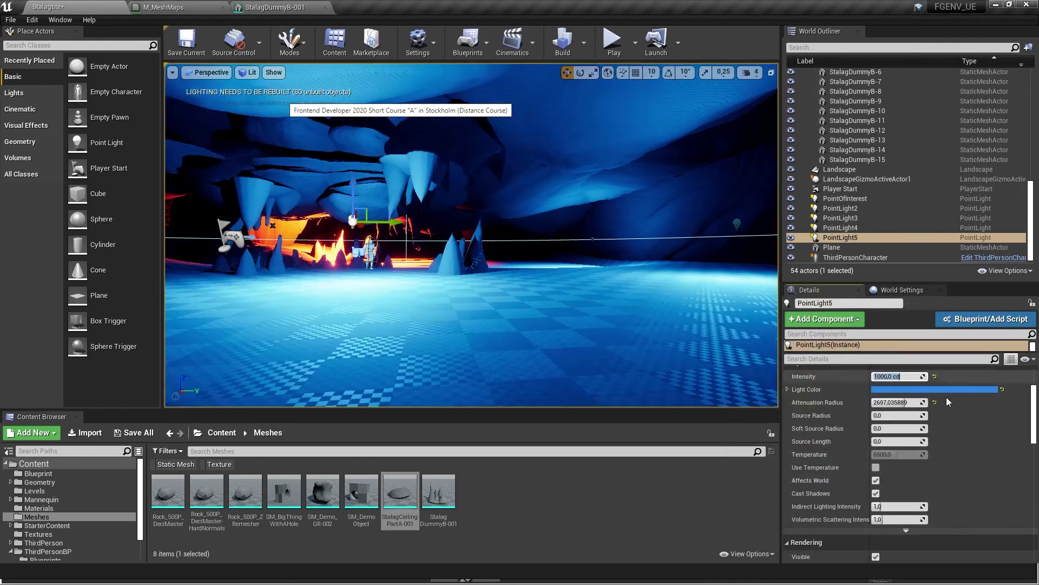
left_click(883, 376)
type("5")
key("Return")
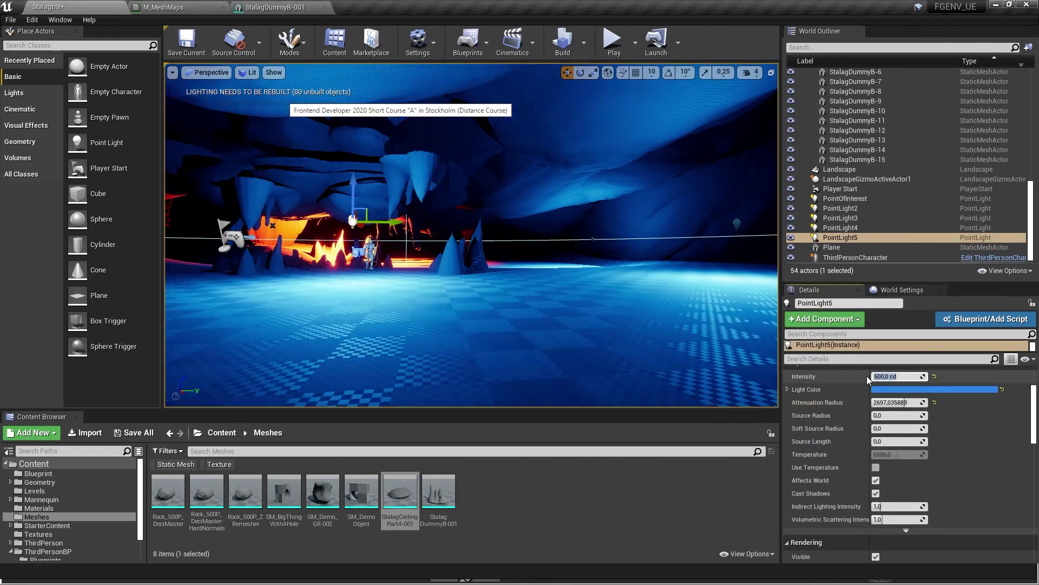
Step: Darken PointLight5's blue light color to a value of about 0.12 and raise the light toward the cave ceiling
left_click(953, 391)
left_click_drag(881, 334, 888, 403)
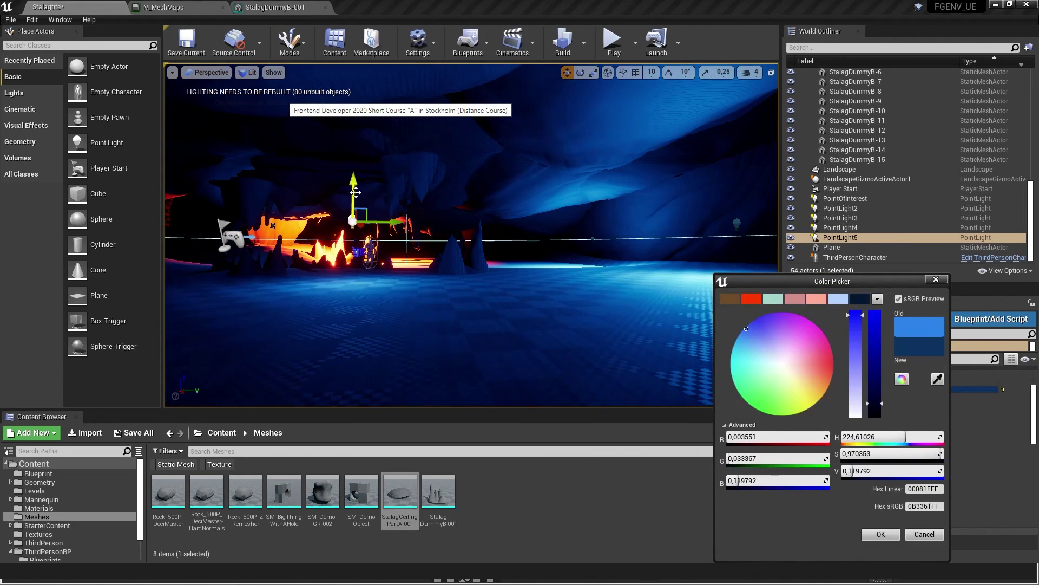
left_click_drag(356, 193, 356, 151)
right_click_drag(356, 151, 222, 159)
Step: Duplicate the raised point light sideways and darken the edited blue light color to a value of 0.0625
left_click_drag(428, 228, 236, 217, "alt")
right_click_drag(236, 217, 379, 217)
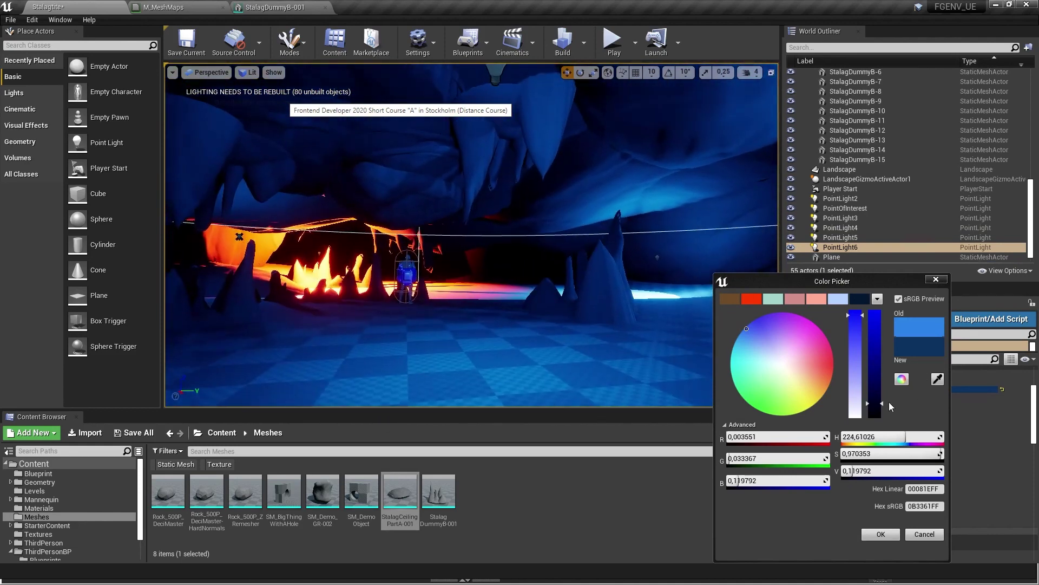
left_click_drag(882, 406, 882, 413)
left_click(888, 535)
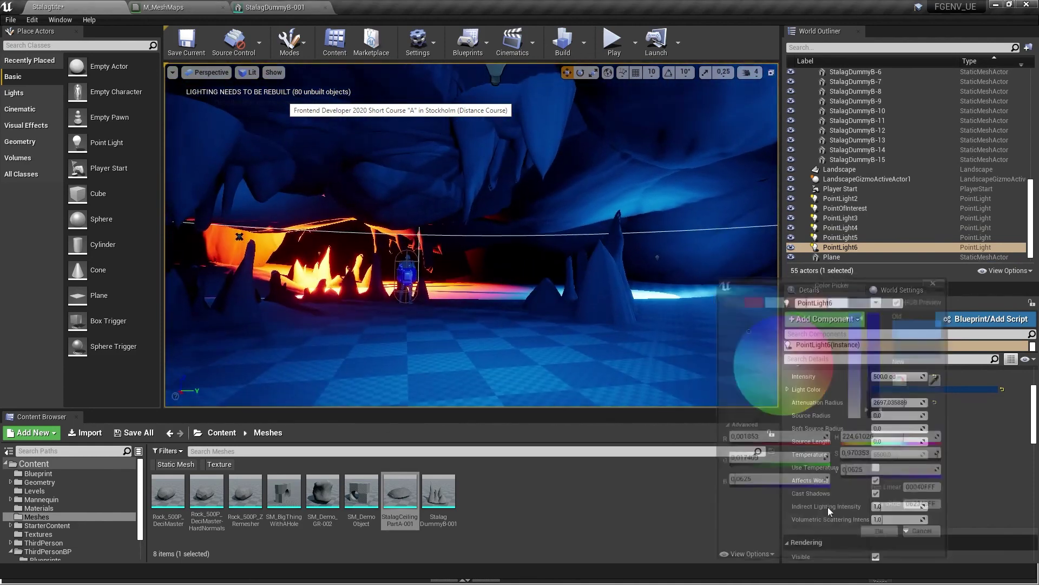
Step: Set the intensity of PointLight5 above the hanging stalactites to 100 cd
right_click_drag(549, 156, 525, 109)
left_click(536, 163)
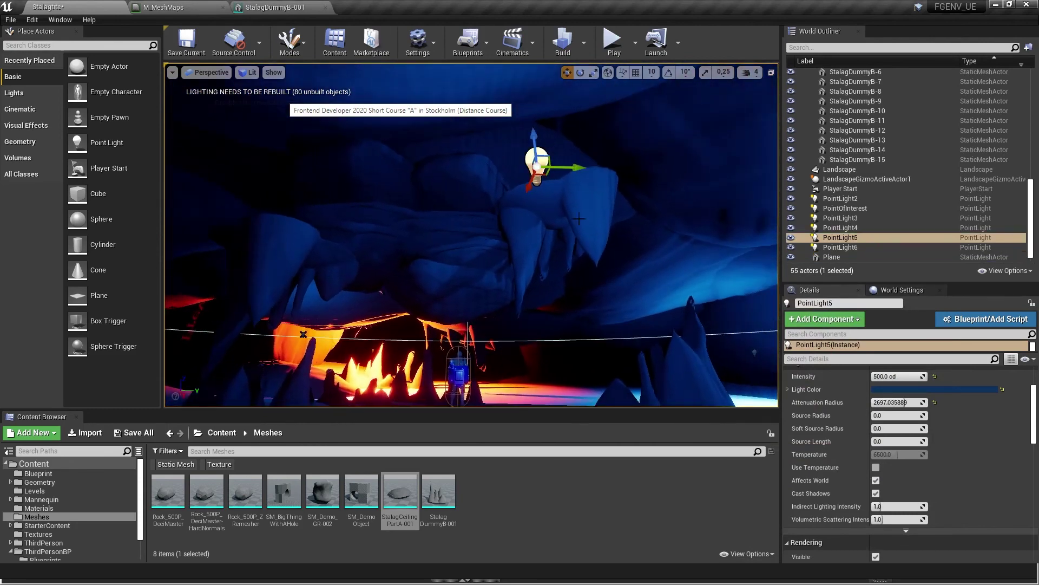
left_click(883, 376)
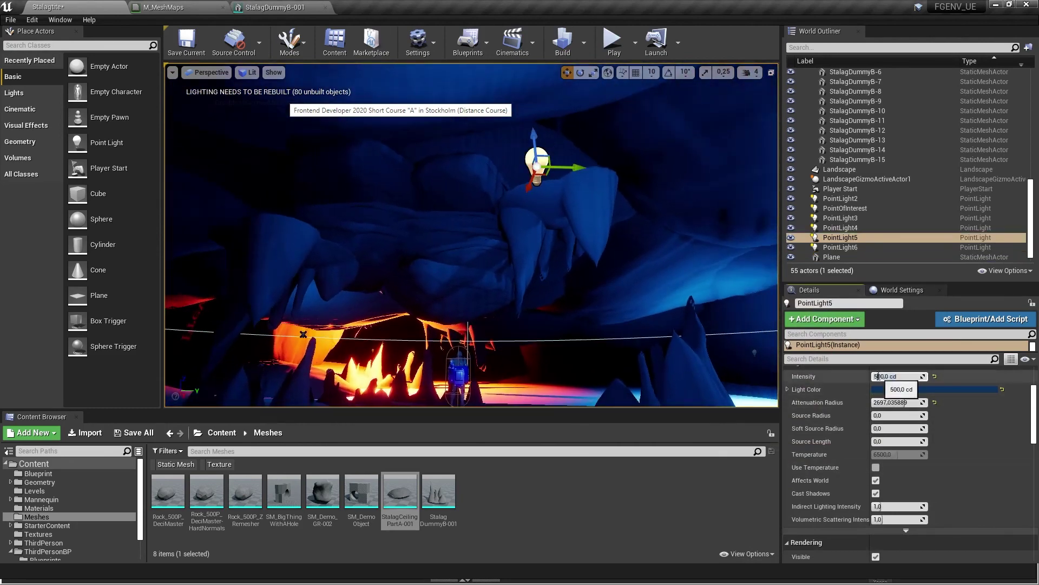
type("100")
key("Return")
Step: Examine the dimmed blue lighting on the ceiling, stalagmites and ground from around the Player Start
right_click_drag(617, 244, 561, 277)
key("s")
key("s")
key("e")
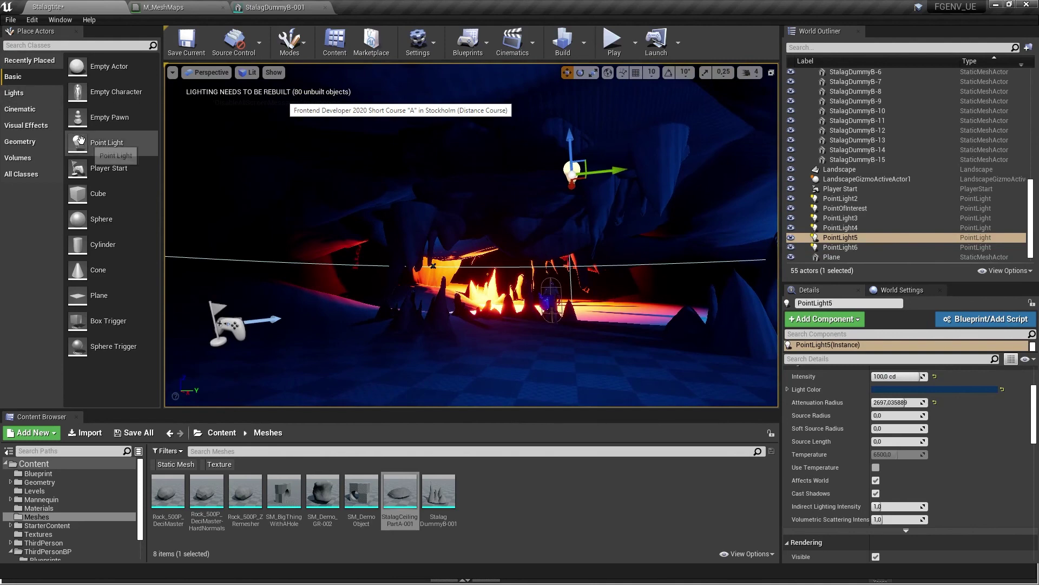
key("a")
right_click_drag(347, 227, 364, 227)
key("q")
key("w")
key("e")
Step: Play the level and run the character toward the lake and stalagmites to examine the new lighting
left_click(620, 48)
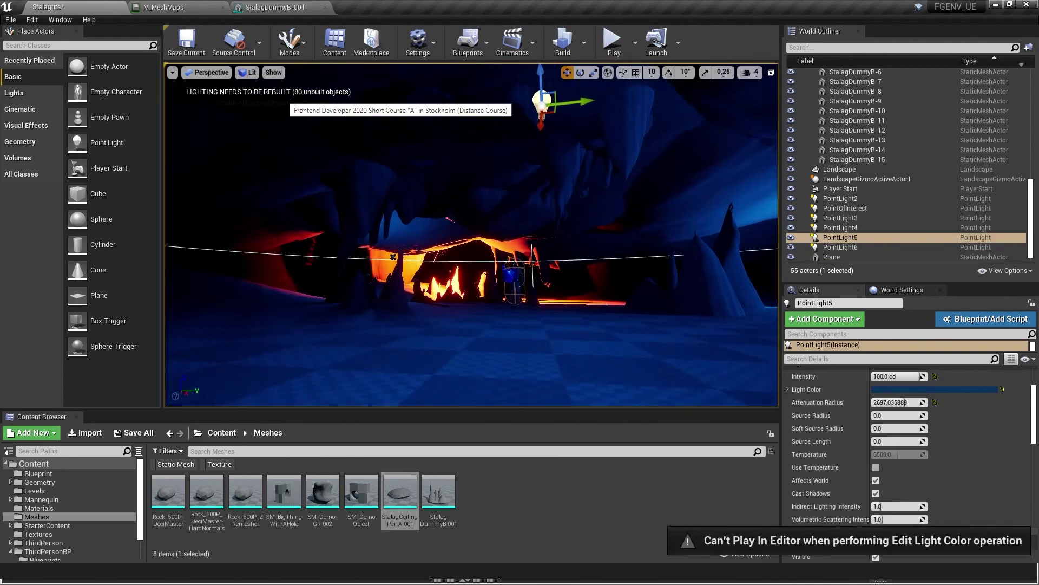
key("Escape")
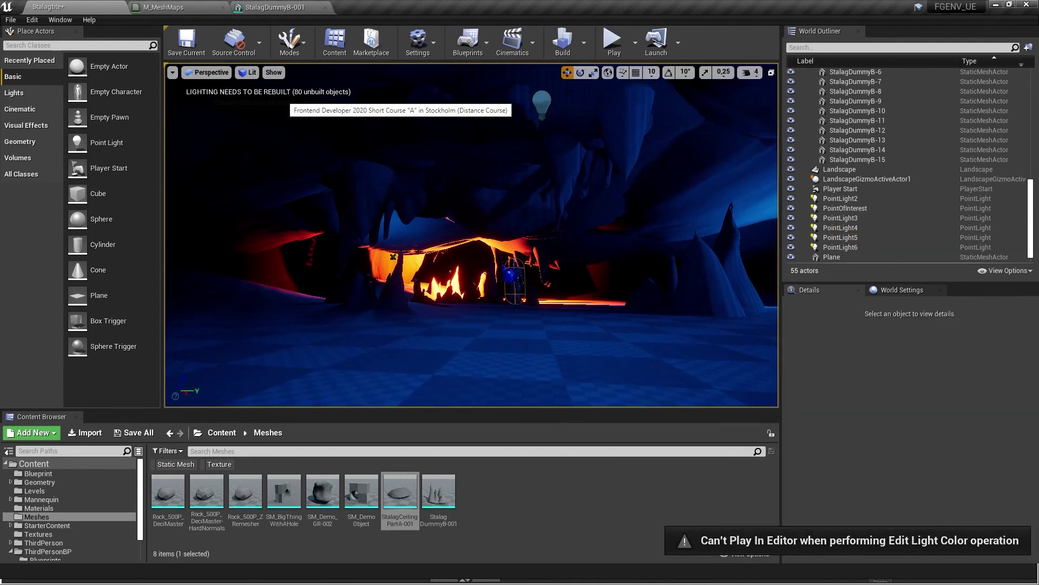
left_click(613, 44)
left_click(471, 235)
key("w")
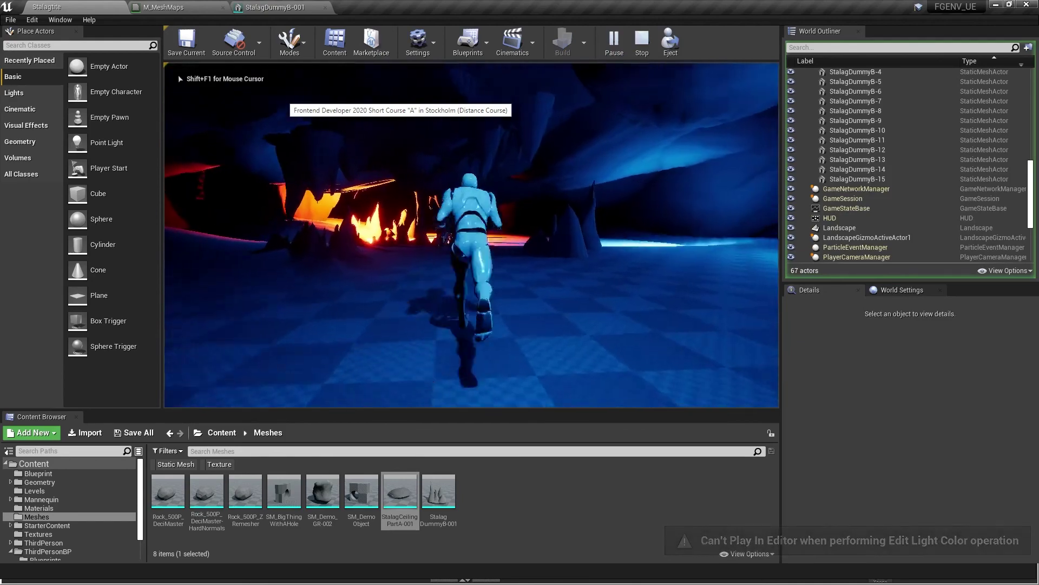
key("d")
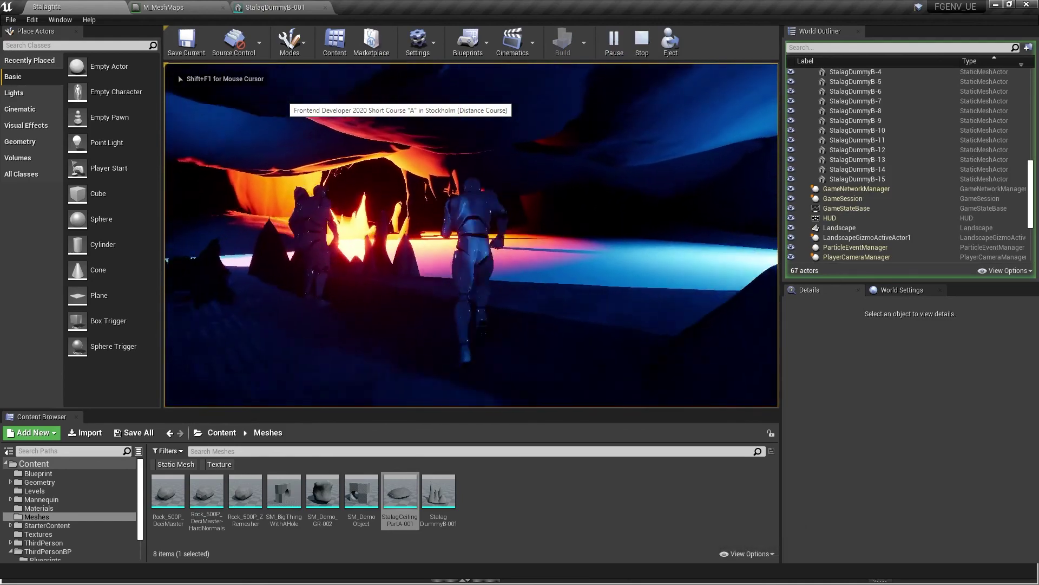
key("w")
key("s")
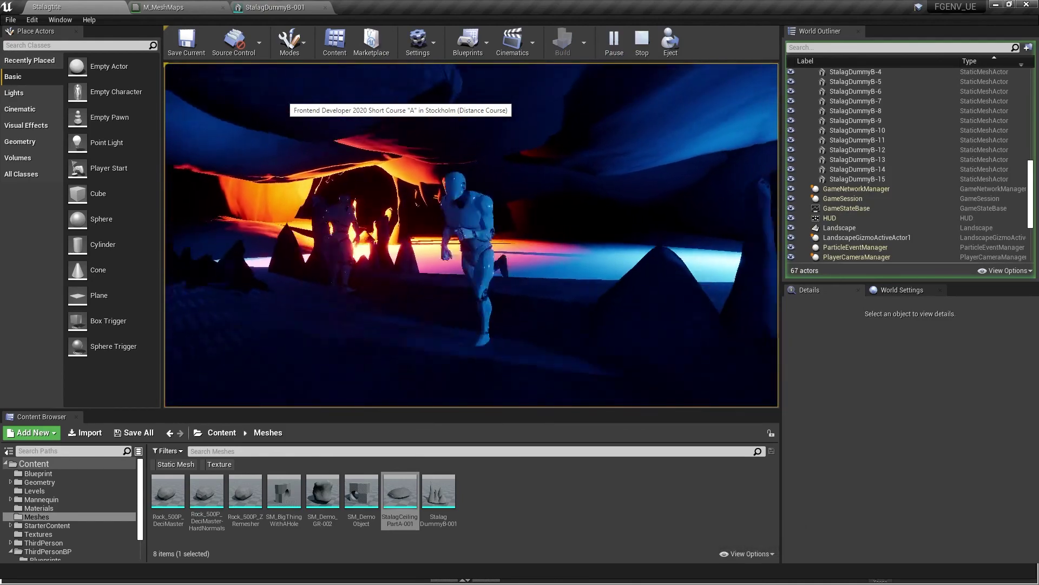
key("a")
key("w")
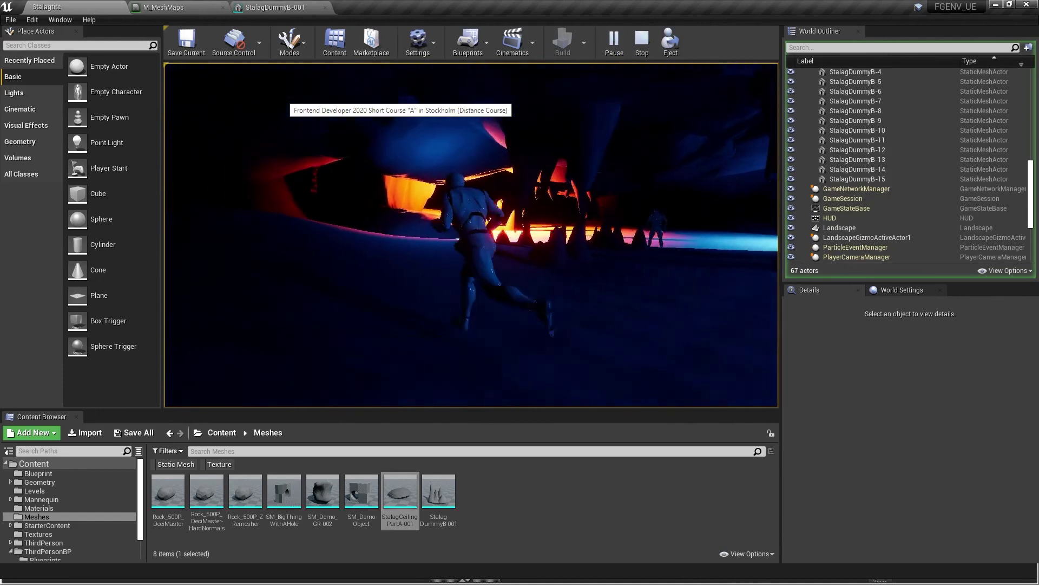
Step: Switch to the environment-art channel in Discord to read the class messages, and return to the running Unreal level
key("alt+Tab")
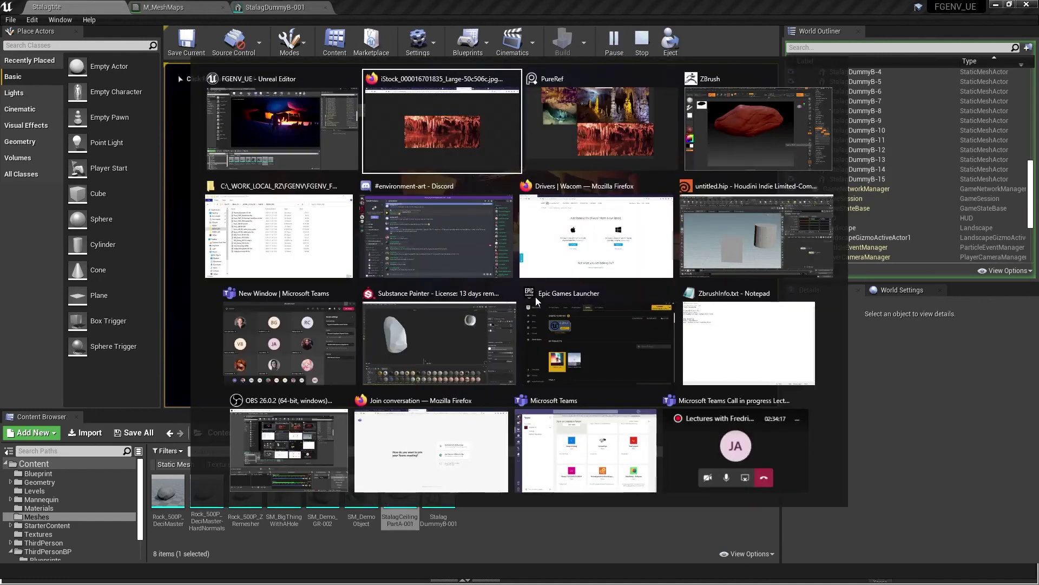
key("alt+Tab")
key("alt+Tab")
key("alt+Tab")
key("alt+Tab")
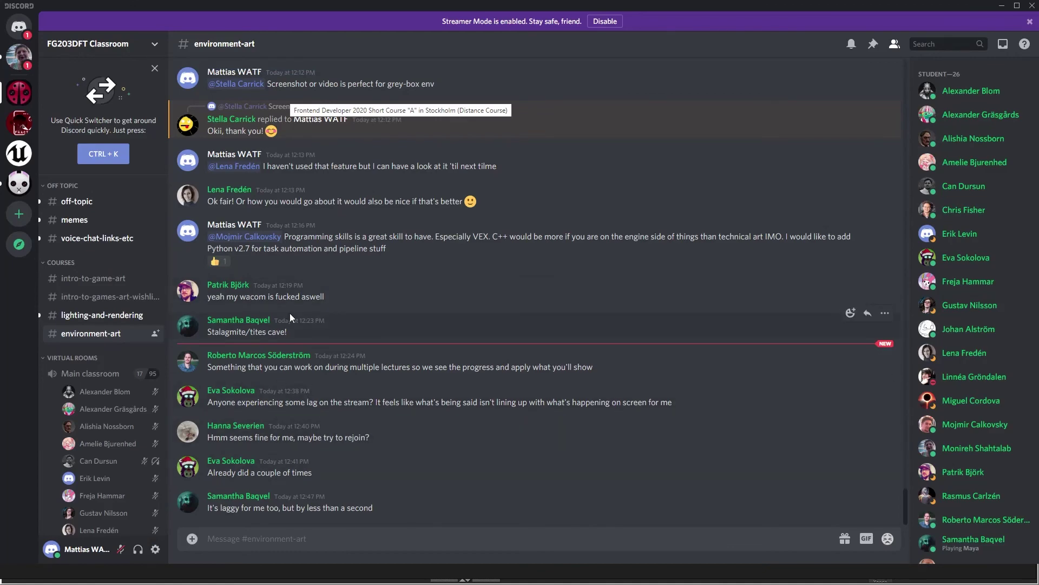
key("alt+Tab")
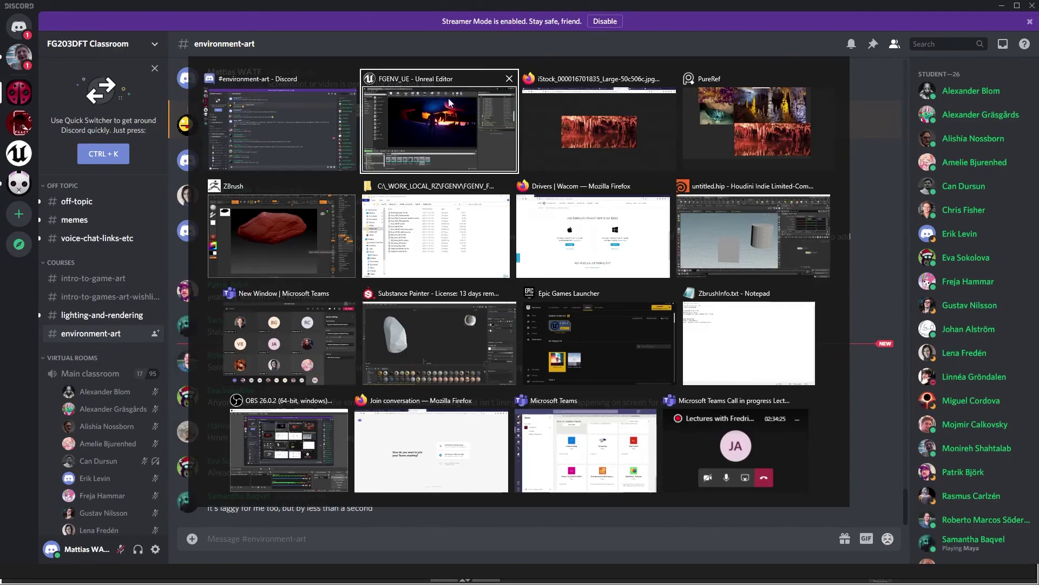
left_click(434, 126)
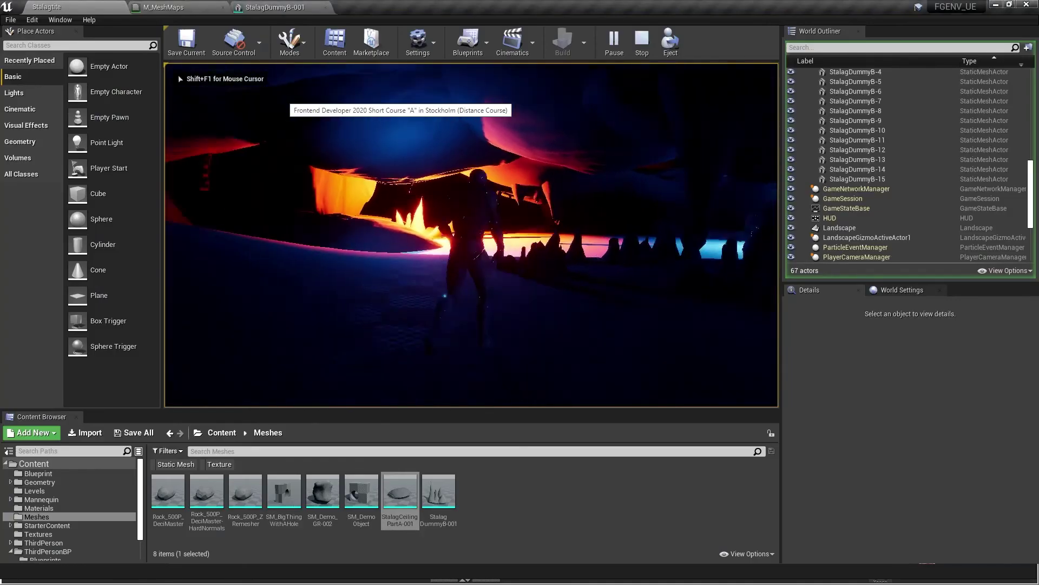
Step: Run the character back past the foreground stalagmites and along the blue-lit lakeside to examine the composition
key("s")
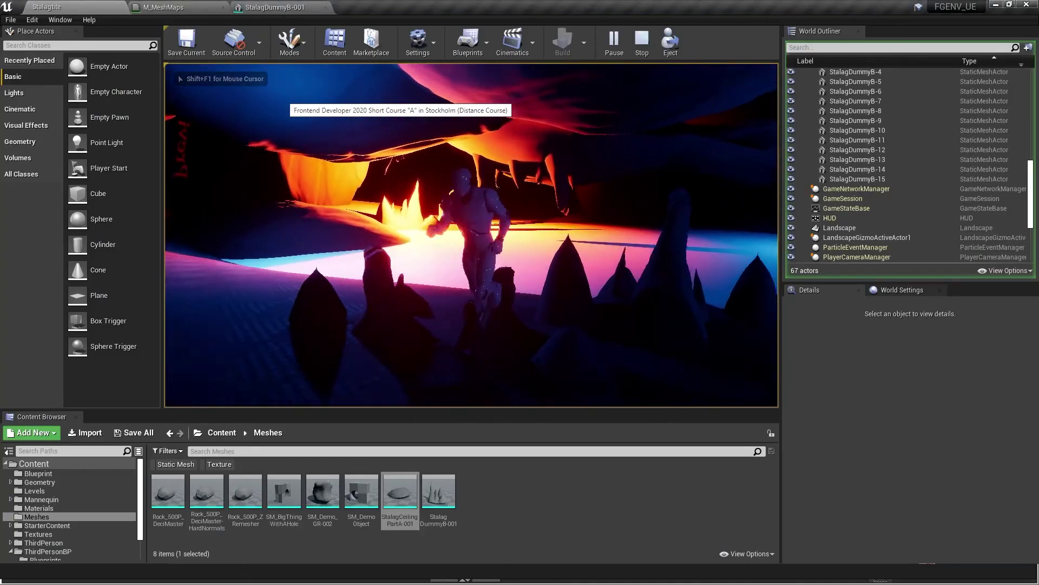
key("s")
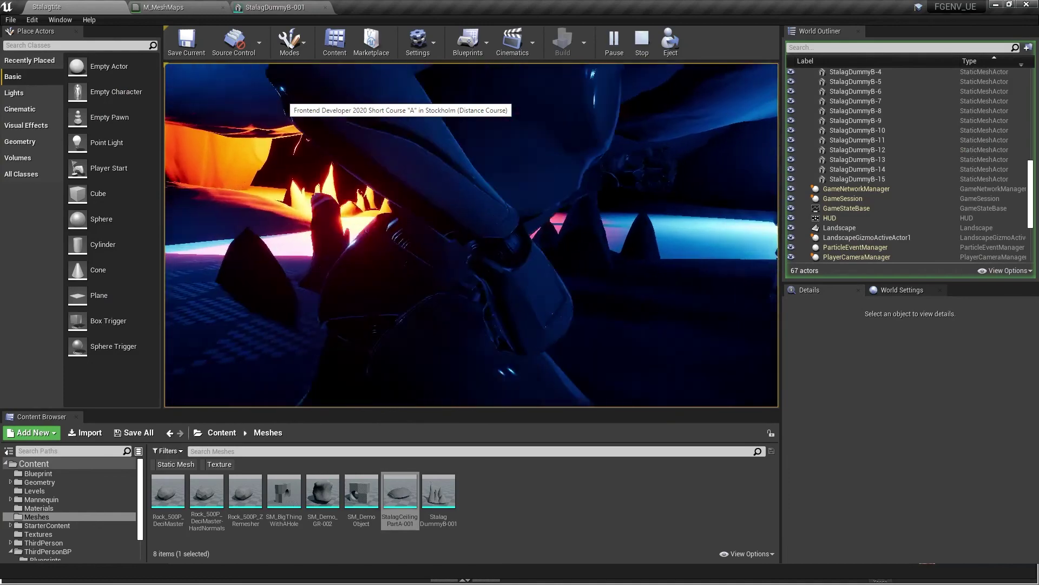
key("s")
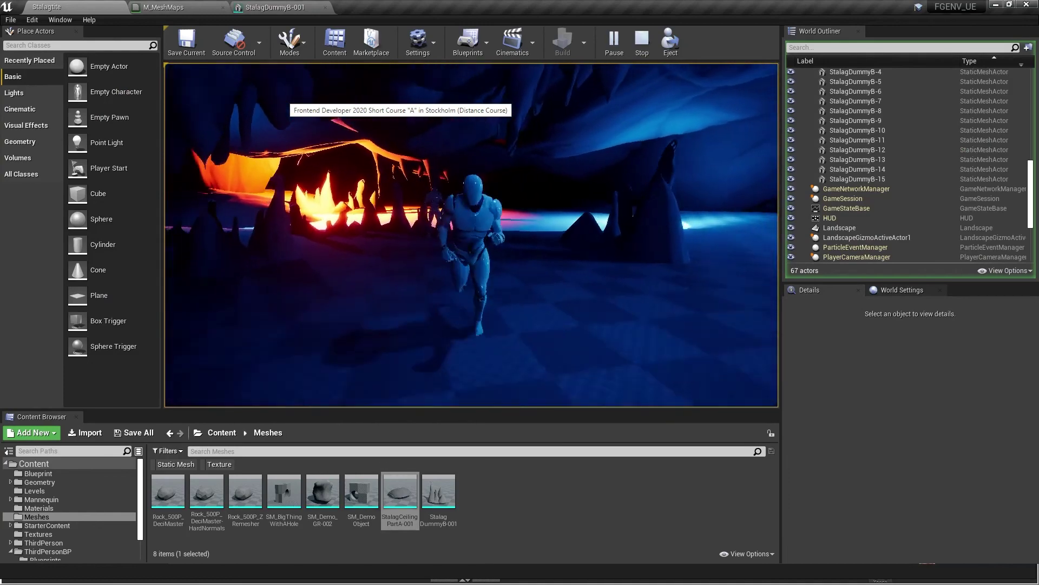
key("d")
key("w")
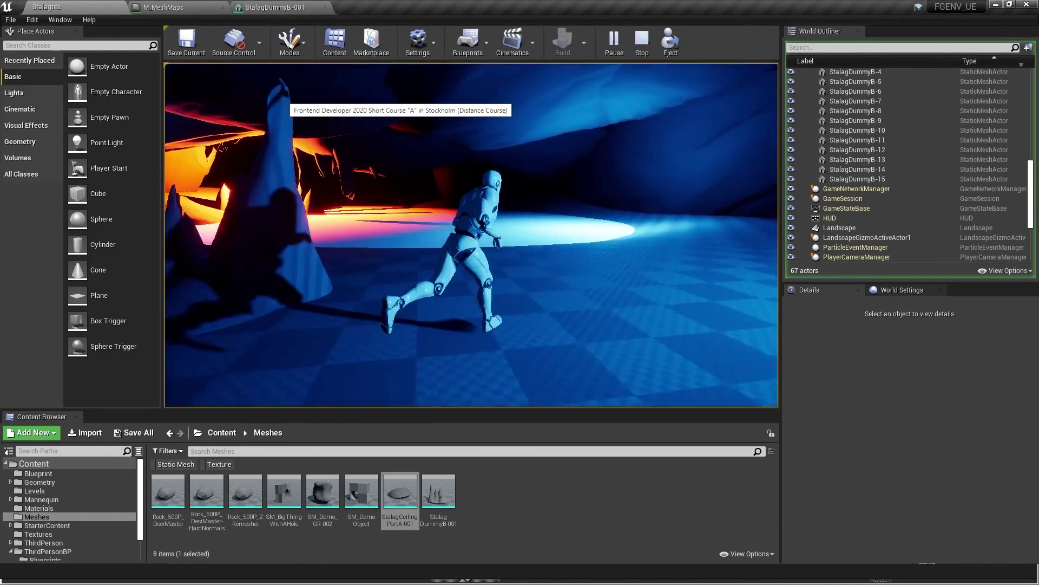
key("d")
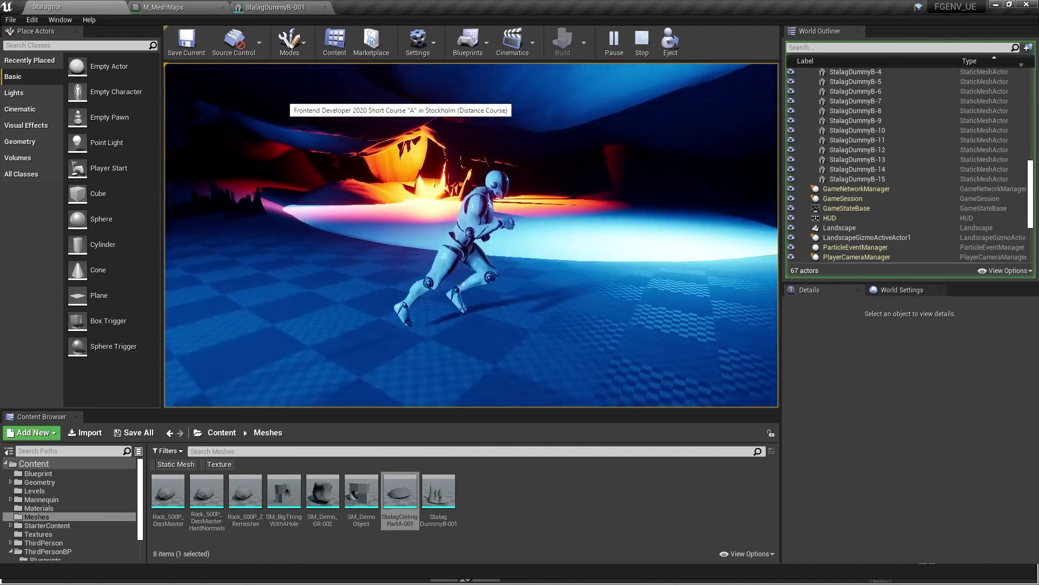
key("w")
Step: Check the environment-art channel in Discord for new messages and switch back to the Unreal Editor
key("alt+Tab")
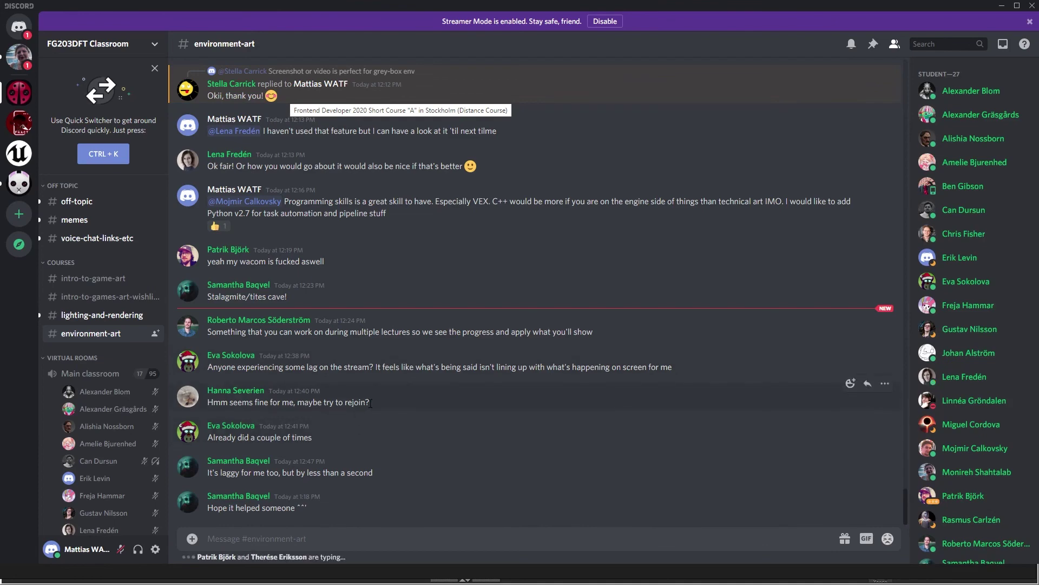
key("alt+Tab")
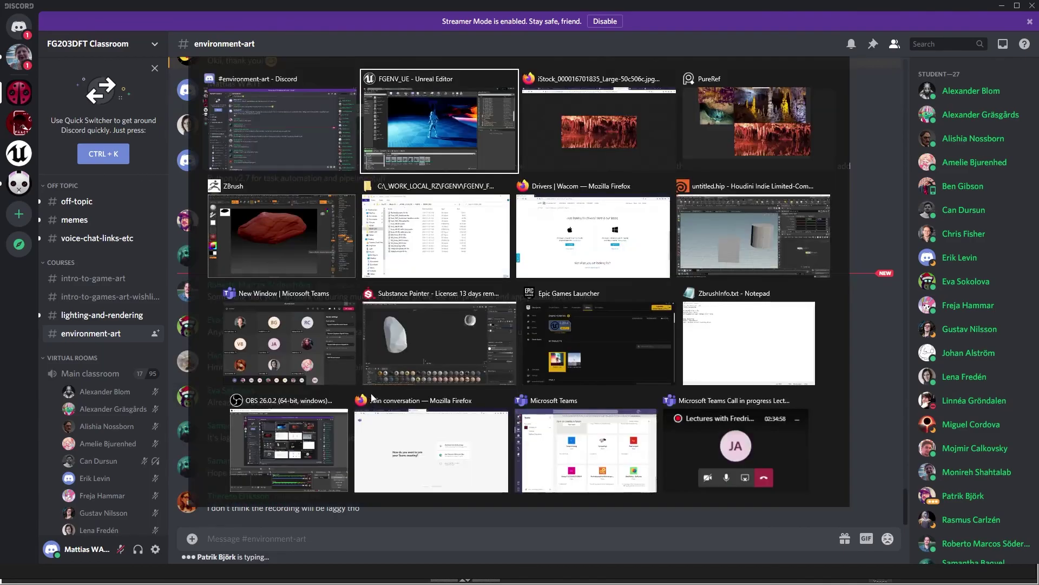
Step: Return to the running level and run the character toward and away from the lake to examine how the foreground frames the orange-lit stalagmites
key("super")
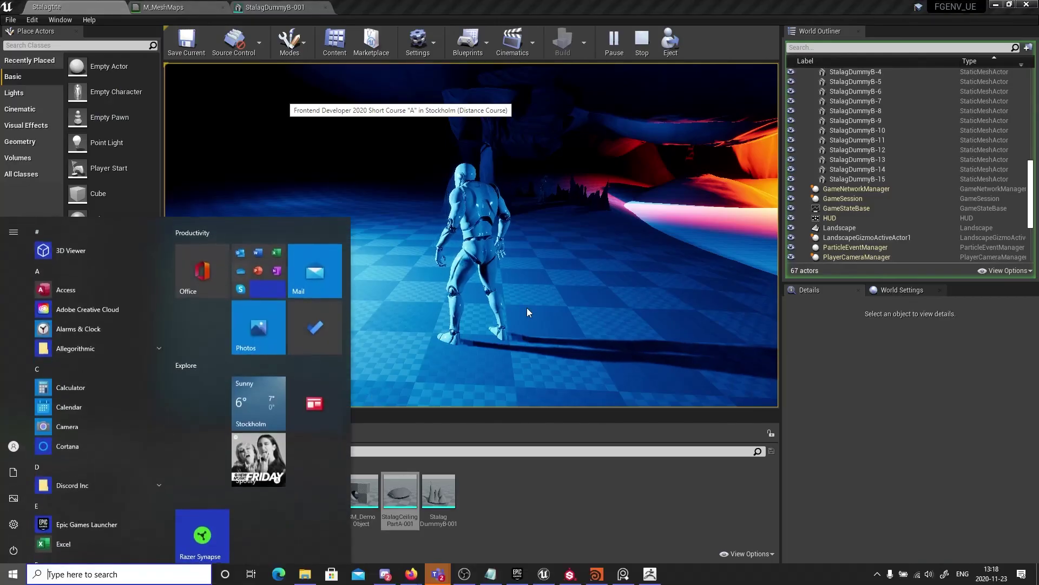
left_click(527, 307)
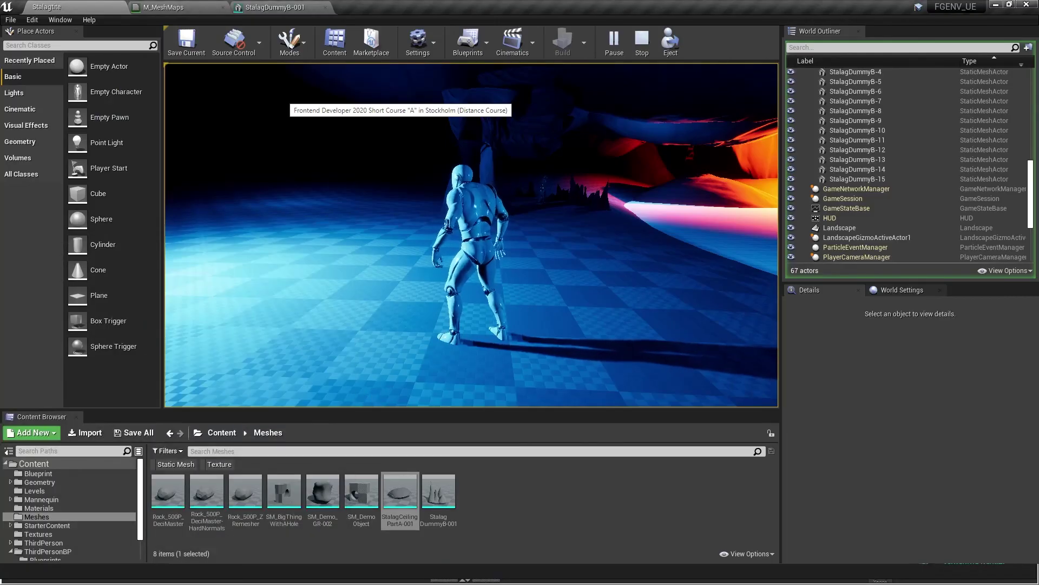
key("w")
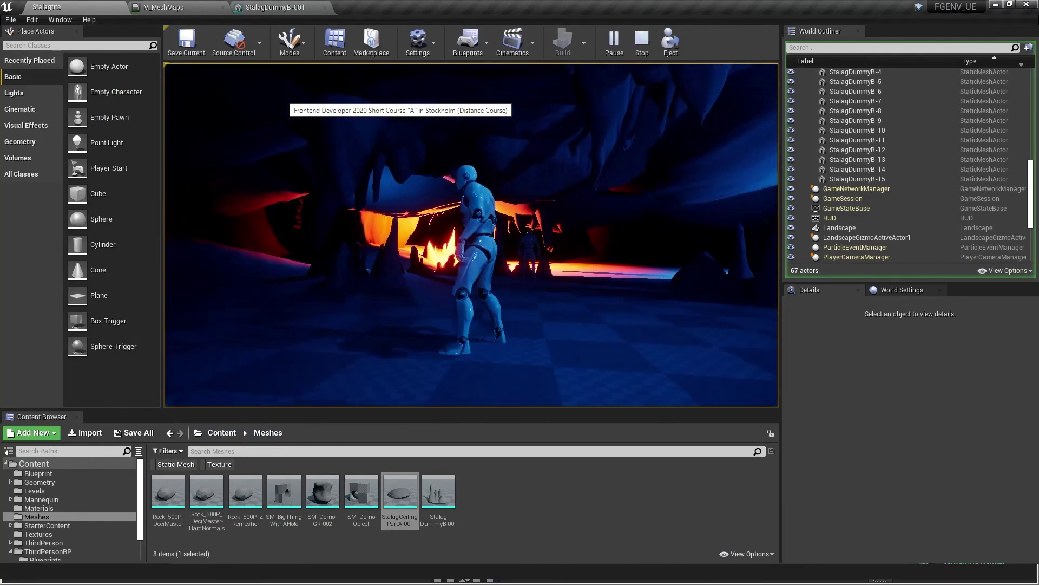
key("w")
key("s")
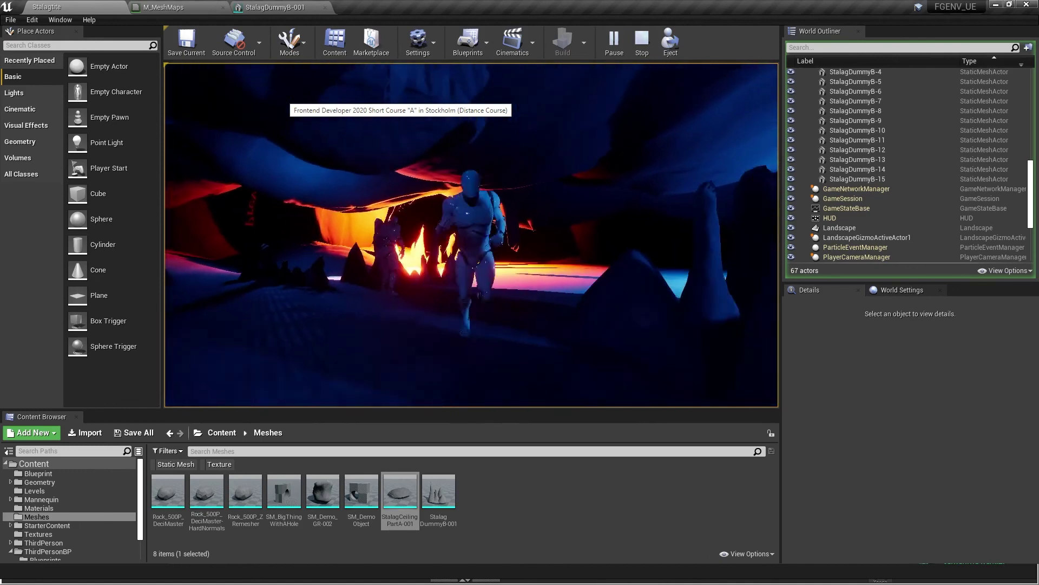
key("w")
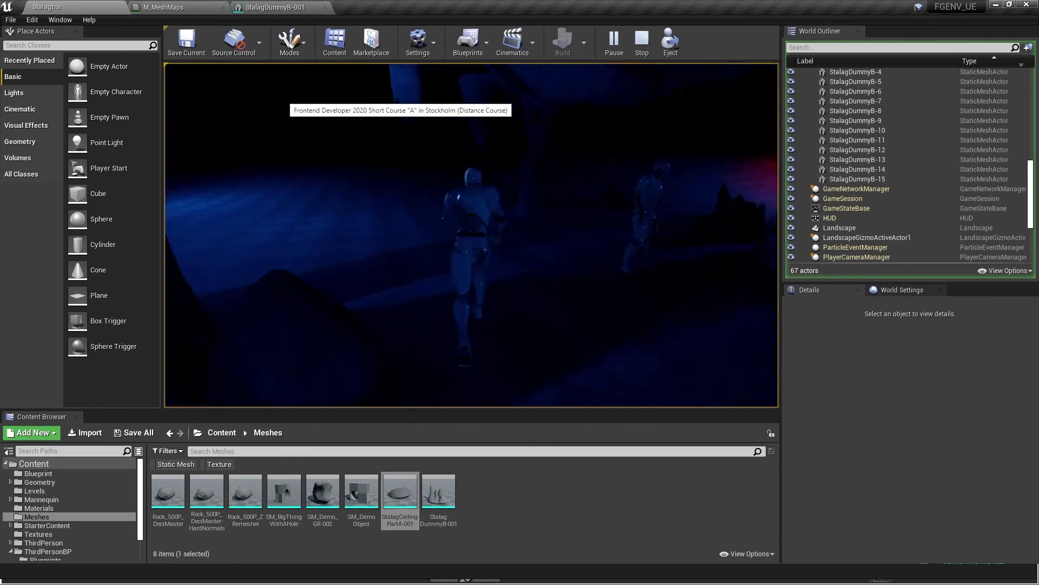
key("s")
key("w")
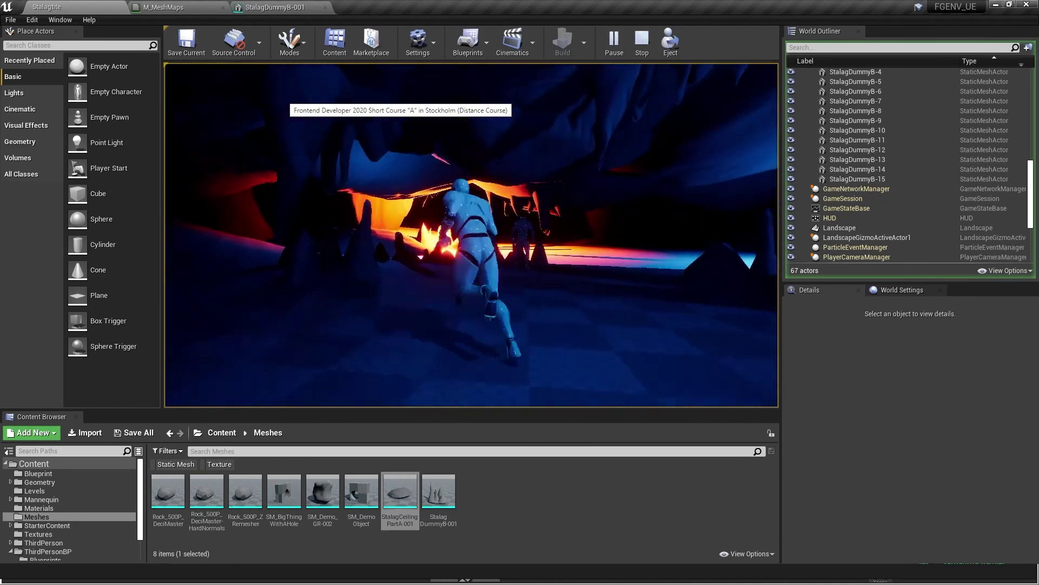
Step: Move the character back and forth across the checkered floor to compare the dark foreground stalagmites with the glowing background cluster
key("s")
key("d")
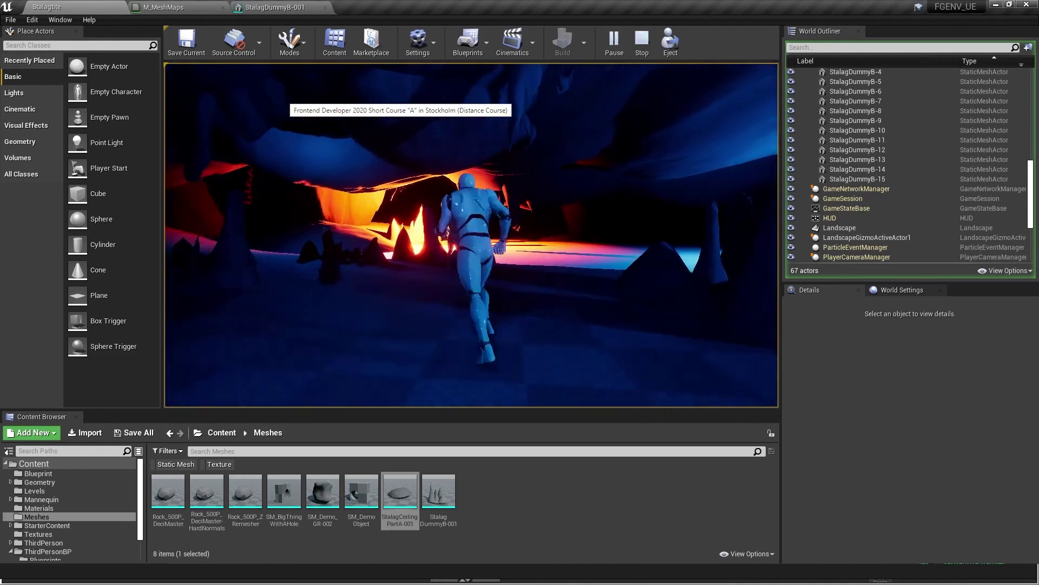
key("a")
key("s")
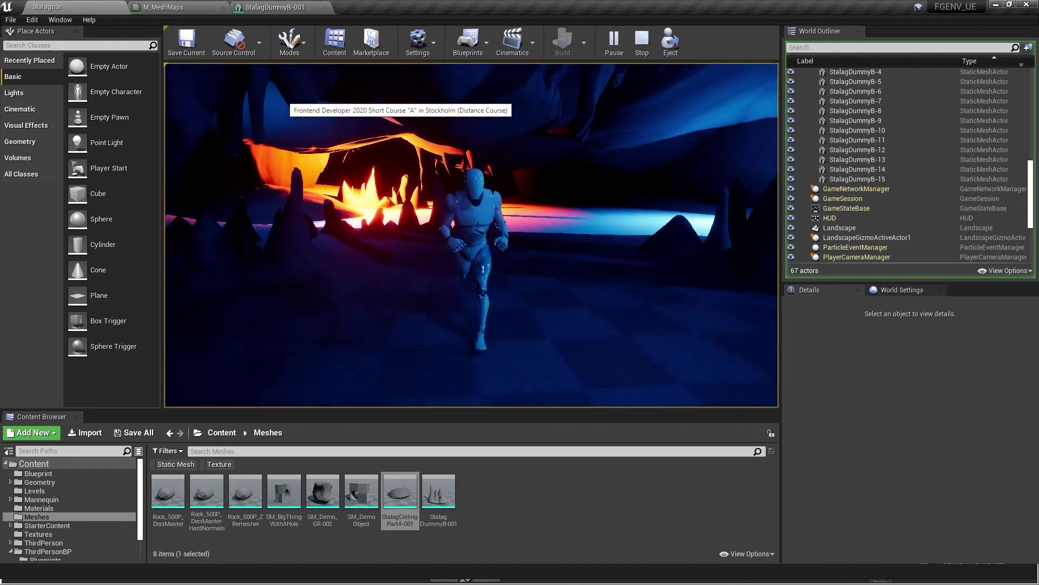
key("w")
key("a")
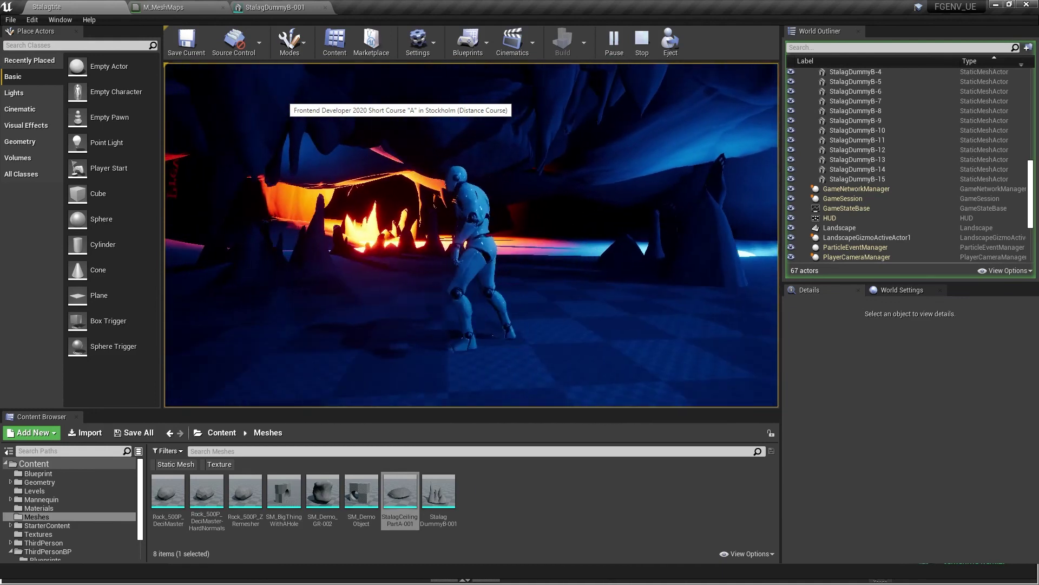
key("w")
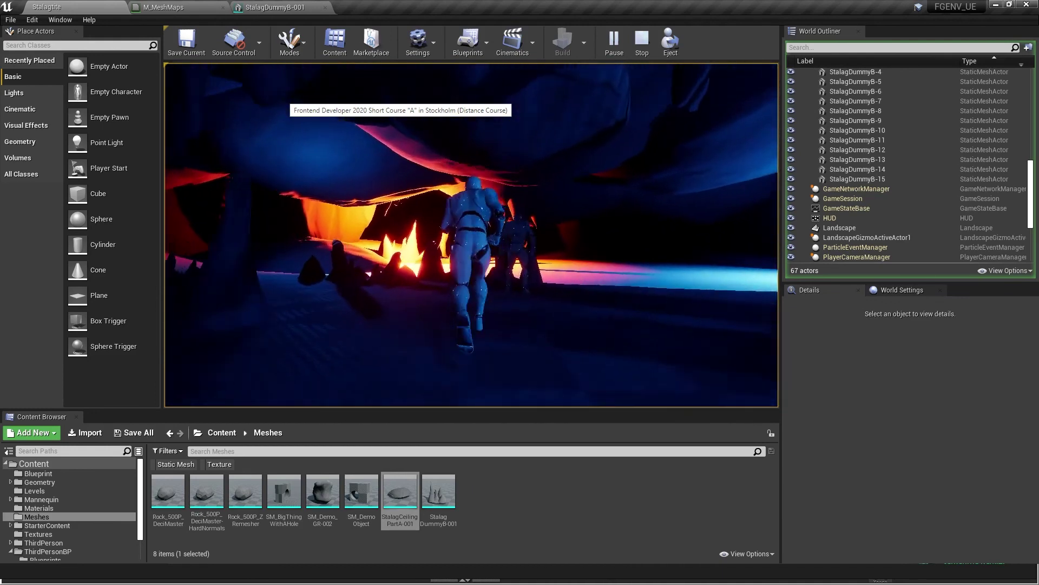
key("s")
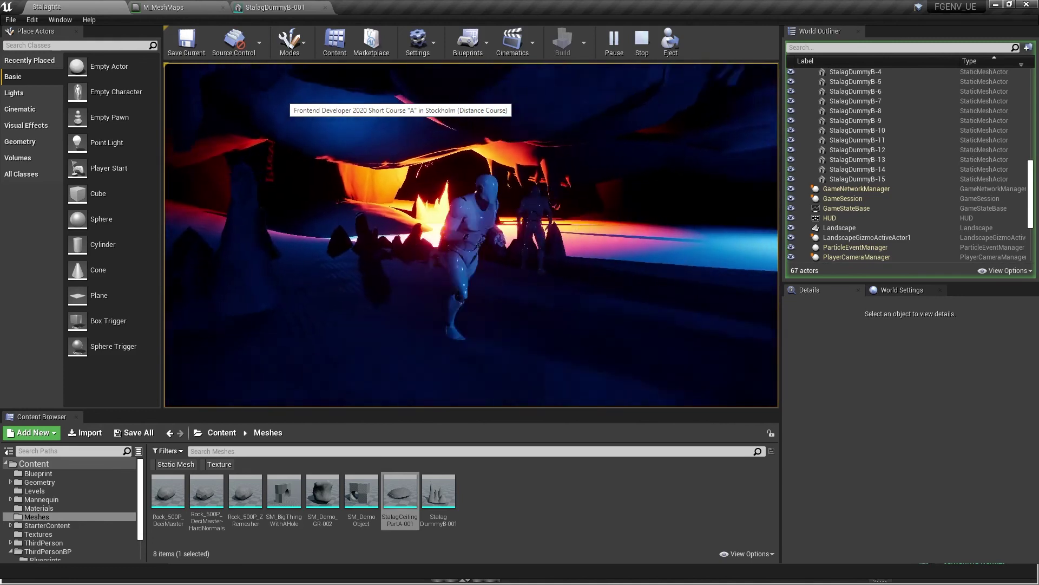
key("w")
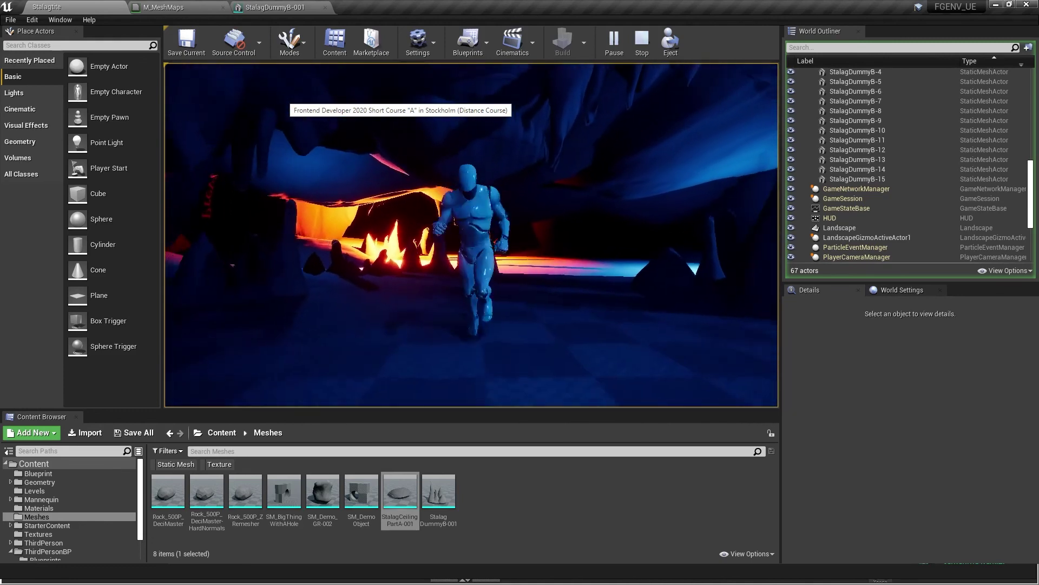
key("w")
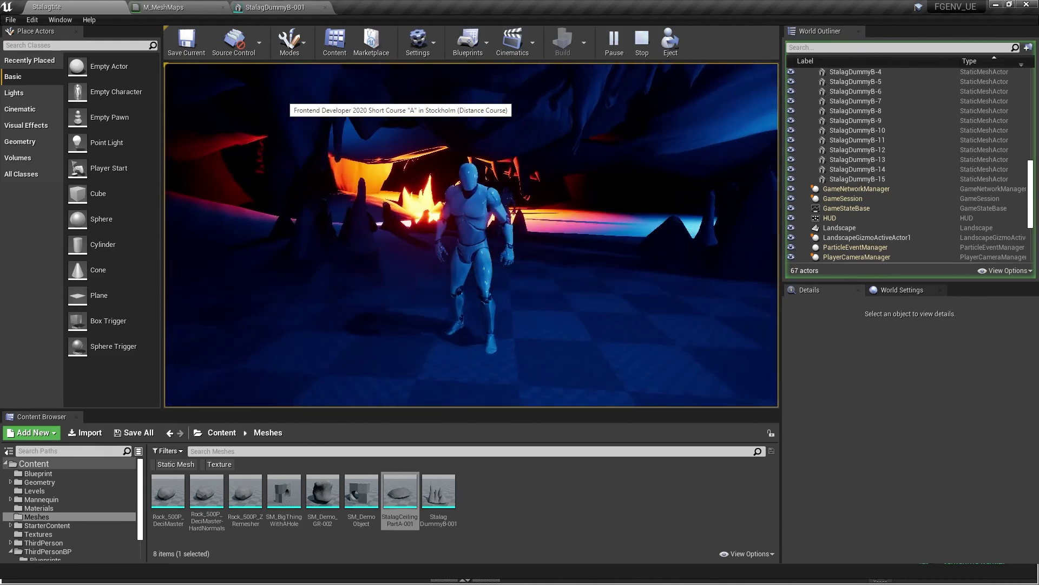
Step: Run the character past the lakeside stalagmites and back to the blue-lit floor to examine the red and blue lighting
key("a")
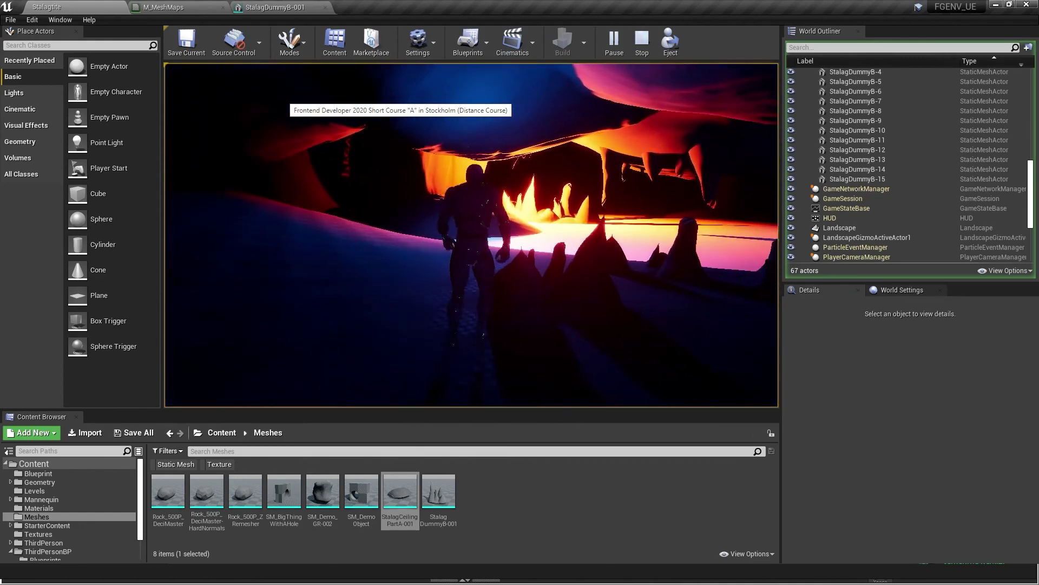
key("w")
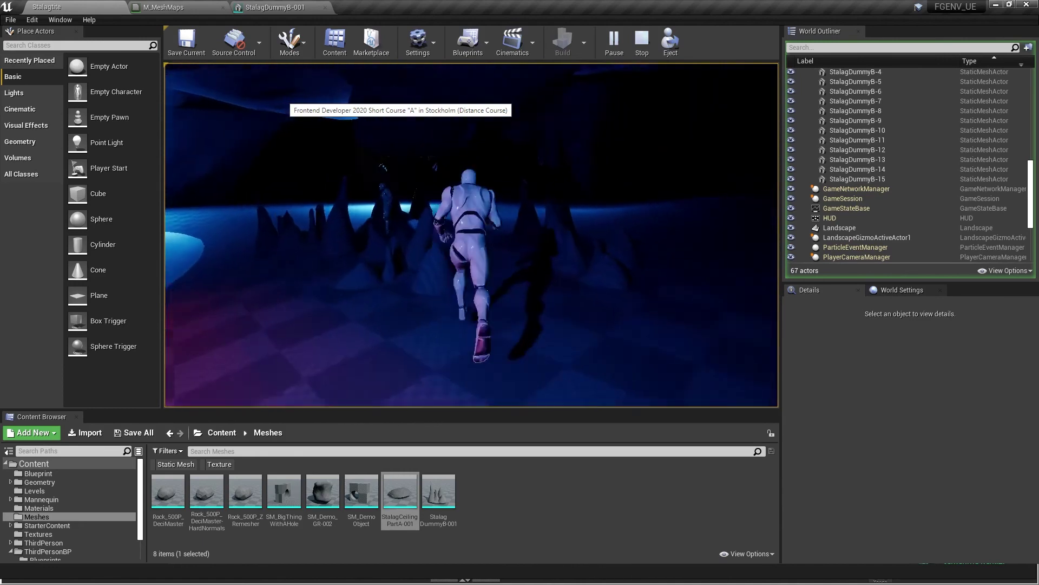
key("d")
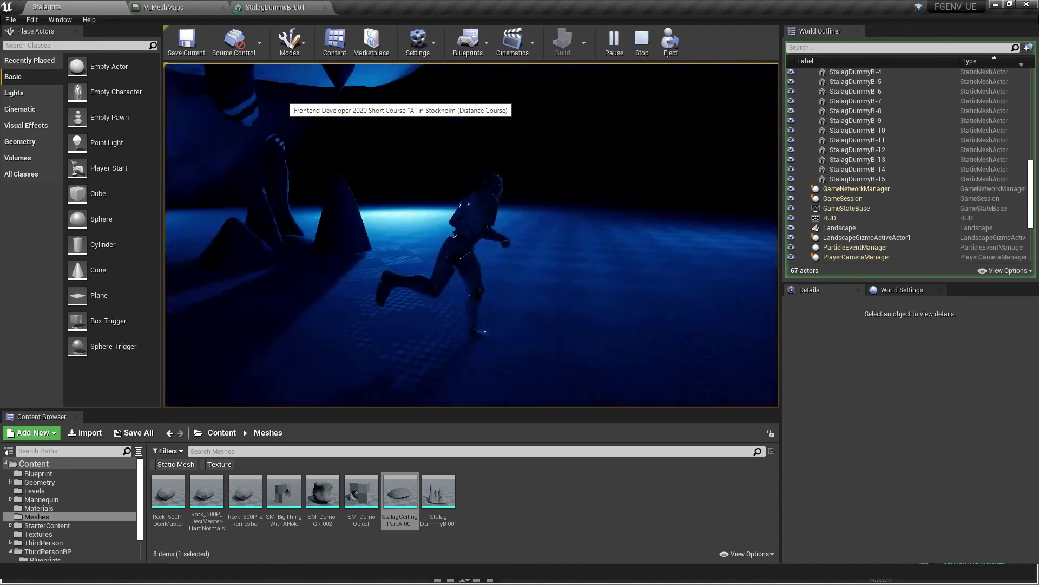
key("w")
key("d")
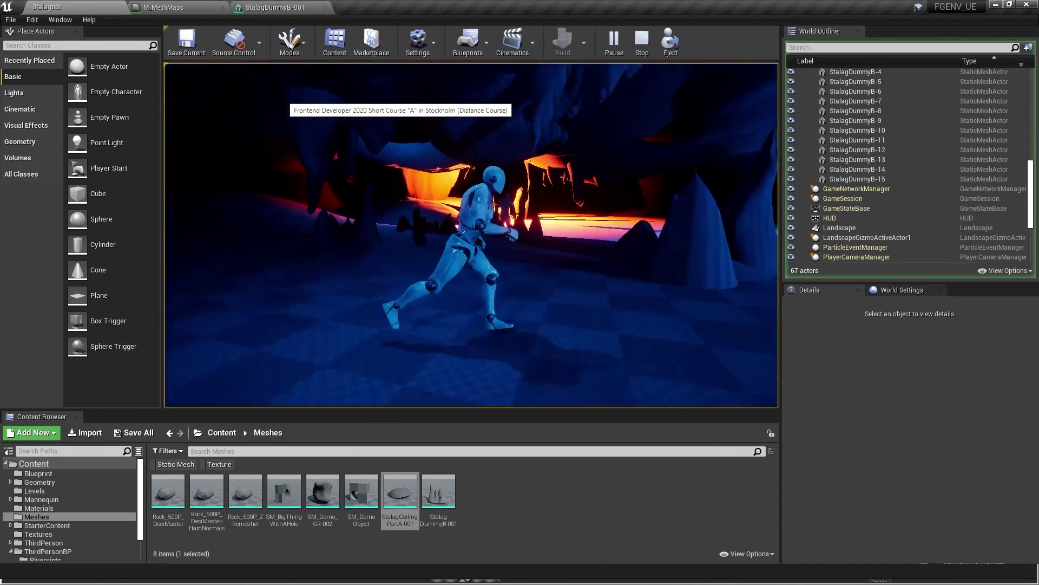
key("a")
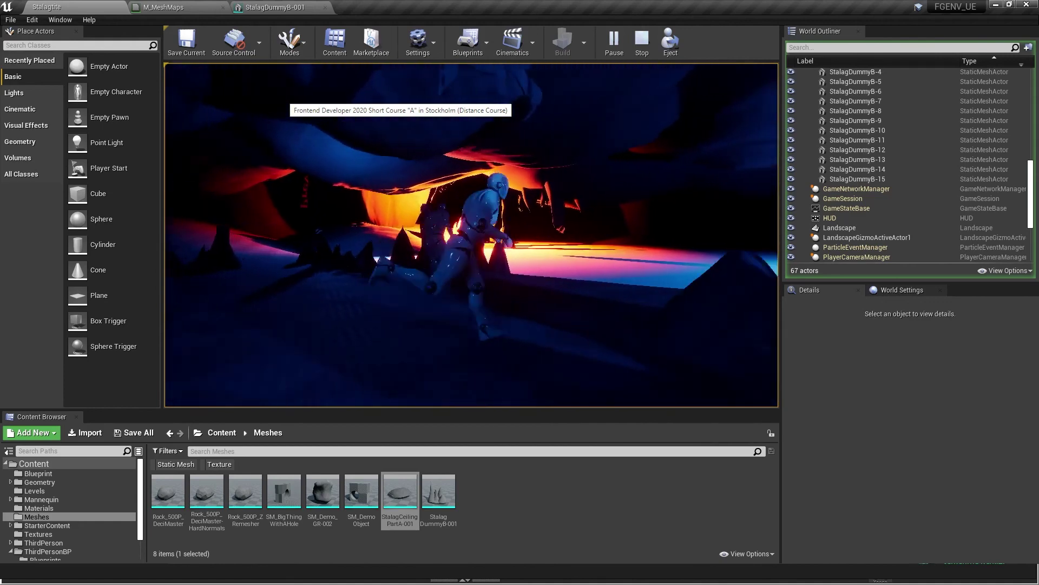
key("s")
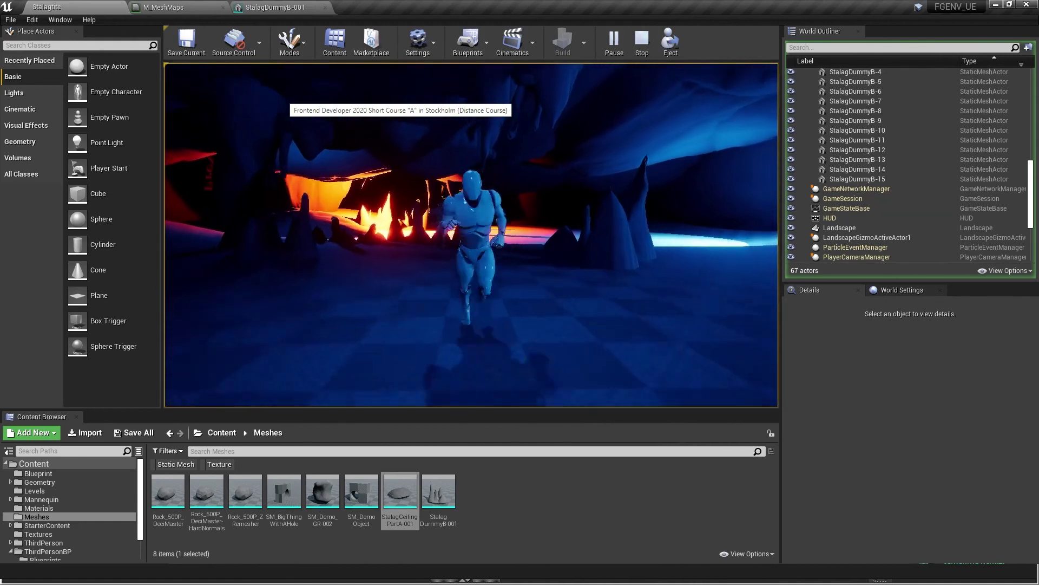
key("w")
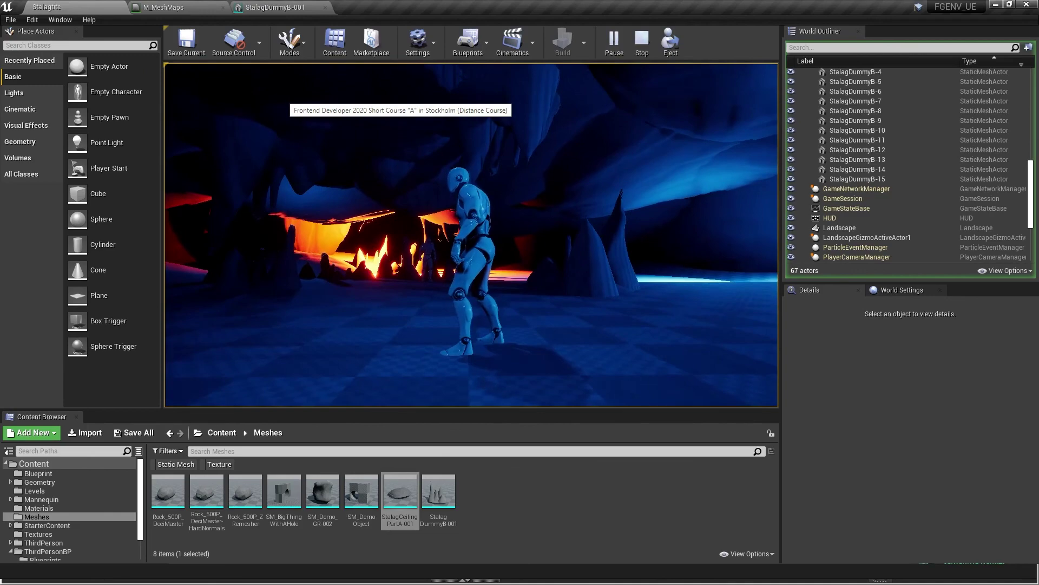
Step: Show the running level full screen and move the character around the blue-lit floor to examine the cave composition
key("F11")
left_click(520, 293)
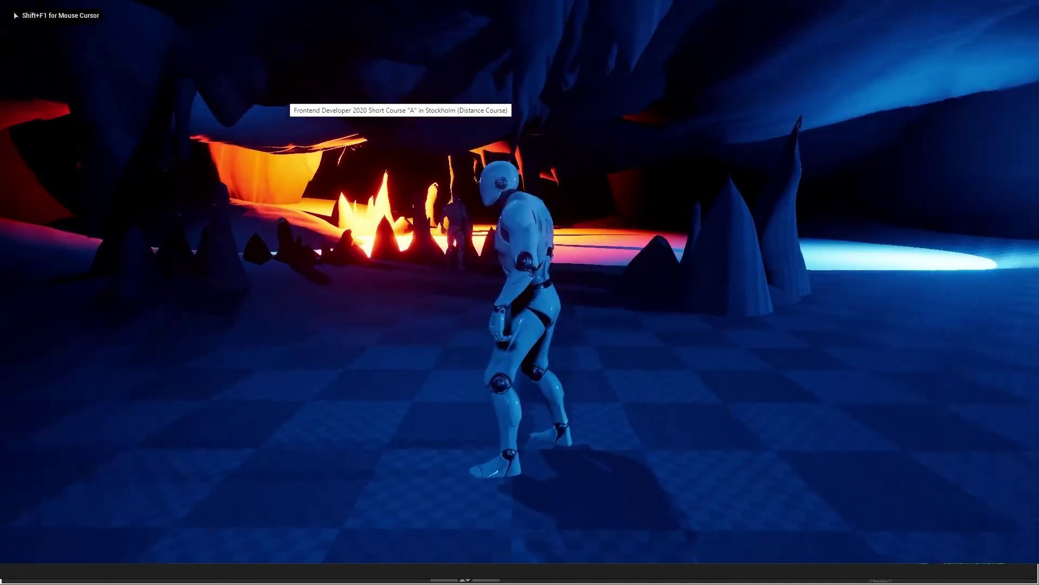
key("w")
key("s")
key("d")
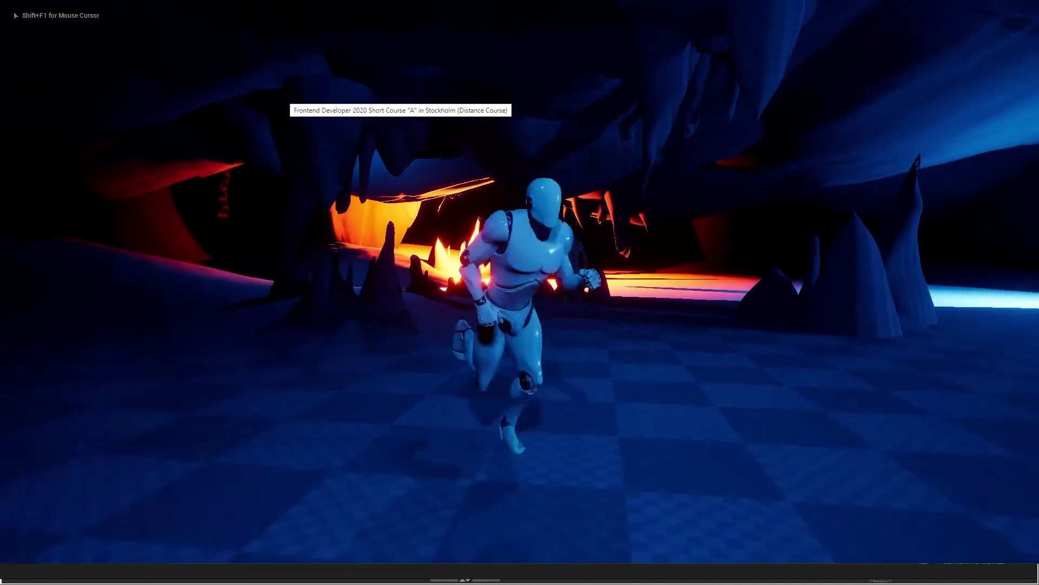
key("w")
key("a")
key("s")
key("w")
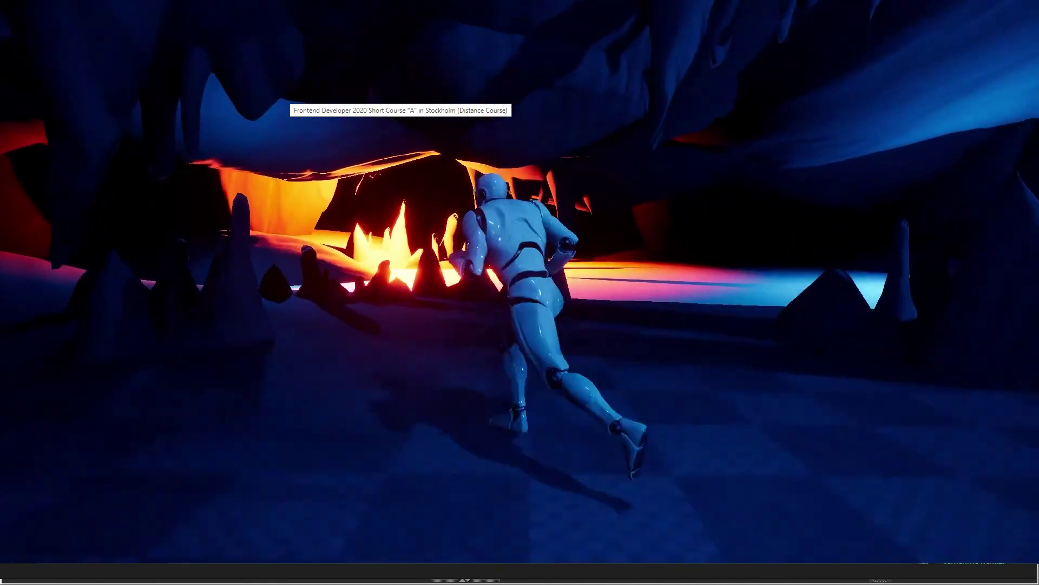
Step: Run the character past the dark foreground stalagmites to the lake's edge to examine the red-lit shore and hanging stalactites
key("d")
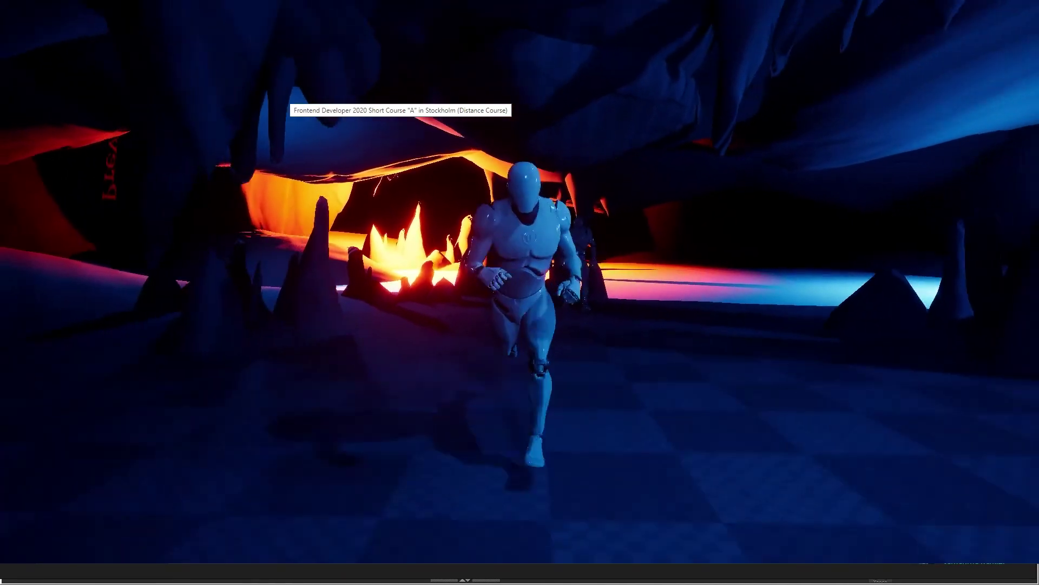
key("d")
key("w")
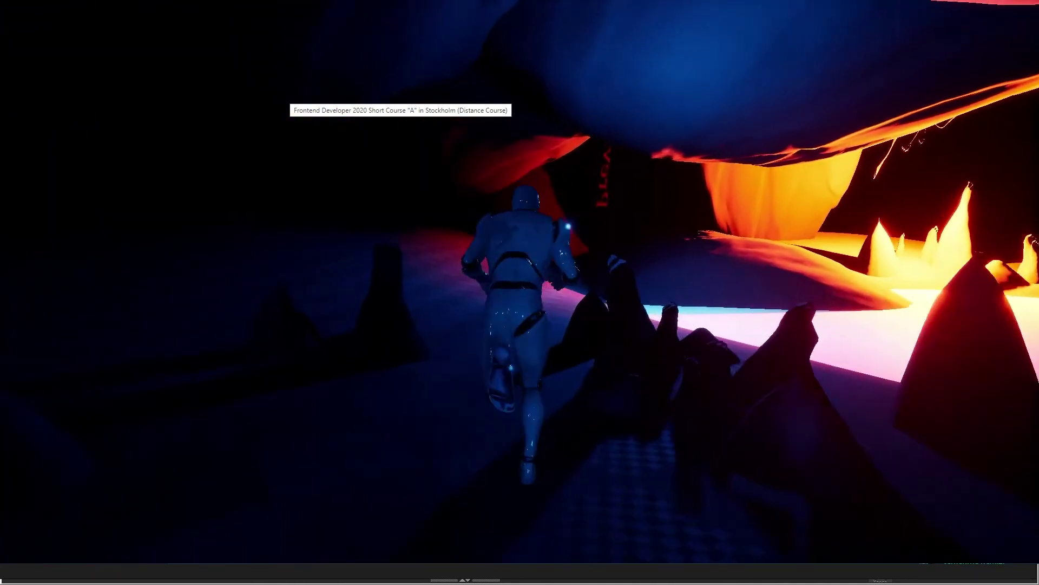
key("a")
key("w")
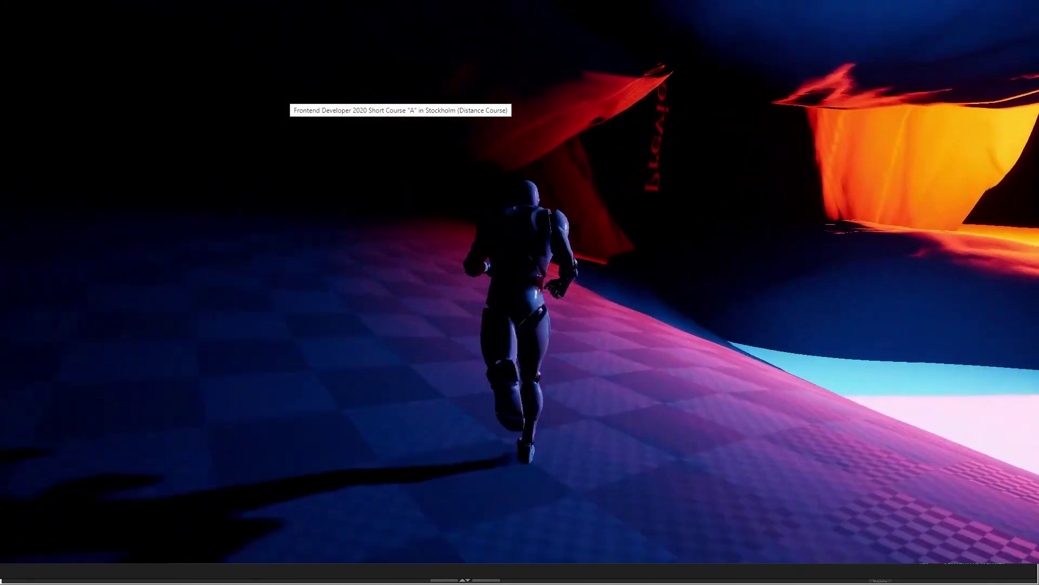
key("a")
key("s")
key("d")
key("s")
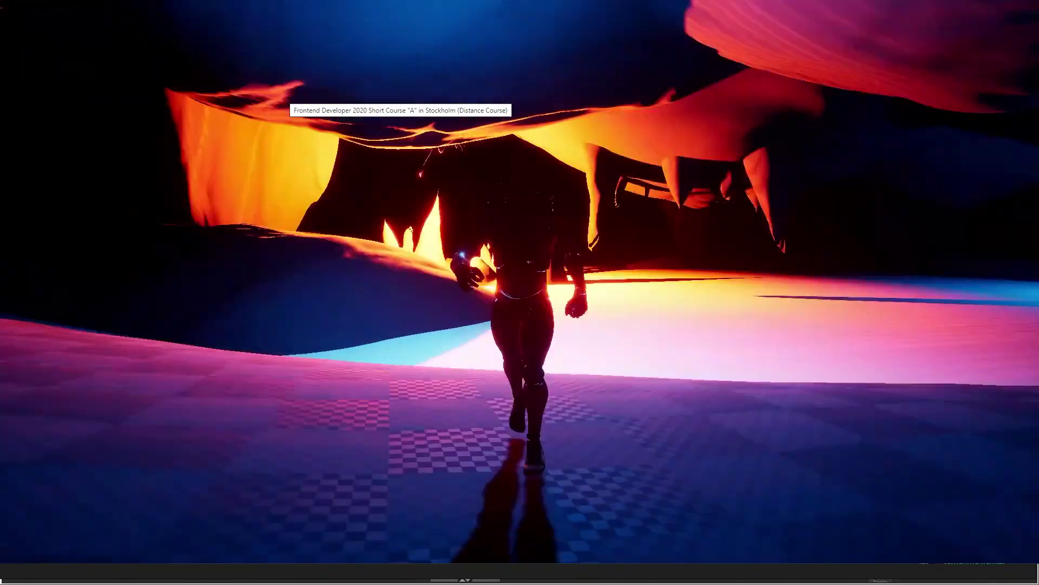
Step: Run the character along the shore past the stalagmite row and back onto the blue-lit floor to examine the light transition
key("d")
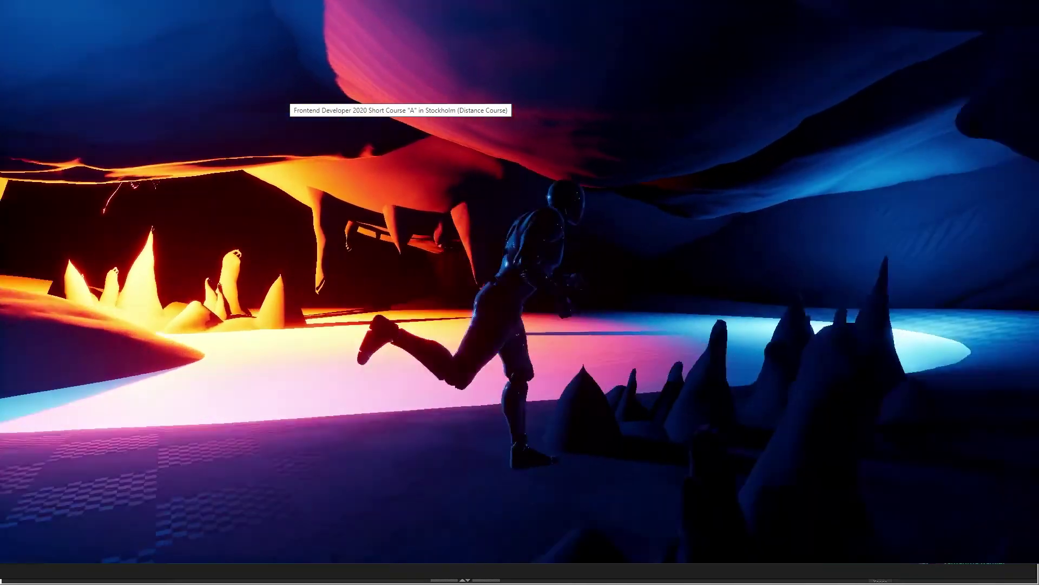
key("w")
key("w")
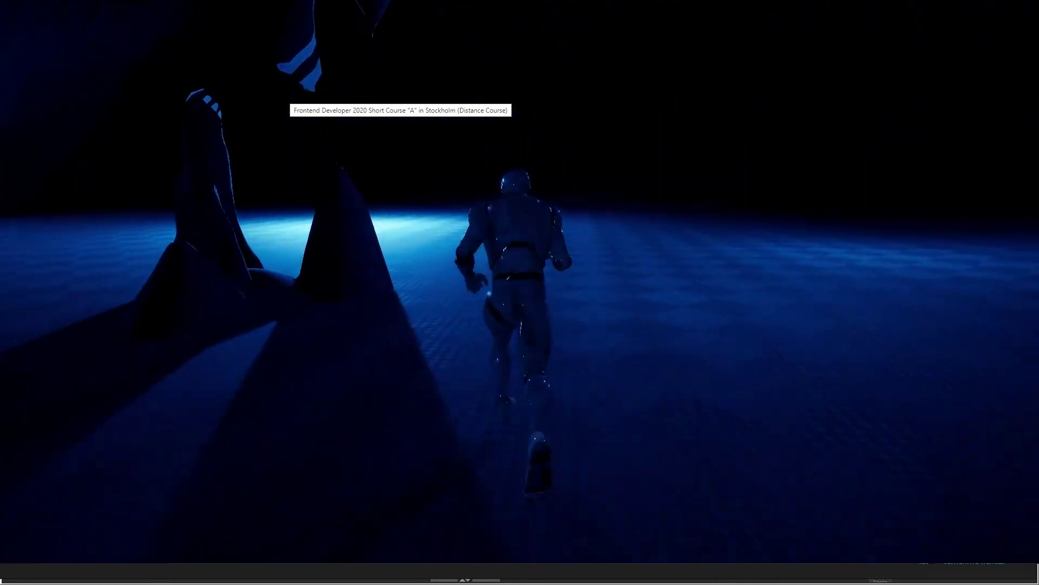
key("d")
key("s")
key("a")
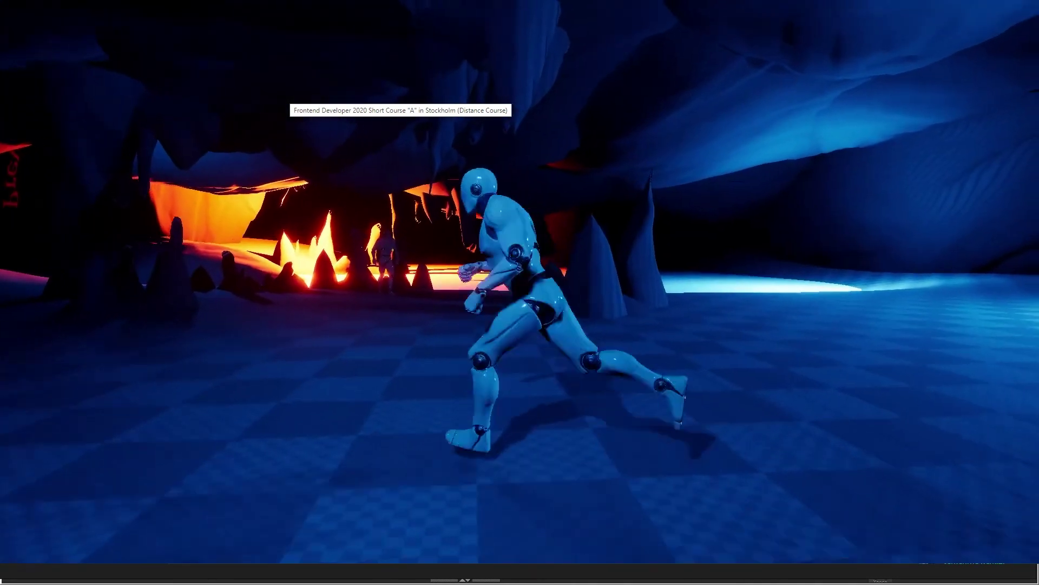